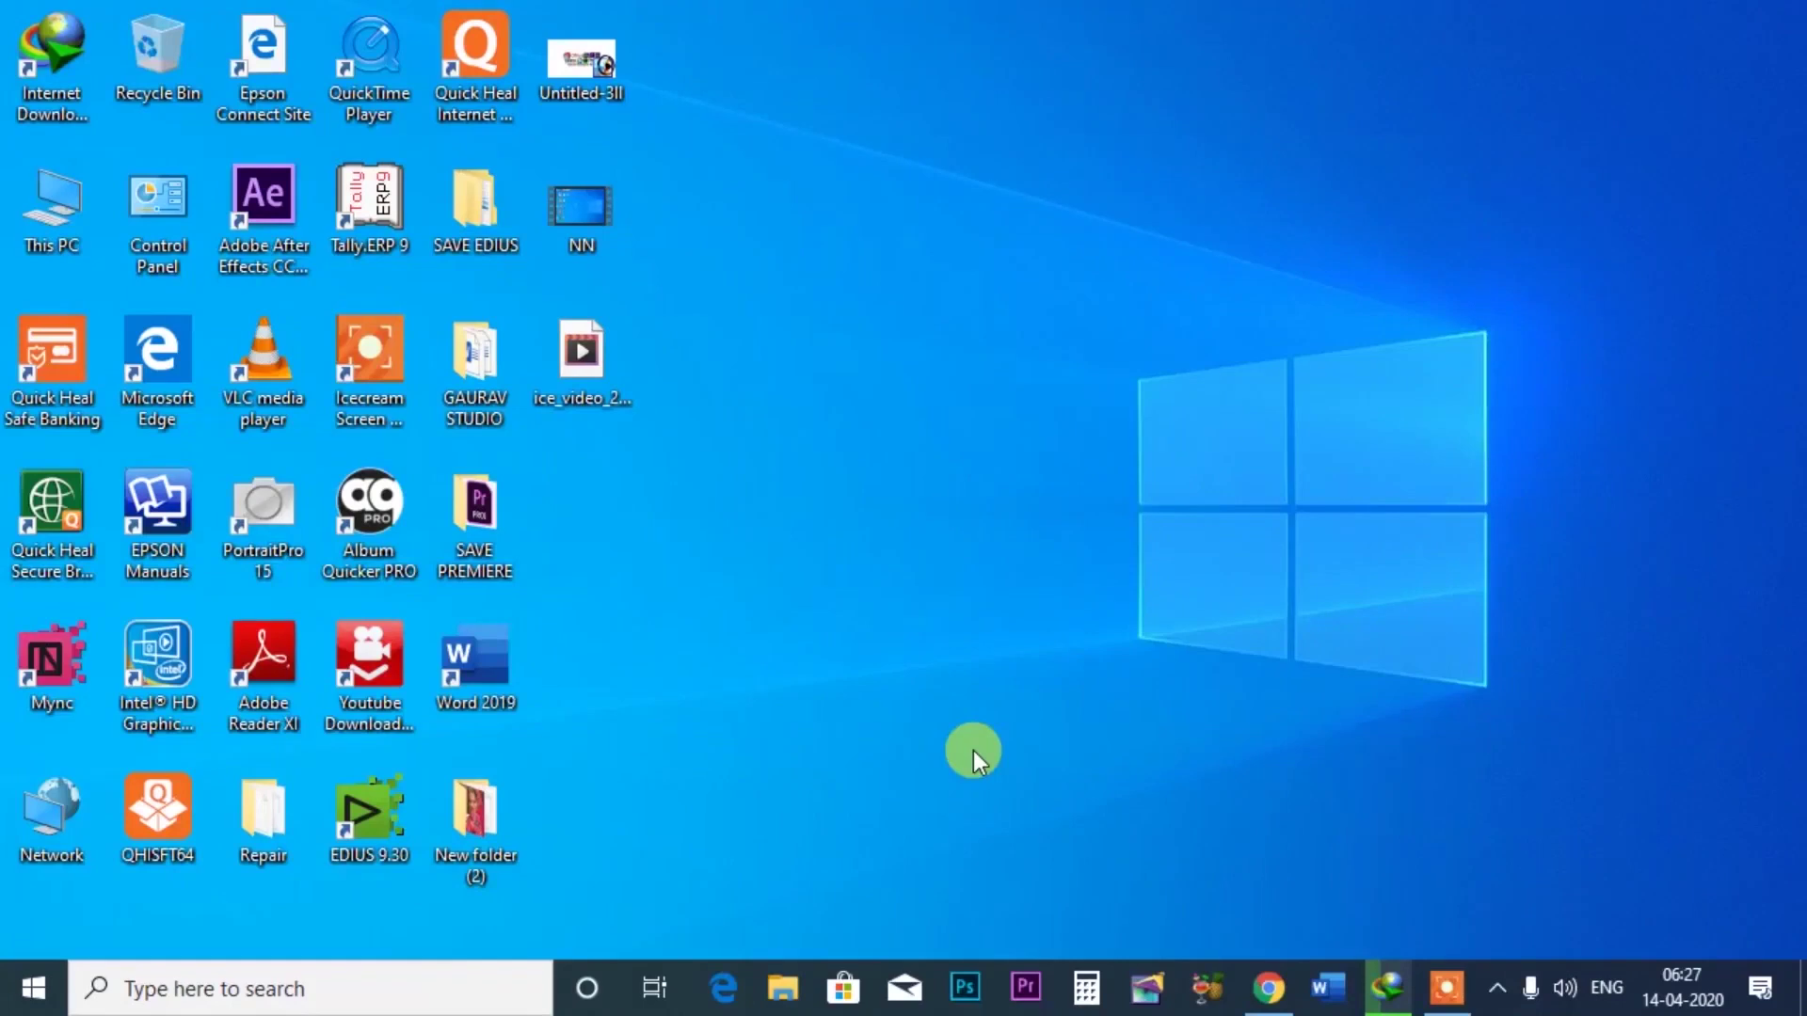
# - Launch Word 2019 from the Windows 10 taskbar
pyautogui.click(503, 979)
pyautogui.click(1331, 988)
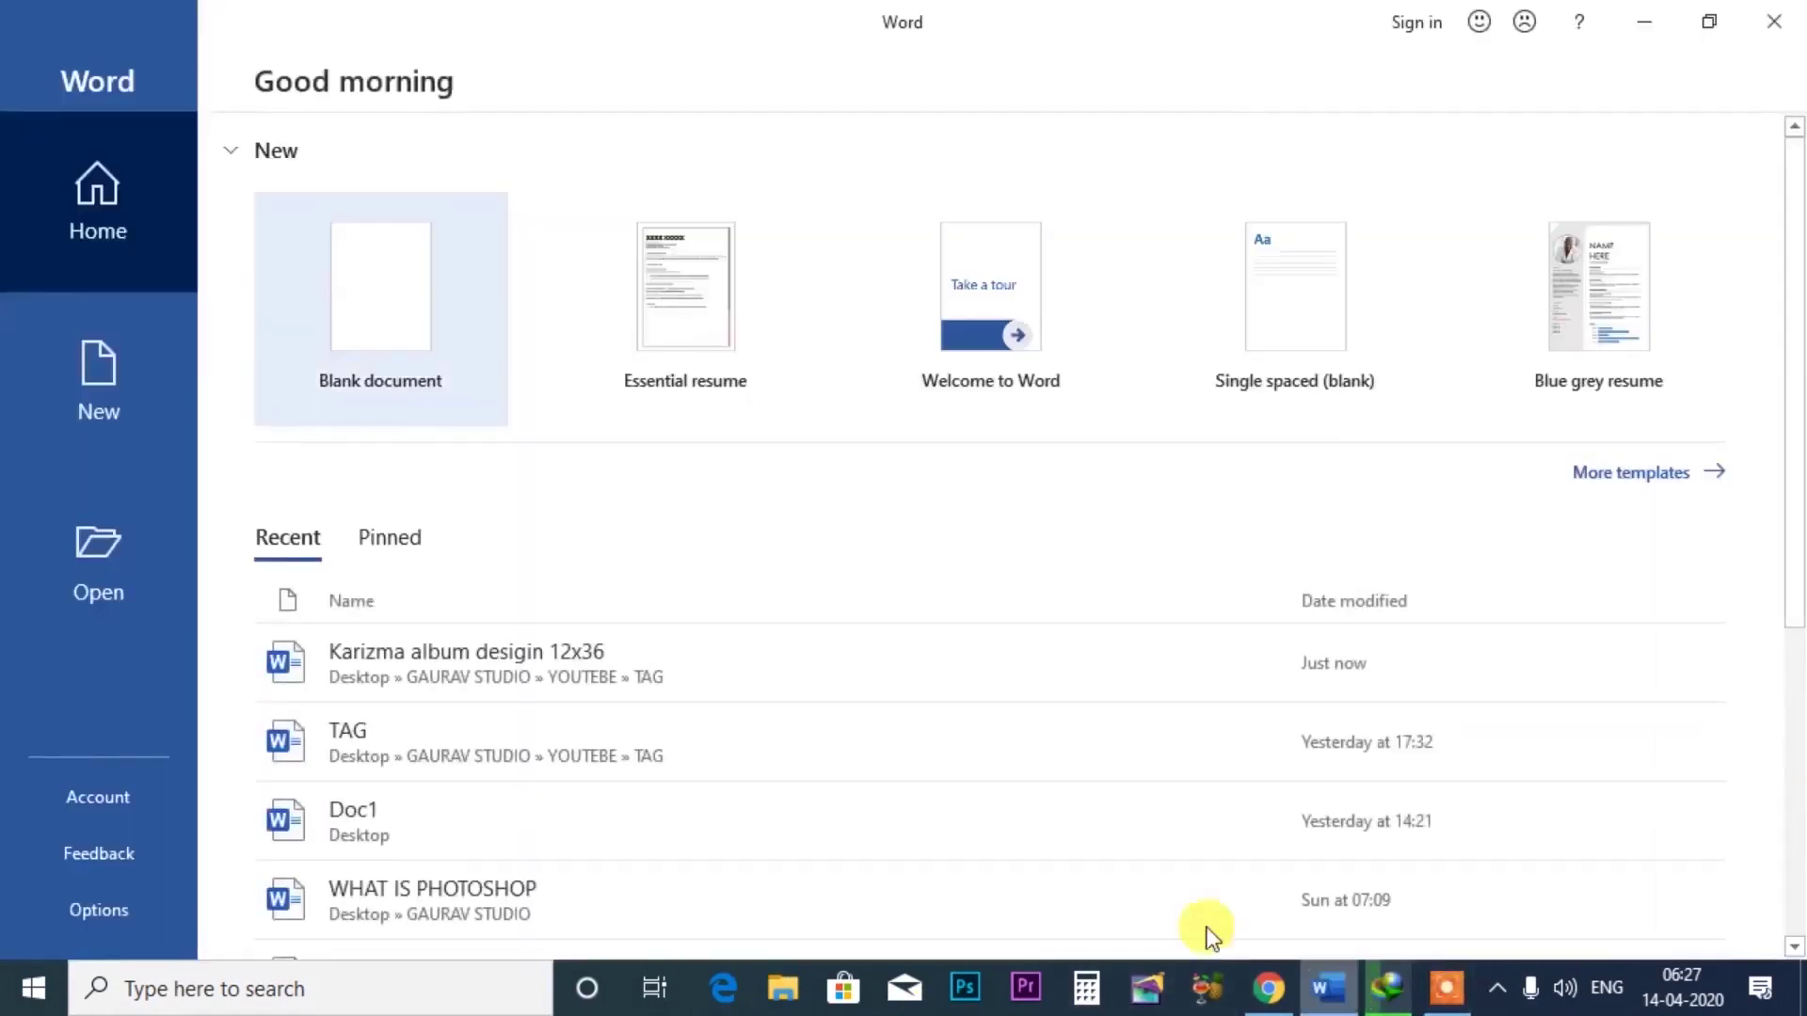
# - Open the recent 'Karizma album desigin 12x36' document and delete its paragraph
pyautogui.click(532, 675)
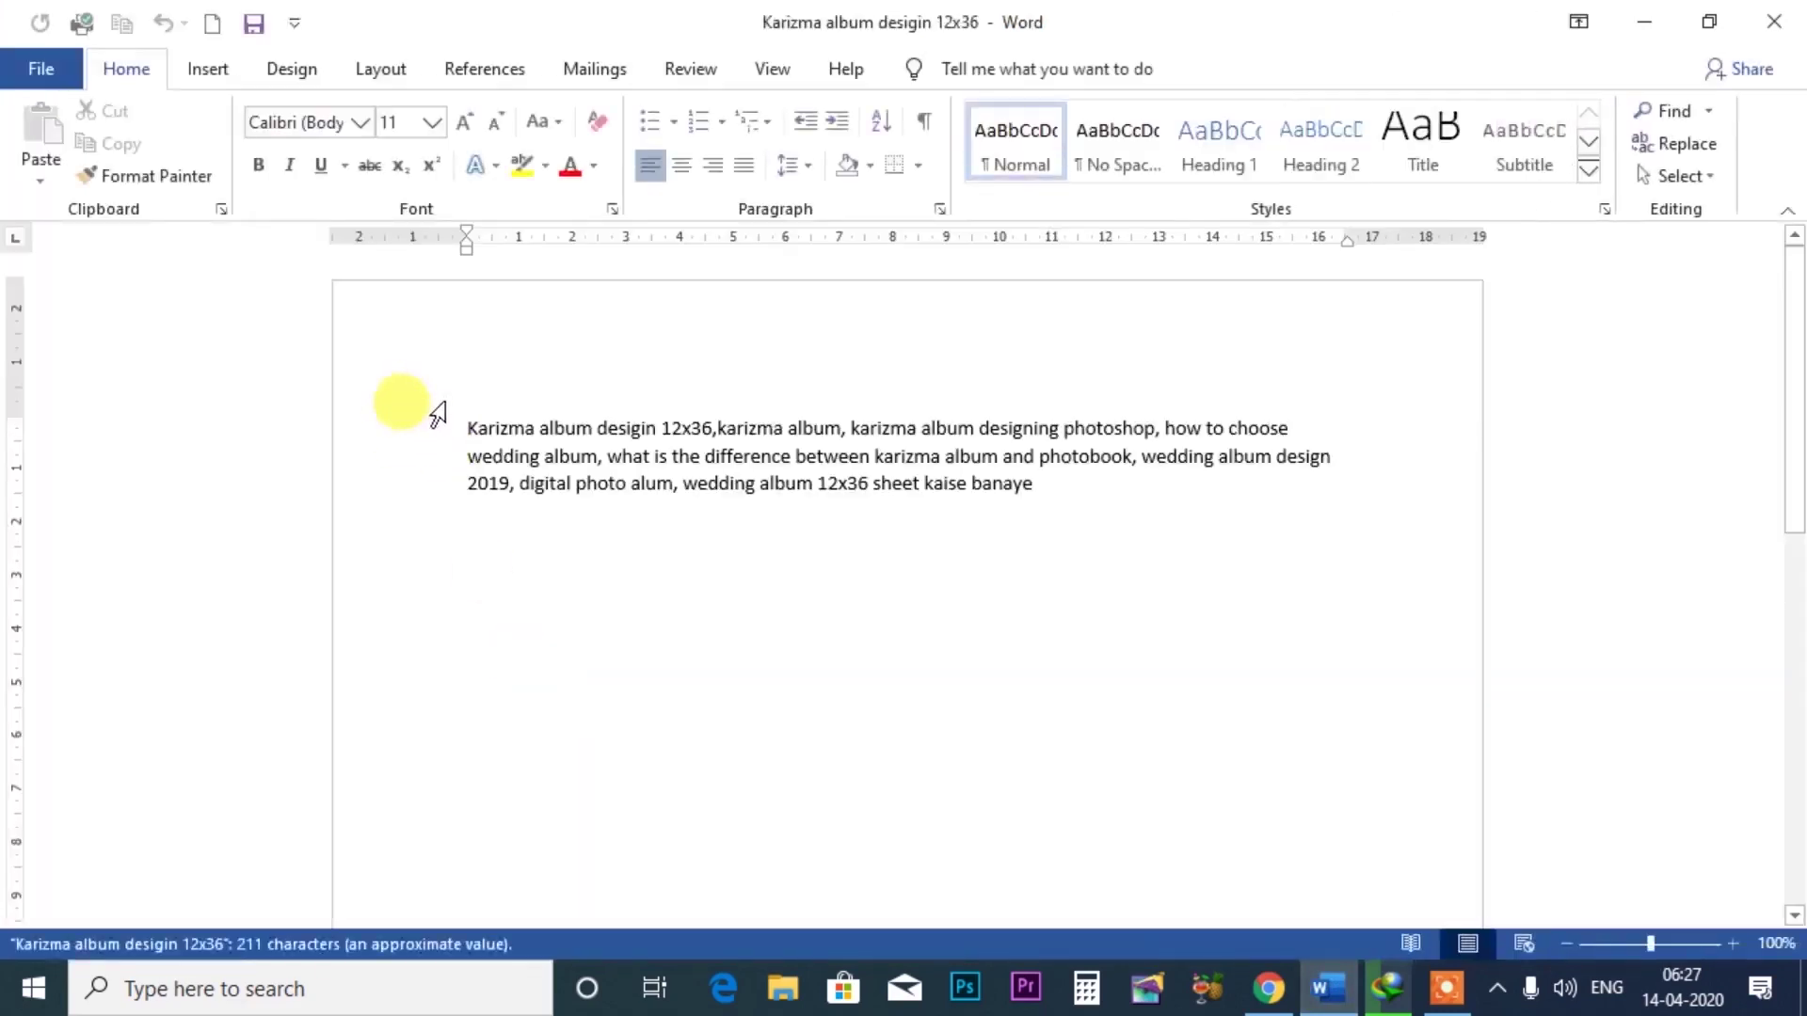
pyautogui.moveTo(461, 422); pyautogui.dragTo(1162, 530)
pyautogui.press('Delete')
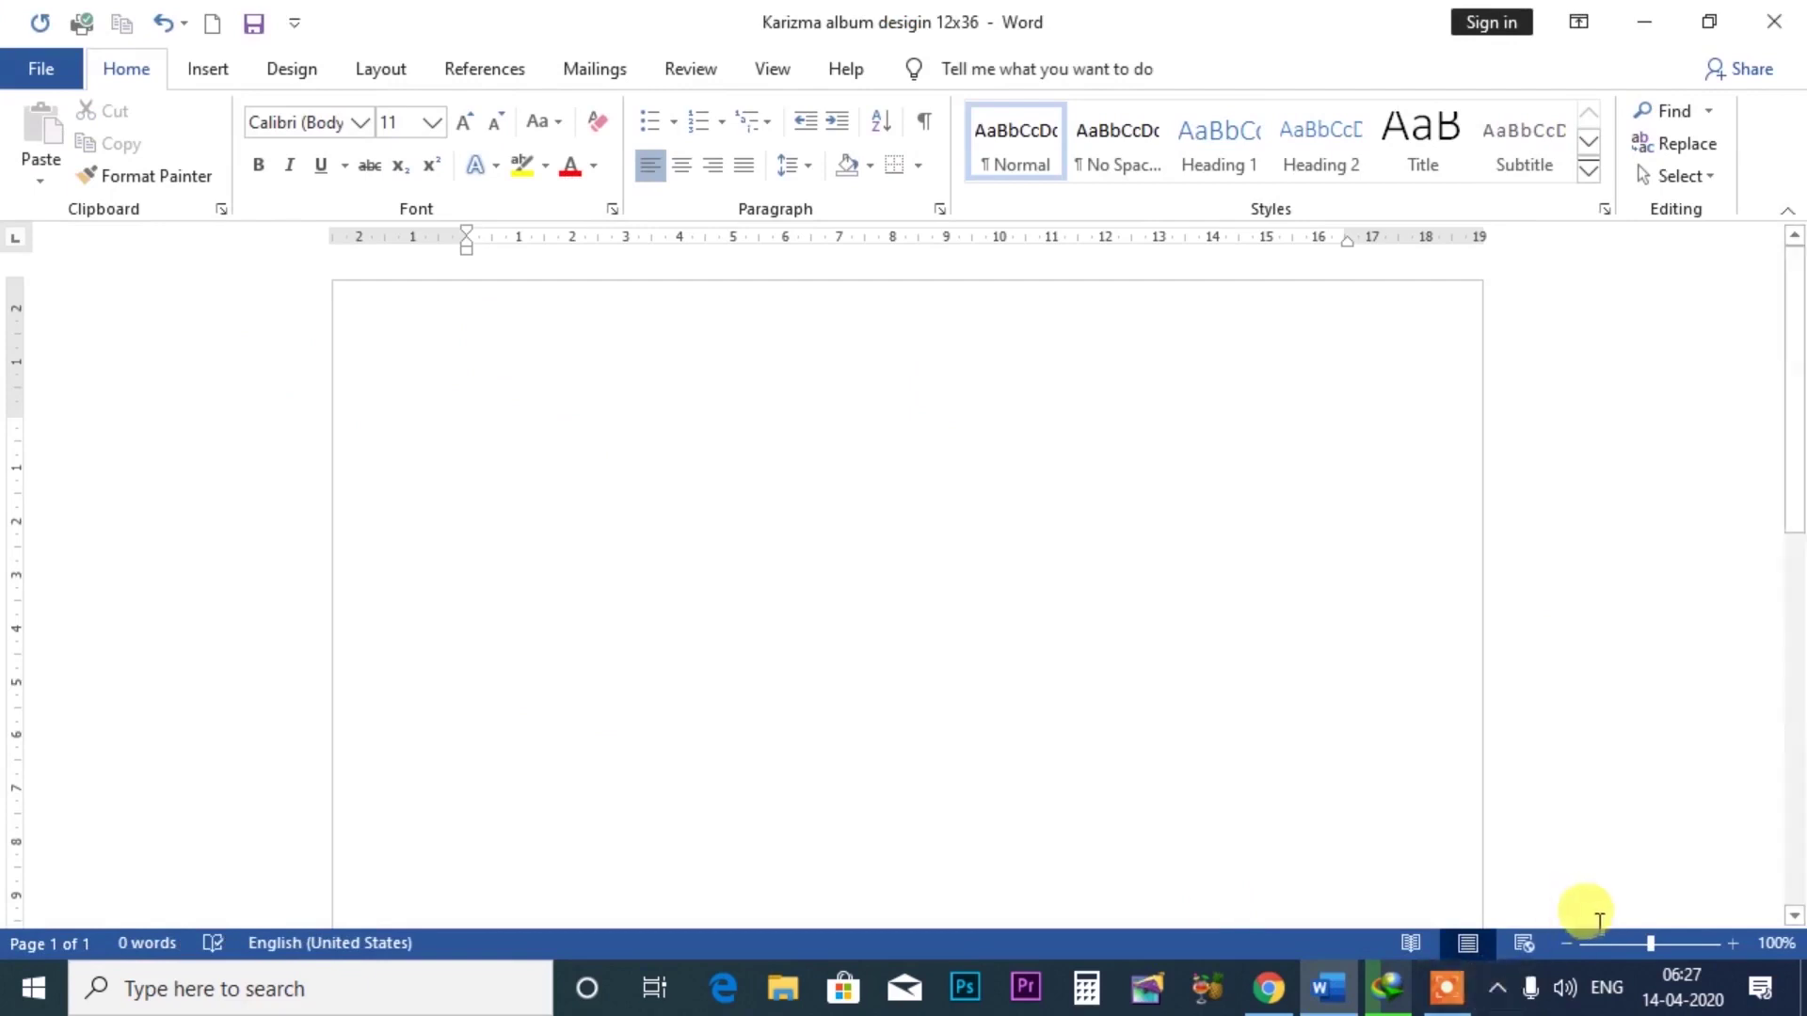
# - Zoom the page in slightly and set the font size to 24
pyautogui.click(1732, 943)
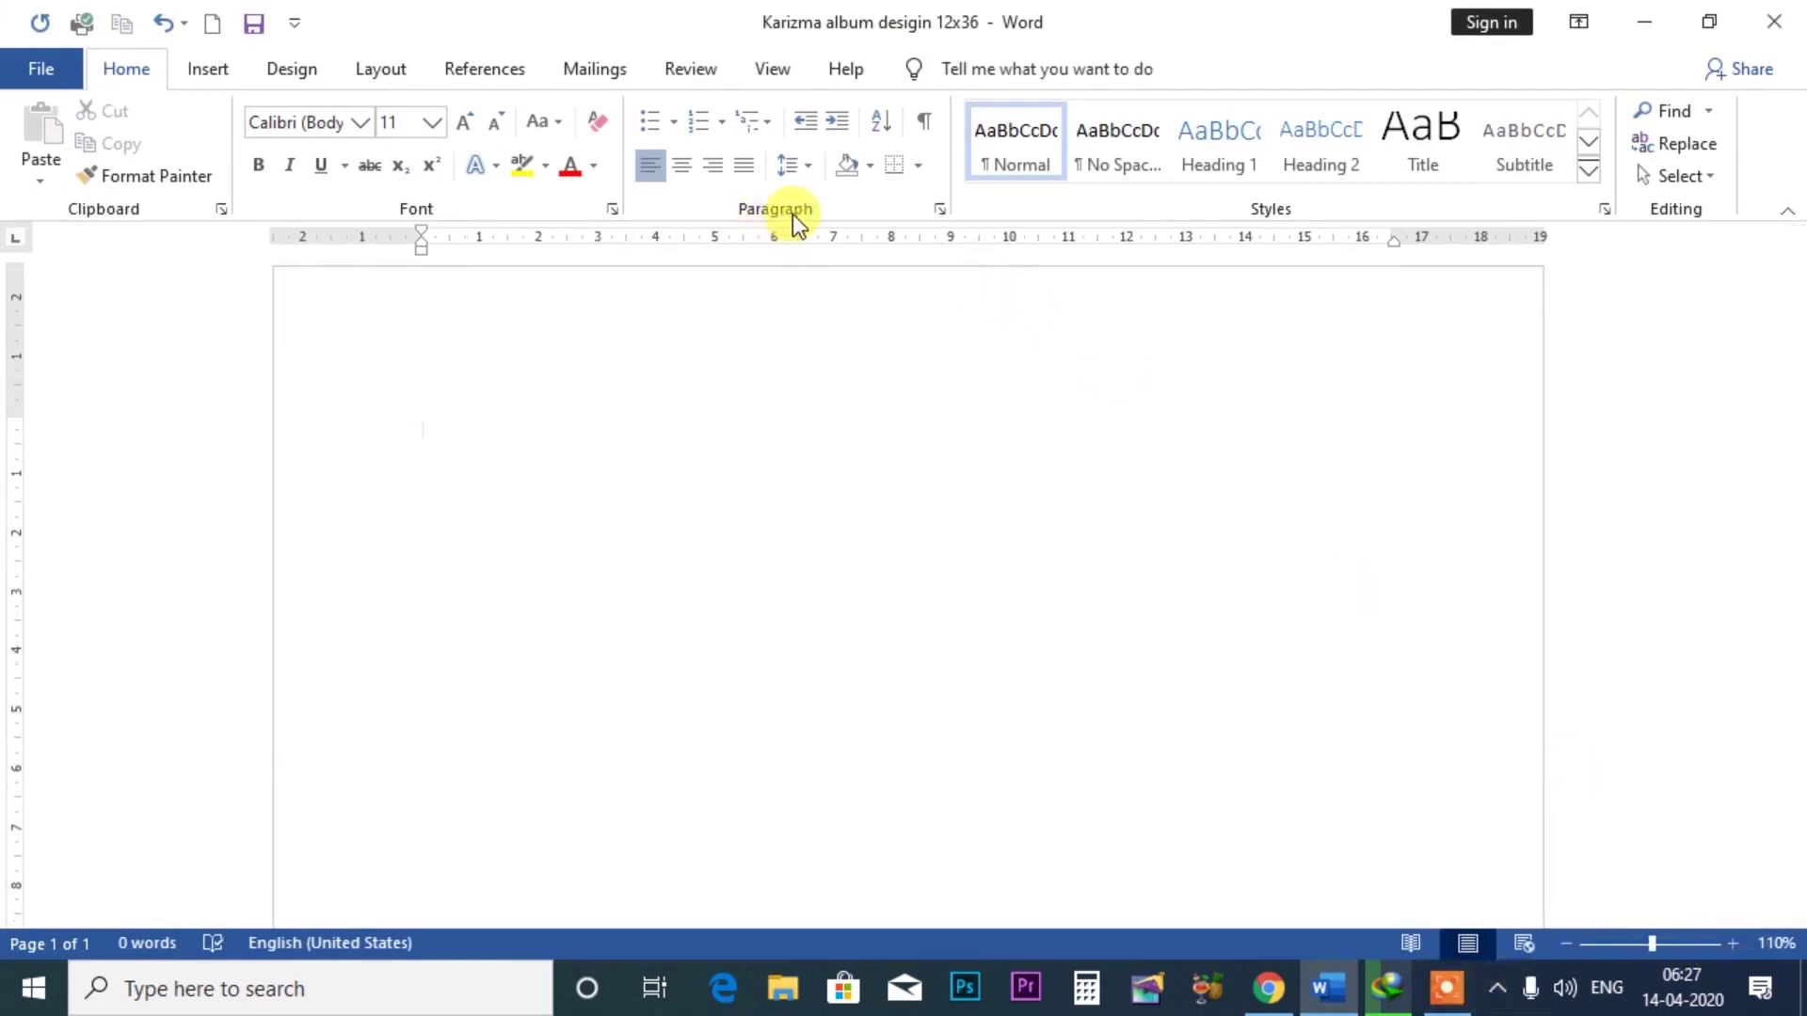
pyautogui.click(431, 123)
pyautogui.click(392, 423)
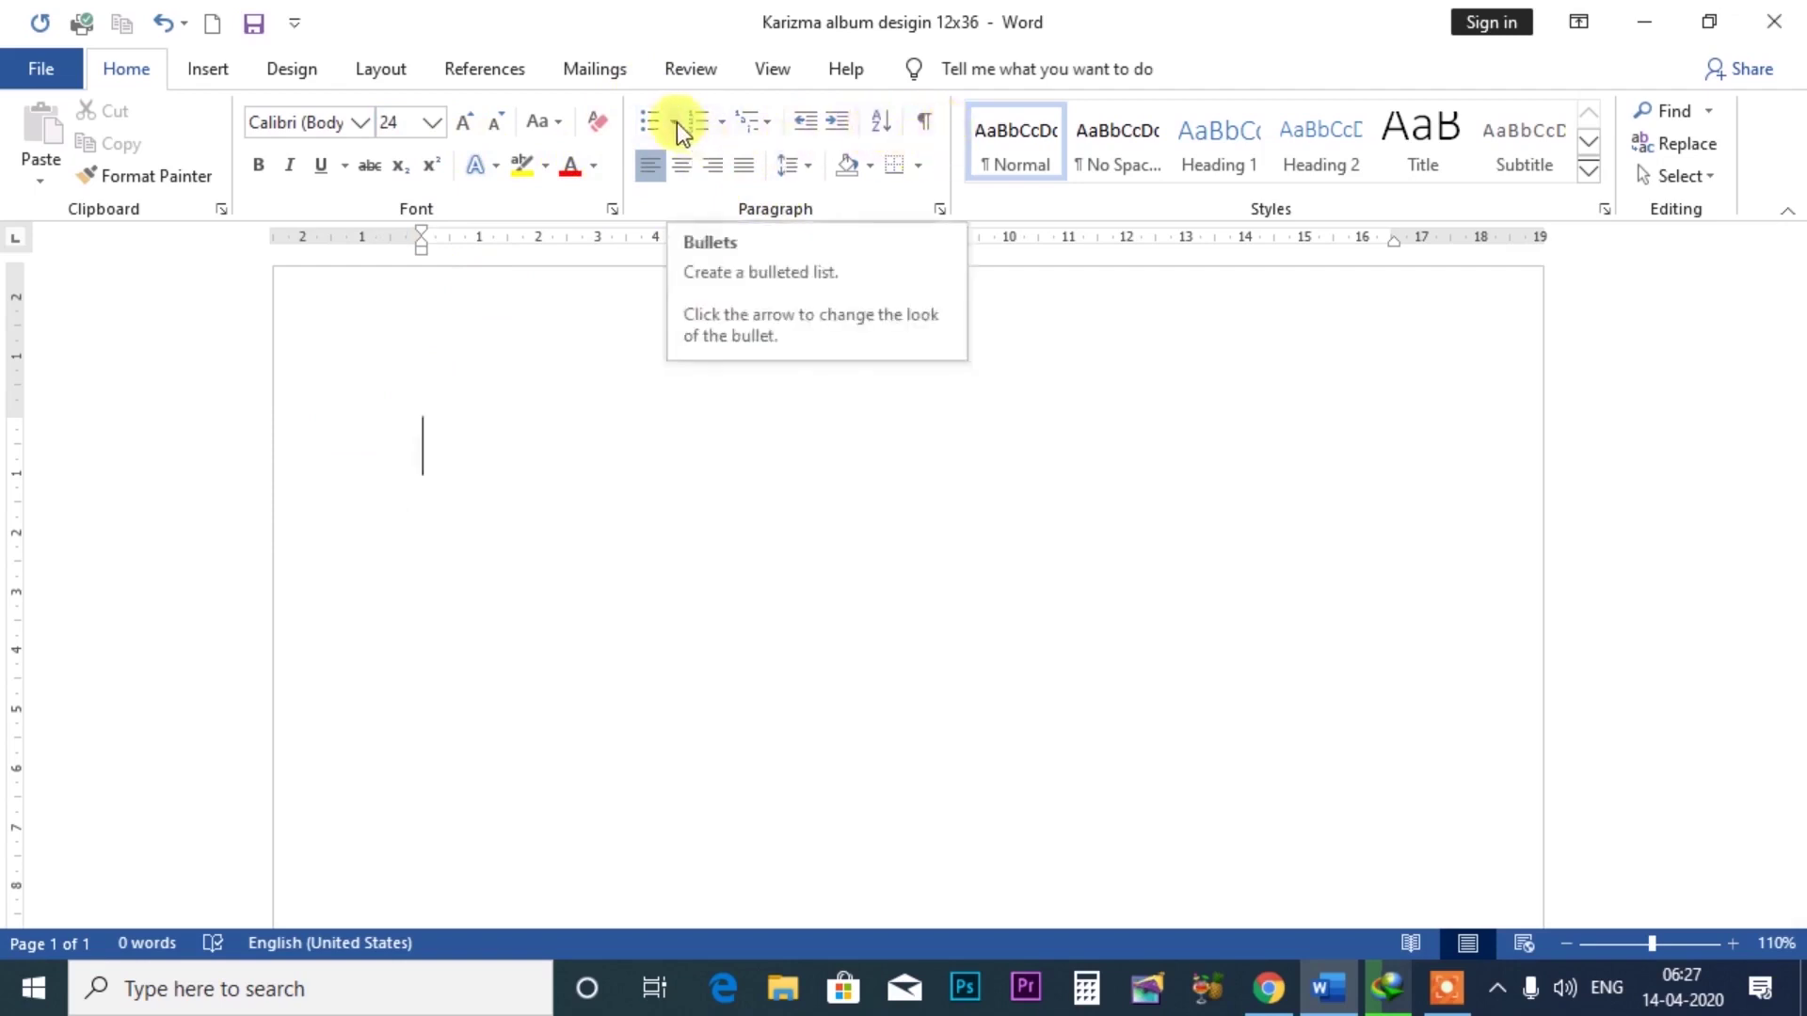
pyautogui.click(676, 122)
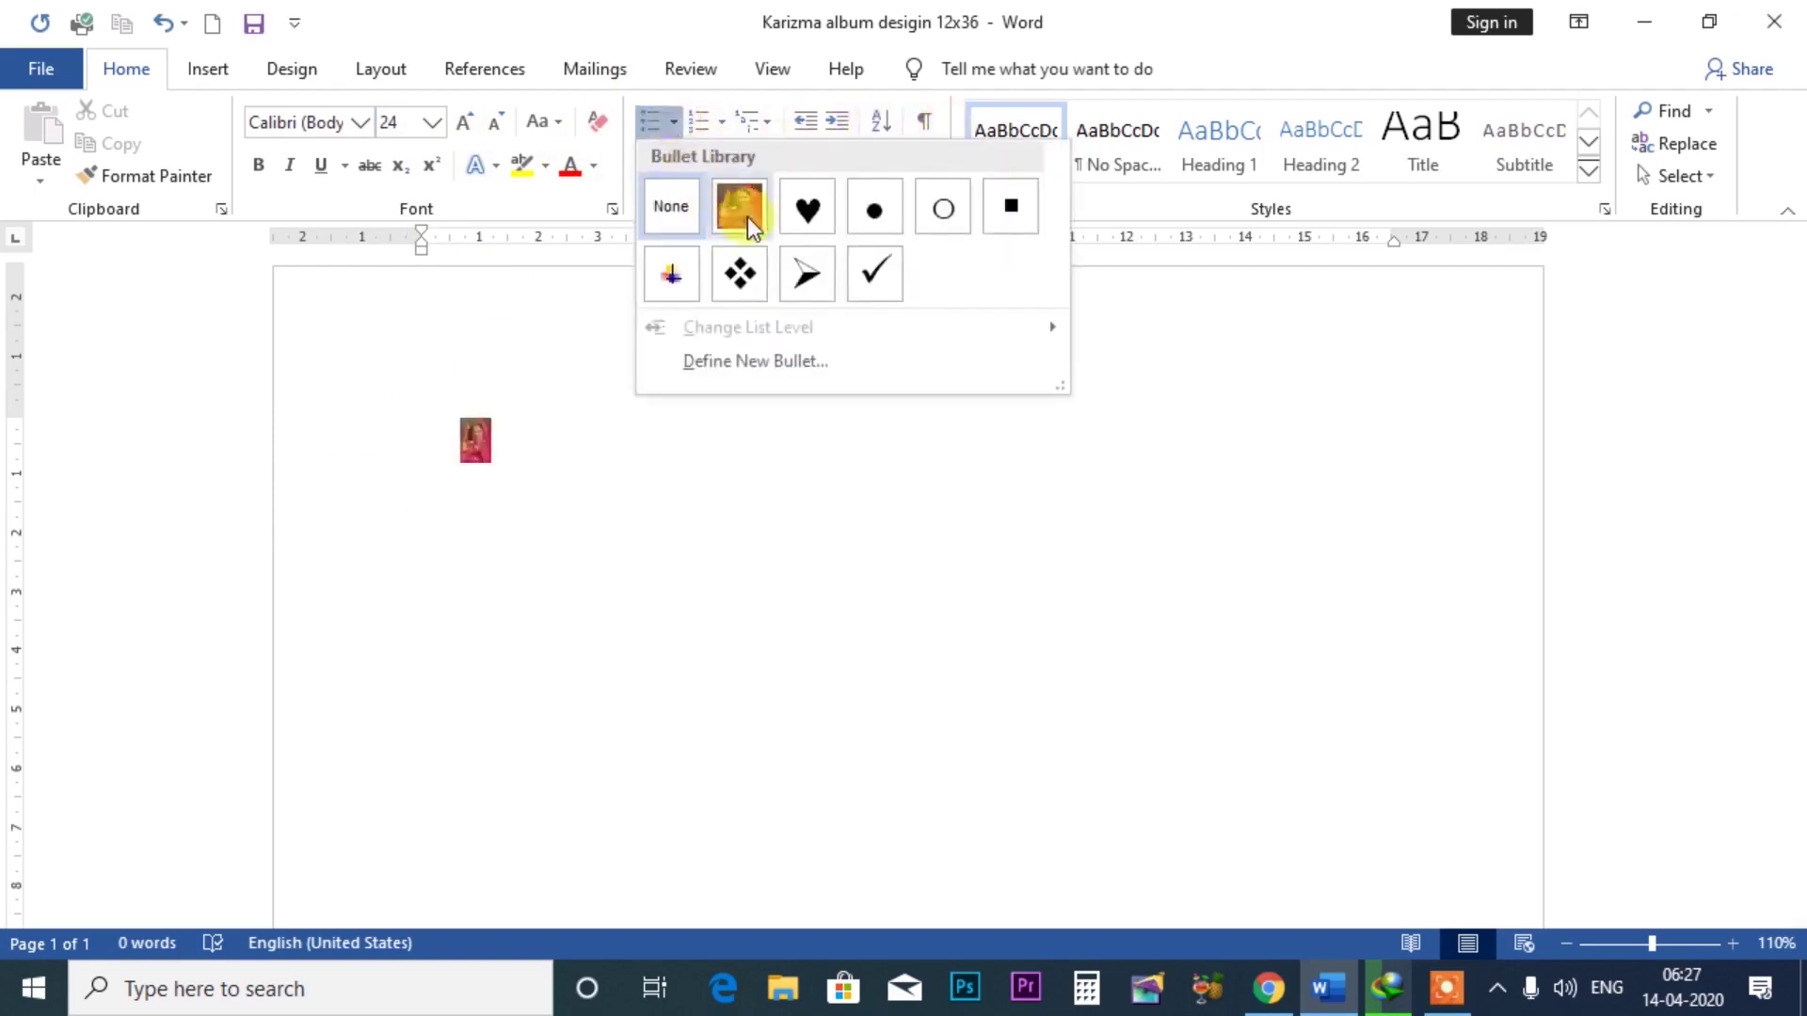
# - Start an arrow-bulleted list with the items GAURAV, COMPUTER and GYAN
pyautogui.click(817, 276)
pyautogui.write('GAU')
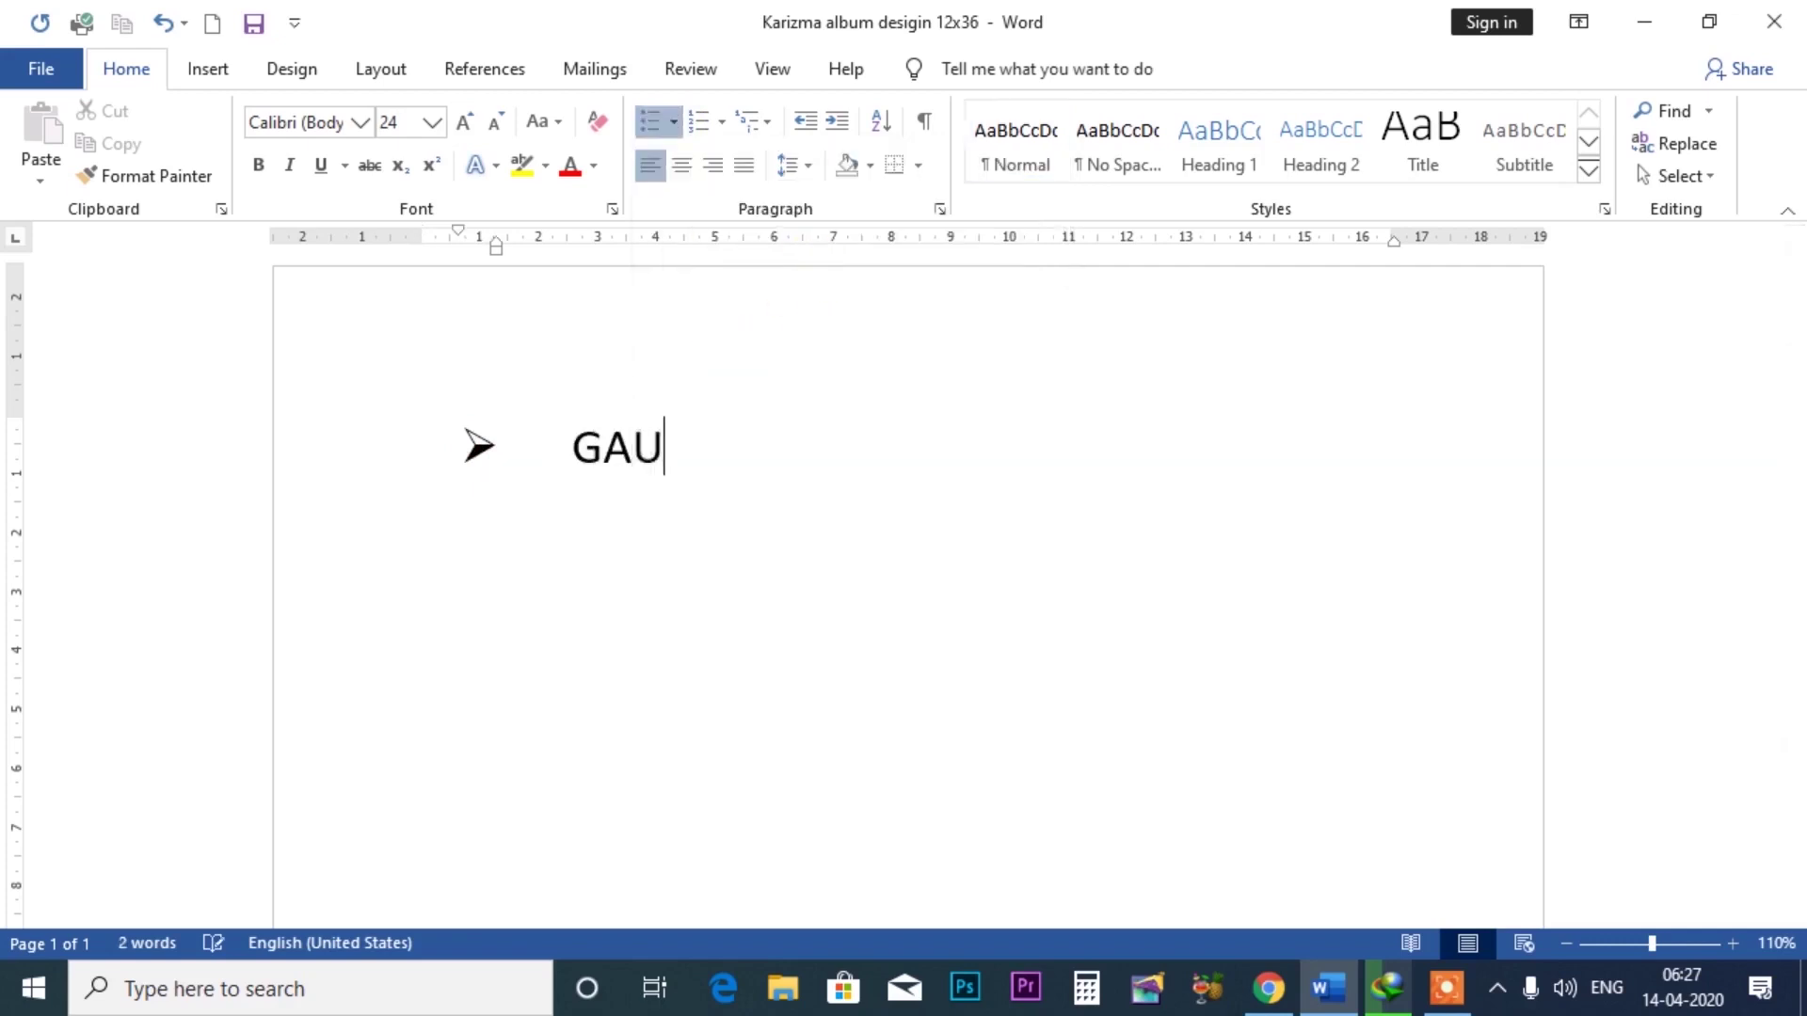
pyautogui.write('RAV')
pyautogui.press('Return')
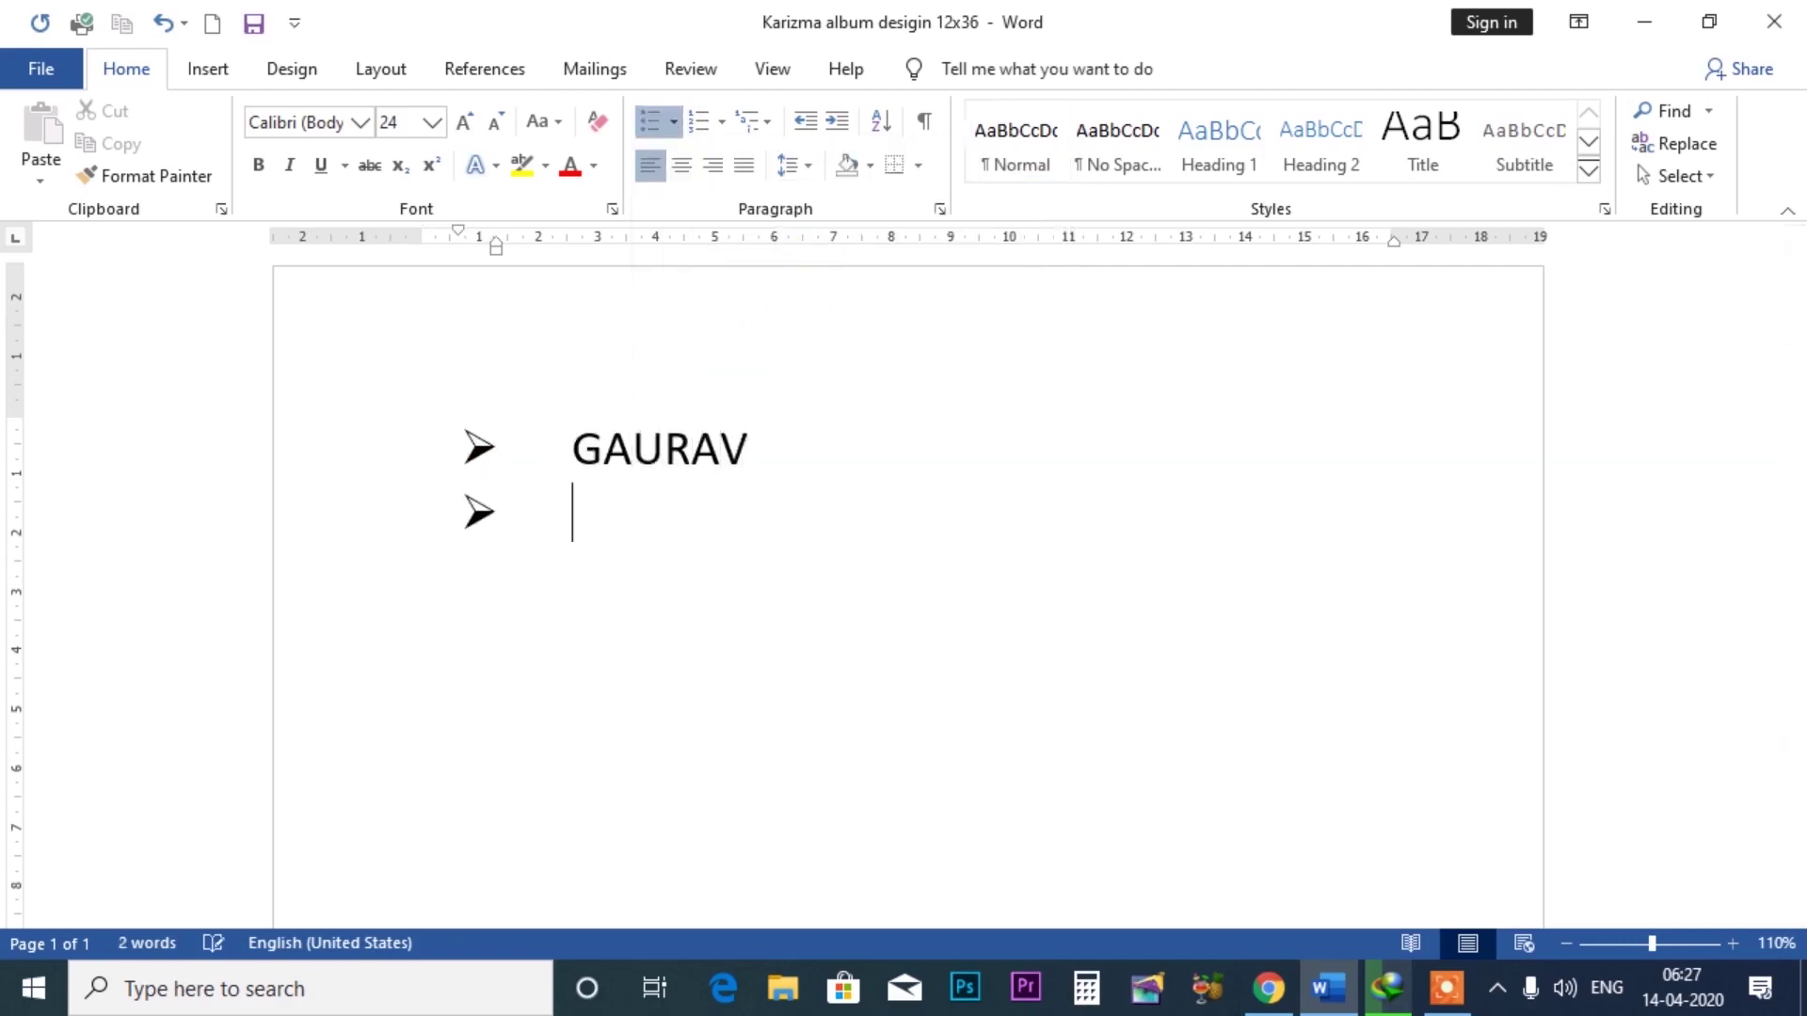
pyautogui.write('COMPUTER')
pyautogui.press('Return')
pyautogui.write('GYAN')
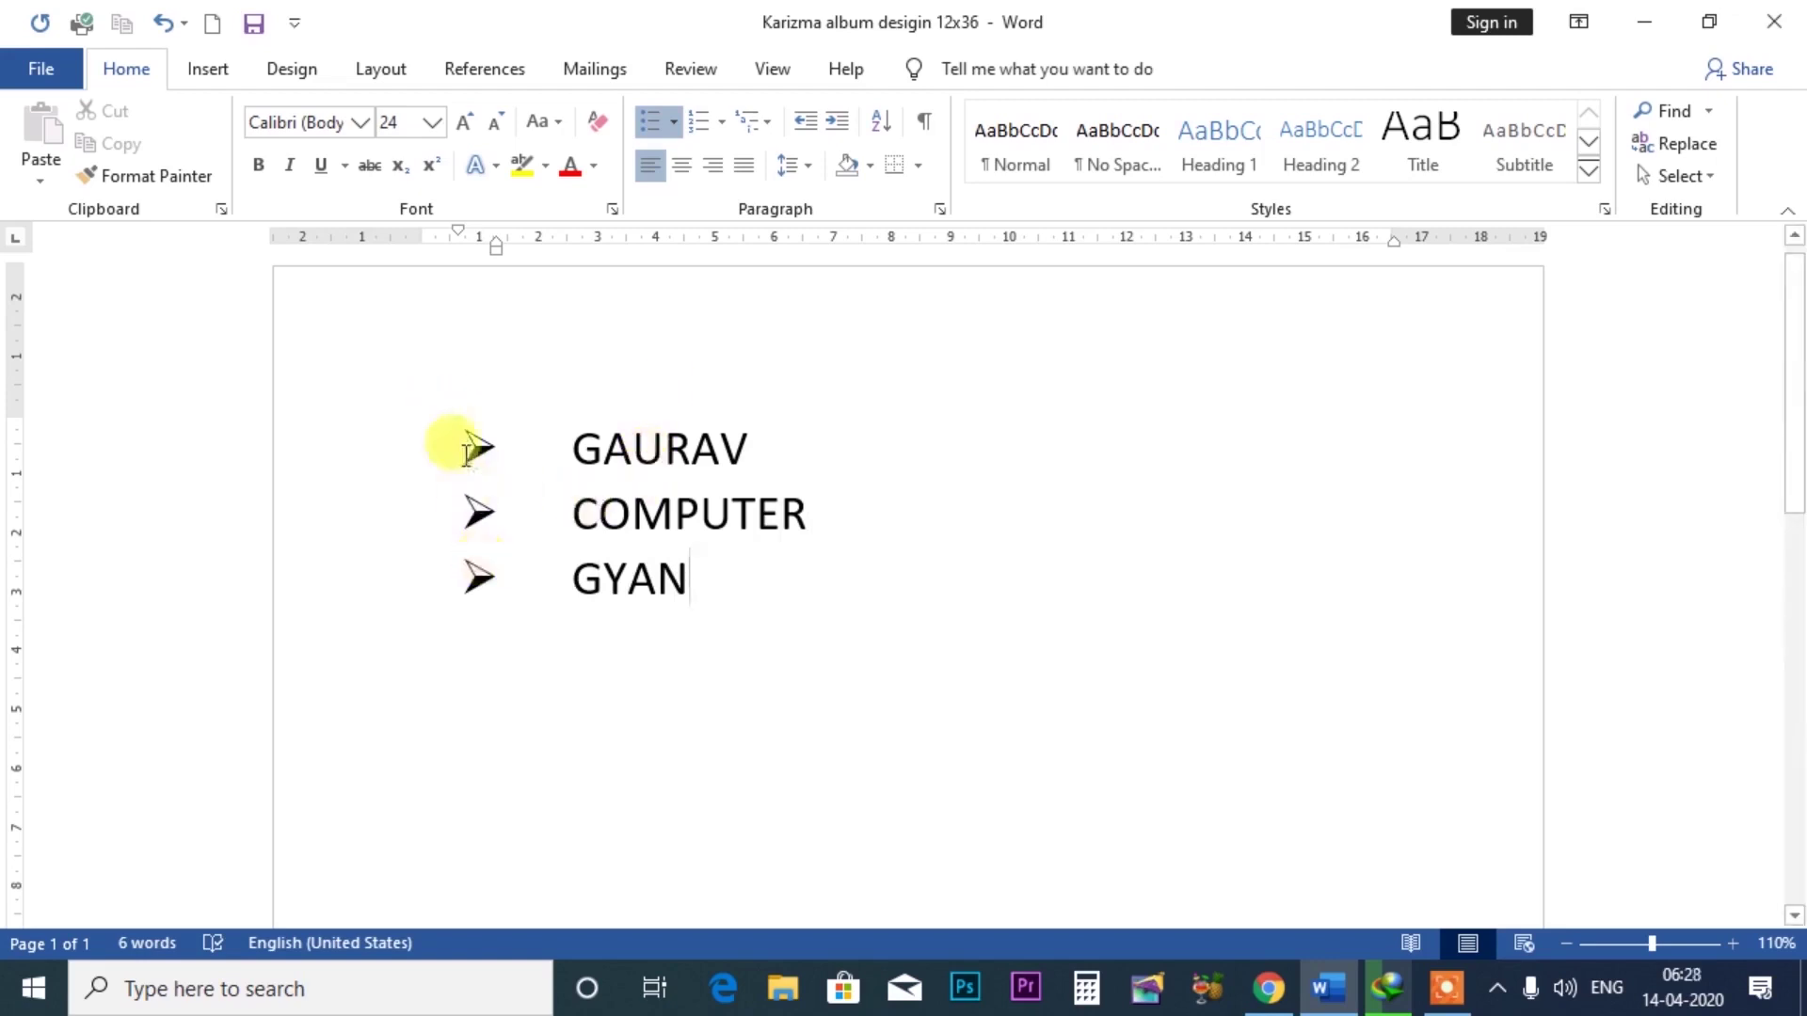
# - Select the three list items and keep their arrow bullet style
pyautogui.moveTo(714, 584); pyautogui.dragTo(549, 358)
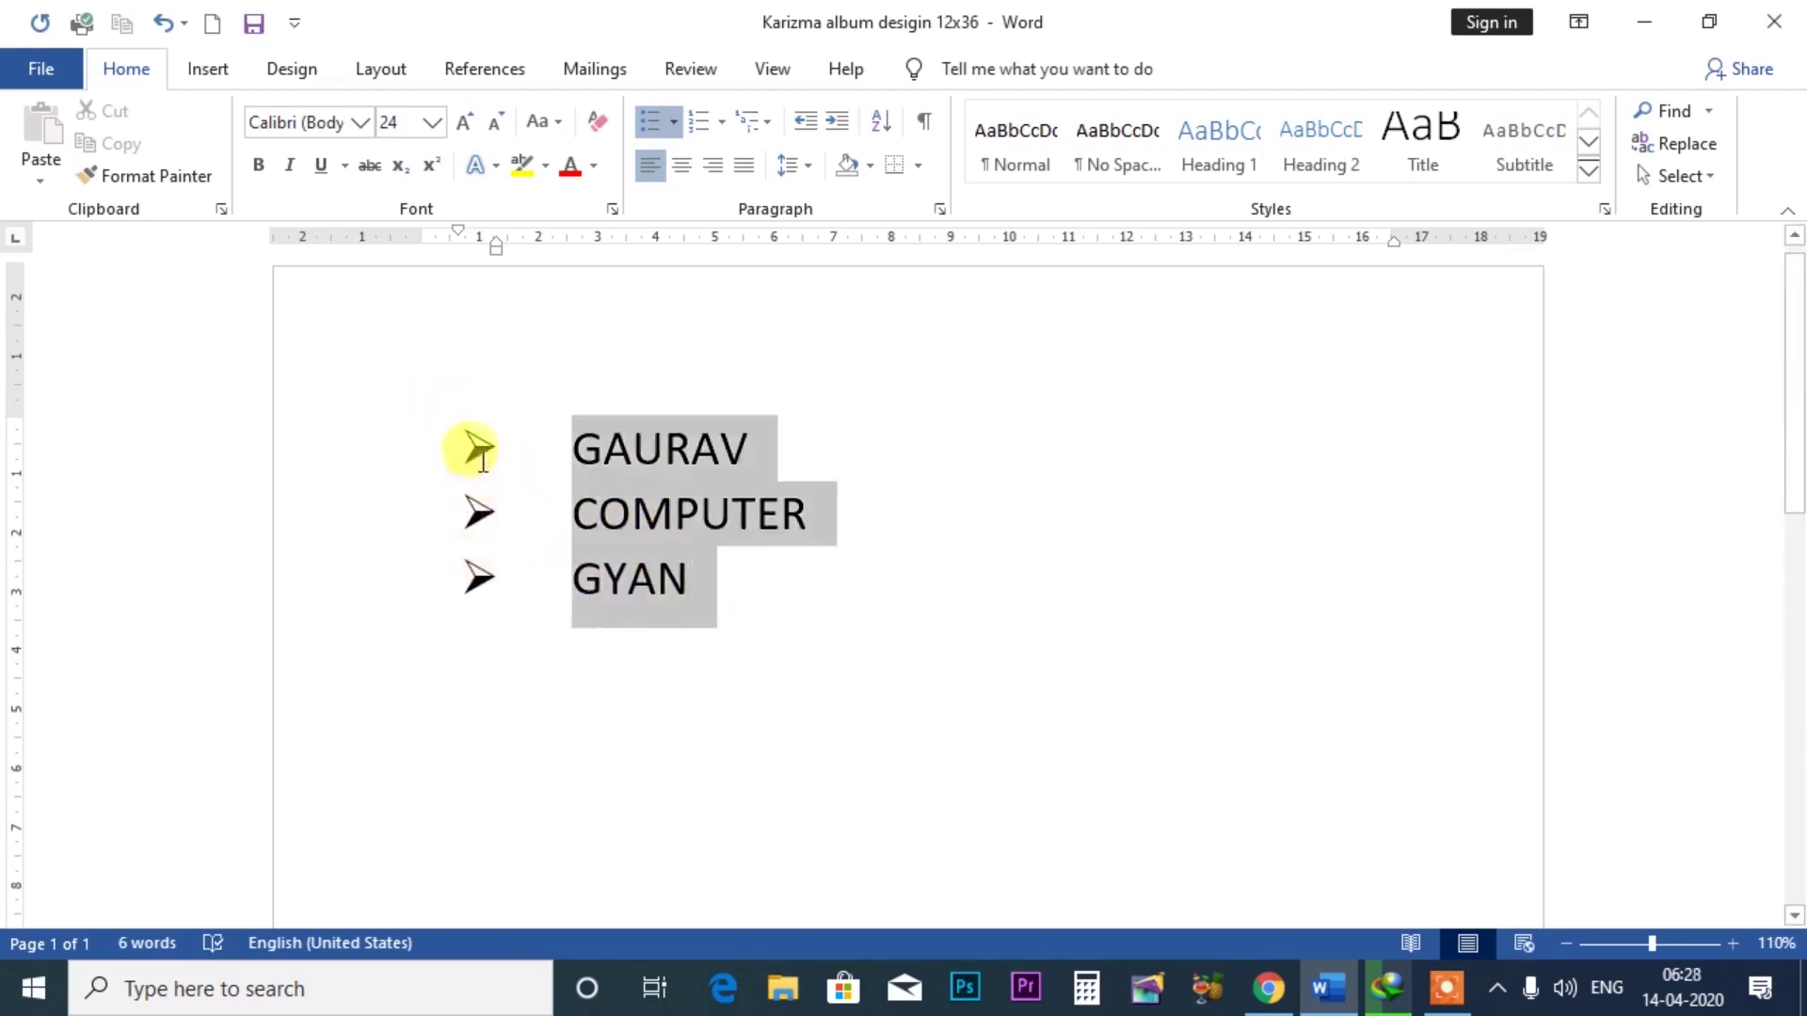
pyautogui.click(674, 122)
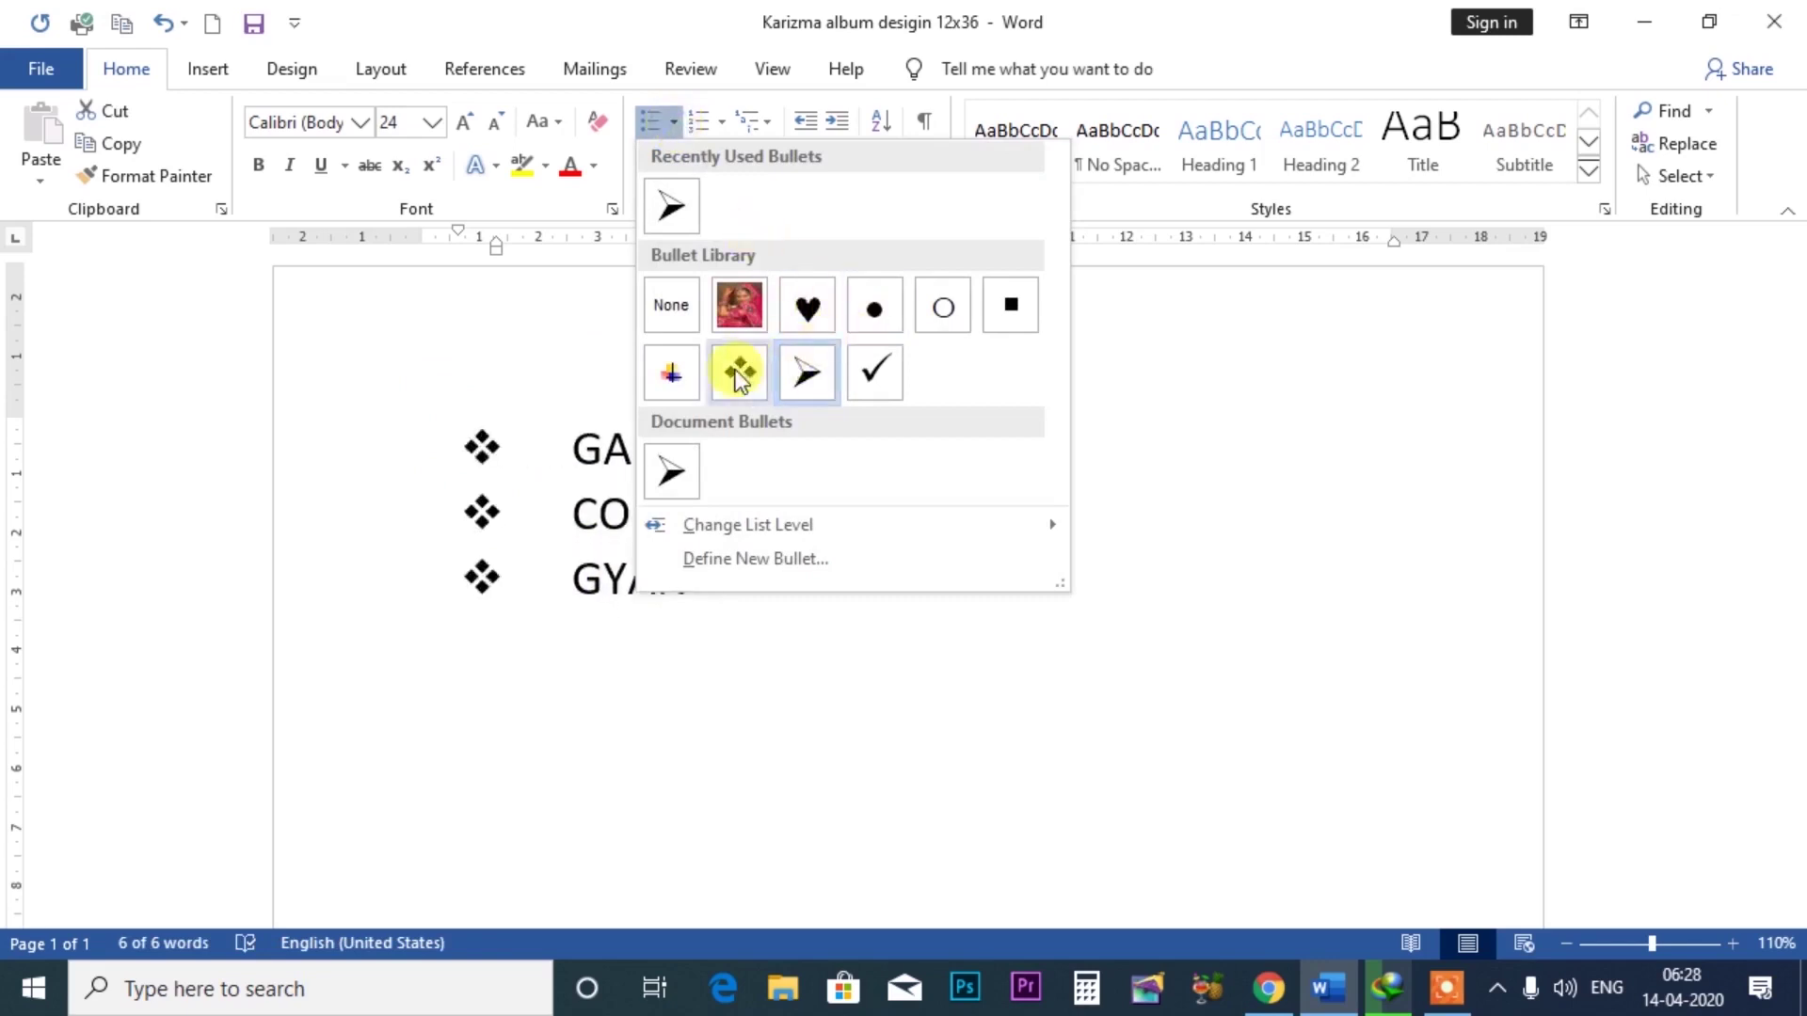
pyautogui.click(807, 375)
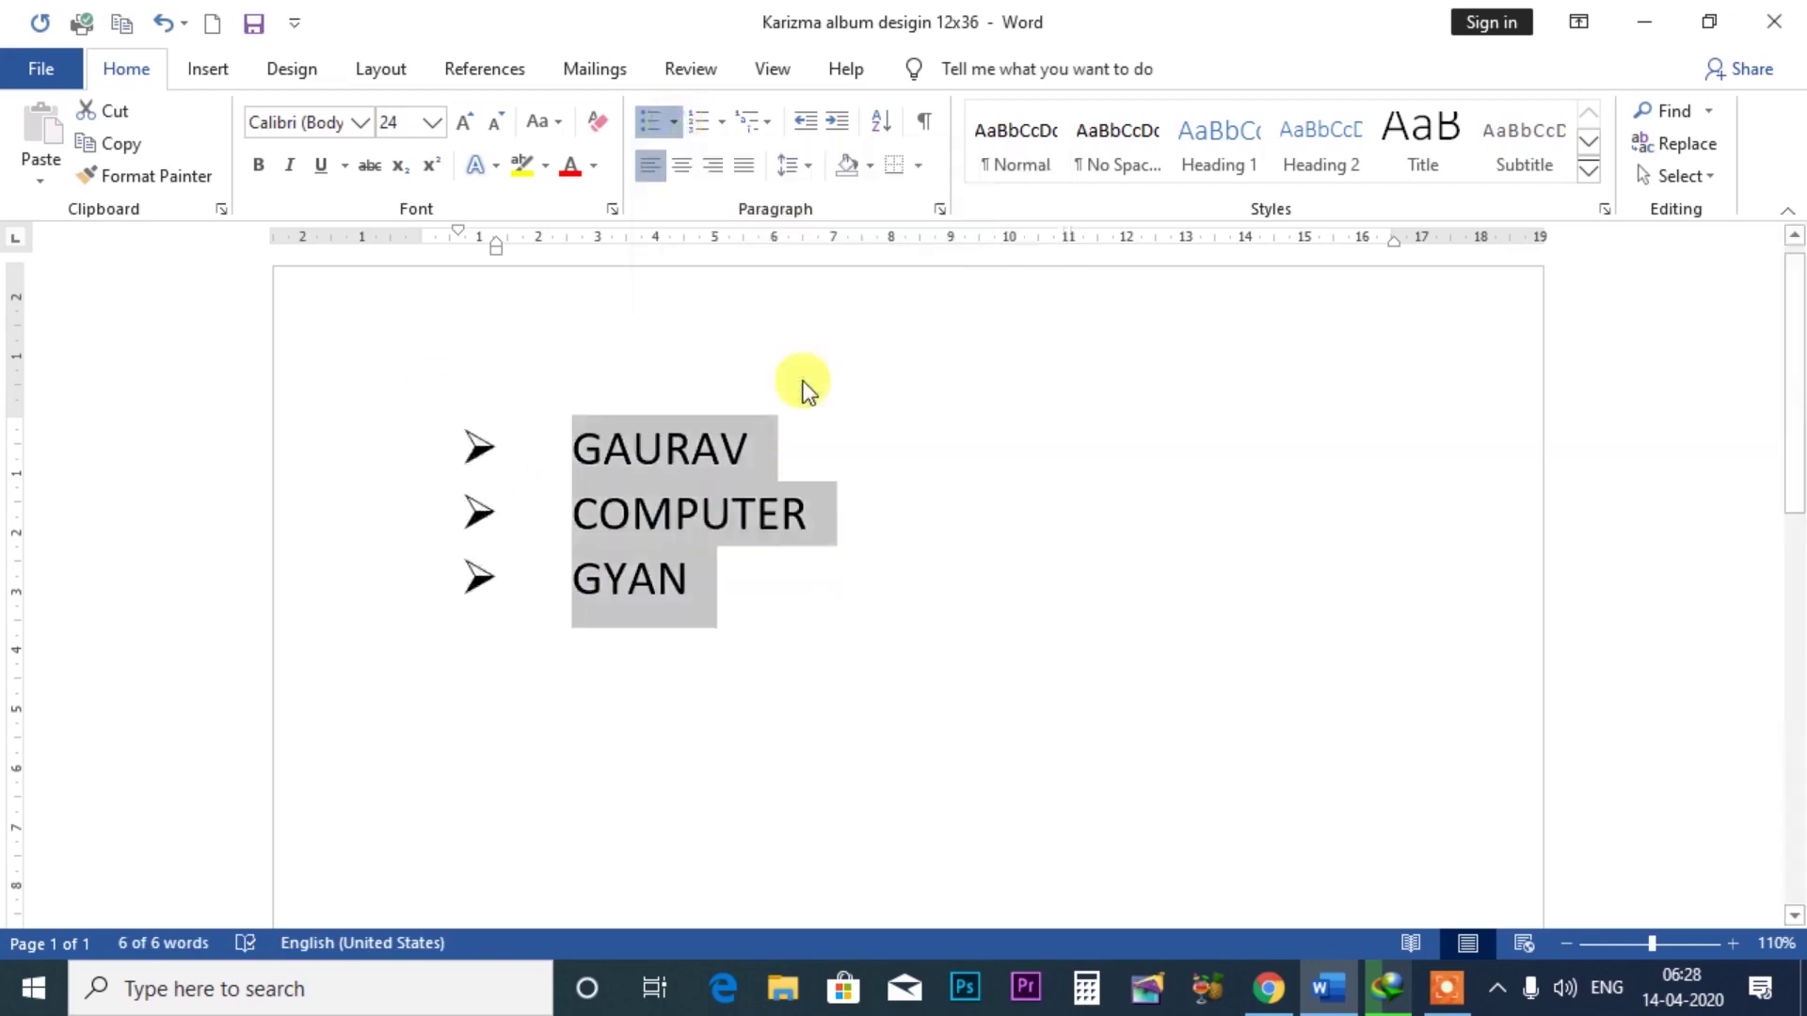
pyautogui.click(674, 126)
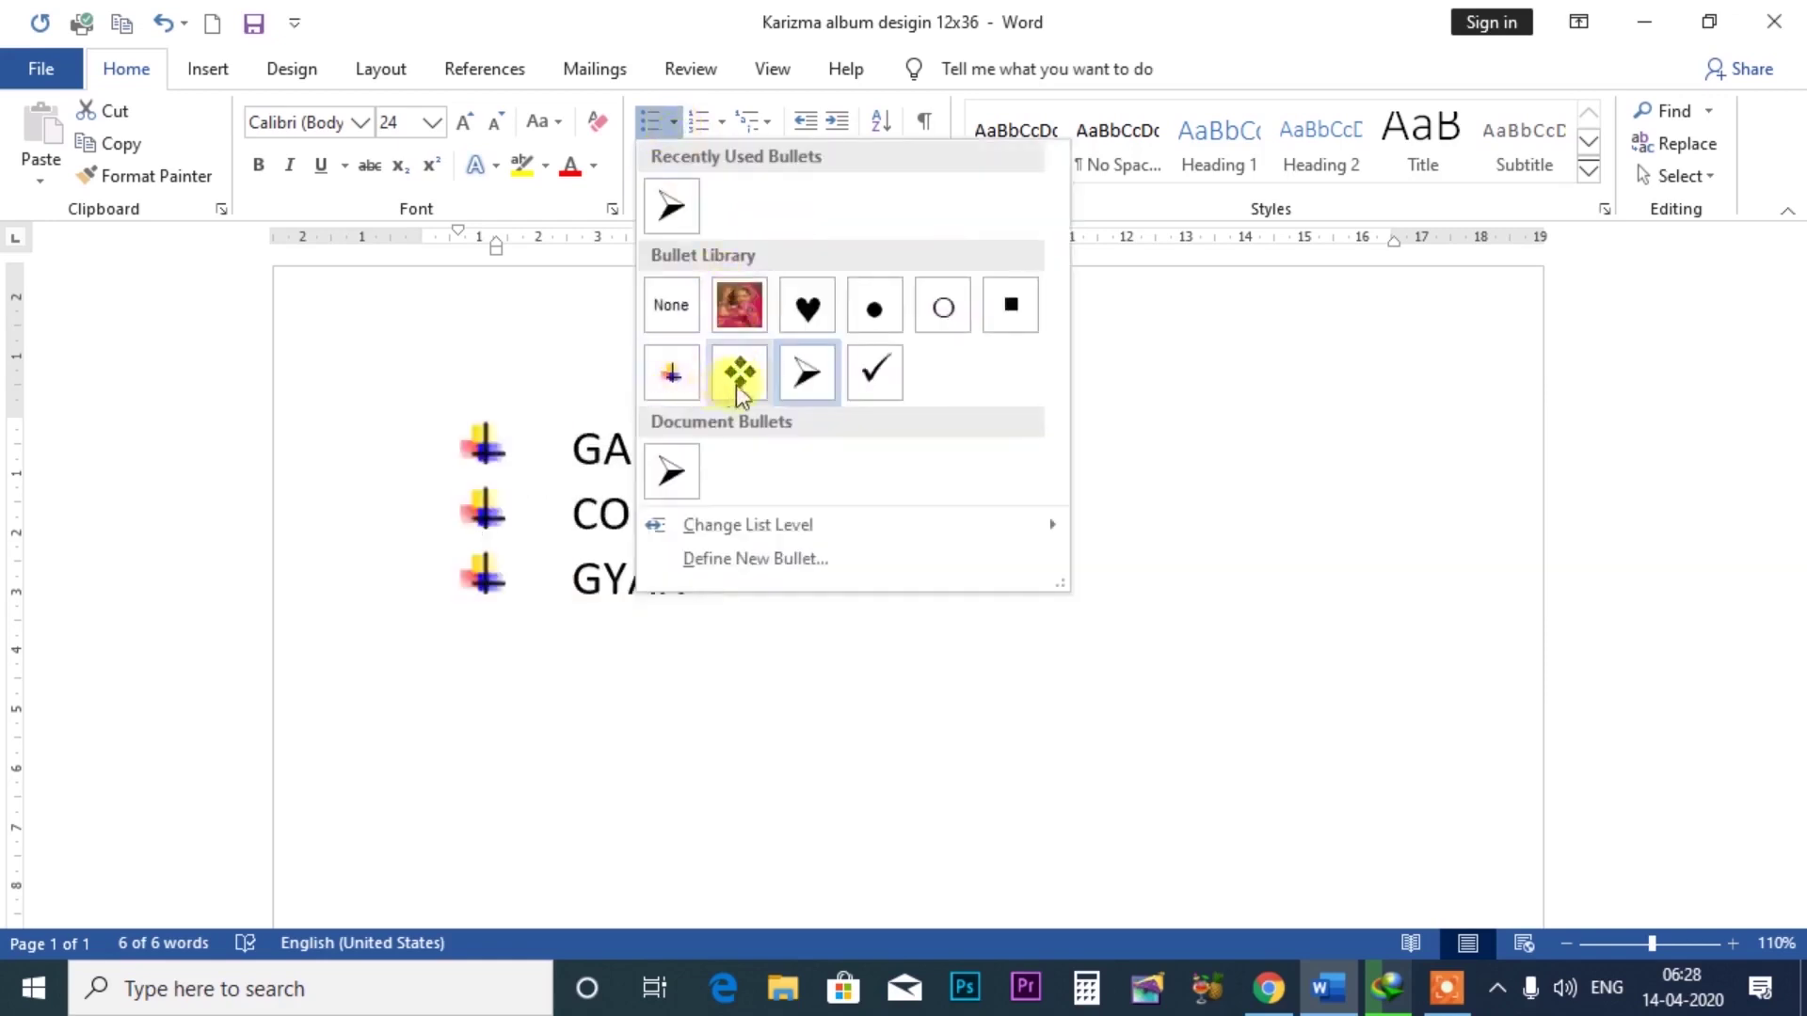
pyautogui.click(806, 386)
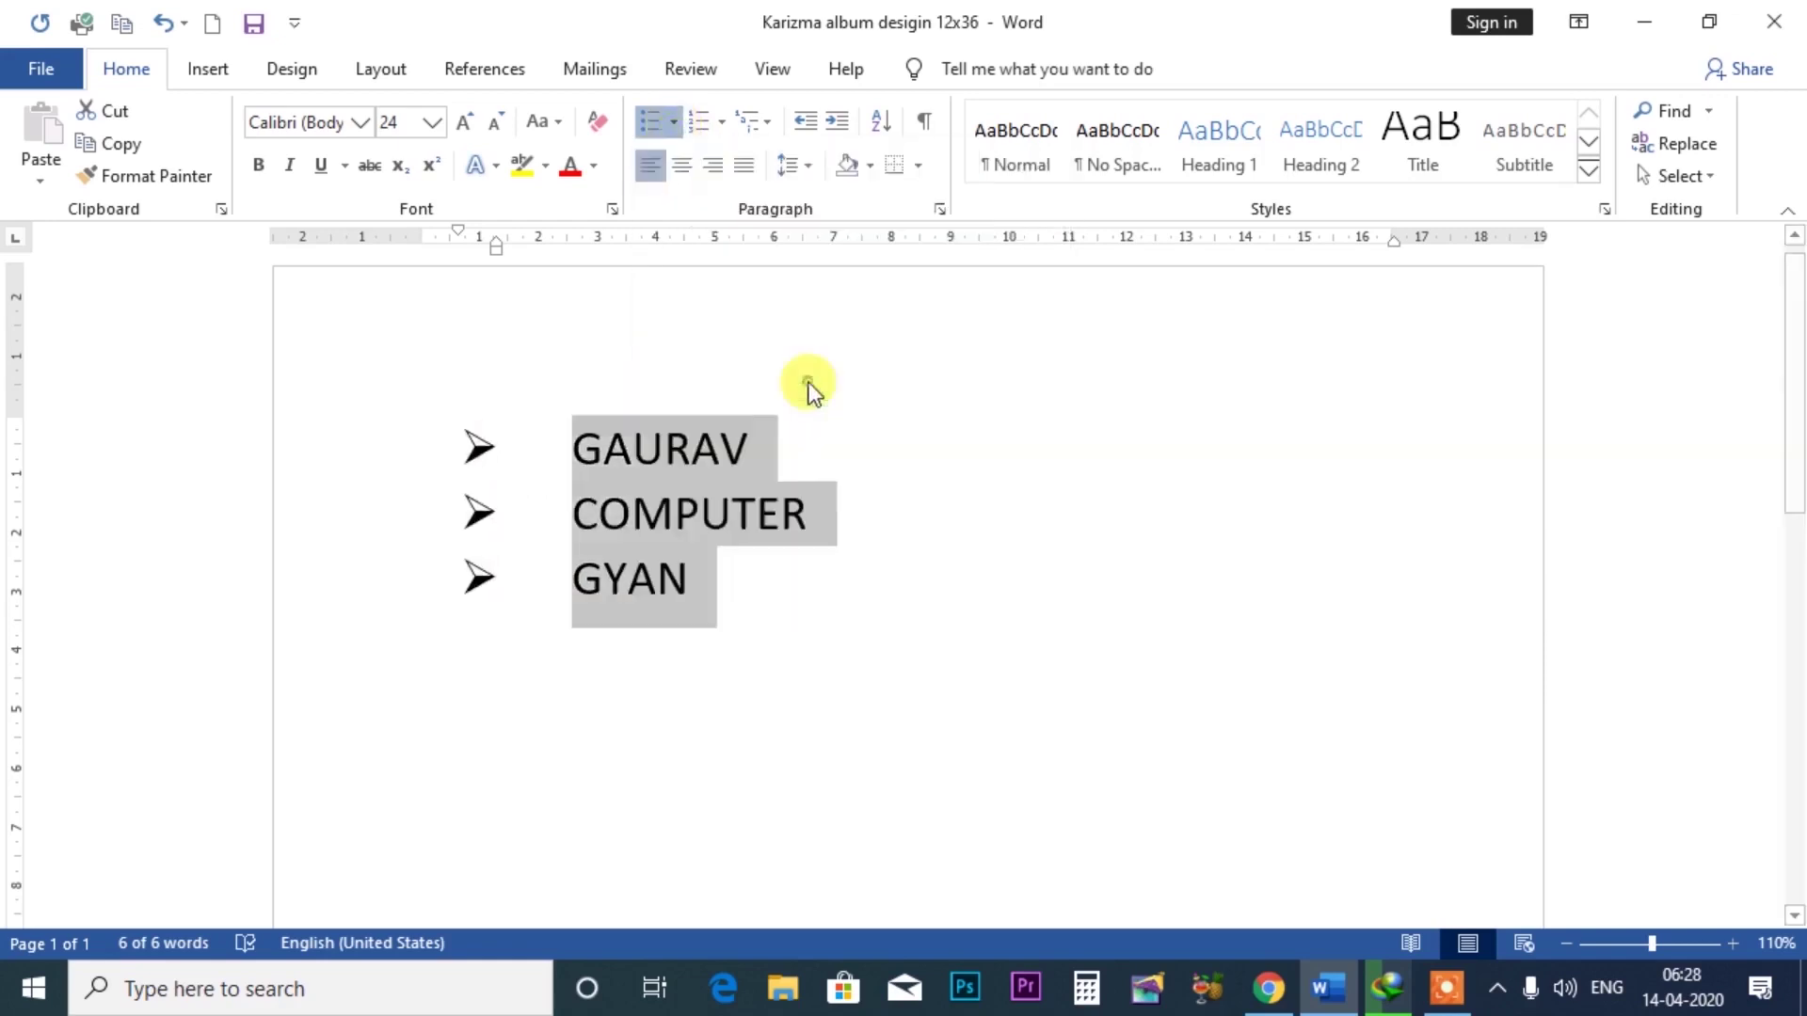
# - Add an empty unbulleted, unindented line below GYAN
pyautogui.click(708, 588)
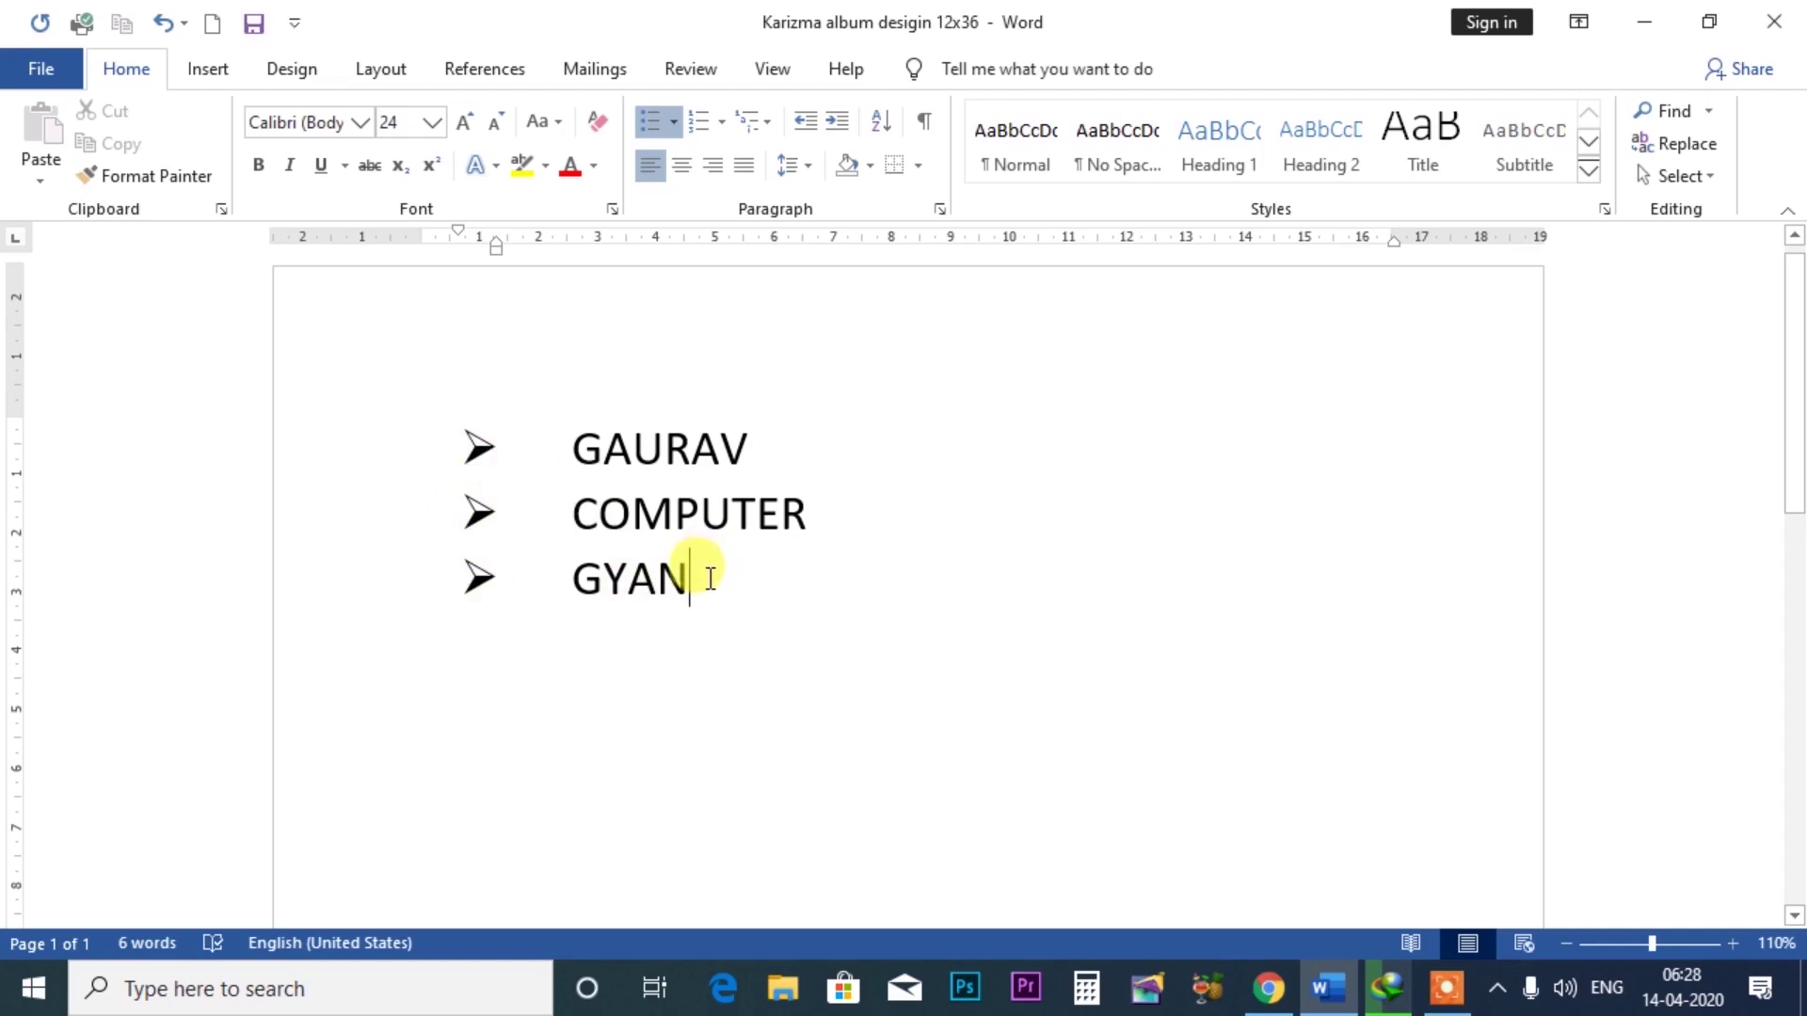
pyautogui.press('Return')
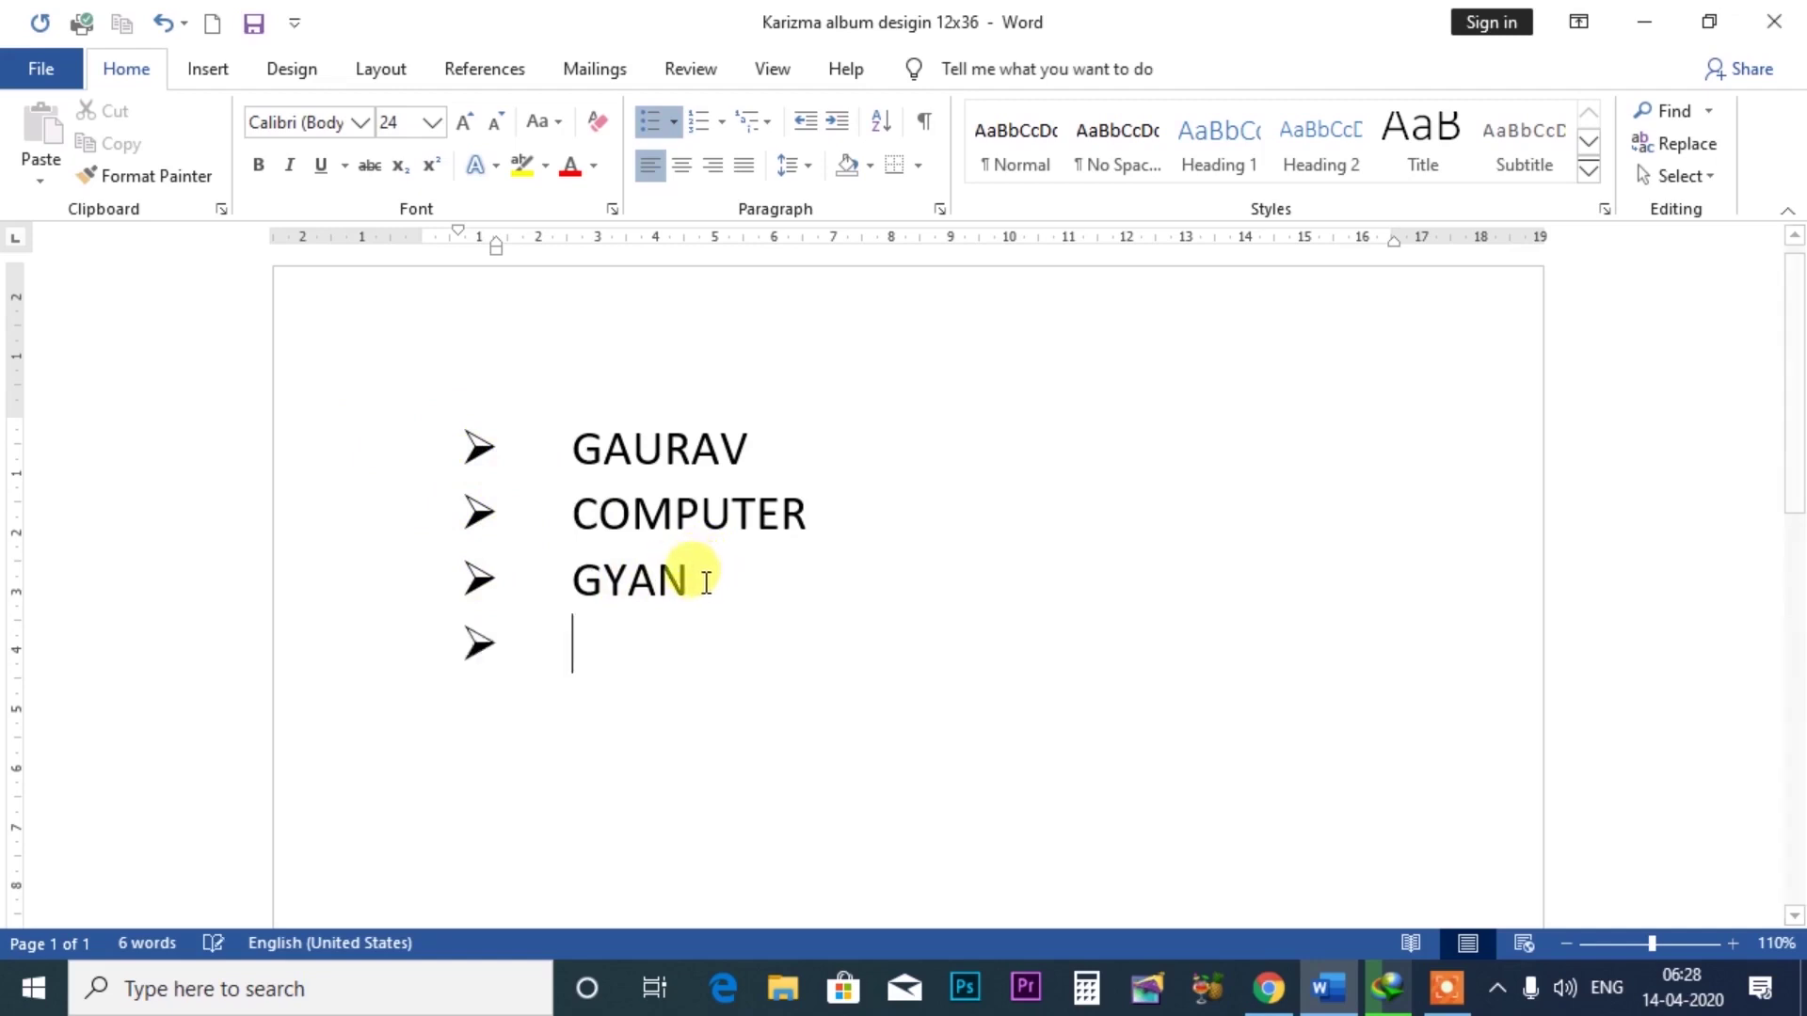
pyautogui.press('BackSpace')
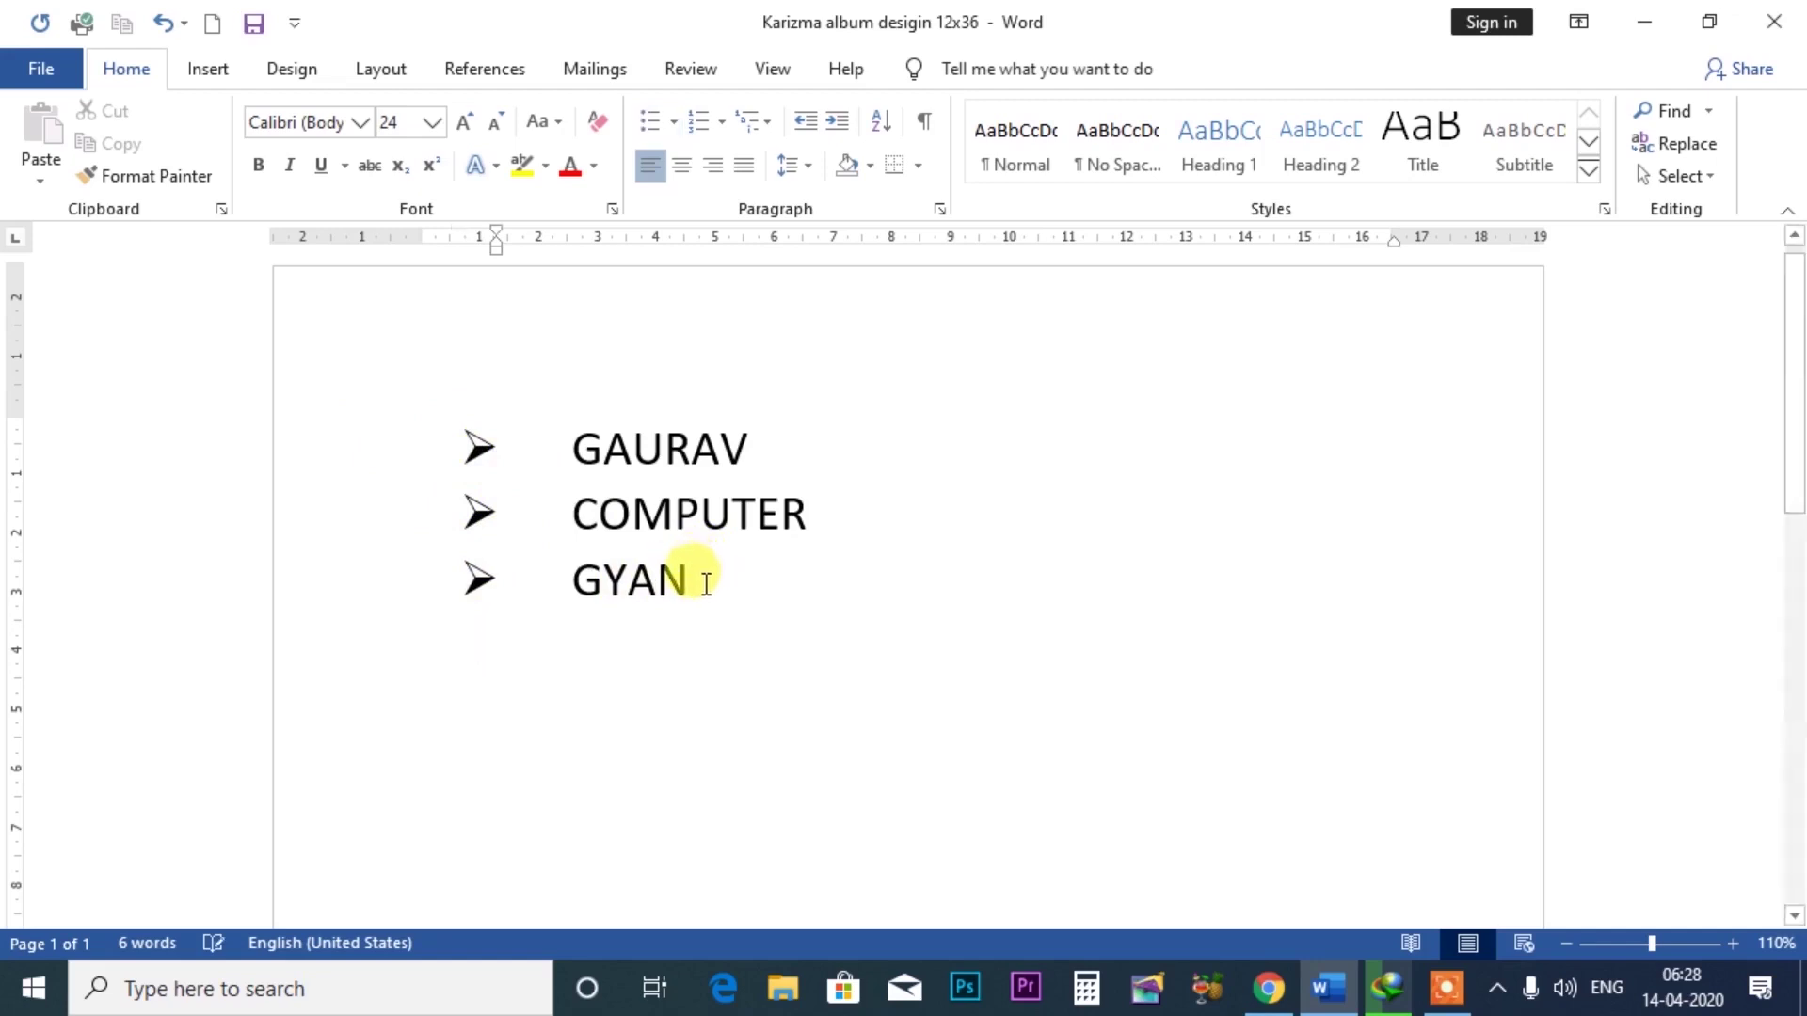
pyautogui.press('BackSpace')
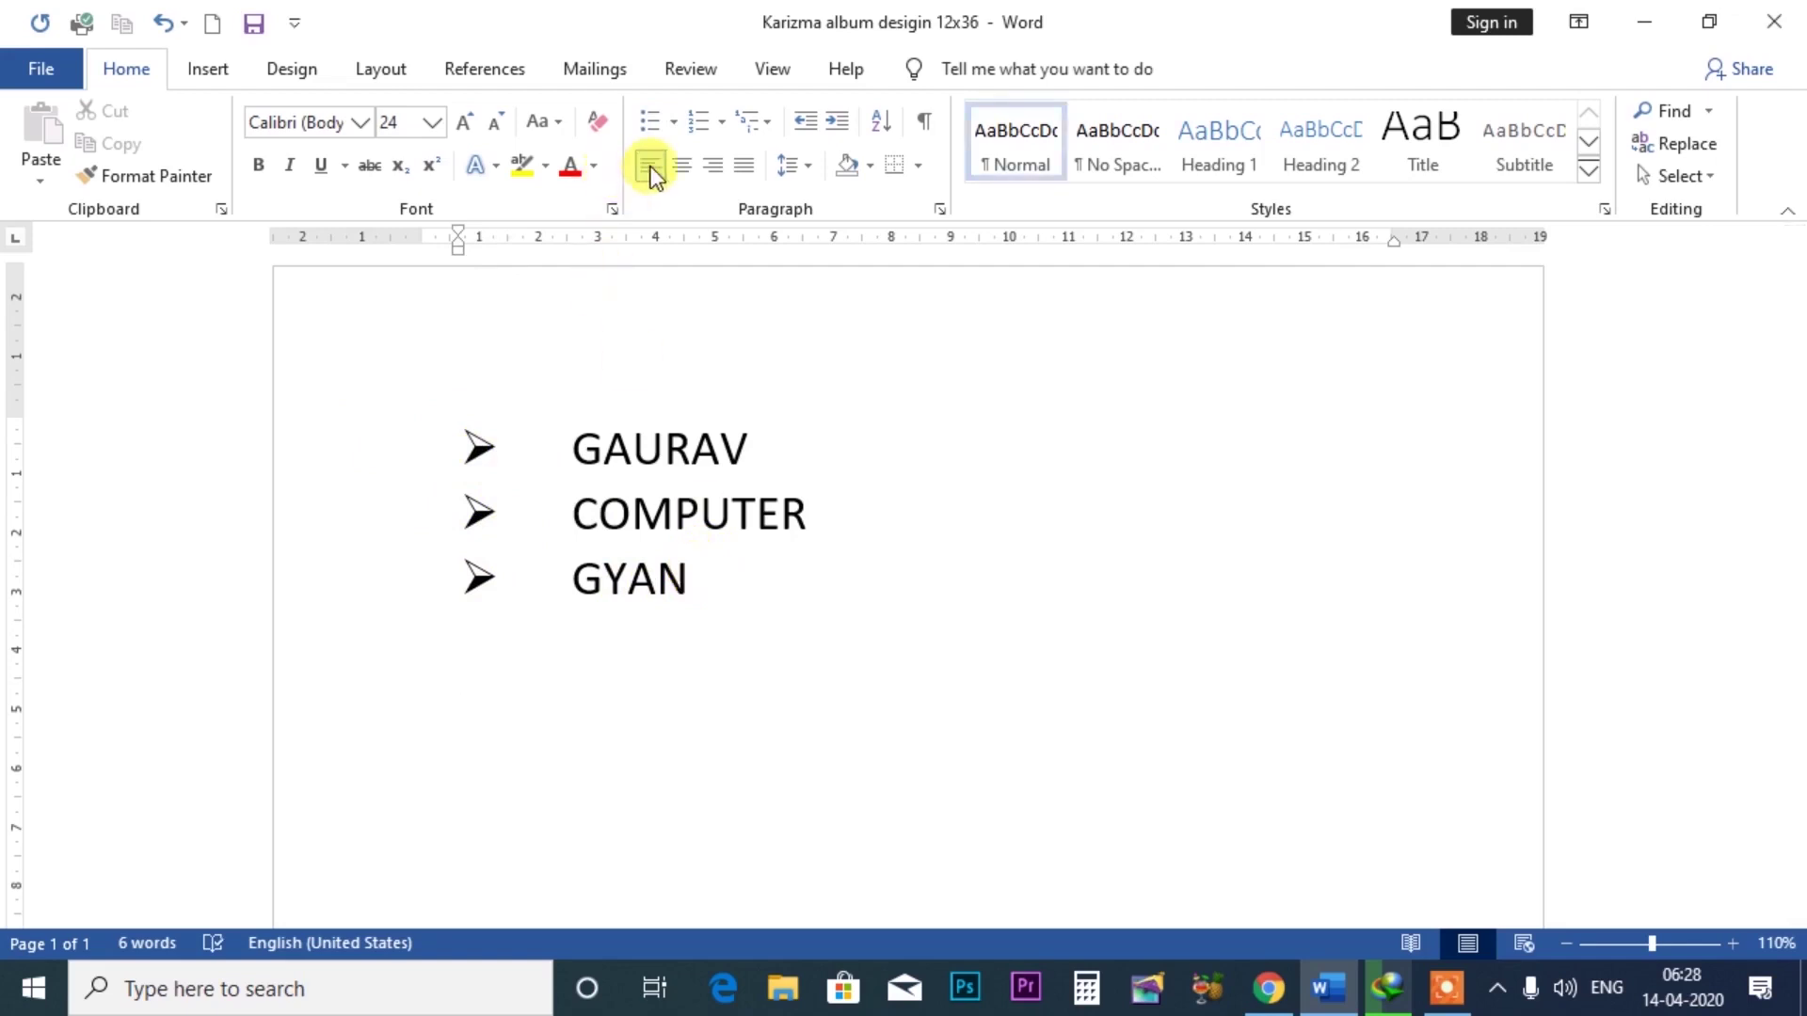
pyautogui.click(695, 581)
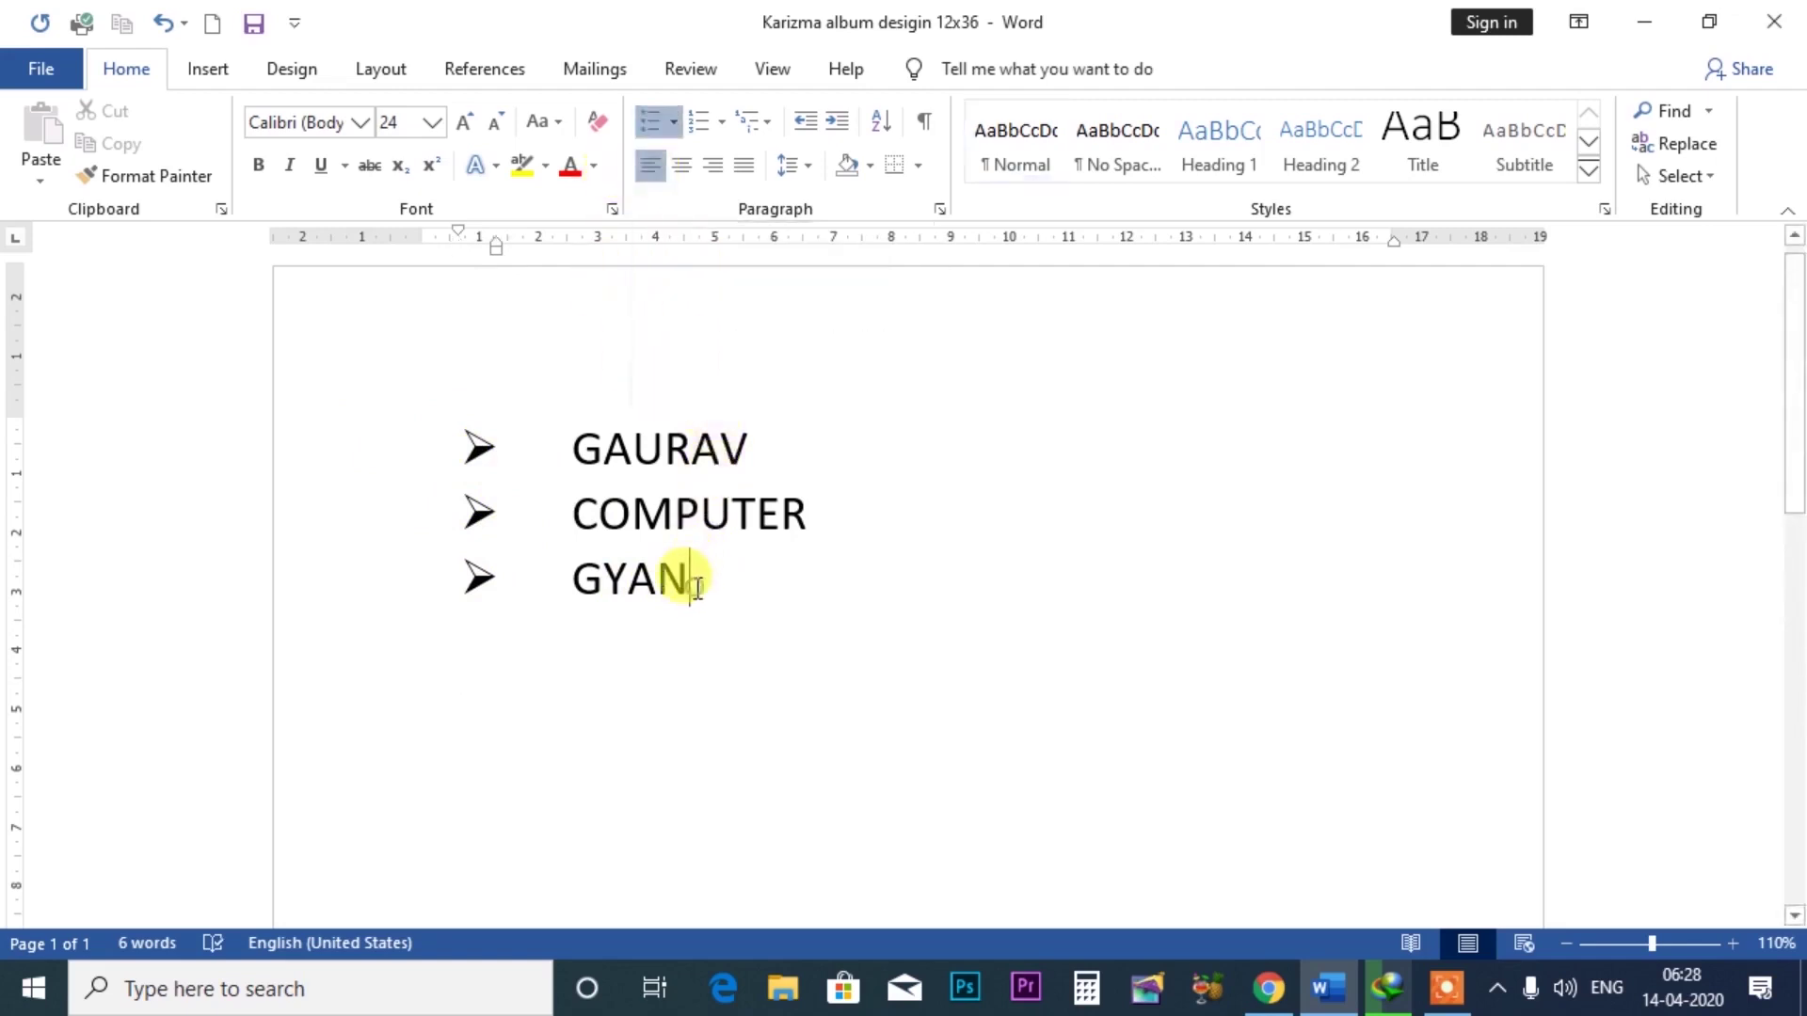
pyautogui.press('Return')
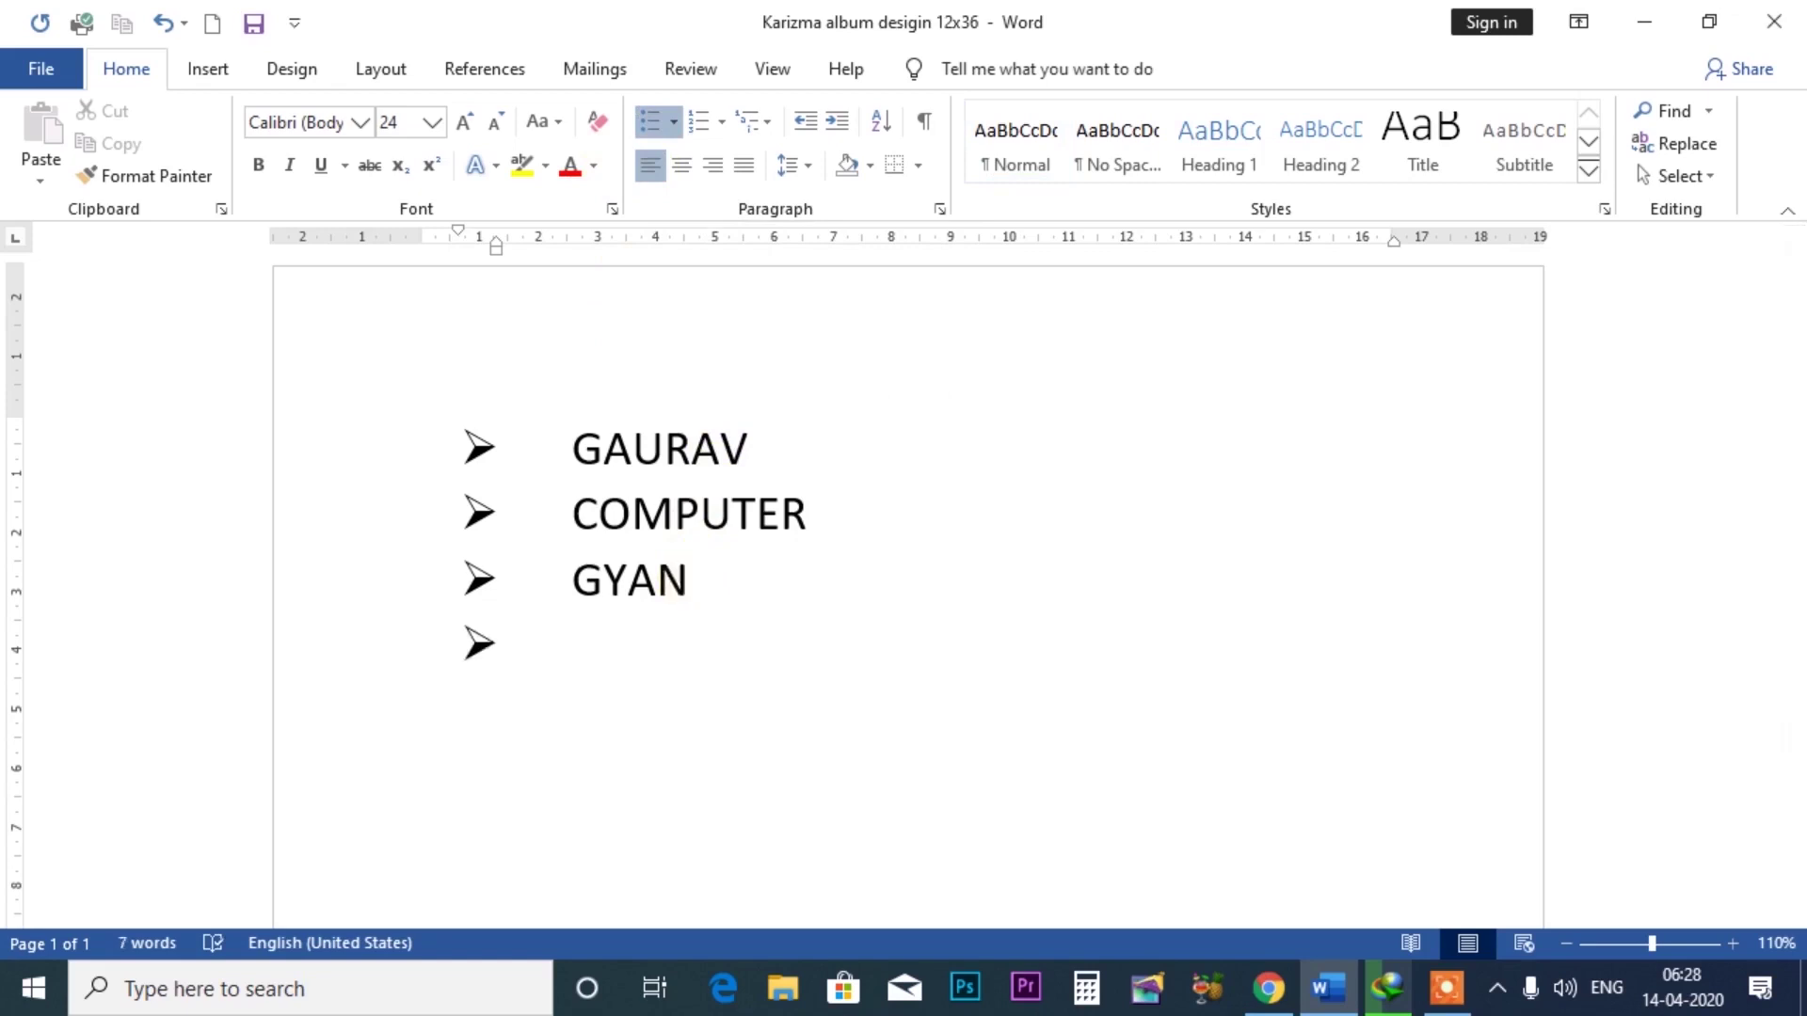
pyautogui.press('BackSpace')
pyautogui.press('BackSpace')
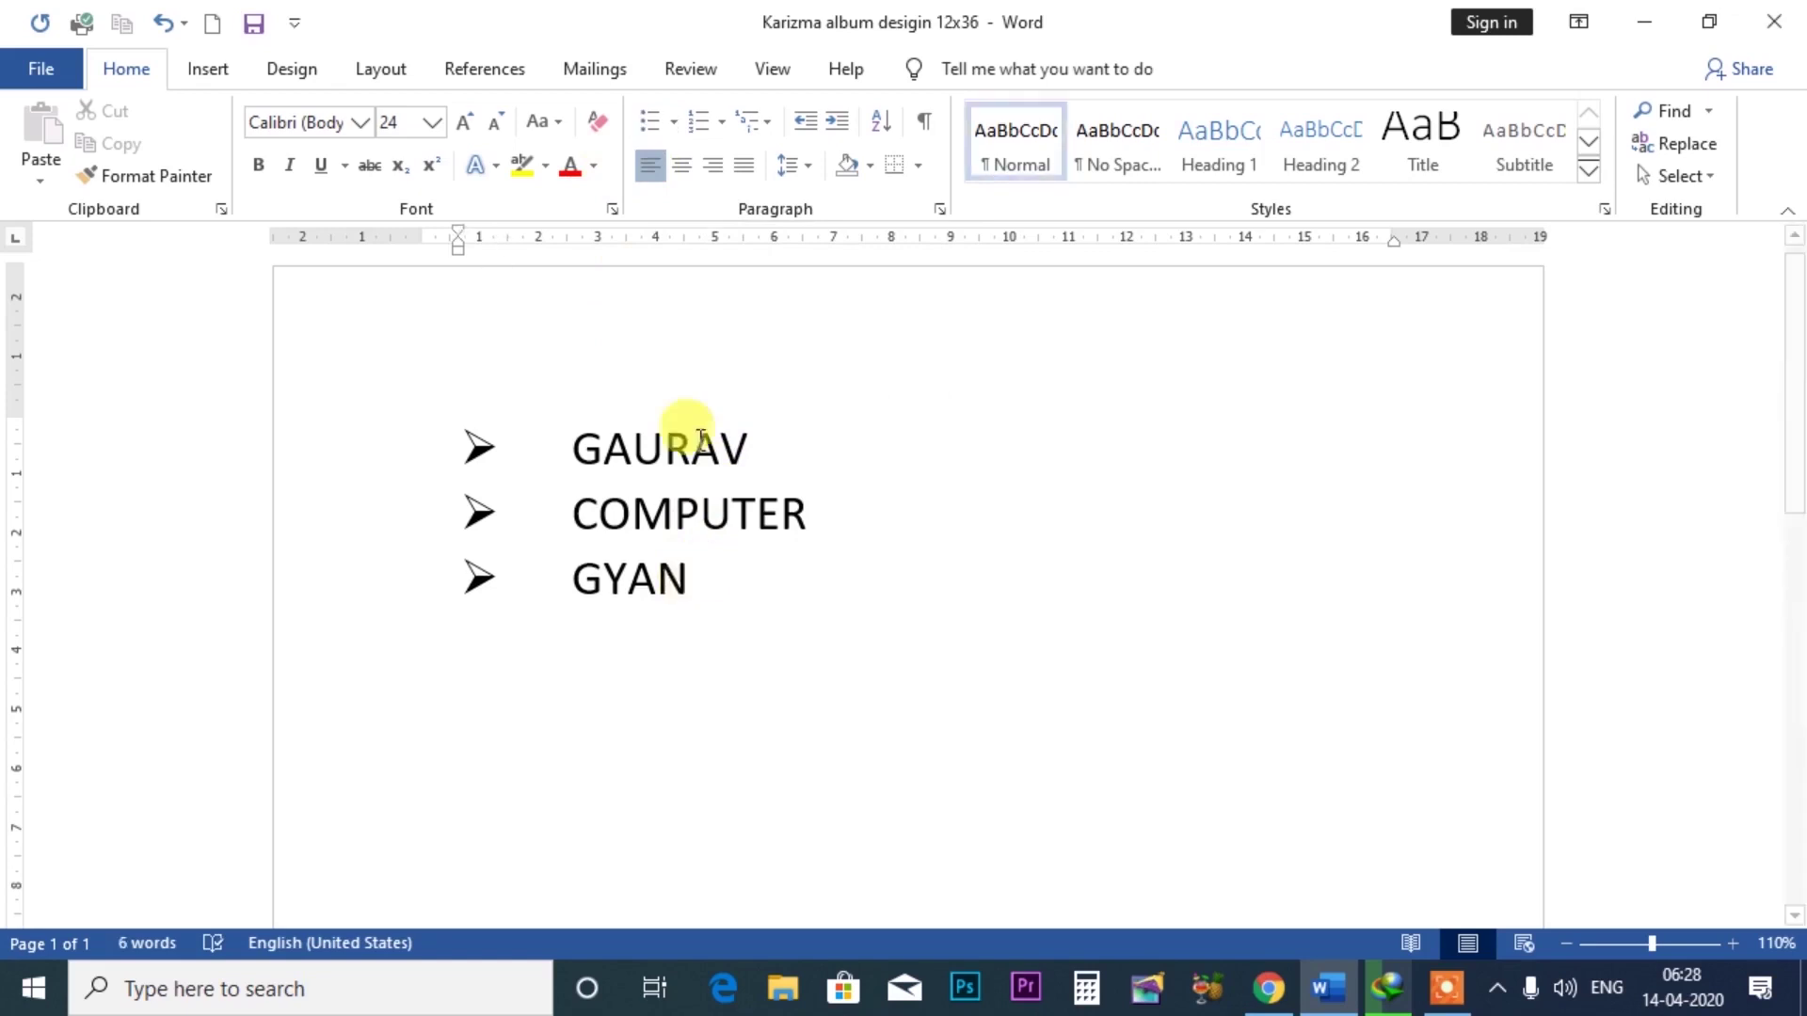
pyautogui.click(672, 122)
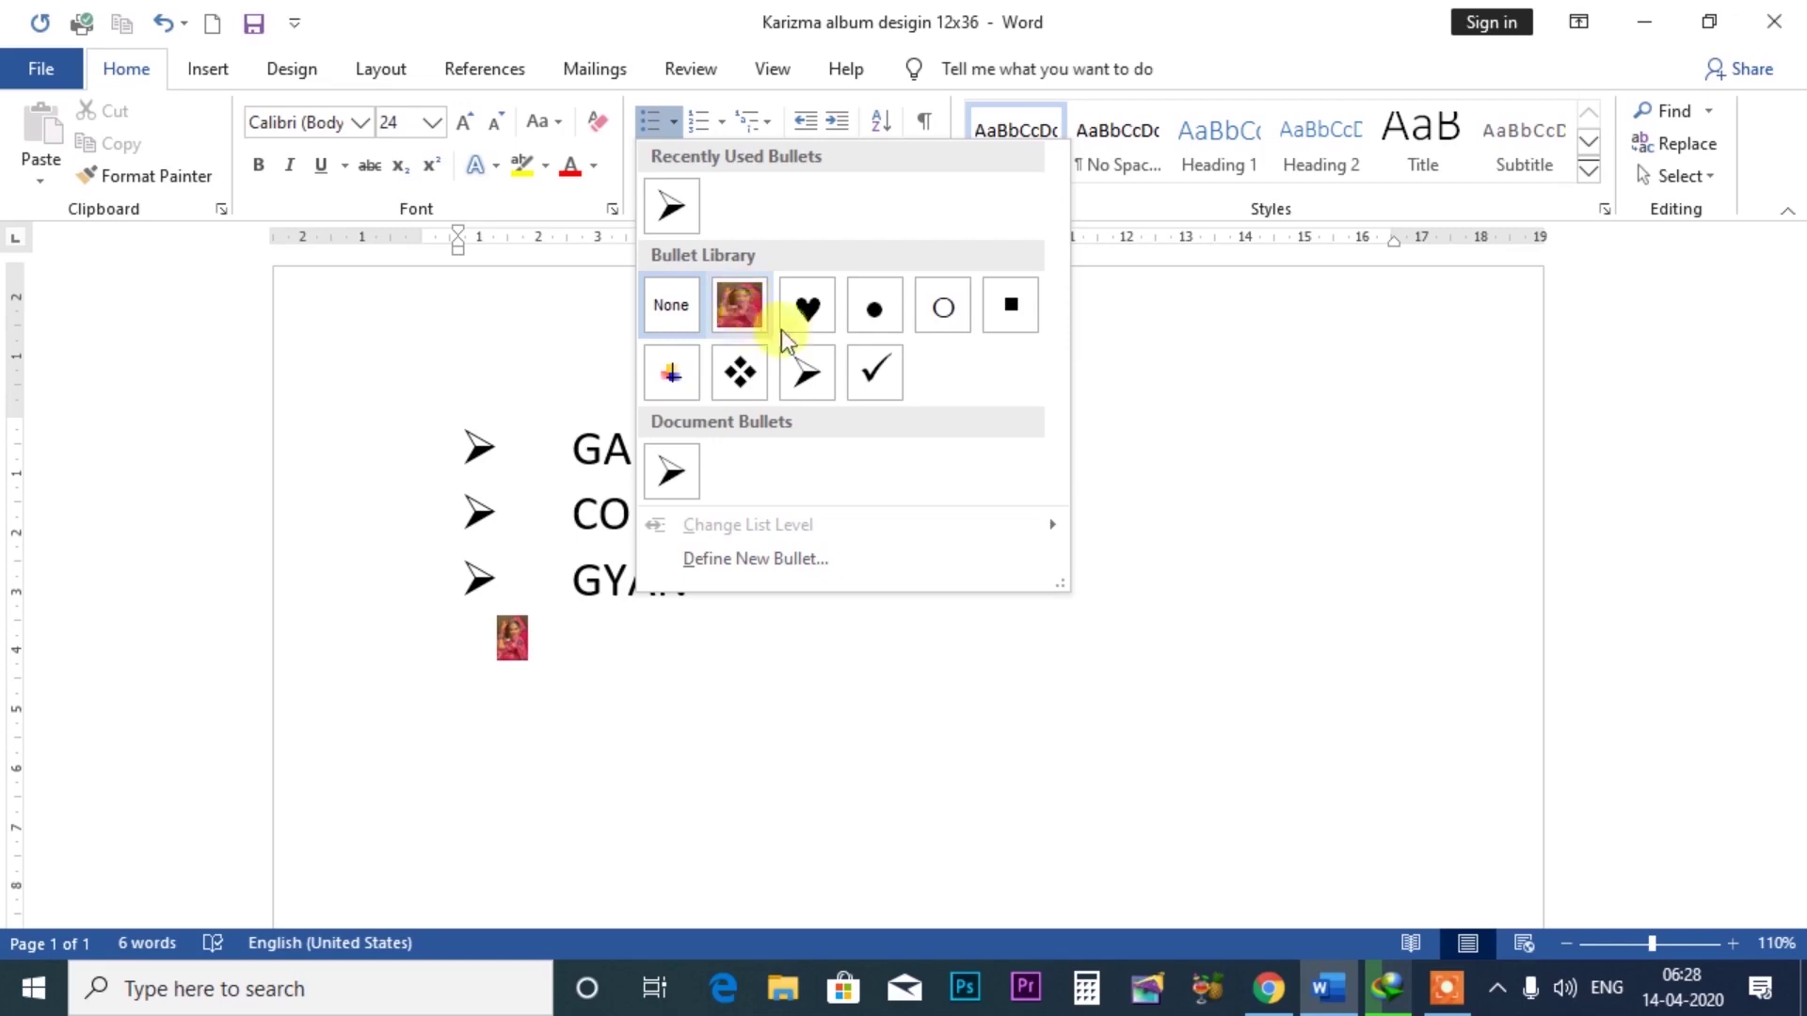
pyautogui.click(898, 696)
# - Add a new line below GYAN and give it the colourful plus bullet
pyautogui.click(721, 579)
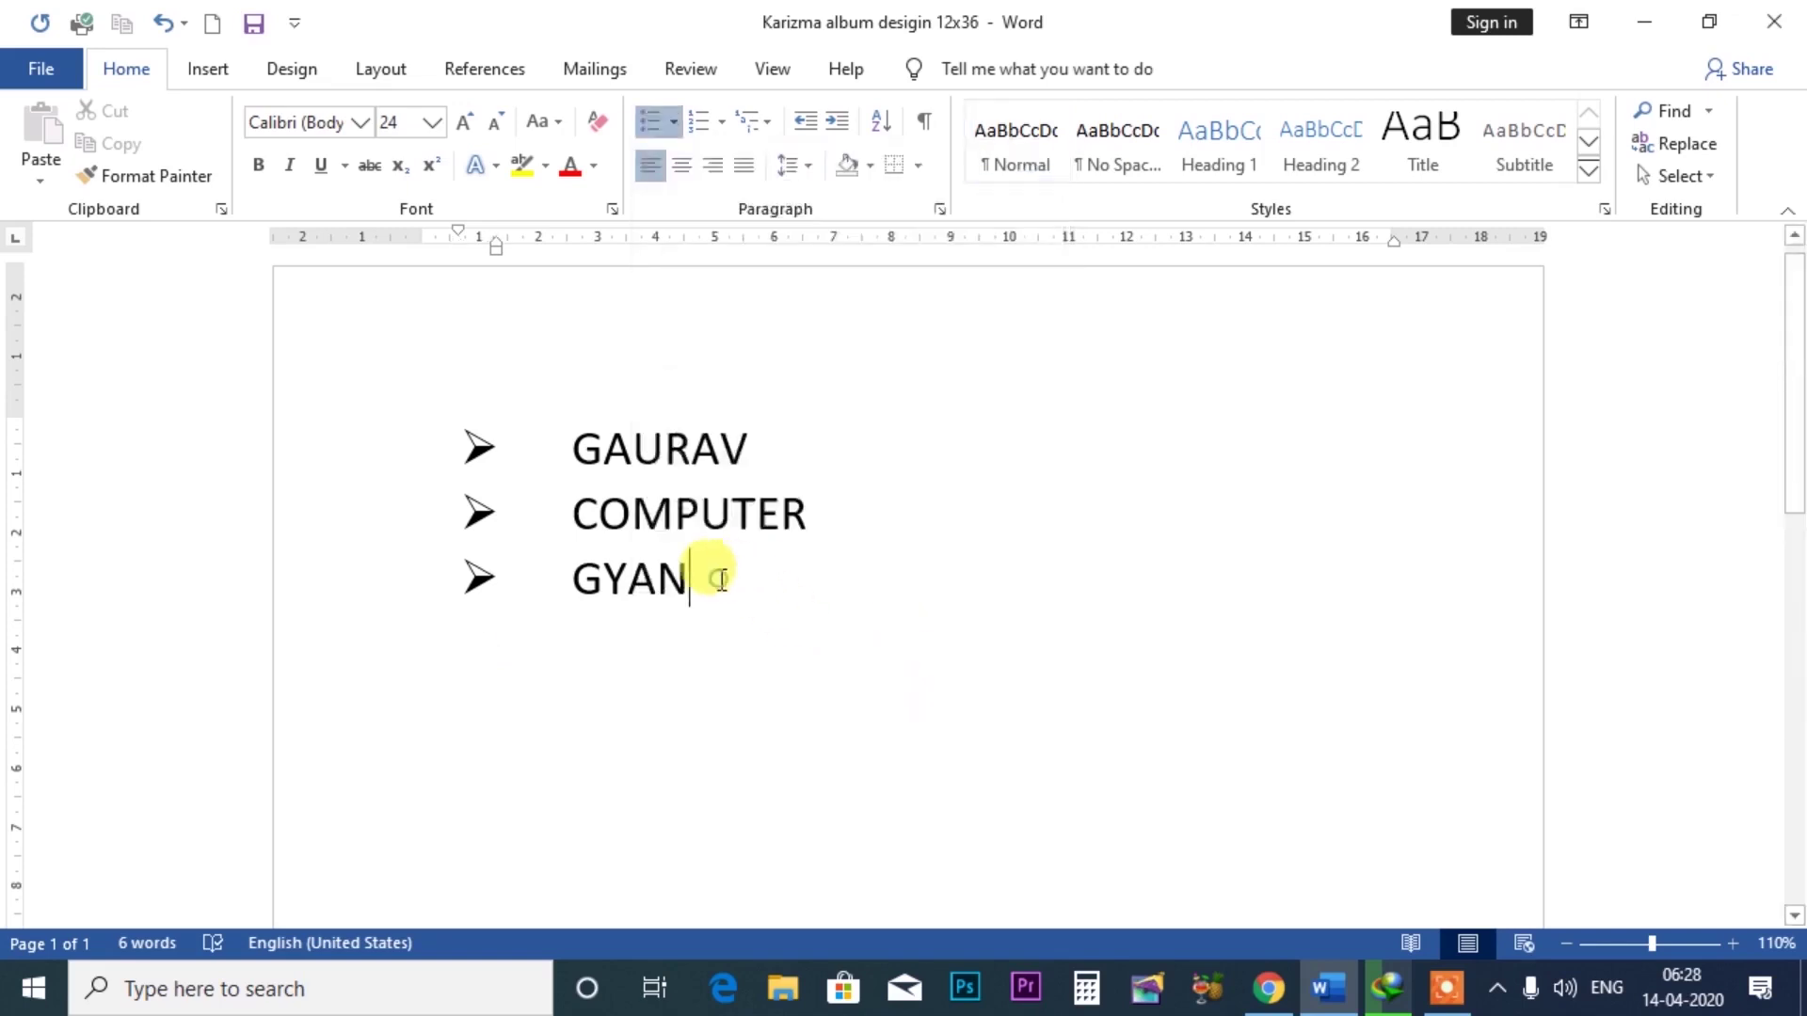
pyautogui.press('Return')
pyautogui.press('BackSpace')
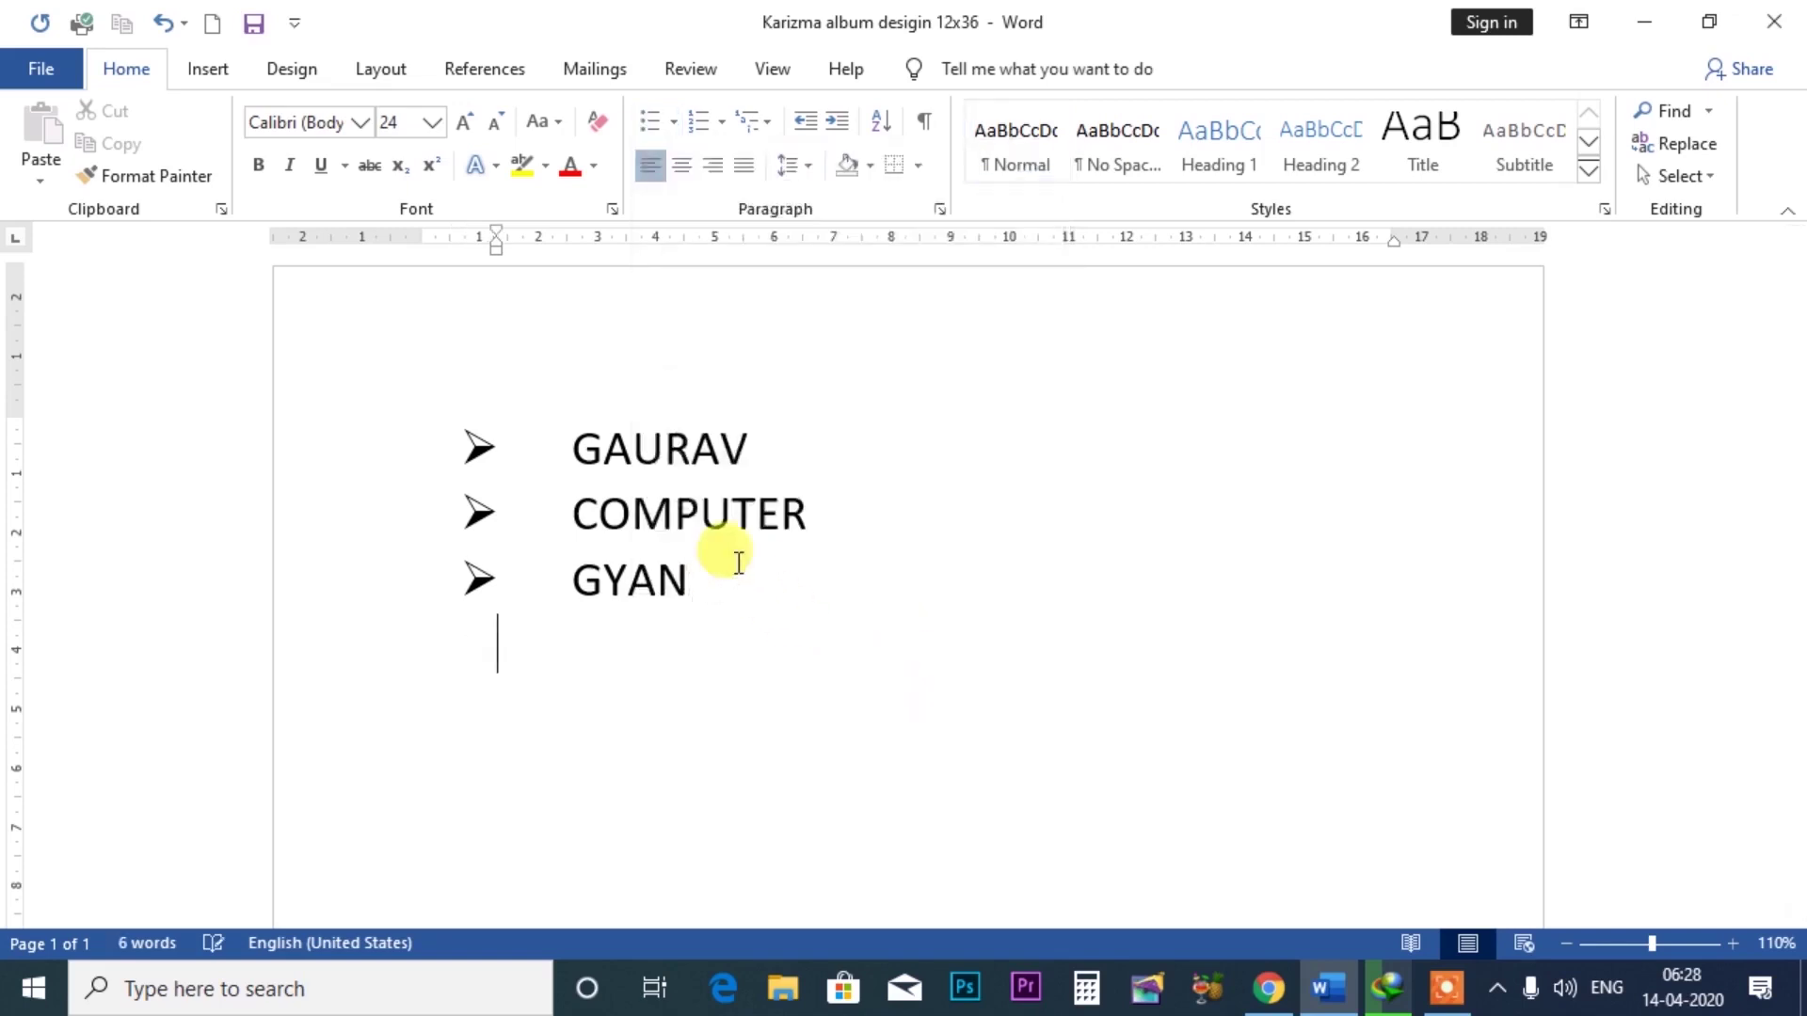
pyautogui.press('BackSpace')
pyautogui.press('BackSpace')
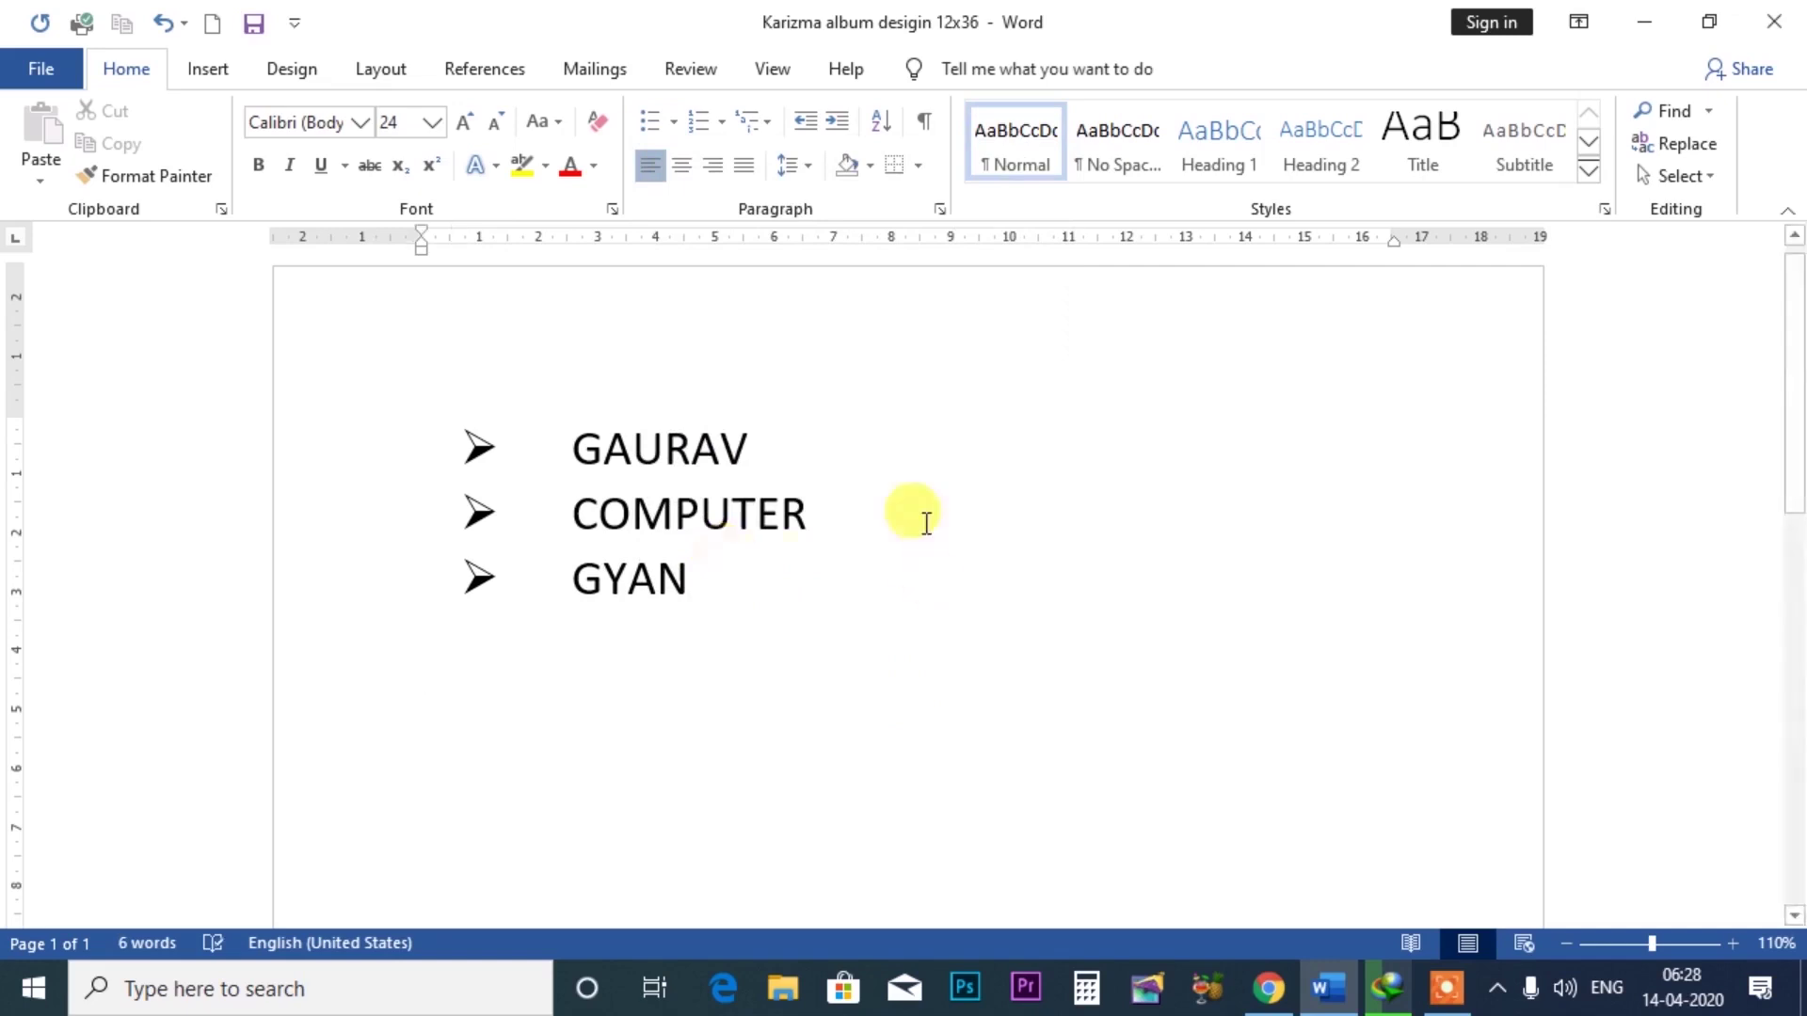
pyautogui.click(674, 121)
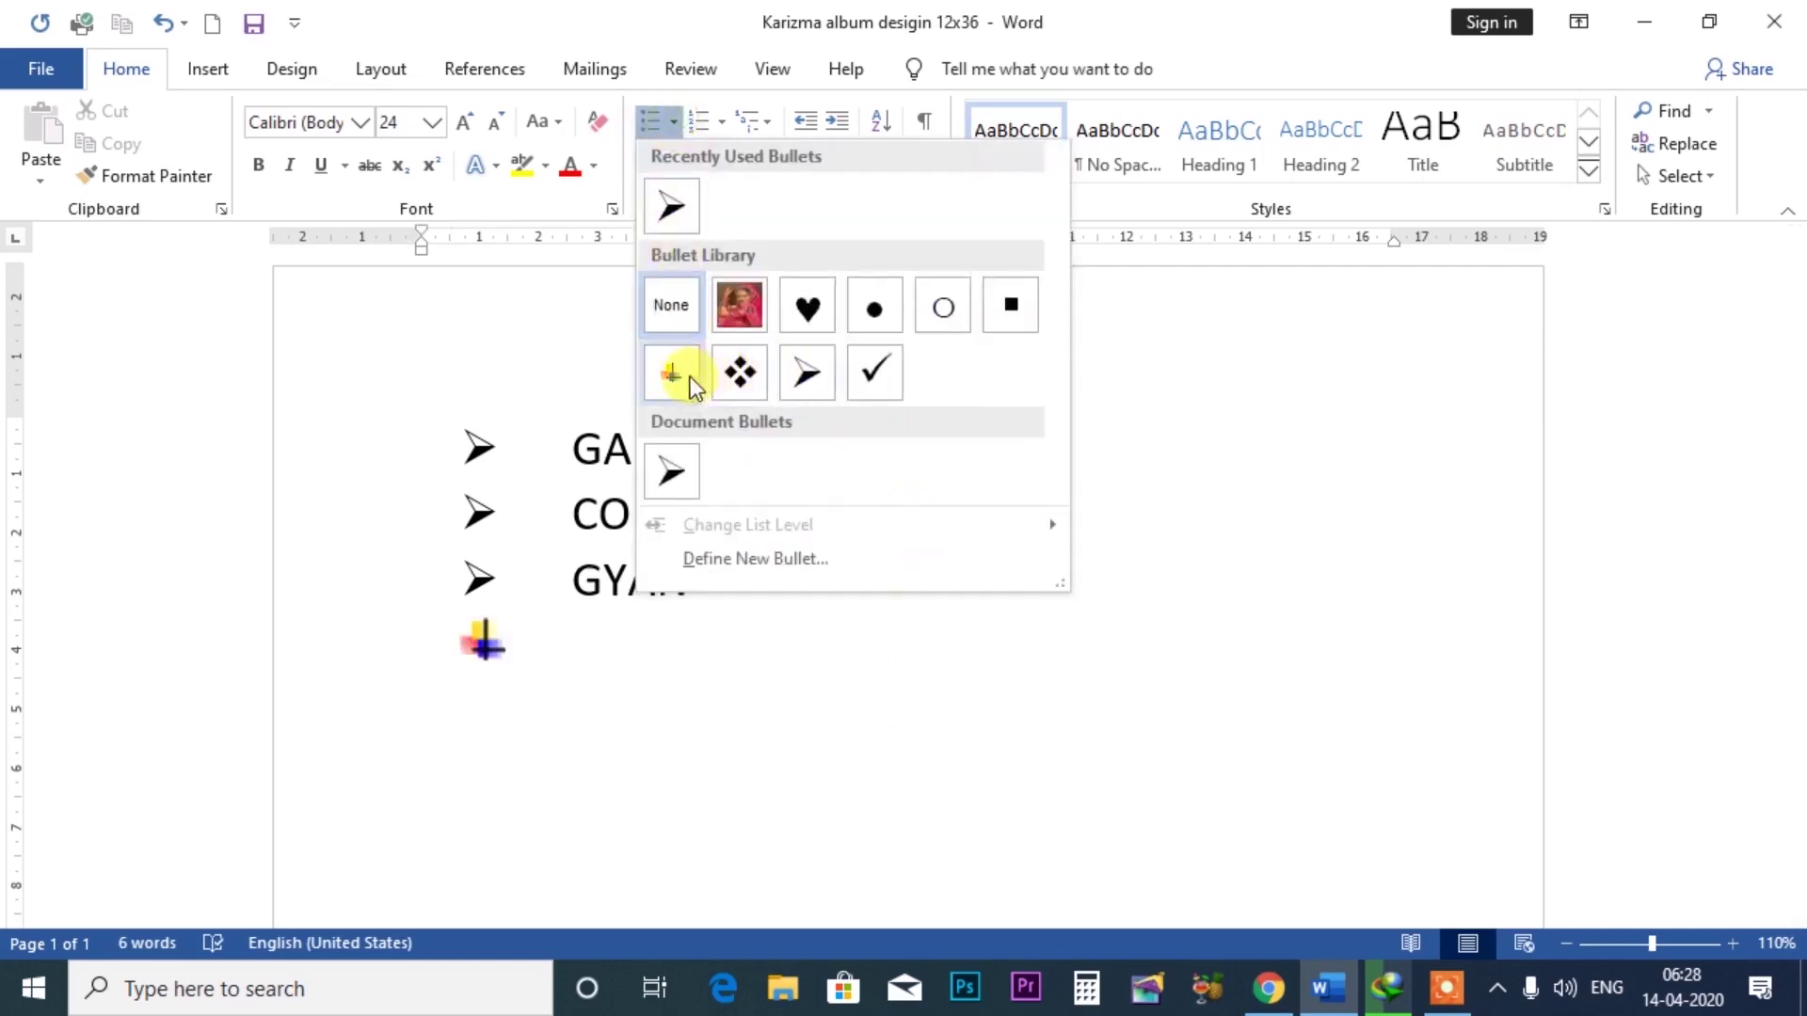
pyautogui.click(674, 374)
# - Add HASPURA, AURANGABAD and BIHAR as plus-bulleted list items
pyautogui.write('HASPURA')
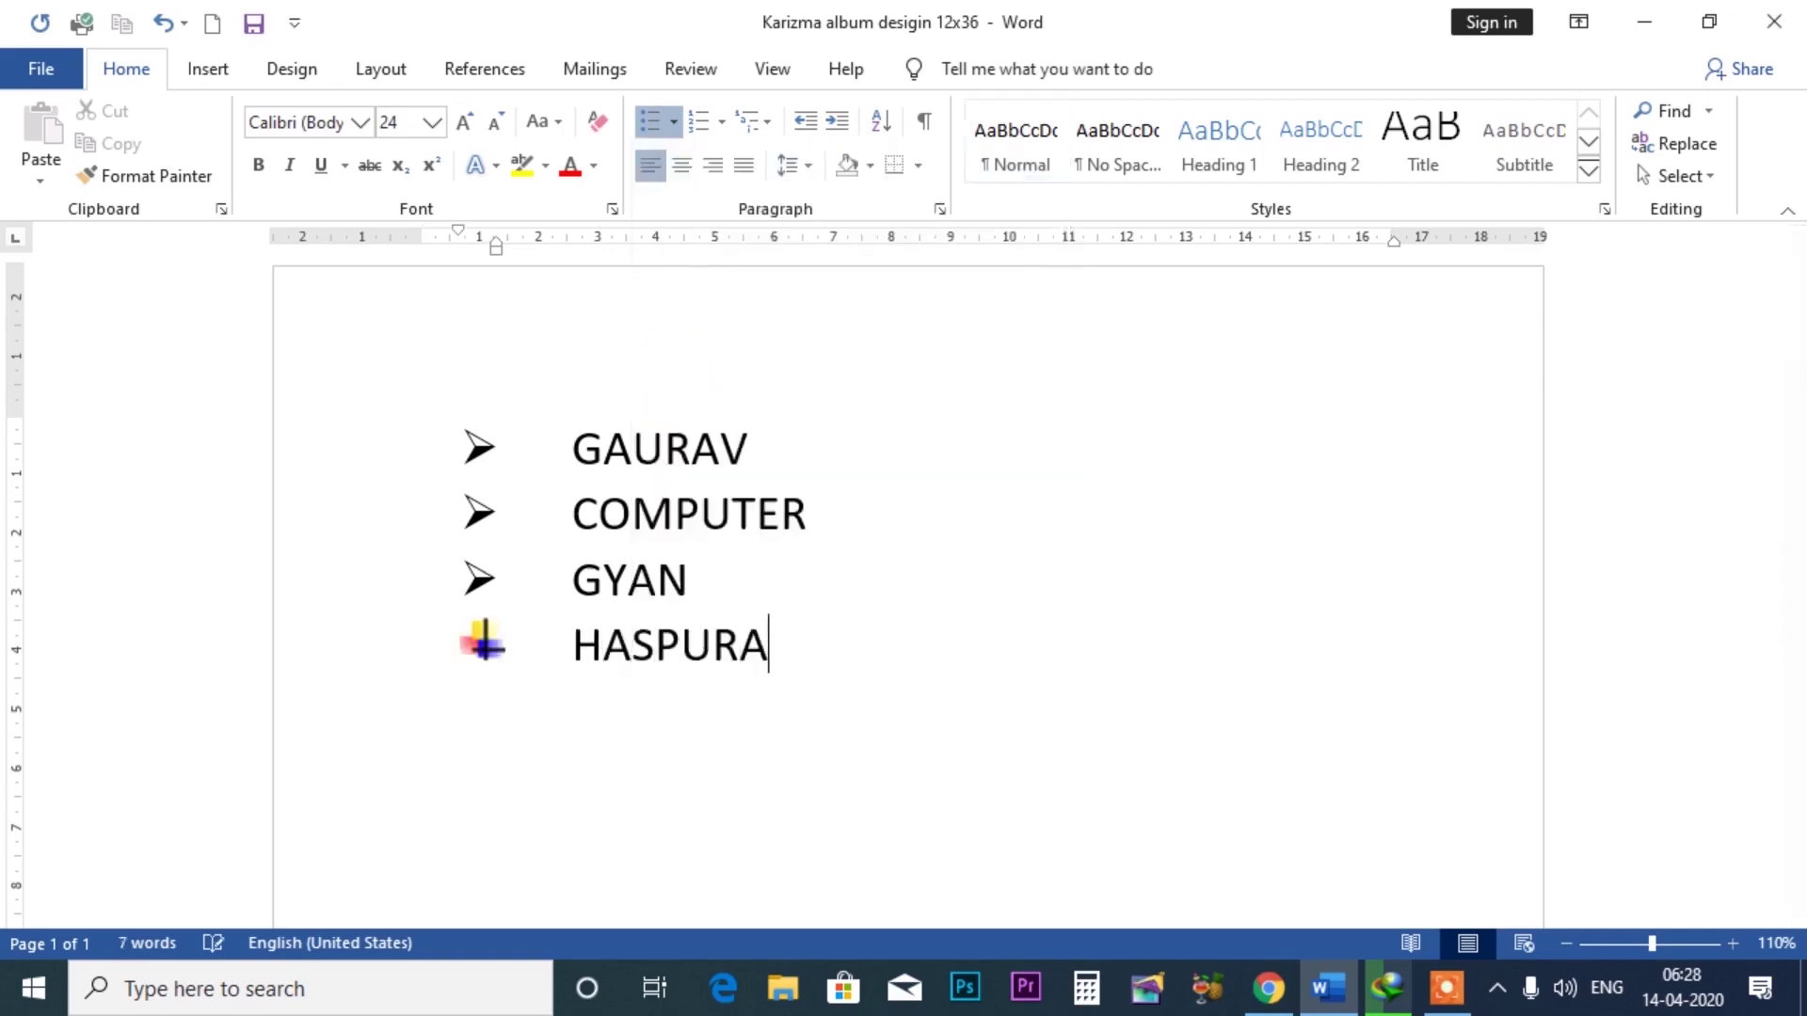
pyautogui.press('Return')
pyautogui.write('AURANGABAD')
pyautogui.press('Return')
pyautogui.write('BIHAR')
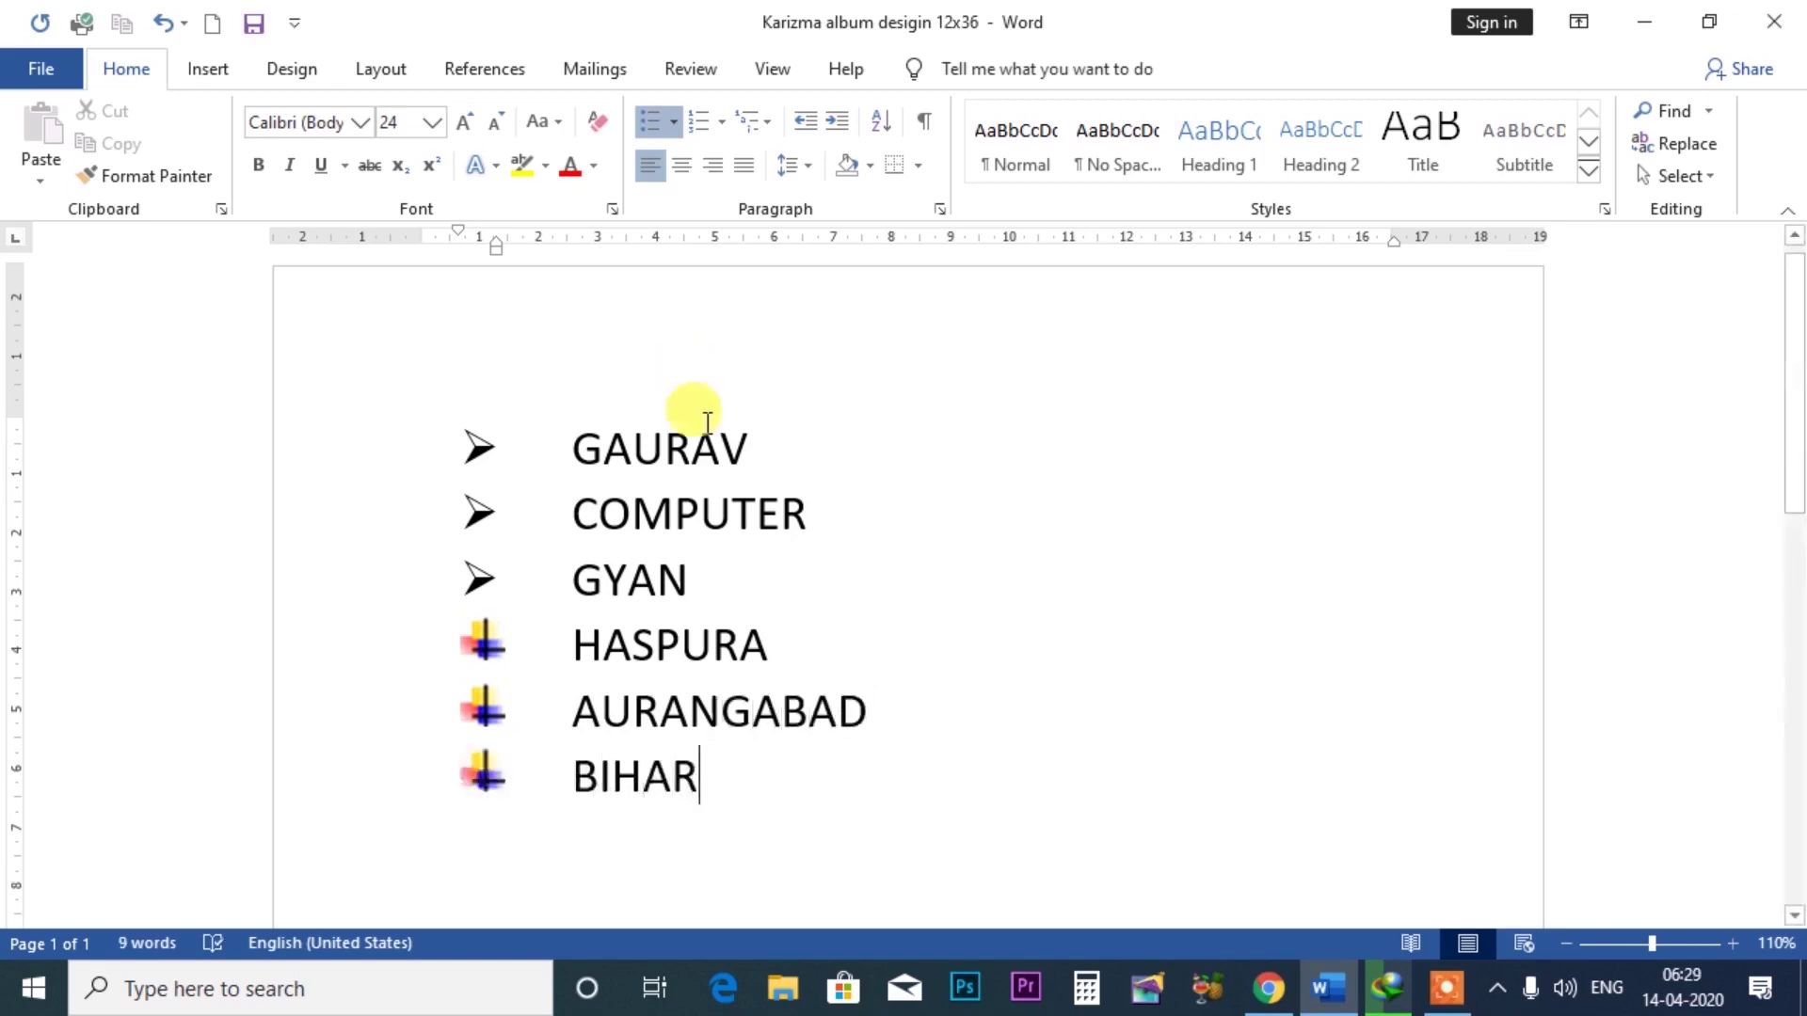
pyautogui.scroll(-2, 701, 564)
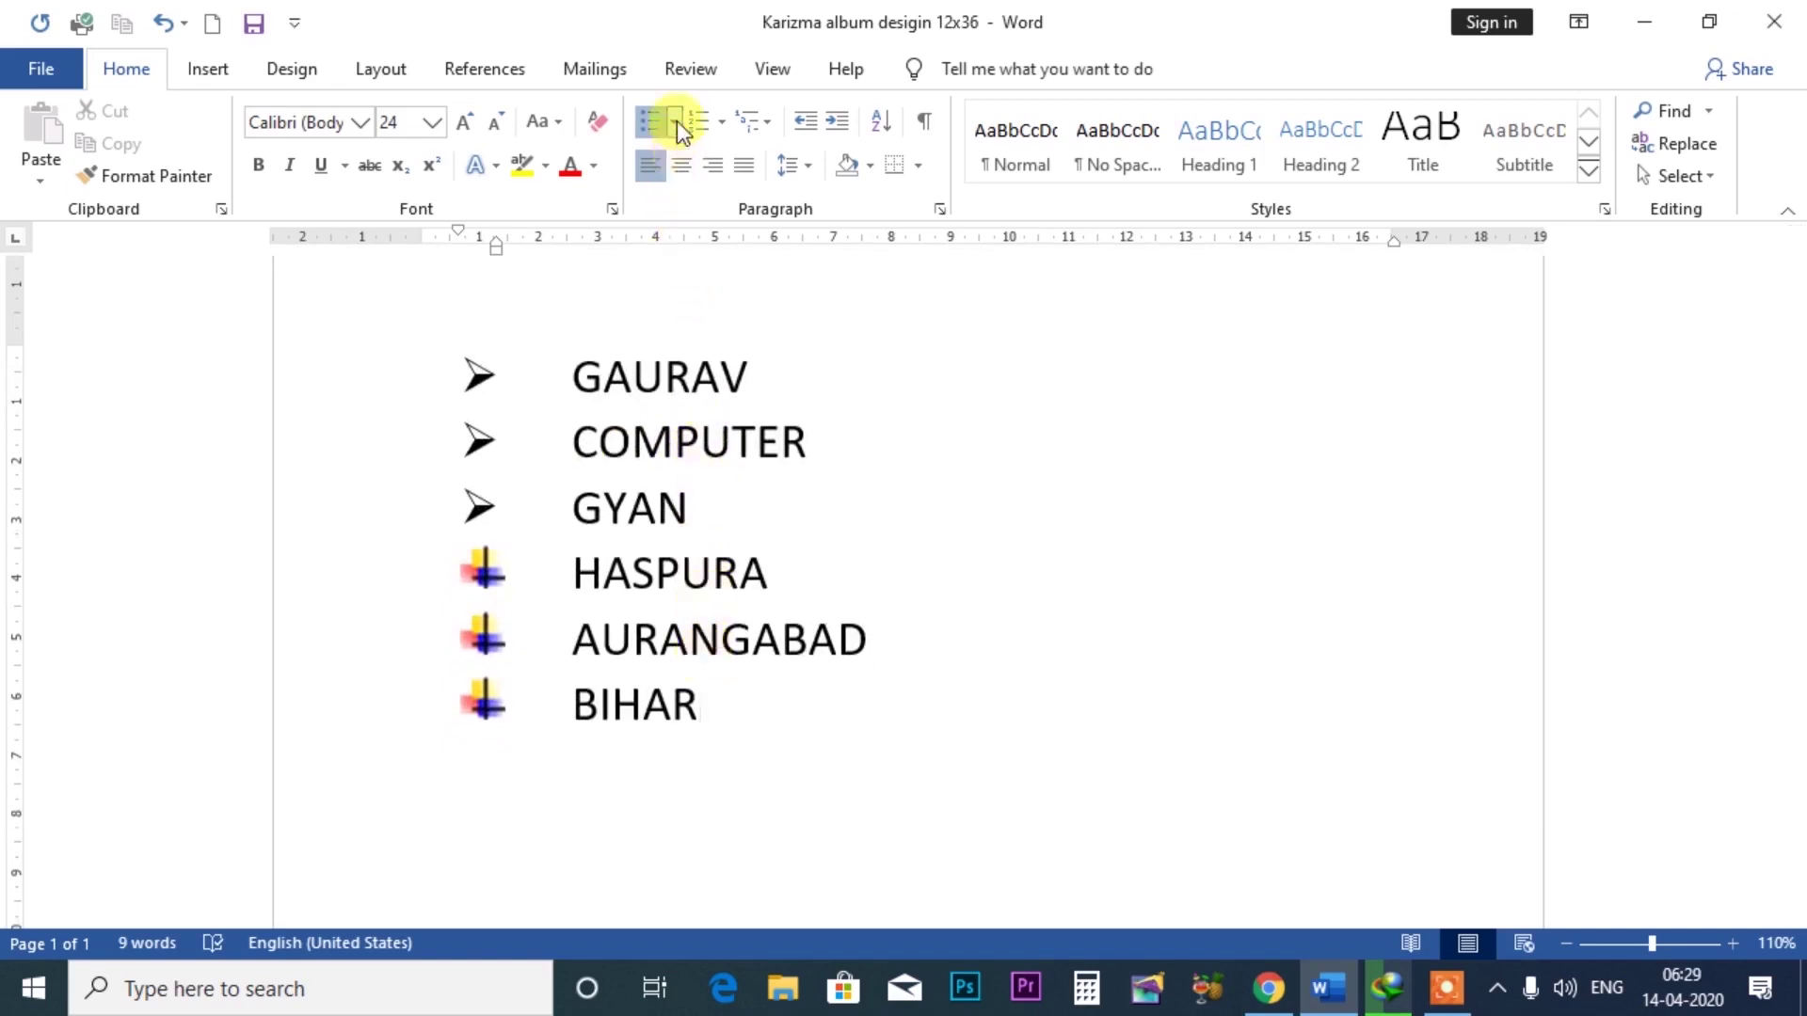
# - Try demoting BIHAR a list level, undo it, and toggle the bullet on a new line
pyautogui.click(675, 121)
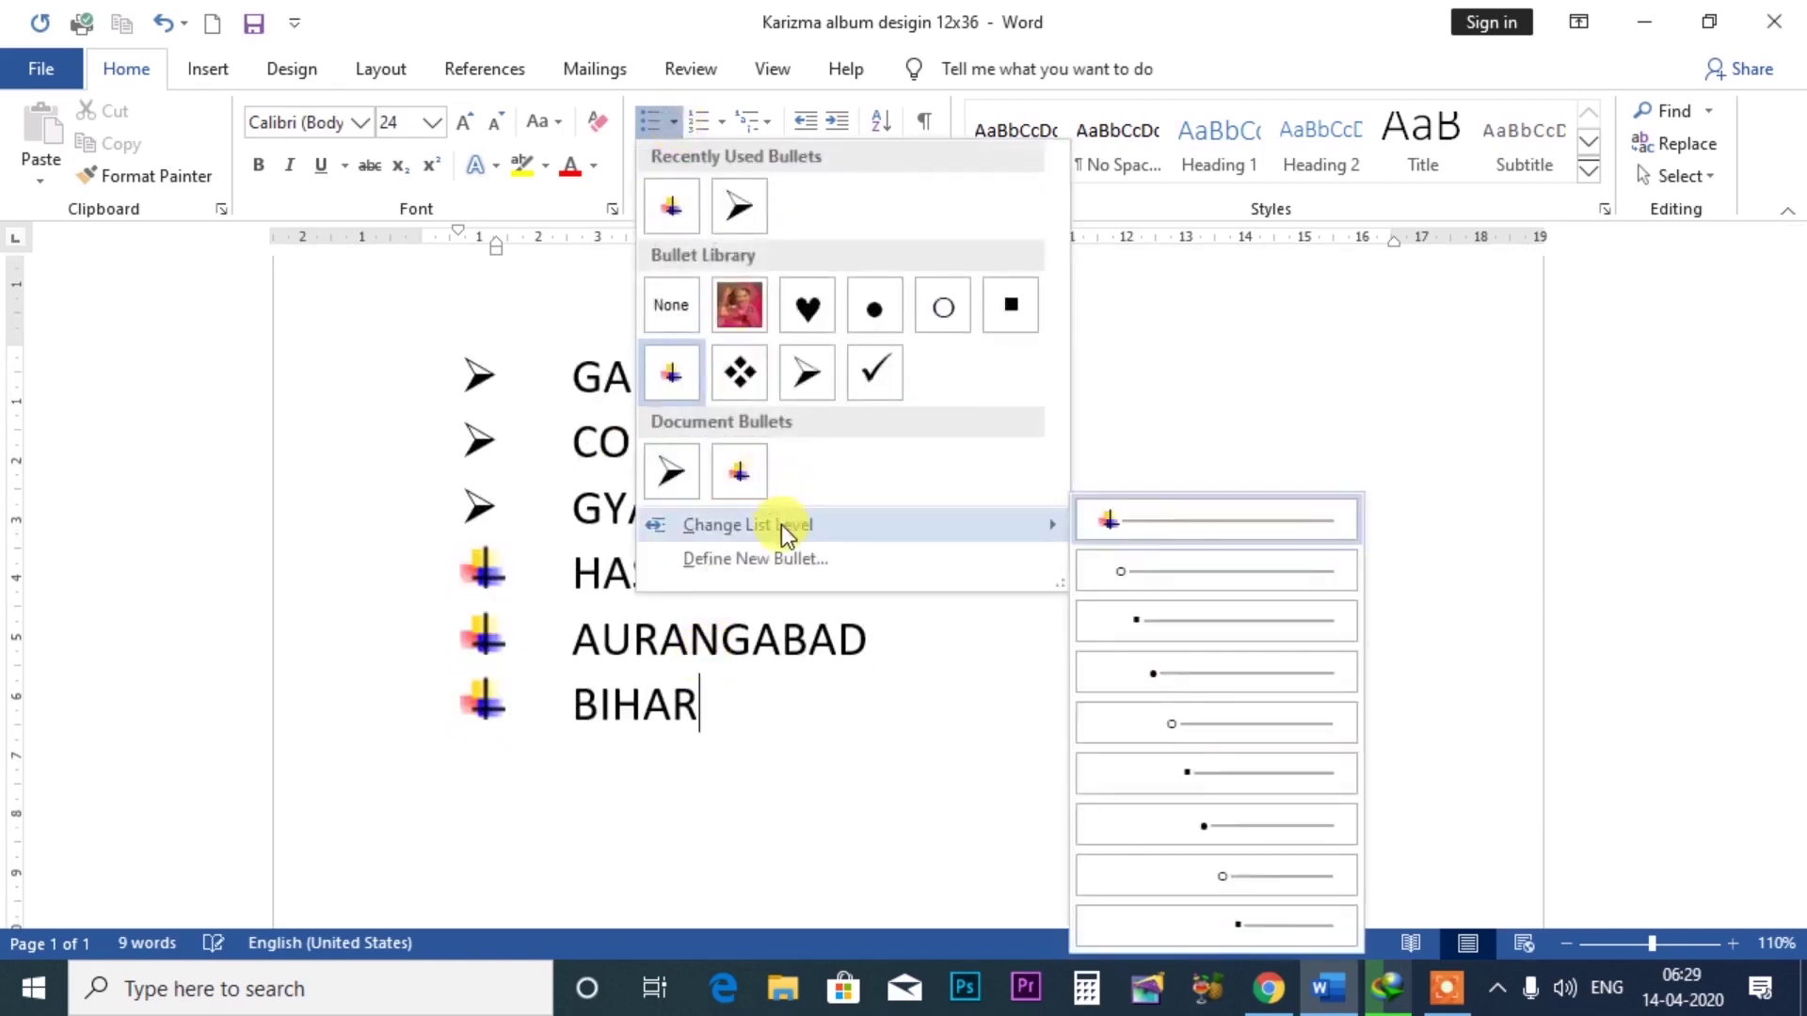
pyautogui.moveTo(748, 525)
pyautogui.click(1155, 589)
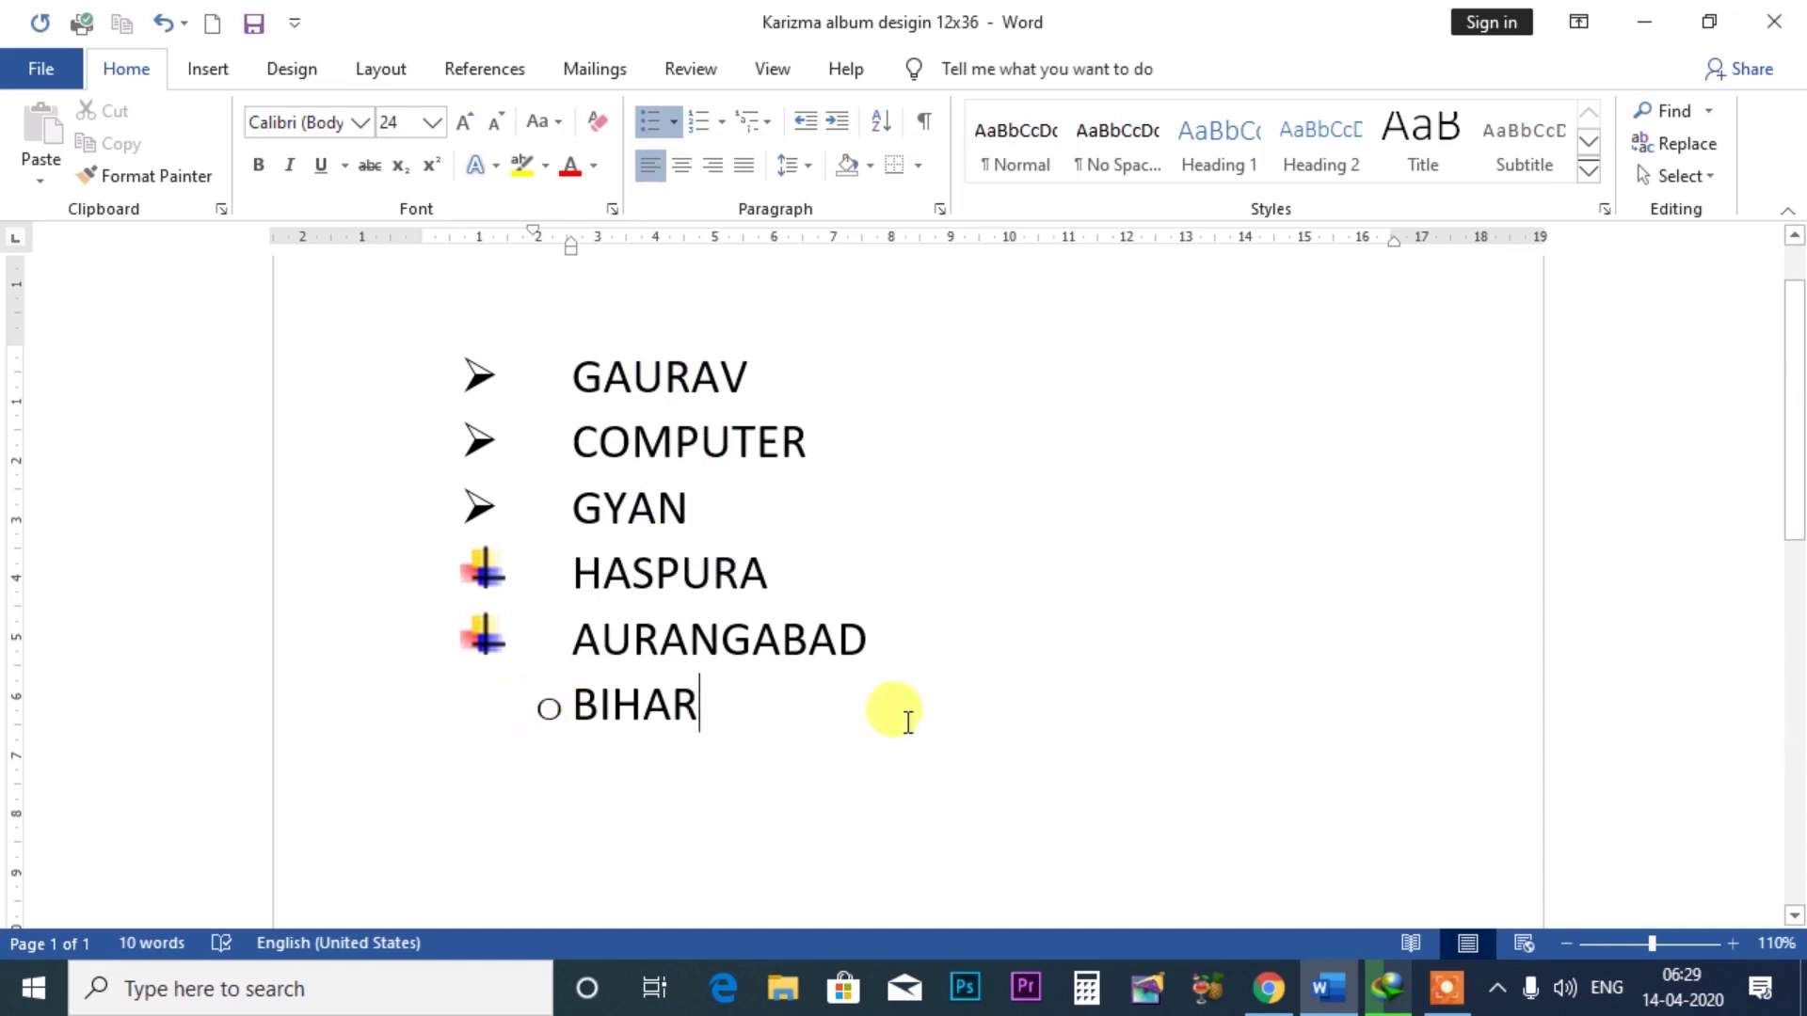
pyautogui.hotkey('ctrl', 'z')
pyautogui.press('Return')
pyautogui.press('BackSpace')
pyautogui.press('BackSpace')
pyautogui.press('BackSpace')
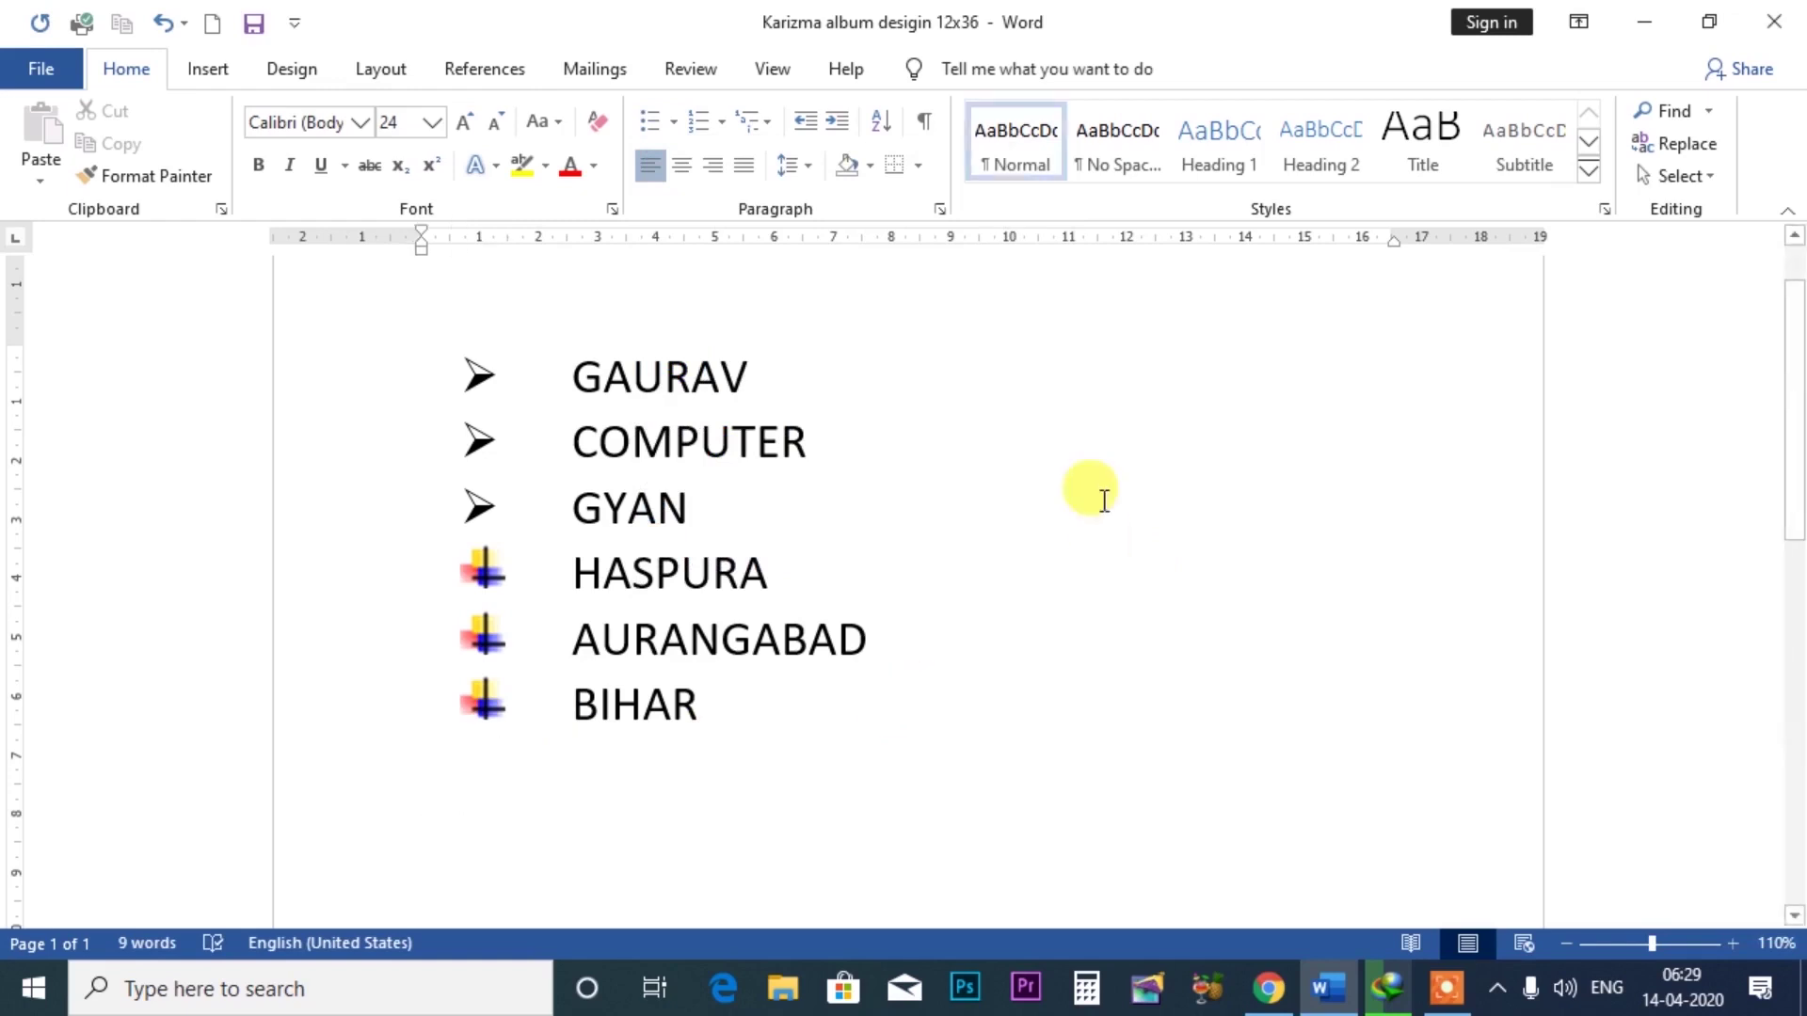
pyautogui.click(664, 126)
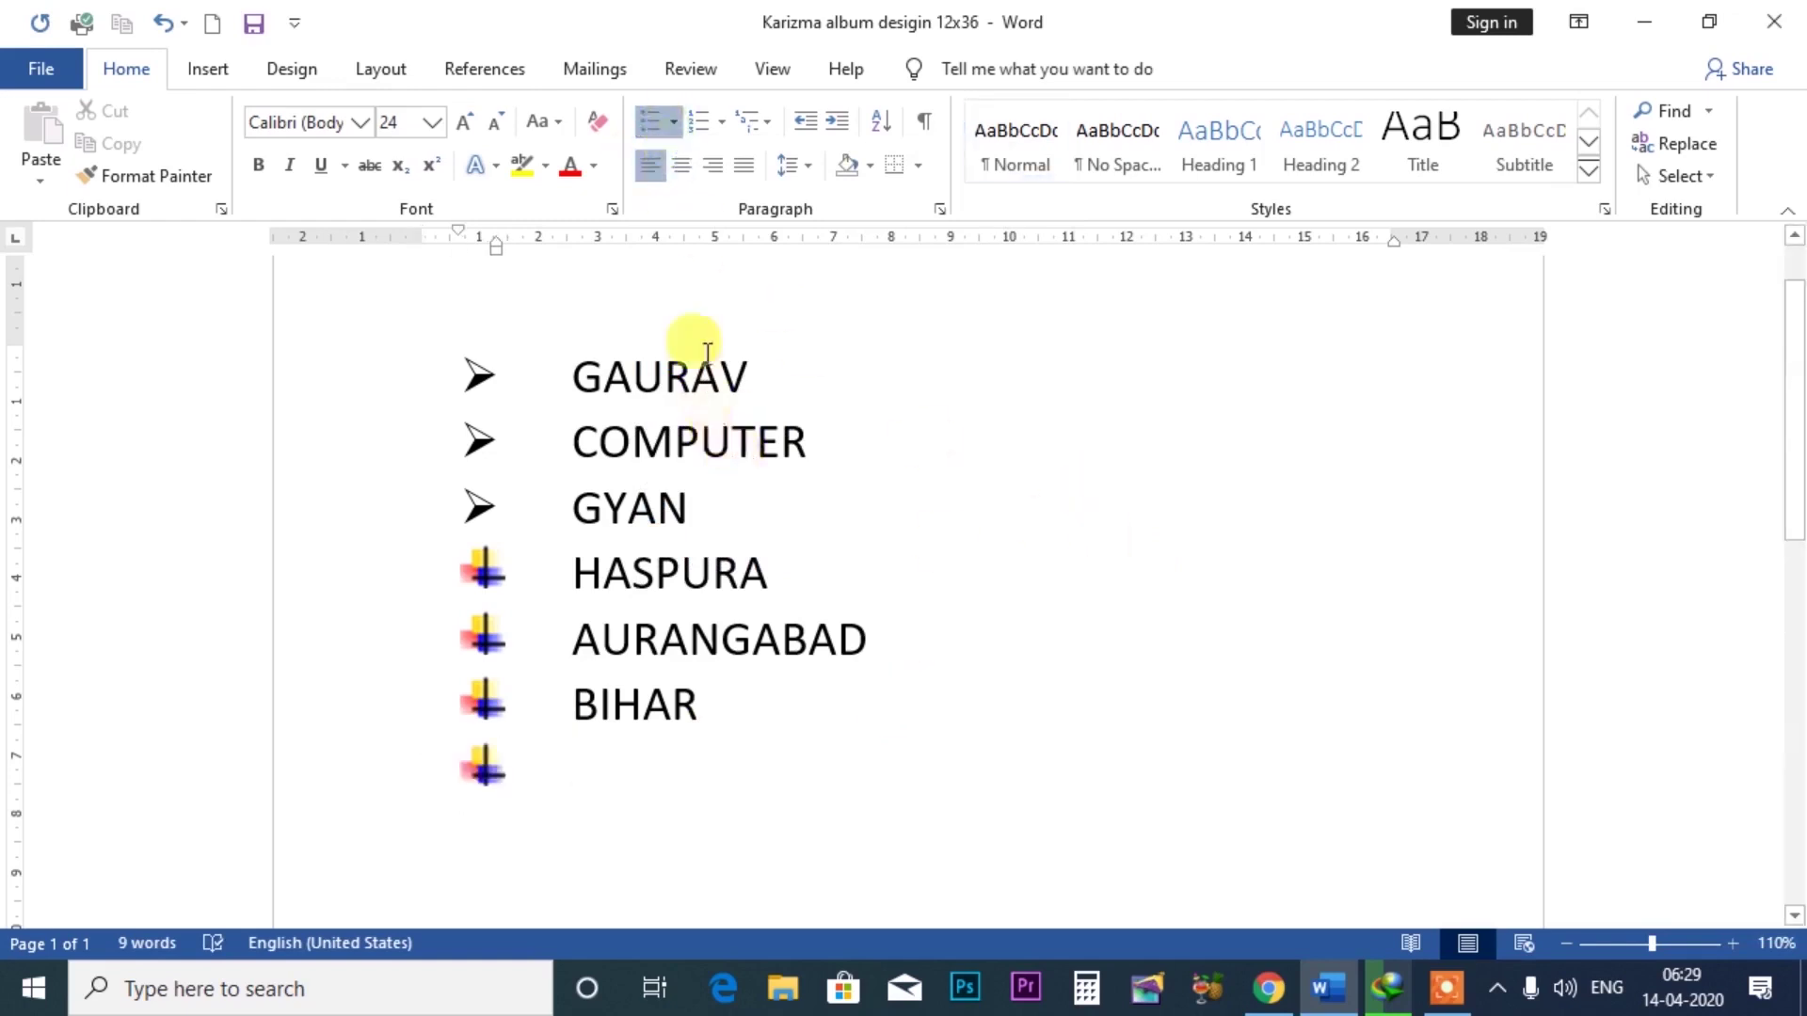
pyautogui.click(665, 122)
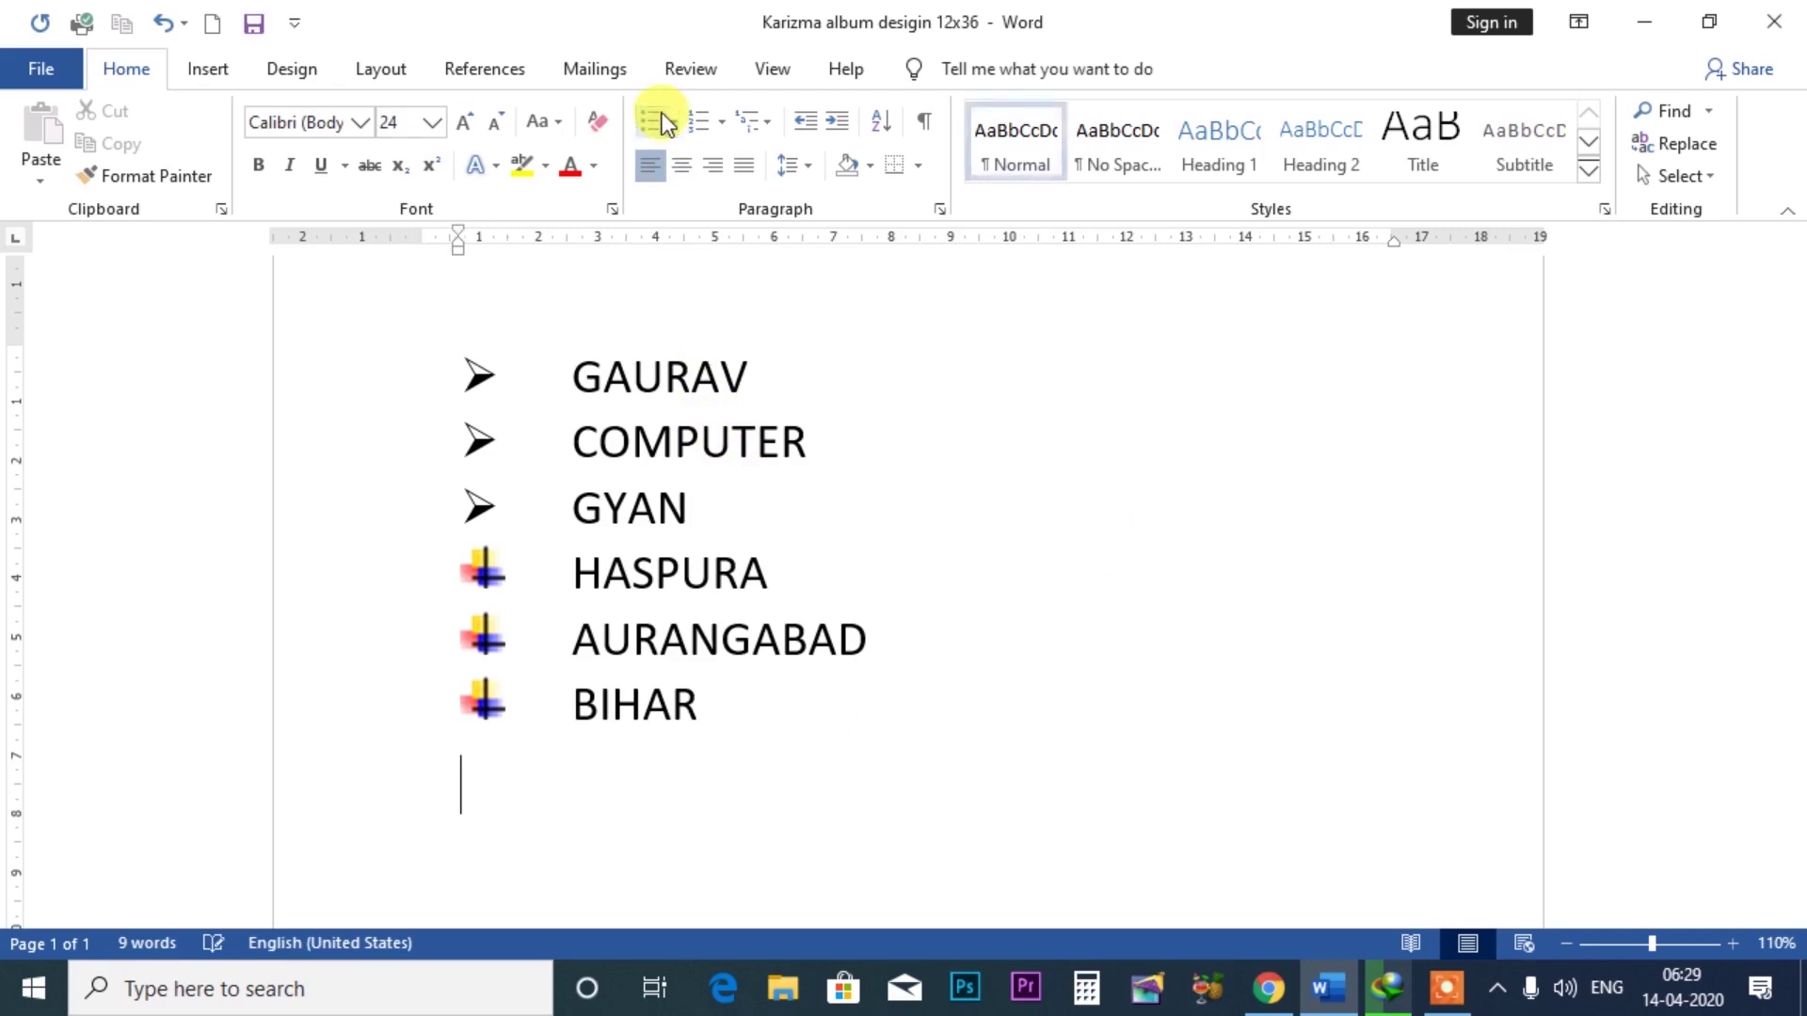
# - Delete BIHAR and leave an unbulleted empty line below AURANGABAD
pyautogui.click(674, 121)
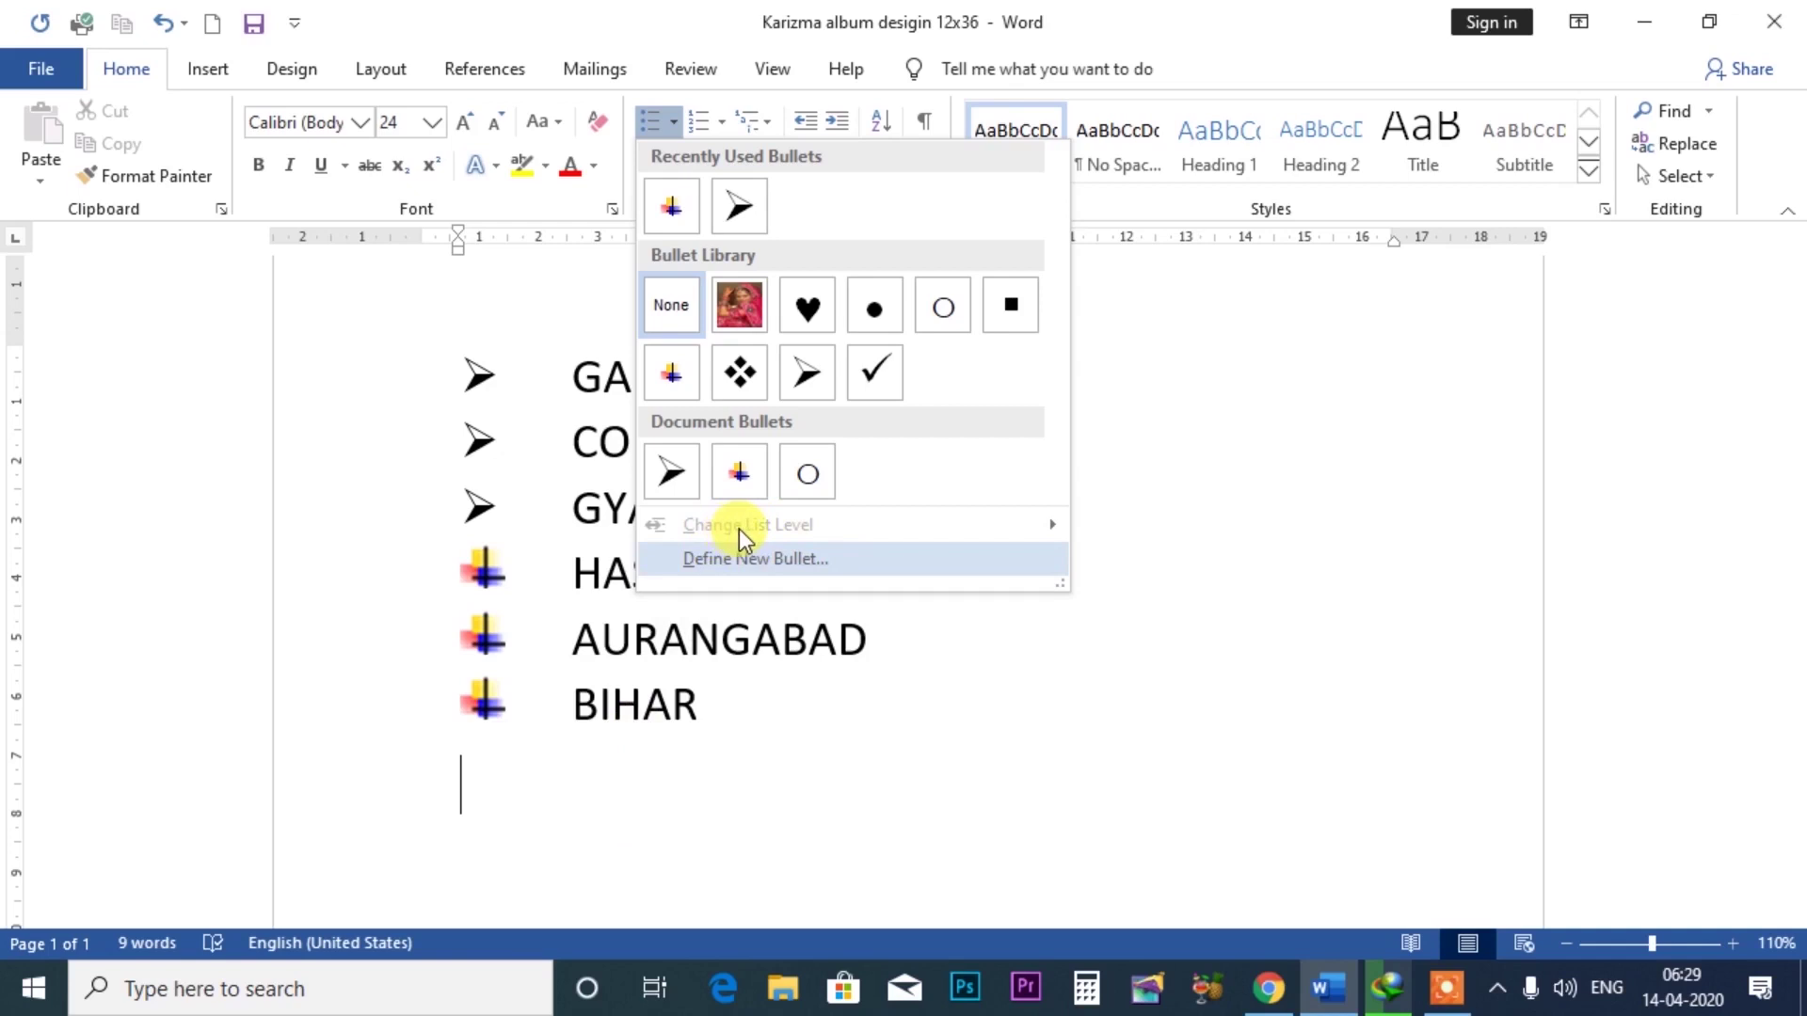
pyautogui.click(707, 777)
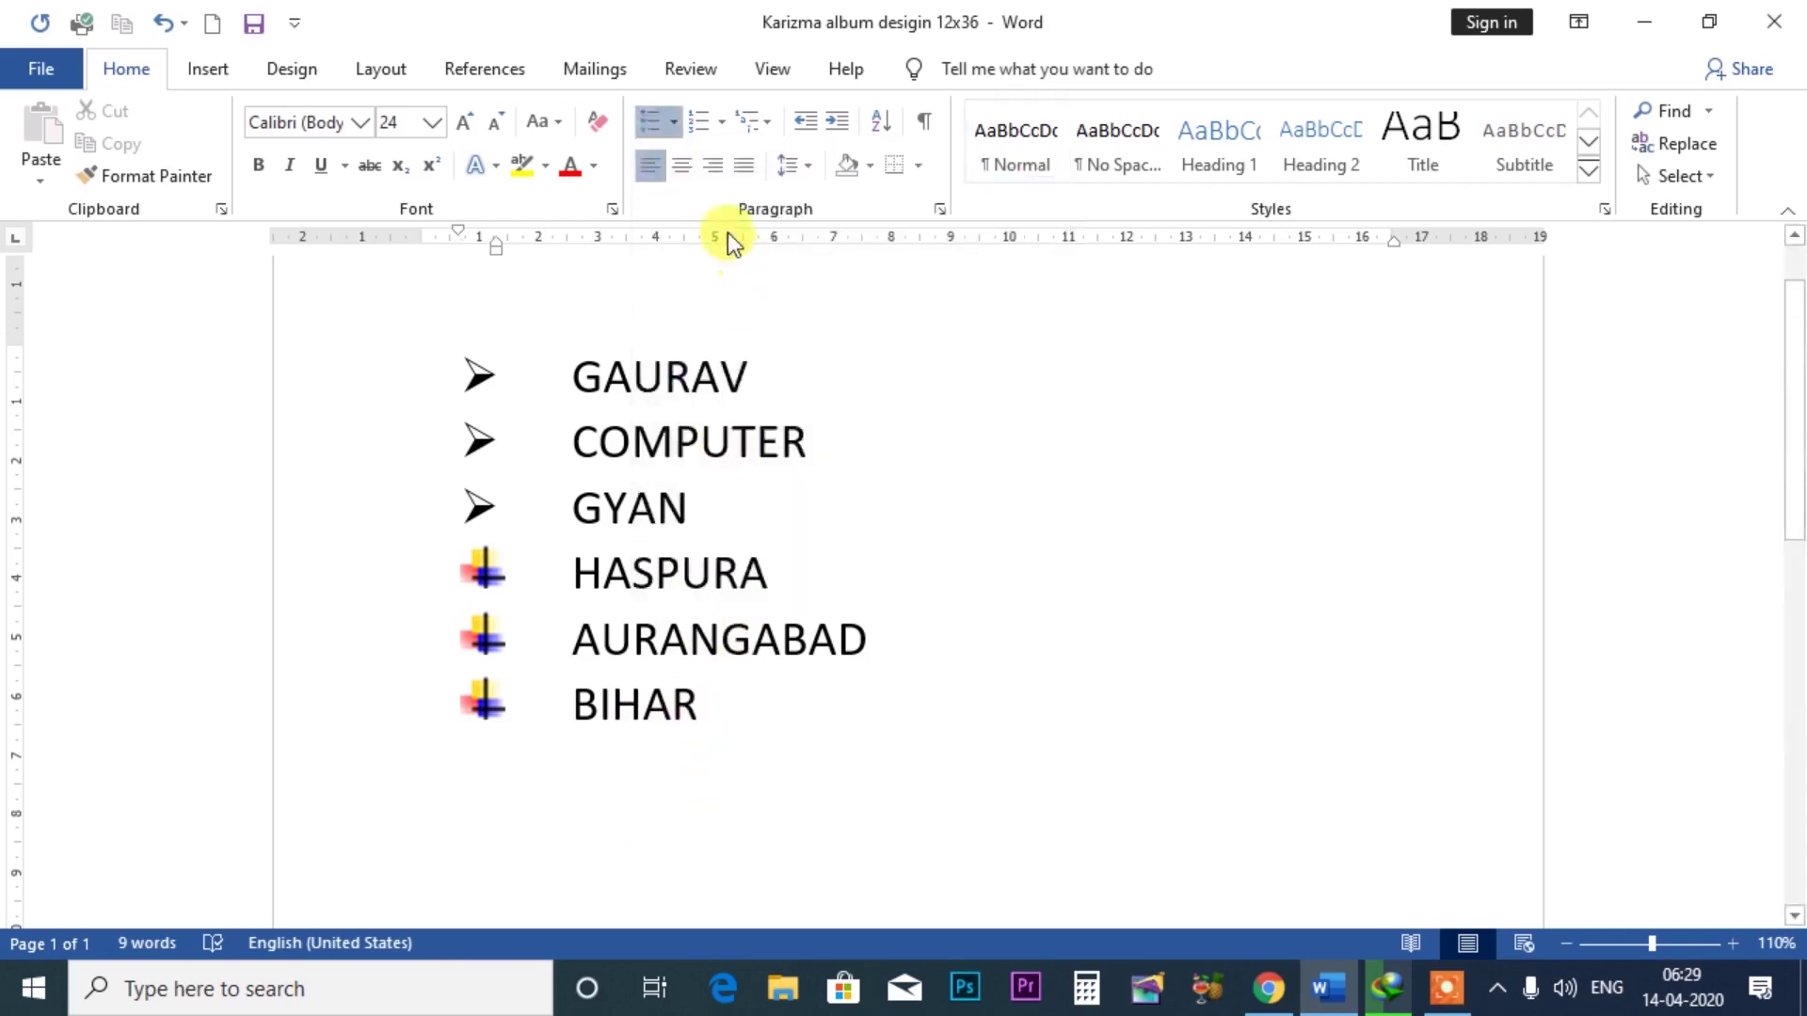
pyautogui.click(674, 122)
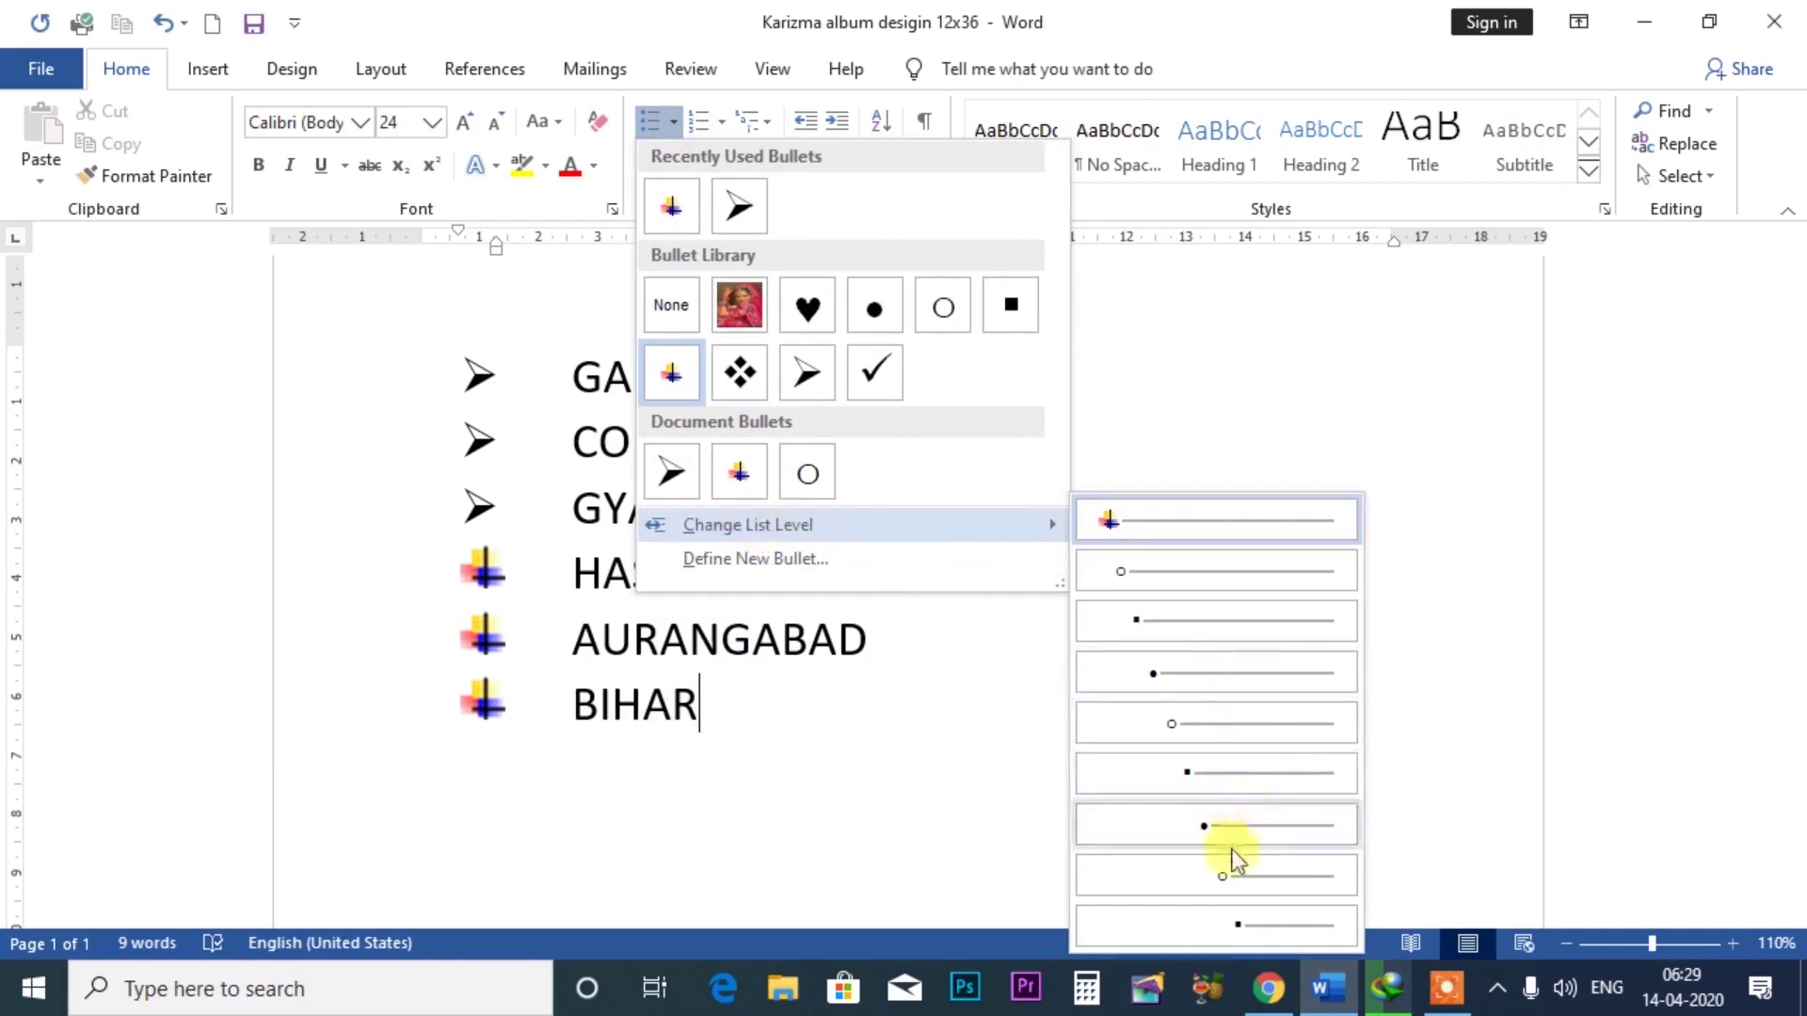
pyautogui.click(1235, 877)
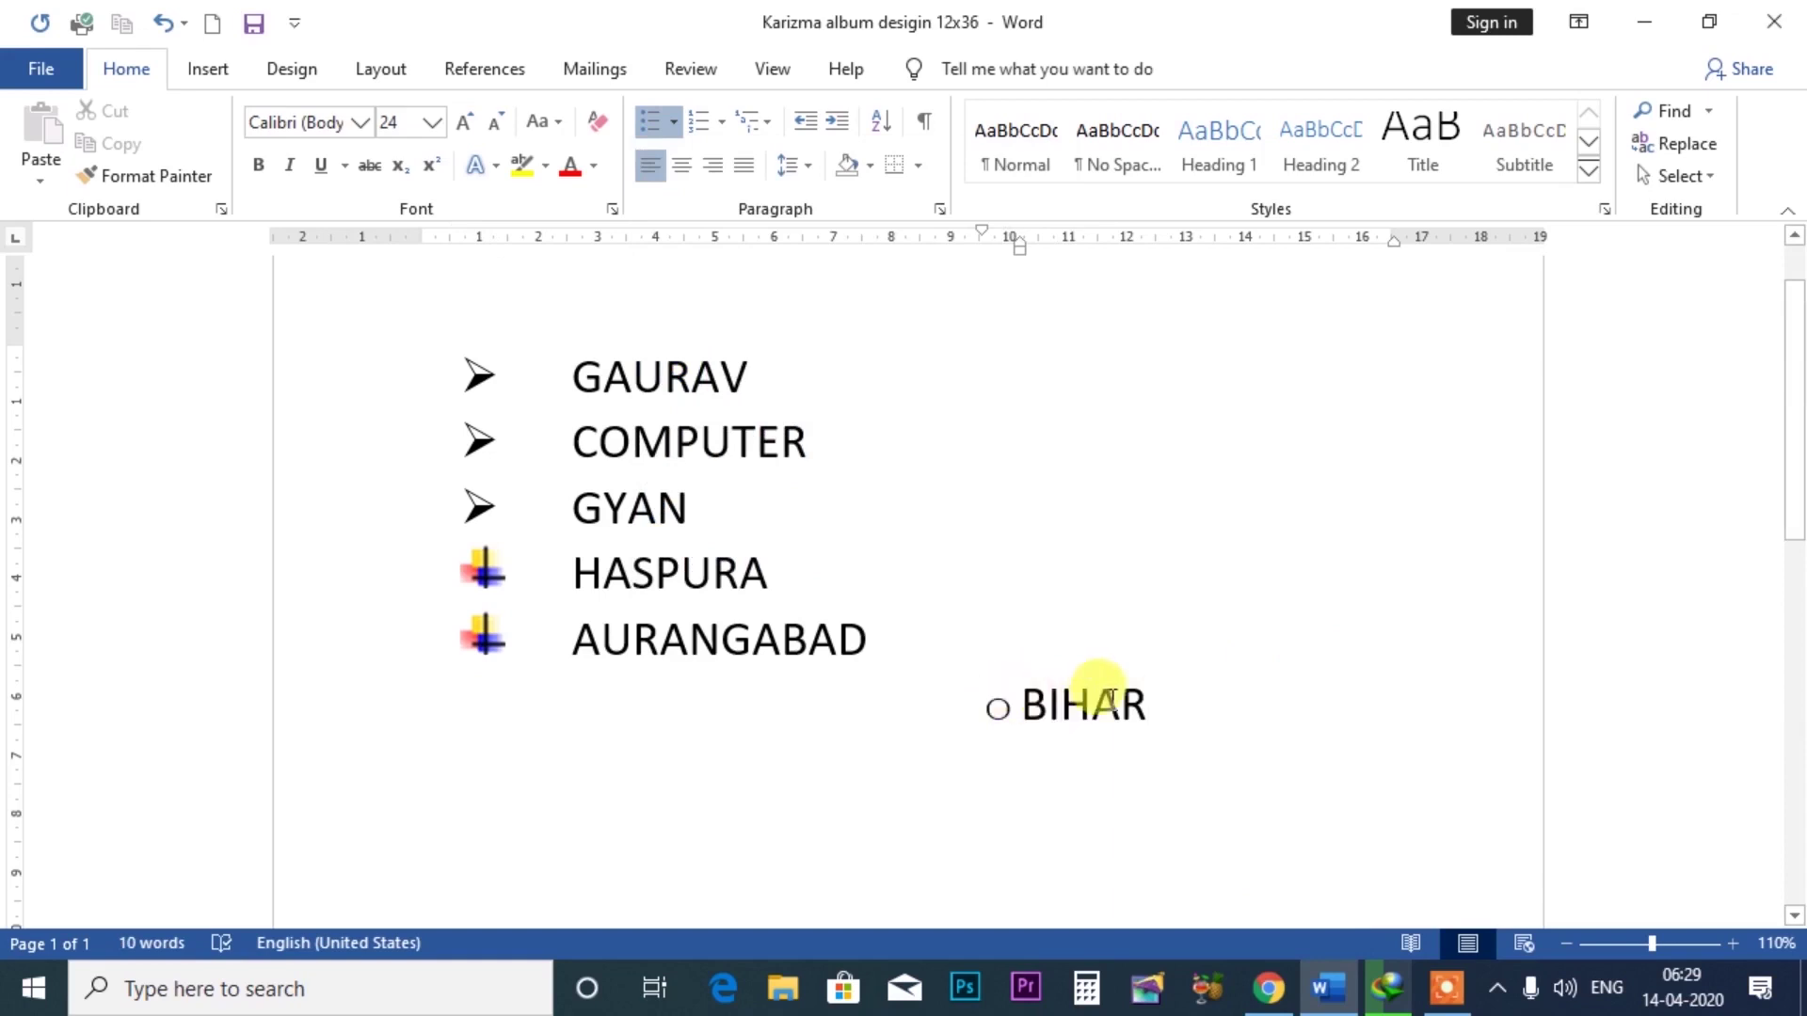
pyautogui.press('BackSpace')
pyautogui.press('BackSpace')
pyautogui.press('BackSpace')
pyautogui.press('BackSpace')
pyautogui.press('BackSpace')
pyautogui.press('BackSpace')
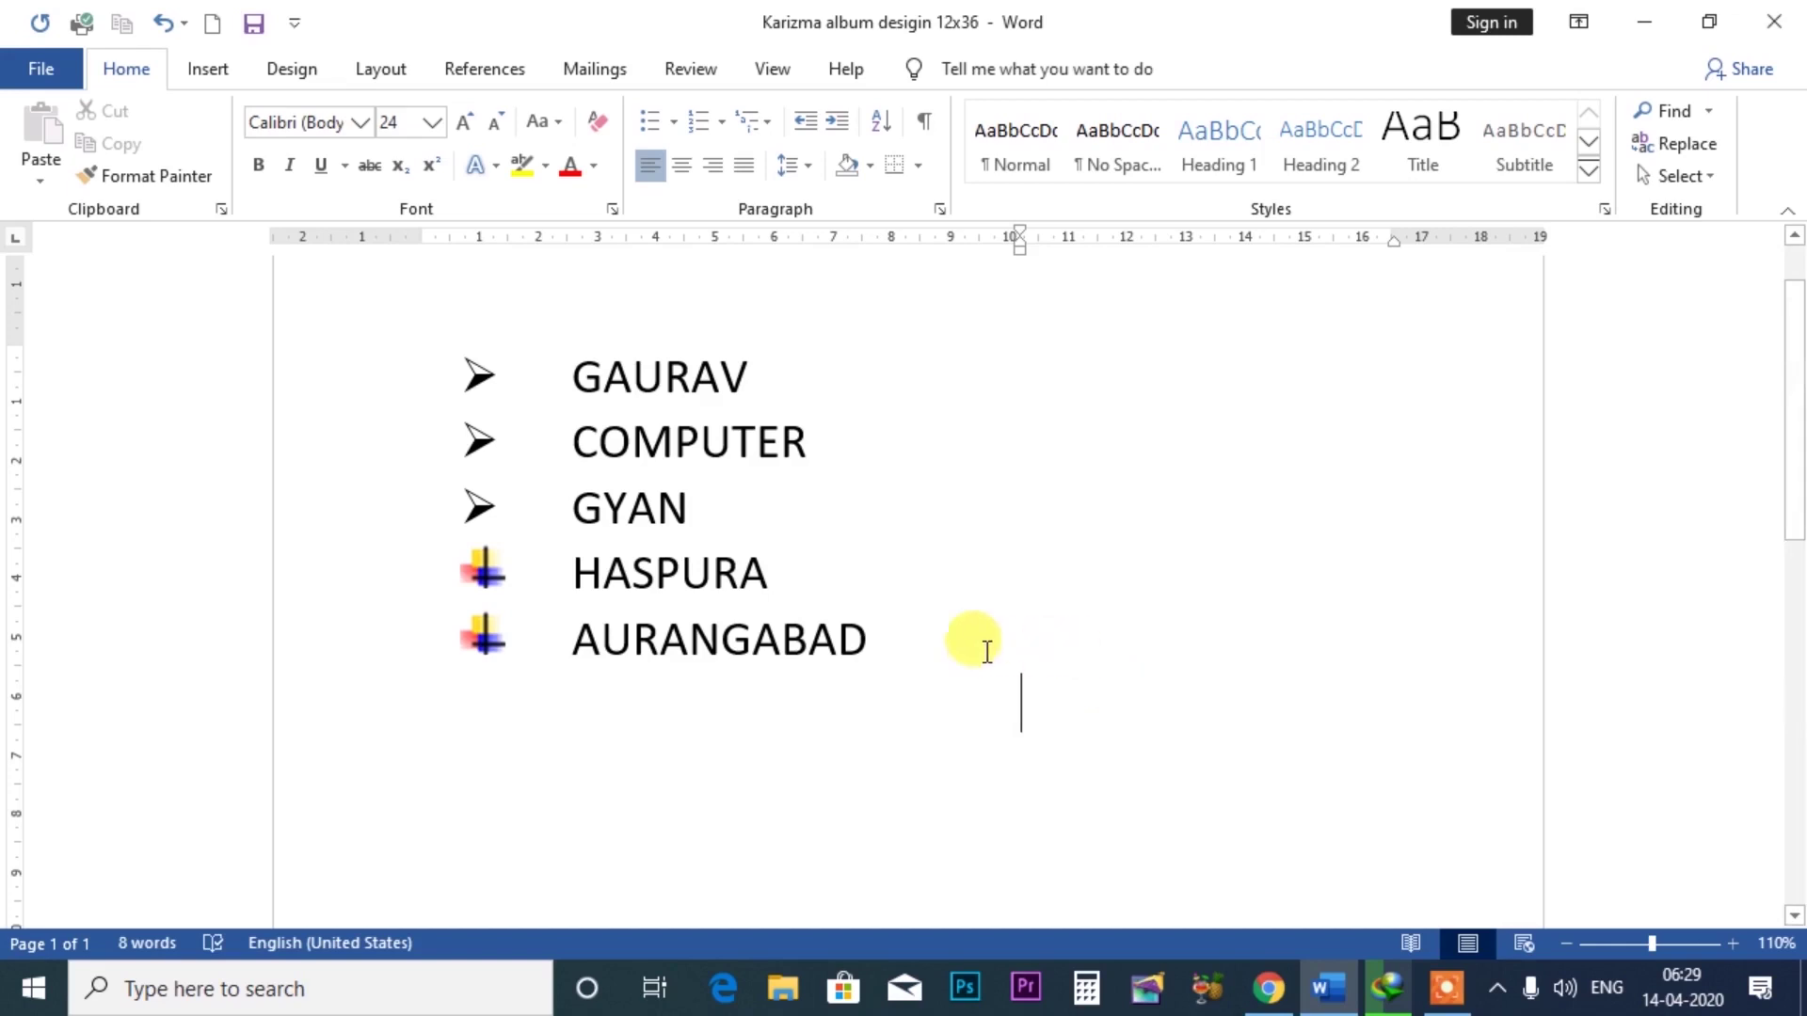
pyautogui.click(871, 635)
pyautogui.press('Return')
pyautogui.press('BackSpace')
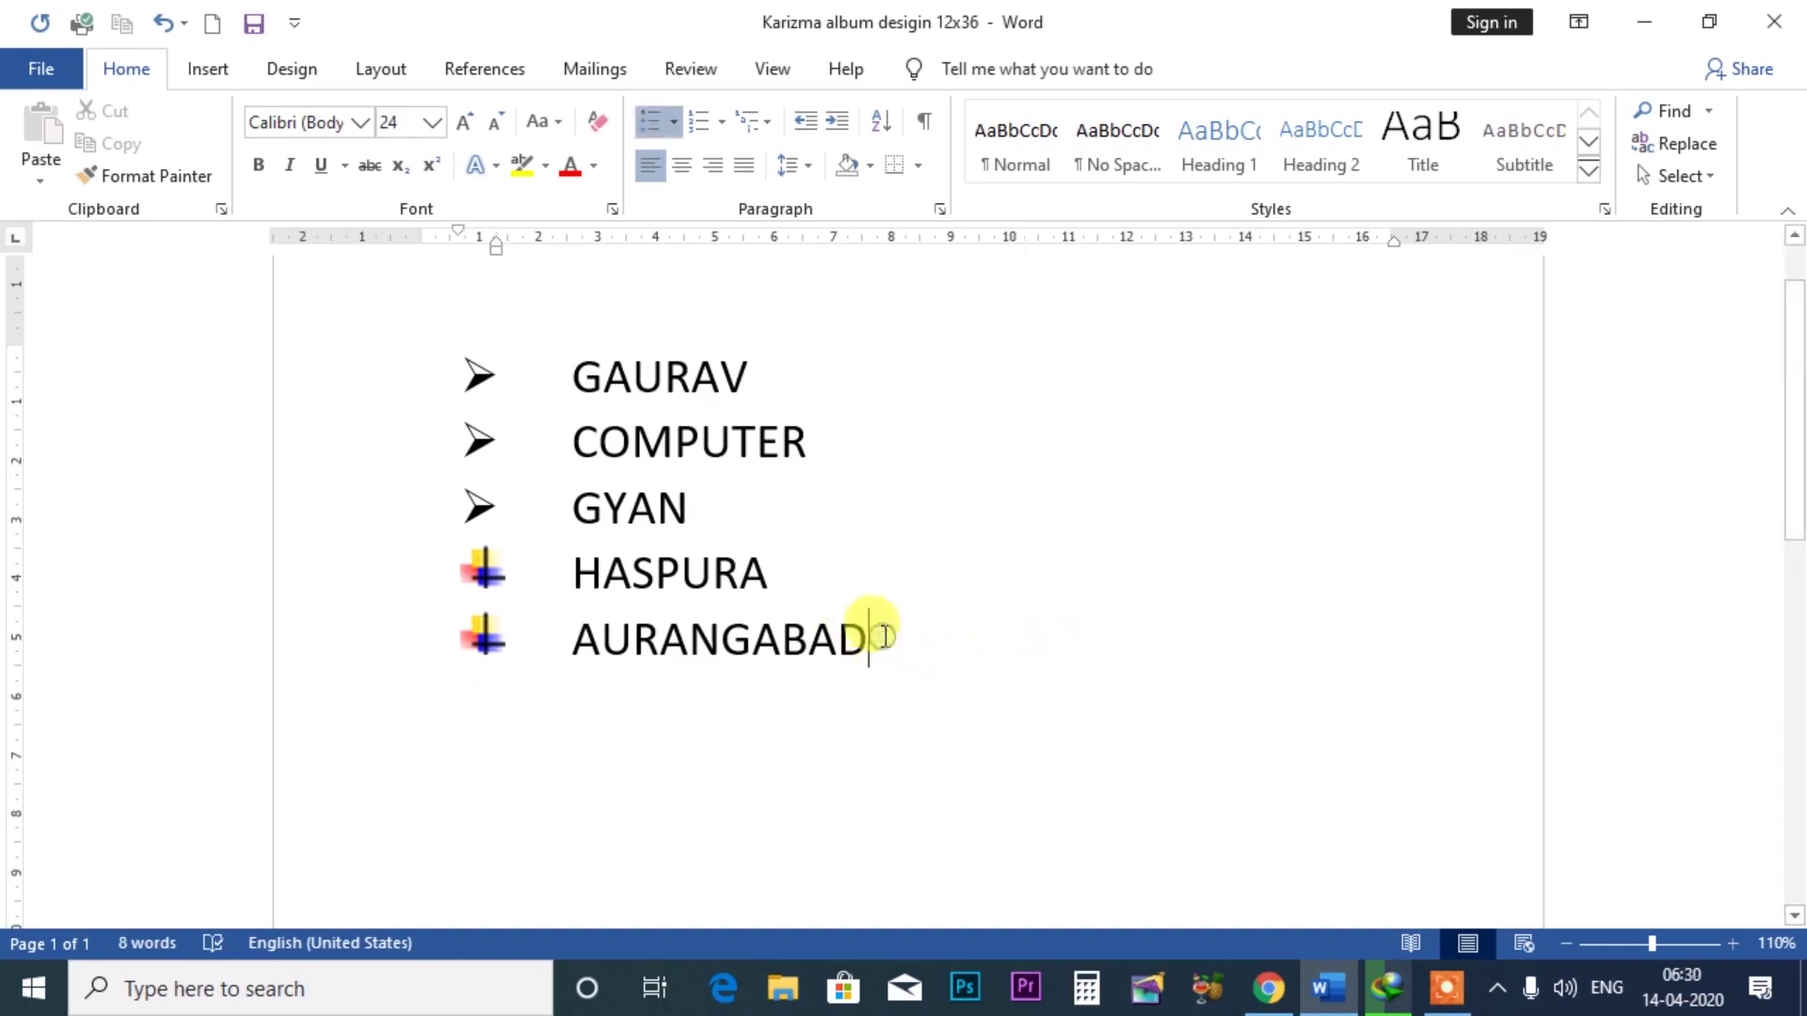
# - Add MANOJ and KUMAR as level-2 hollow-circle sub-items under AURANGABAD
pyautogui.click(674, 138)
pyautogui.moveTo(748, 525)
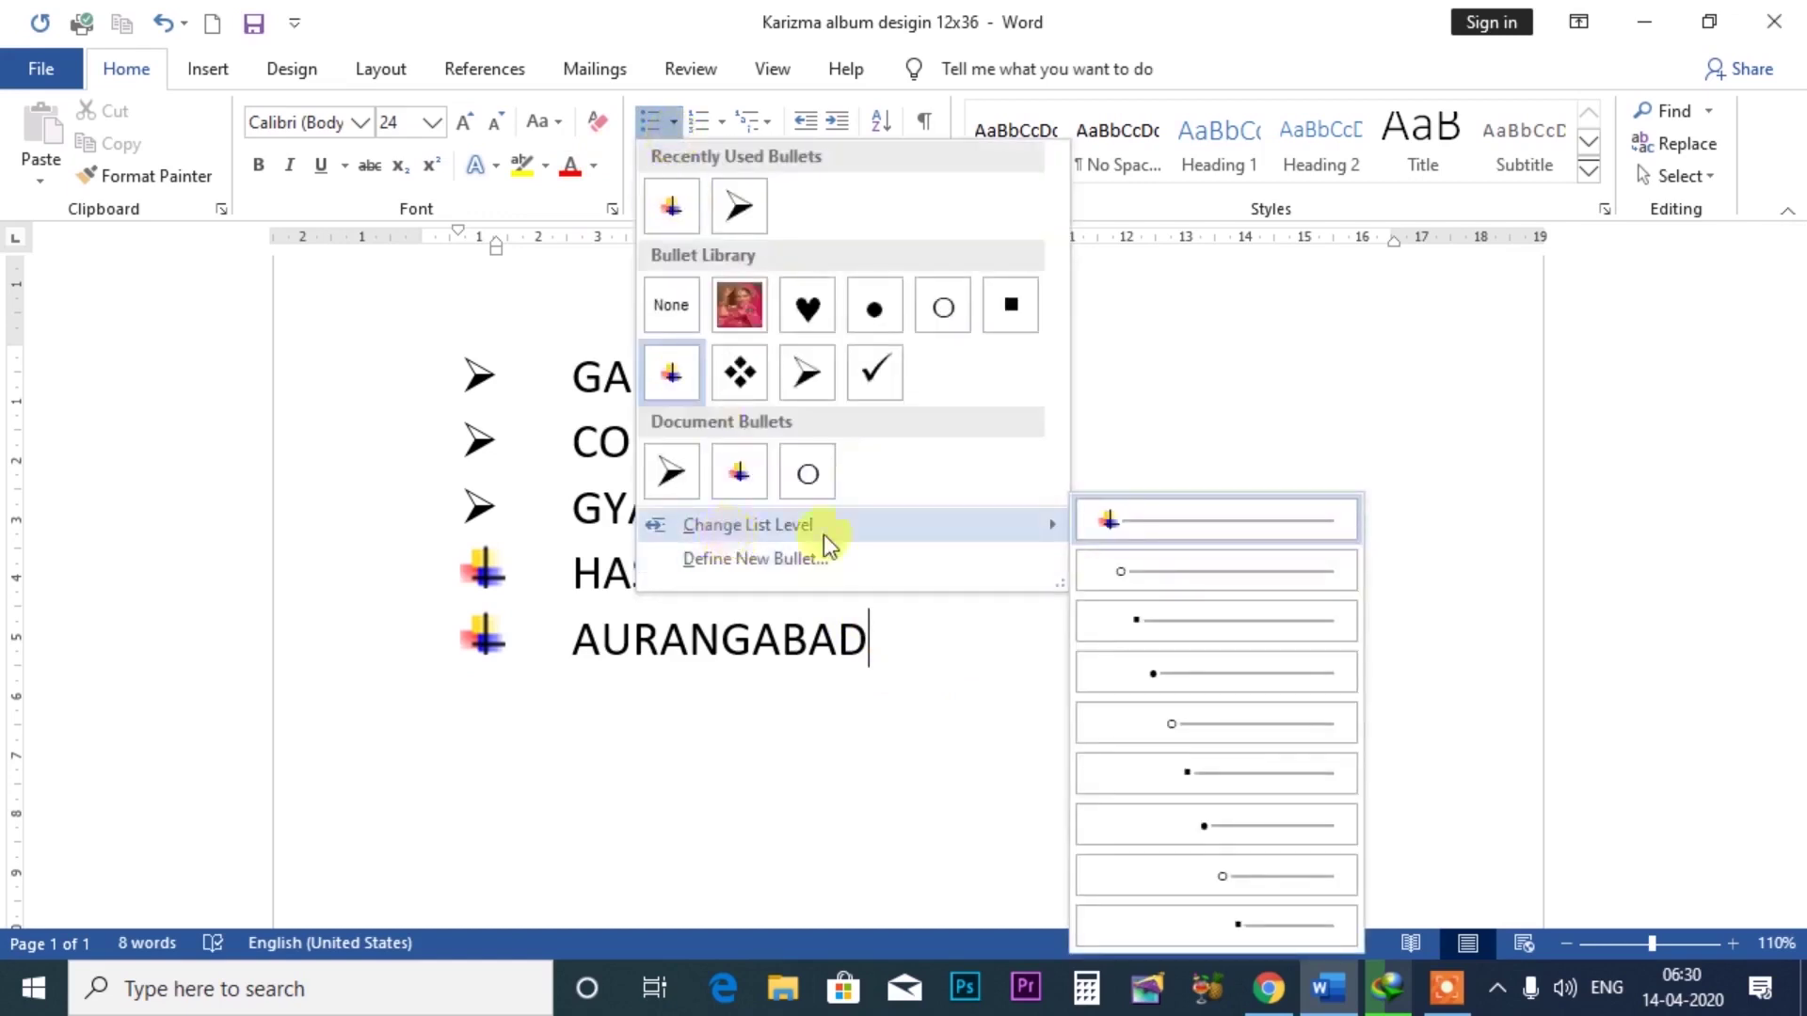
pyautogui.click(1088, 543)
pyautogui.press('Return')
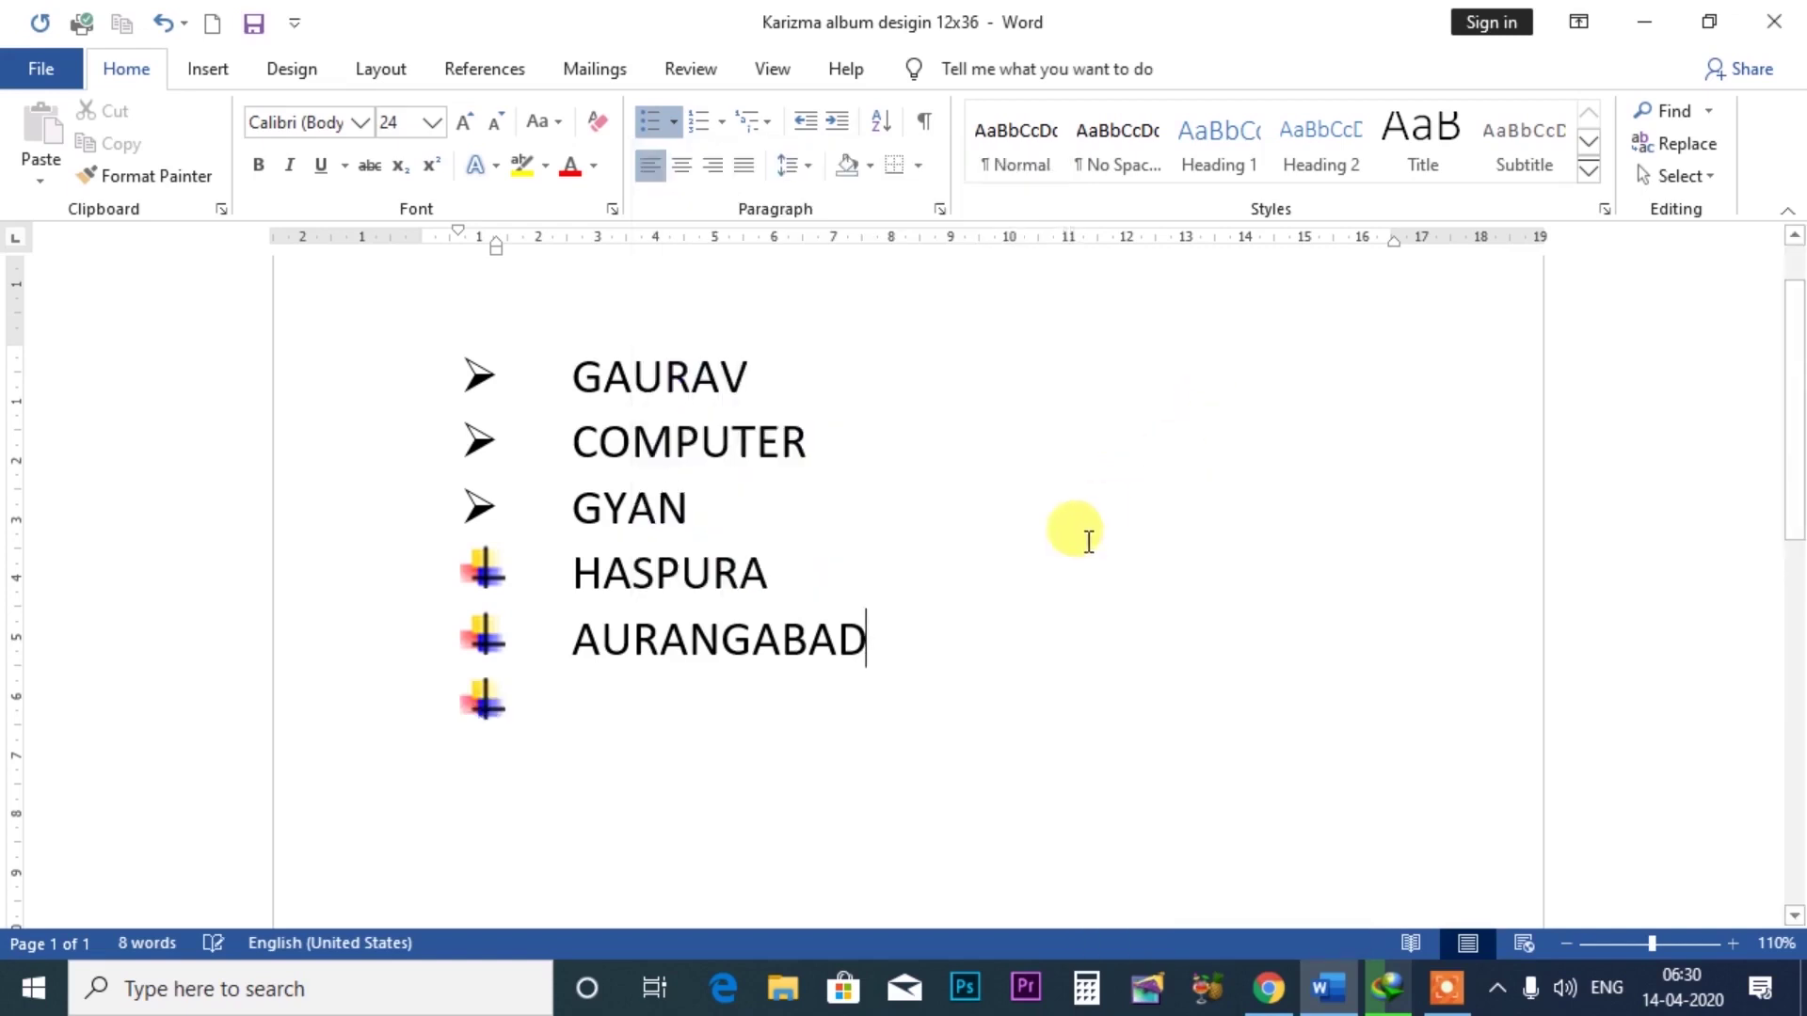
pyautogui.click(674, 123)
pyautogui.moveTo(748, 523)
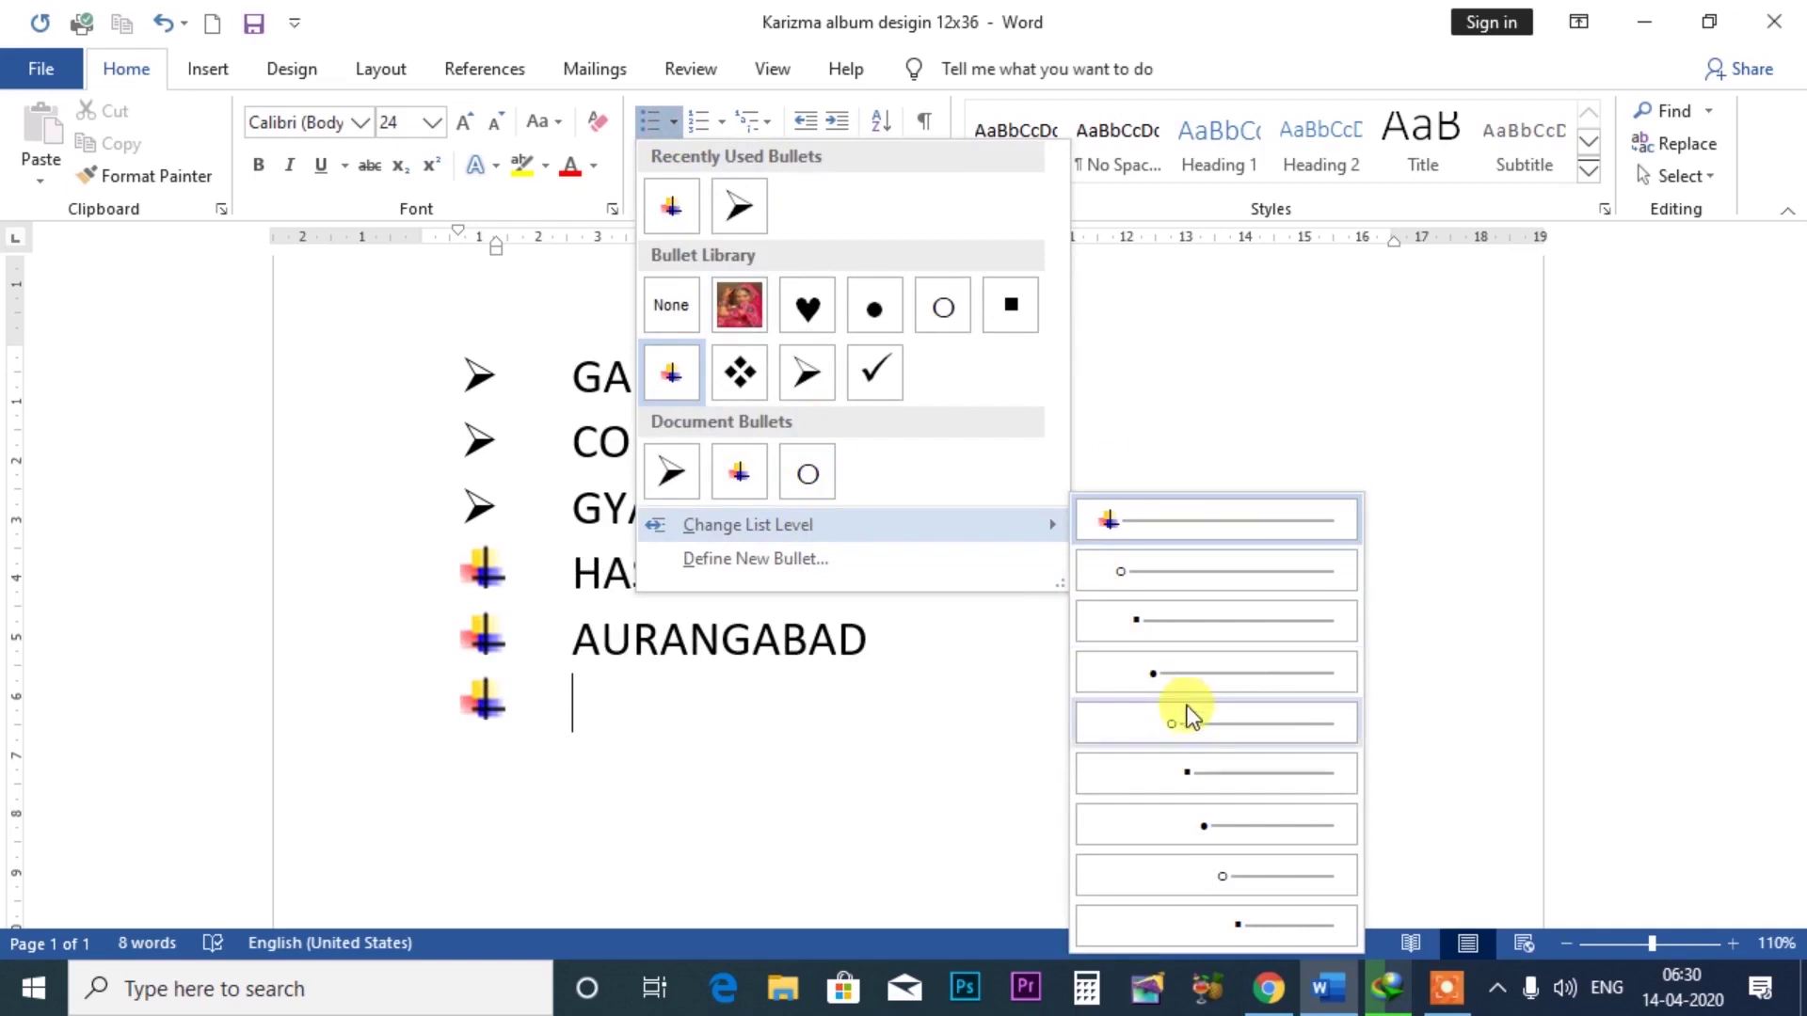
pyautogui.click(1187, 723)
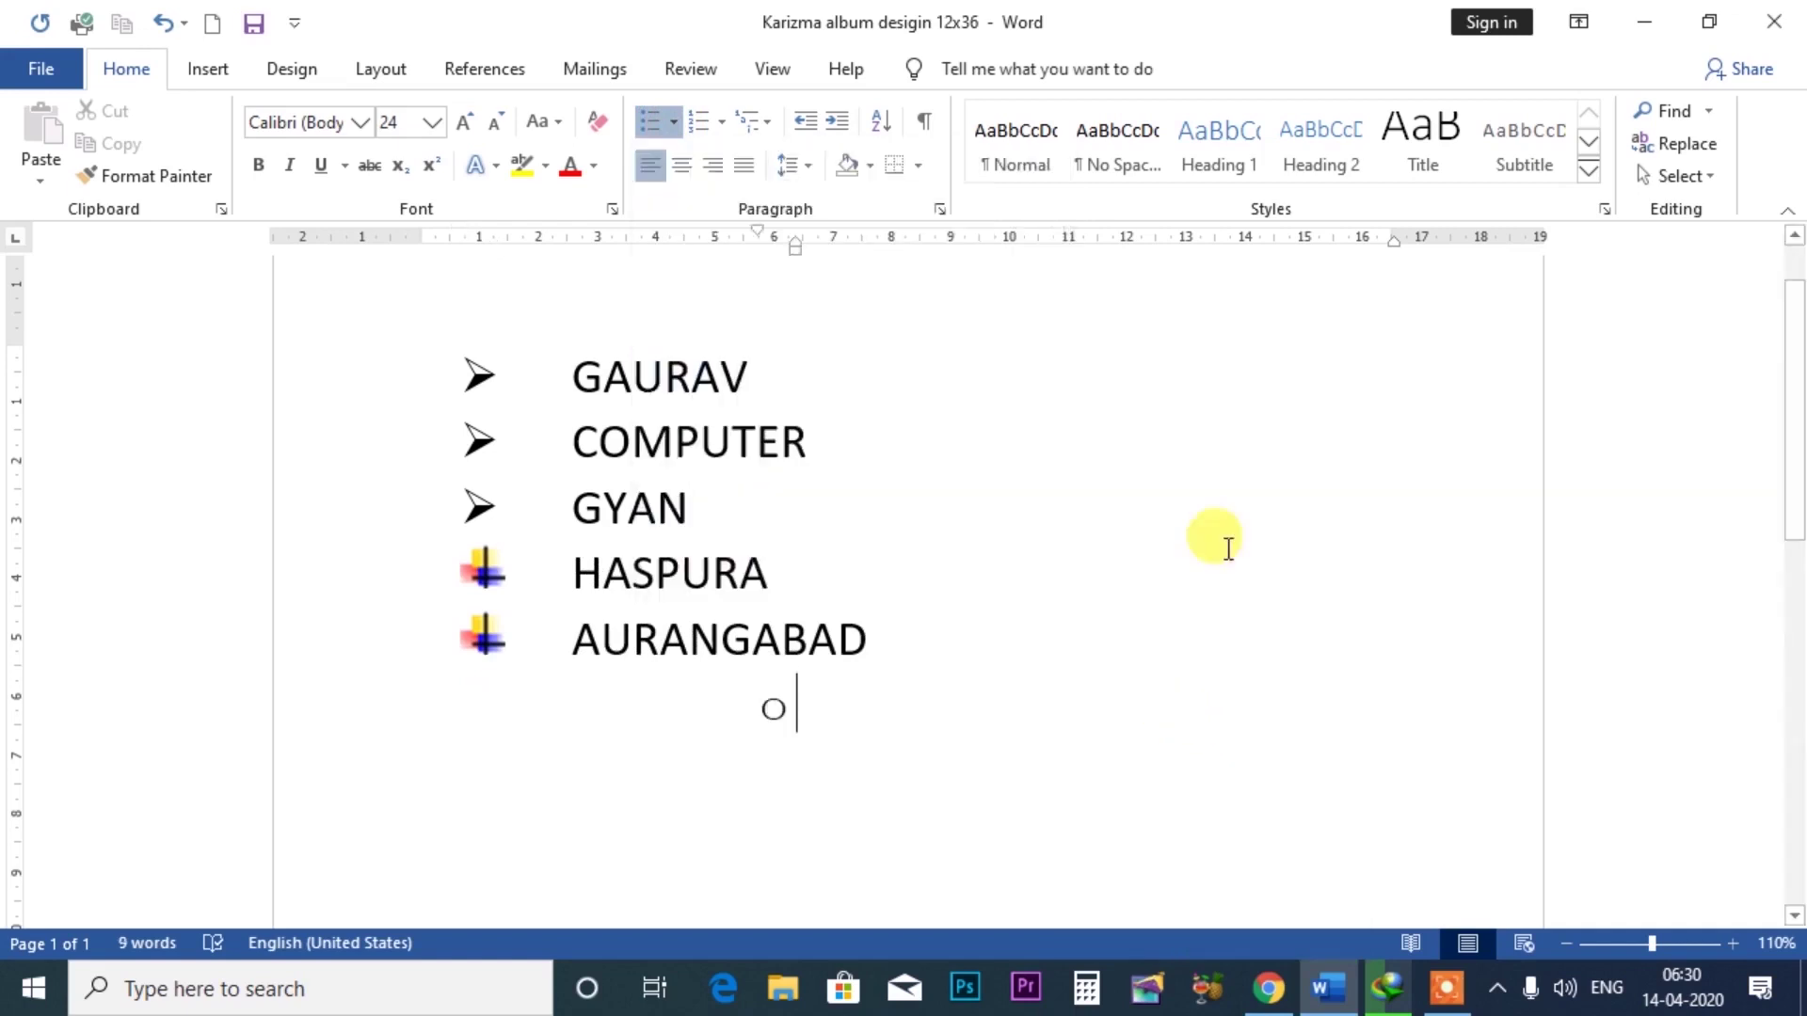
pyautogui.write('MANOJ')
pyautogui.press('Return')
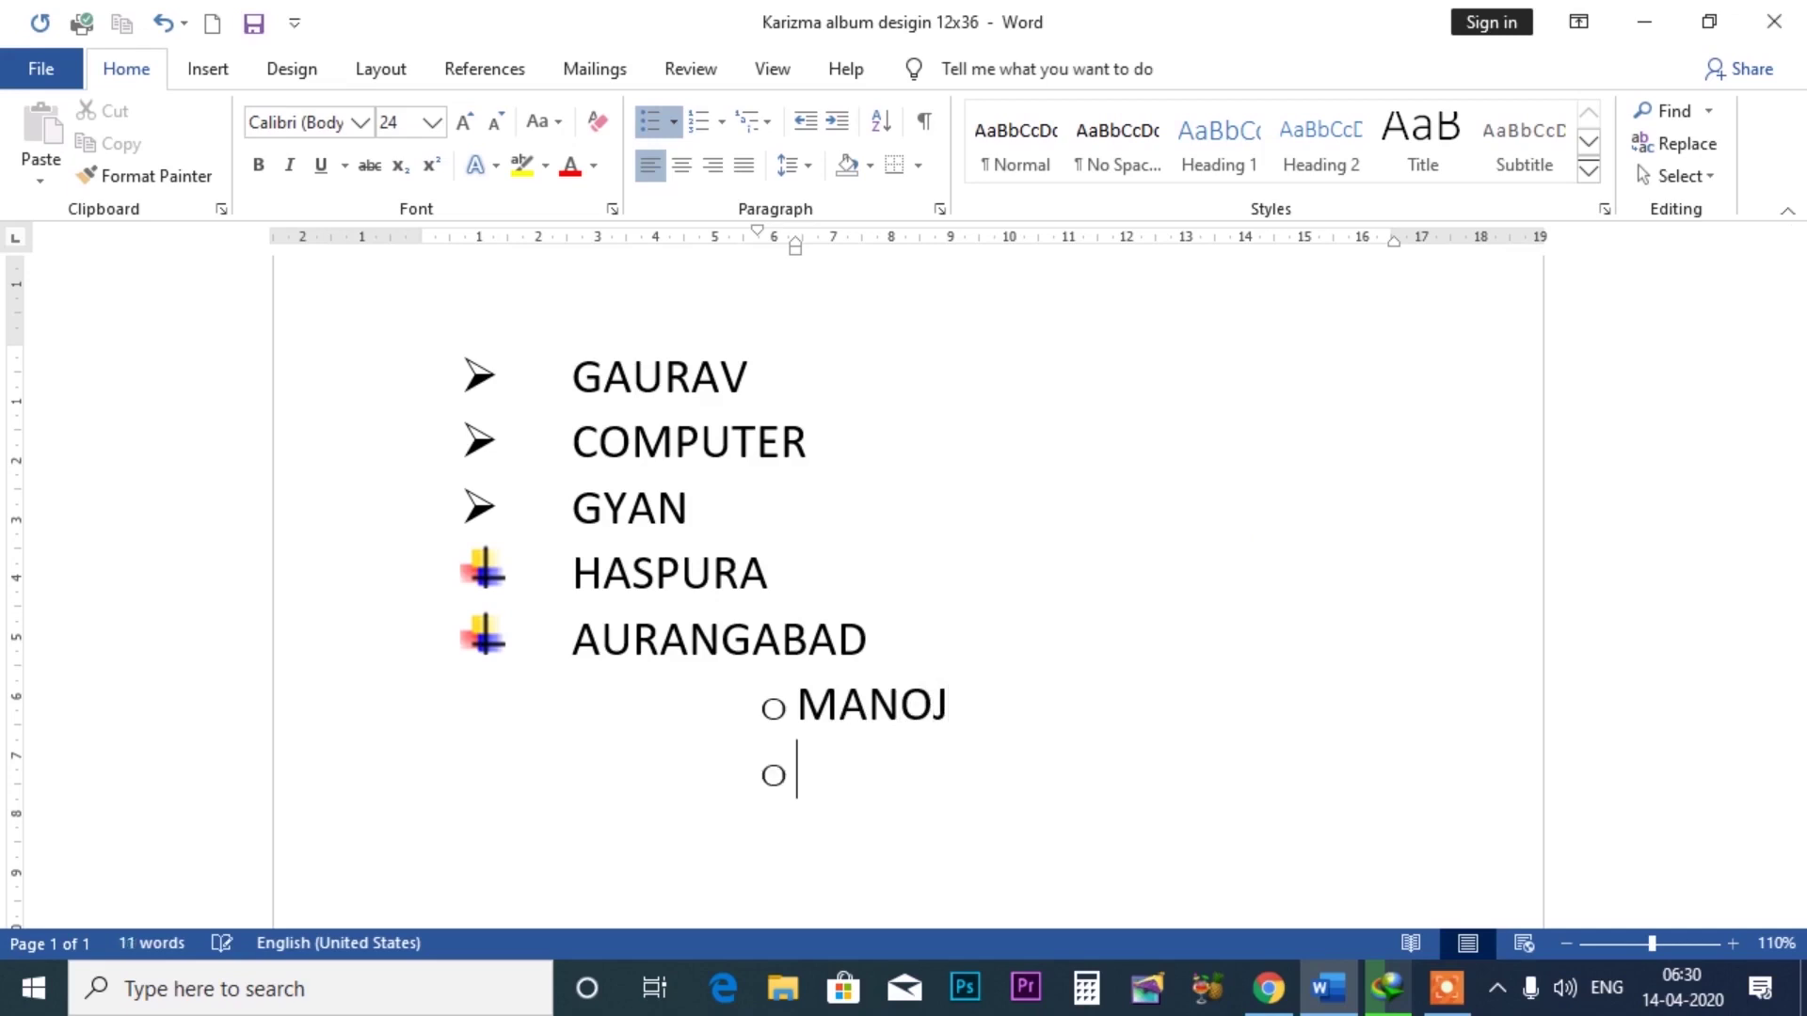
pyautogui.write('KUMAR')
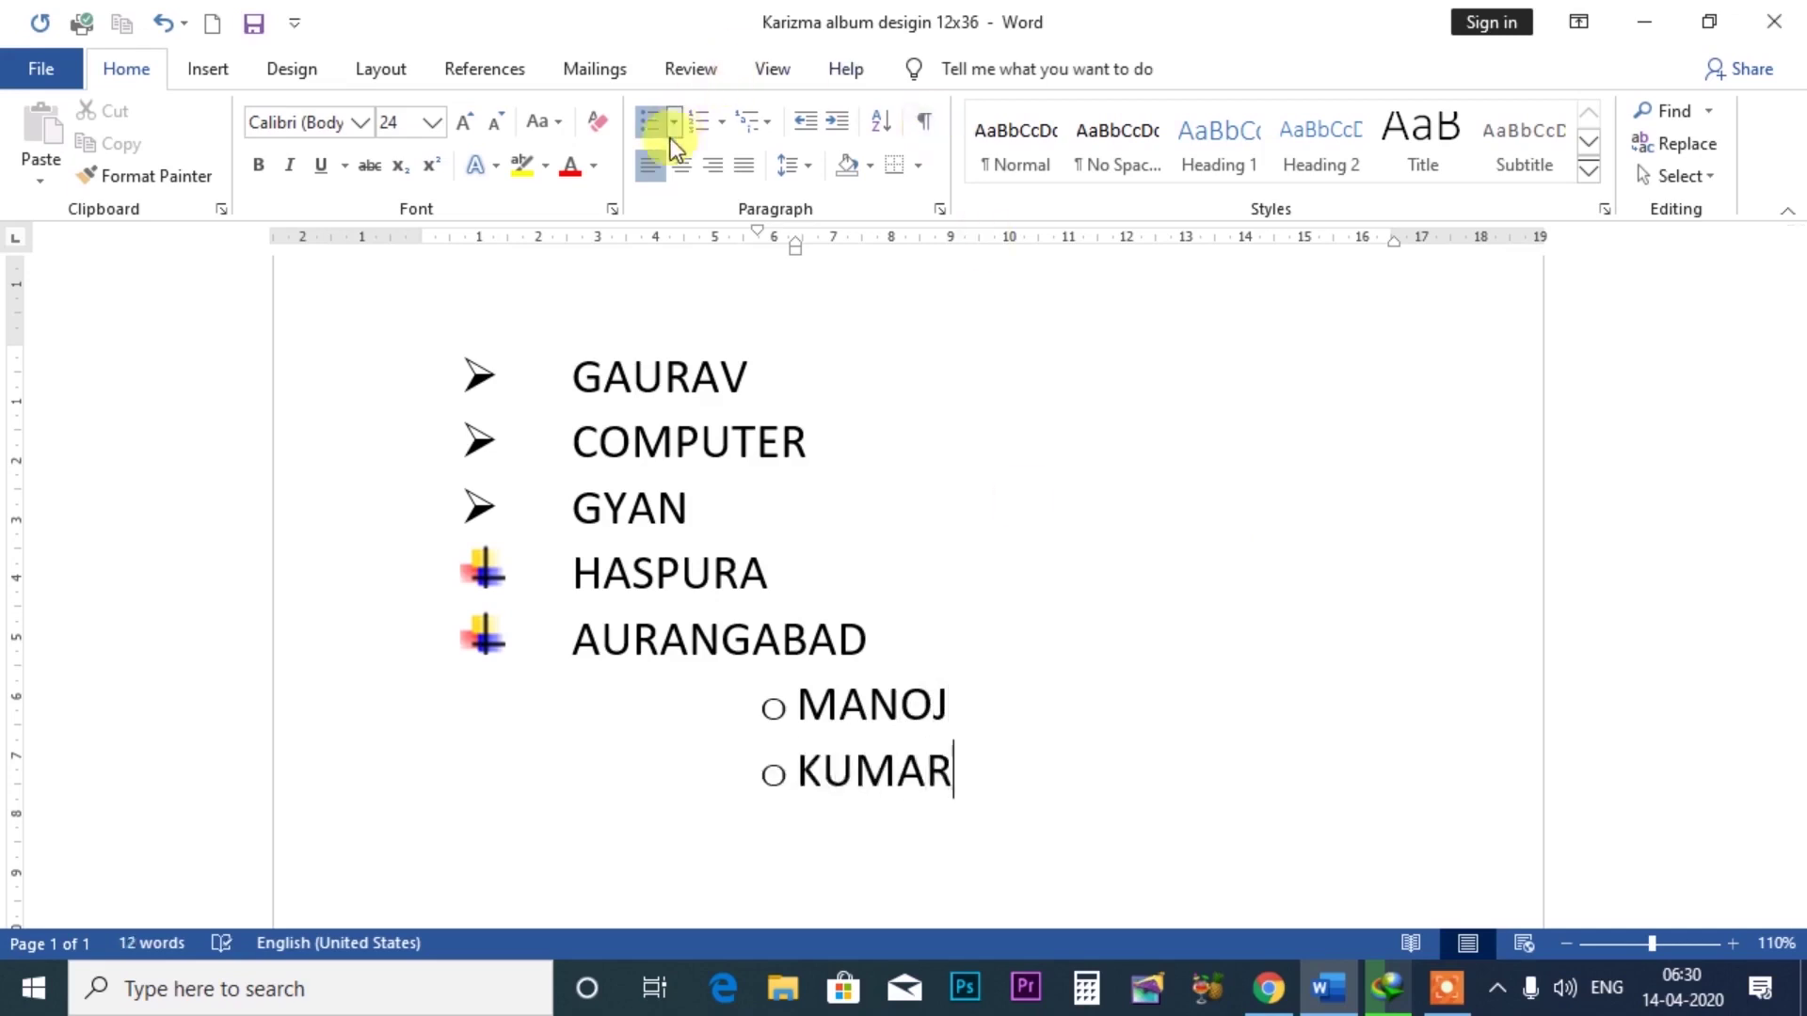
# - Cancel a new bullet definition and keep the hollow circle bullet on MANOJ and KUMAR
pyautogui.click(674, 121)
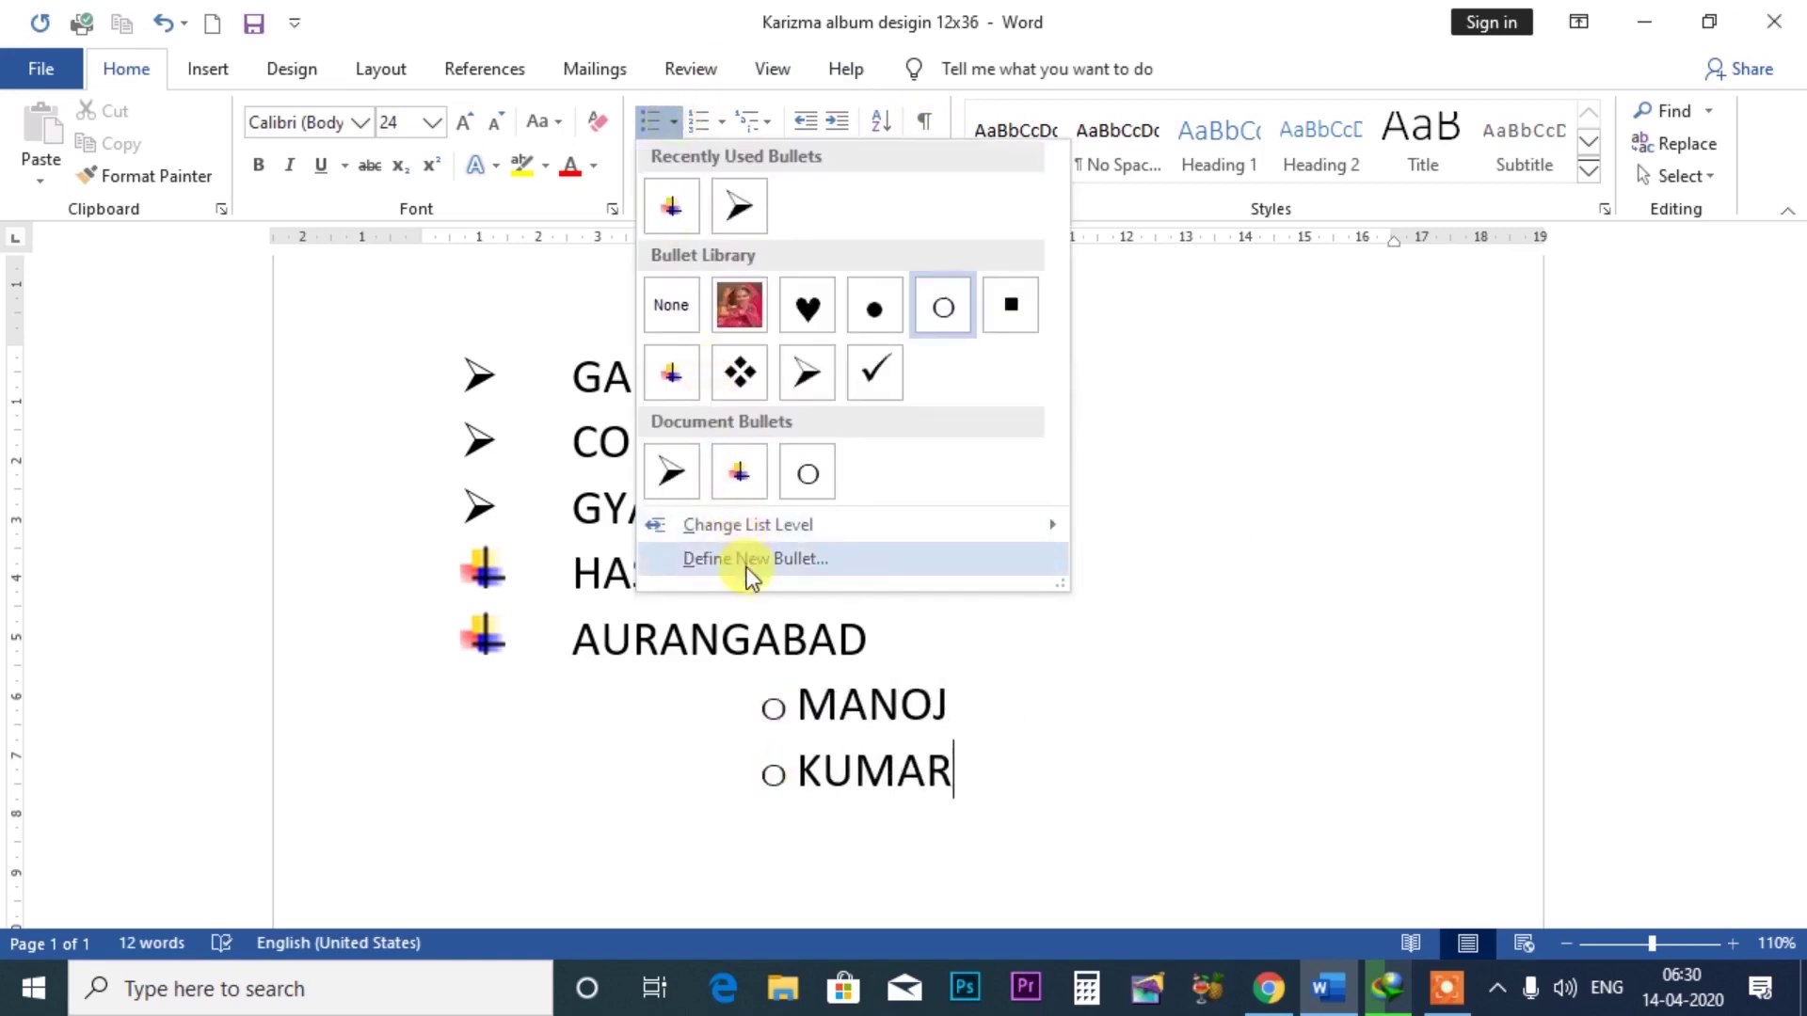
pyautogui.click(747, 566)
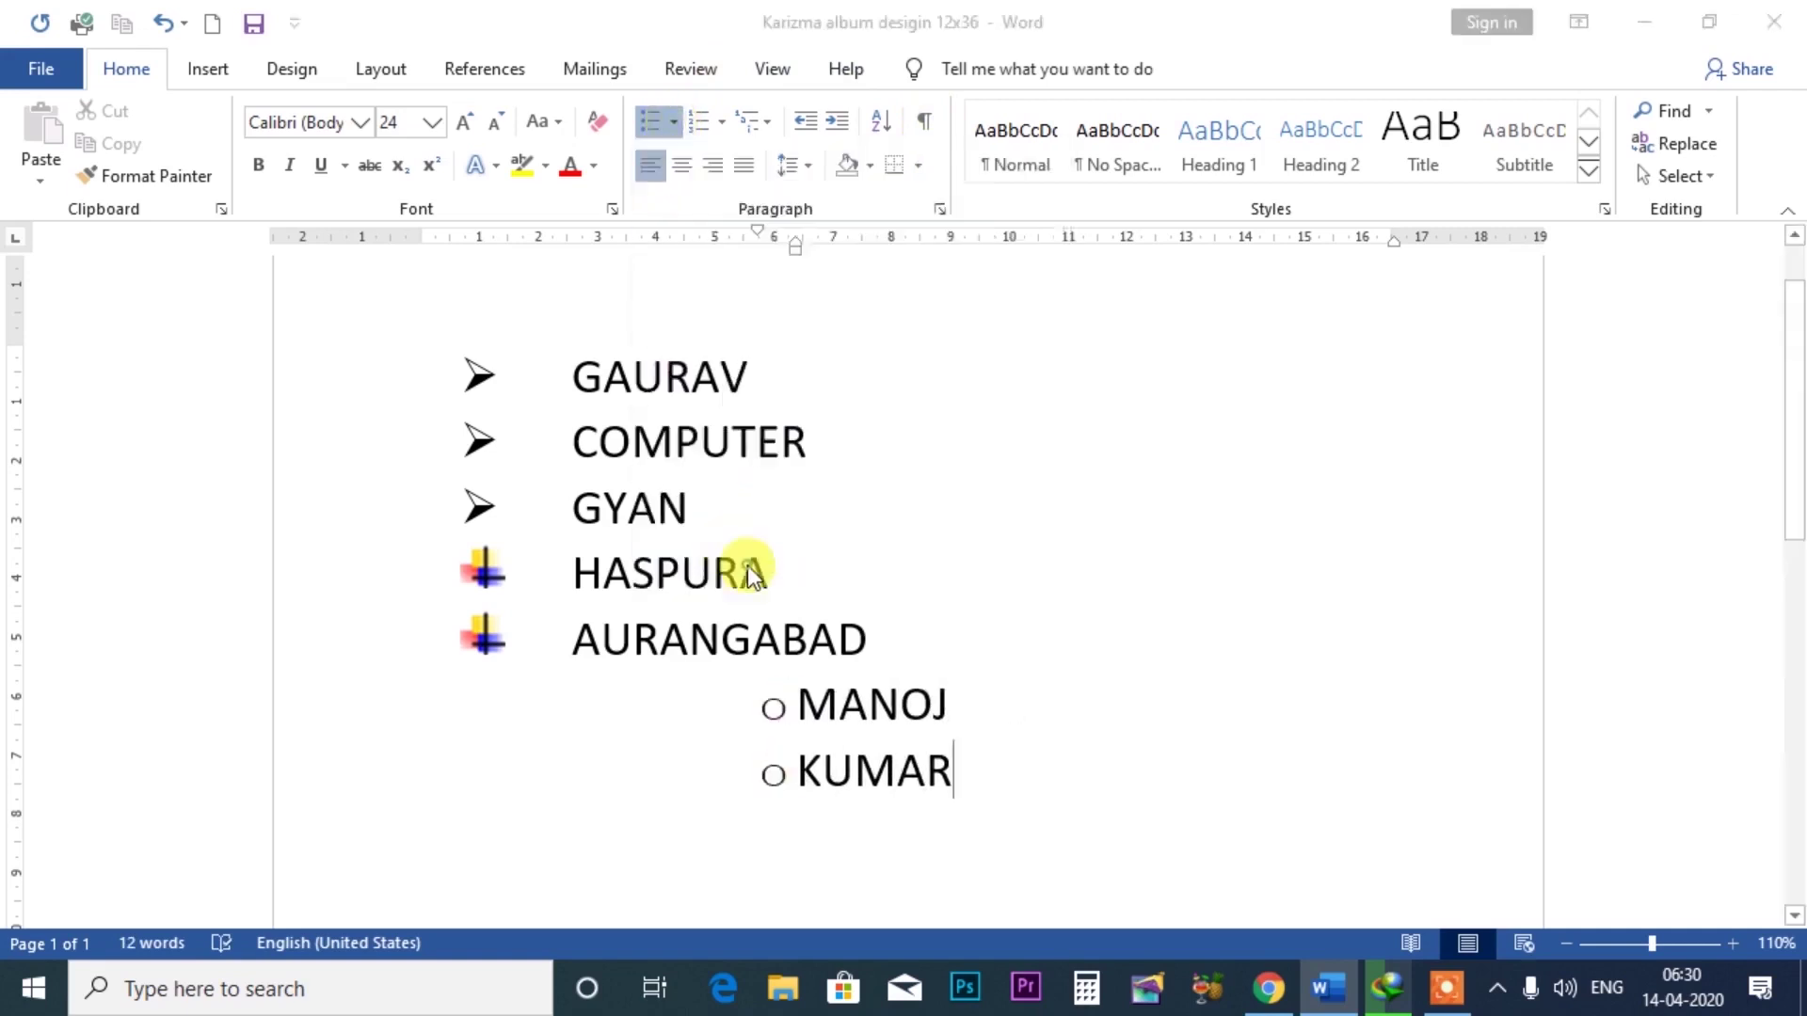
pyautogui.moveTo(897, 237); pyautogui.dragTo(1080, 244)
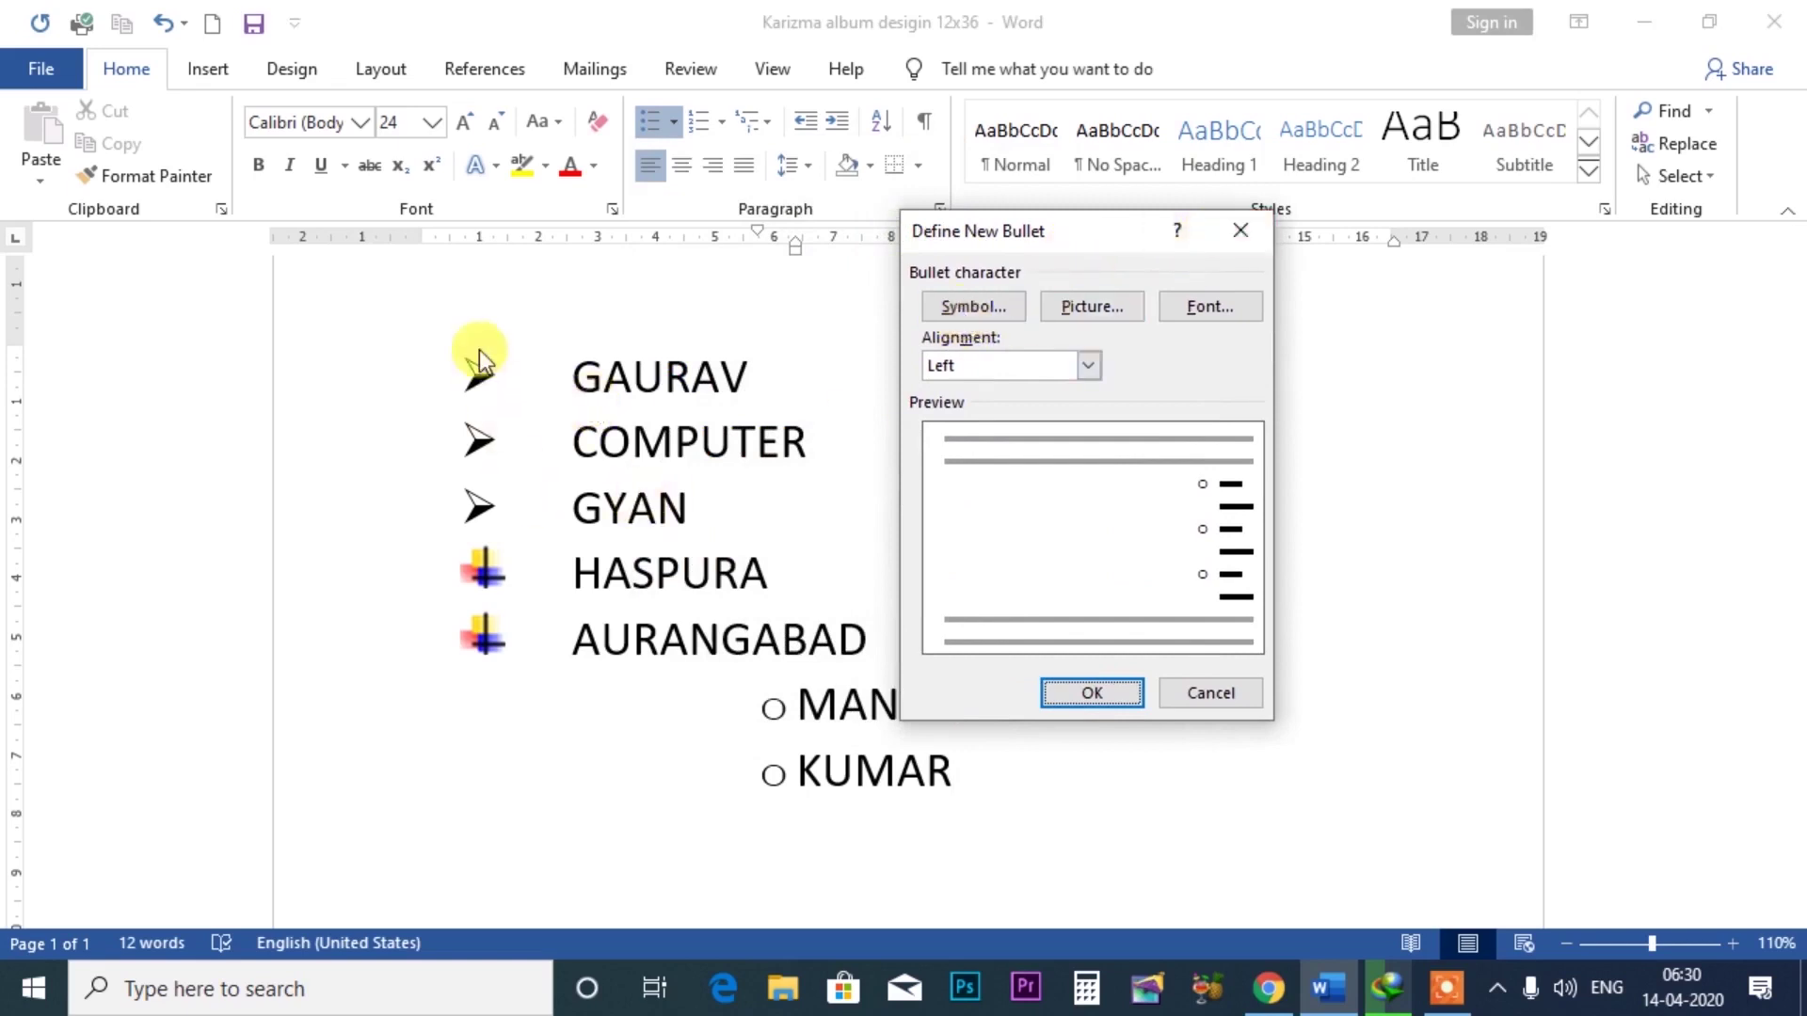
pyautogui.click(1239, 231)
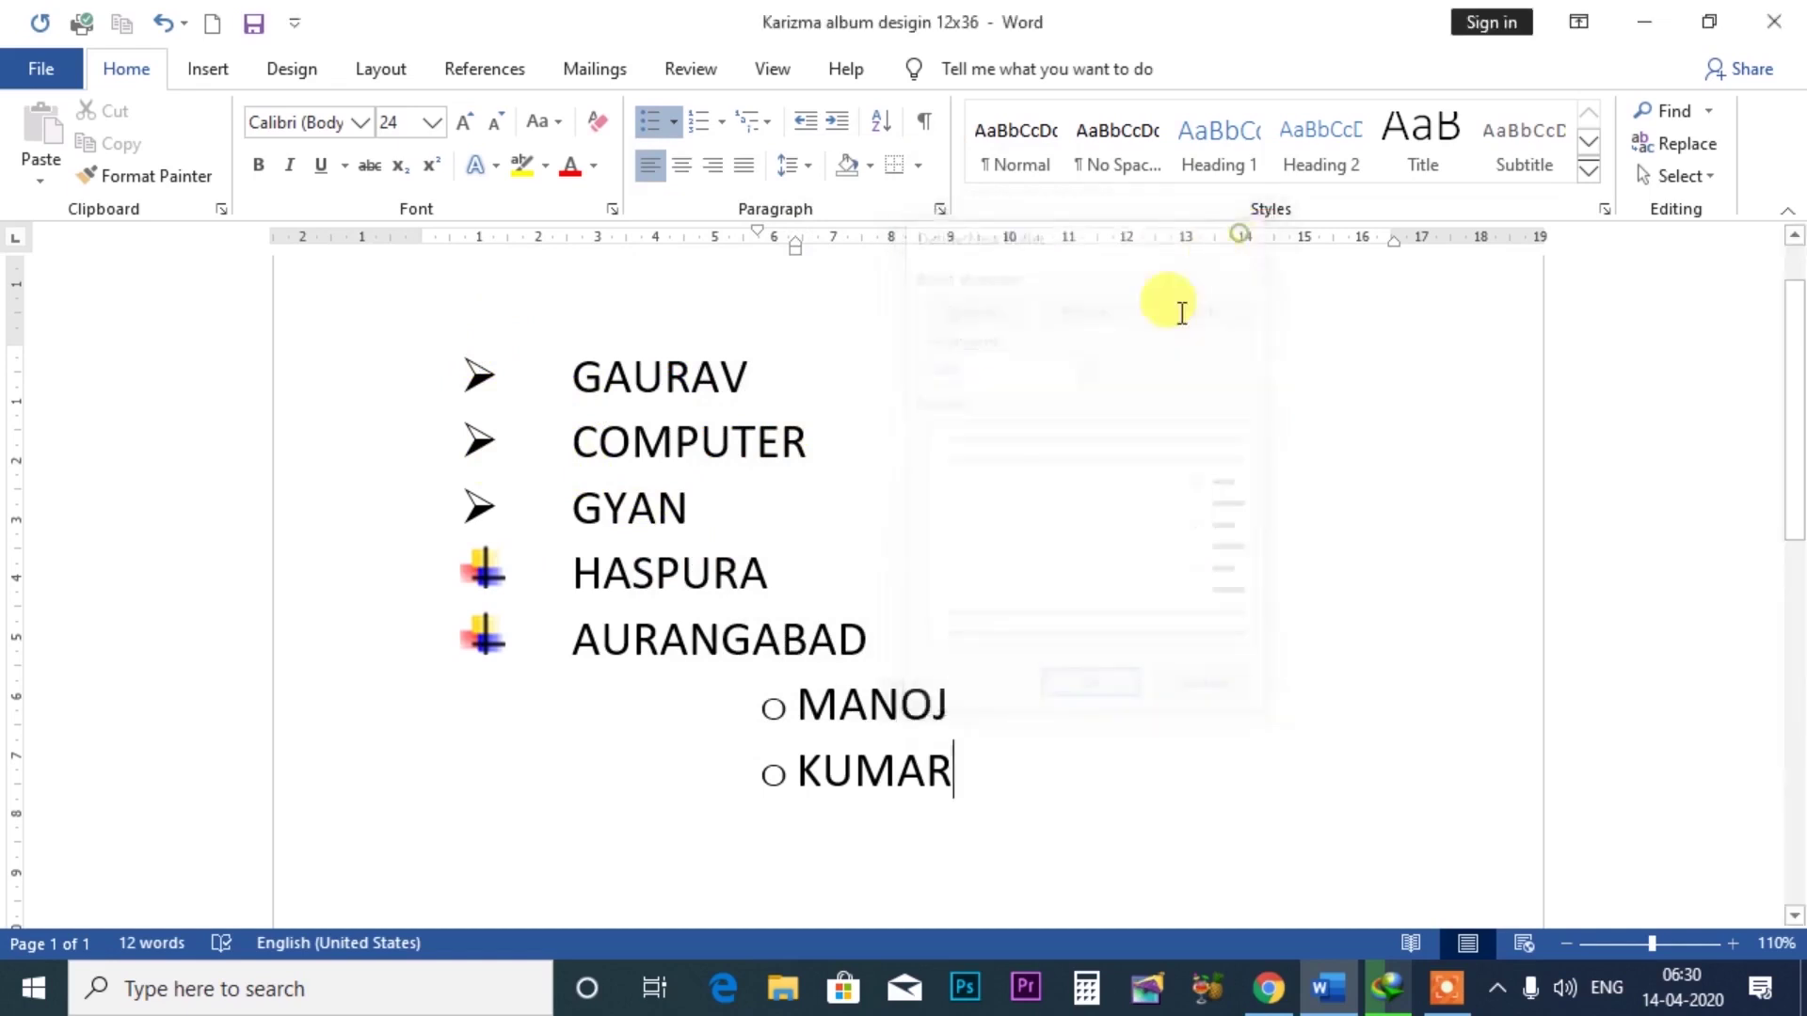
pyautogui.click(674, 122)
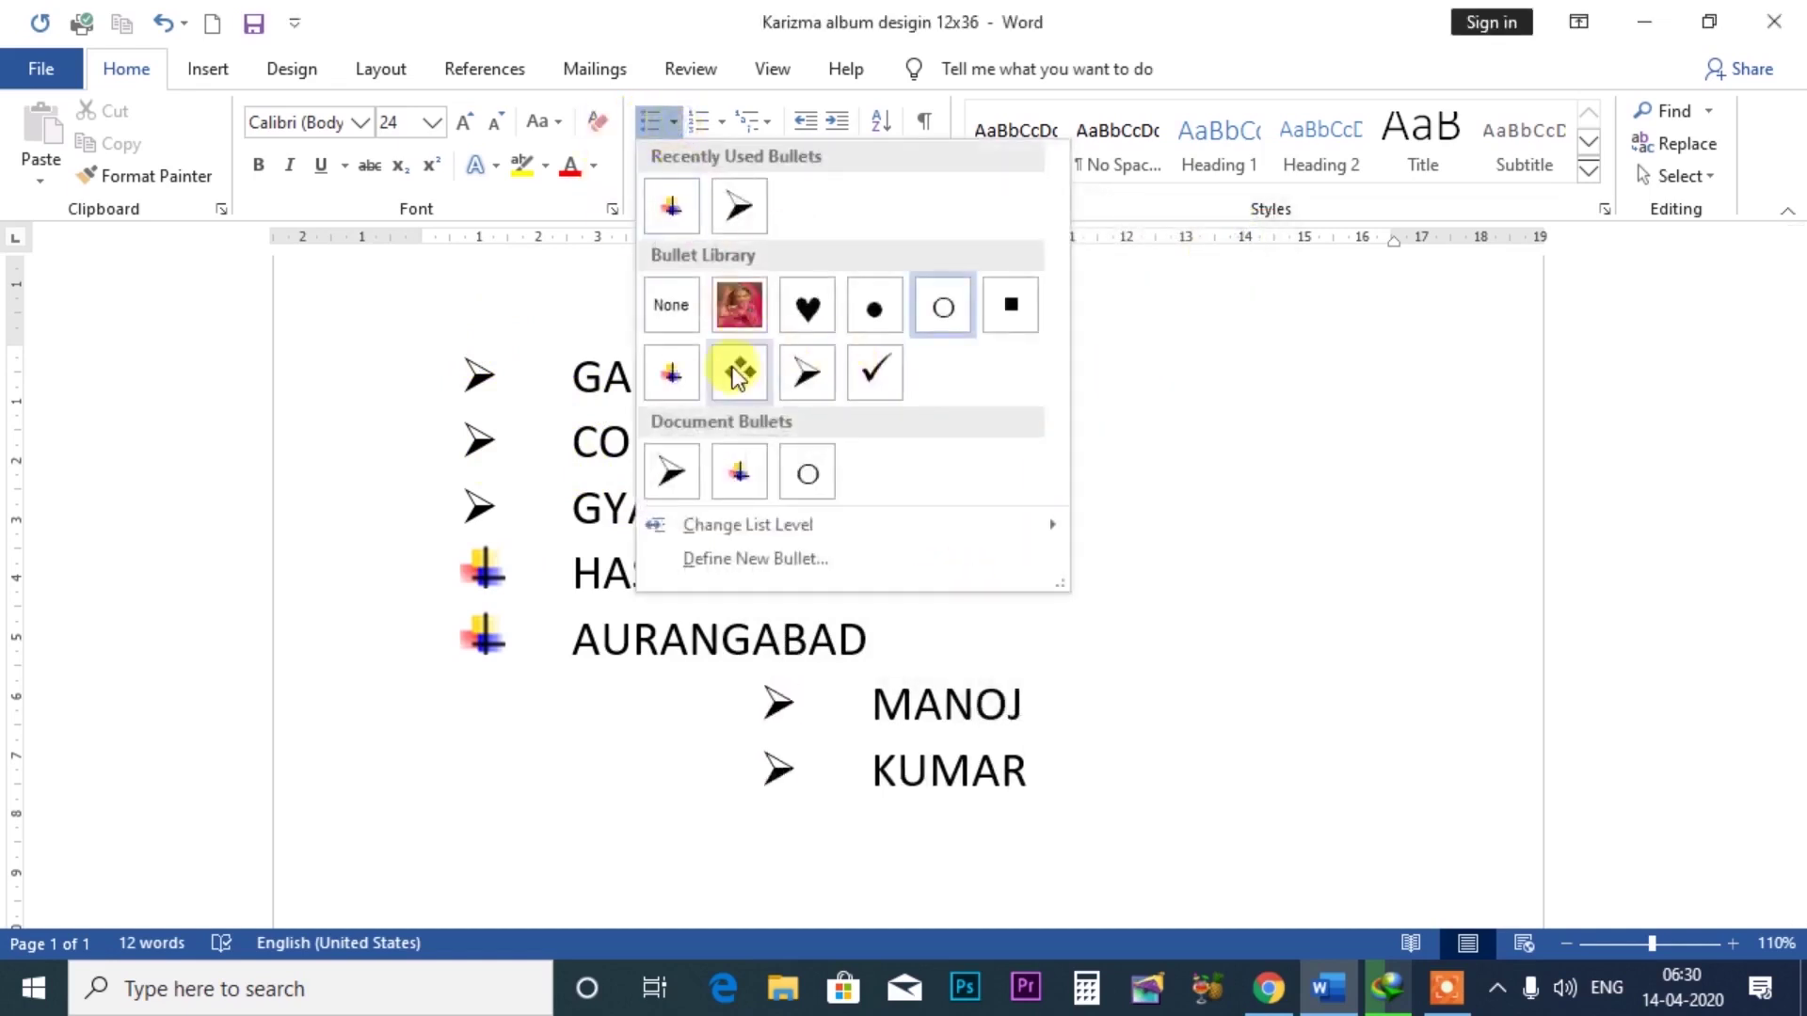
pyautogui.click(811, 468)
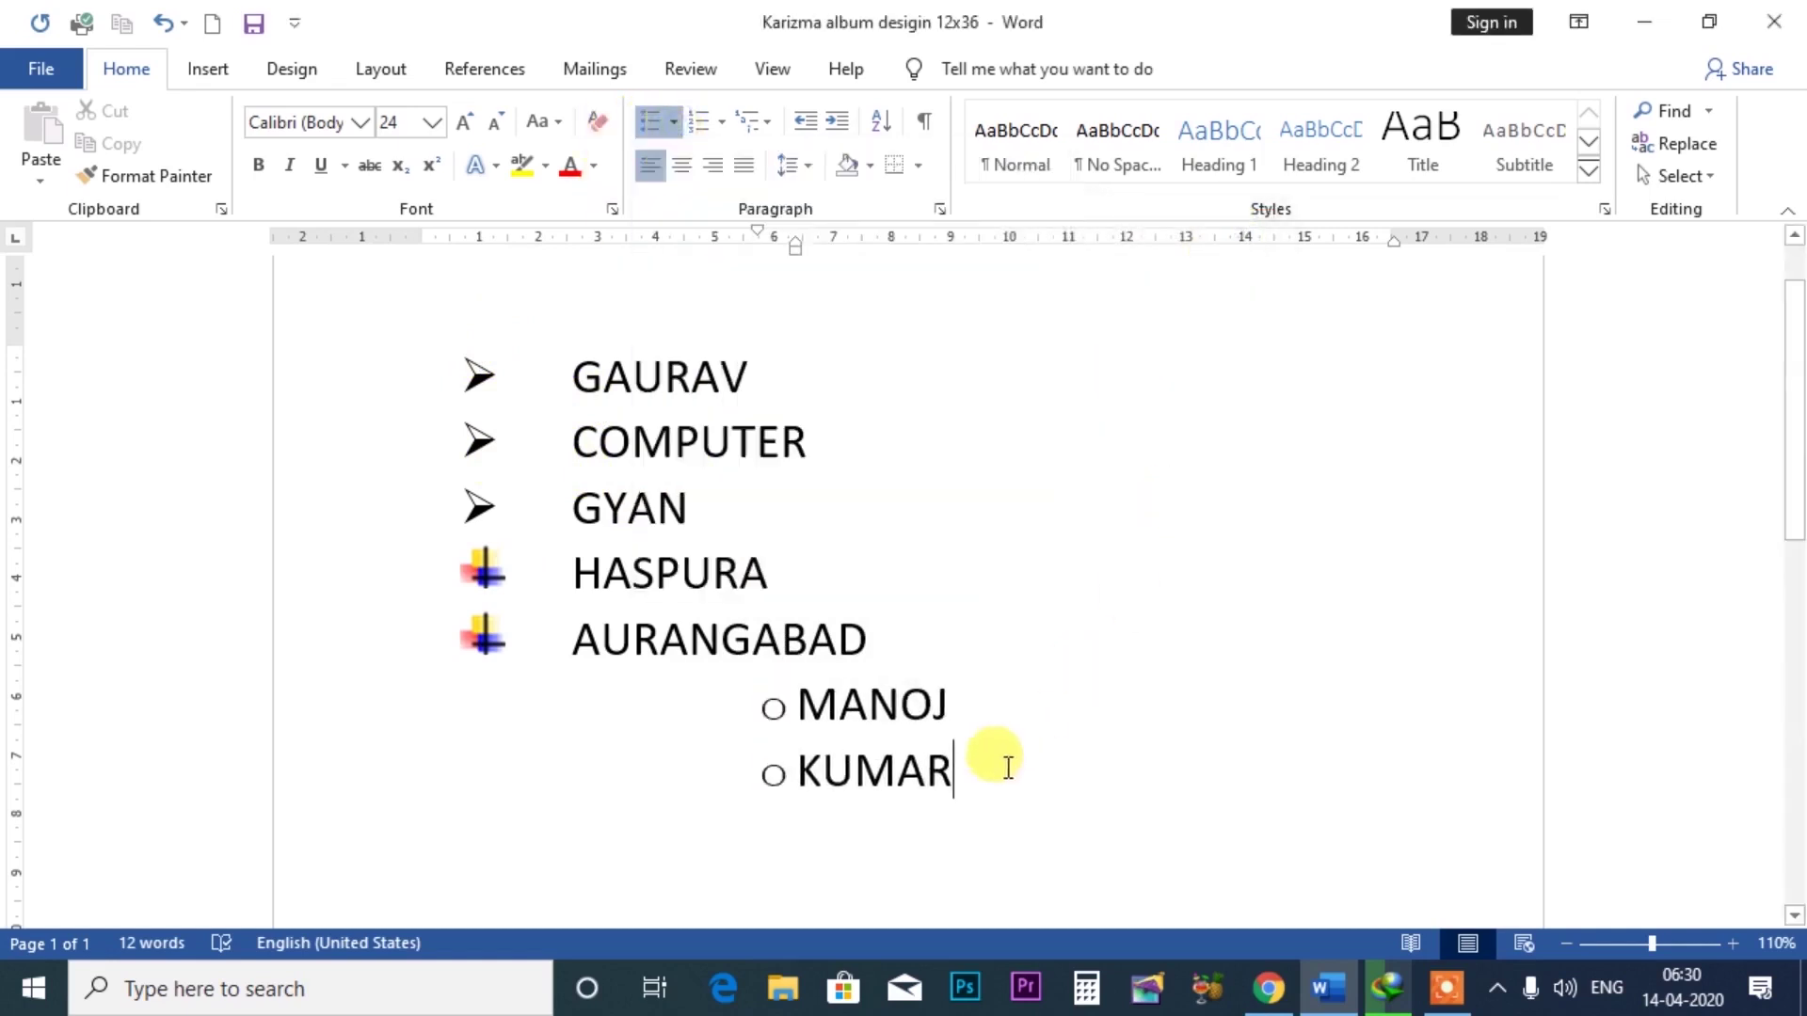
# - Define a new bullet symbol, trying the AGL HINDI 010, AGL HINDI 020 and normal text fonts
pyautogui.click(672, 120)
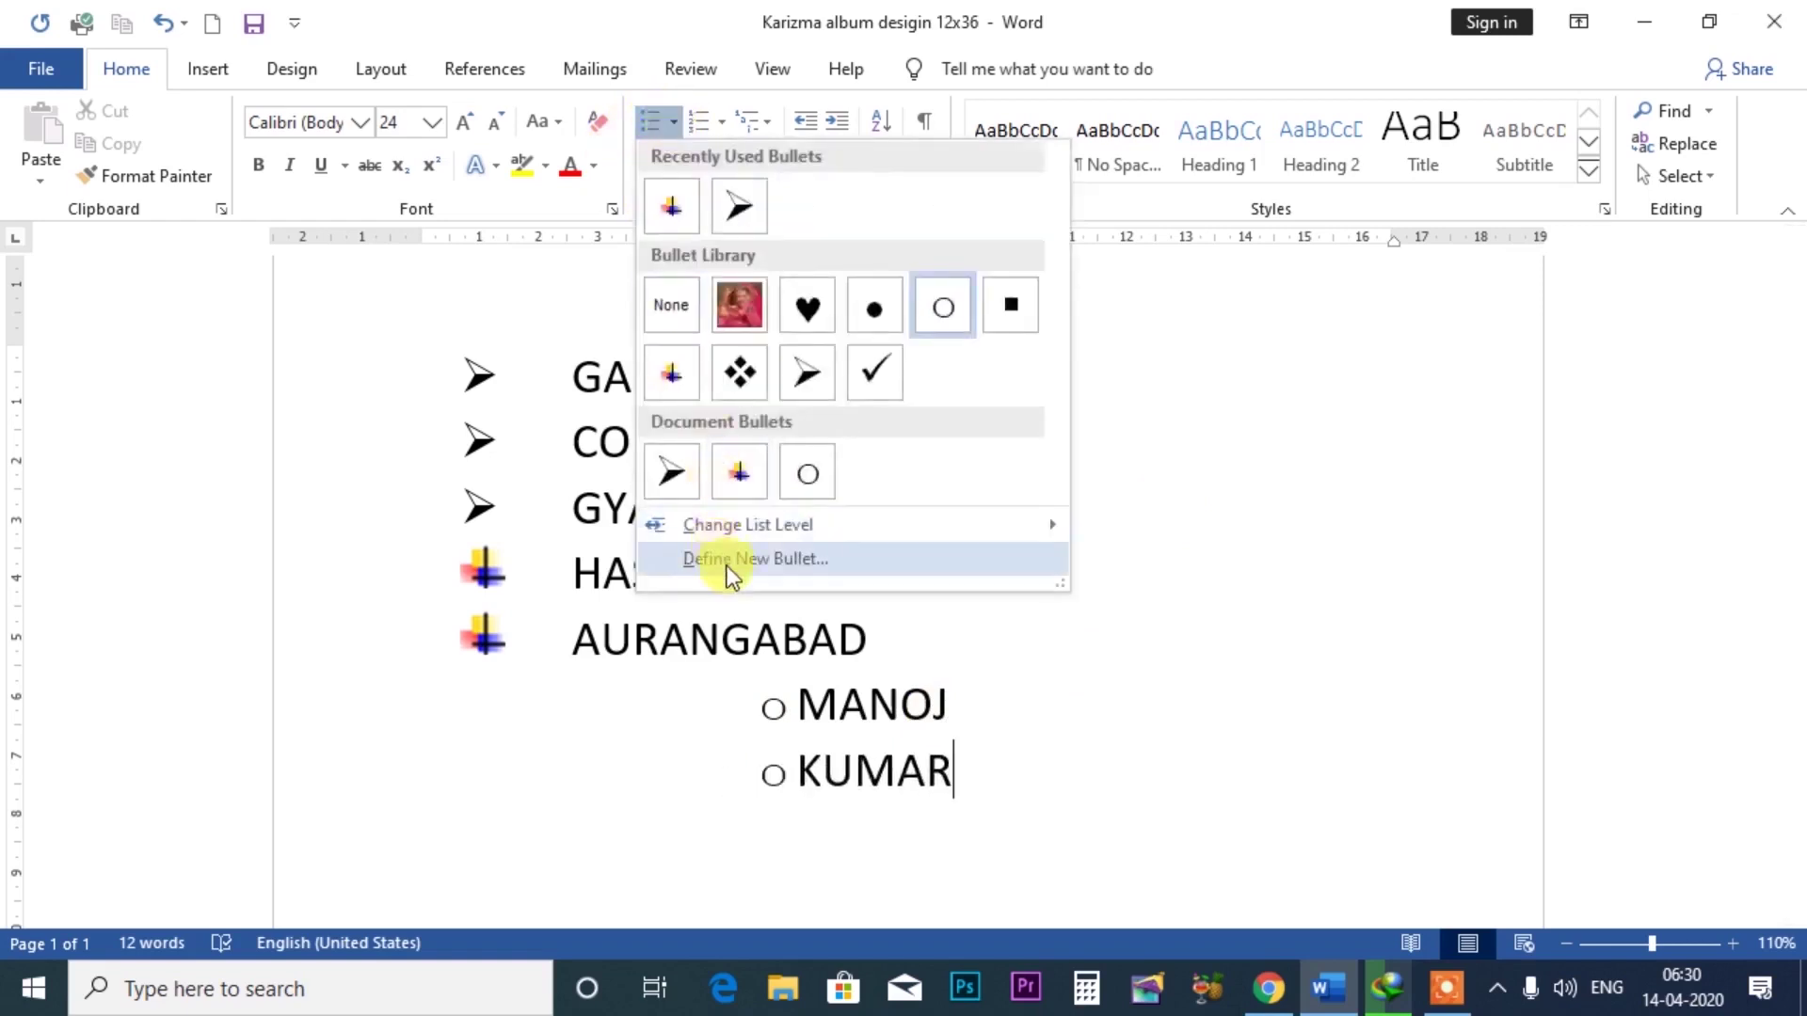
pyautogui.click(730, 558)
pyautogui.click(969, 311)
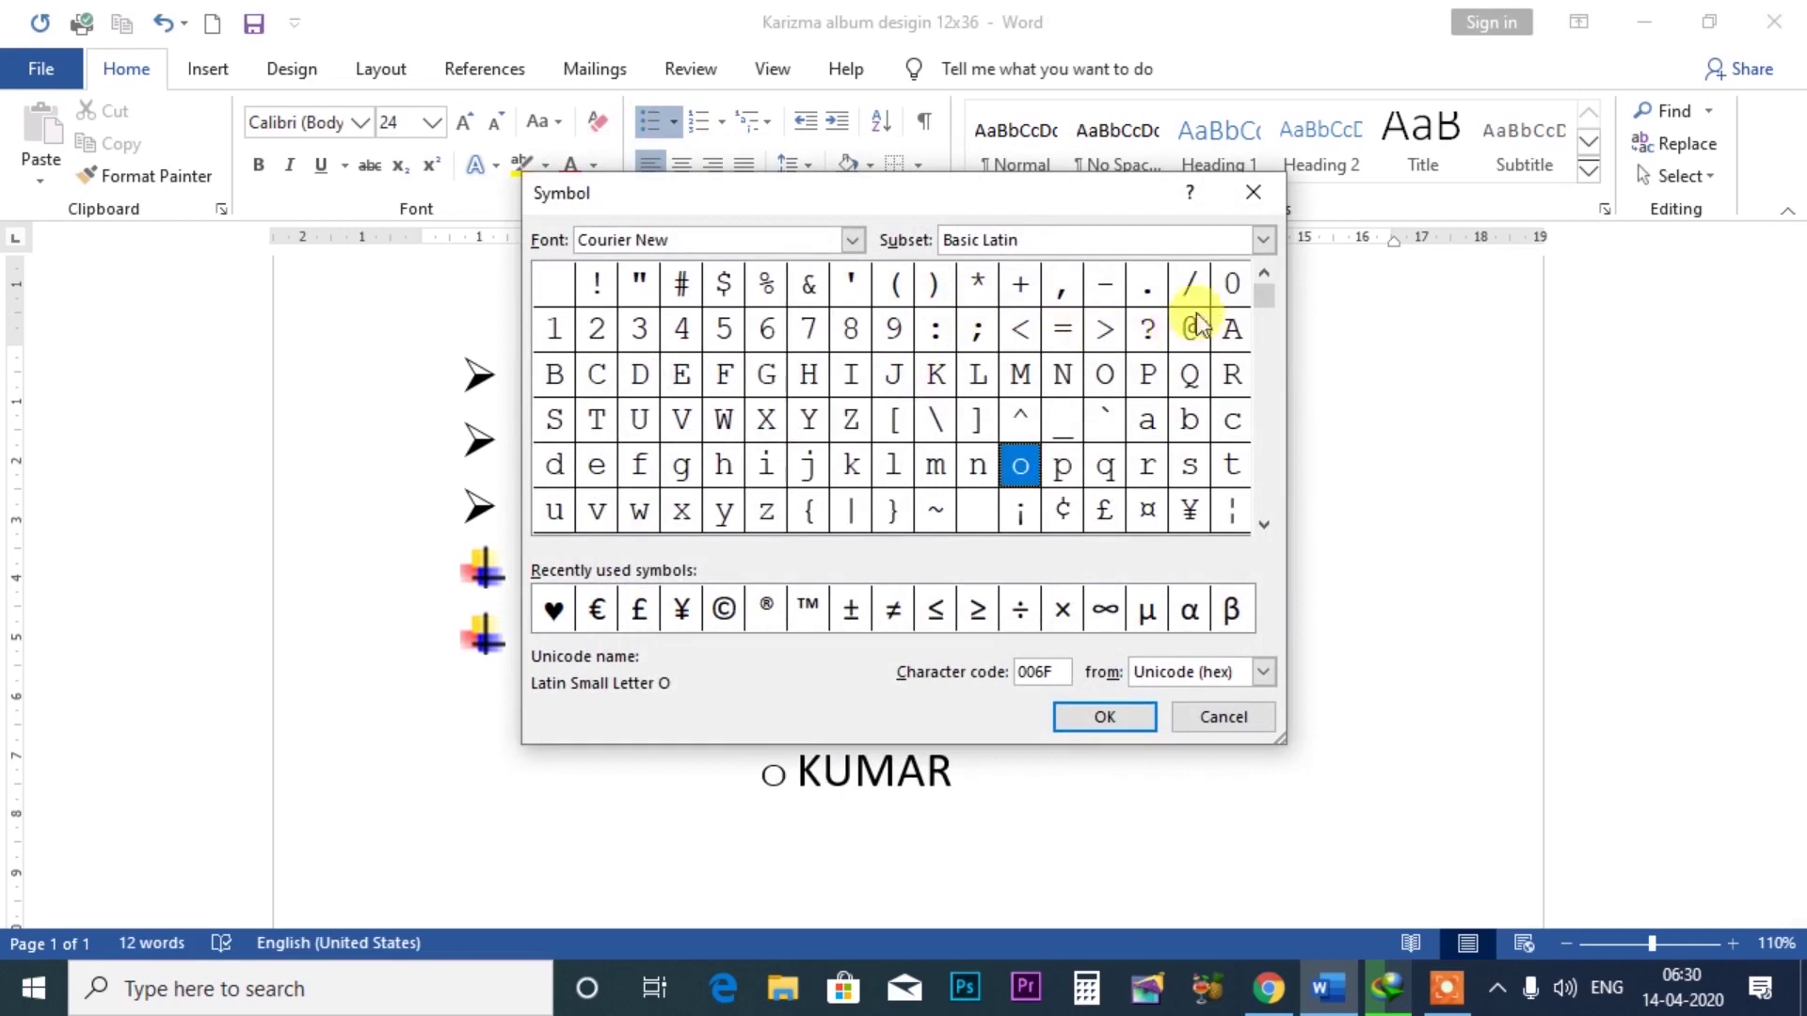
pyautogui.click(850, 241)
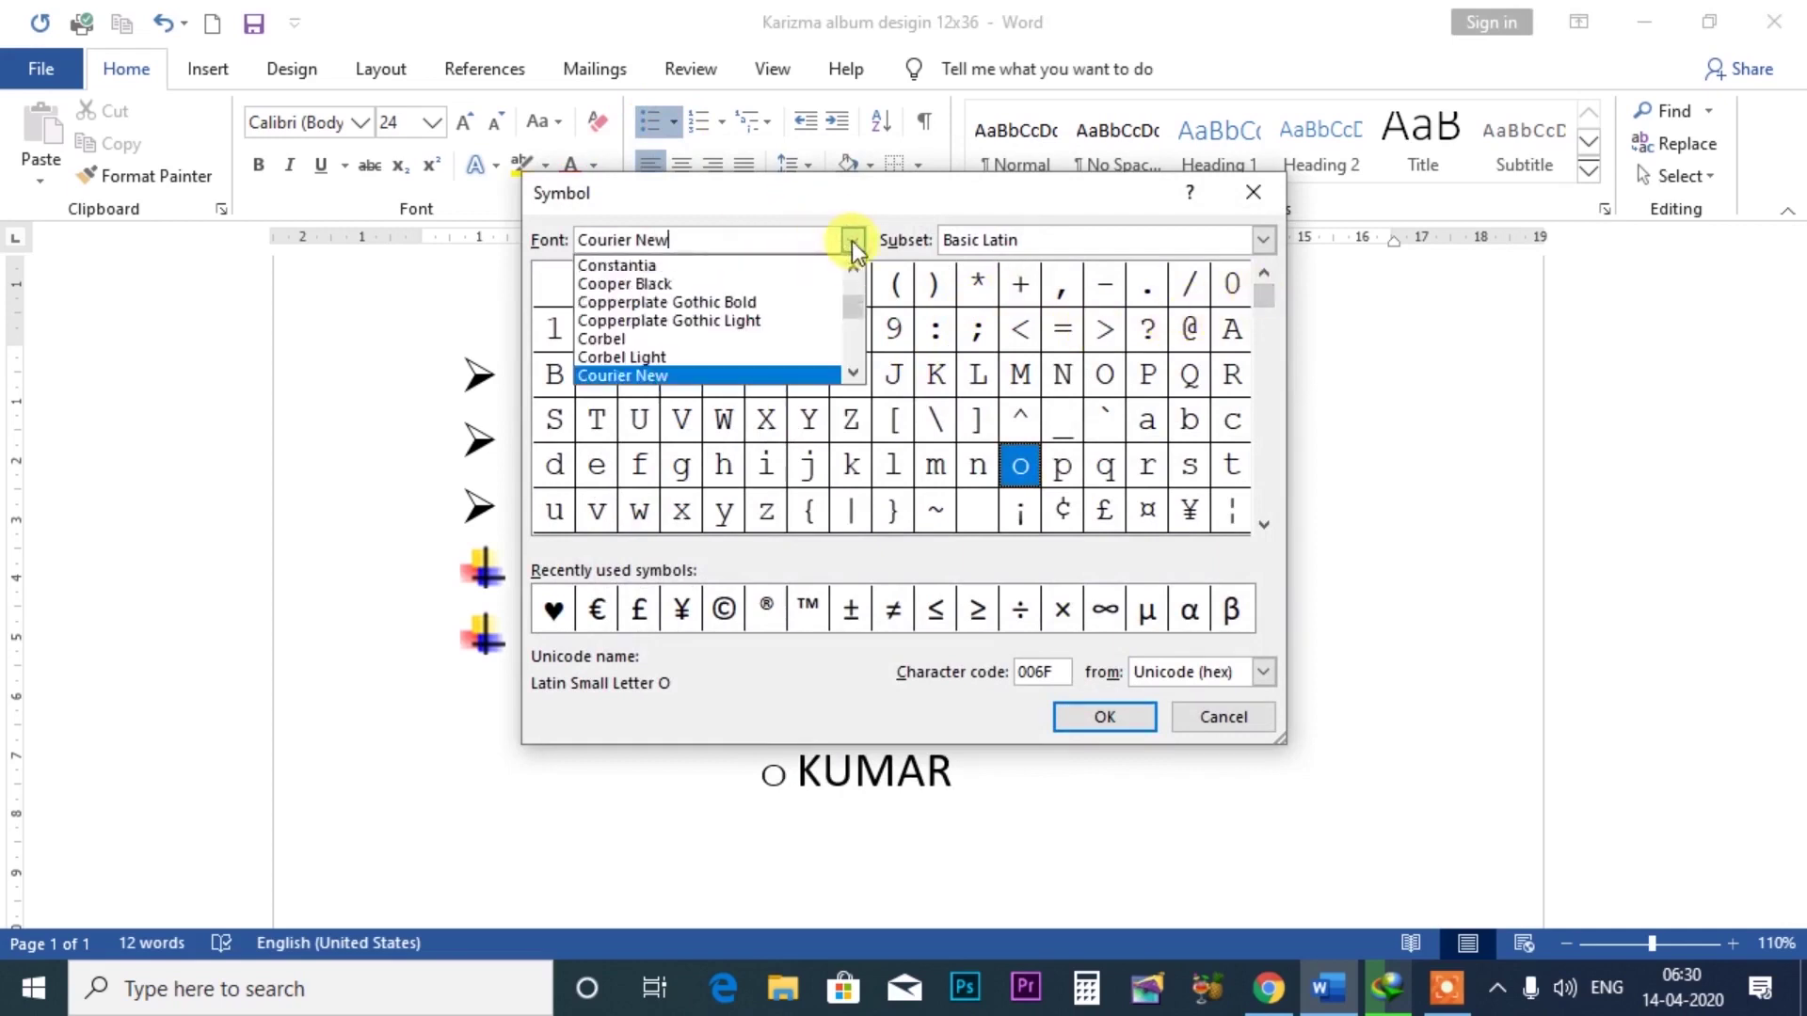
pyautogui.moveTo(852, 306); pyautogui.dragTo(855, 262)
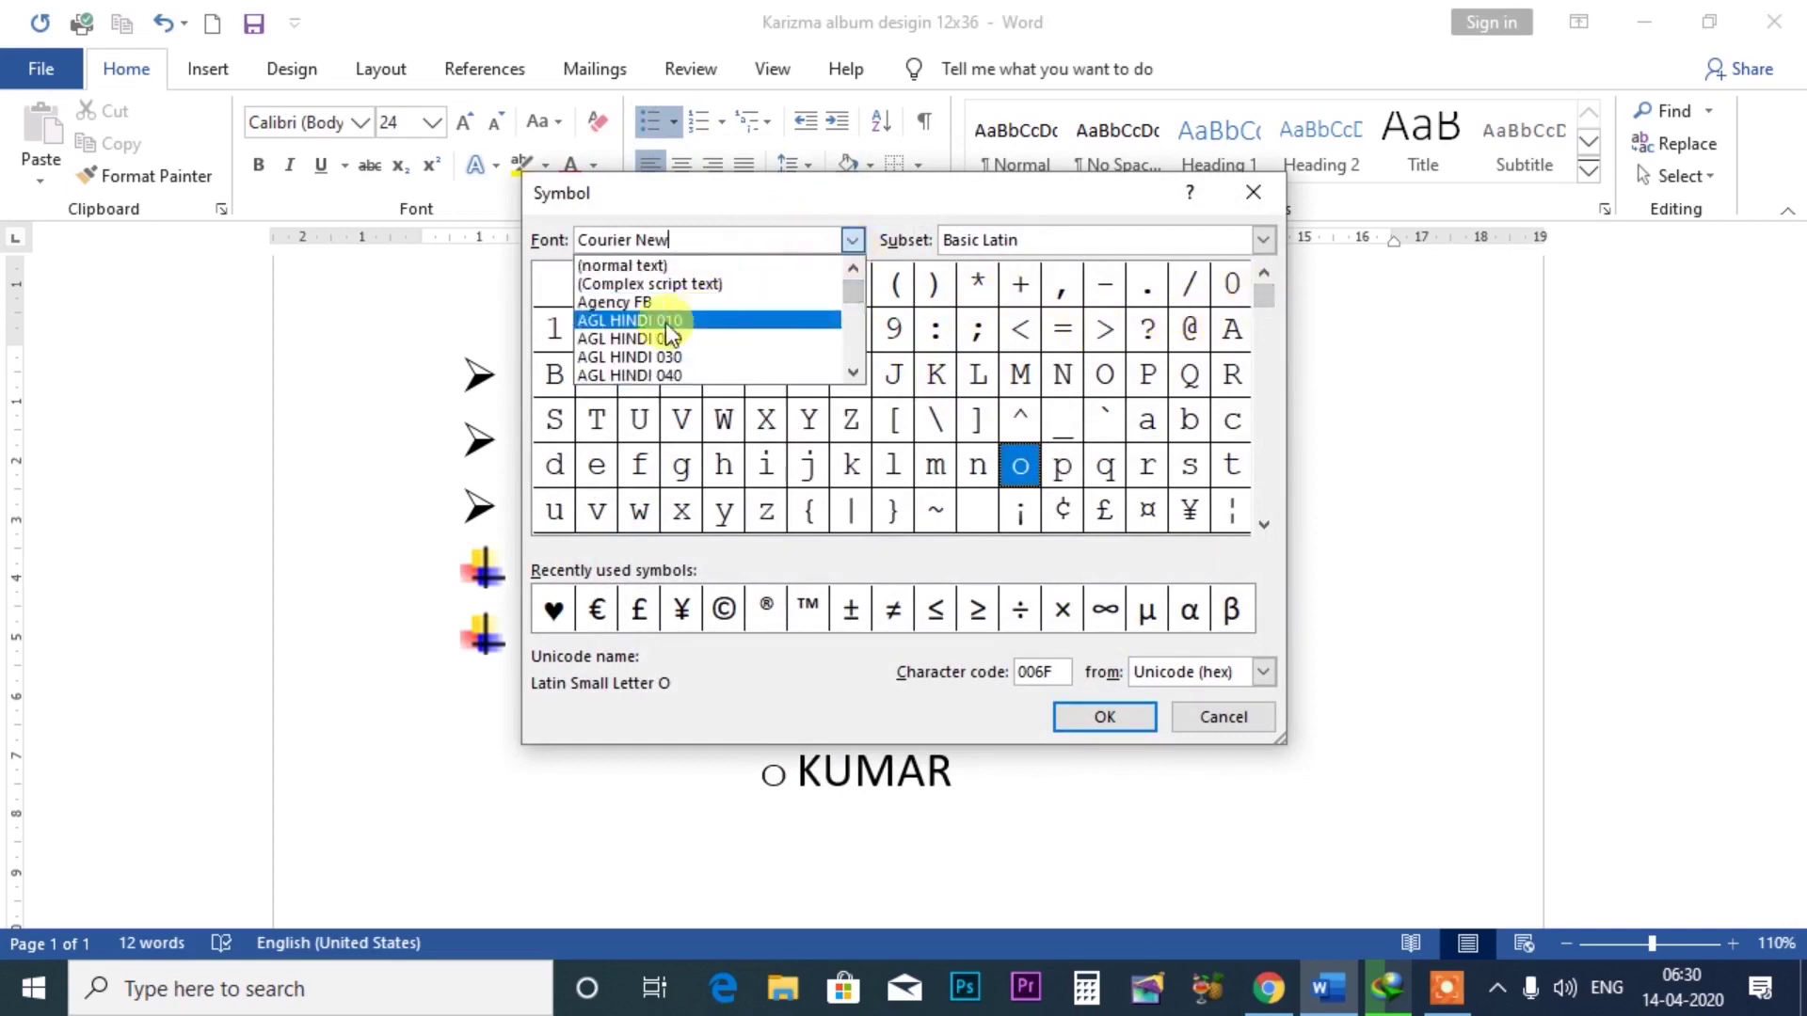
pyautogui.click(659, 320)
pyautogui.click(852, 243)
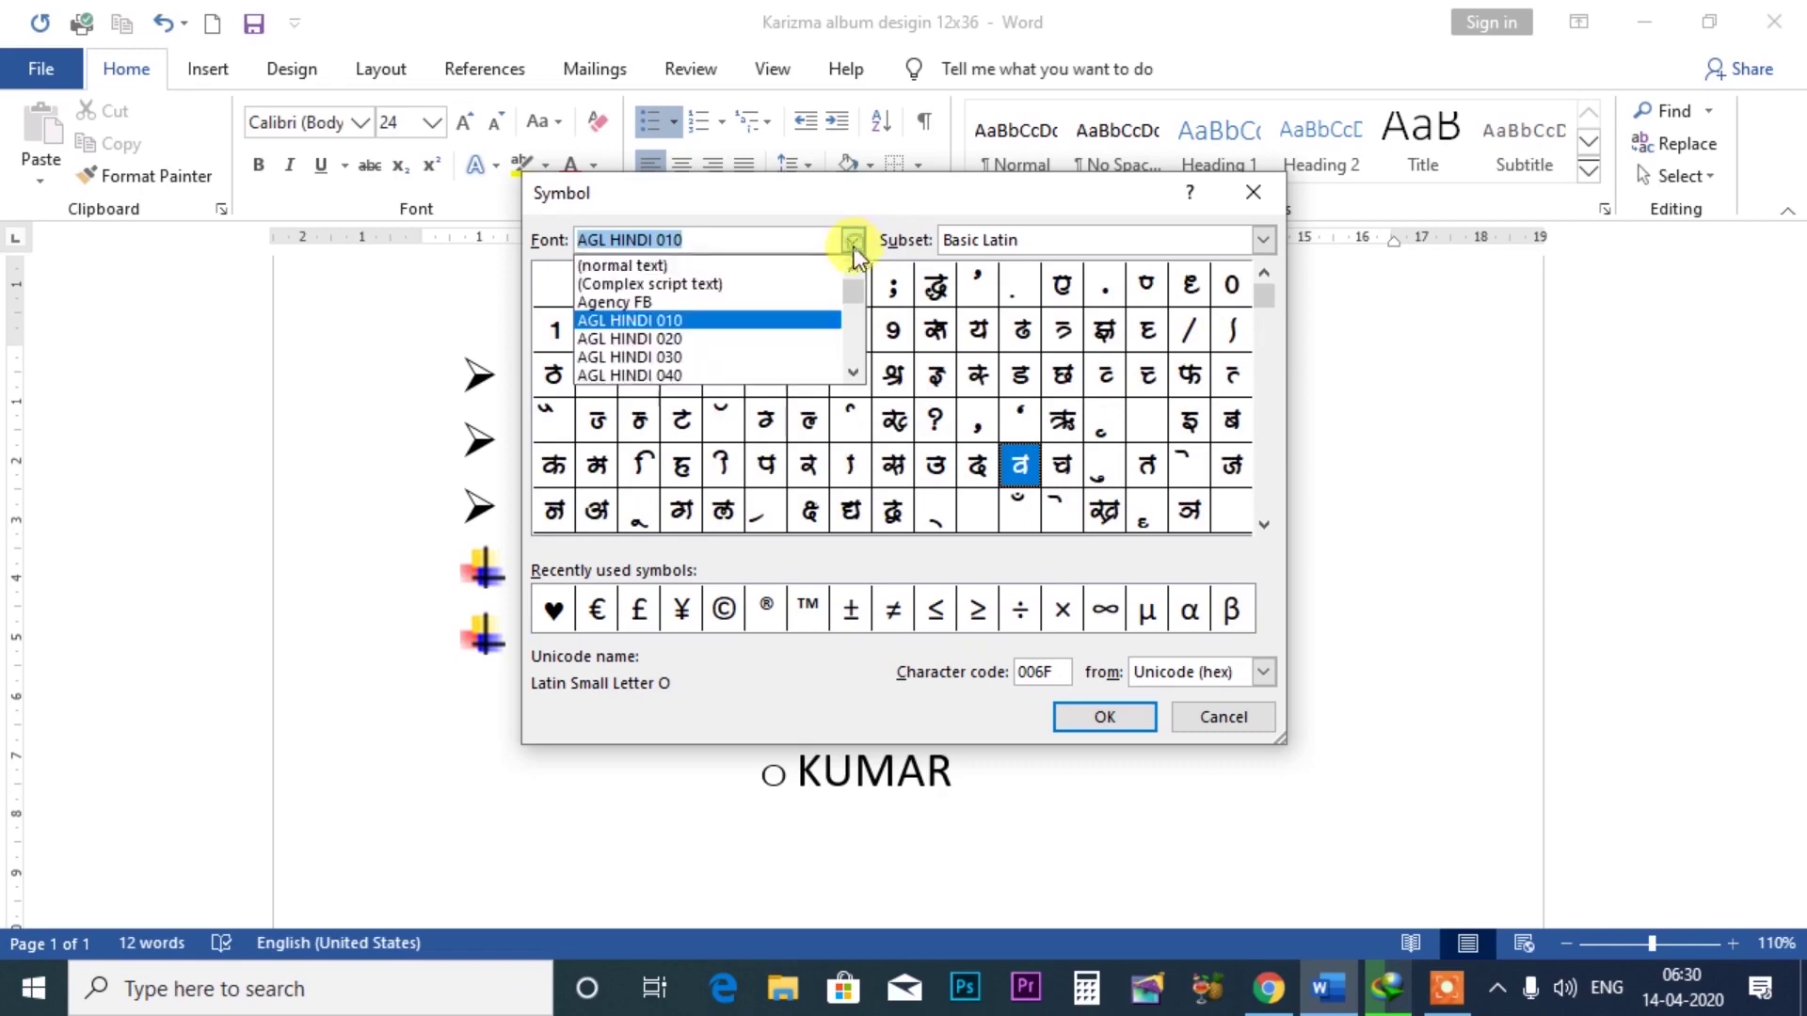
pyautogui.click(701, 335)
pyautogui.click(852, 243)
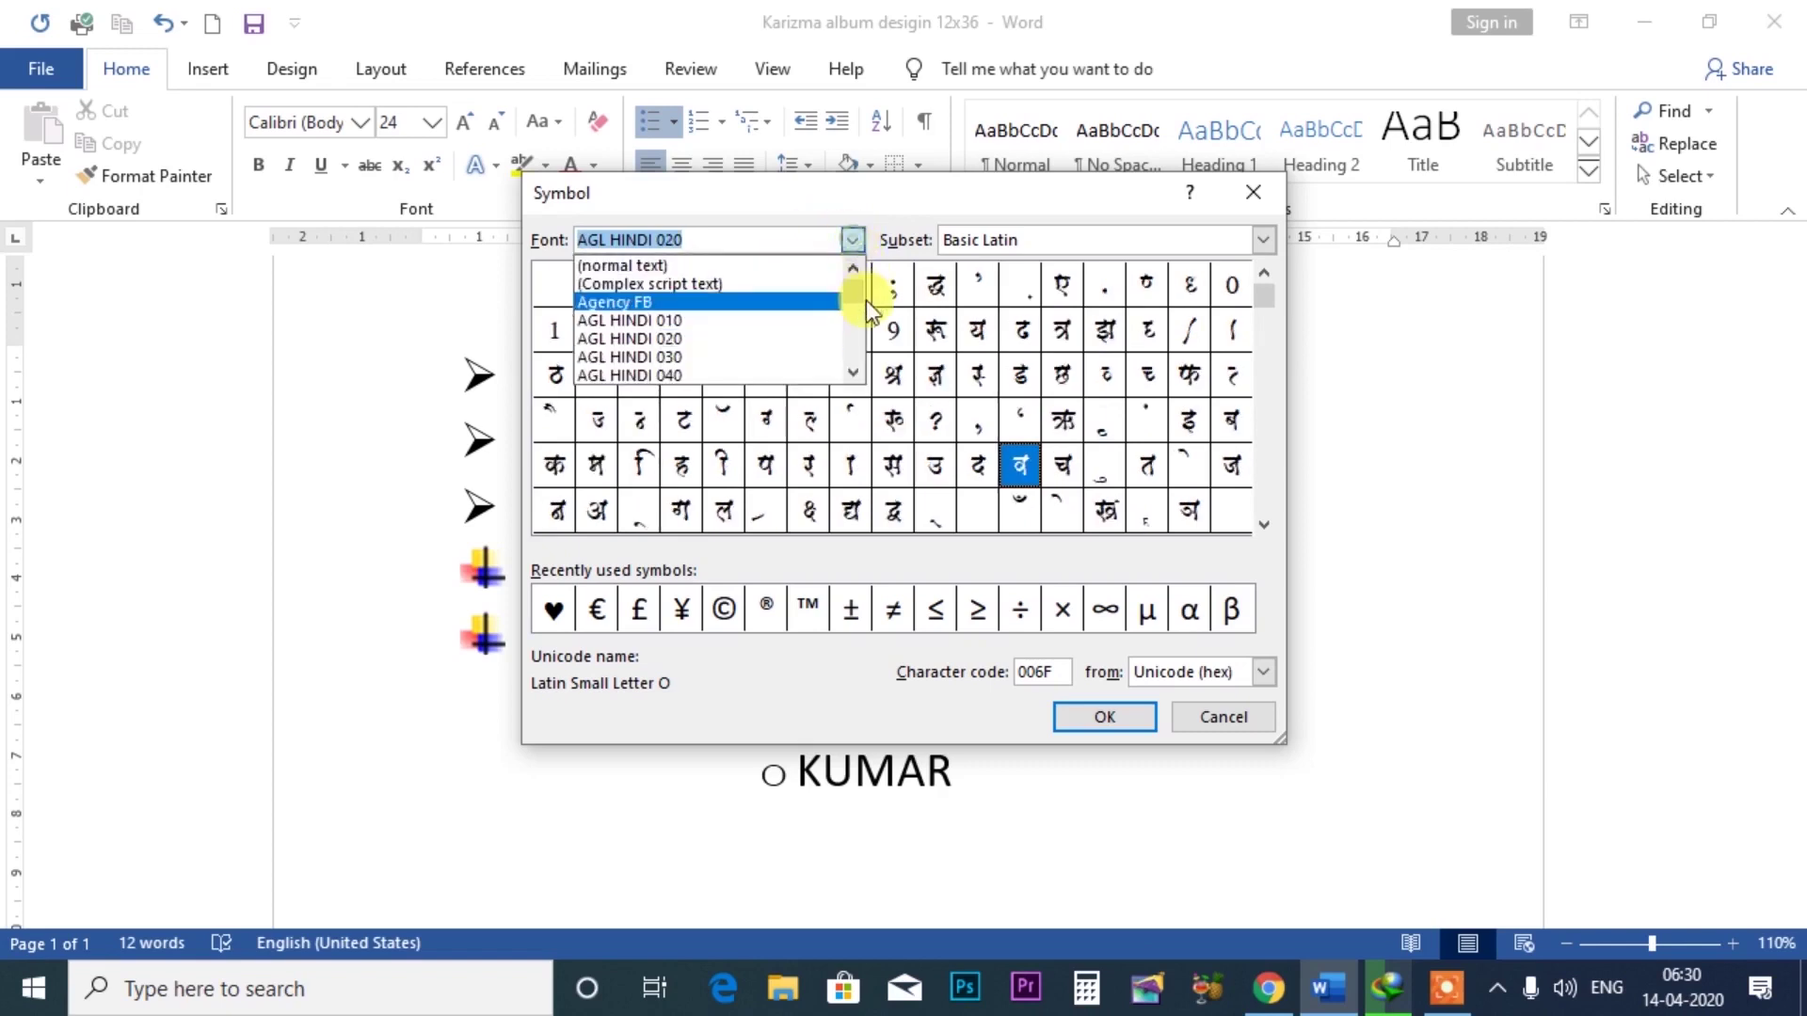
pyautogui.click(673, 267)
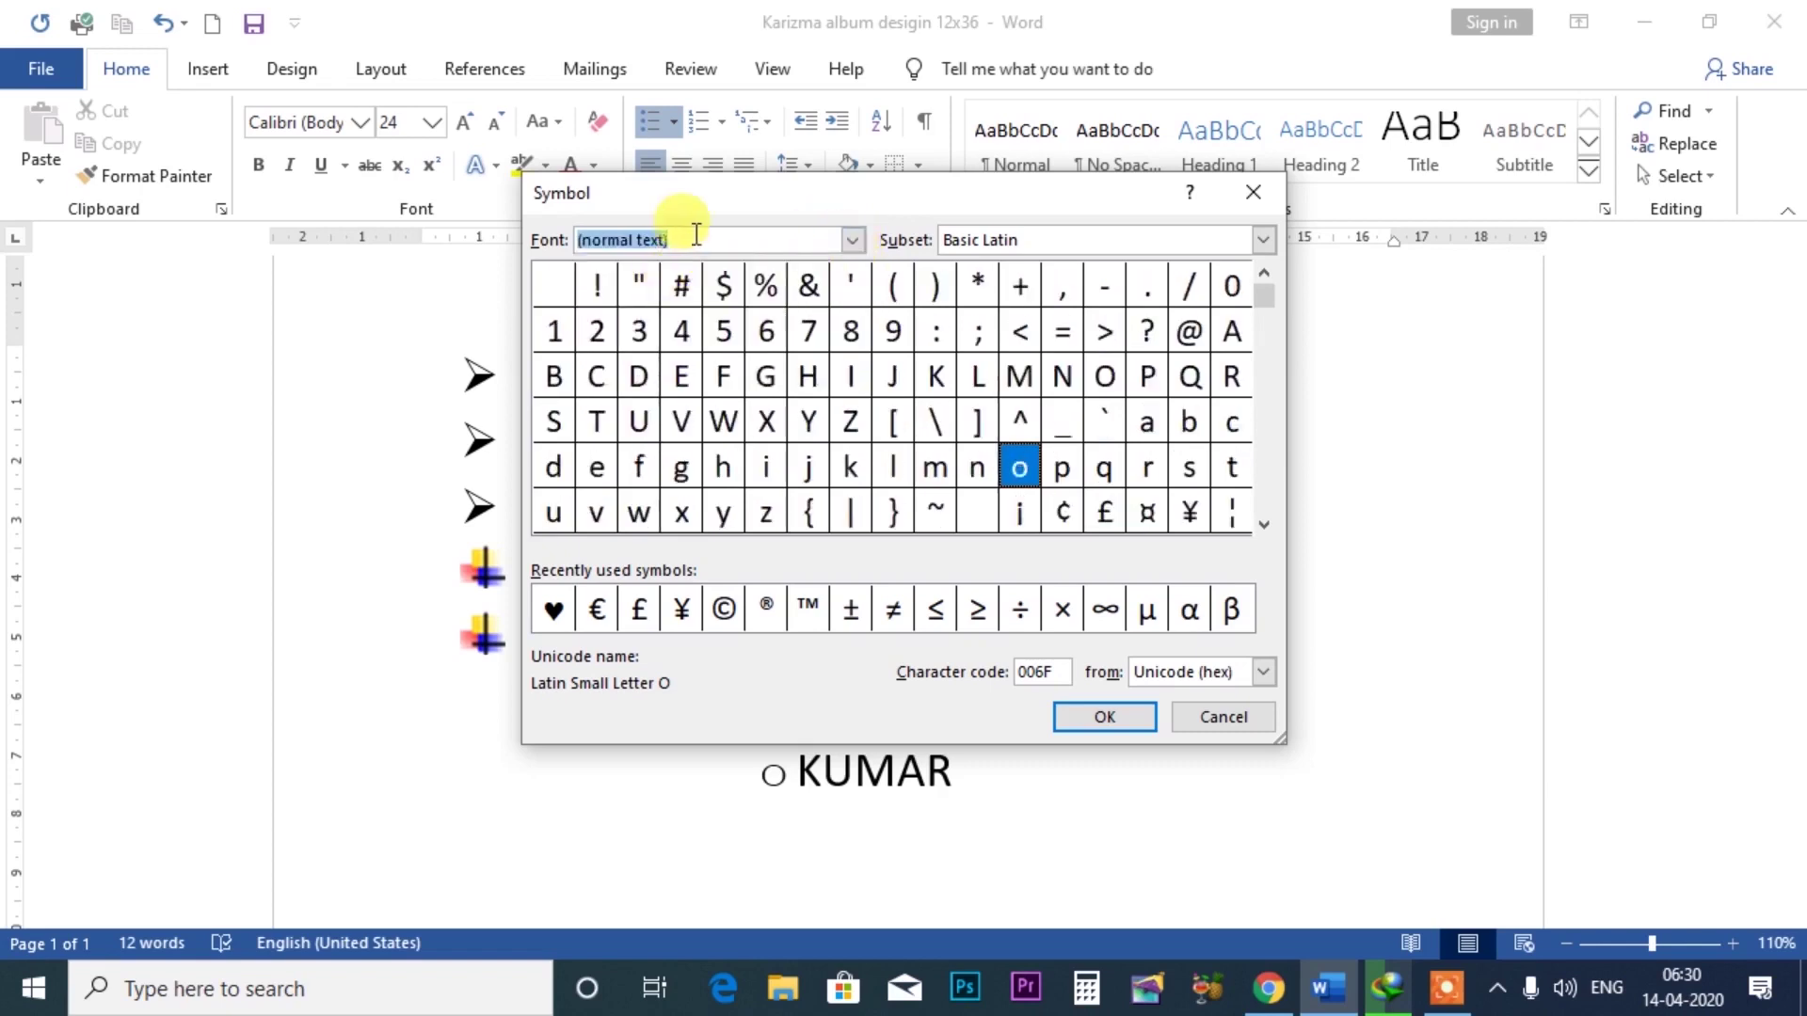
# - Pick the @ sign from Complex script text as the bullet for MANOJ and KUMAR
pyautogui.click(853, 240)
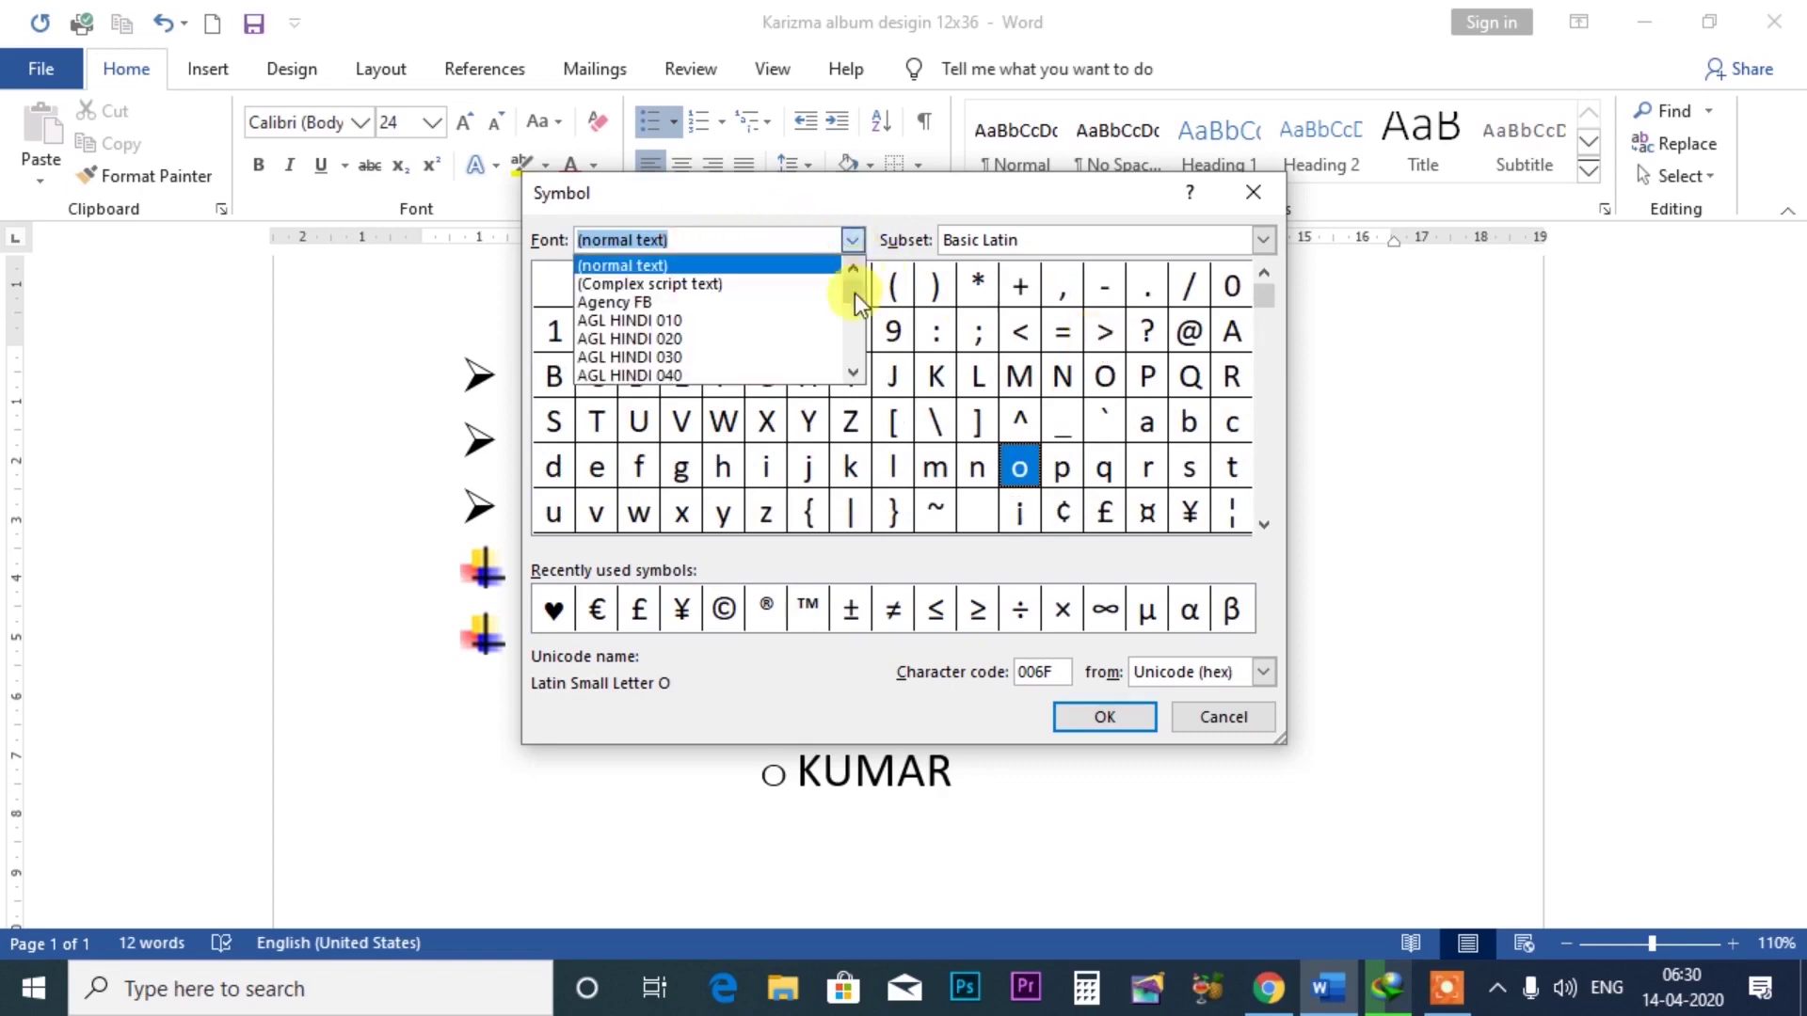
pyautogui.moveTo(855, 289); pyautogui.dragTo(854, 352)
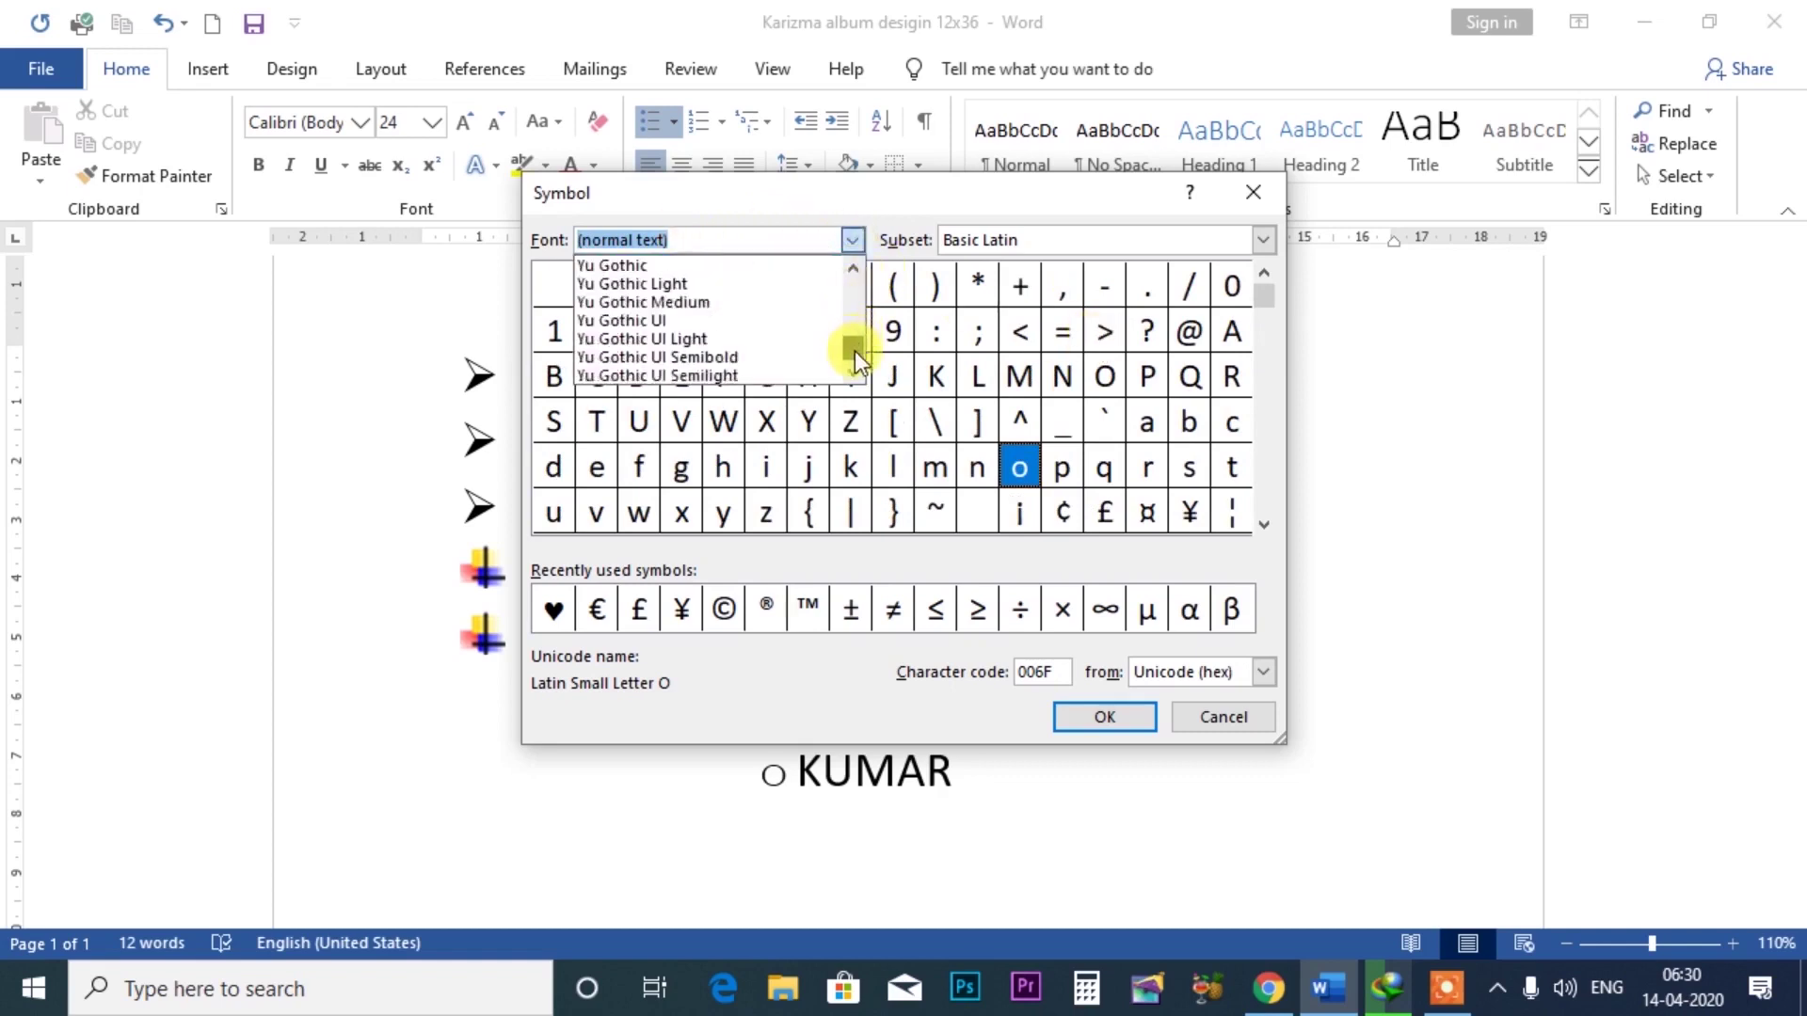
pyautogui.moveTo(855, 365); pyautogui.dragTo(856, 269)
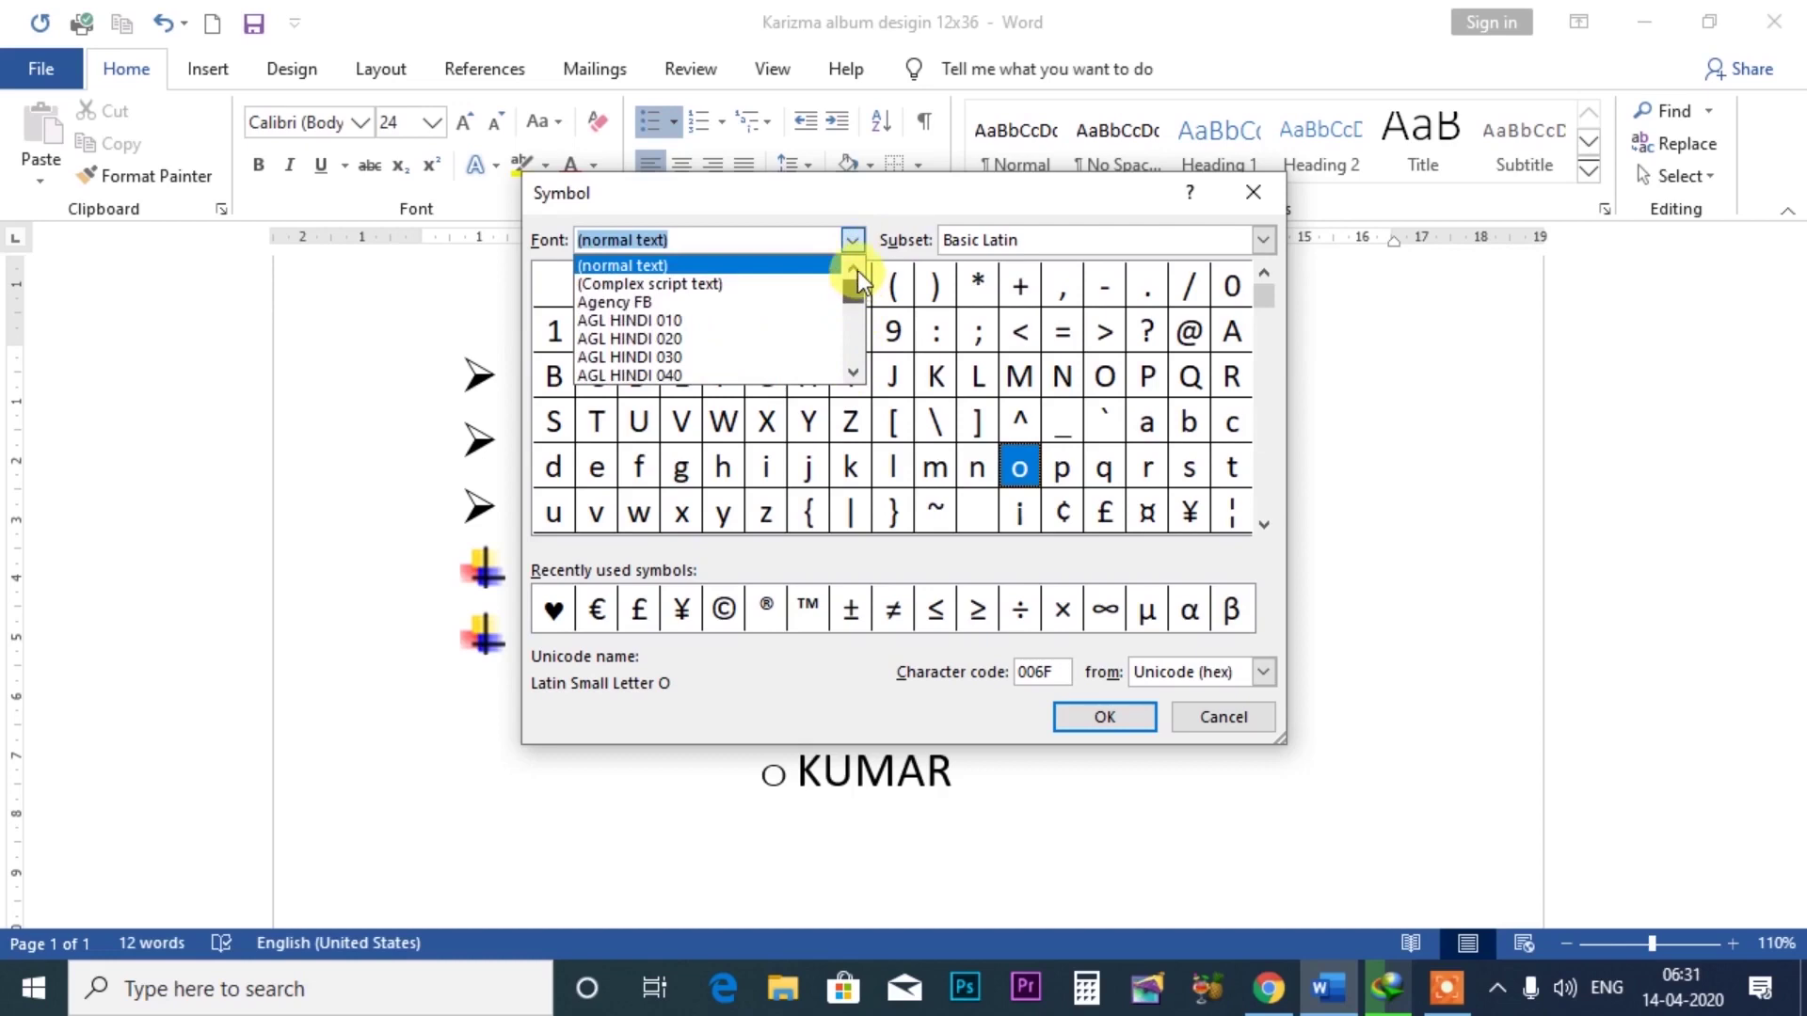
pyautogui.click(713, 286)
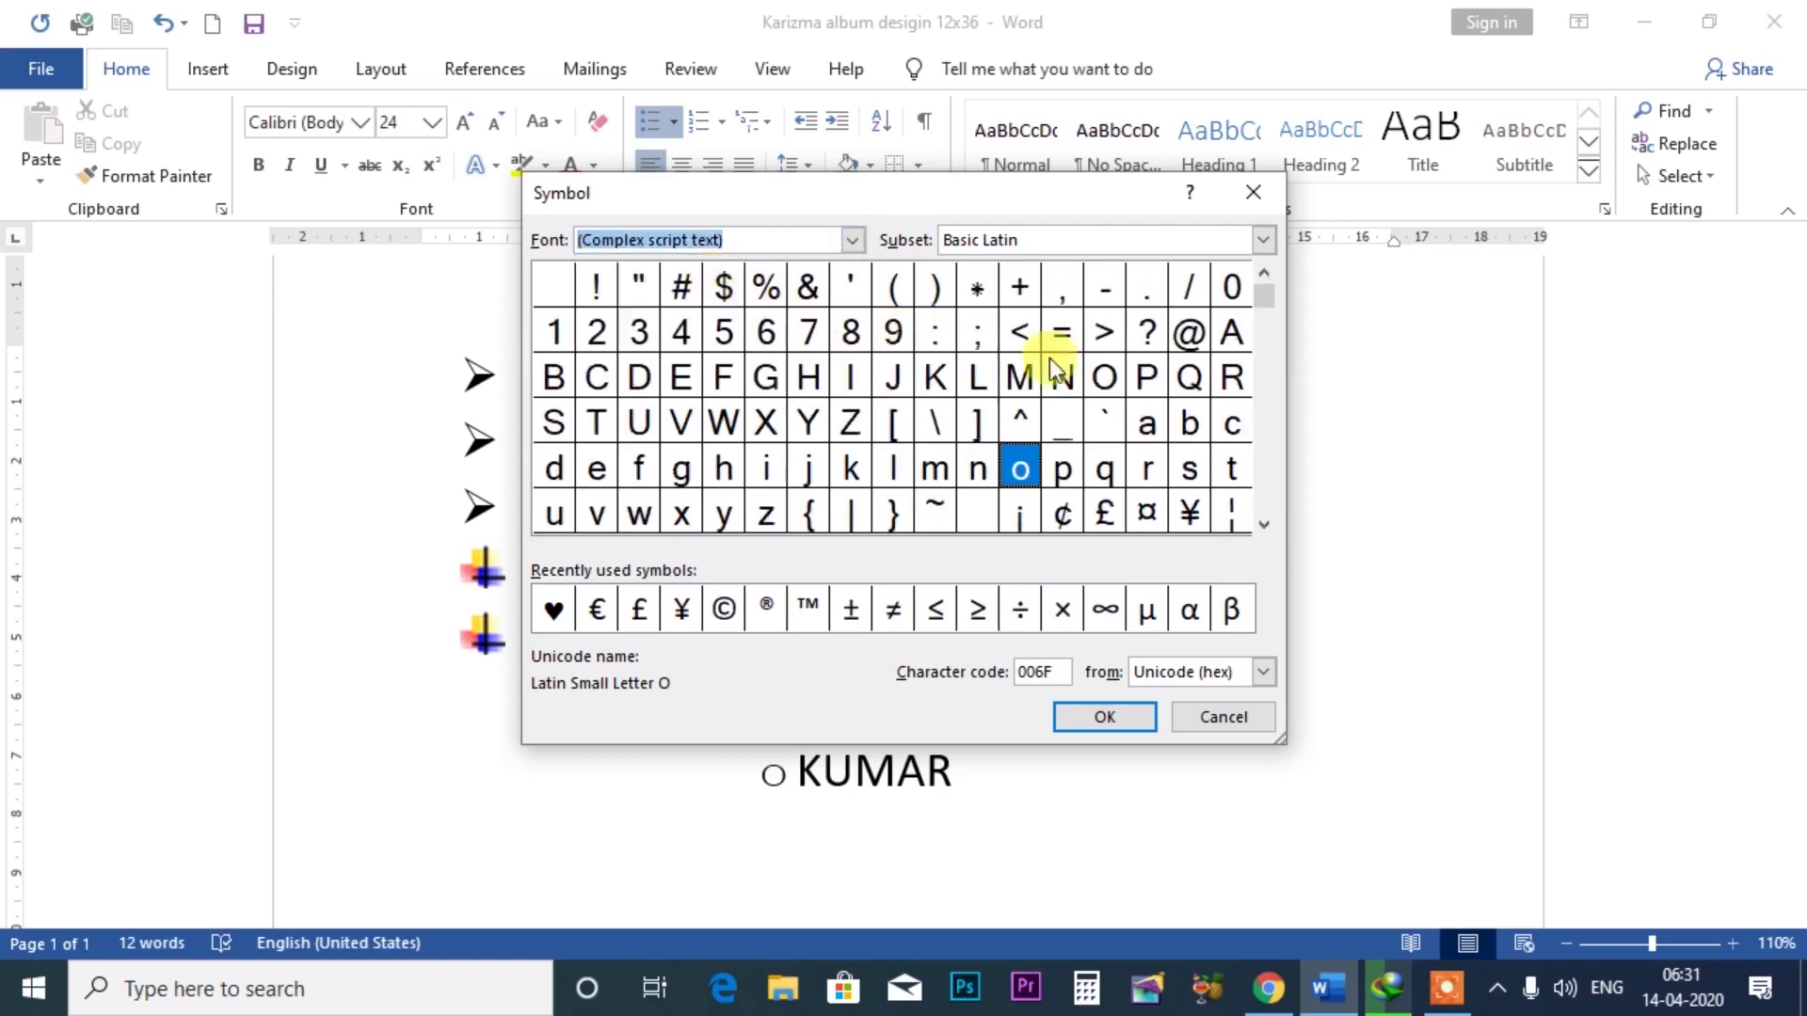
pyautogui.click(1178, 337)
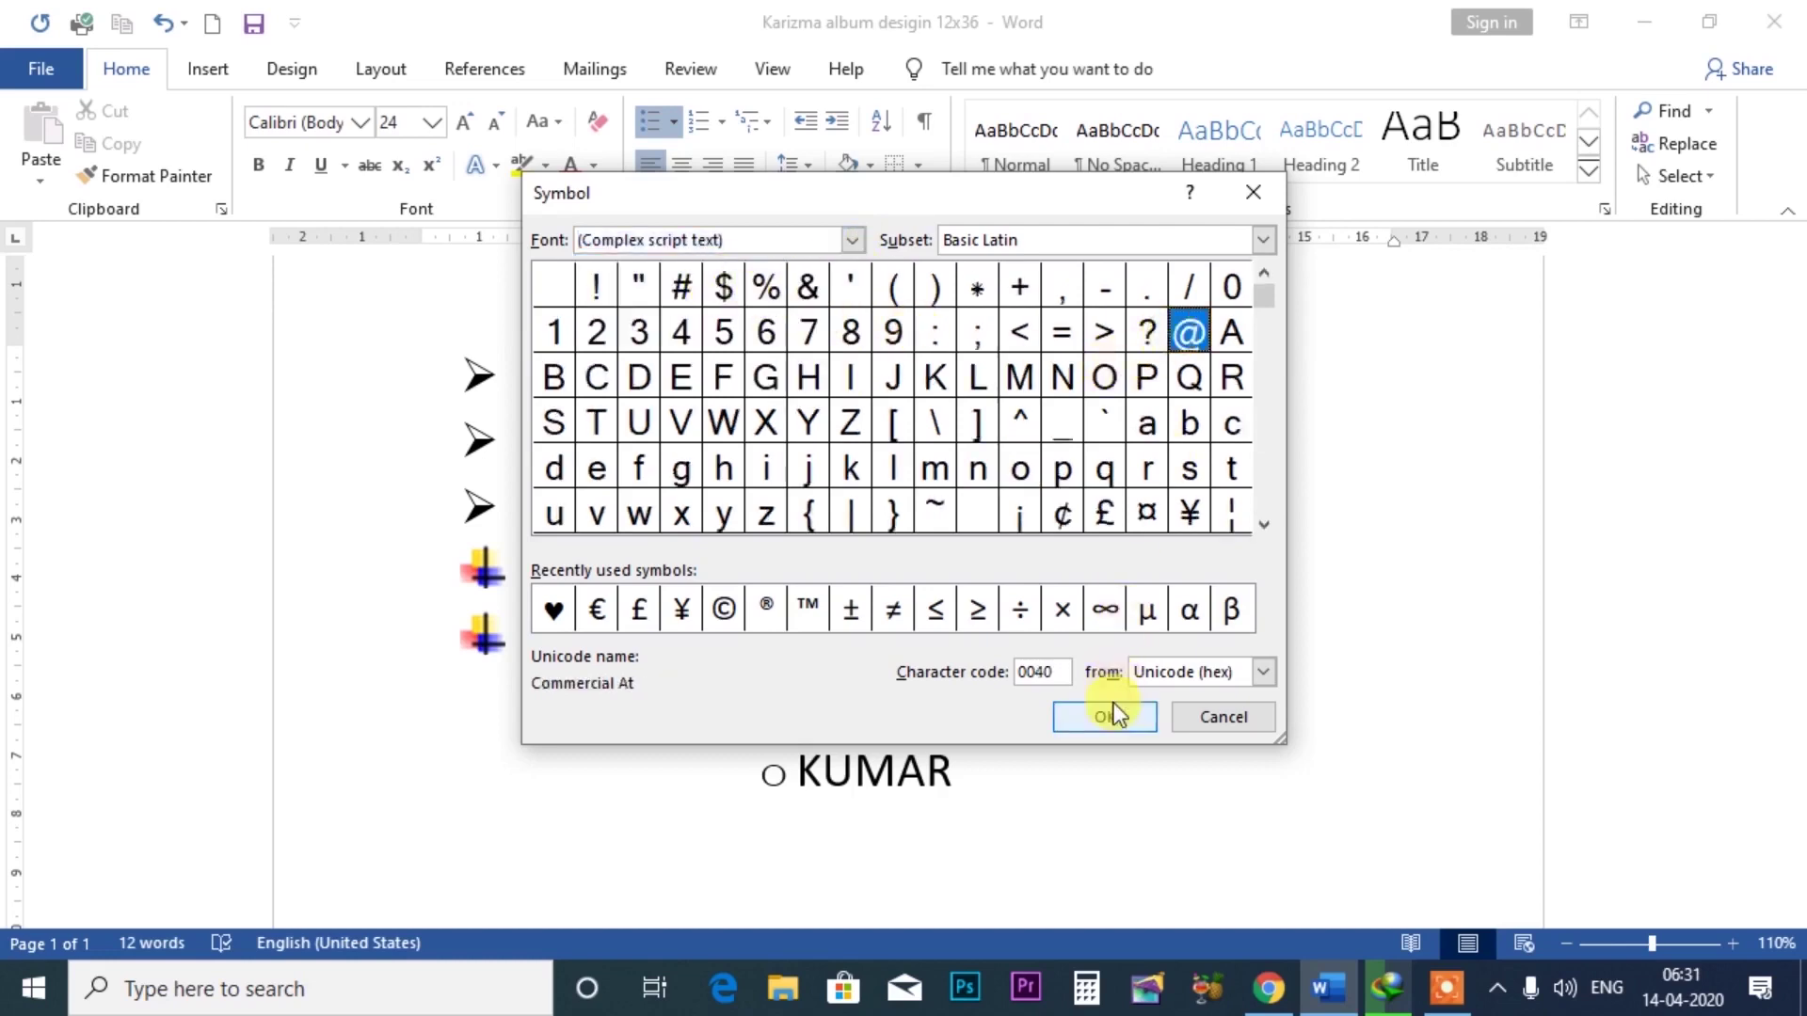
pyautogui.click(1105, 715)
pyautogui.click(1093, 697)
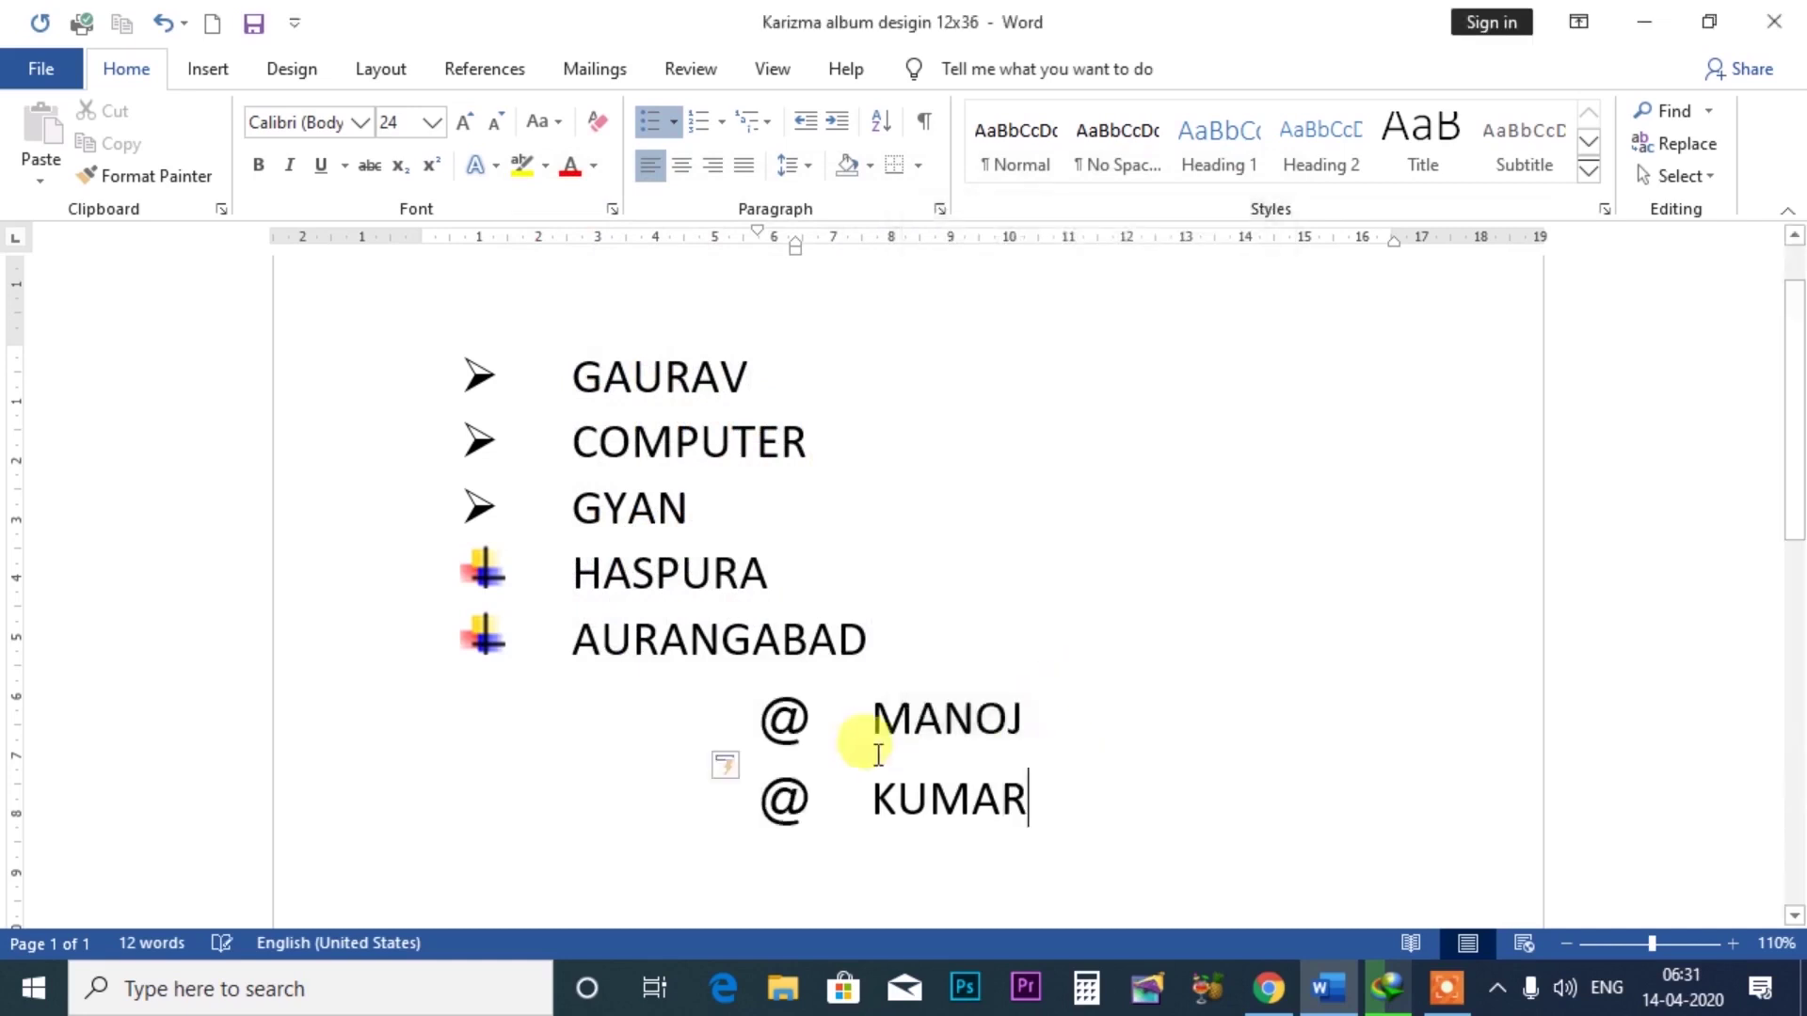
# - Define a Wingdings 2 pointing-hand symbol as the bullet for MANOJ and KUMAR
pyautogui.click(676, 126)
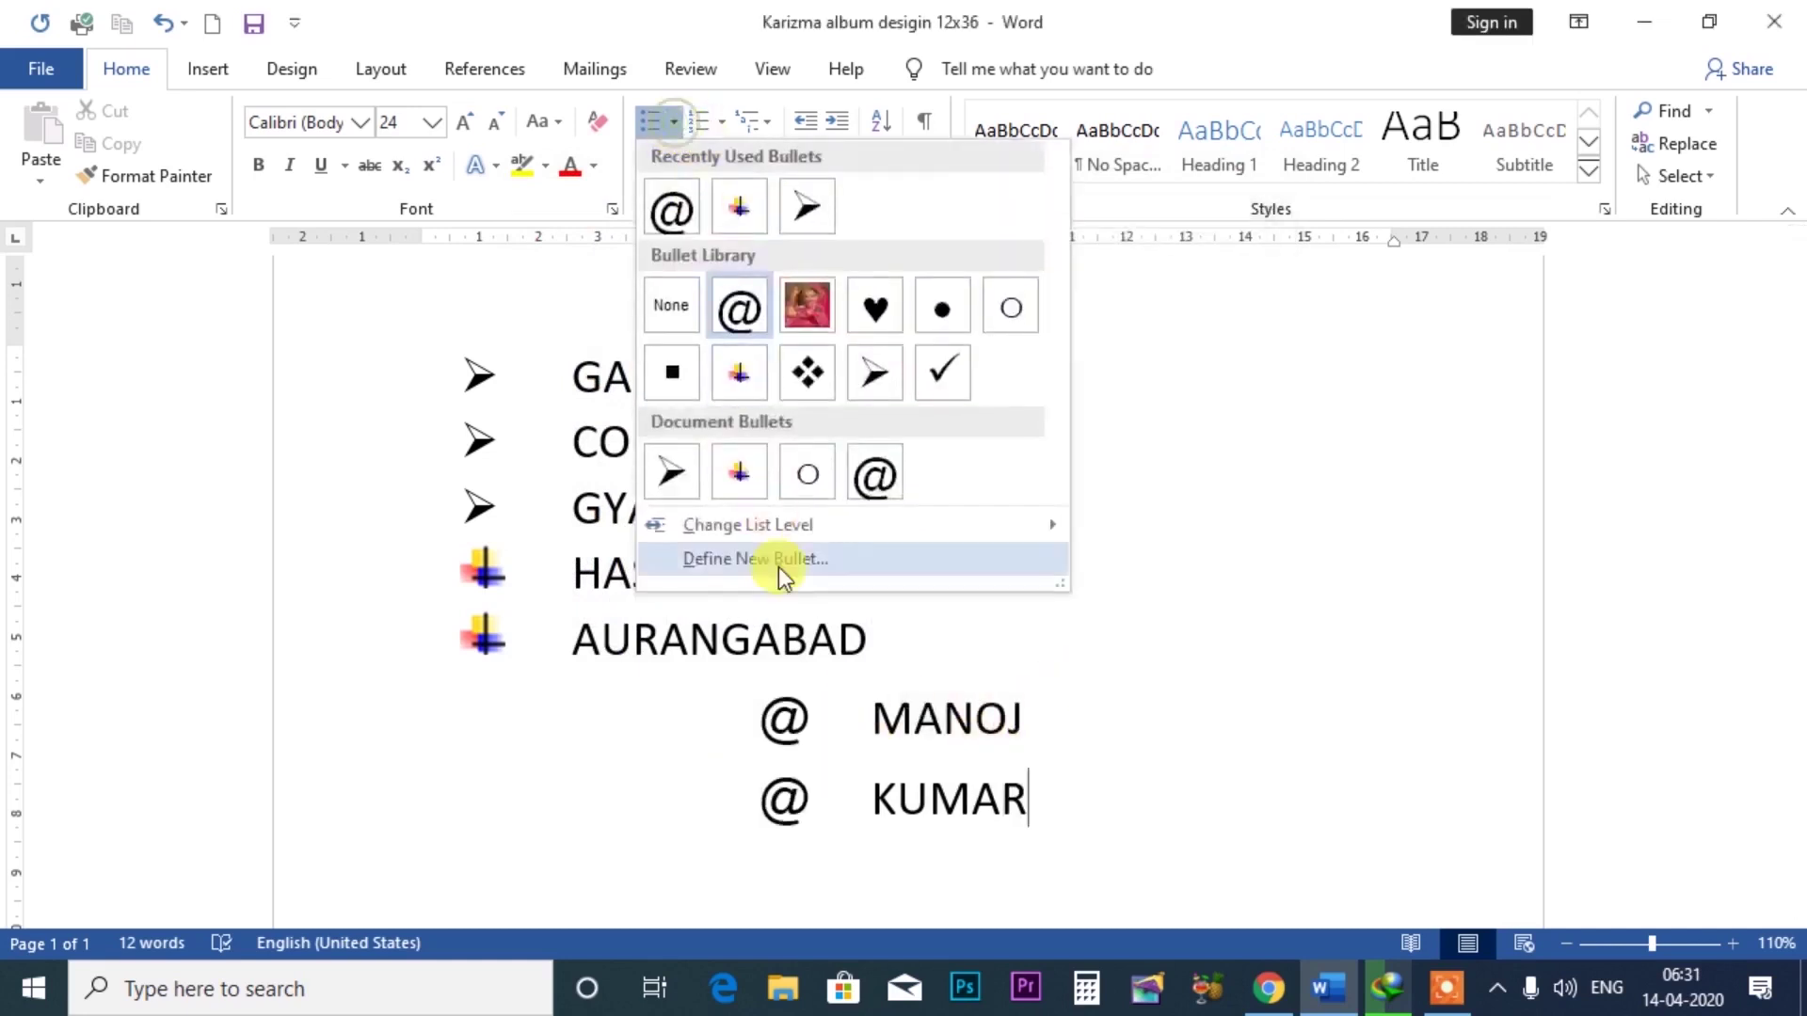
pyautogui.click(753, 560)
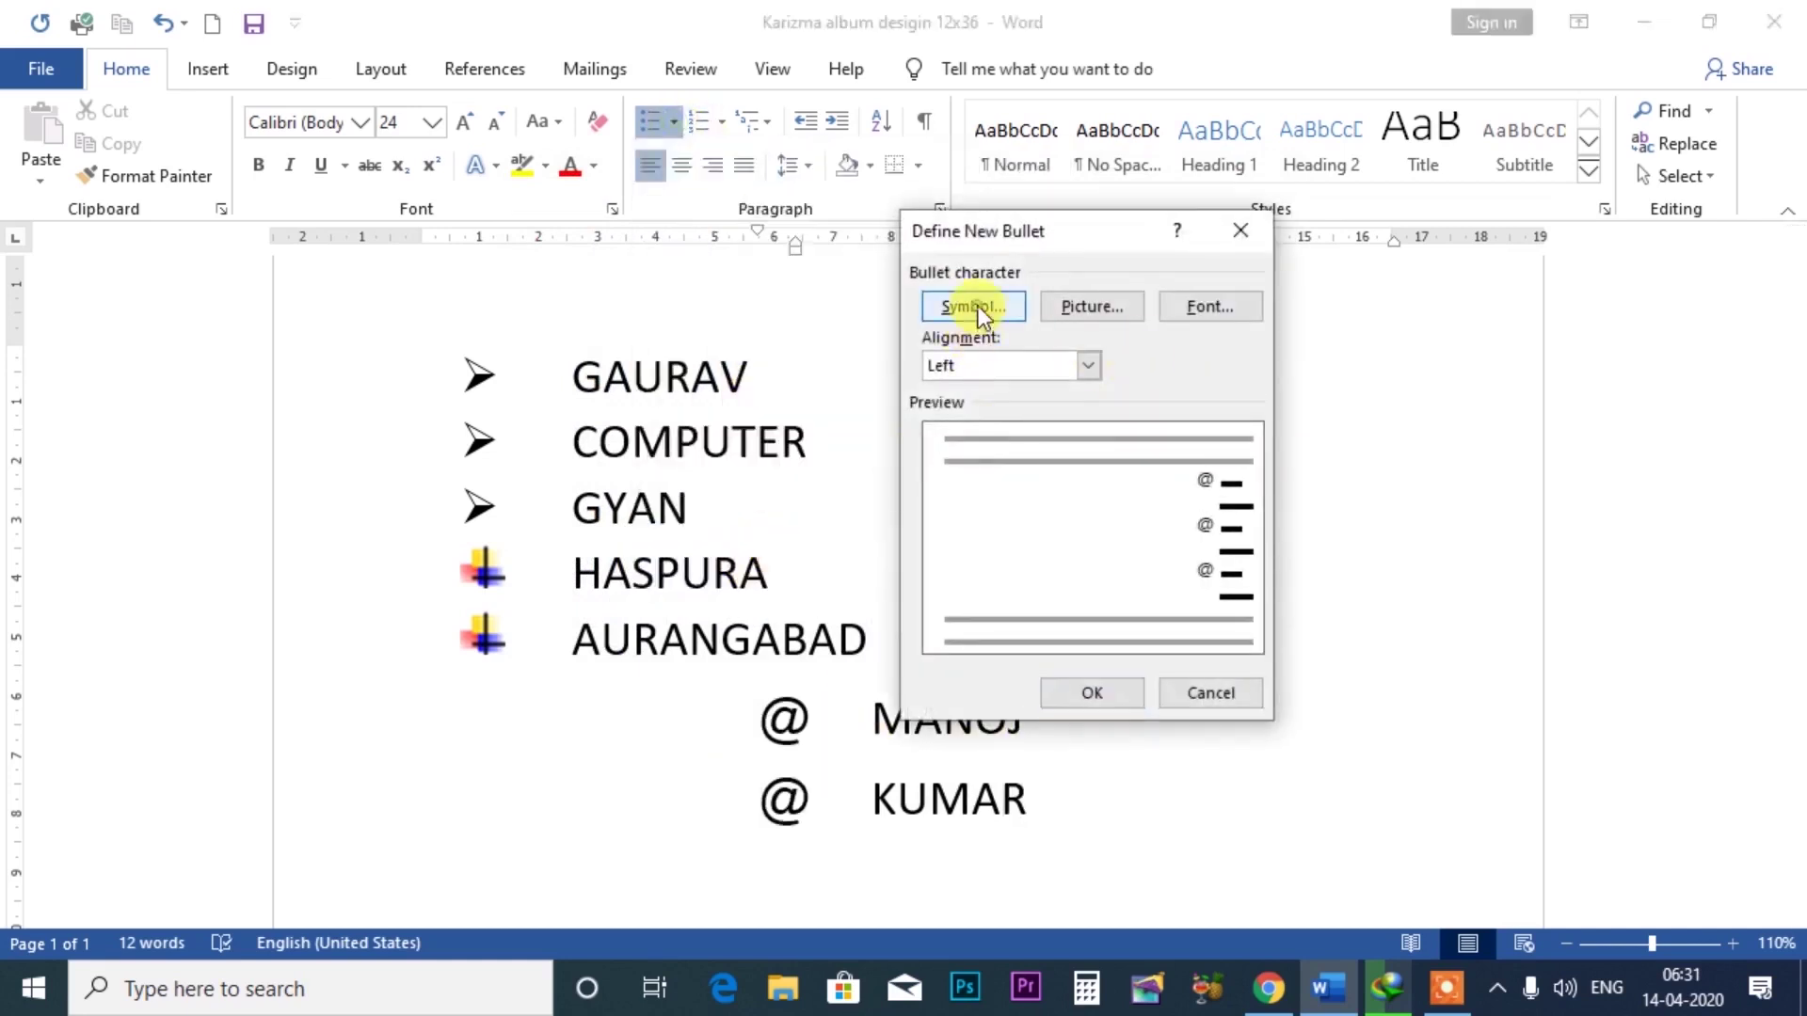
pyautogui.click(977, 307)
pyautogui.moveTo(1263, 301); pyautogui.dragTo(1258, 463)
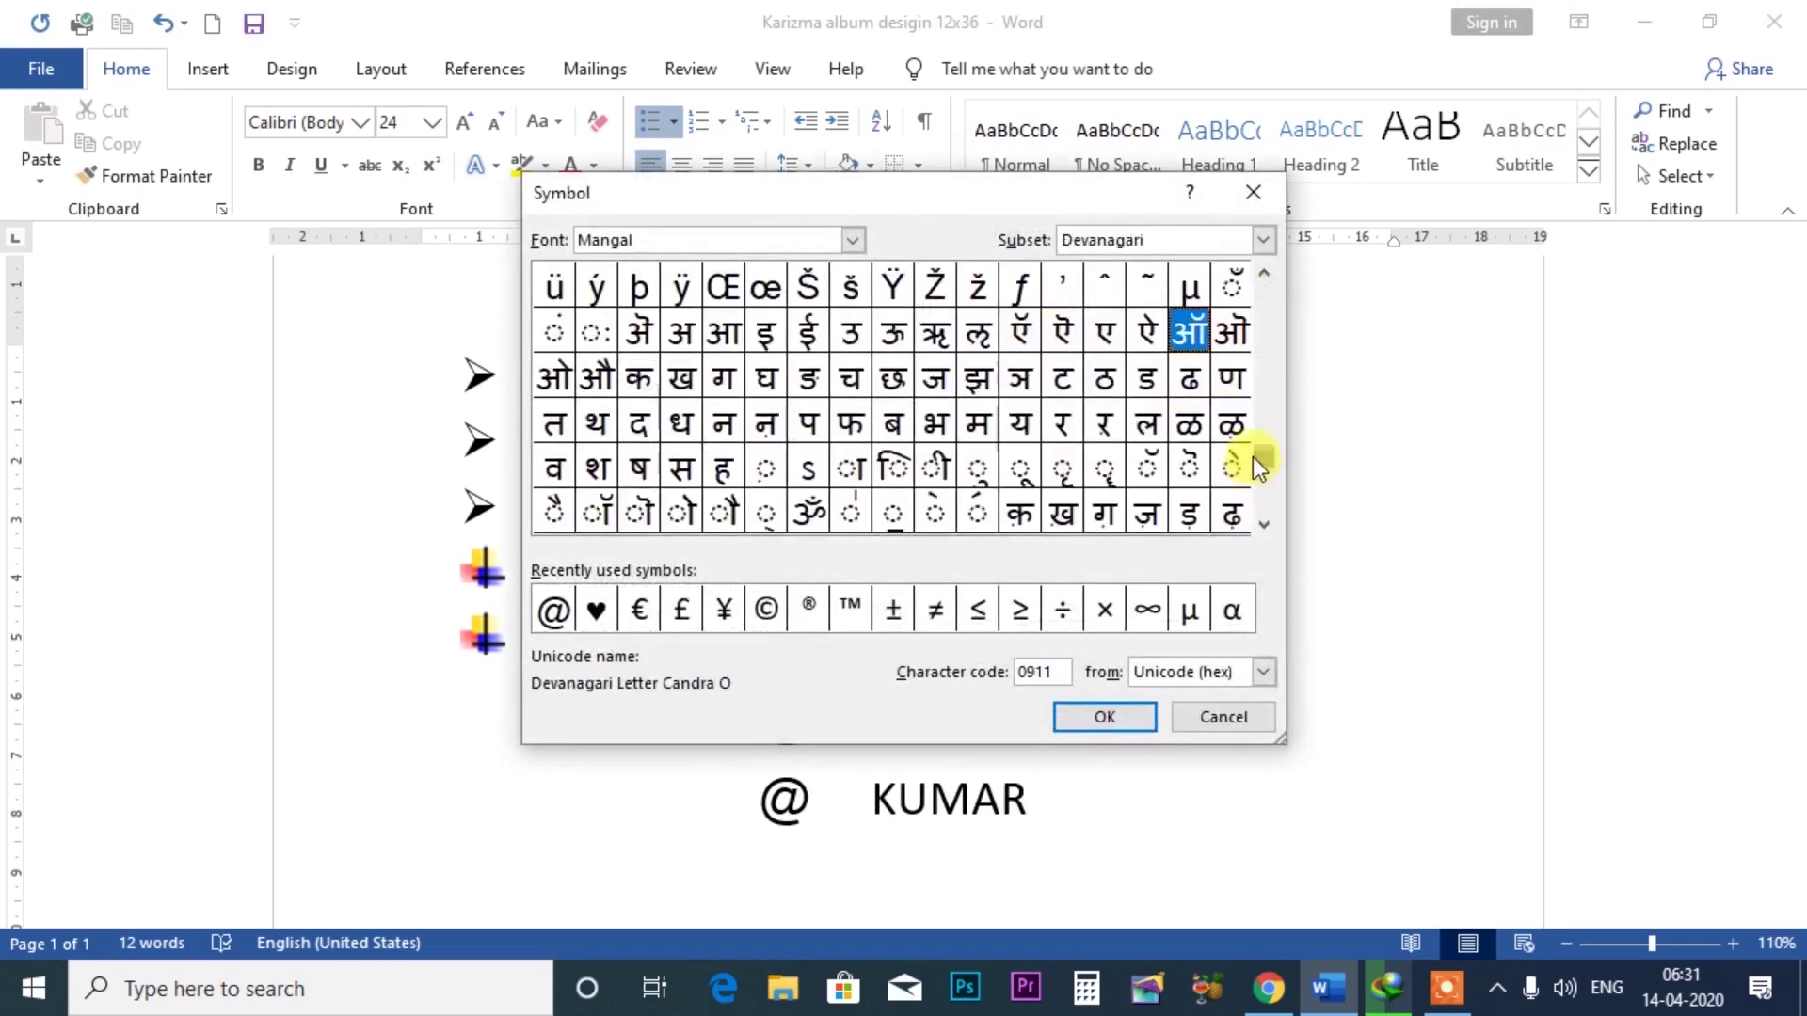
pyautogui.moveTo(1263, 506); pyautogui.dragTo(1262, 275)
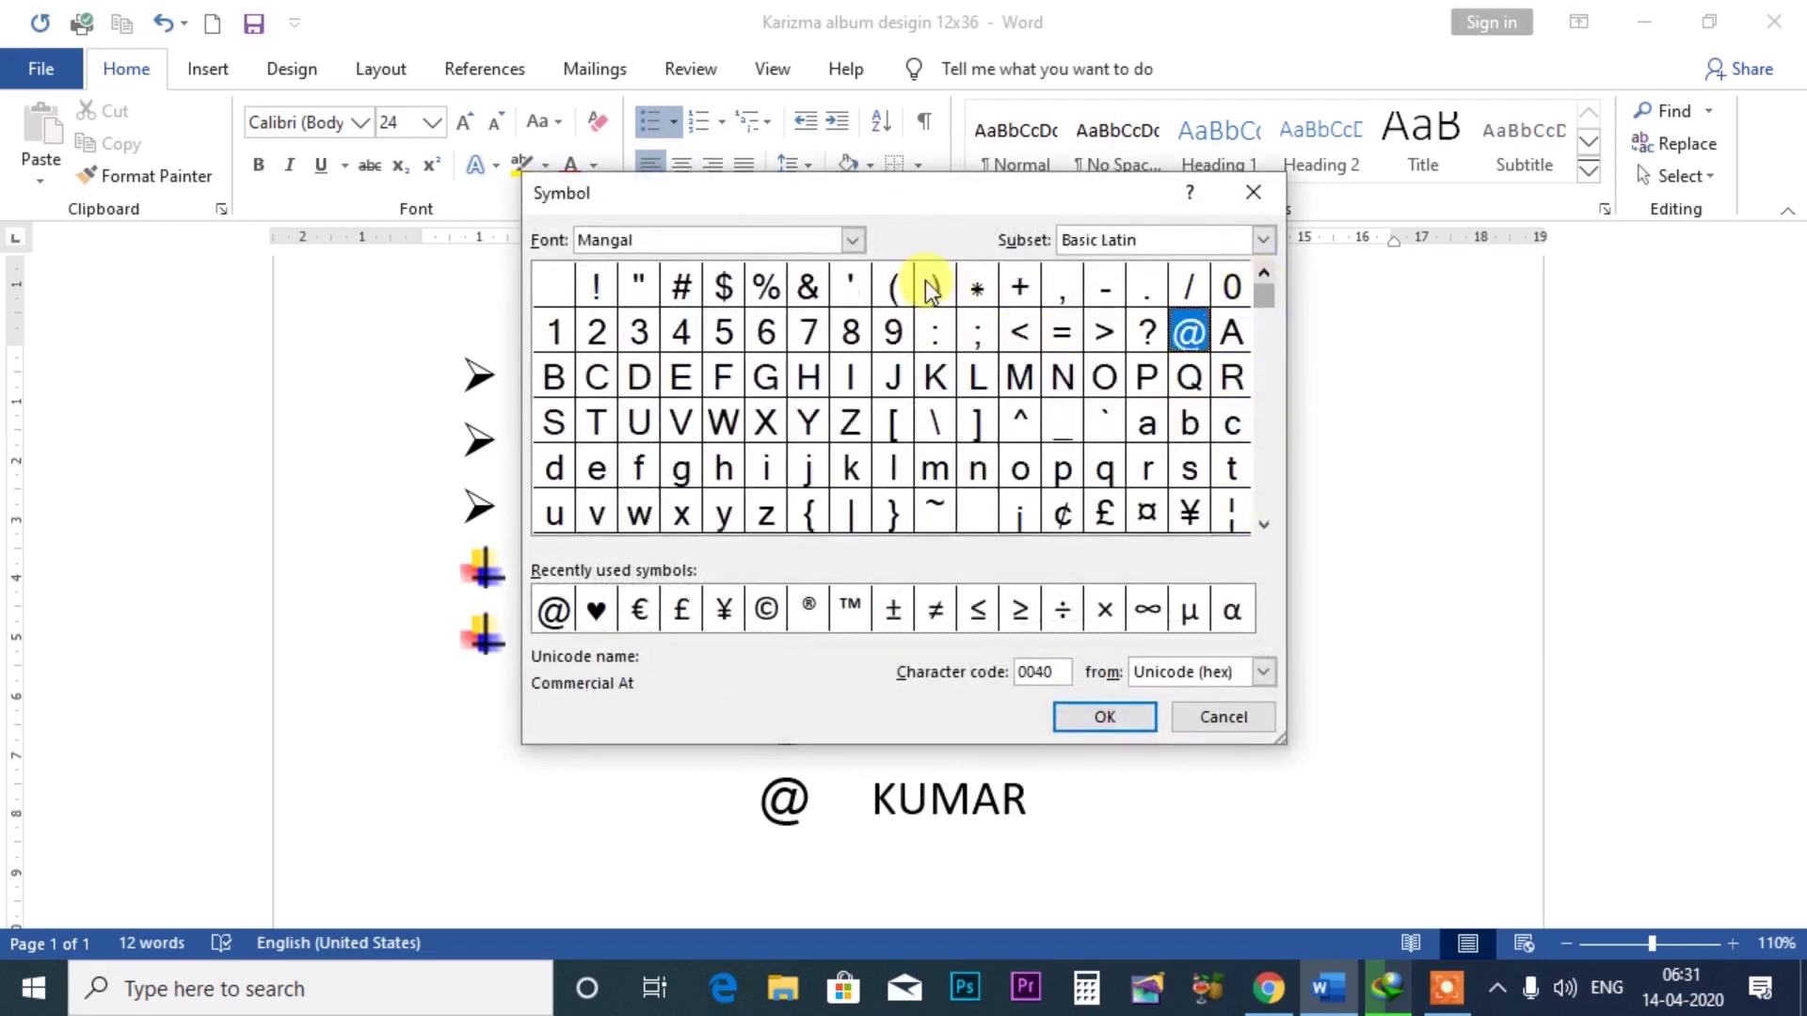
pyautogui.click(853, 240)
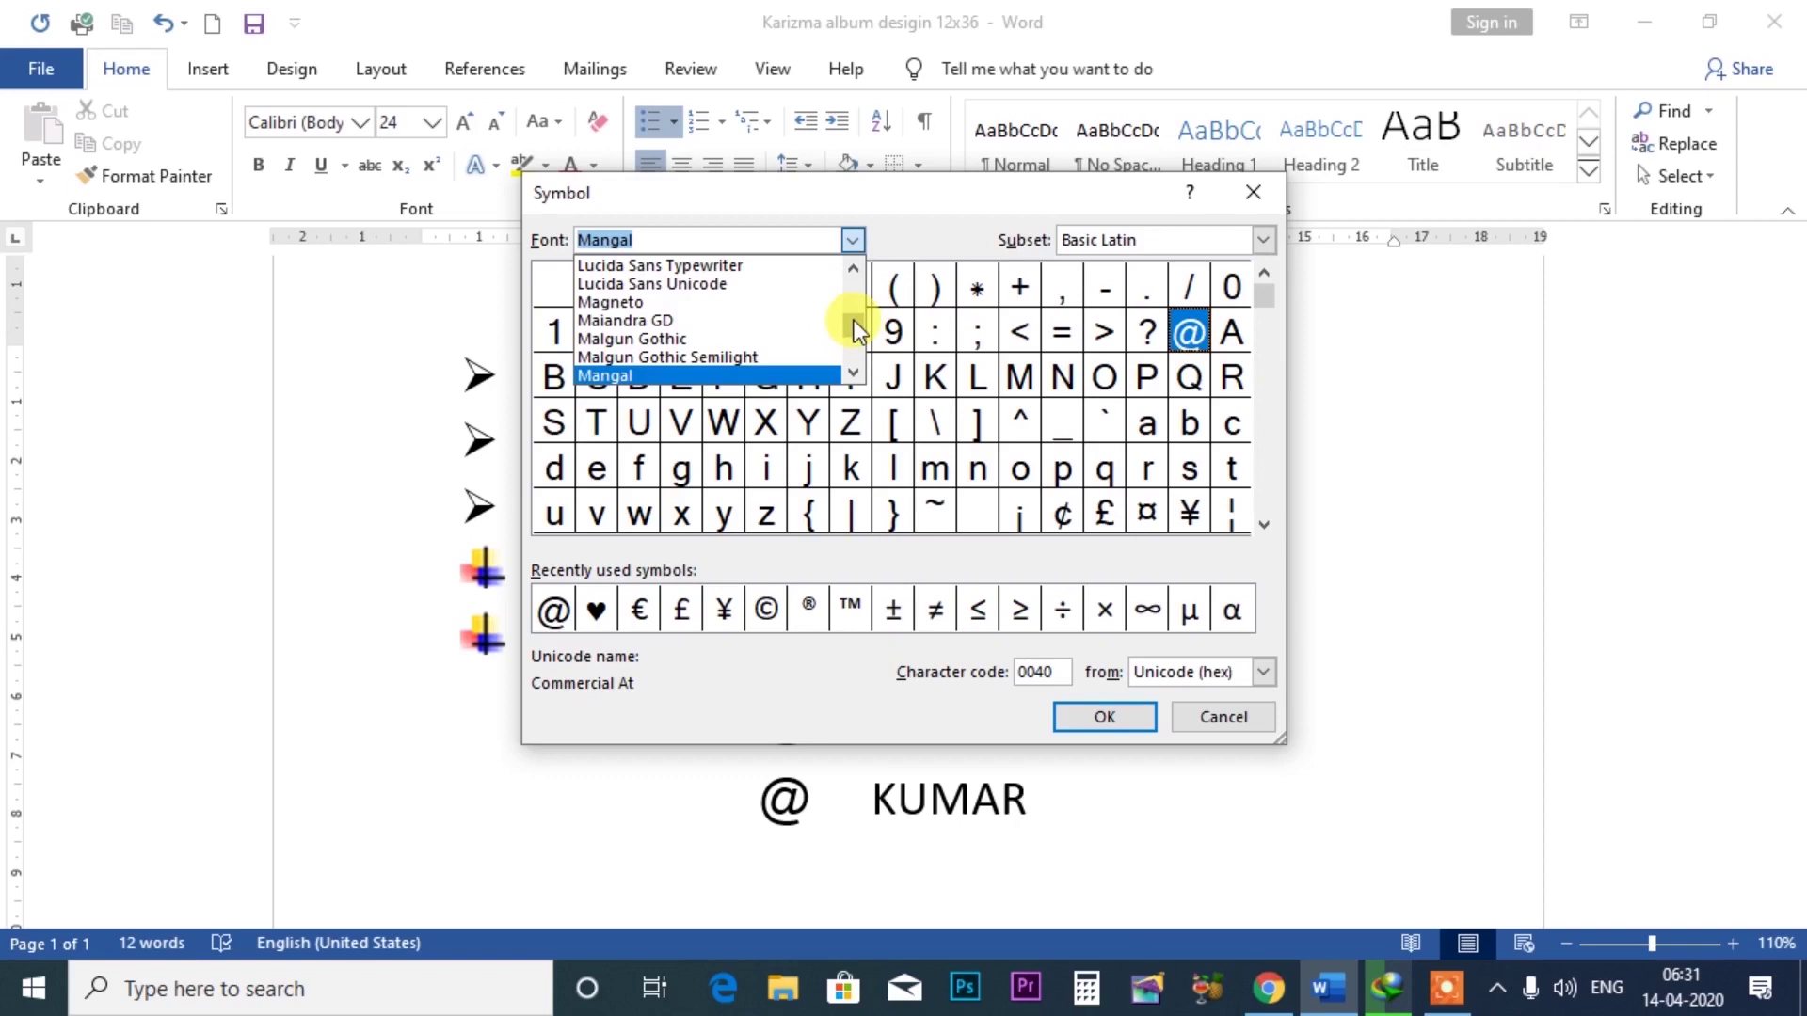
pyautogui.moveTo(854, 320); pyautogui.dragTo(843, 251)
pyautogui.write('W')
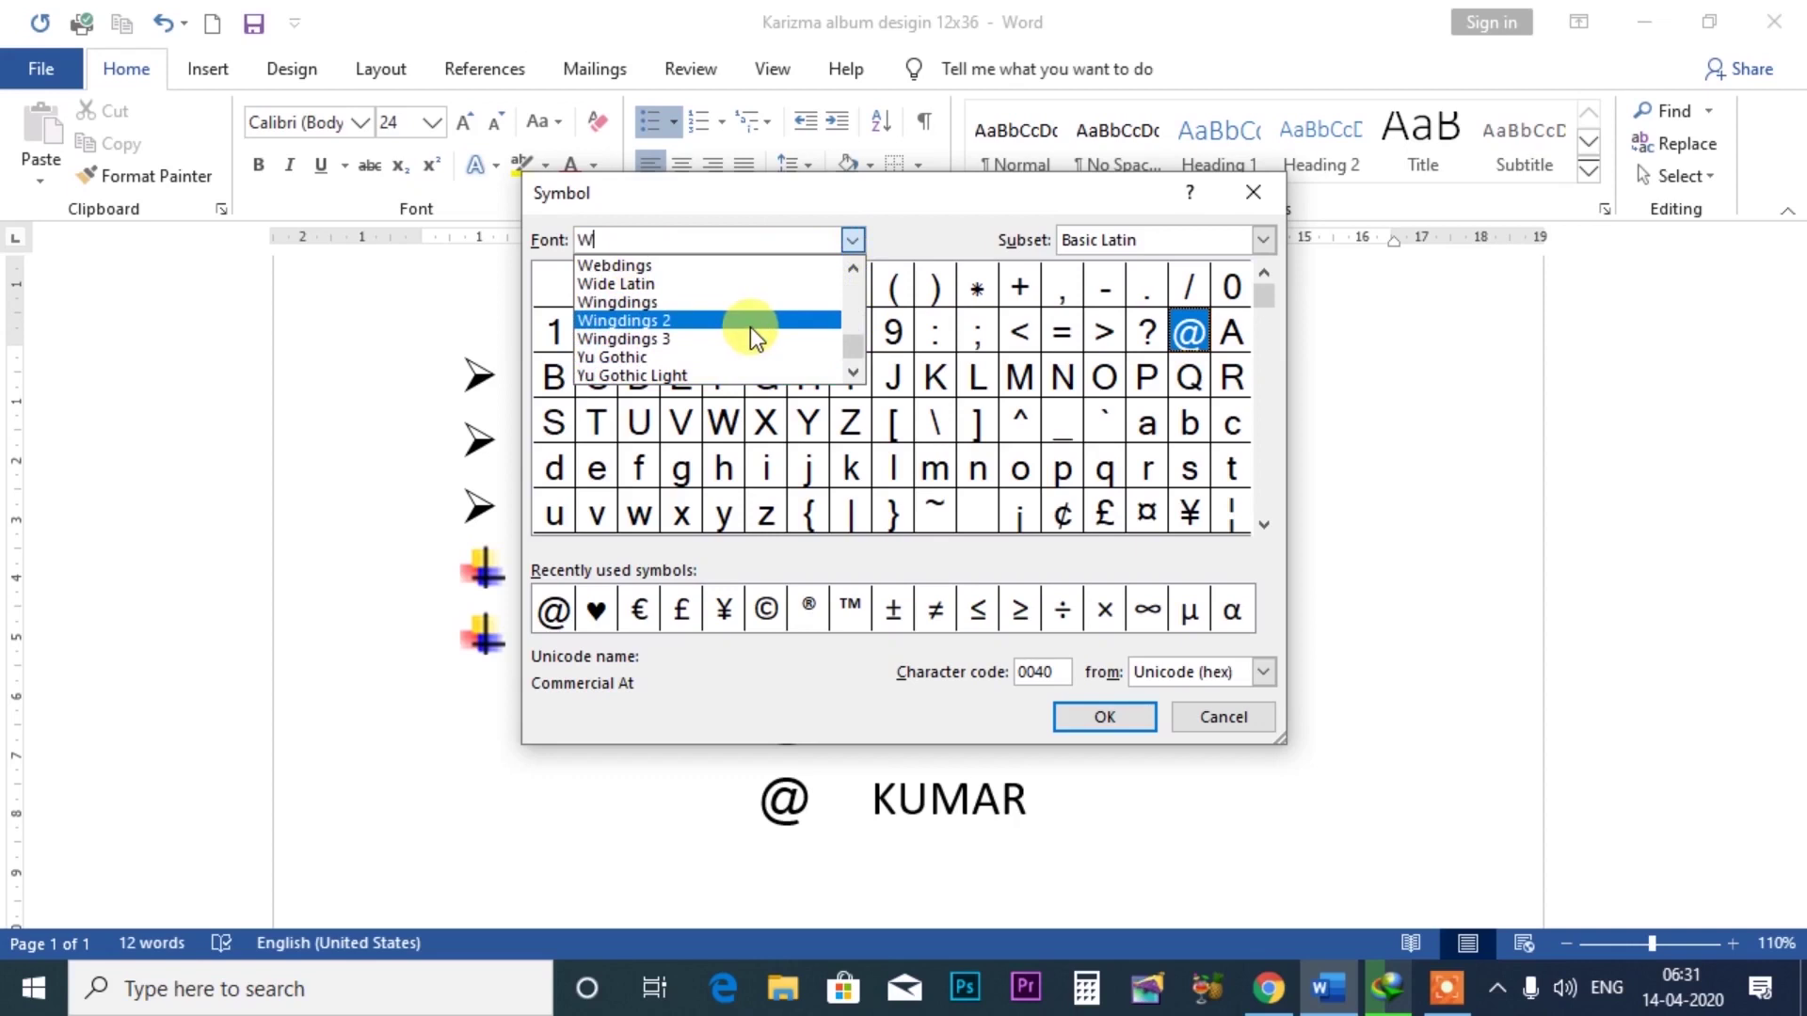
pyautogui.click(749, 325)
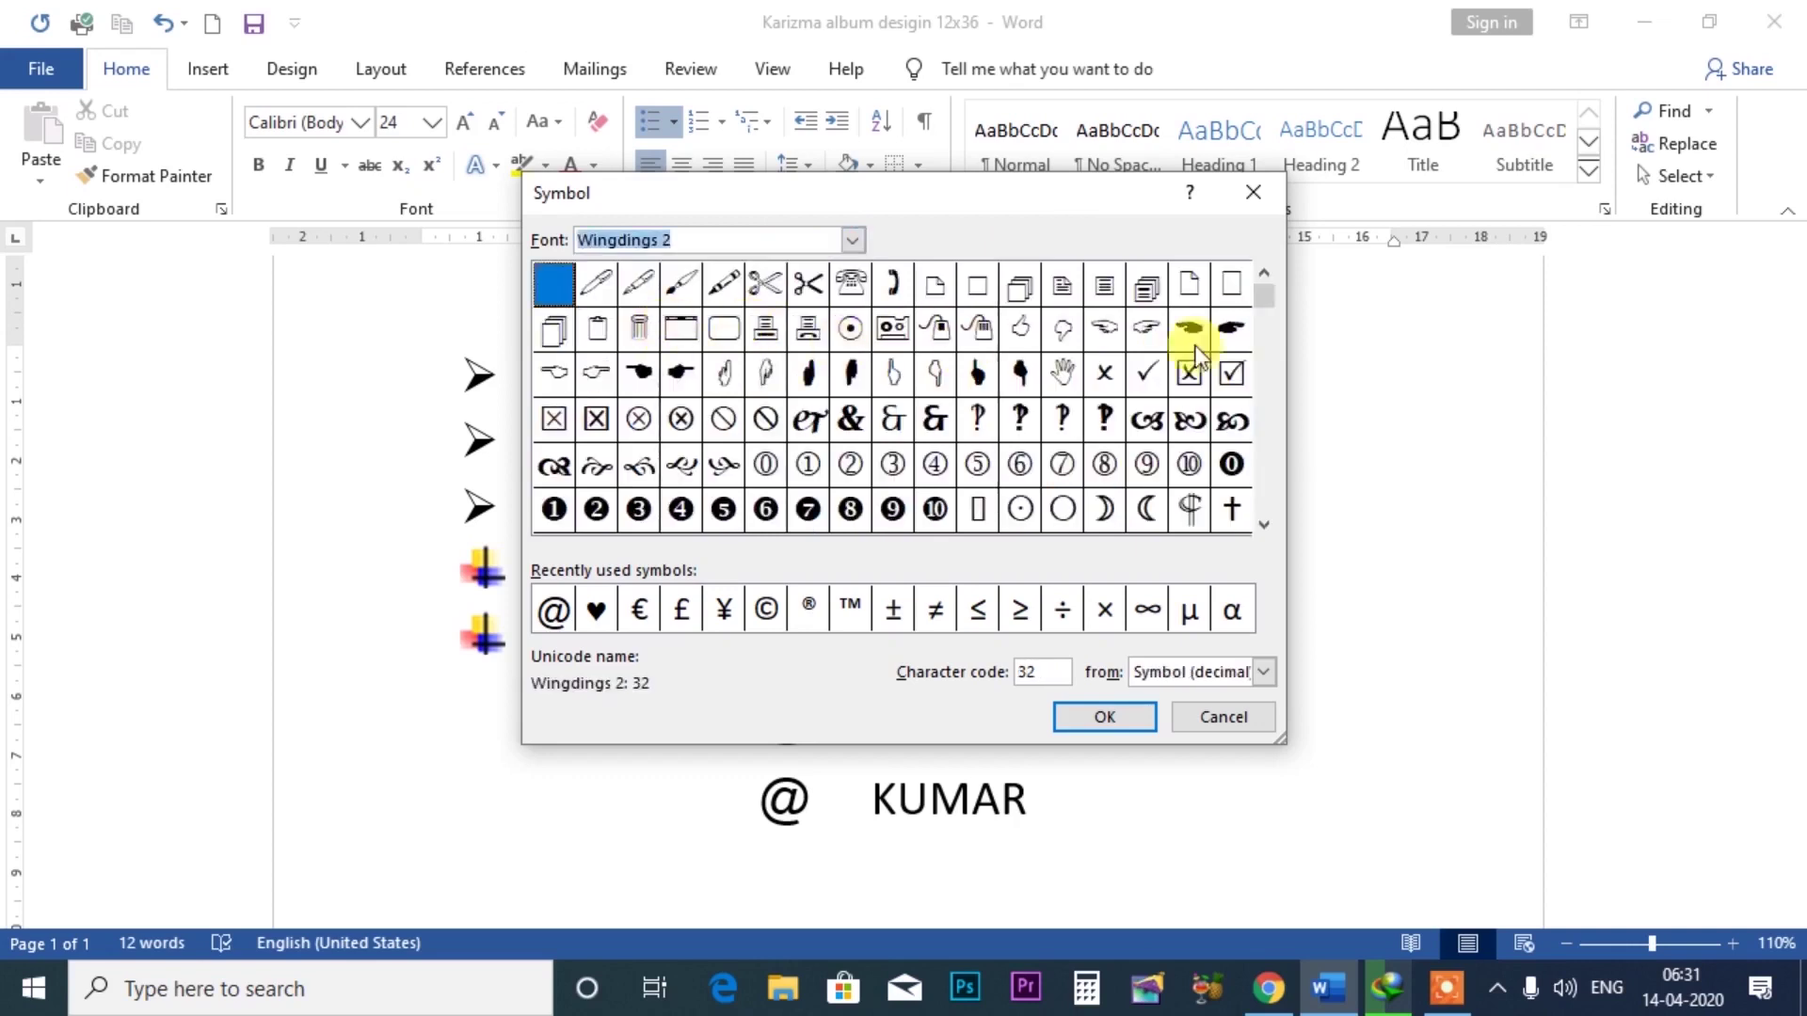
pyautogui.click(1233, 327)
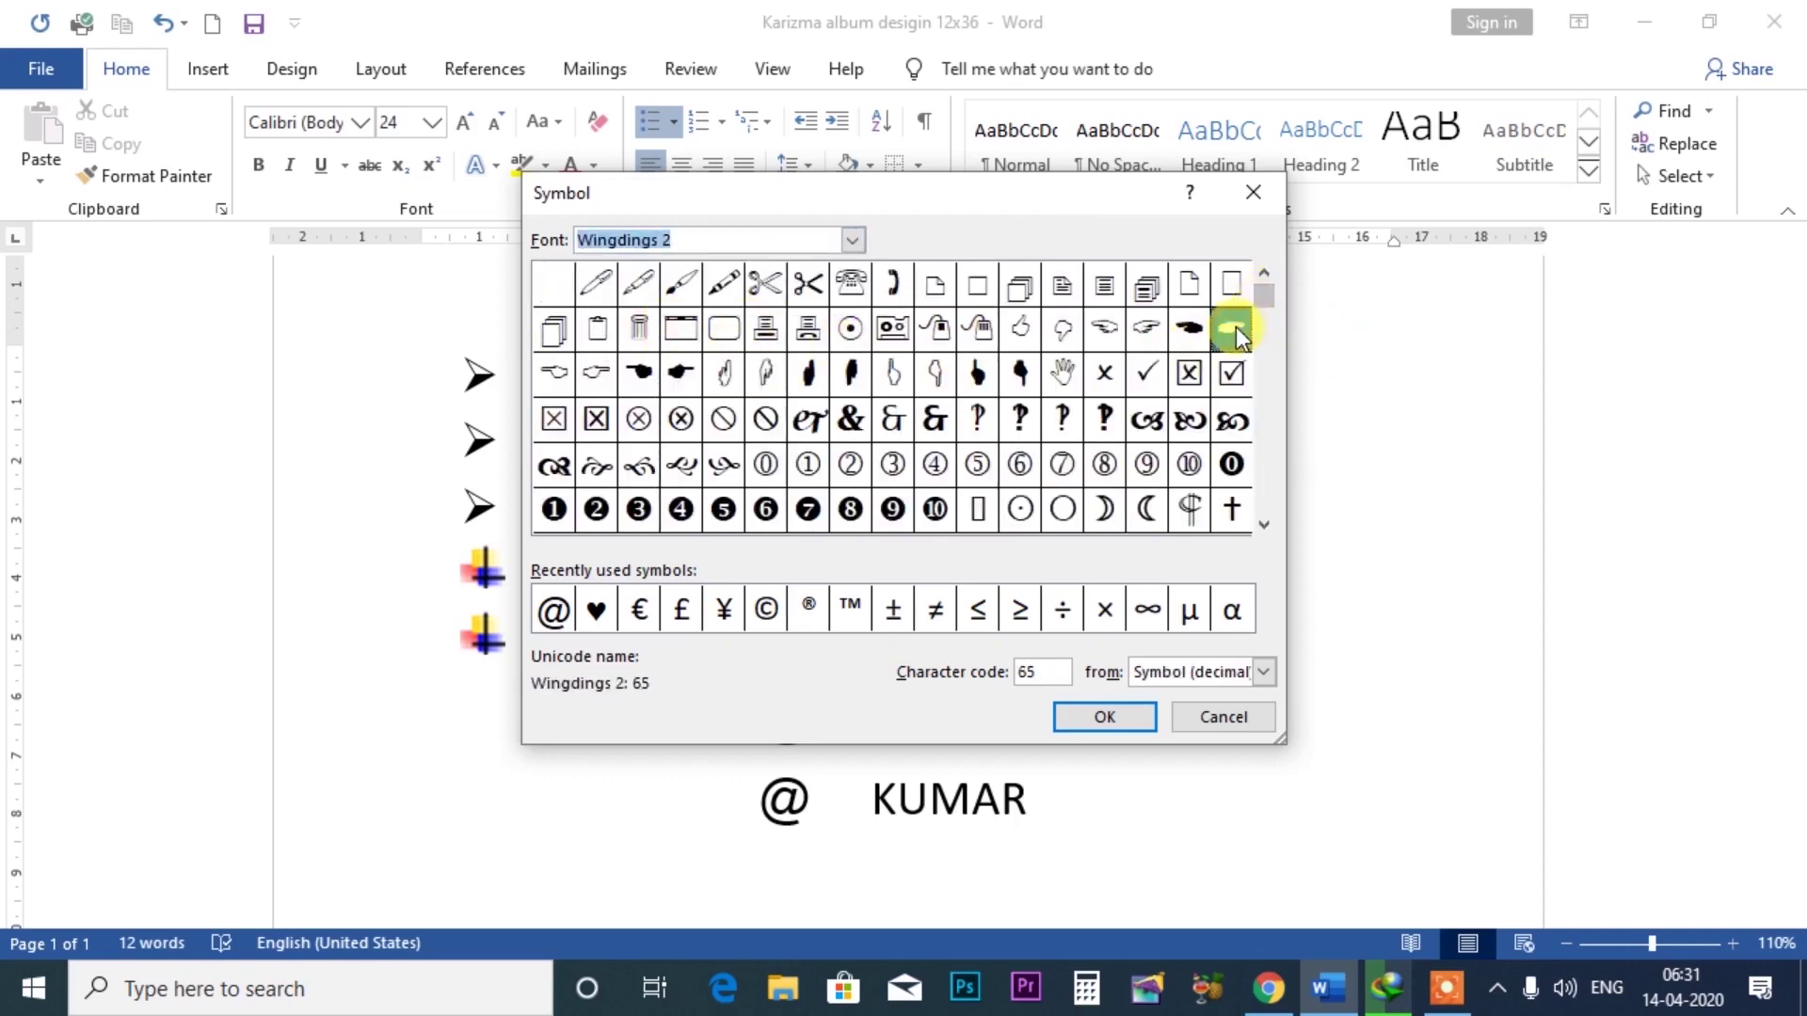
pyautogui.click(686, 373)
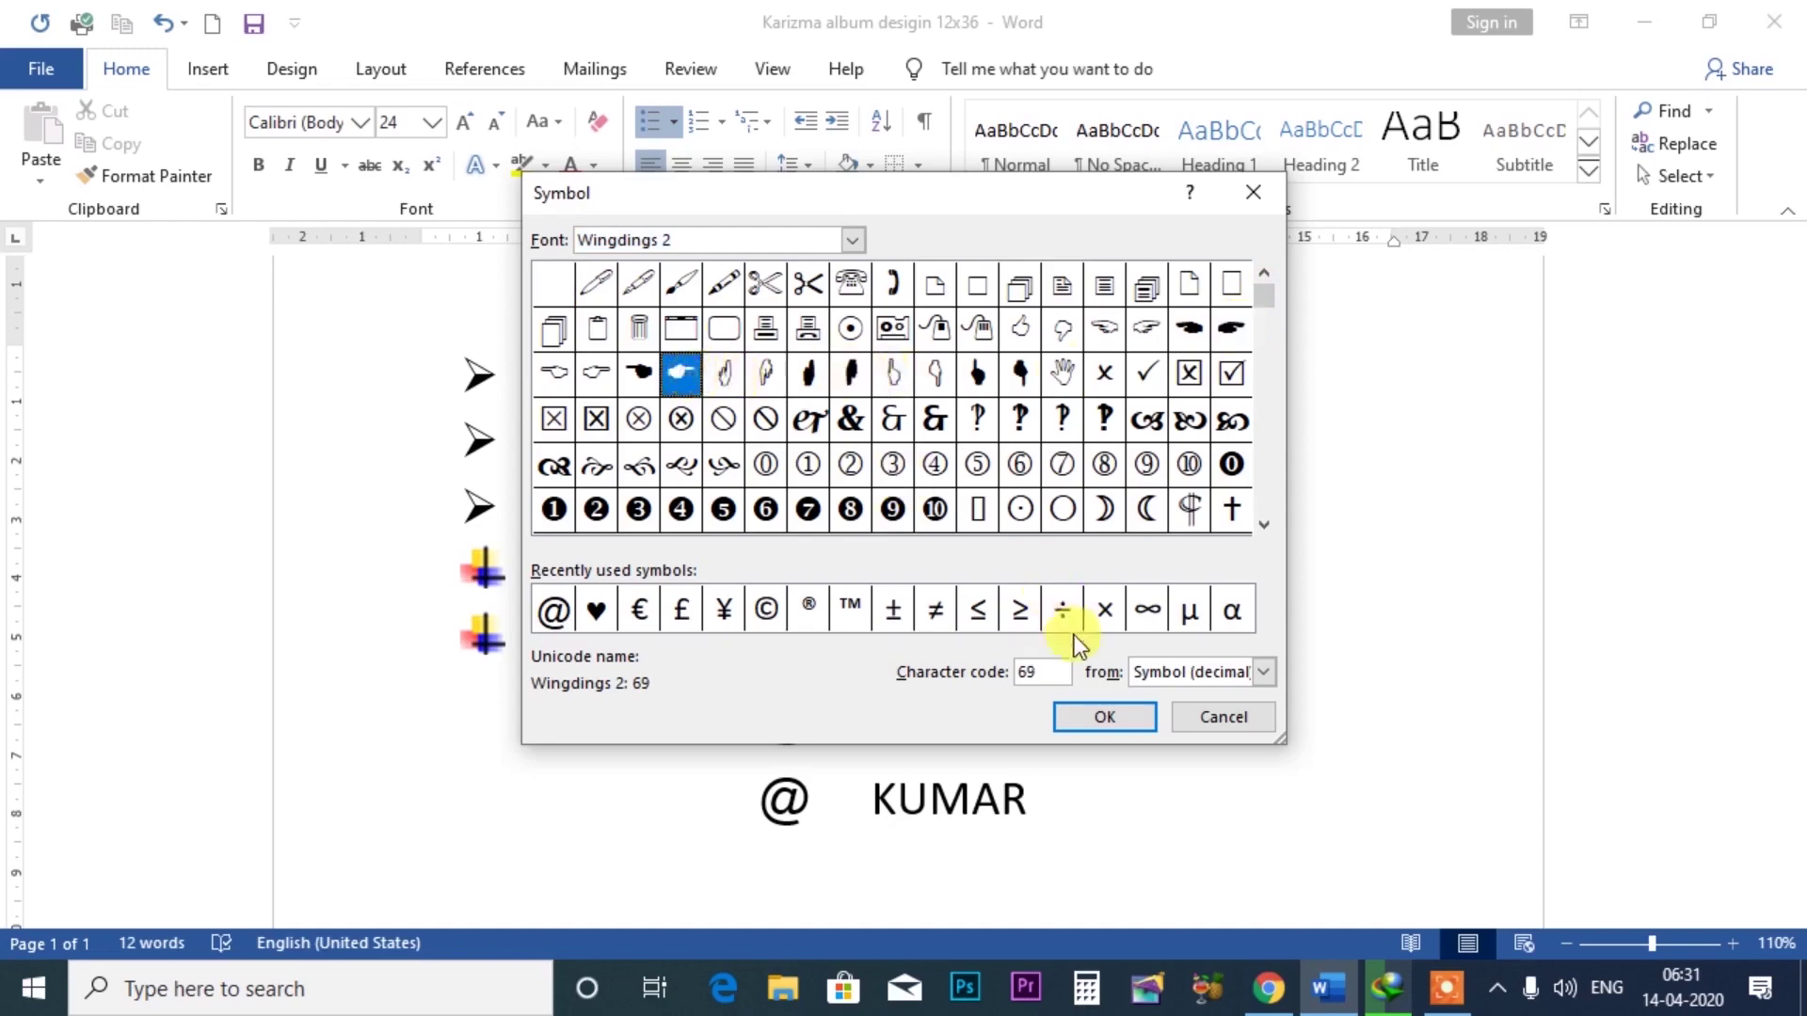
pyautogui.click(1097, 715)
pyautogui.click(1082, 689)
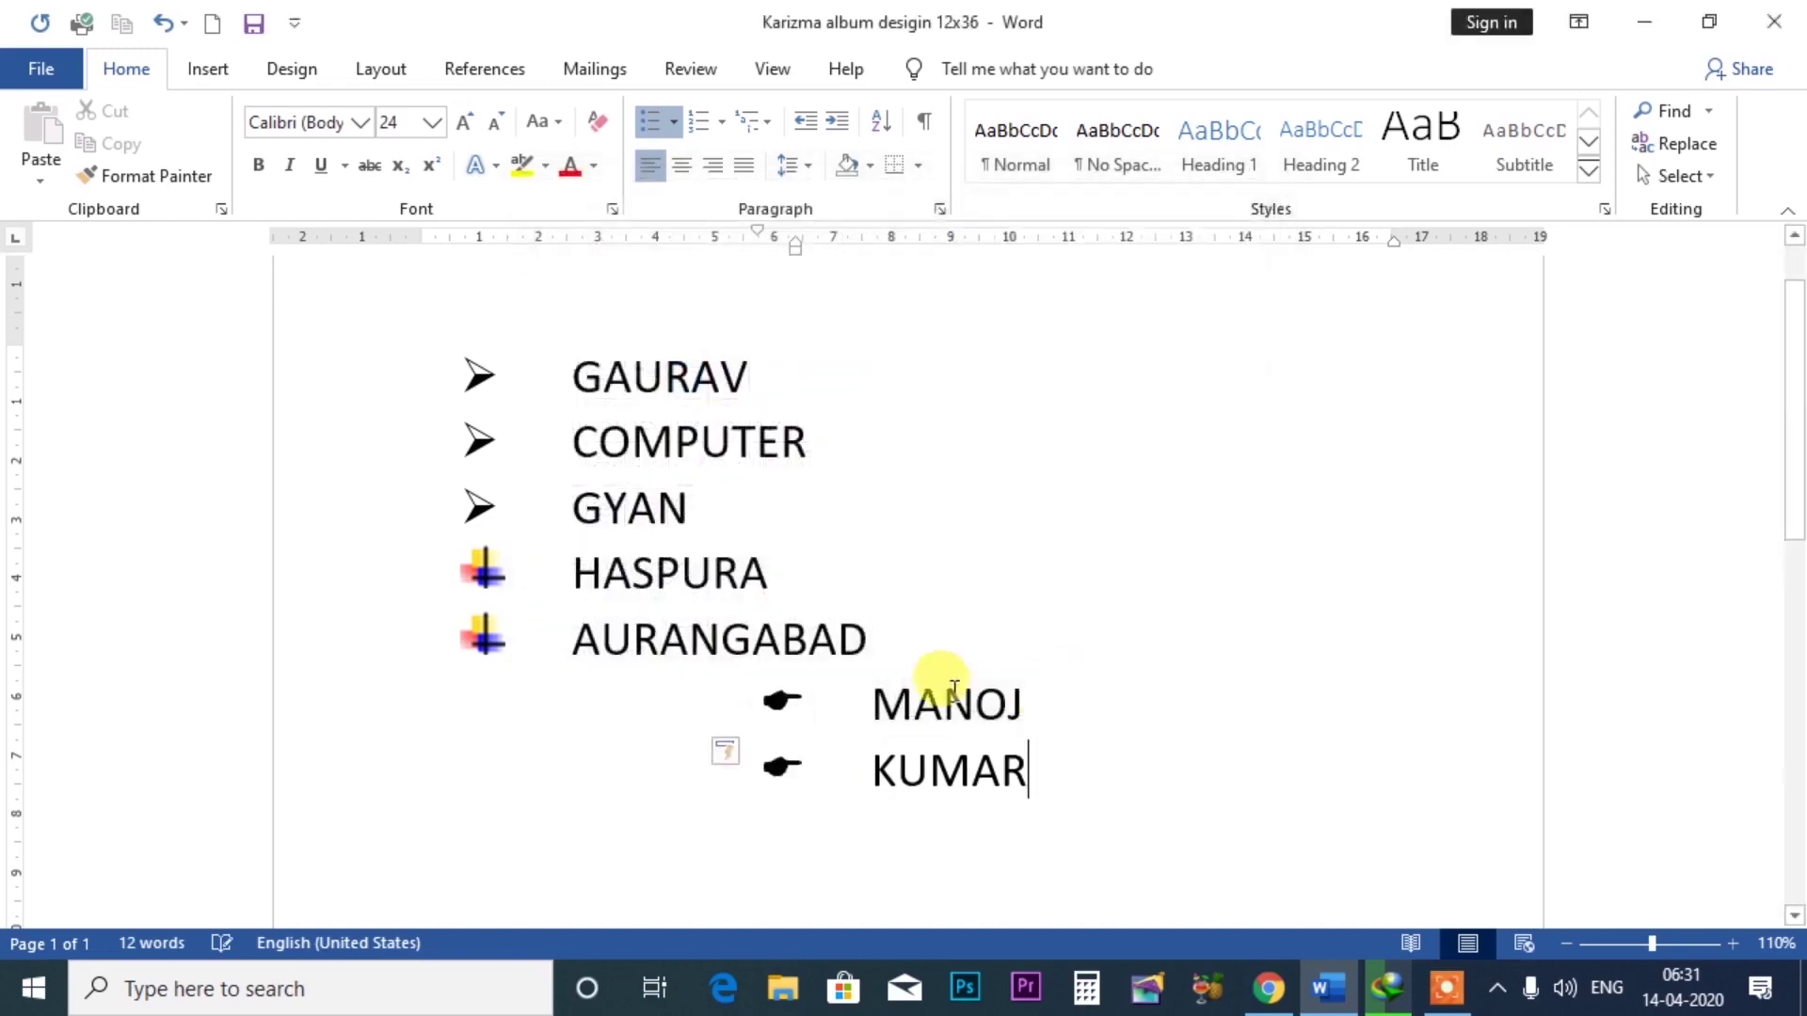
# - Use the dag photo from Desktop > GAURAV STUDIO > NO COPY RIDE as the bullet picture
pyautogui.click(677, 124)
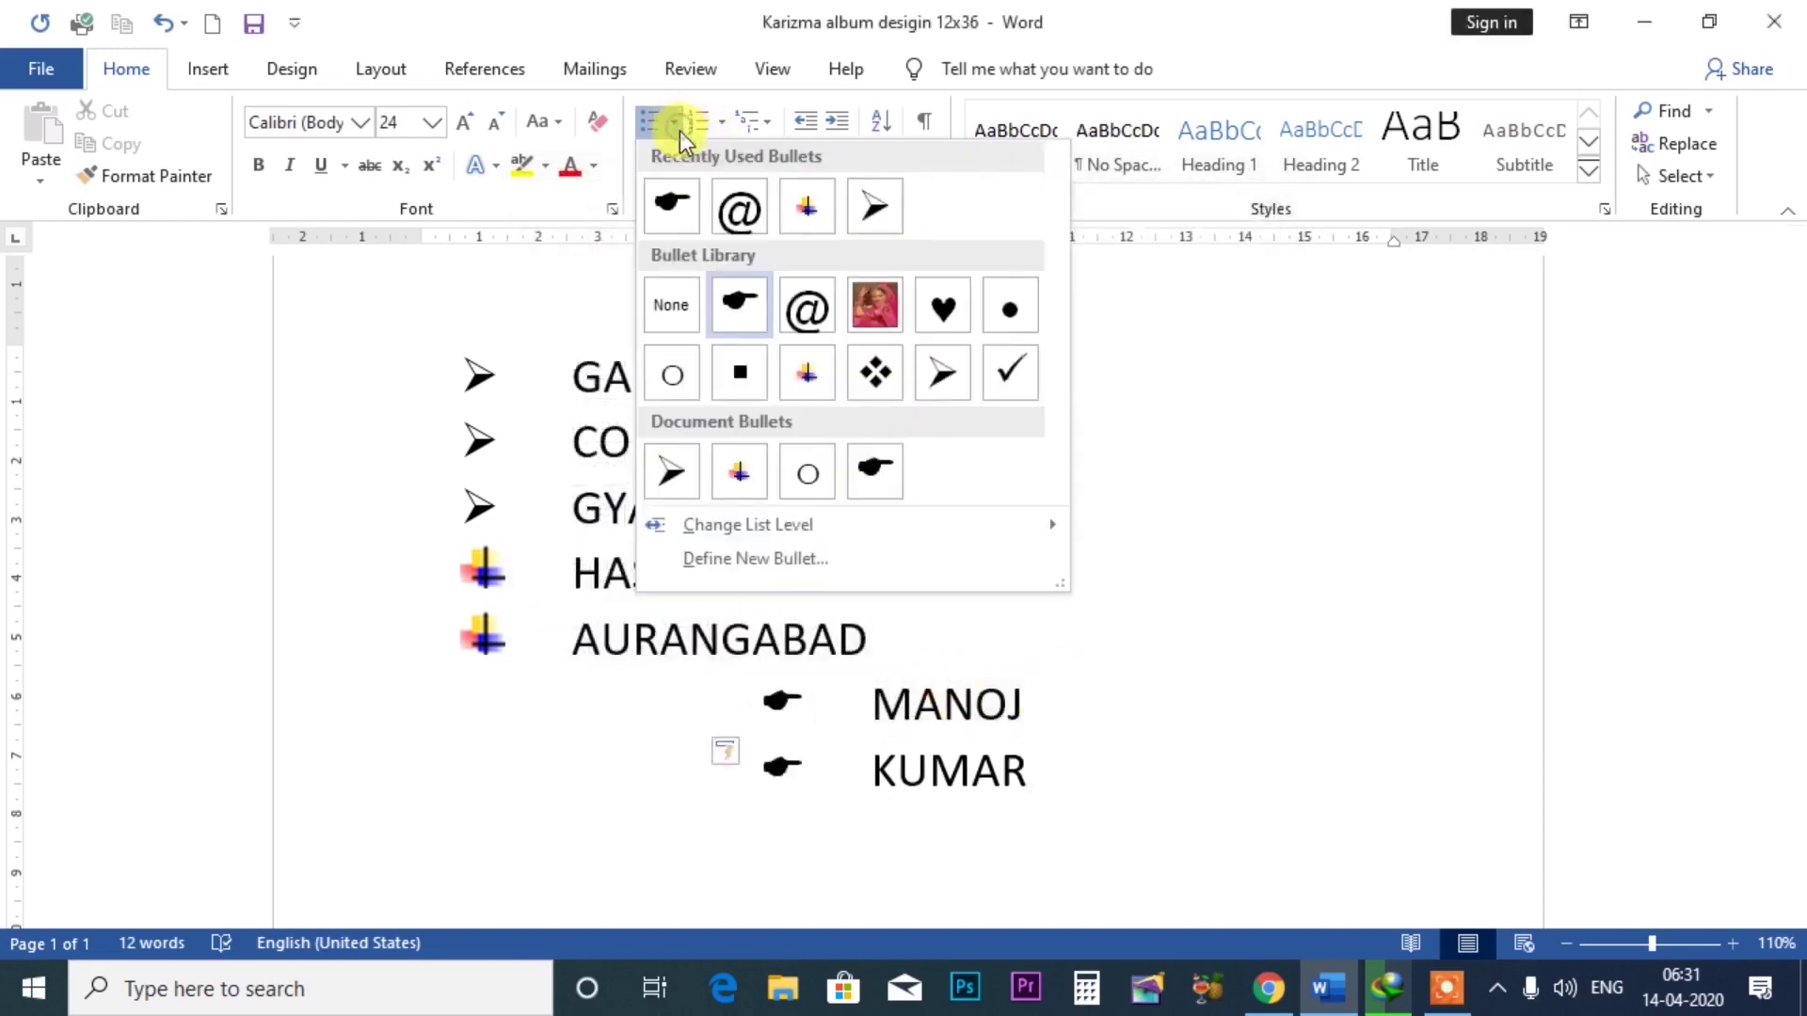
pyautogui.click(744, 558)
pyautogui.moveTo(1081, 230)
pyautogui.mouseDown()
pyautogui.moveTo(810, 201)
pyautogui.moveTo(606, 149)
pyautogui.mouseUp()
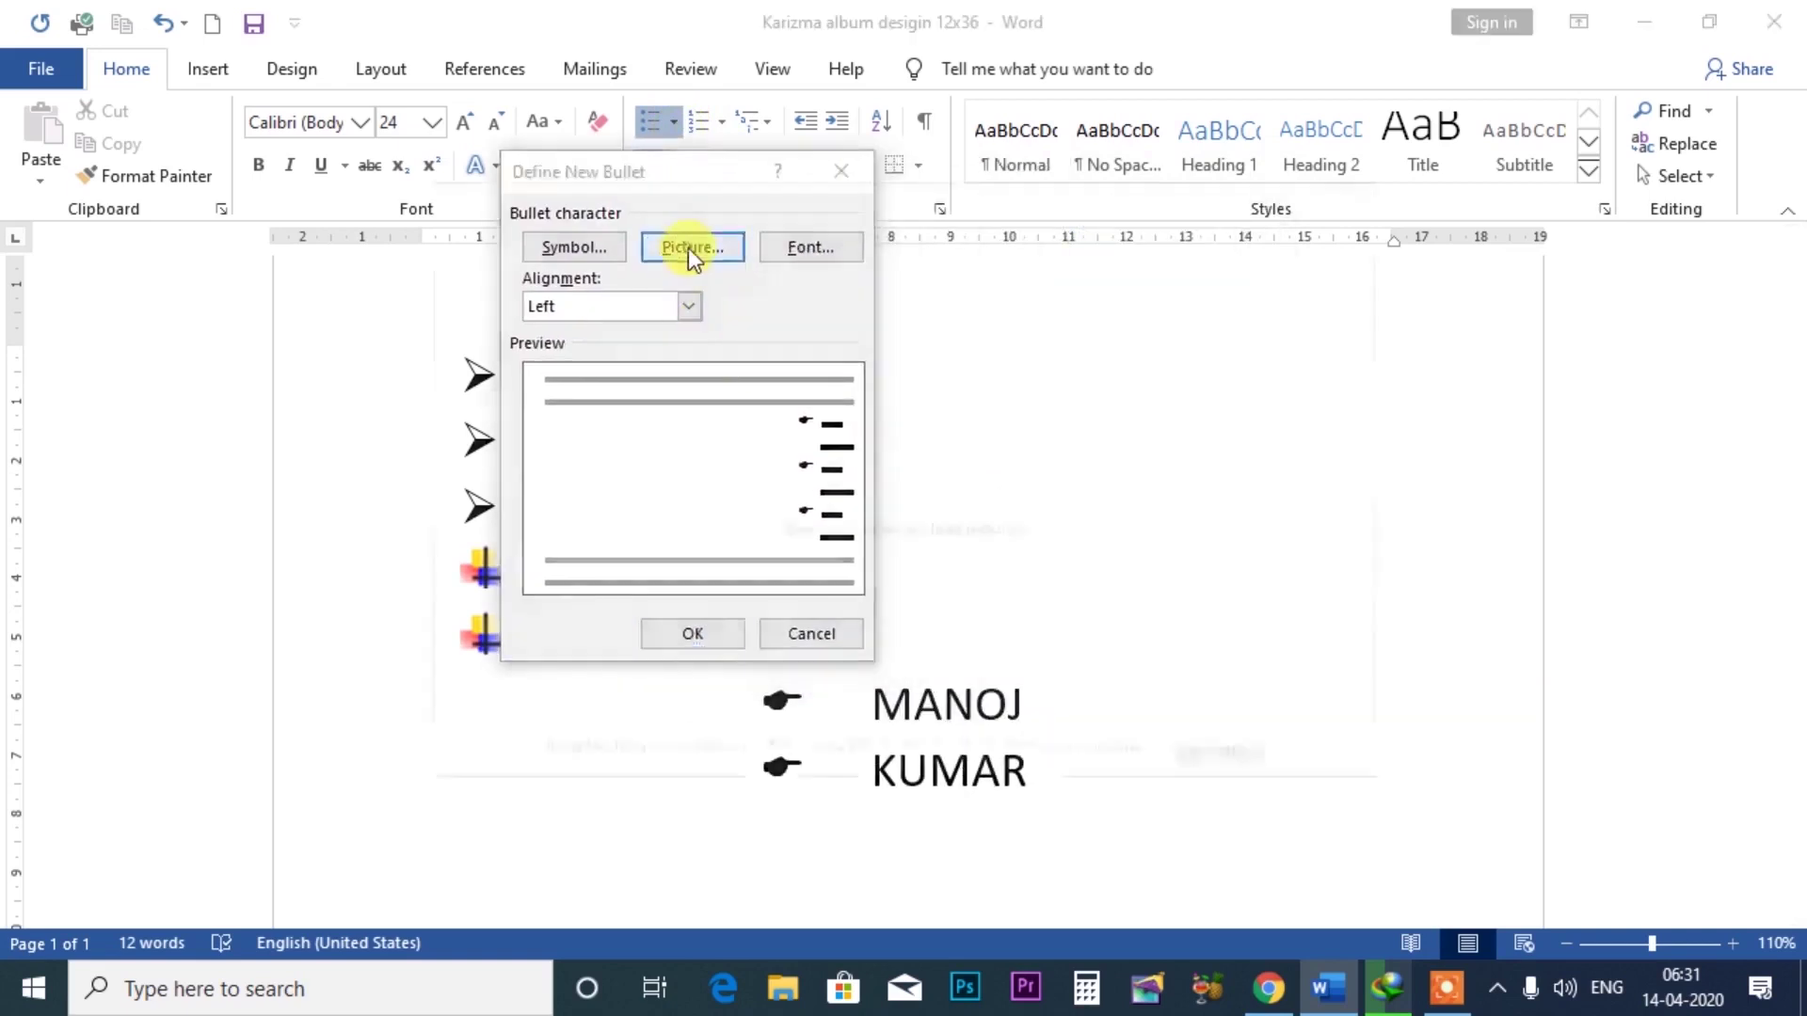
pyautogui.click(687, 246)
pyautogui.click(1257, 758)
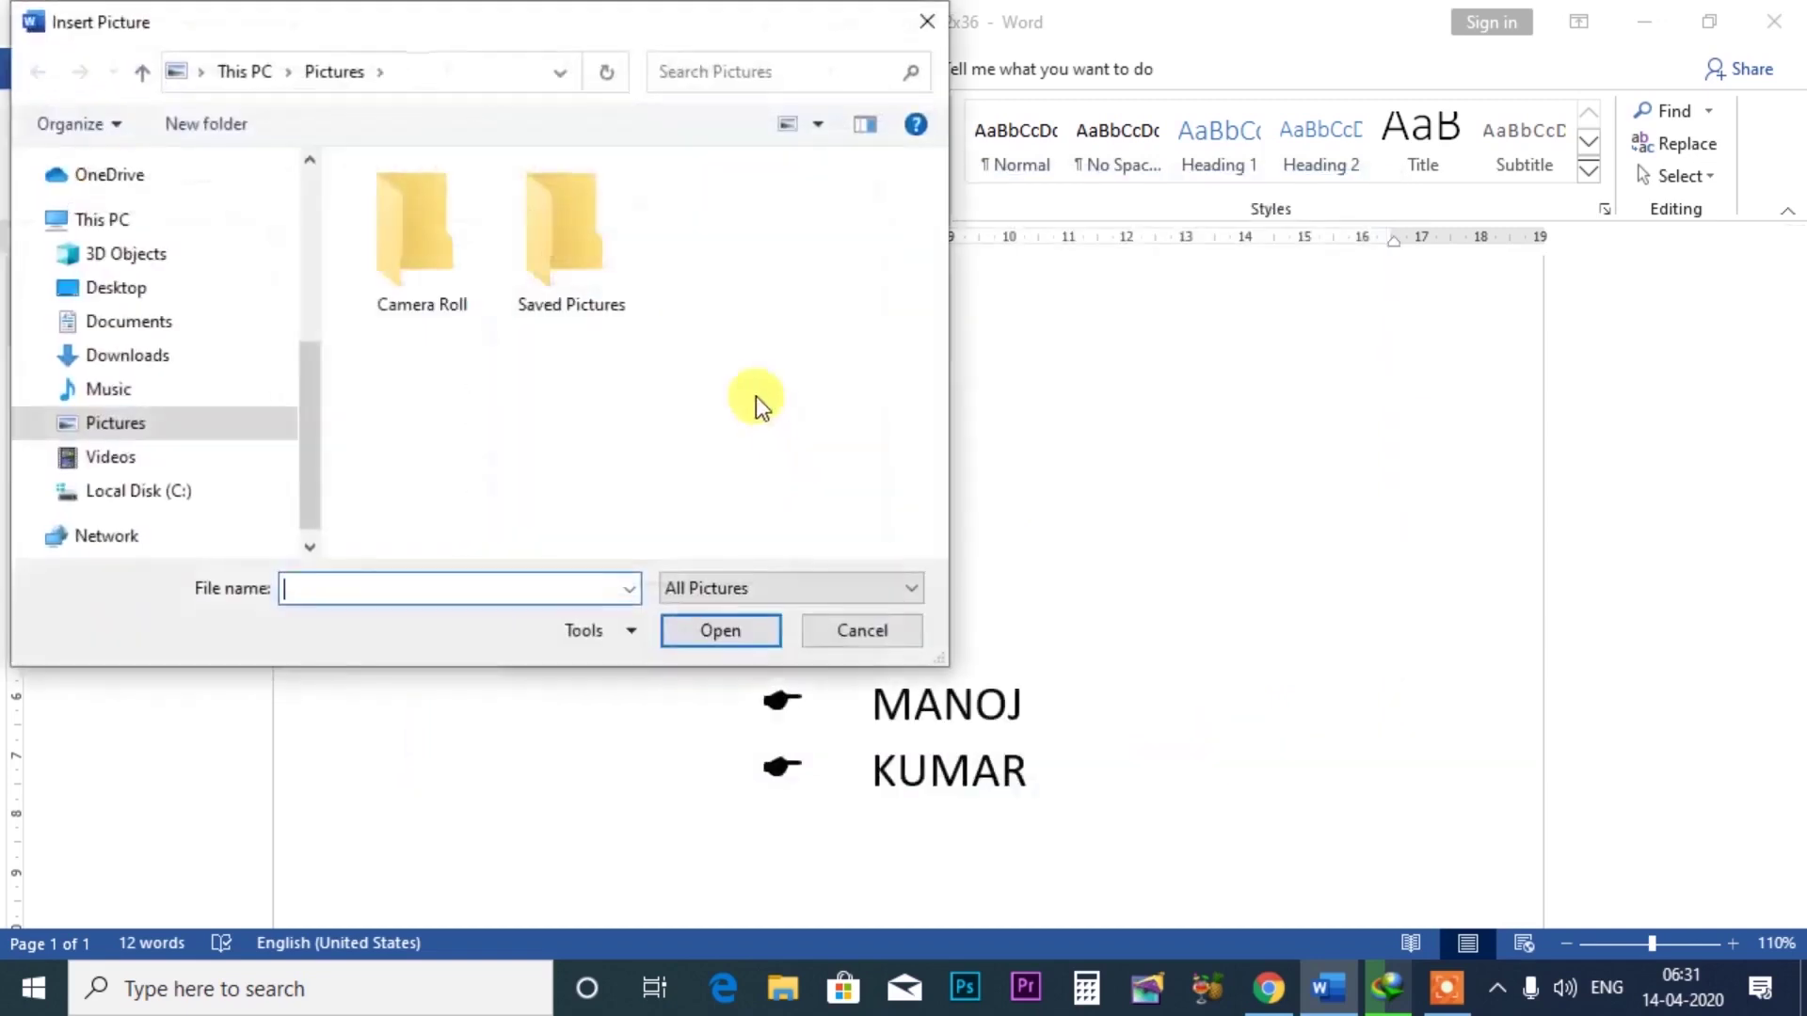
pyautogui.click(126, 291)
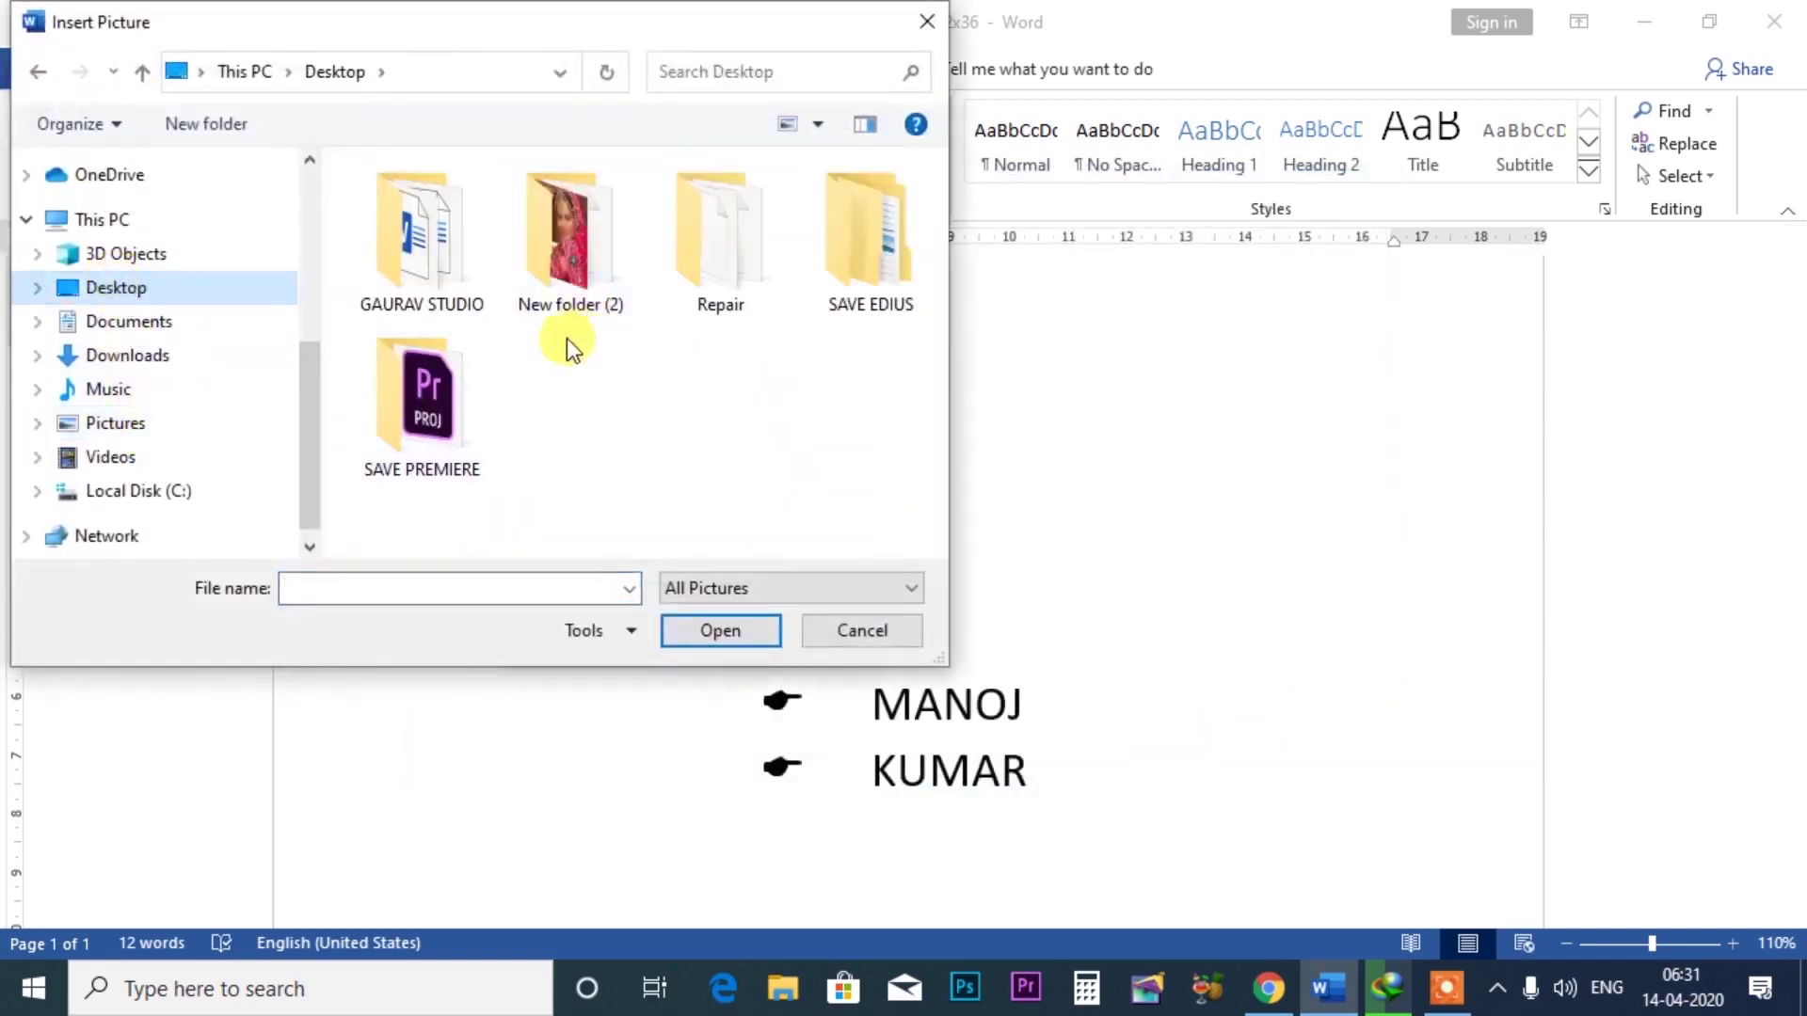
pyautogui.click(449, 269)
pyautogui.doubleClick(447, 268)
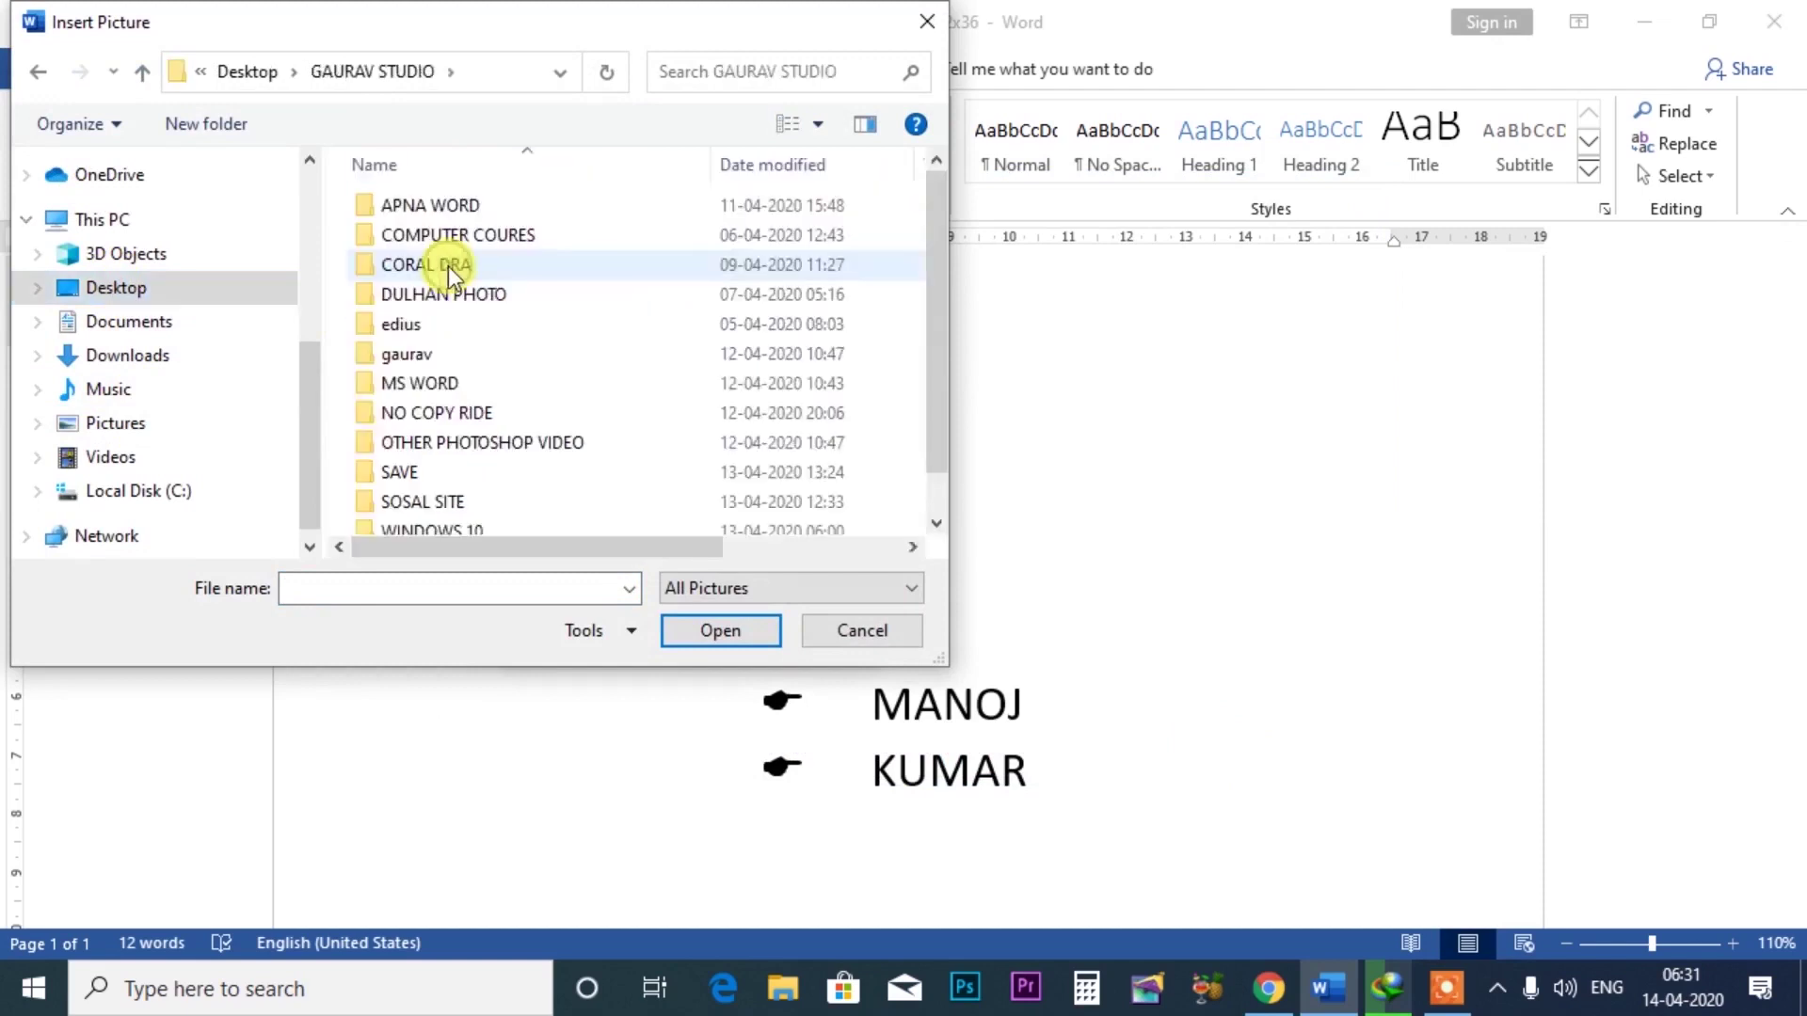
pyautogui.doubleClick(461, 414)
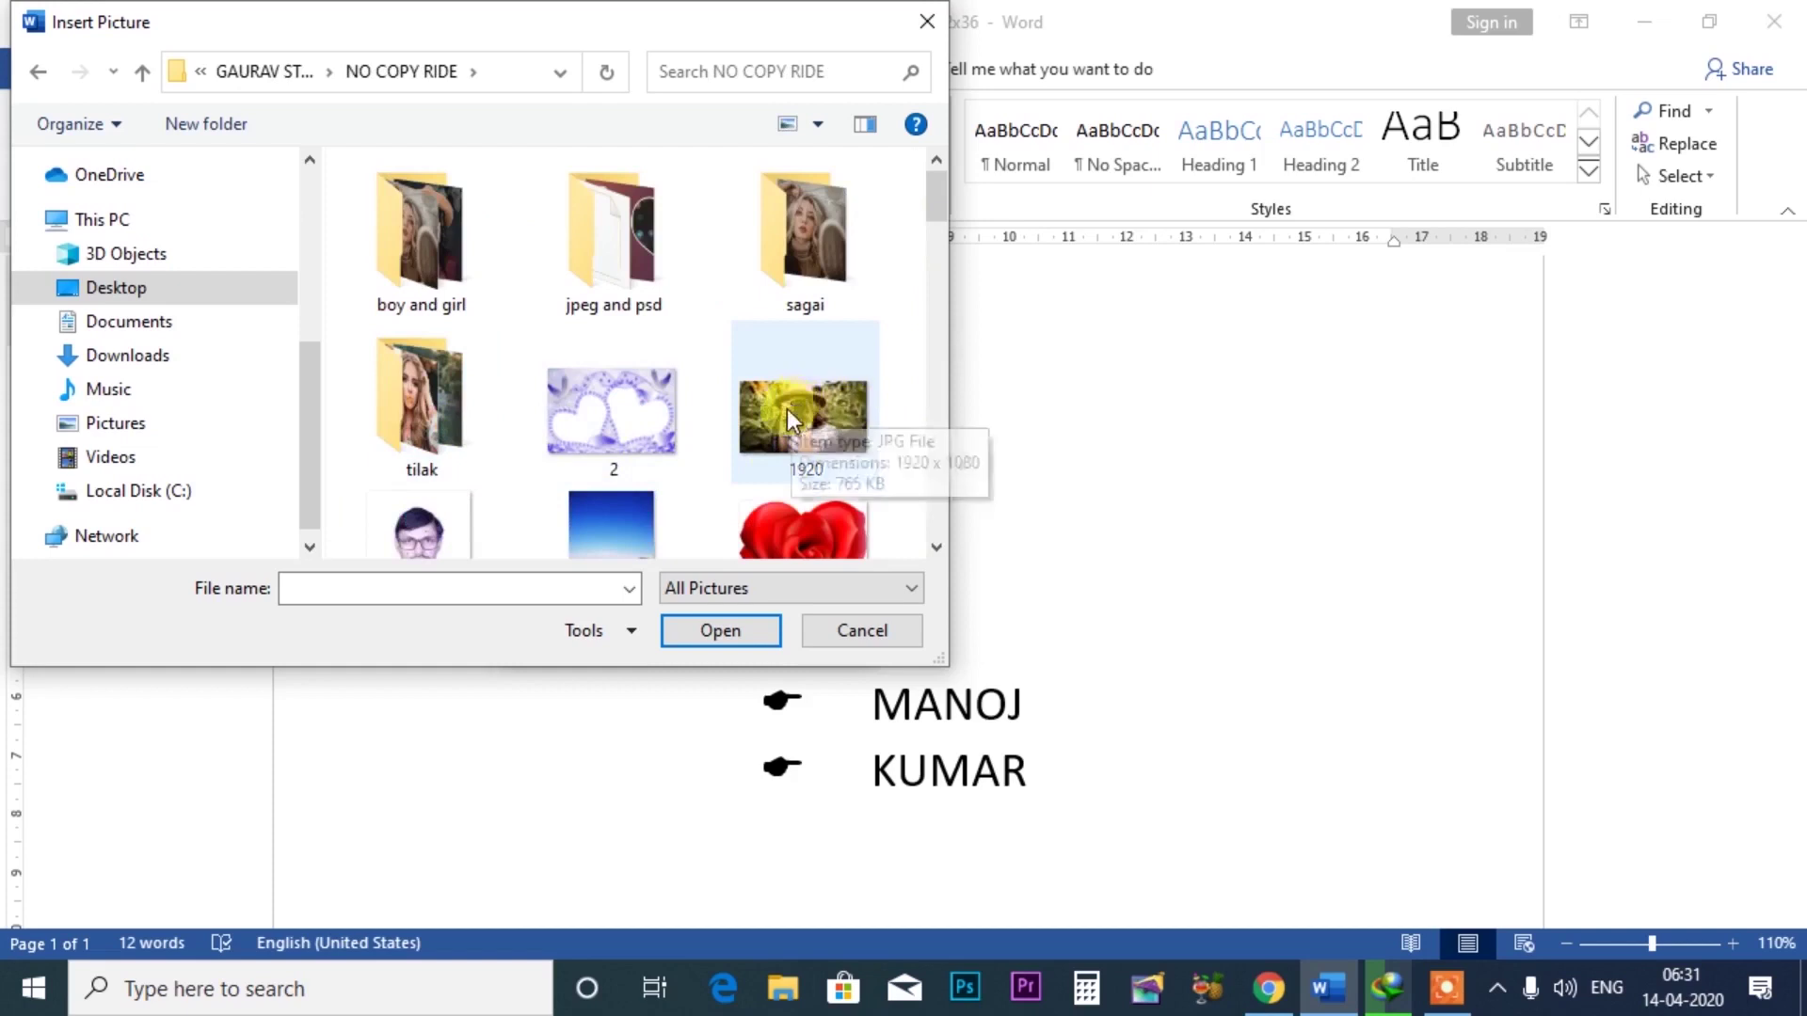
pyautogui.click(461, 518)
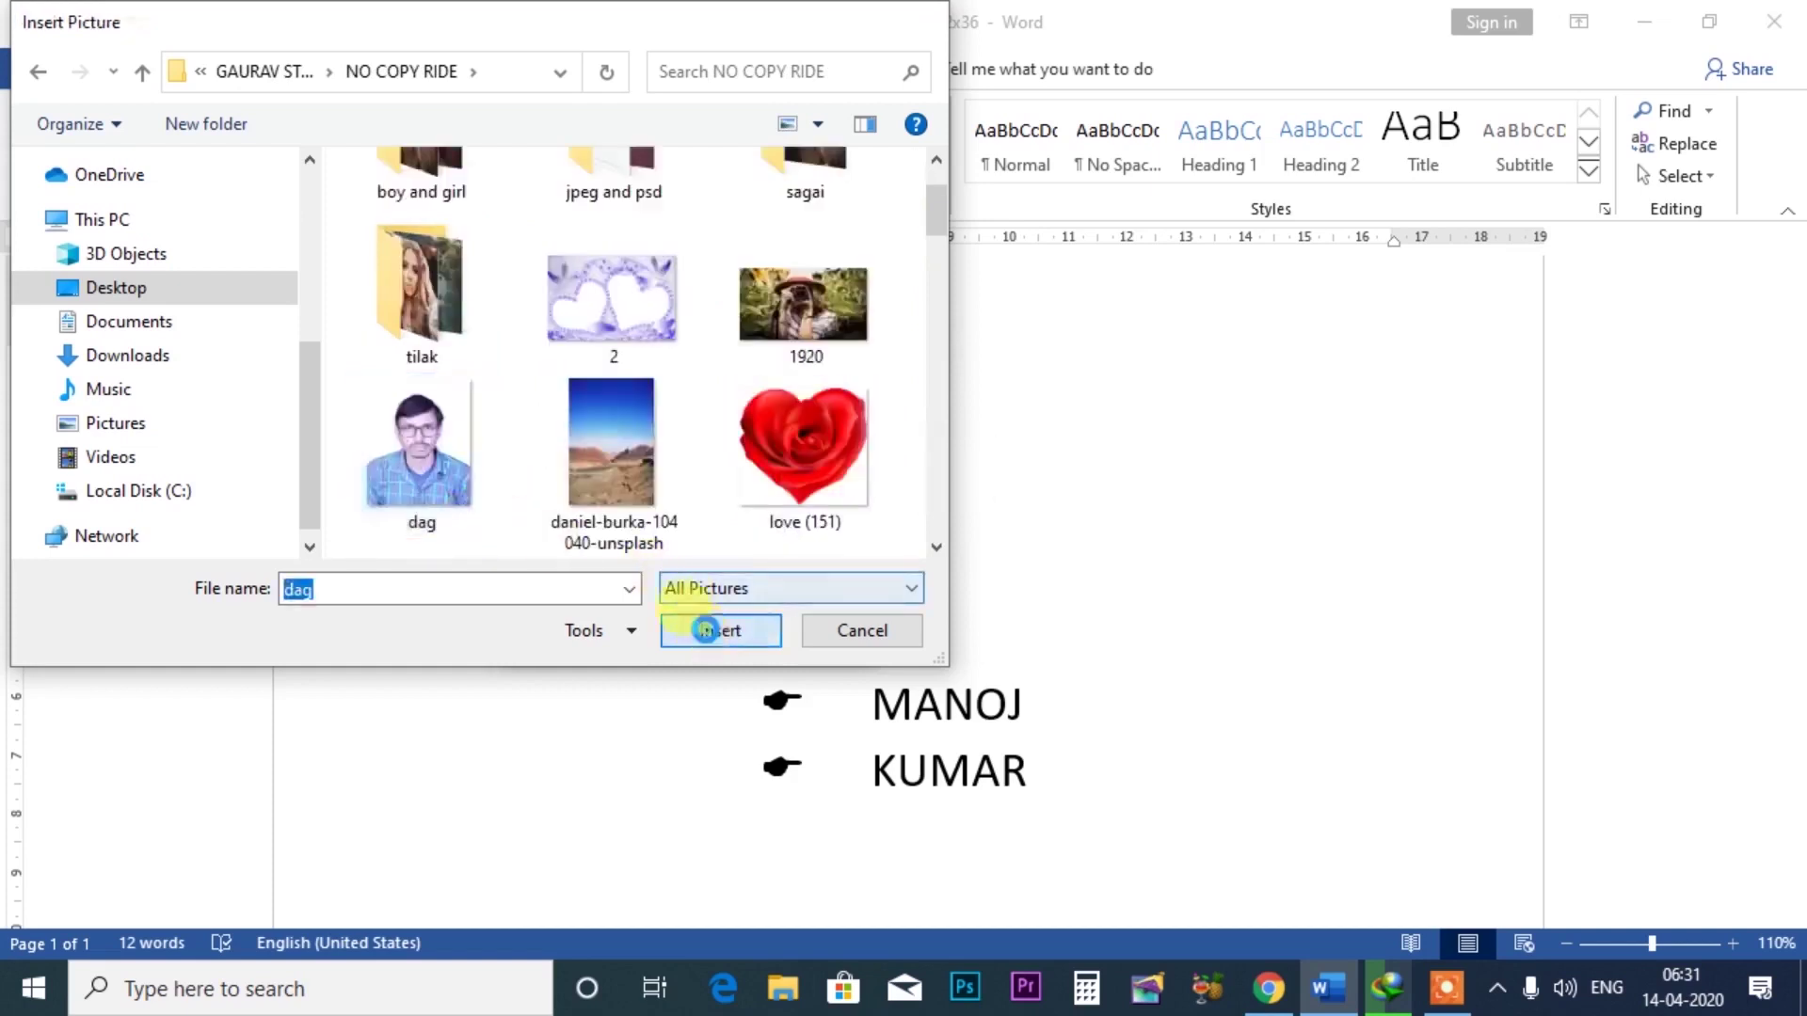
pyautogui.click(710, 626)
pyautogui.click(703, 632)
# - Add a photo-bulleted HASPURA item below KUMAR
pyautogui.click(958, 776)
pyautogui.press('Return')
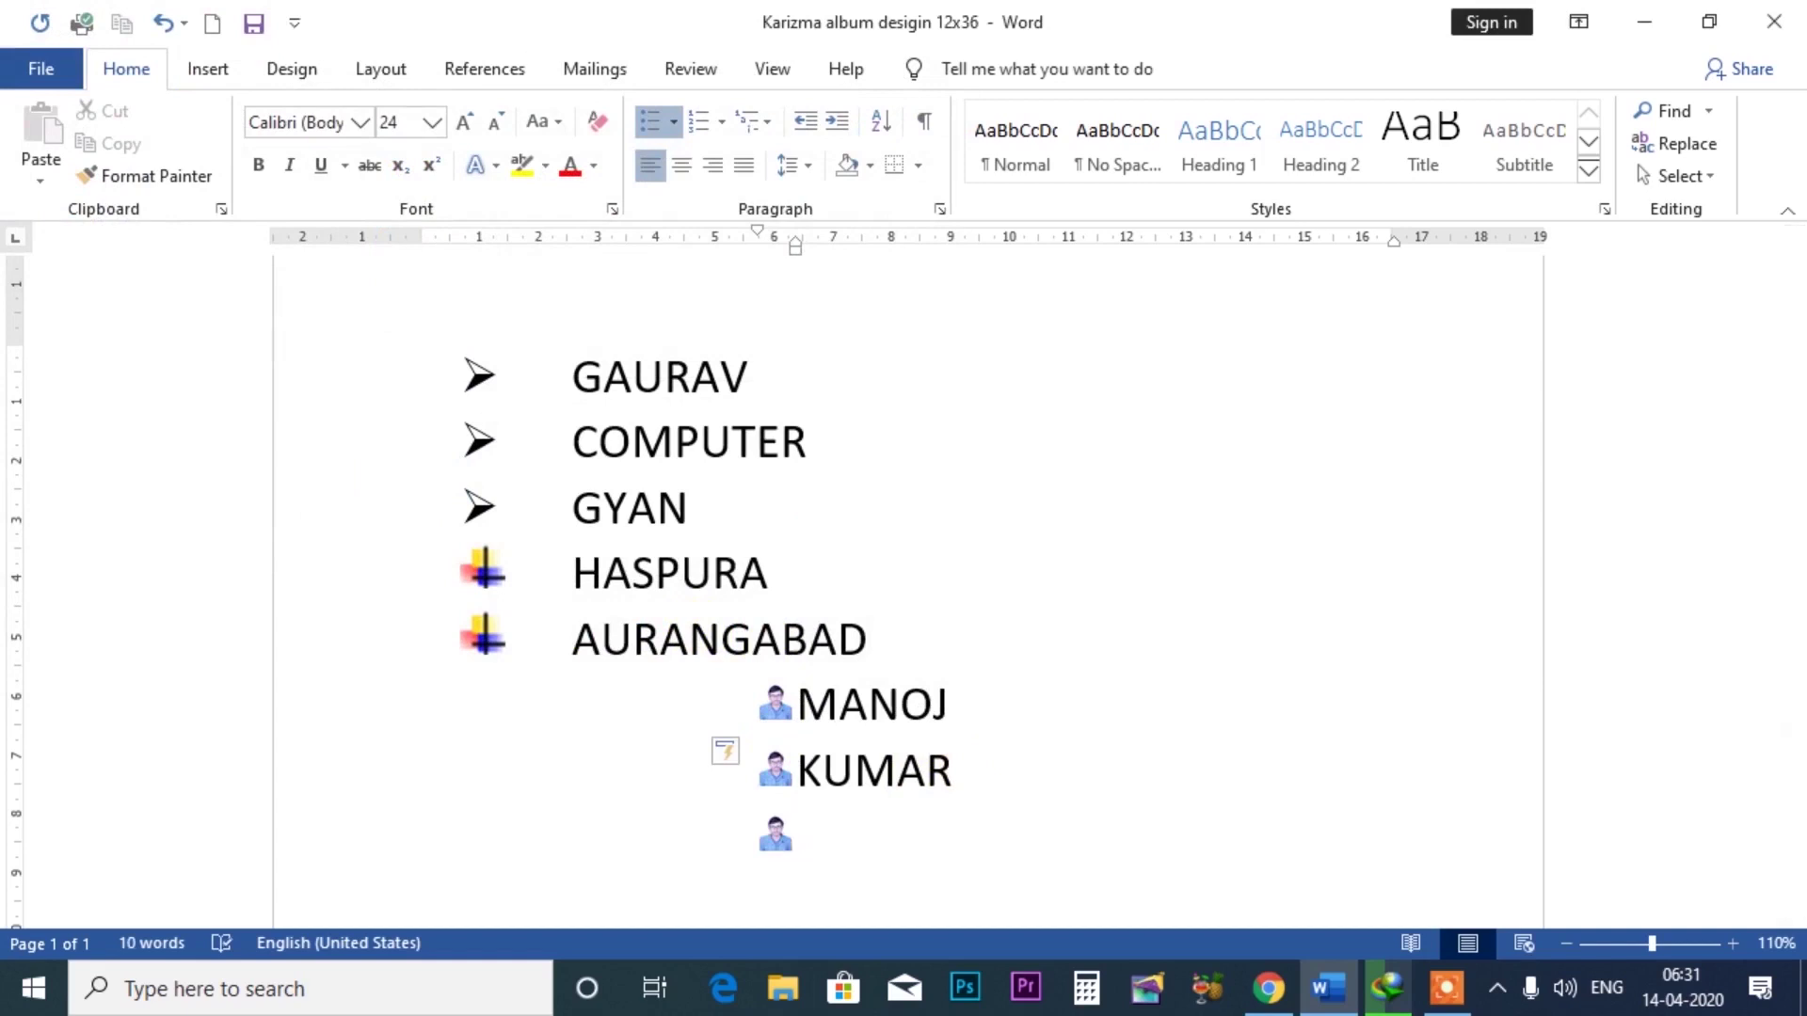
pyautogui.write('HASPURA')
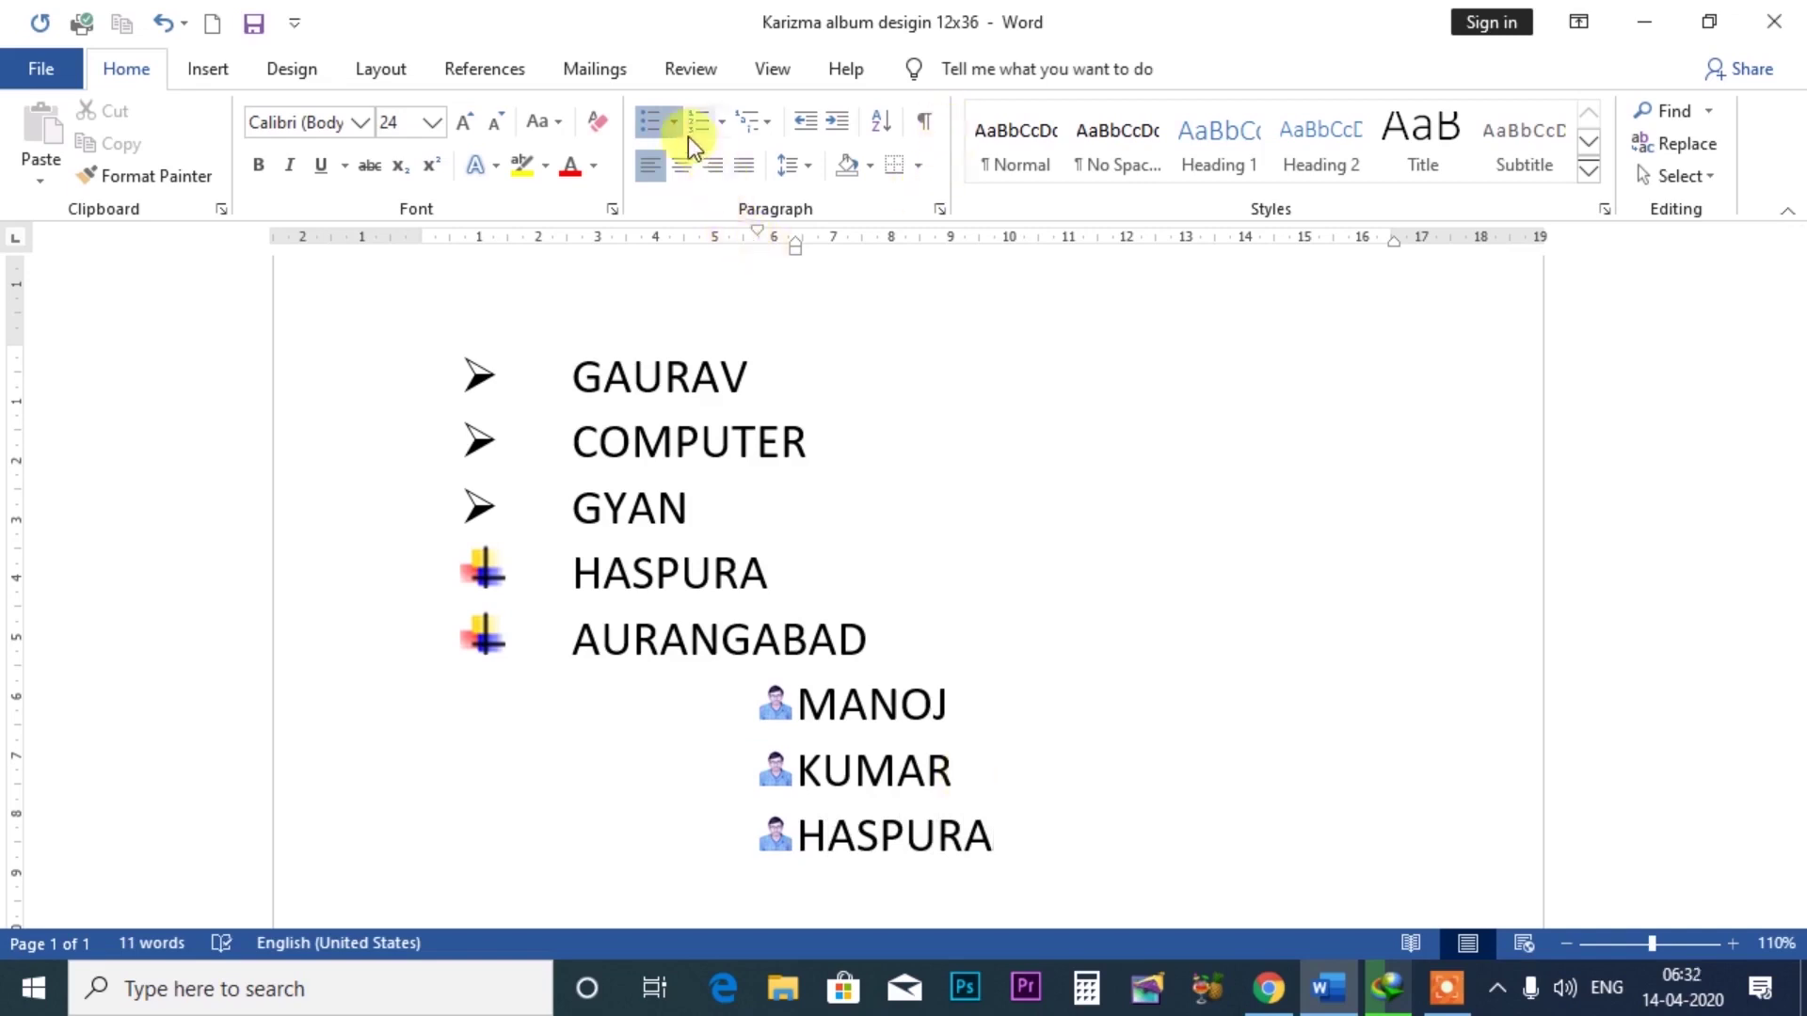
# - Define the red 'love' heart picture as the bullet for MANOJ, KUMAR and HASPURA
pyautogui.click(675, 122)
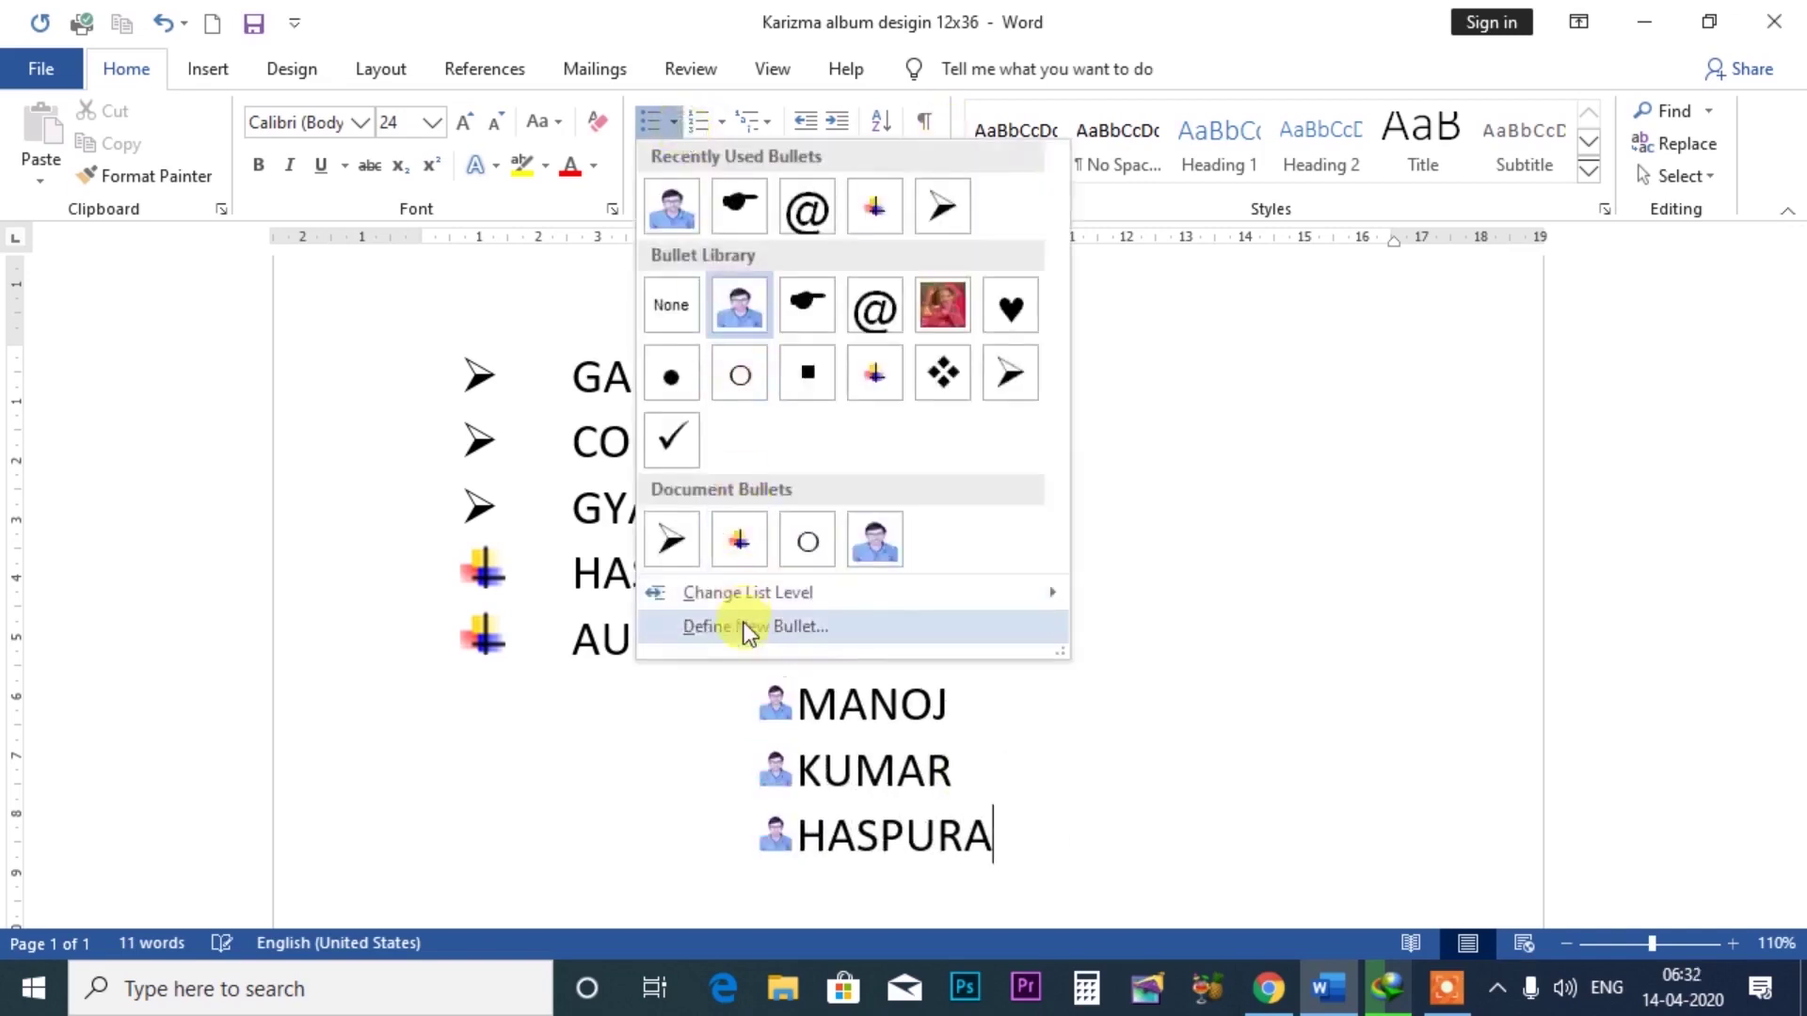
pyautogui.click(744, 626)
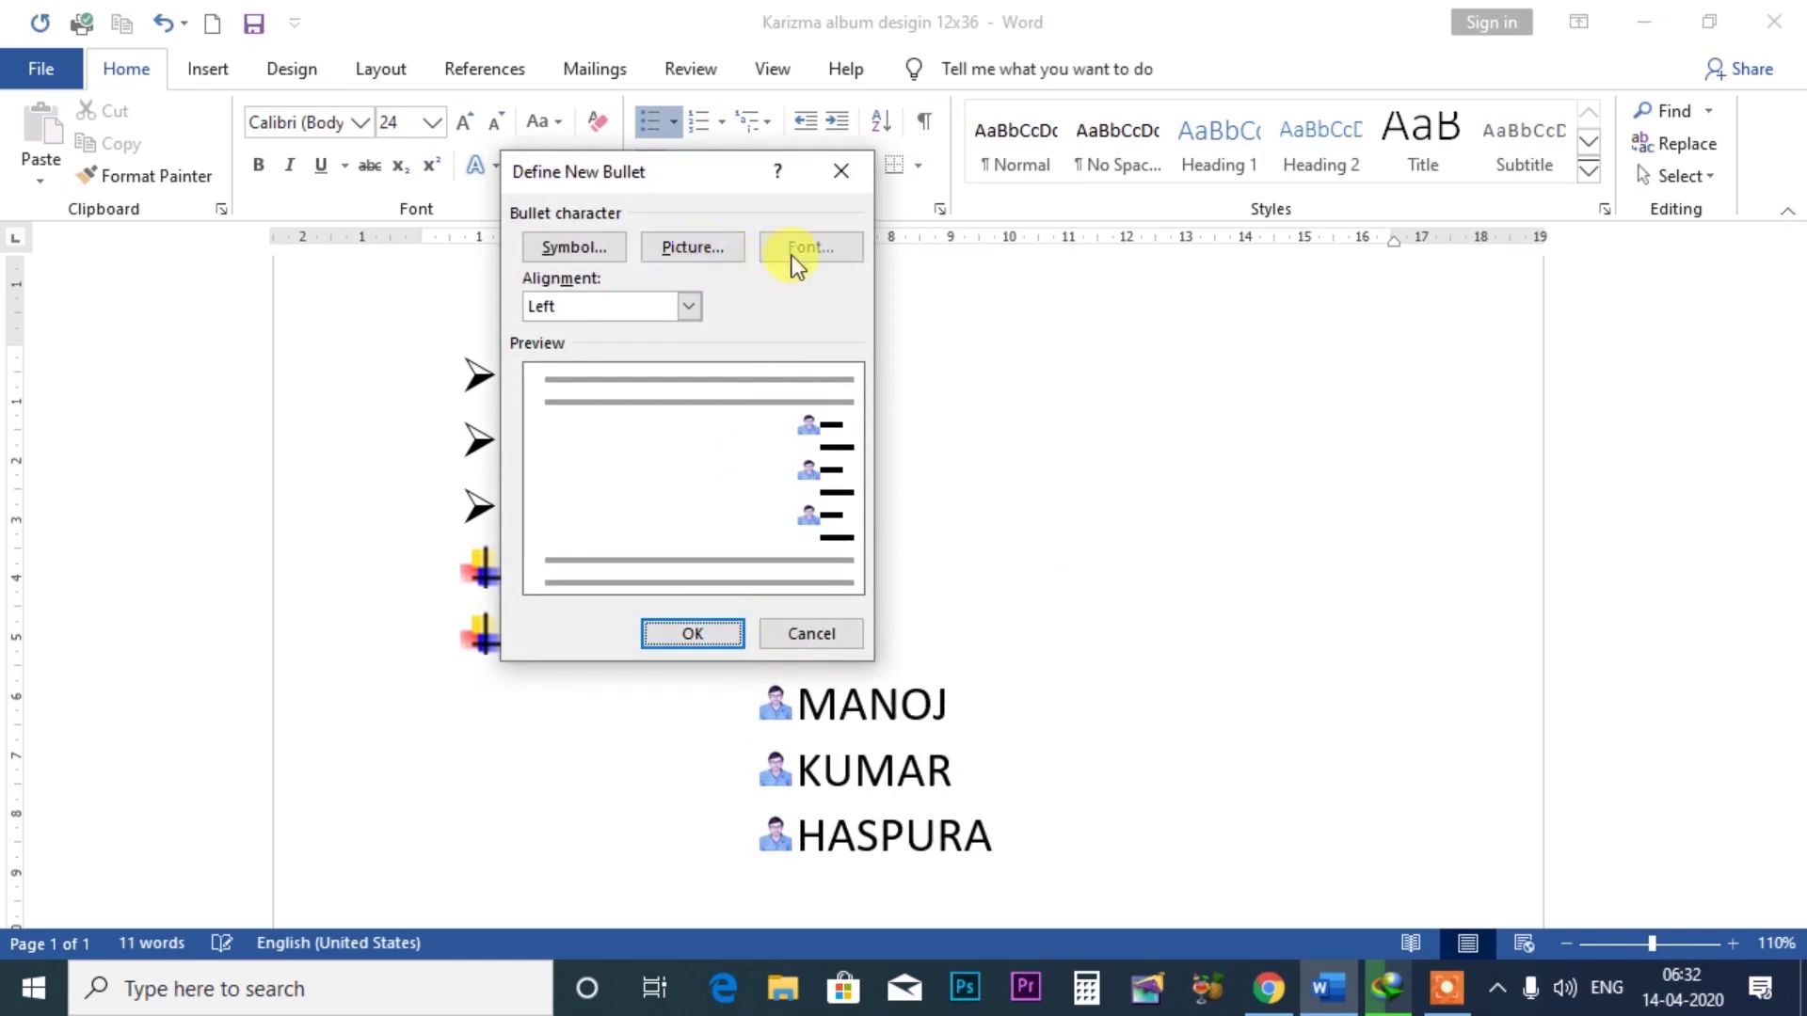
pyautogui.click(715, 256)
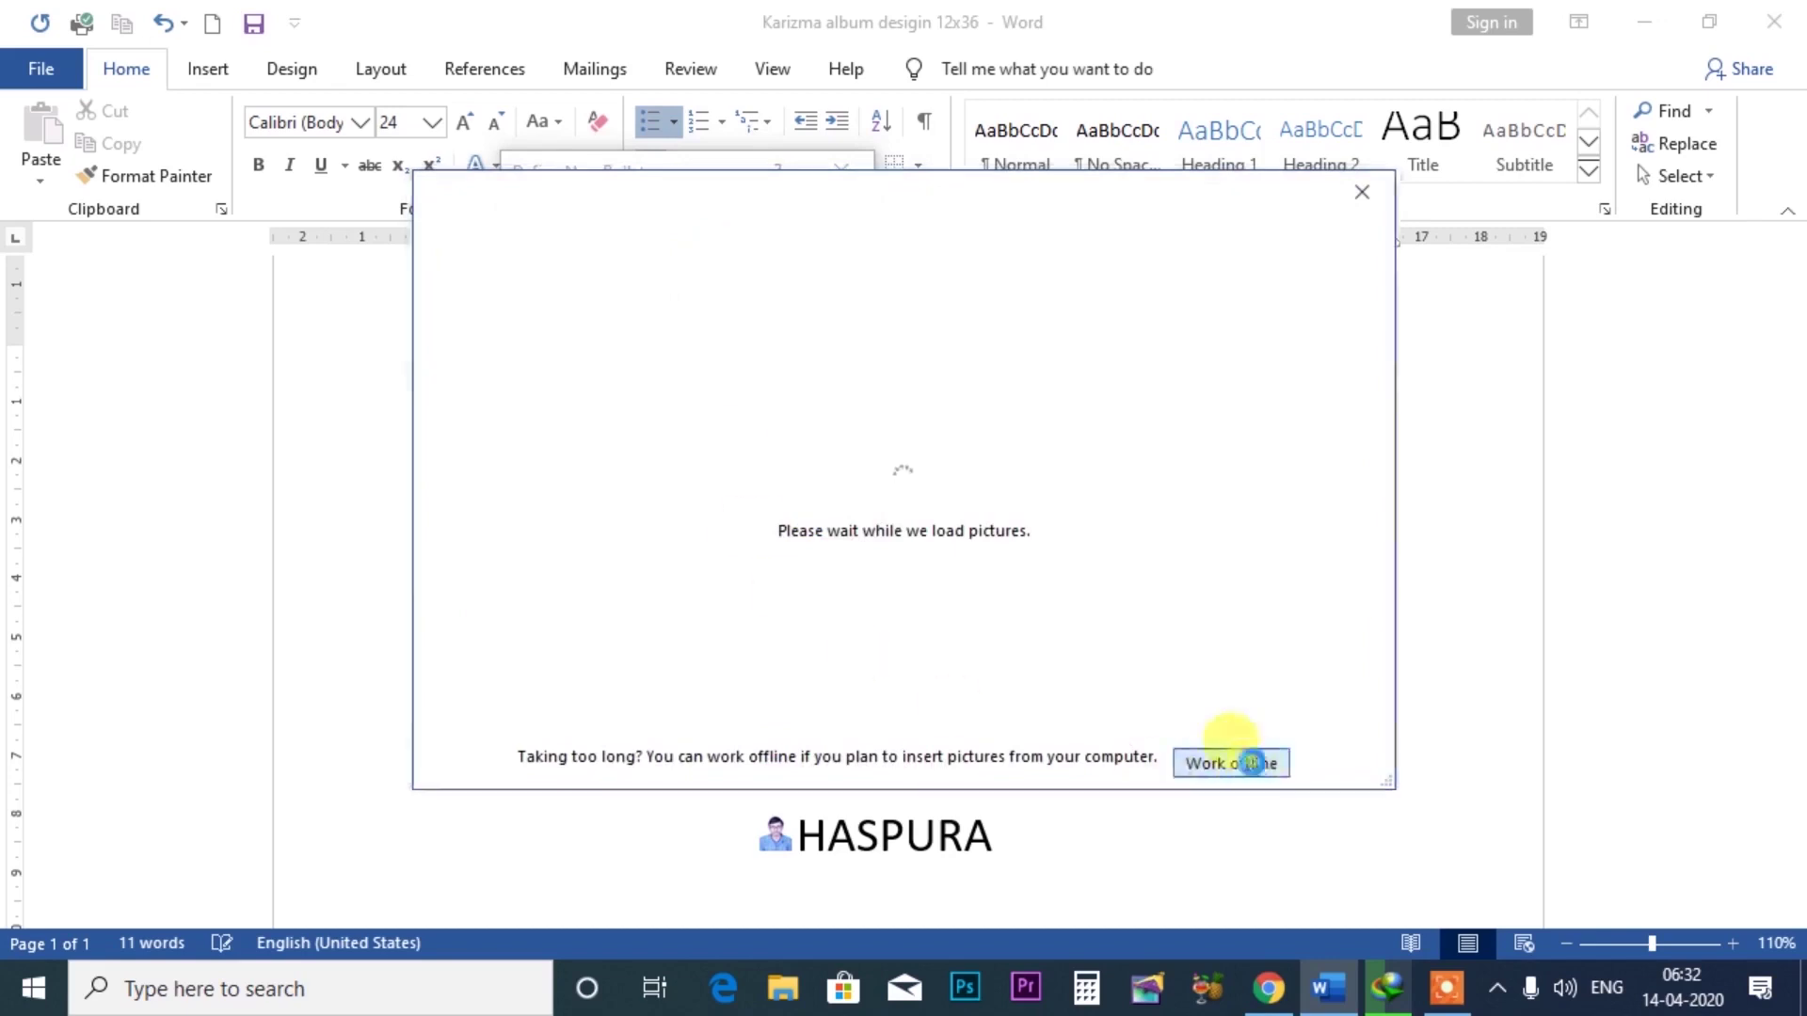
pyautogui.click(1251, 764)
pyautogui.click(823, 534)
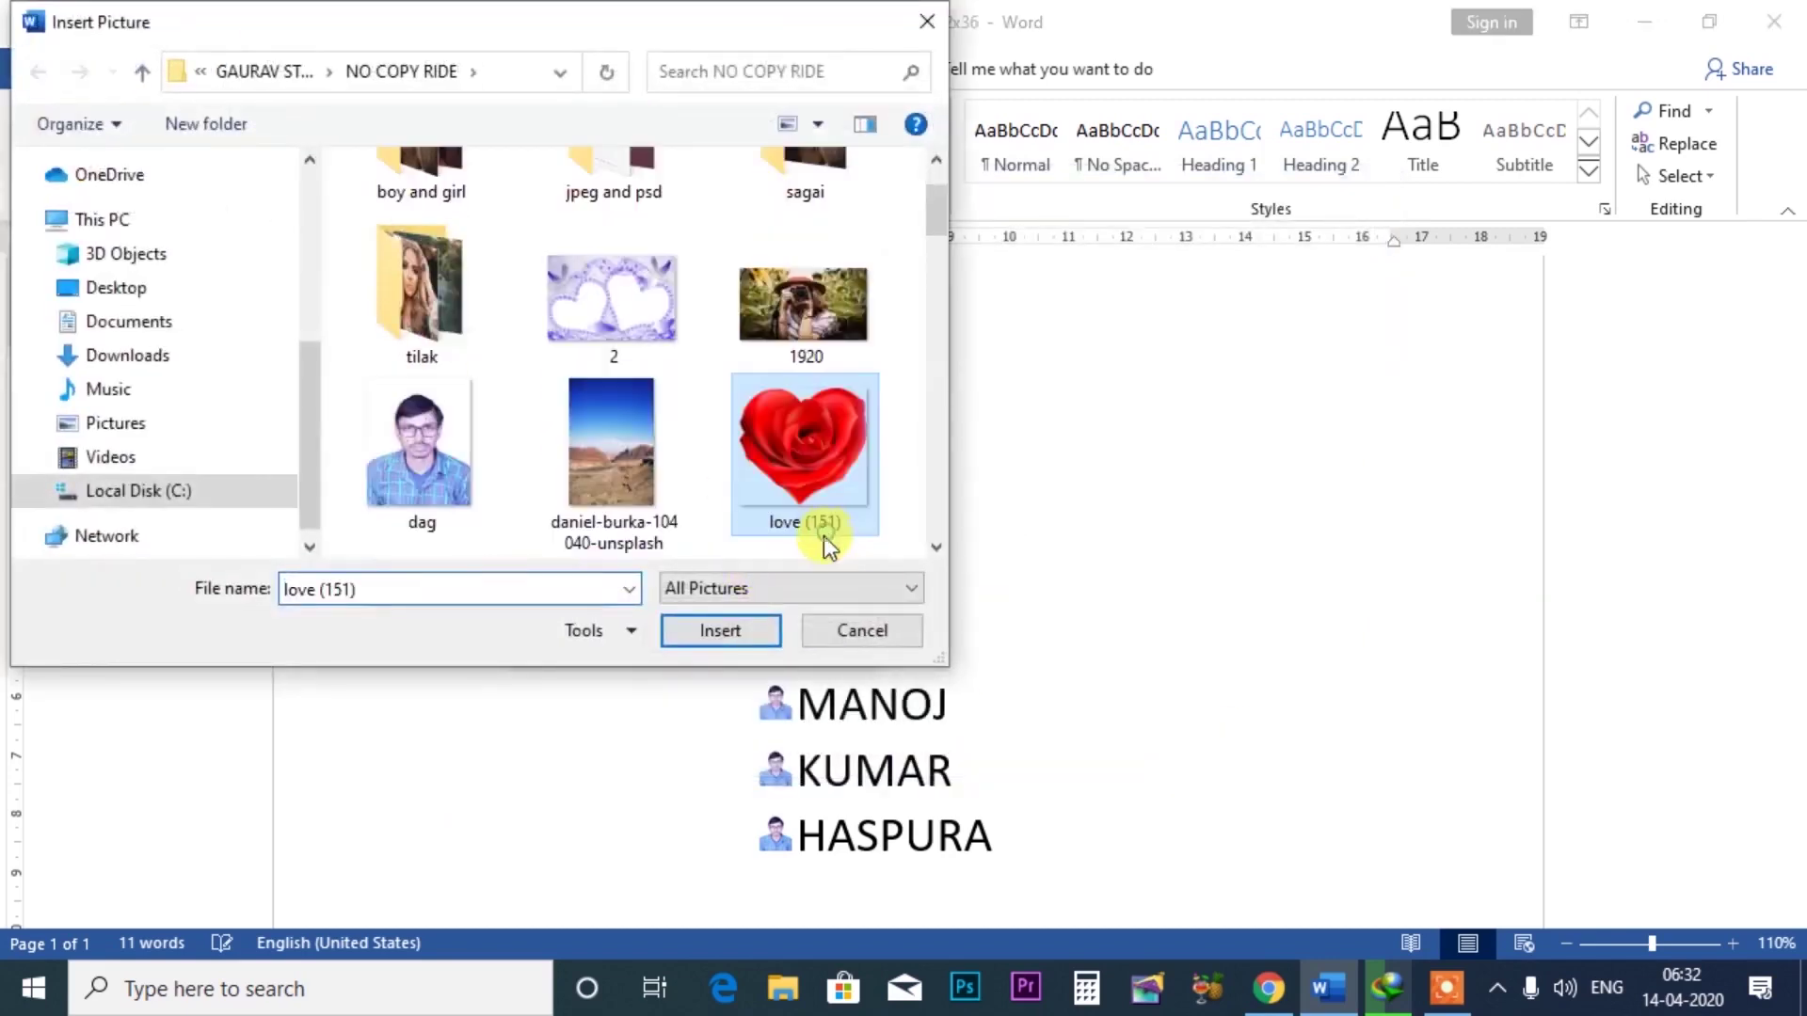
pyautogui.click(745, 640)
pyautogui.click(719, 643)
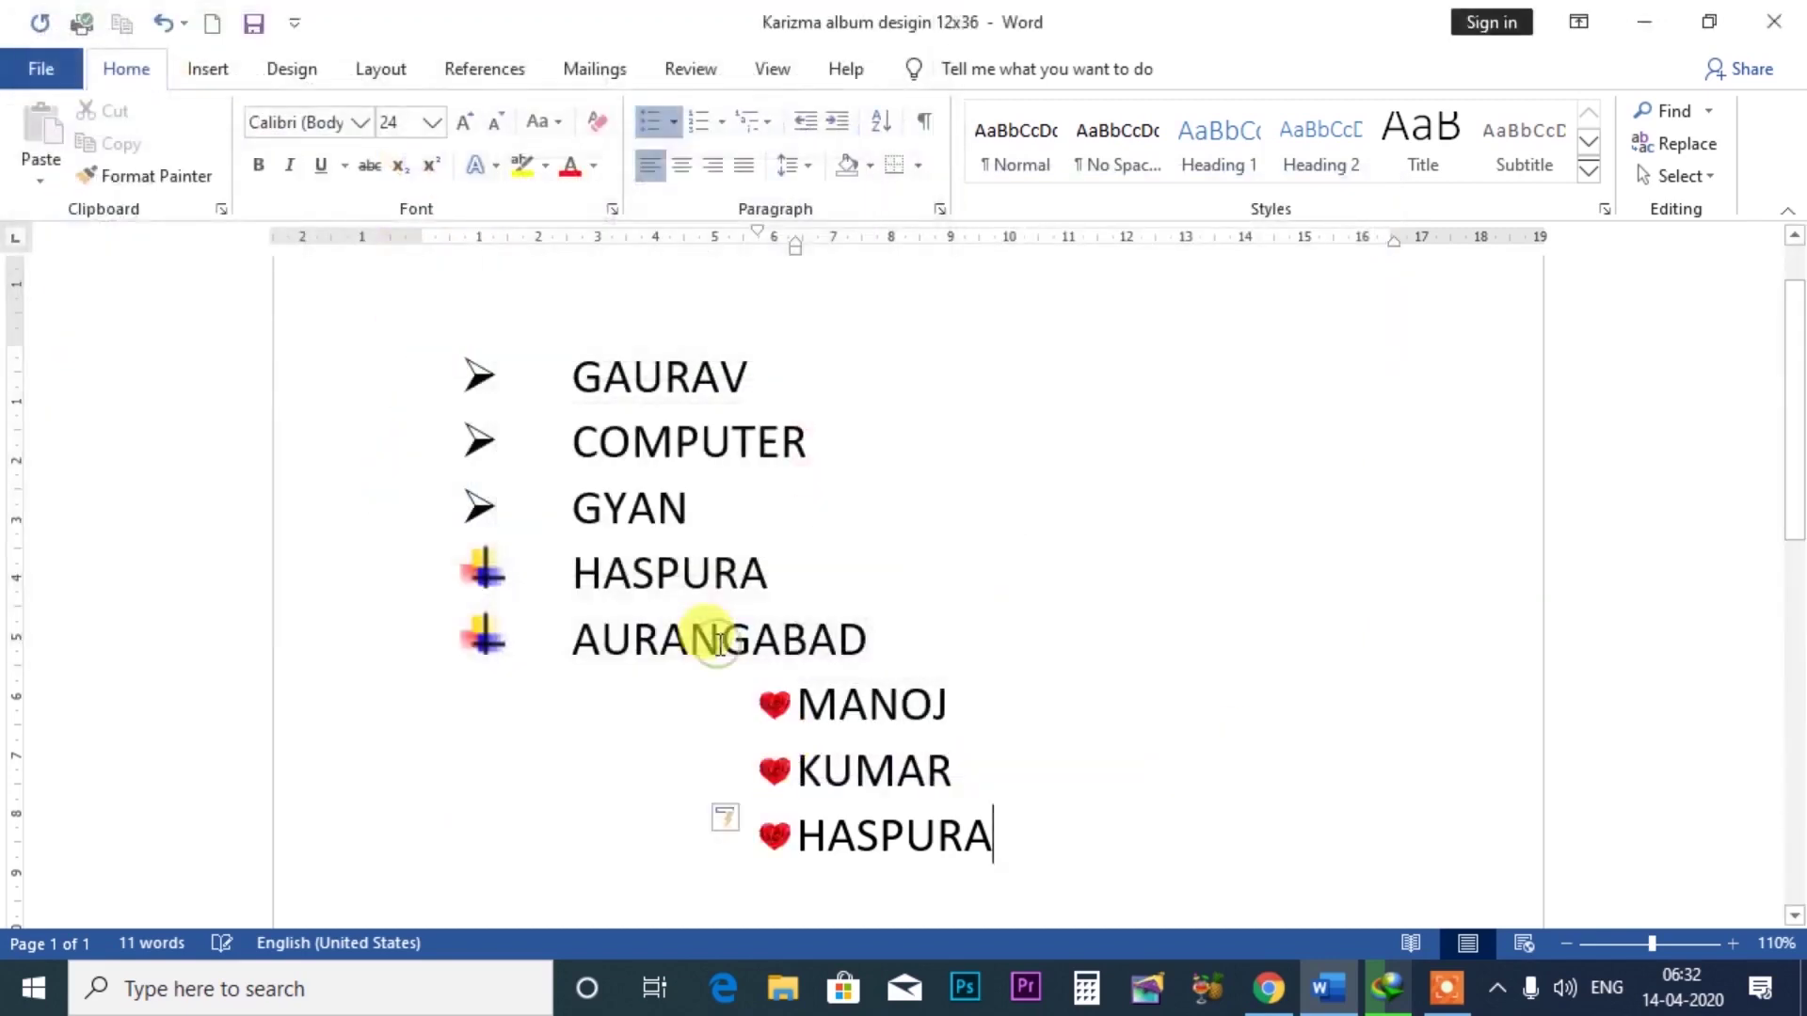
# - Add an empty heart-bulleted line after HASPURA and select the list up to COMPUTER
pyautogui.scroll(-3, 859, 658)
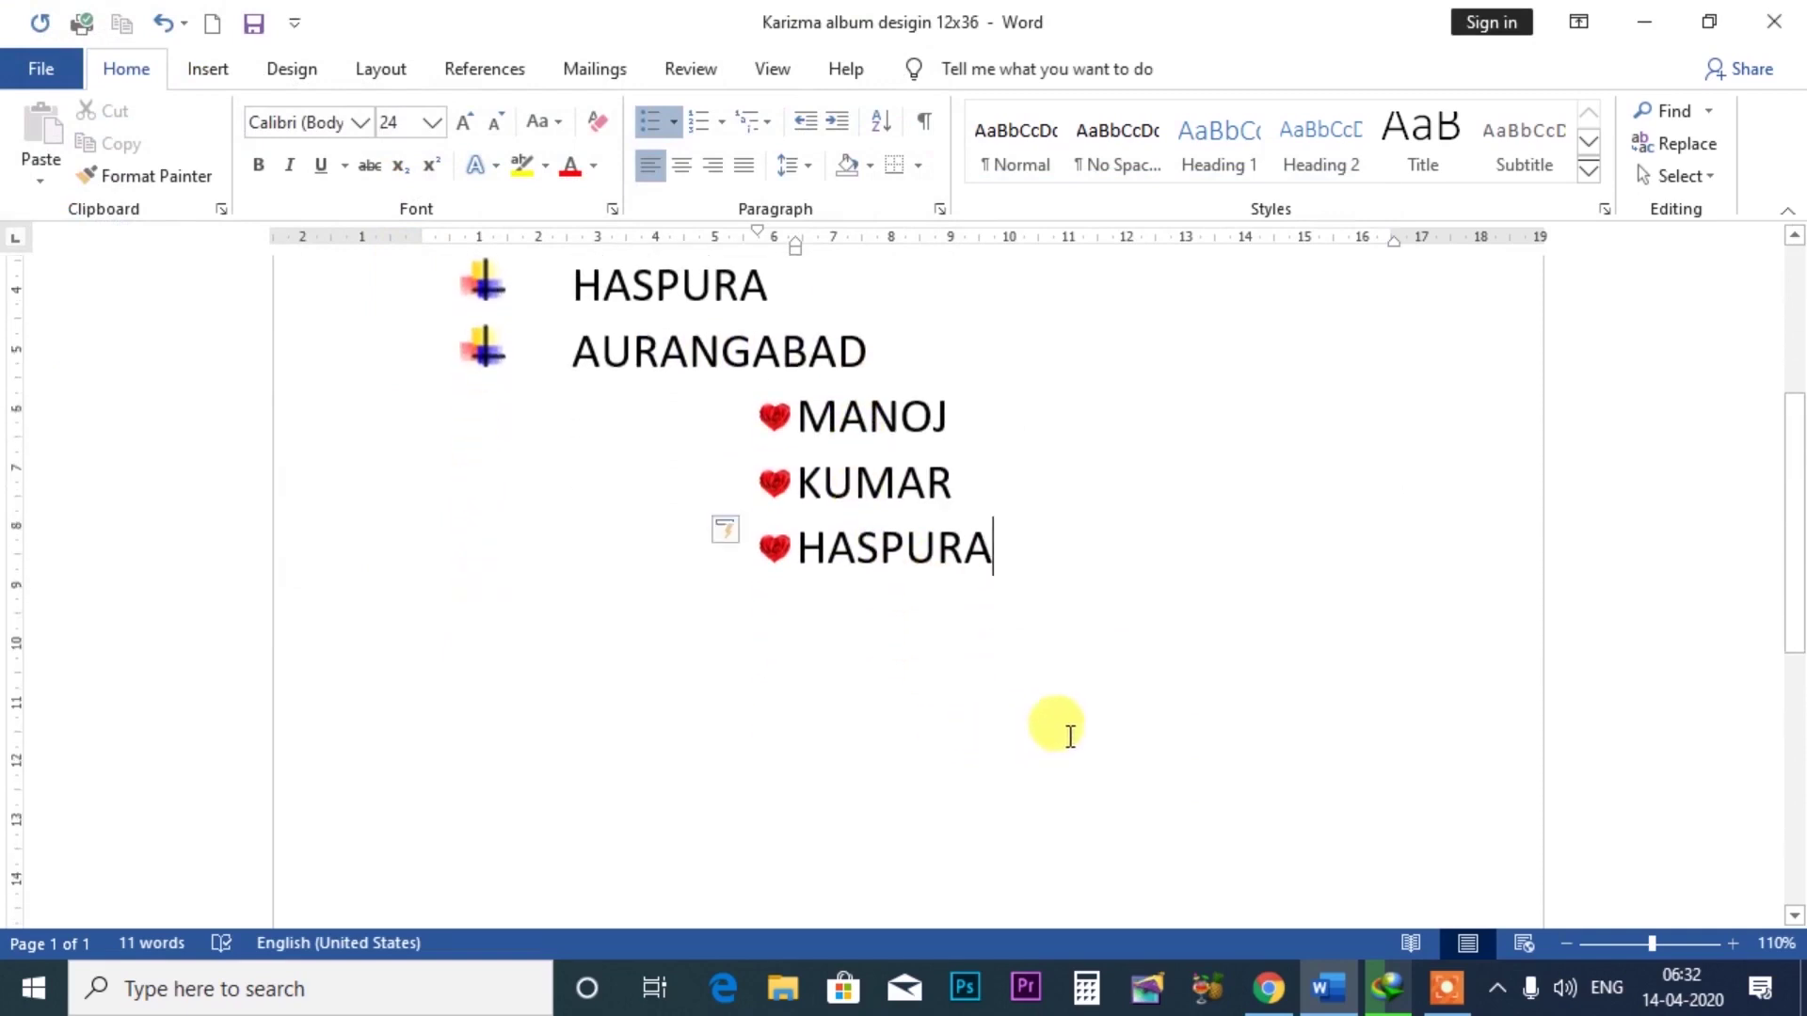
pyautogui.press('Return')
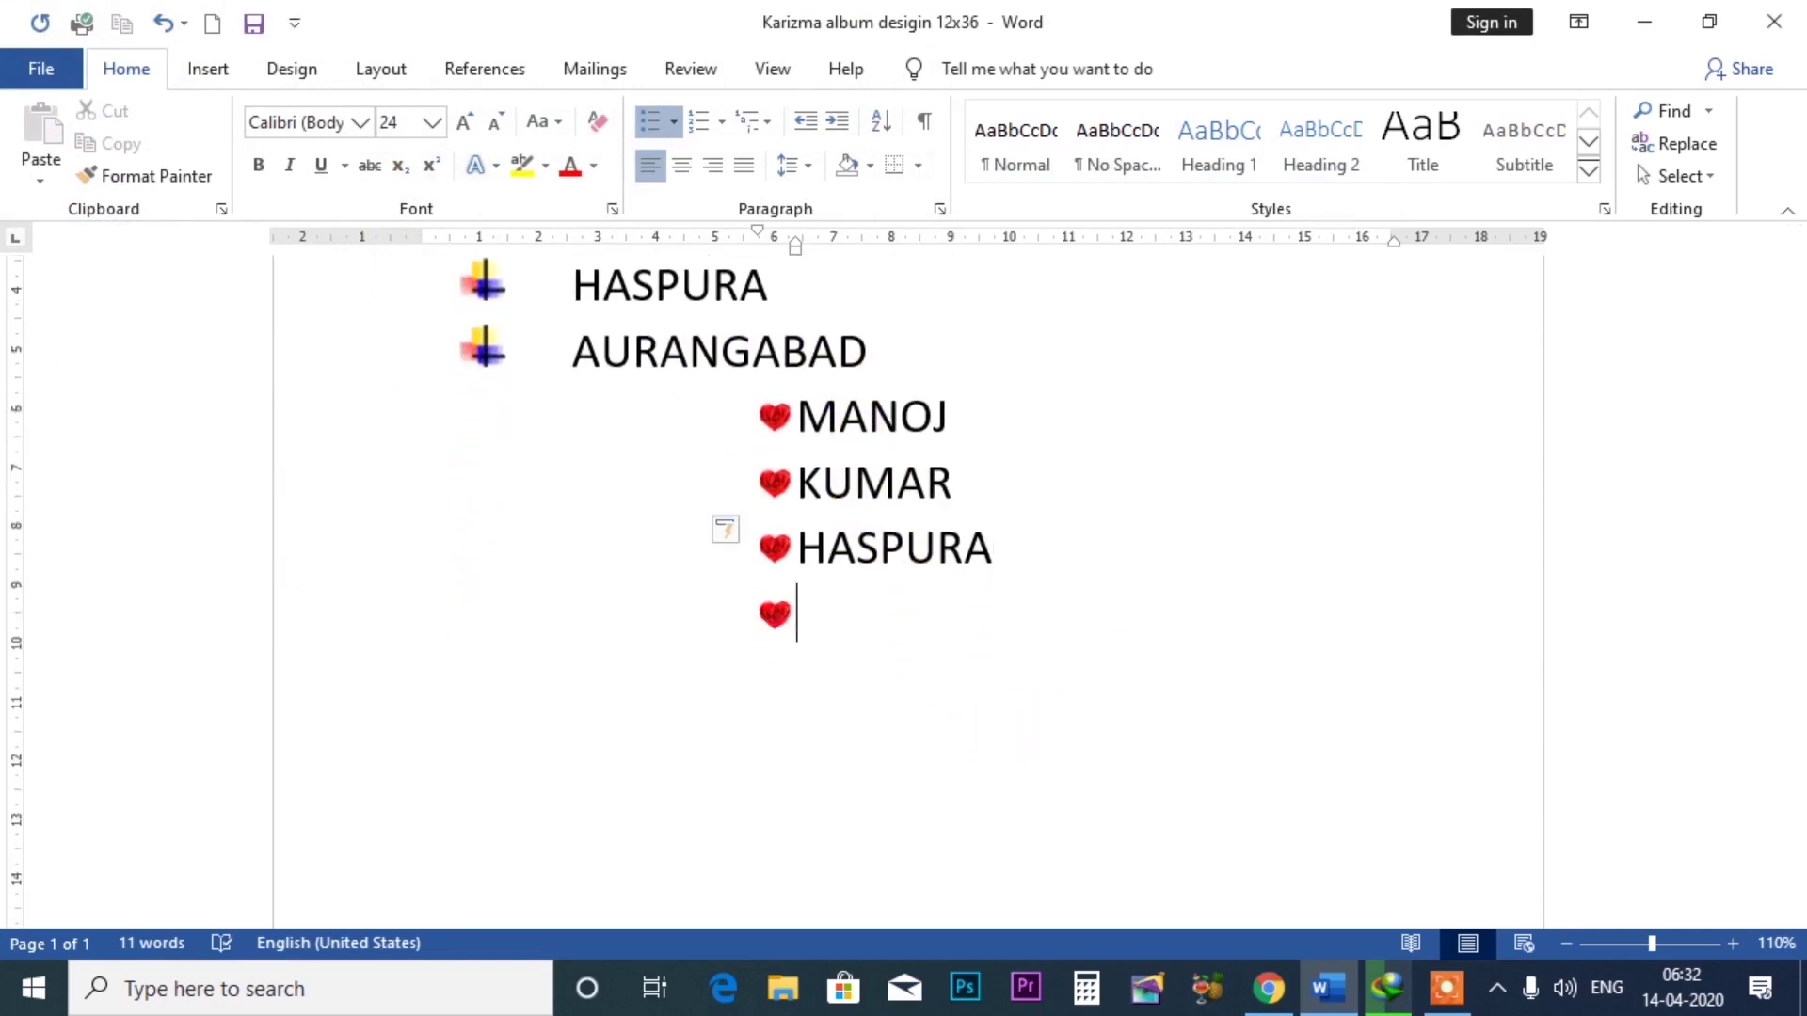
pyautogui.scroll(4, 1045, 697)
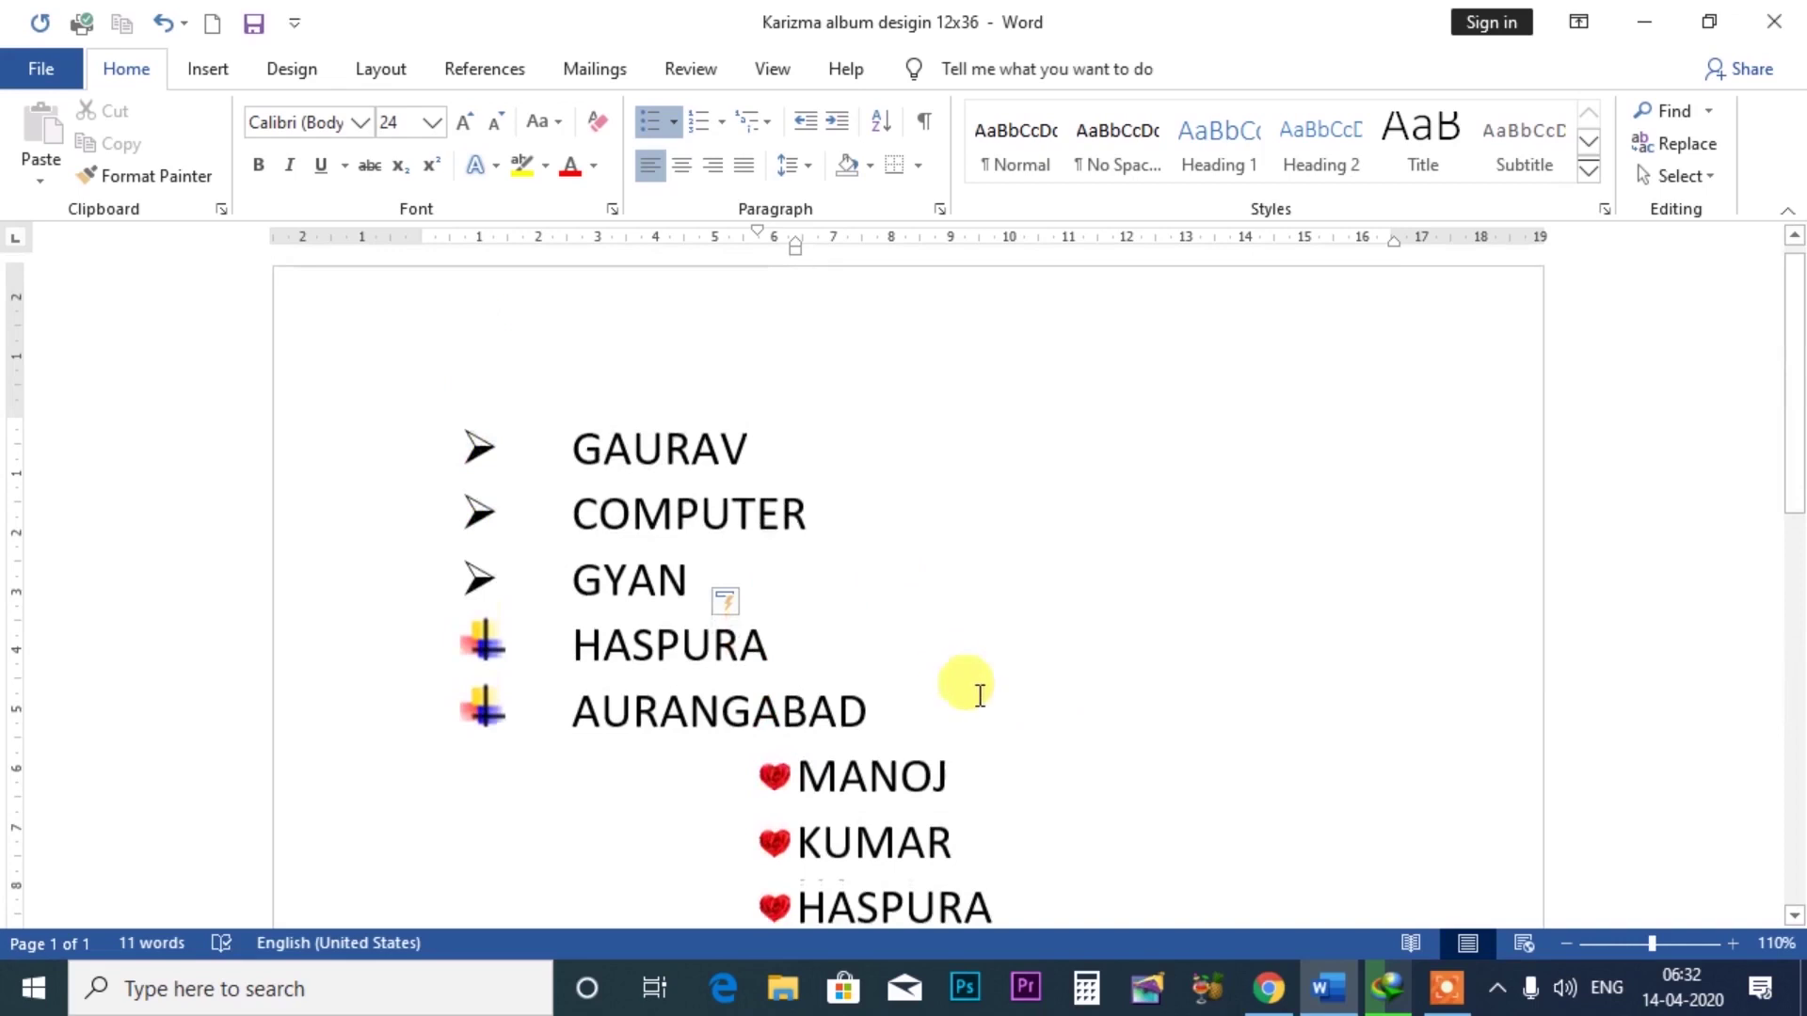
pyautogui.scroll(-2, 979, 694)
pyautogui.moveTo(818, 757); pyautogui.dragTo(457, 315)
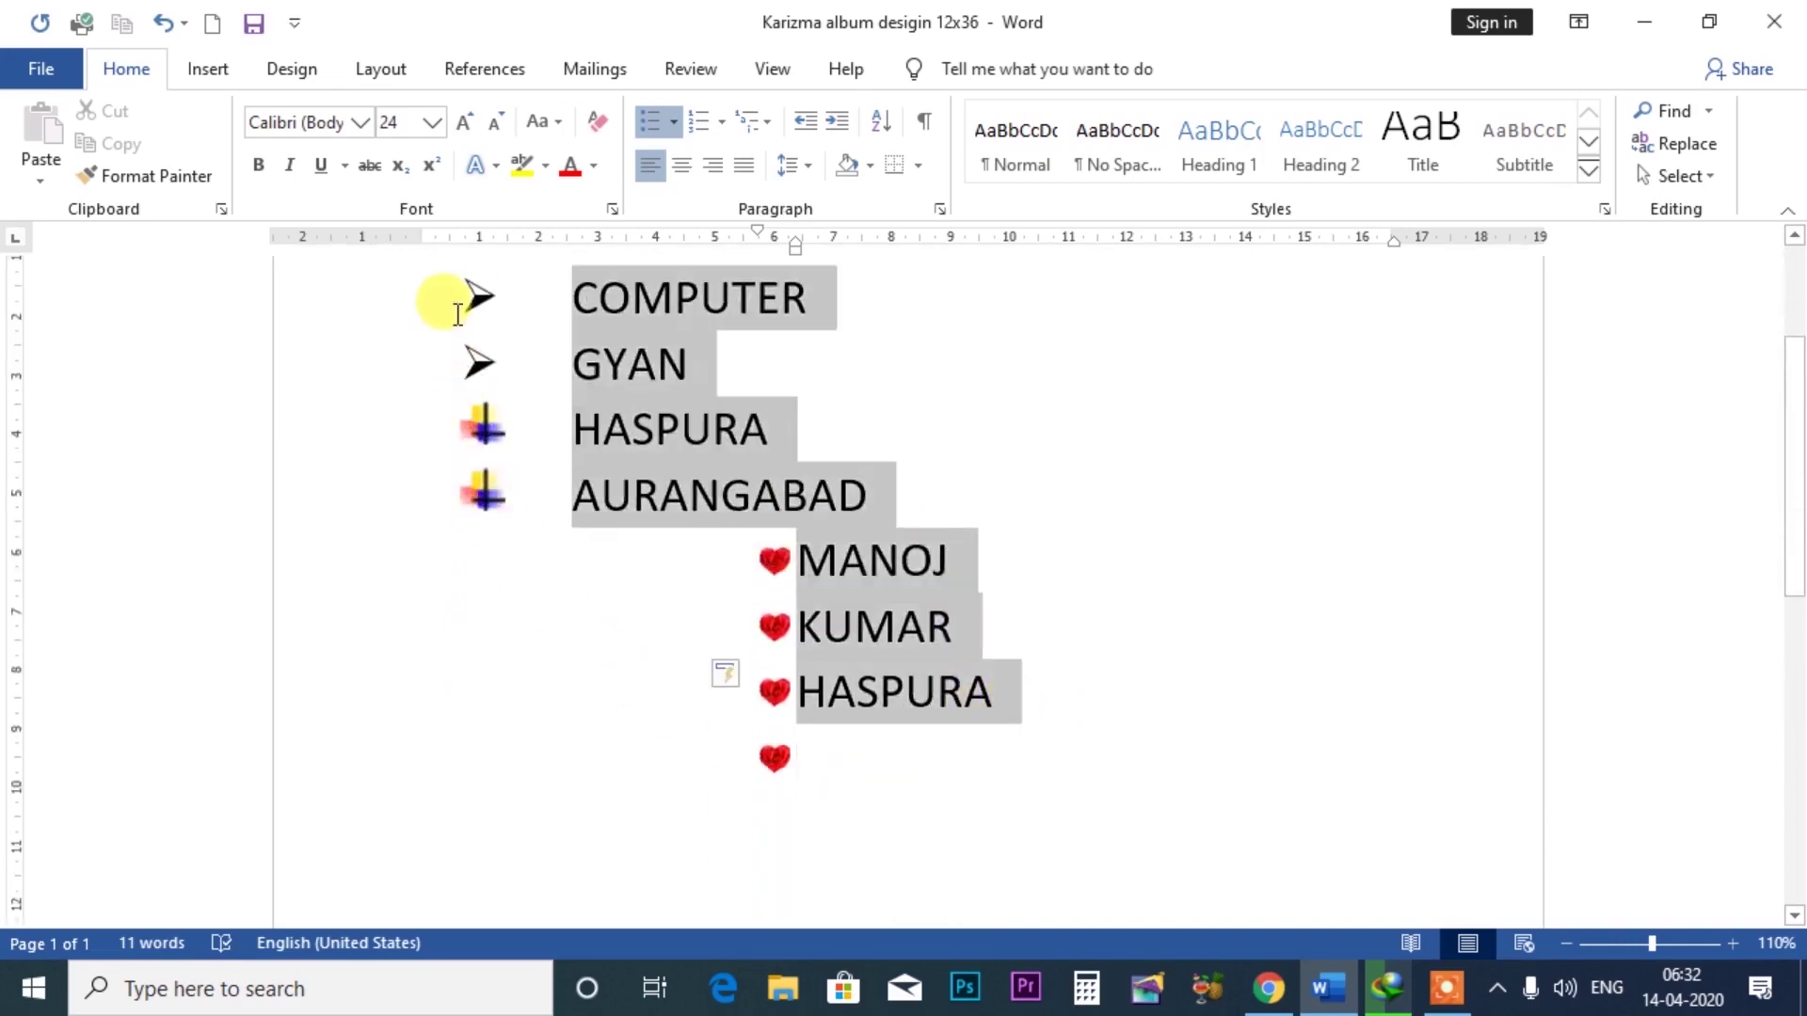
# - Delete the selected list and set the font size to 26
pyautogui.press('Delete')
pyautogui.click(432, 122)
pyautogui.click(411, 448)
# - Start an arrow-bulleted list with the item GAURAV
pyautogui.click(671, 123)
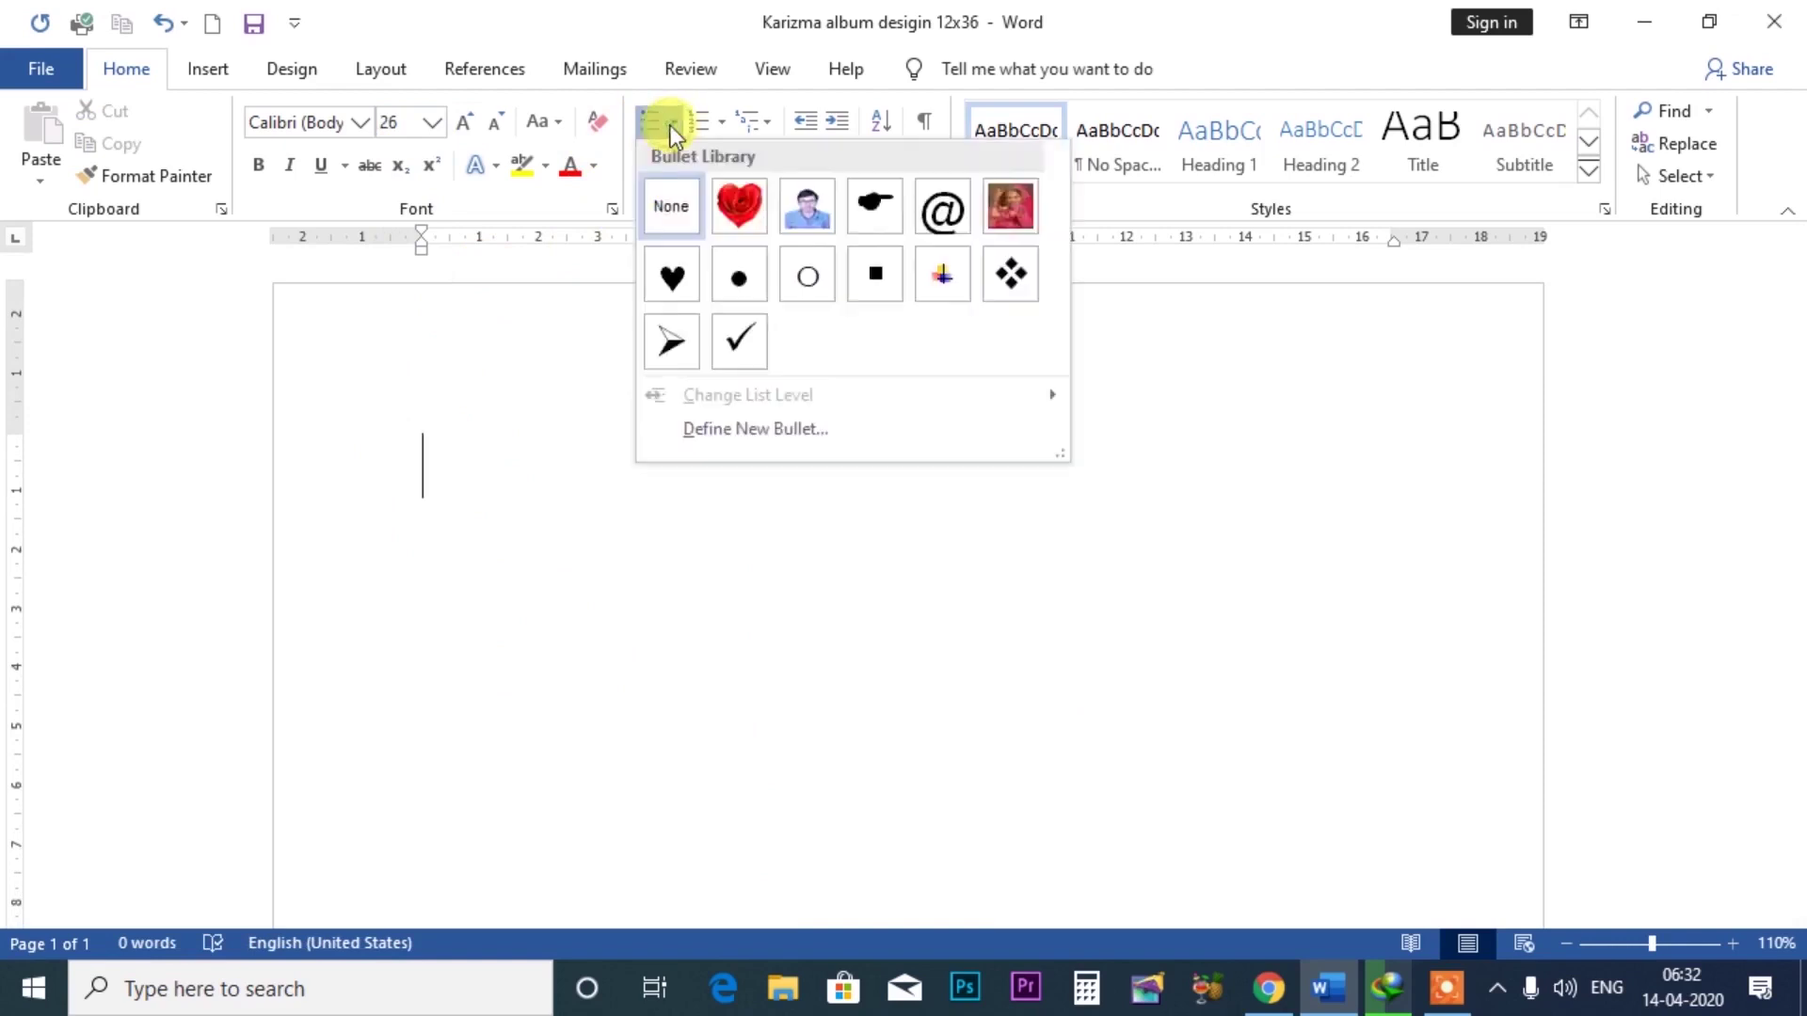
pyautogui.click(670, 340)
pyautogui.write('GAURAV')
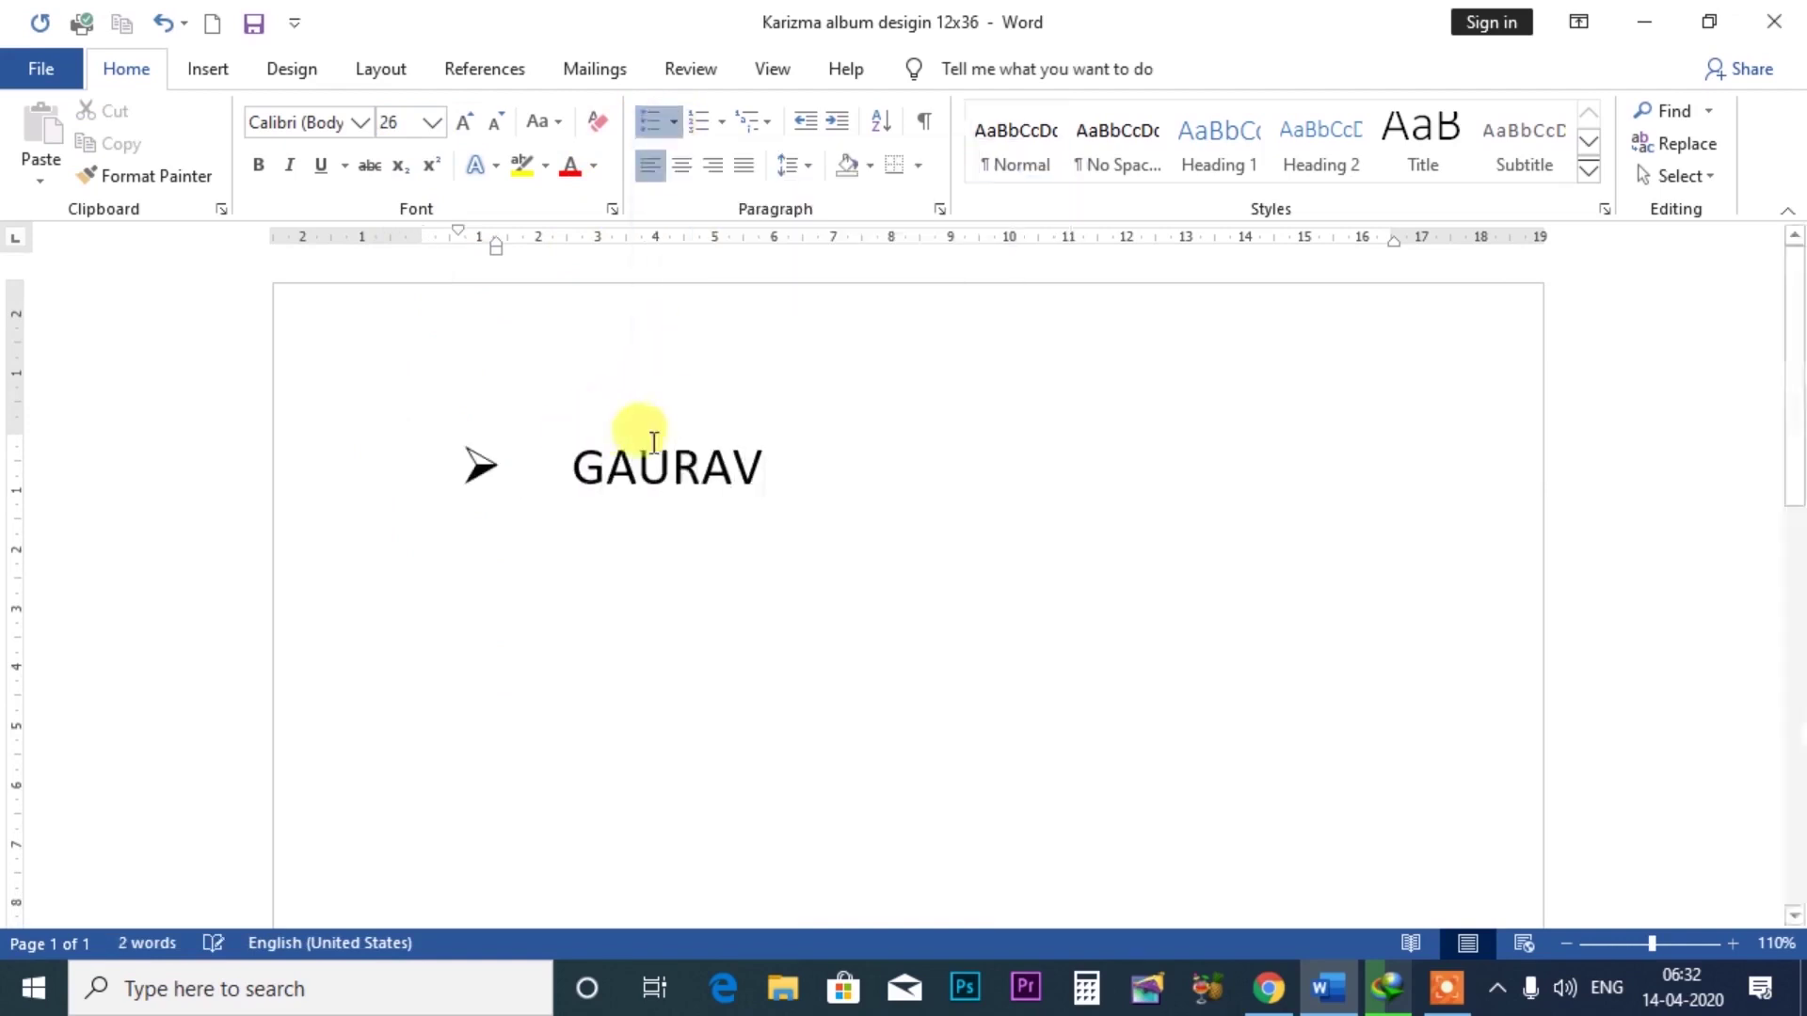
pyautogui.click(672, 121)
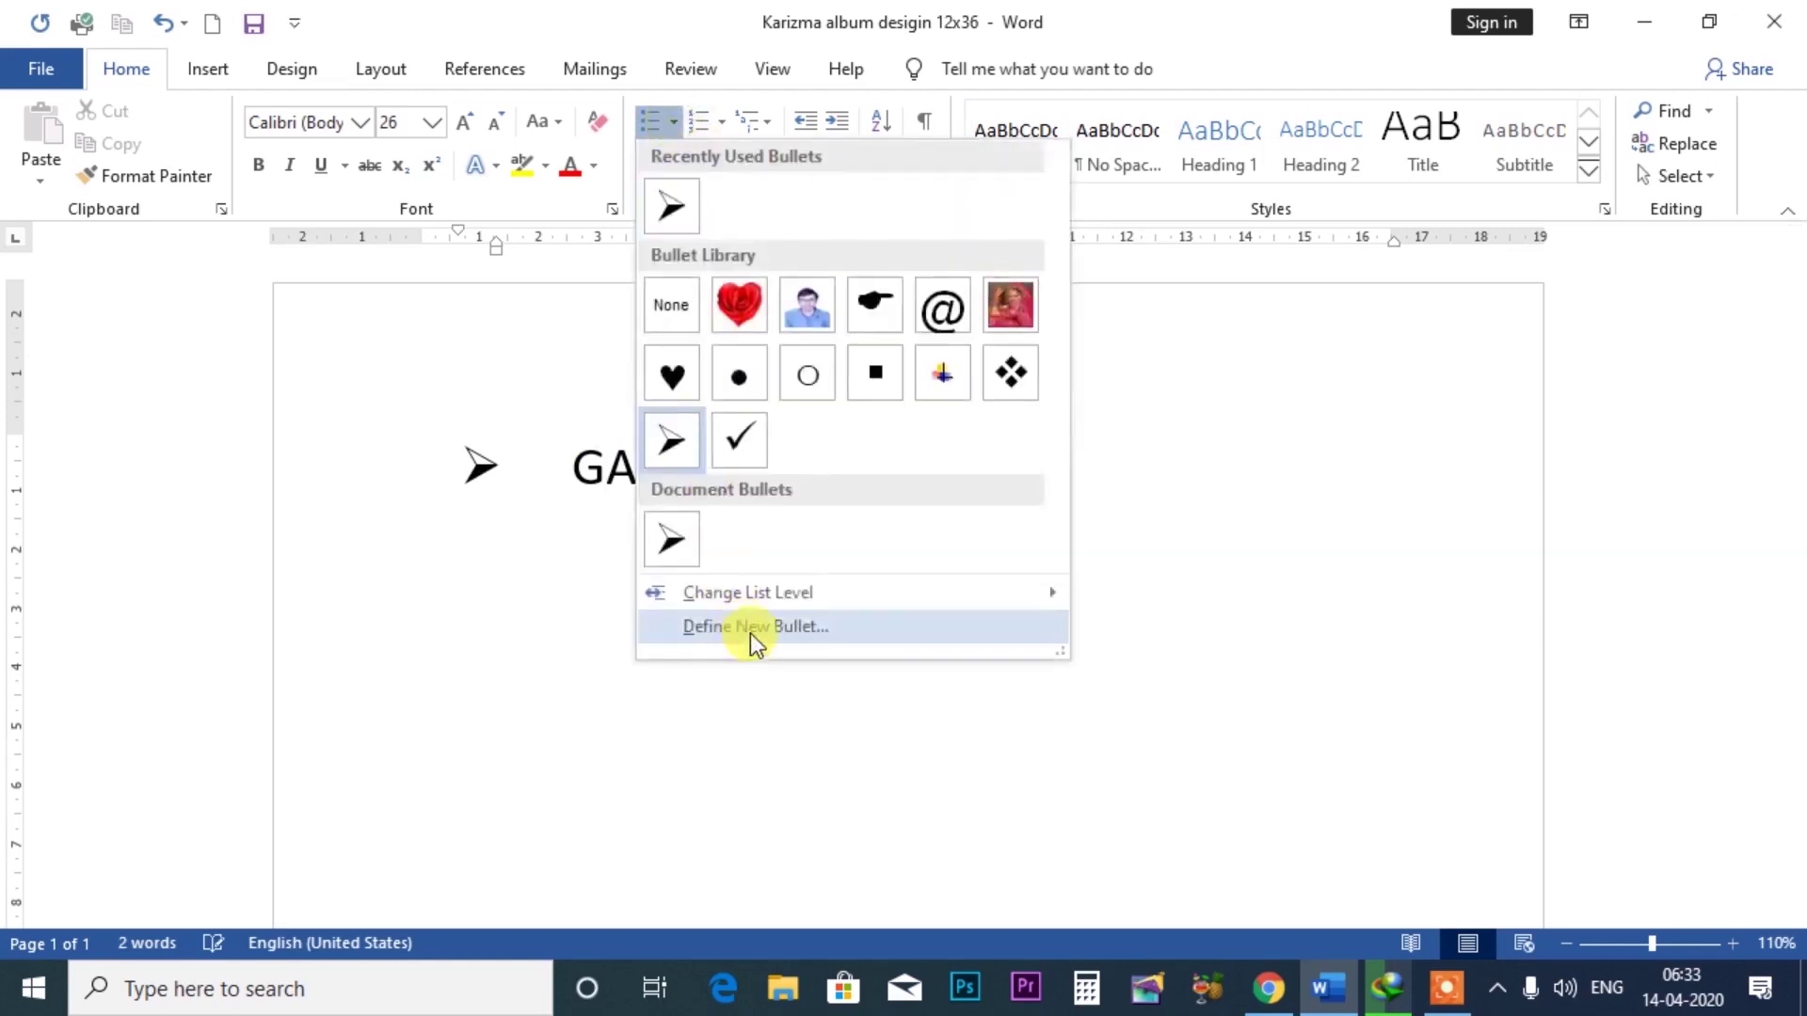
# - In Define New Bullet's font settings, try Webdings, Wide Latin, Yu Gothic UI Light and Yu Gothic UI
pyautogui.click(749, 635)
pyautogui.click(815, 249)
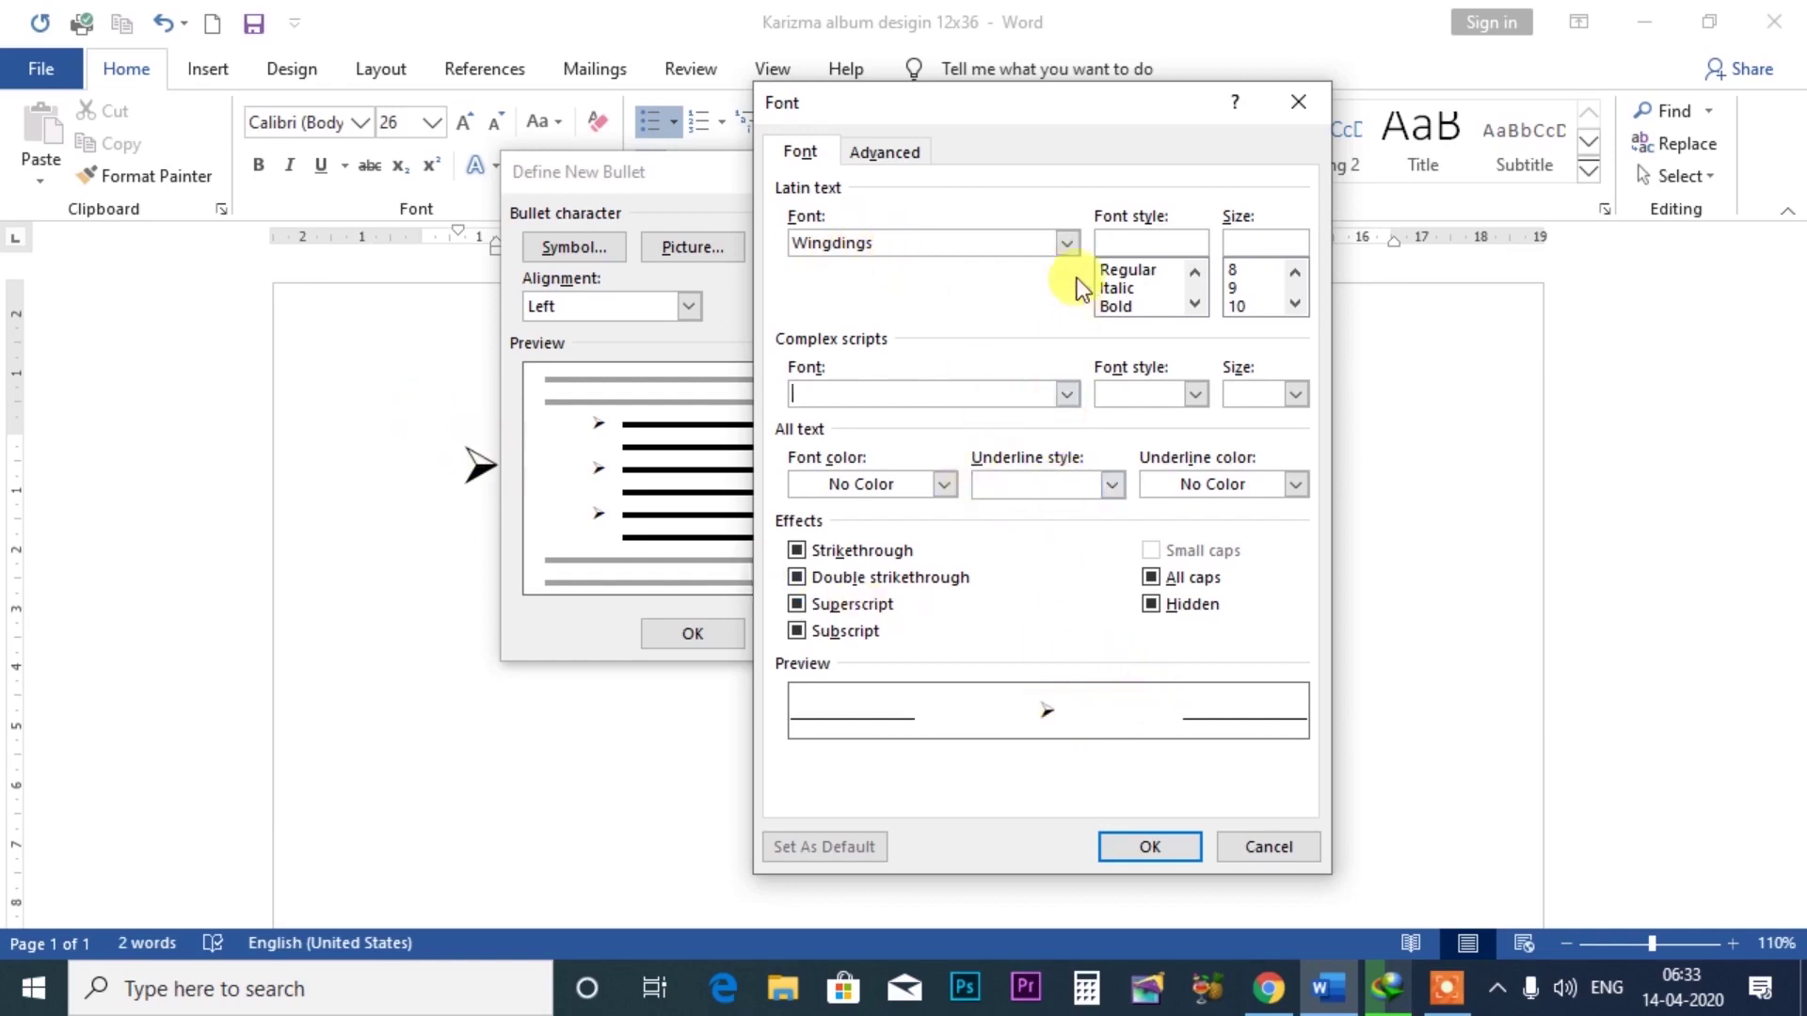
pyautogui.click(1075, 252)
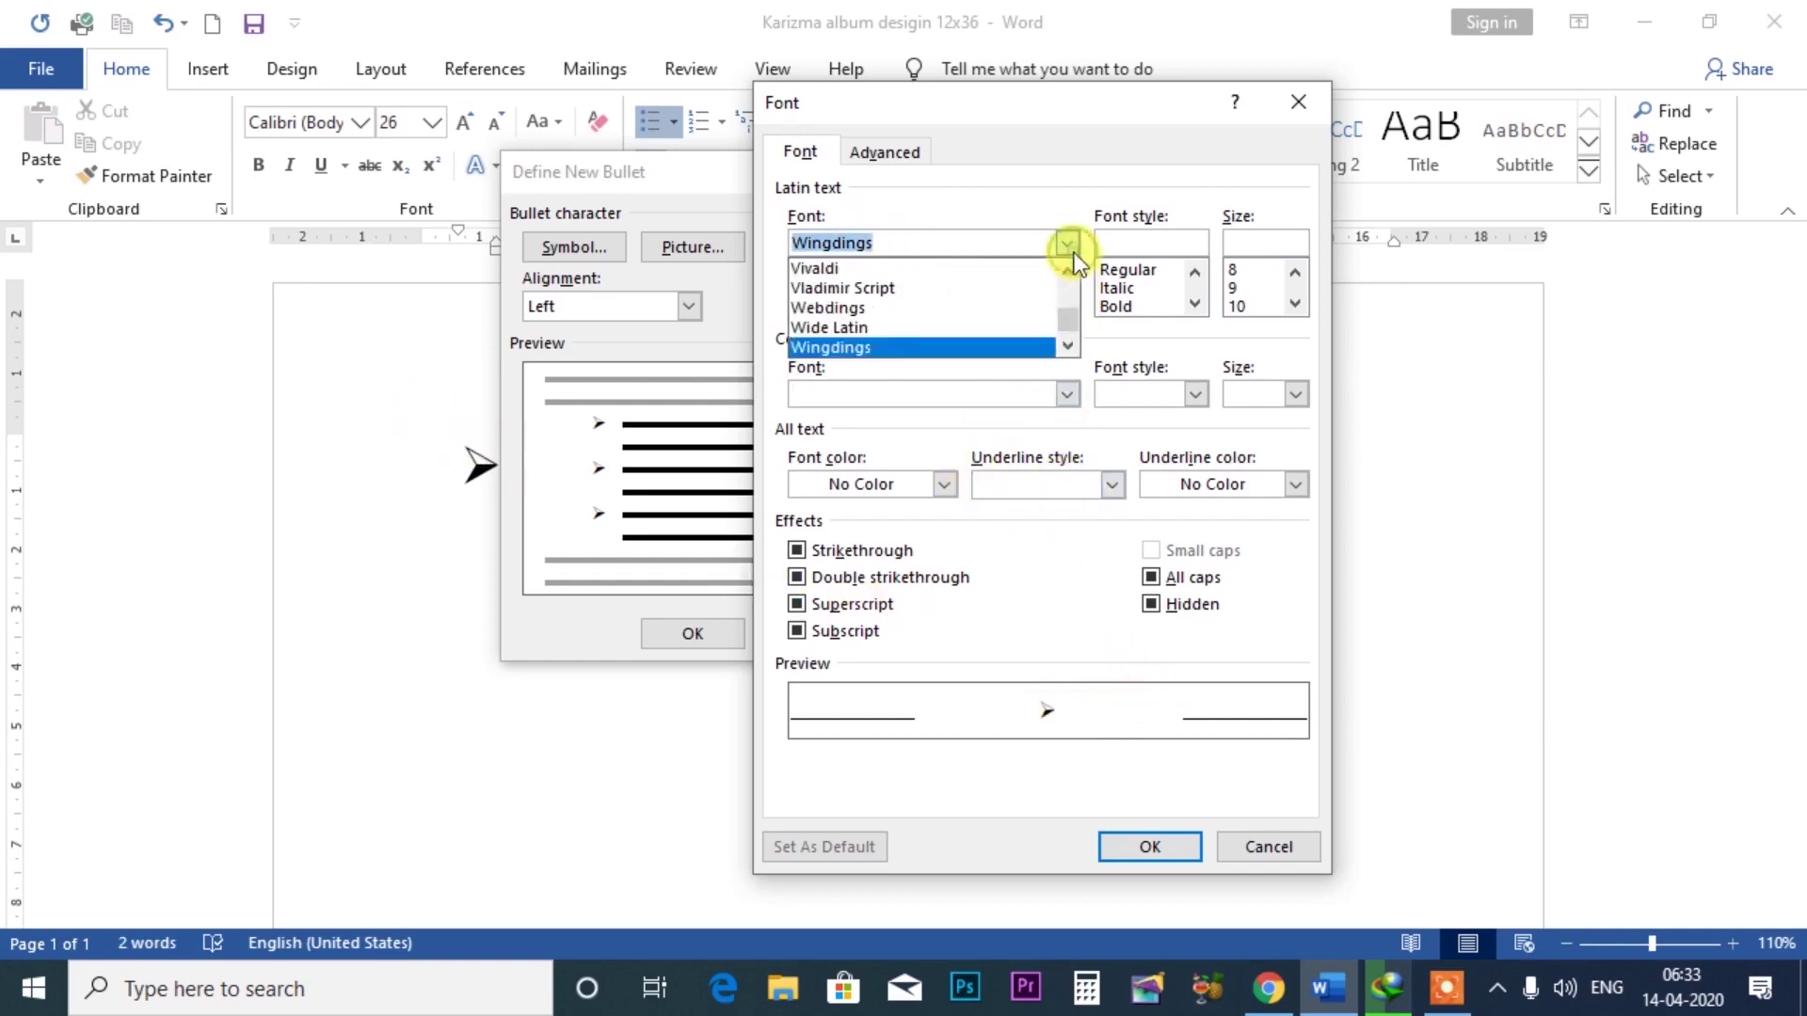
pyautogui.click(883, 309)
pyautogui.click(941, 236)
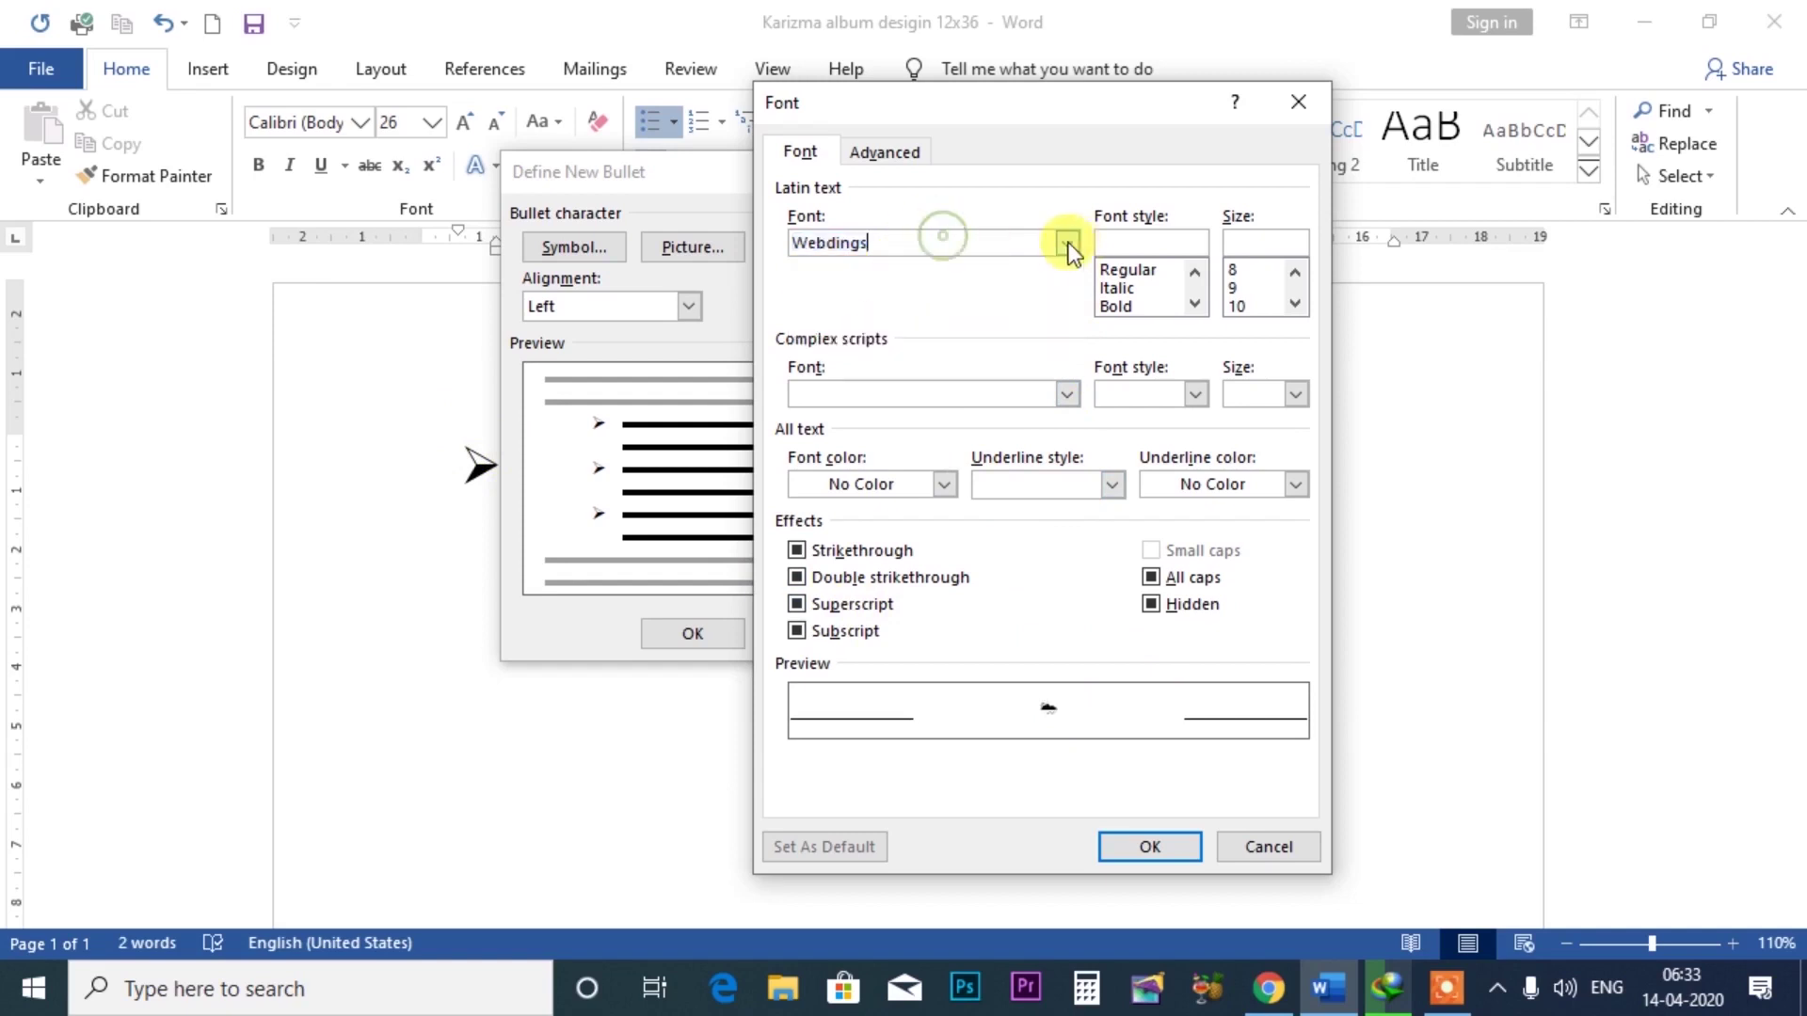
pyautogui.click(1070, 246)
pyautogui.click(981, 330)
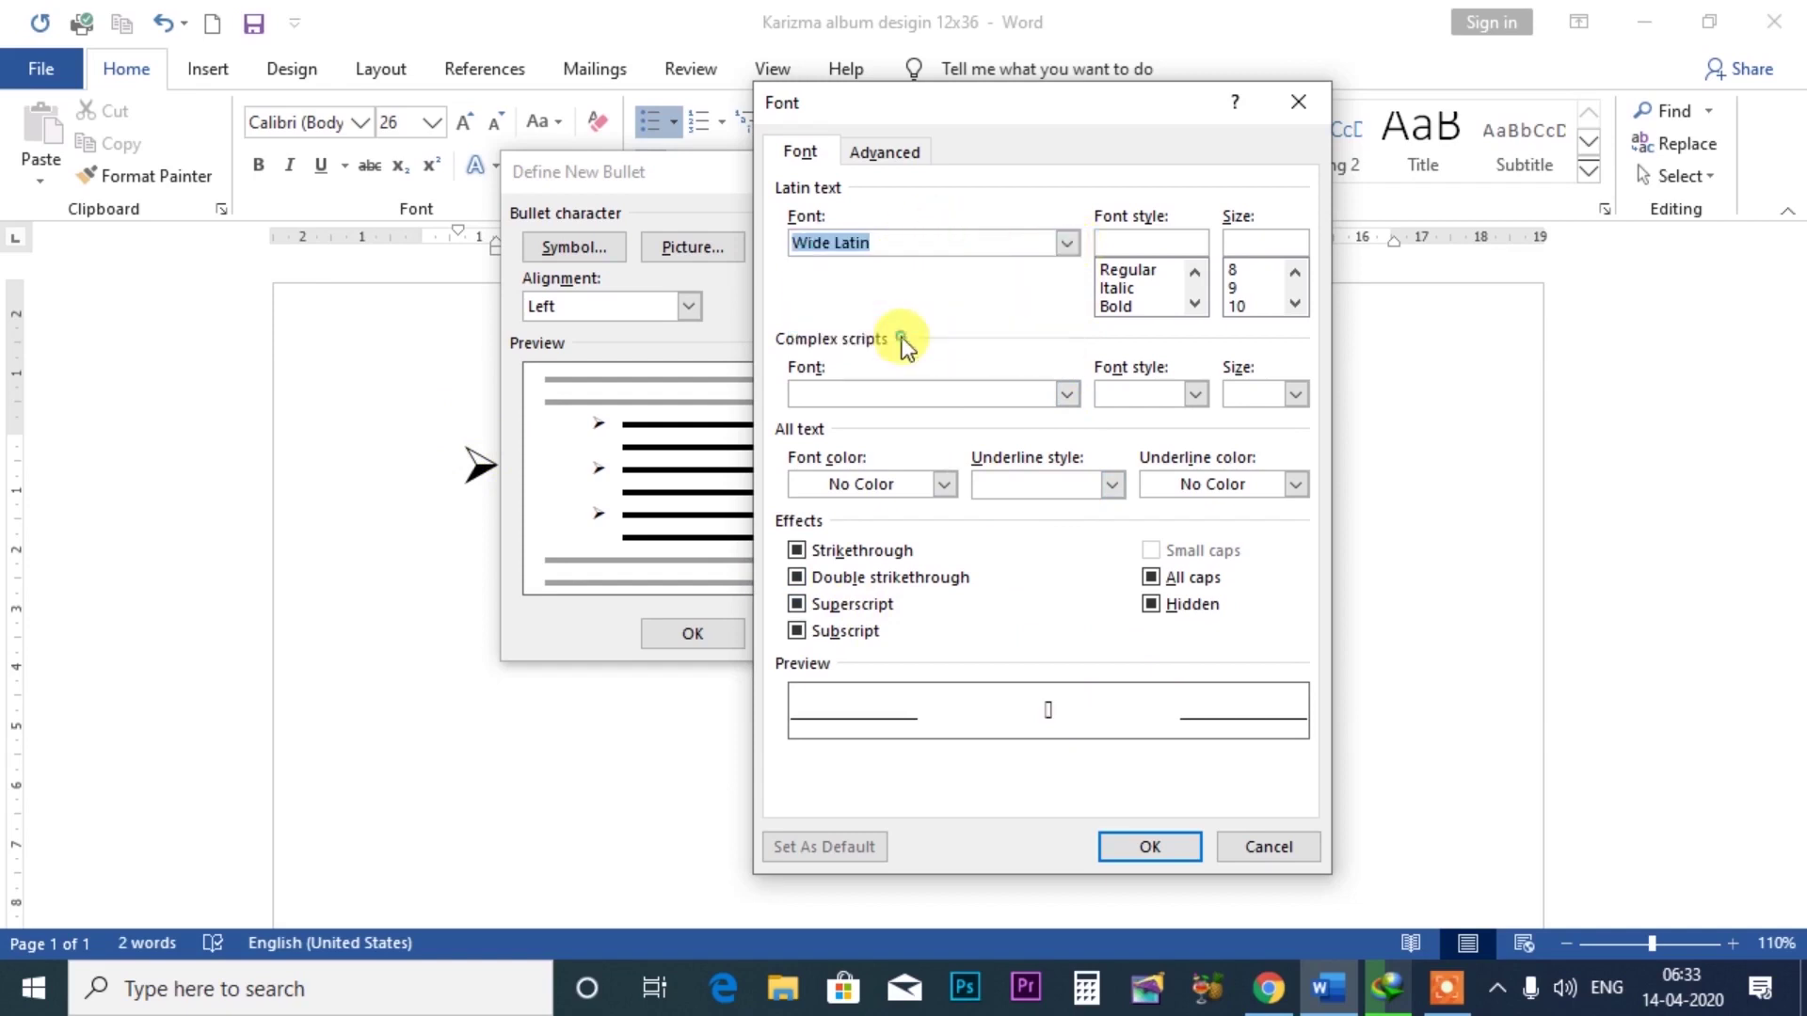
pyautogui.click(1071, 245)
pyautogui.scroll(-2, 1065, 331)
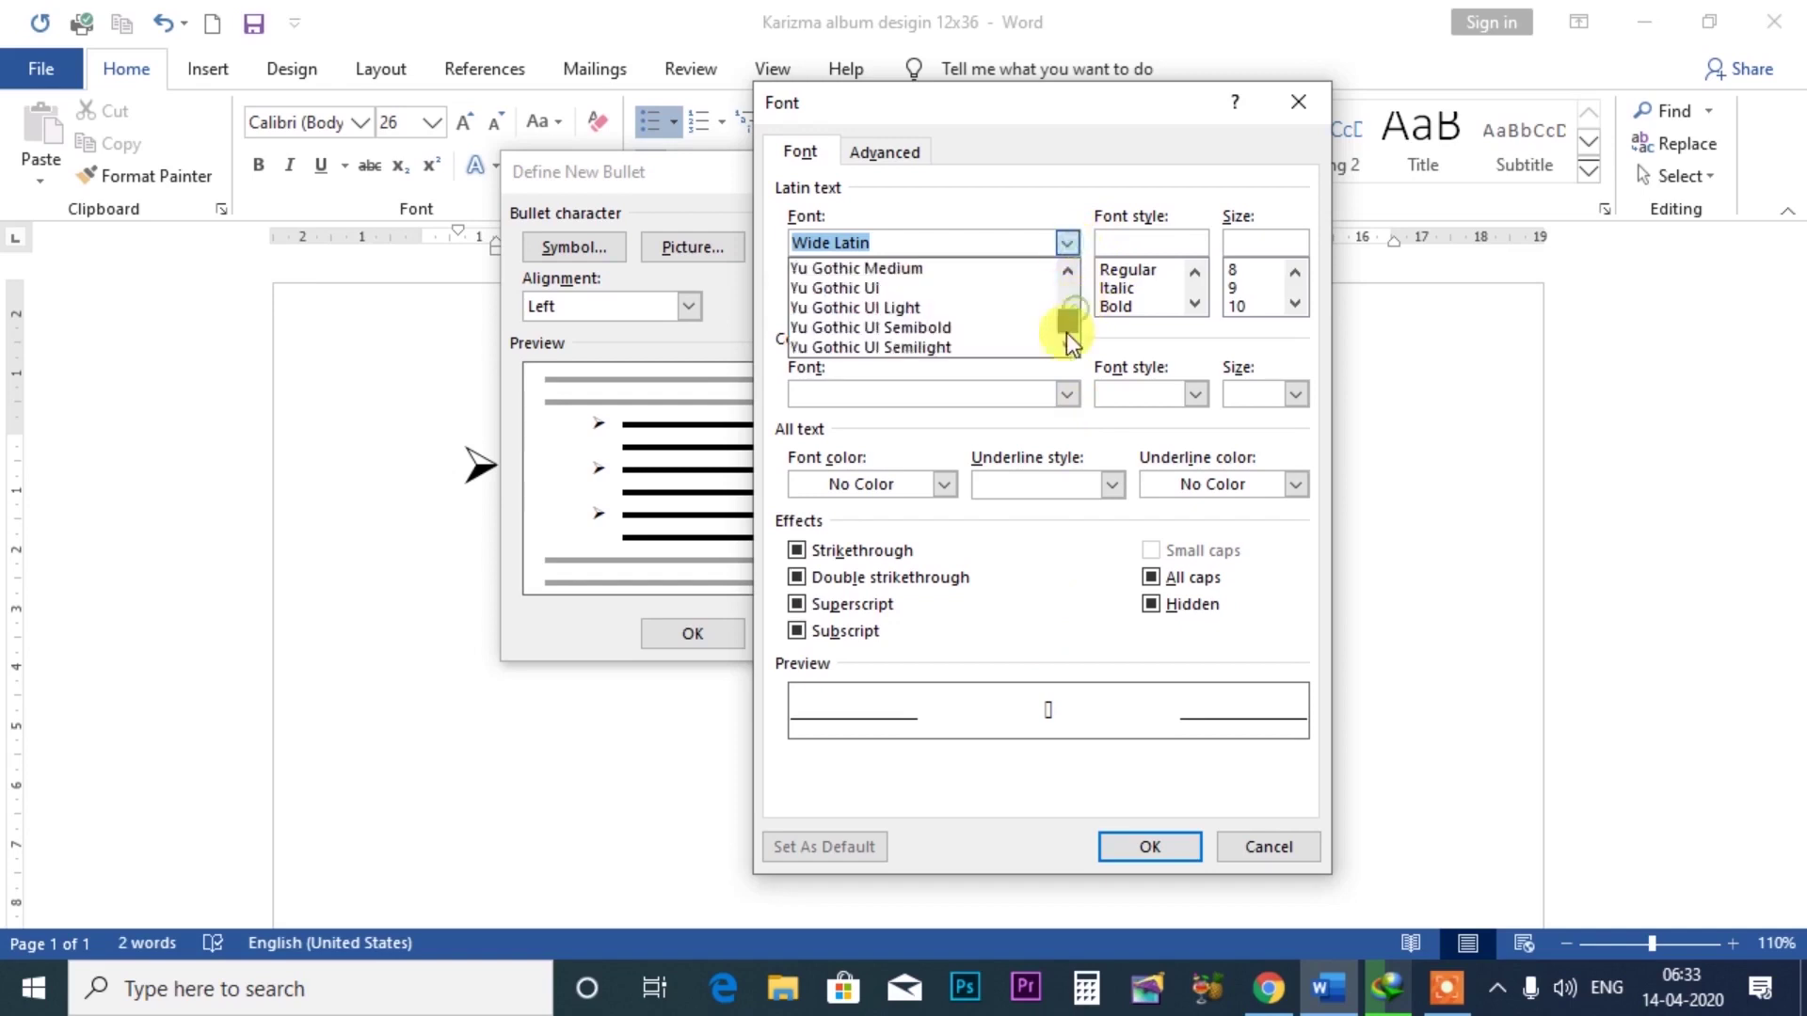
pyautogui.click(883, 301)
pyautogui.click(1063, 245)
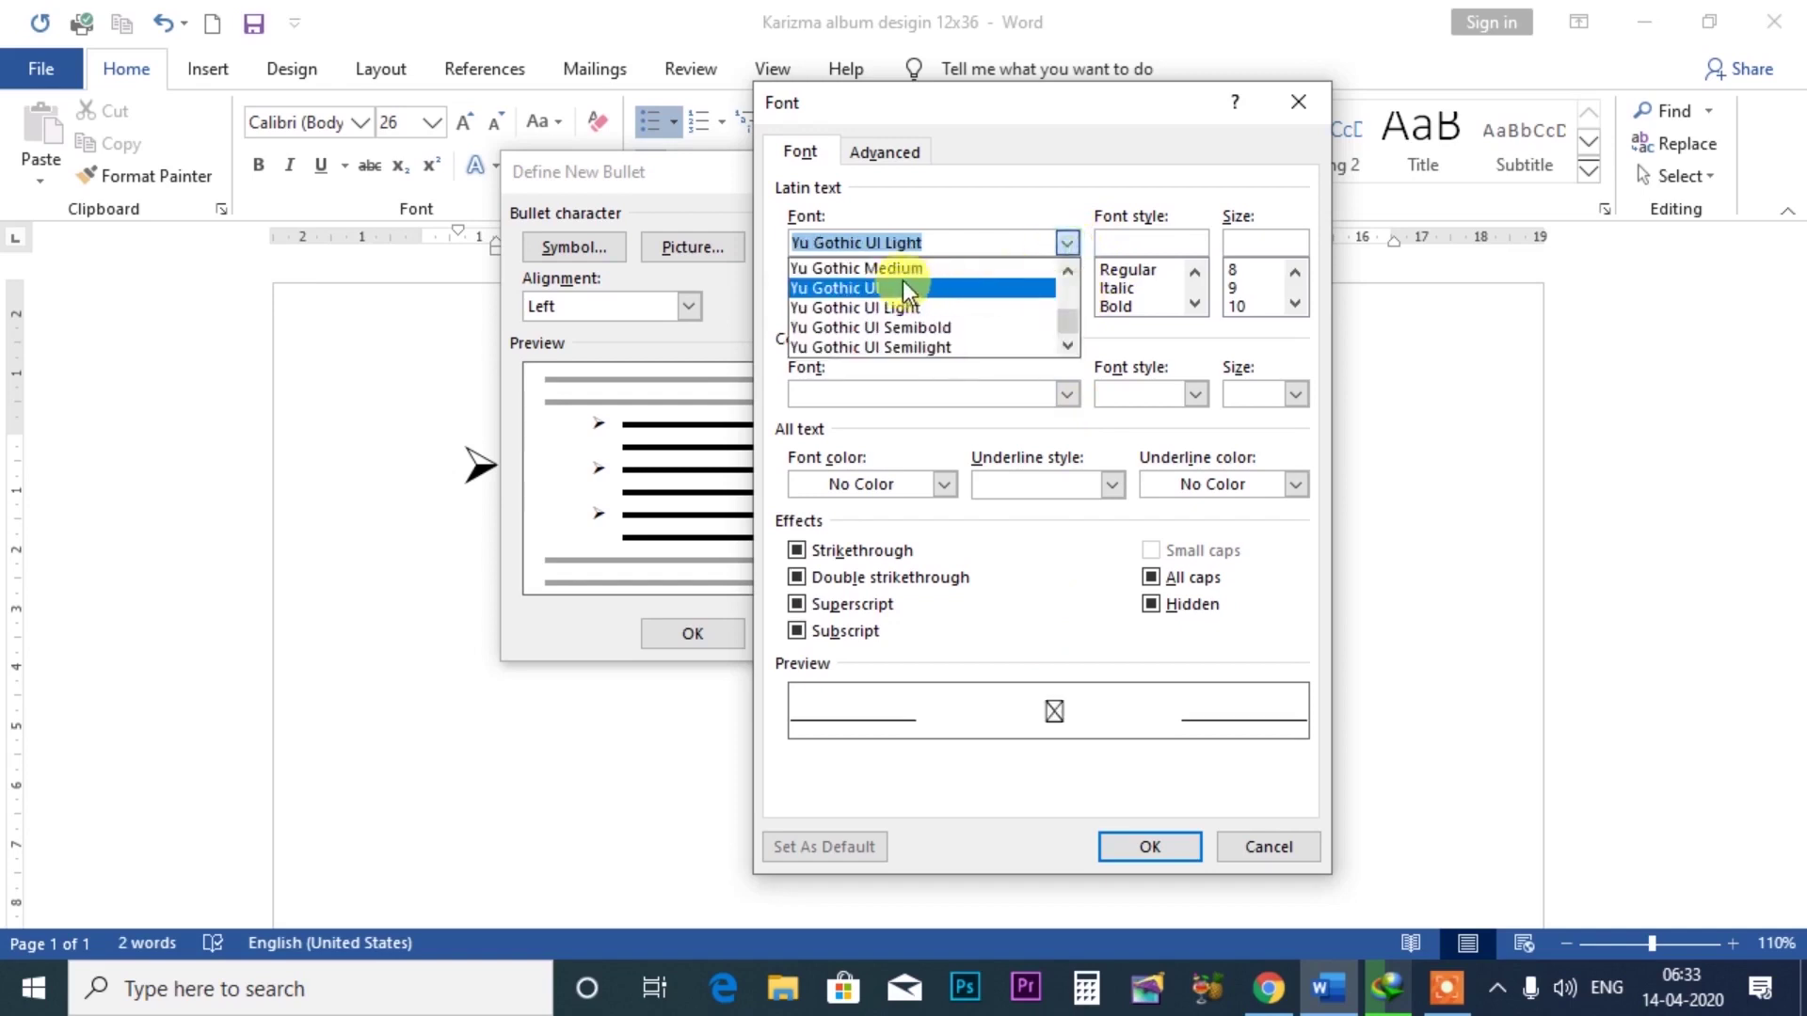
pyautogui.click(902, 281)
# - Try +Body, +Headings, AGL HINDI 010 and Arial fonts, then close the Font dialog unchanged
pyautogui.click(1066, 244)
pyautogui.moveTo(1068, 325); pyautogui.dragTo(1068, 243)
pyautogui.click(856, 269)
pyautogui.click(1066, 243)
pyautogui.click(940, 289)
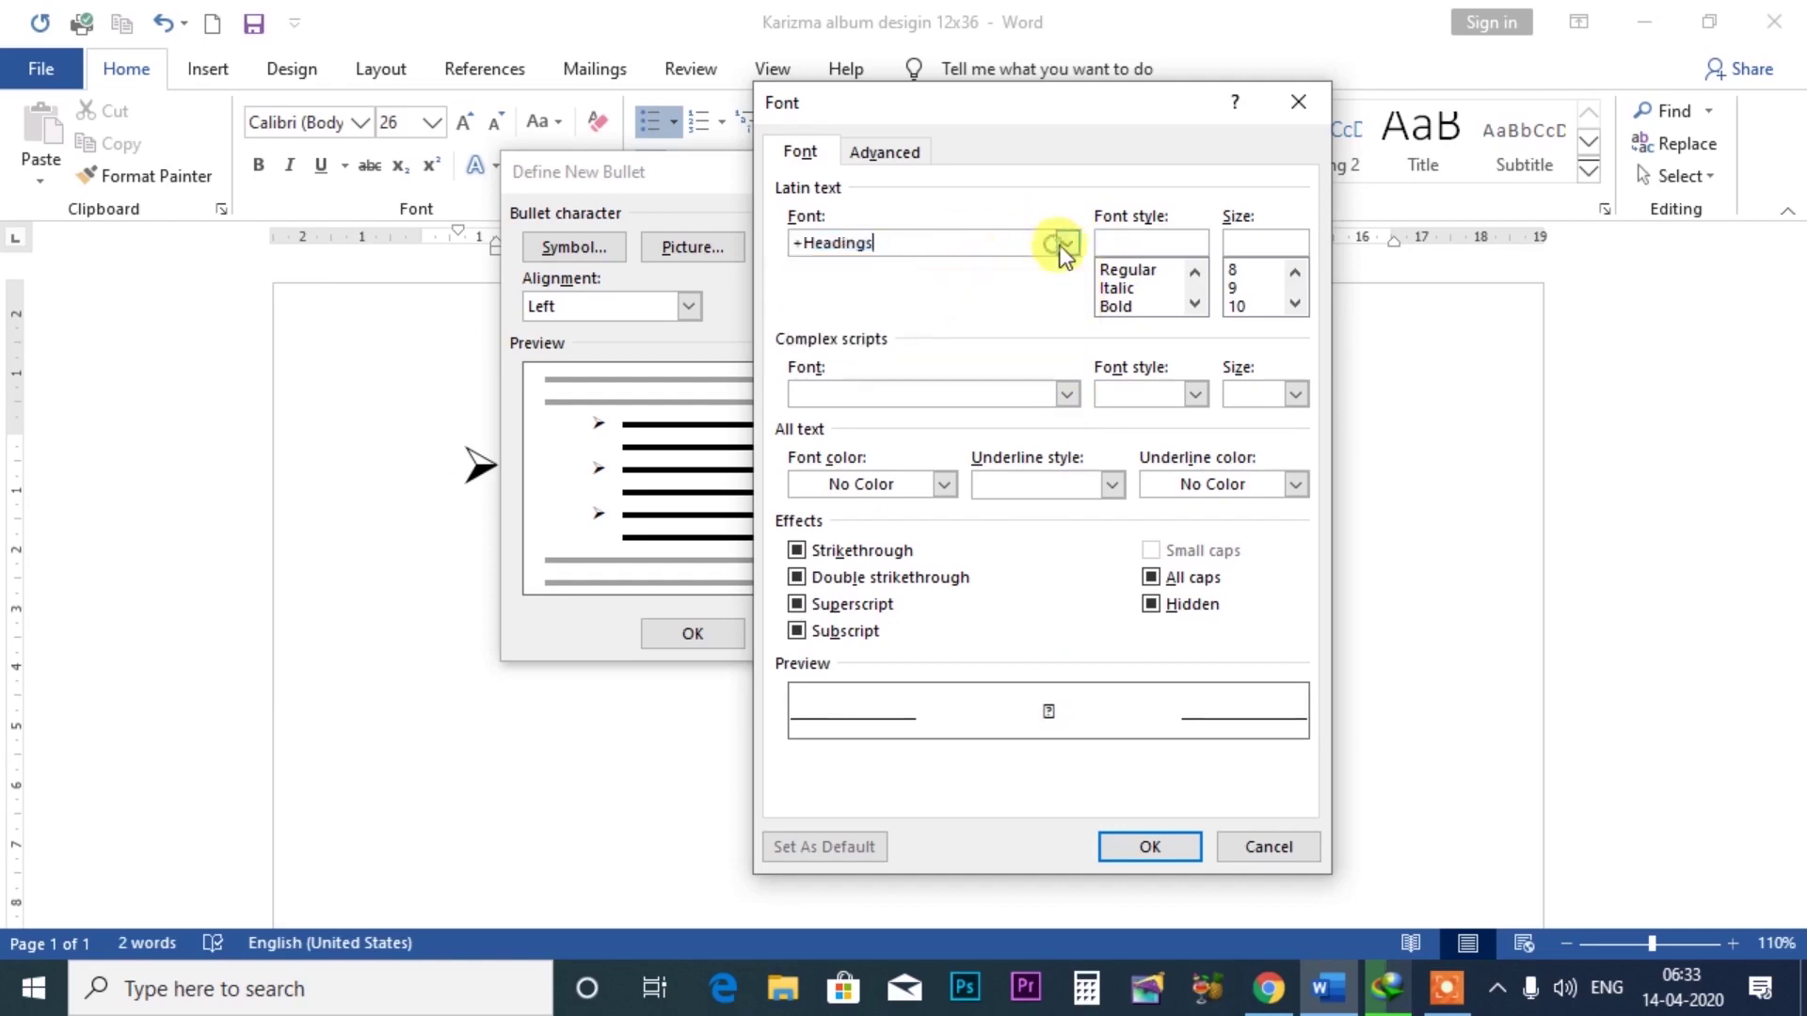
pyautogui.click(1066, 243)
pyautogui.click(922, 326)
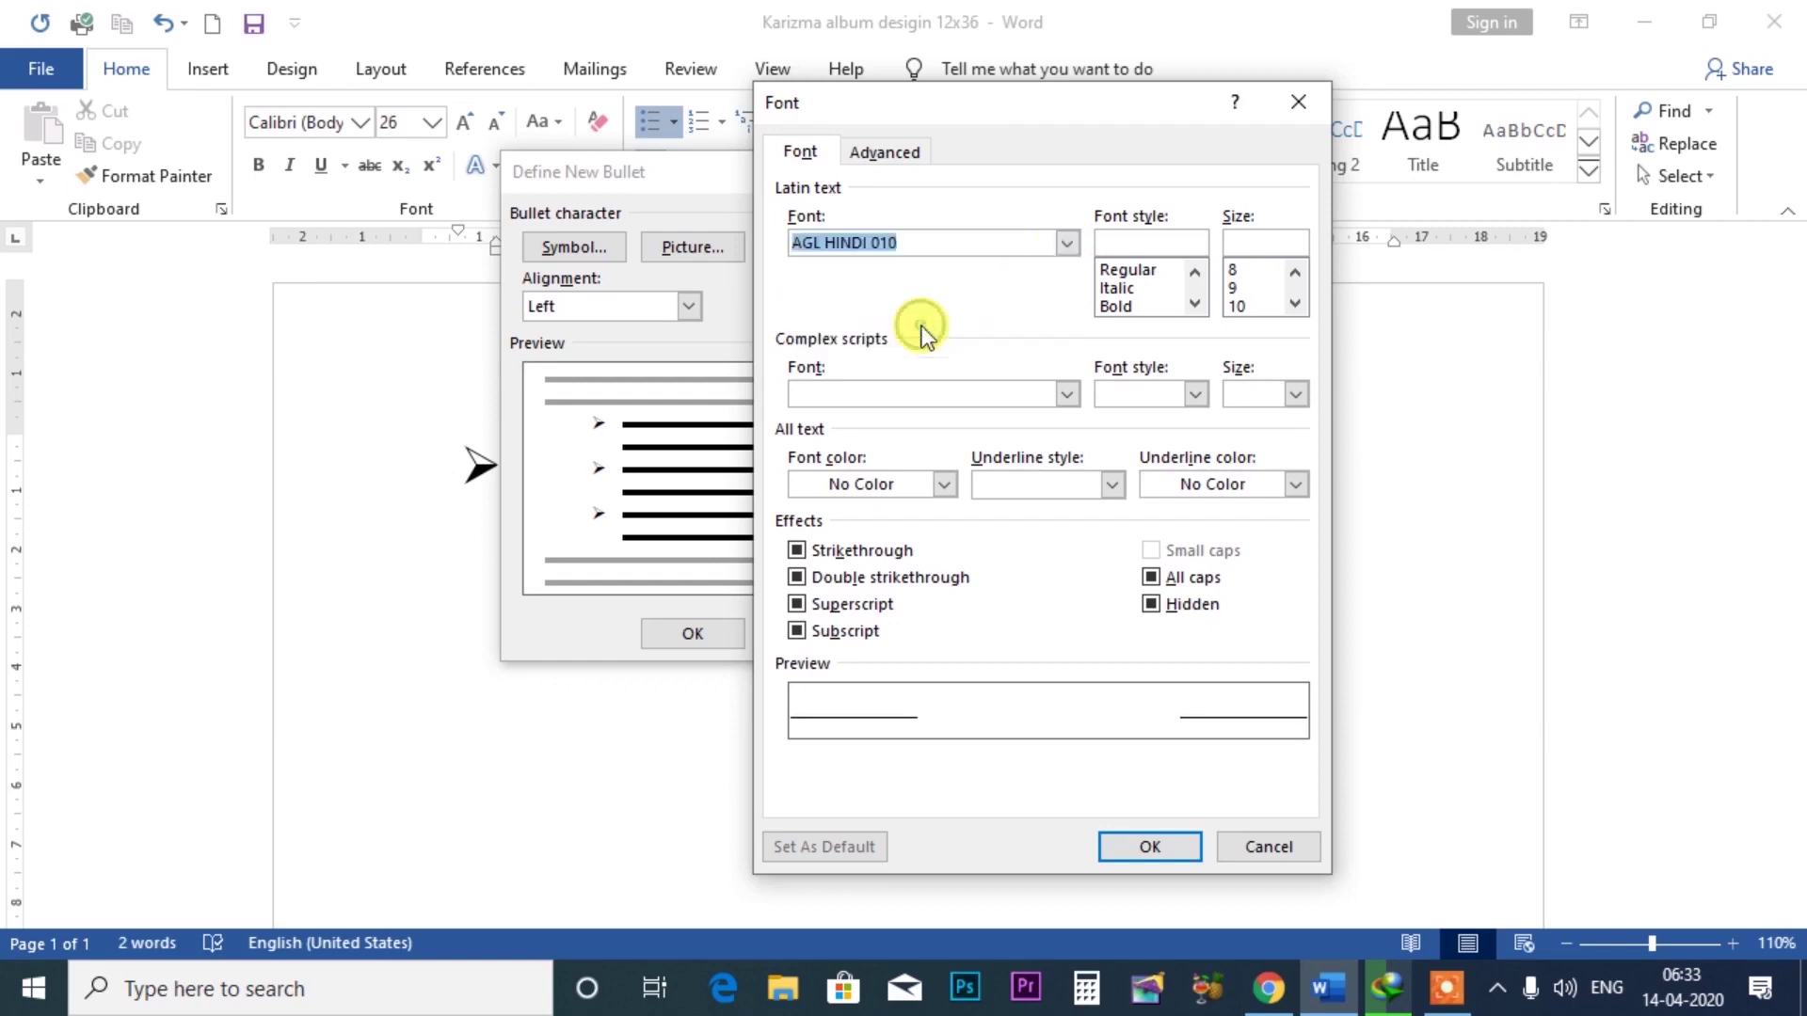
pyautogui.click(1069, 241)
pyautogui.scroll(-2, 945, 309)
pyautogui.scroll(-1, 882, 309)
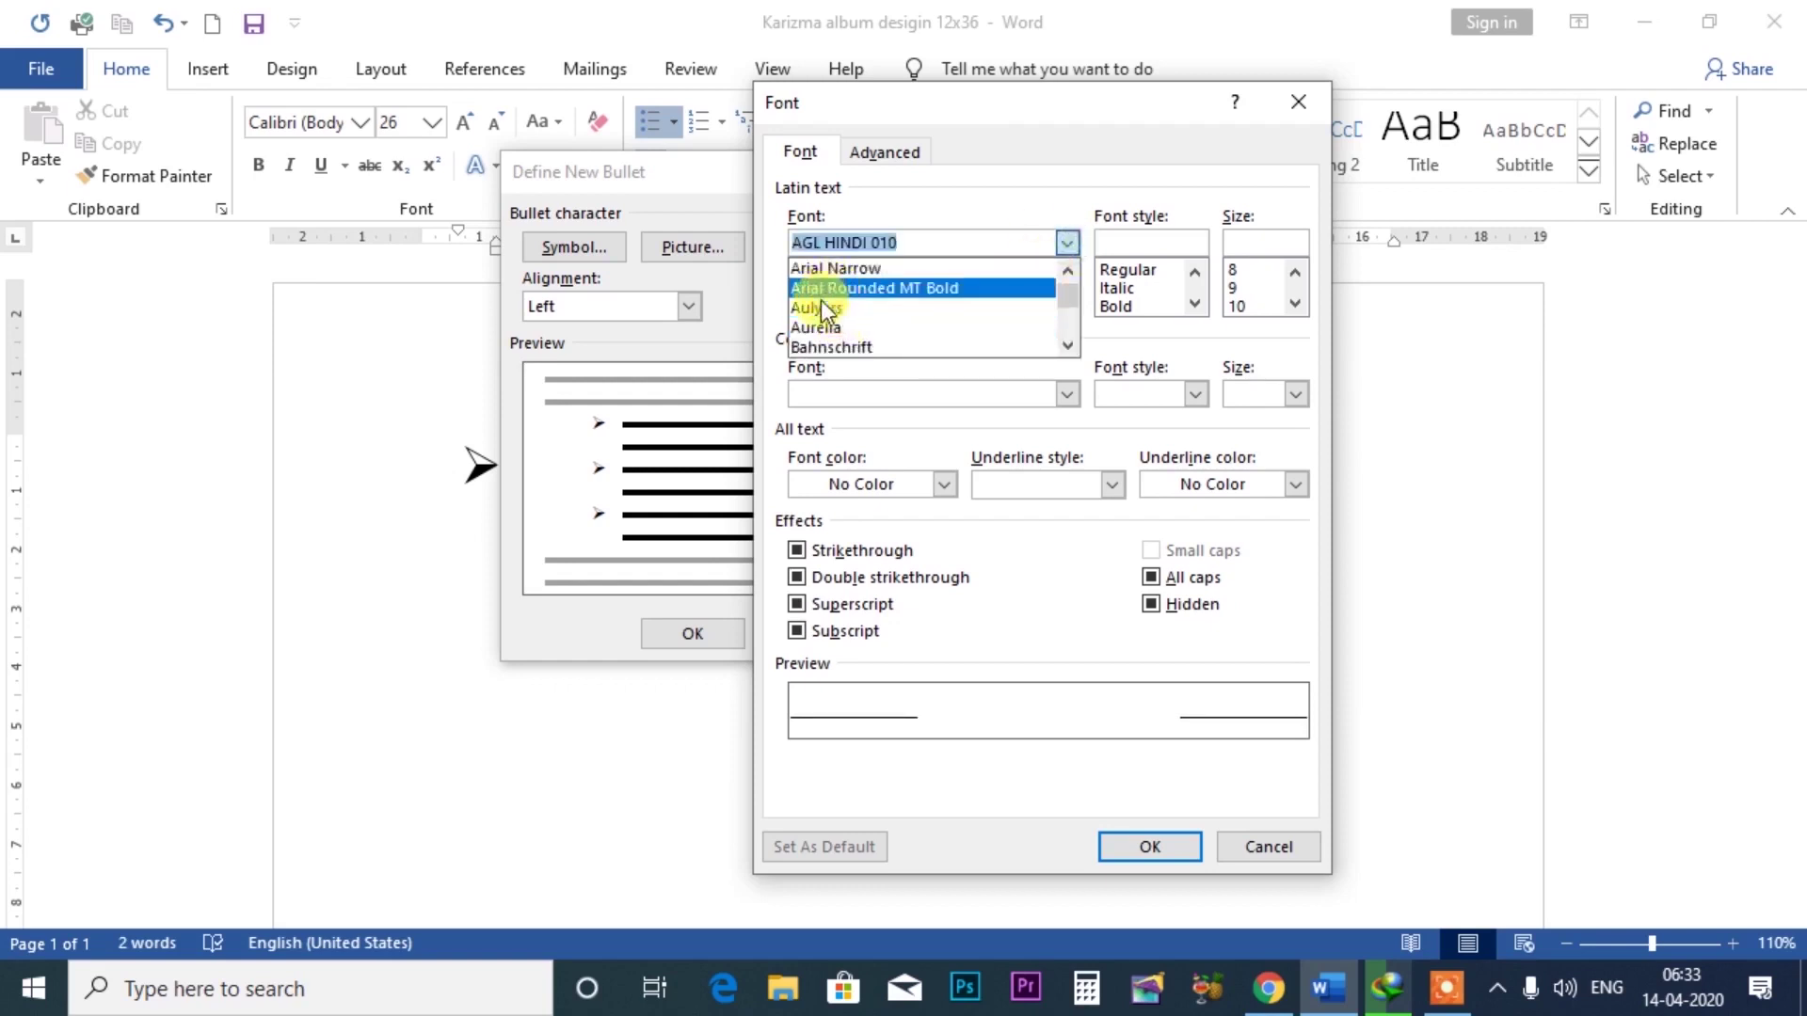
pyautogui.scroll(1, 817, 303)
pyautogui.click(860, 287)
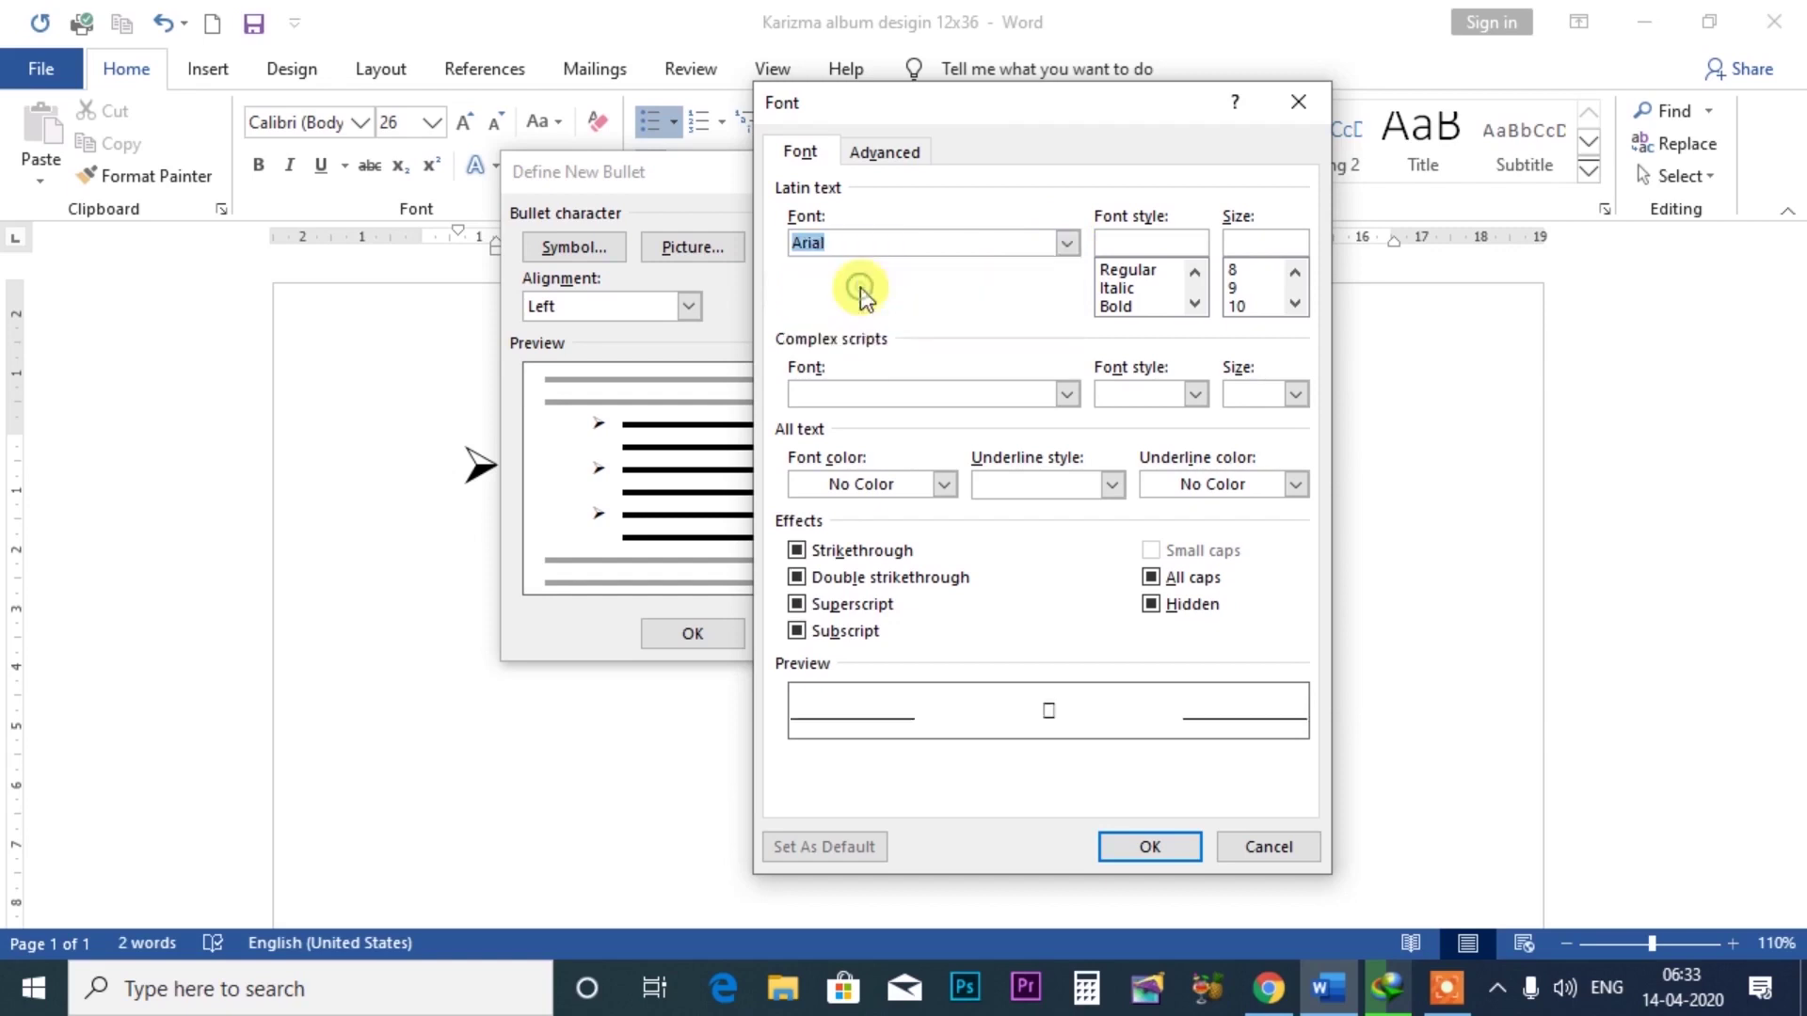
pyautogui.click(1080, 246)
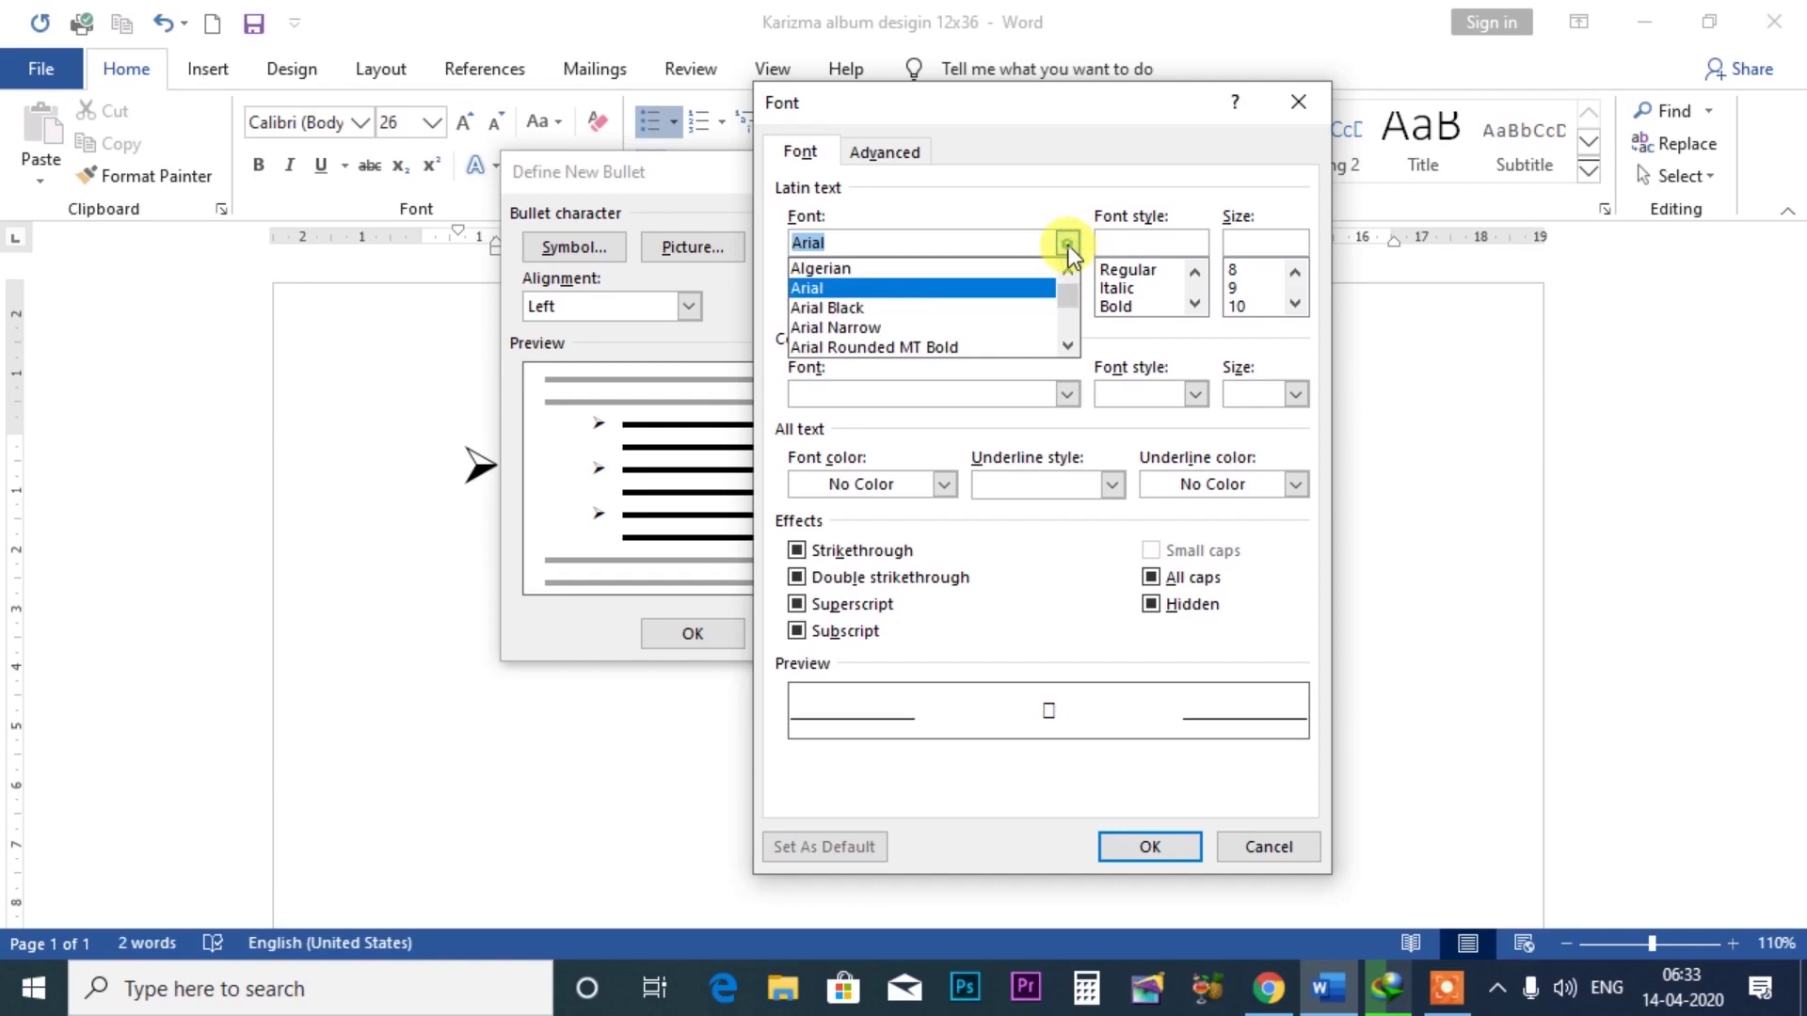
pyautogui.click(1307, 109)
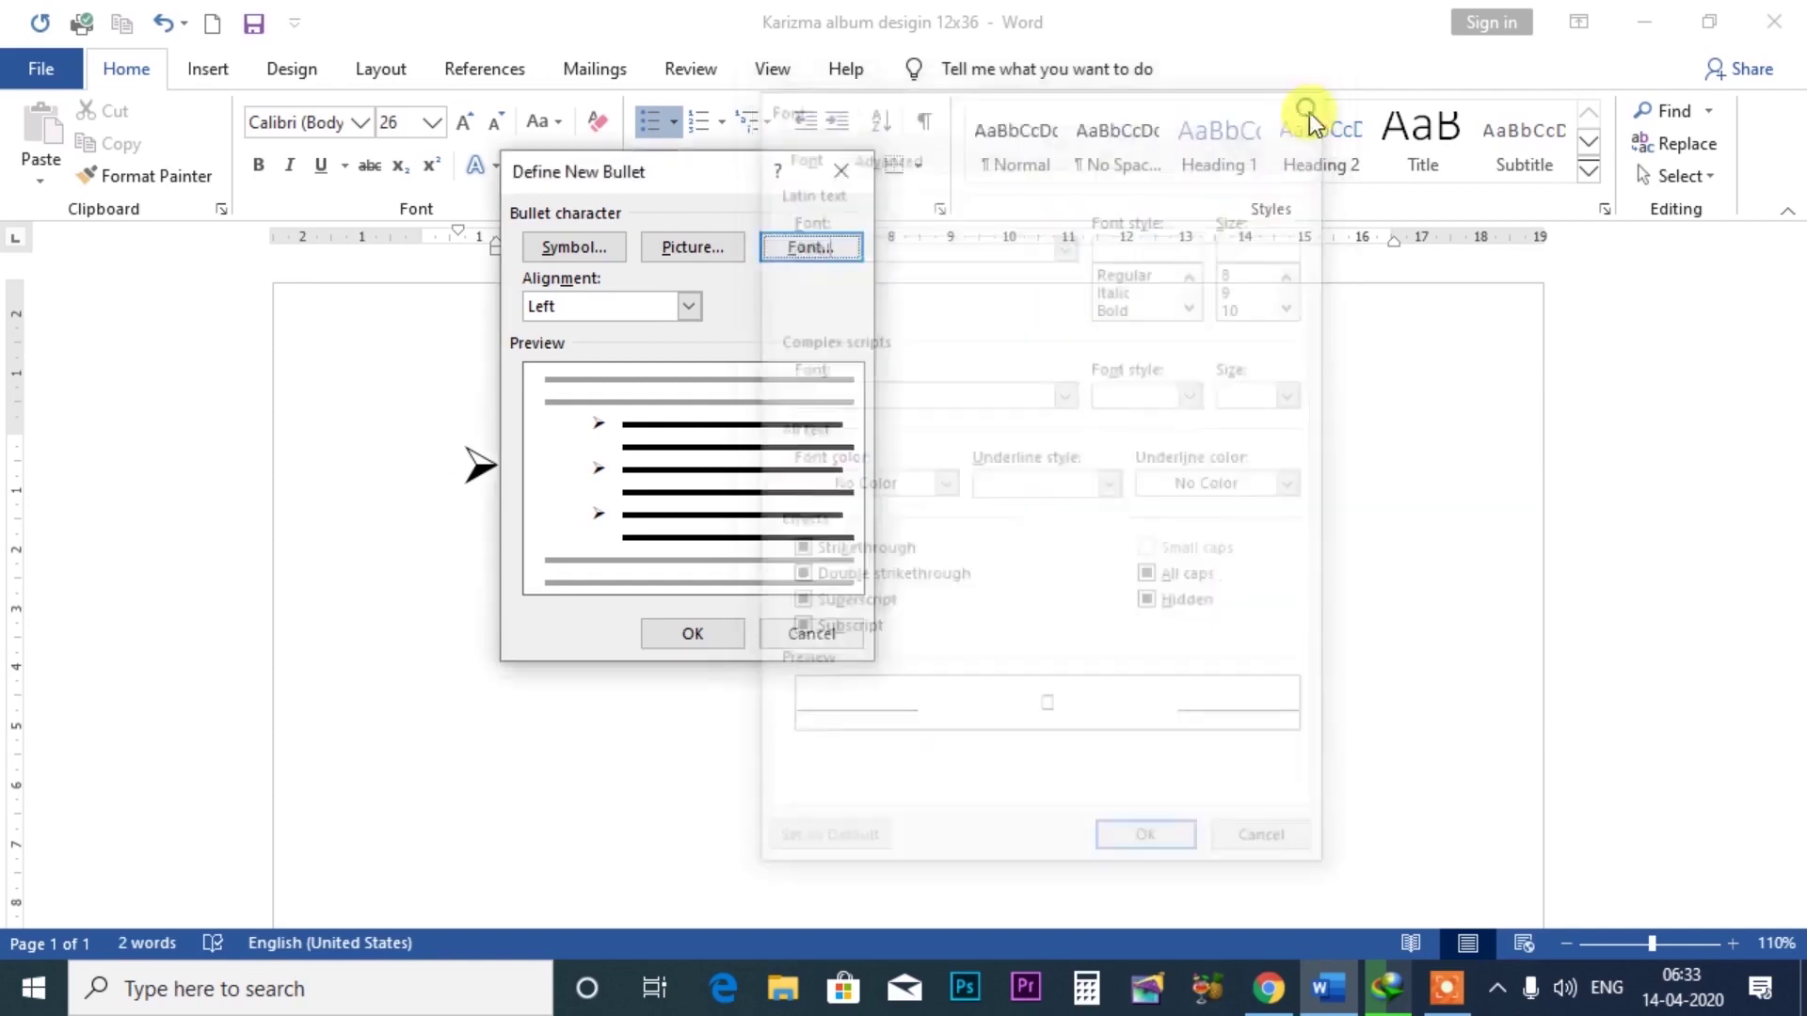
# - Make the Wingdings bullet font Bold at size 18
pyautogui.click(805, 250)
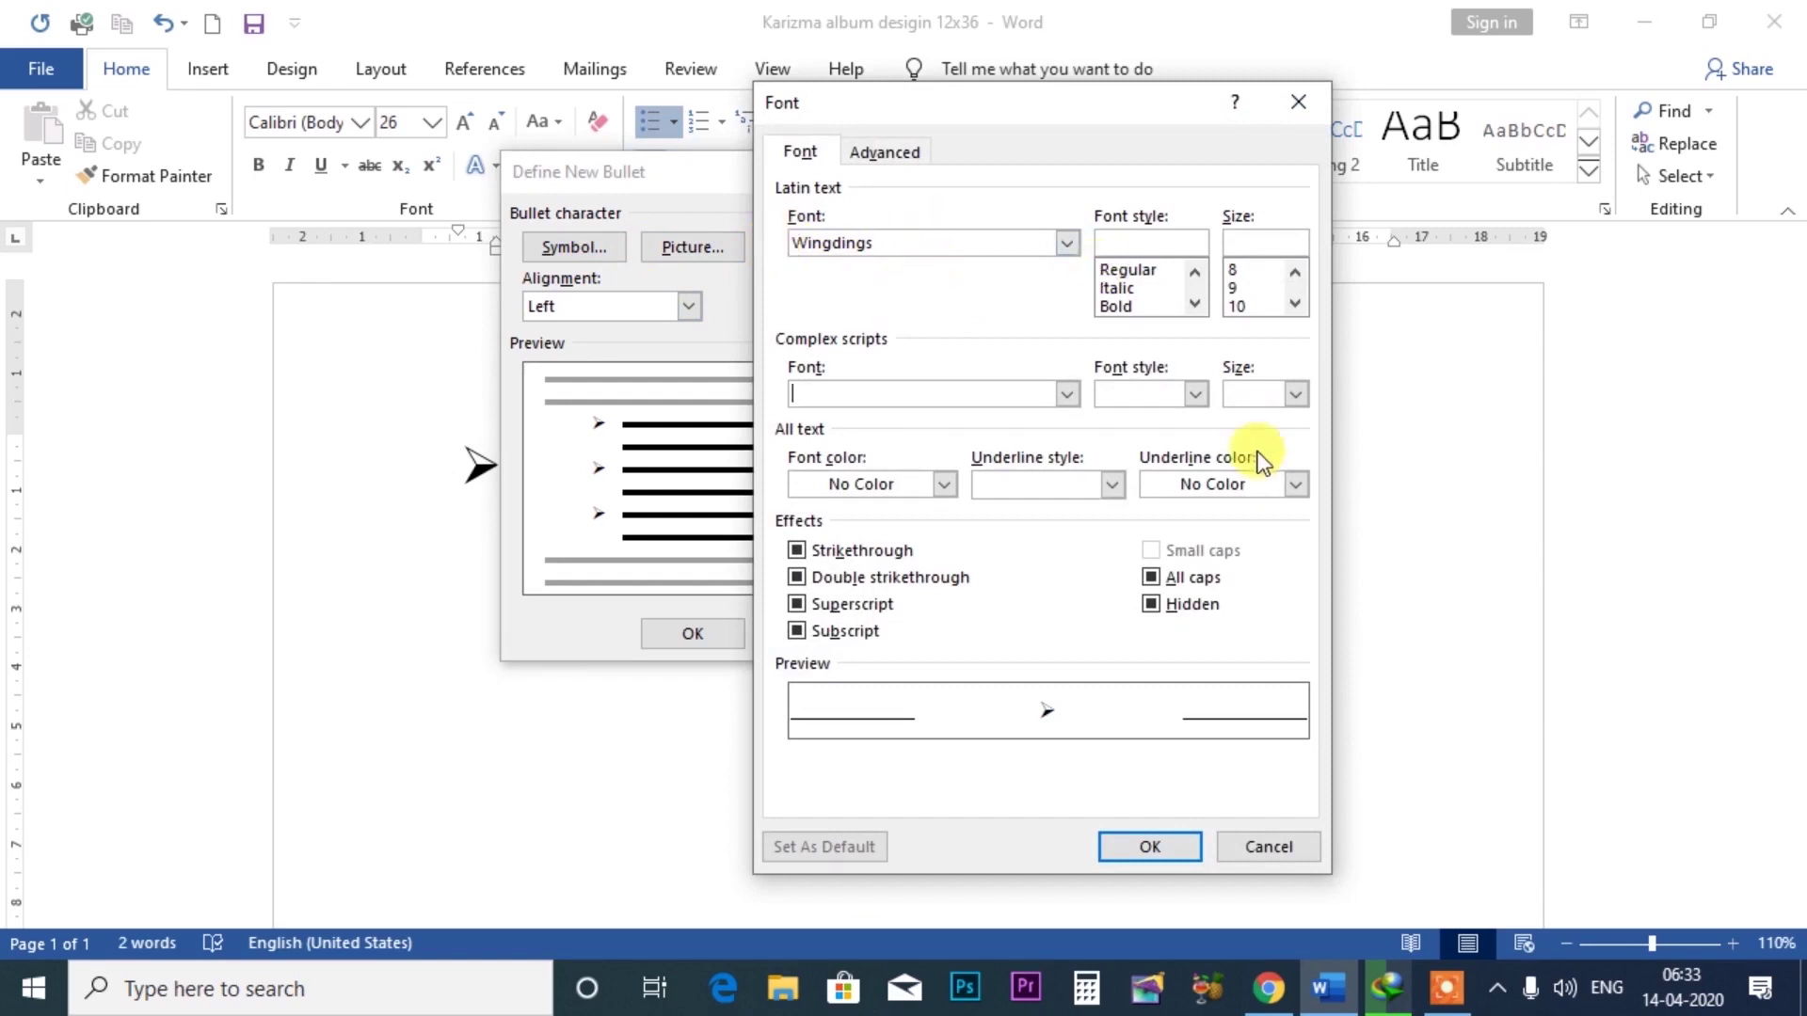
pyautogui.click(886, 153)
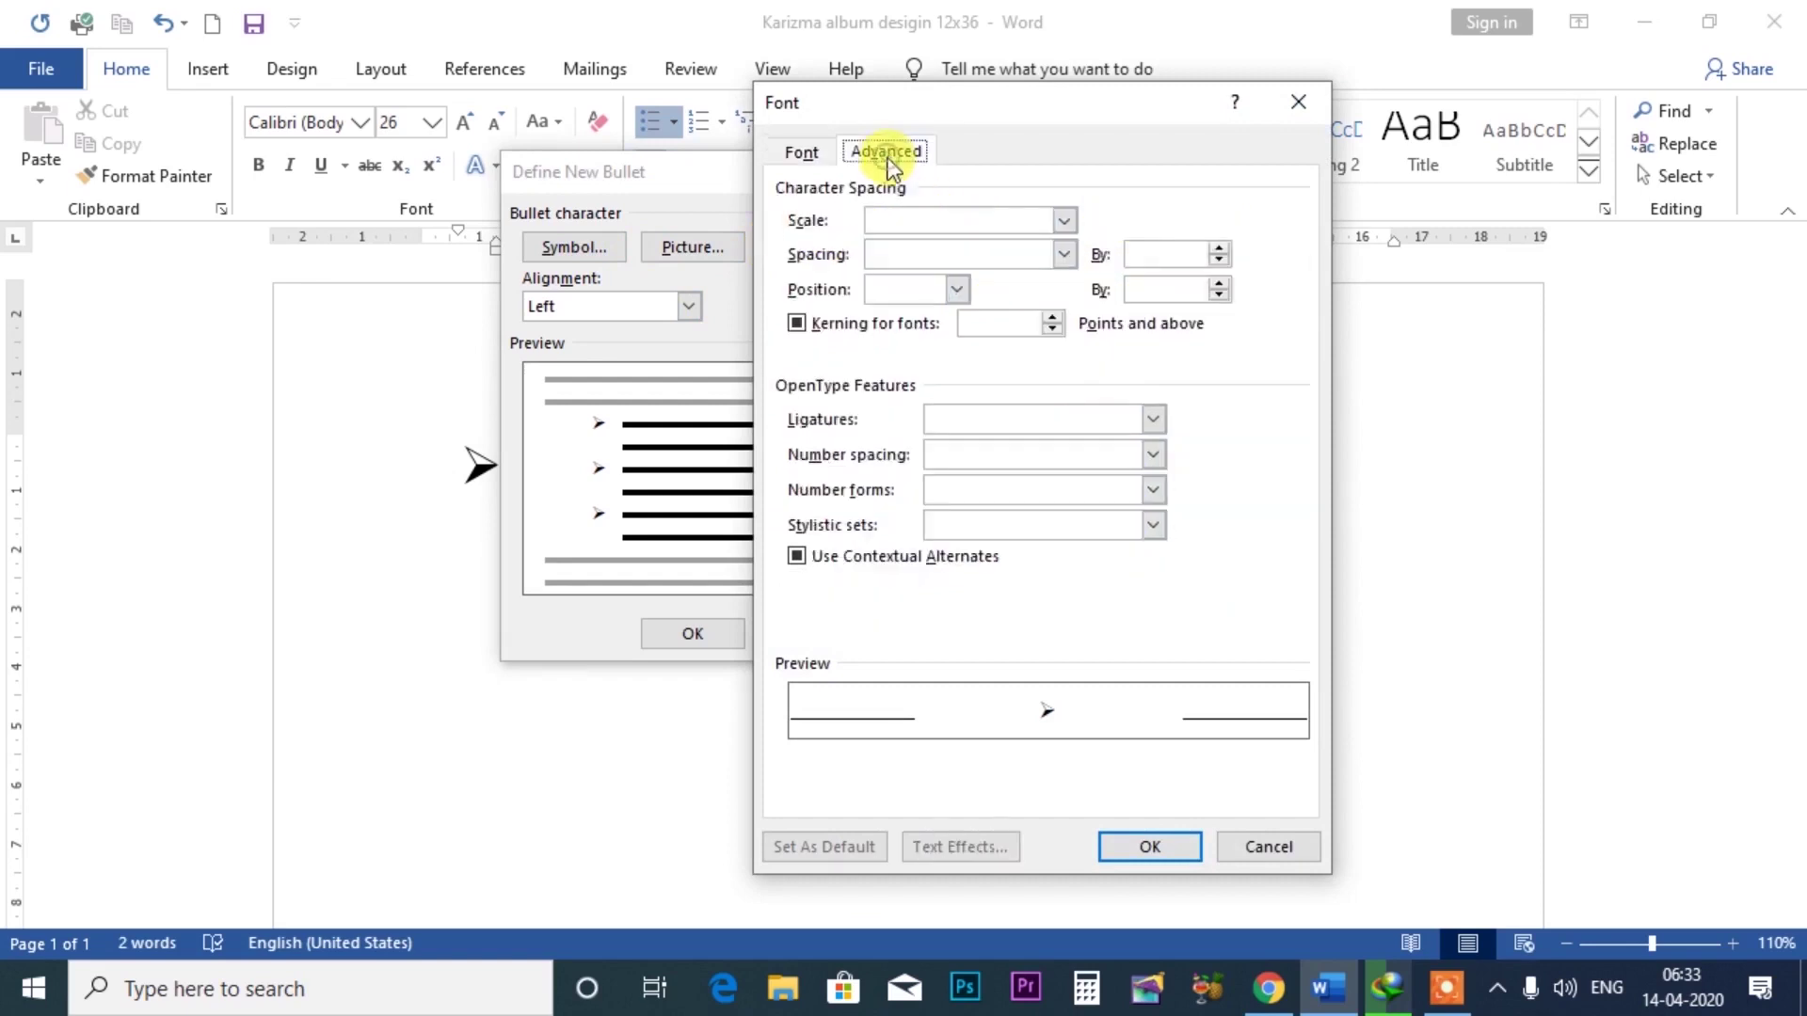
pyautogui.click(802, 153)
pyautogui.click(1119, 306)
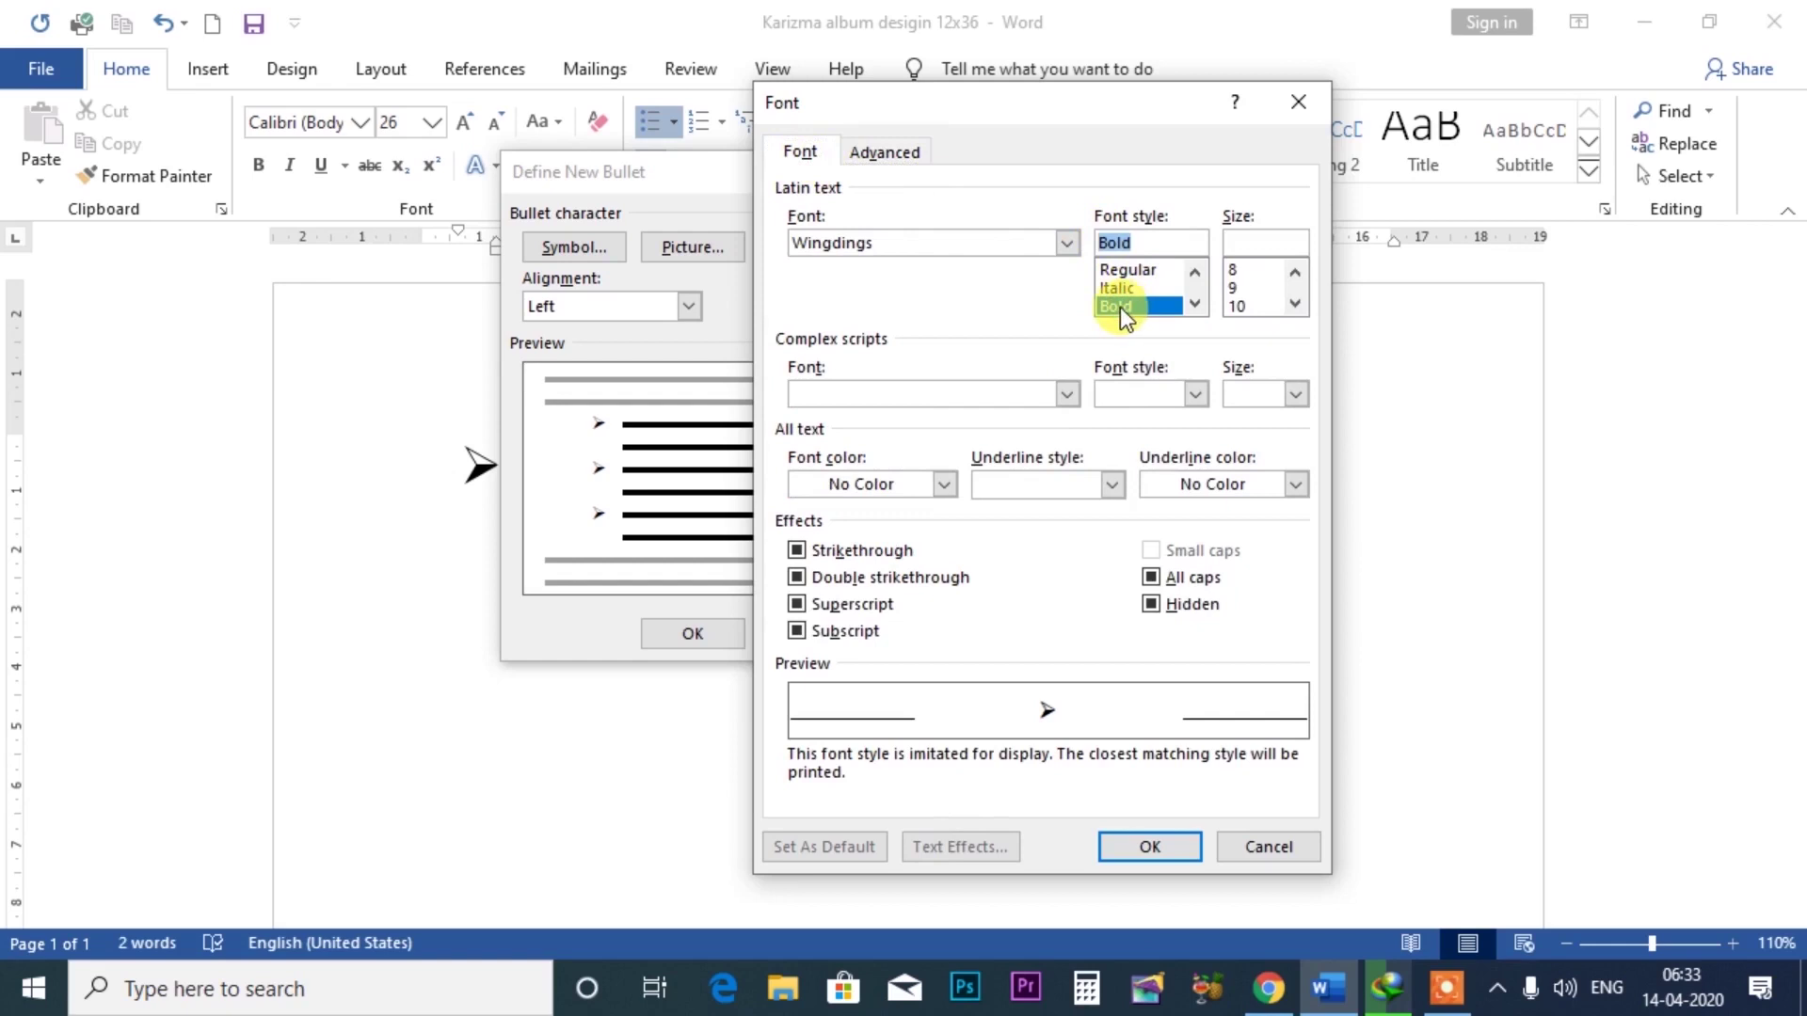
pyautogui.click(1249, 307)
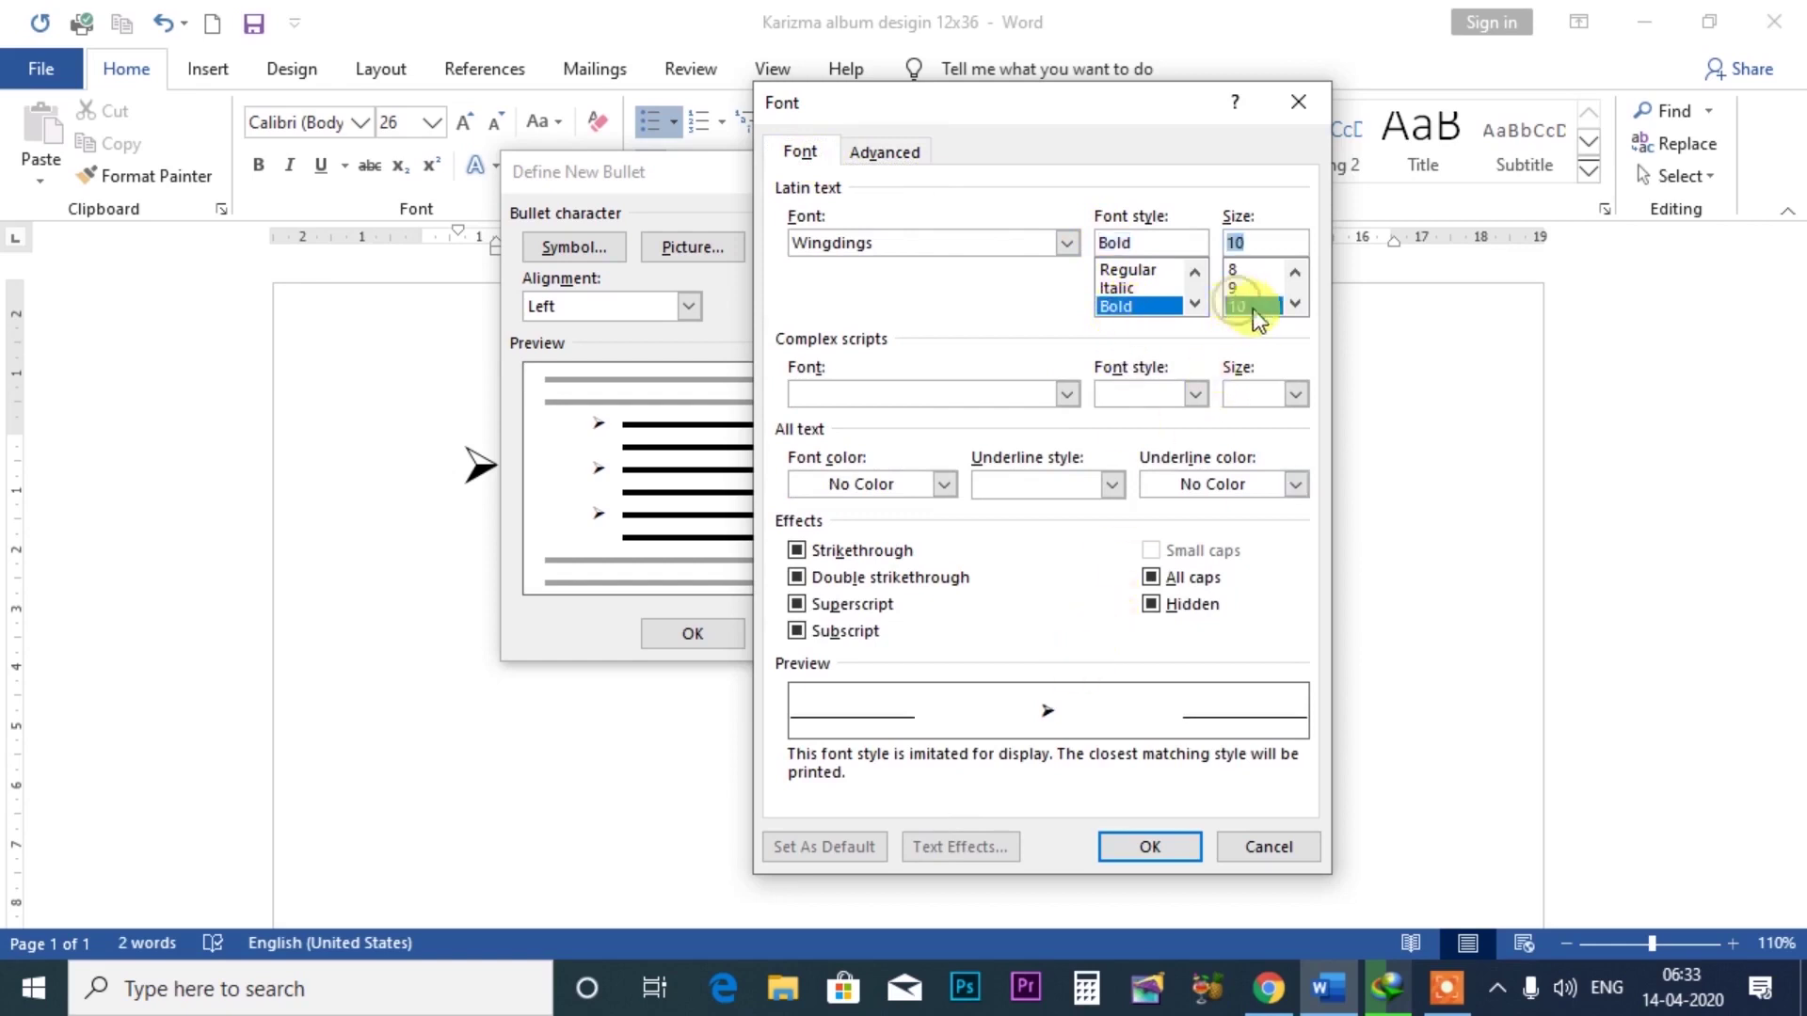
pyautogui.click(1296, 303)
pyautogui.click(1236, 306)
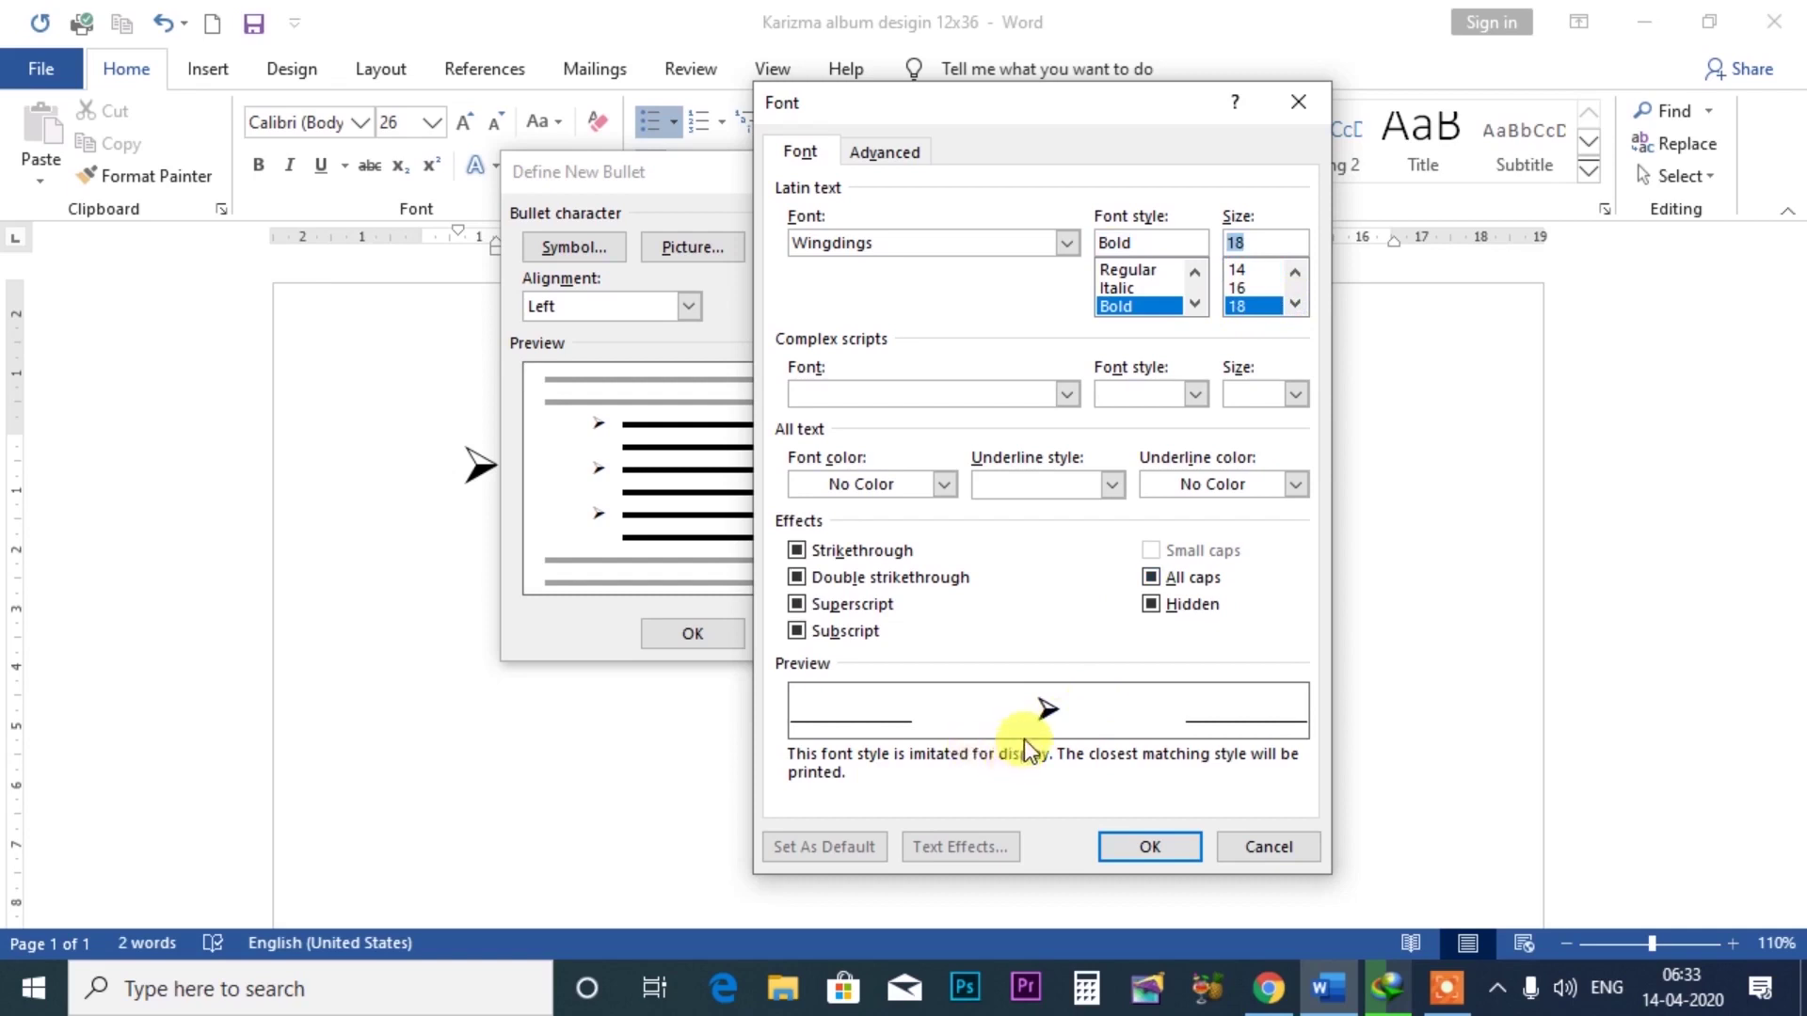
# - Set the complex-script font to Calibri Light, Bold, size 12
pyautogui.click(1067, 395)
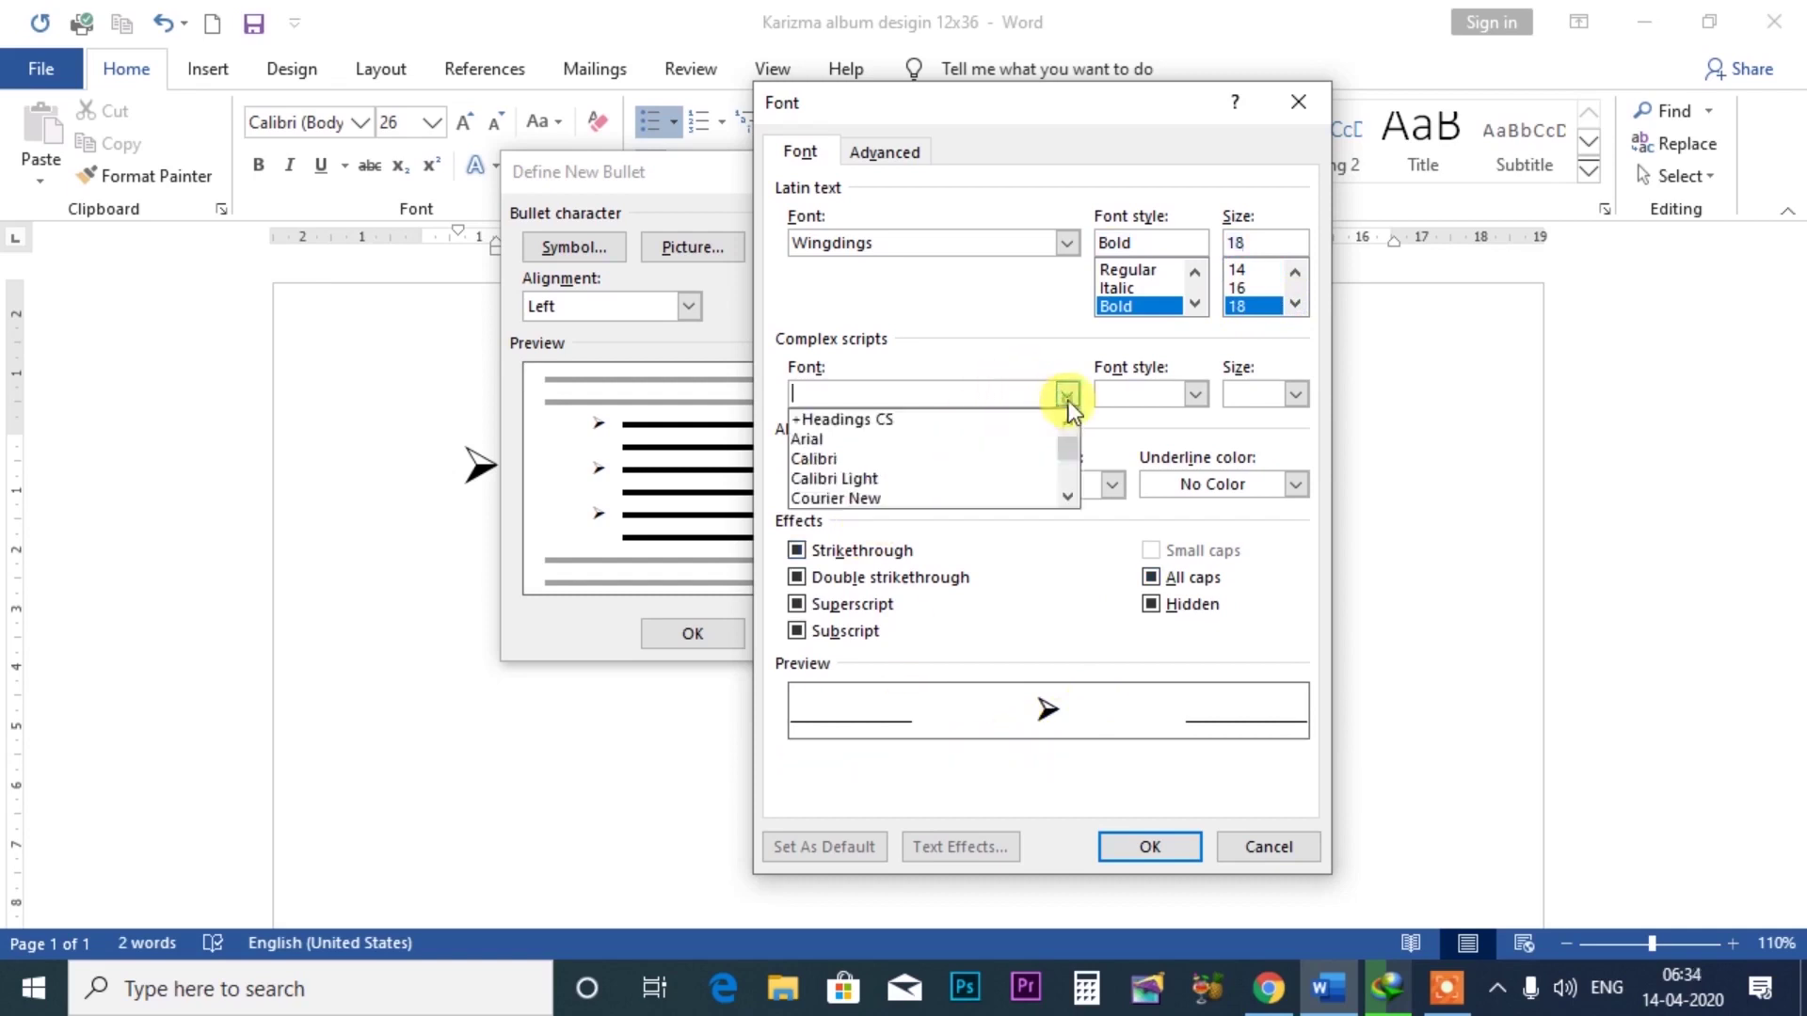
pyautogui.click(956, 439)
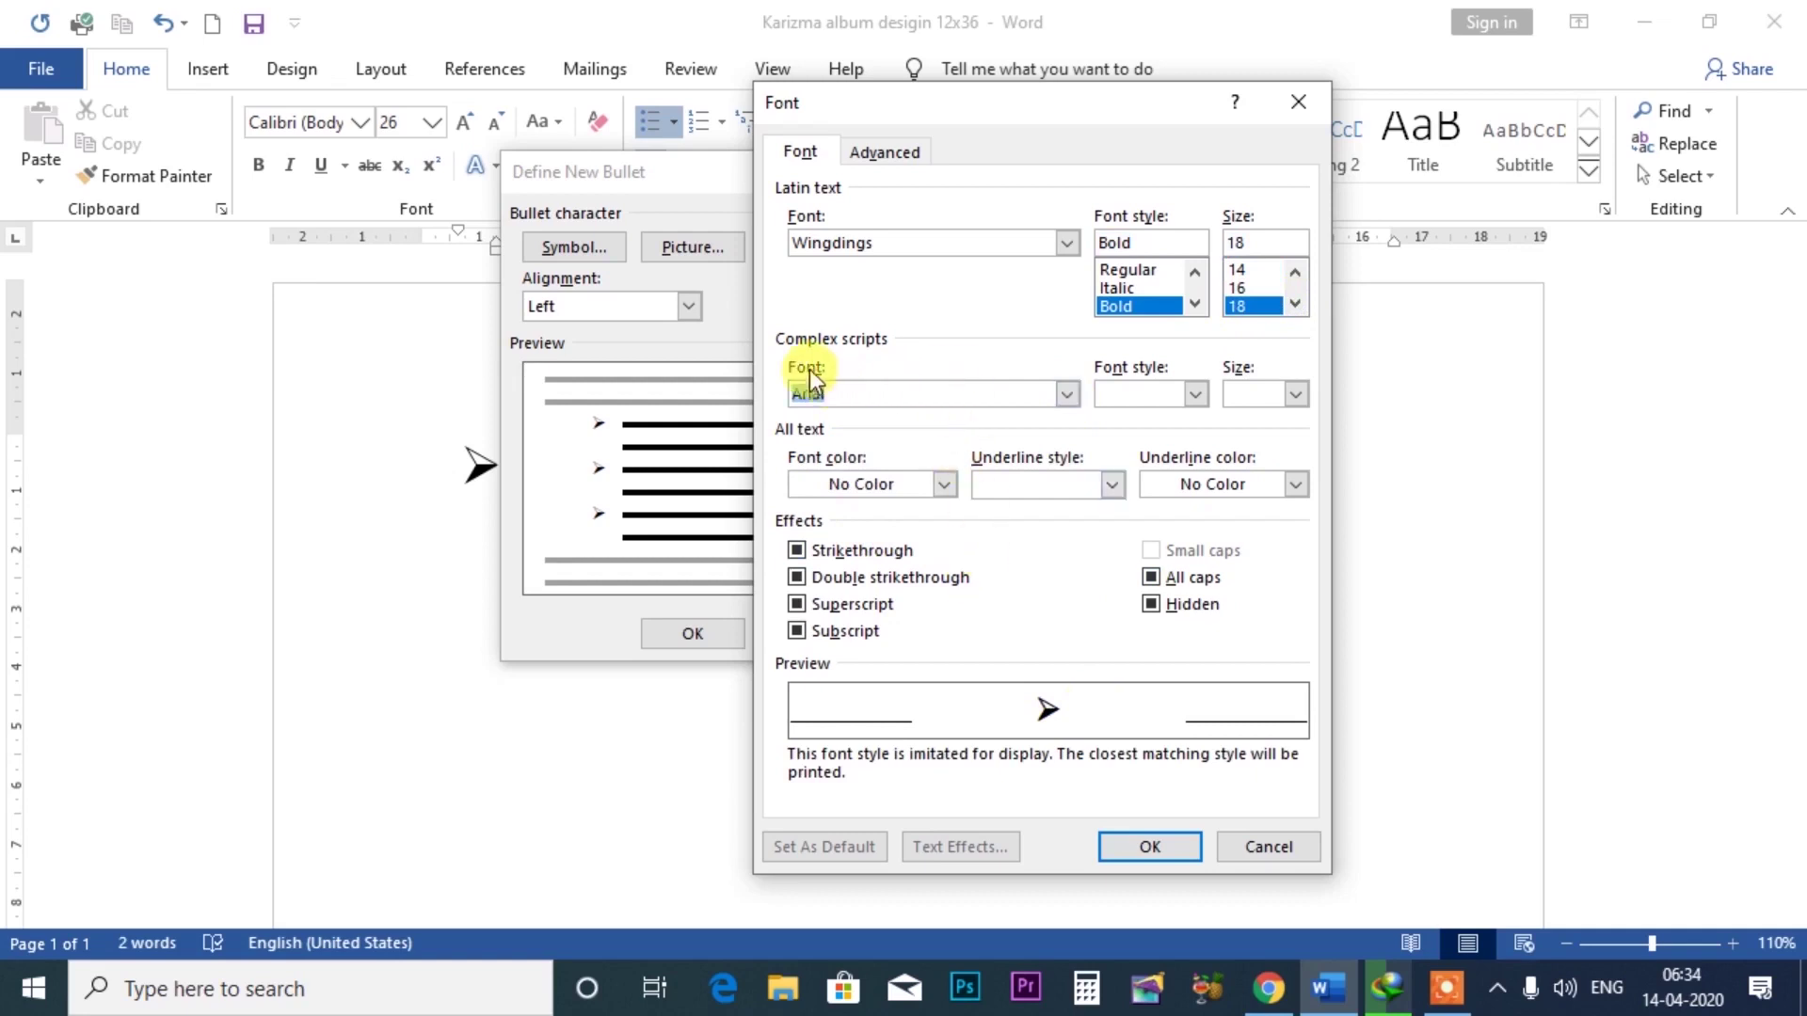
pyautogui.click(1067, 394)
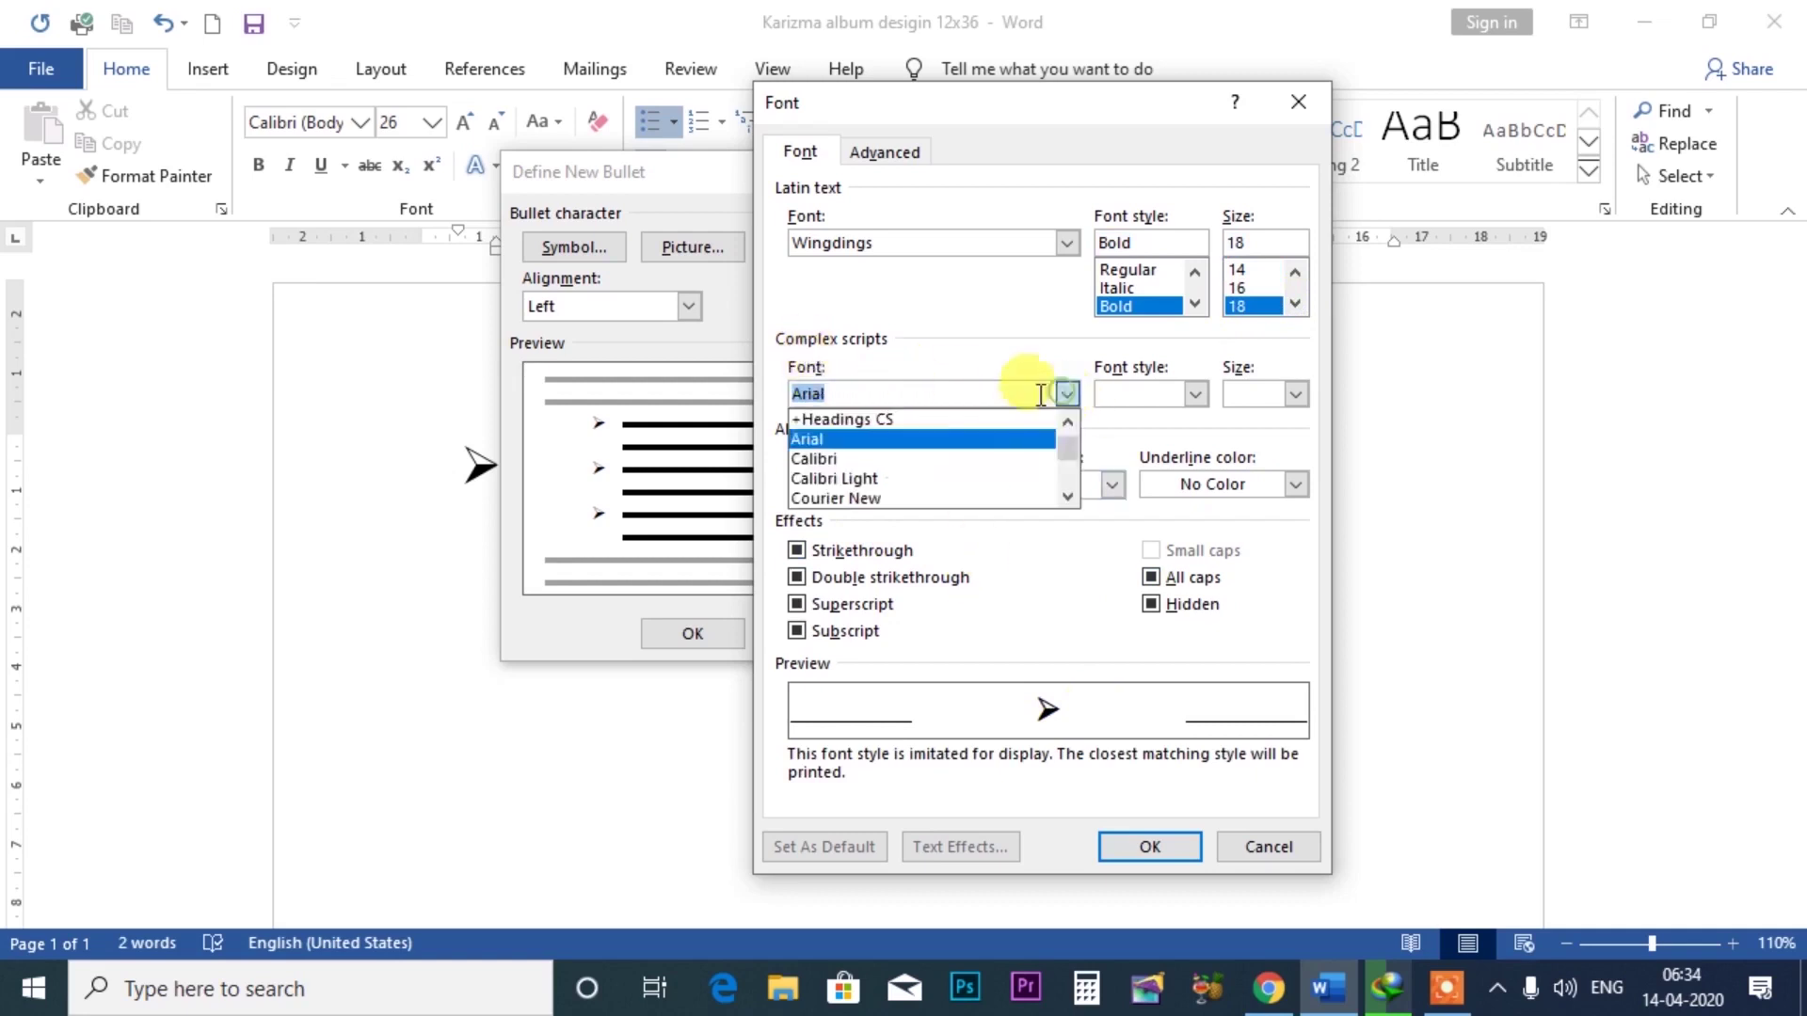
pyautogui.click(888, 478)
pyautogui.click(1193, 393)
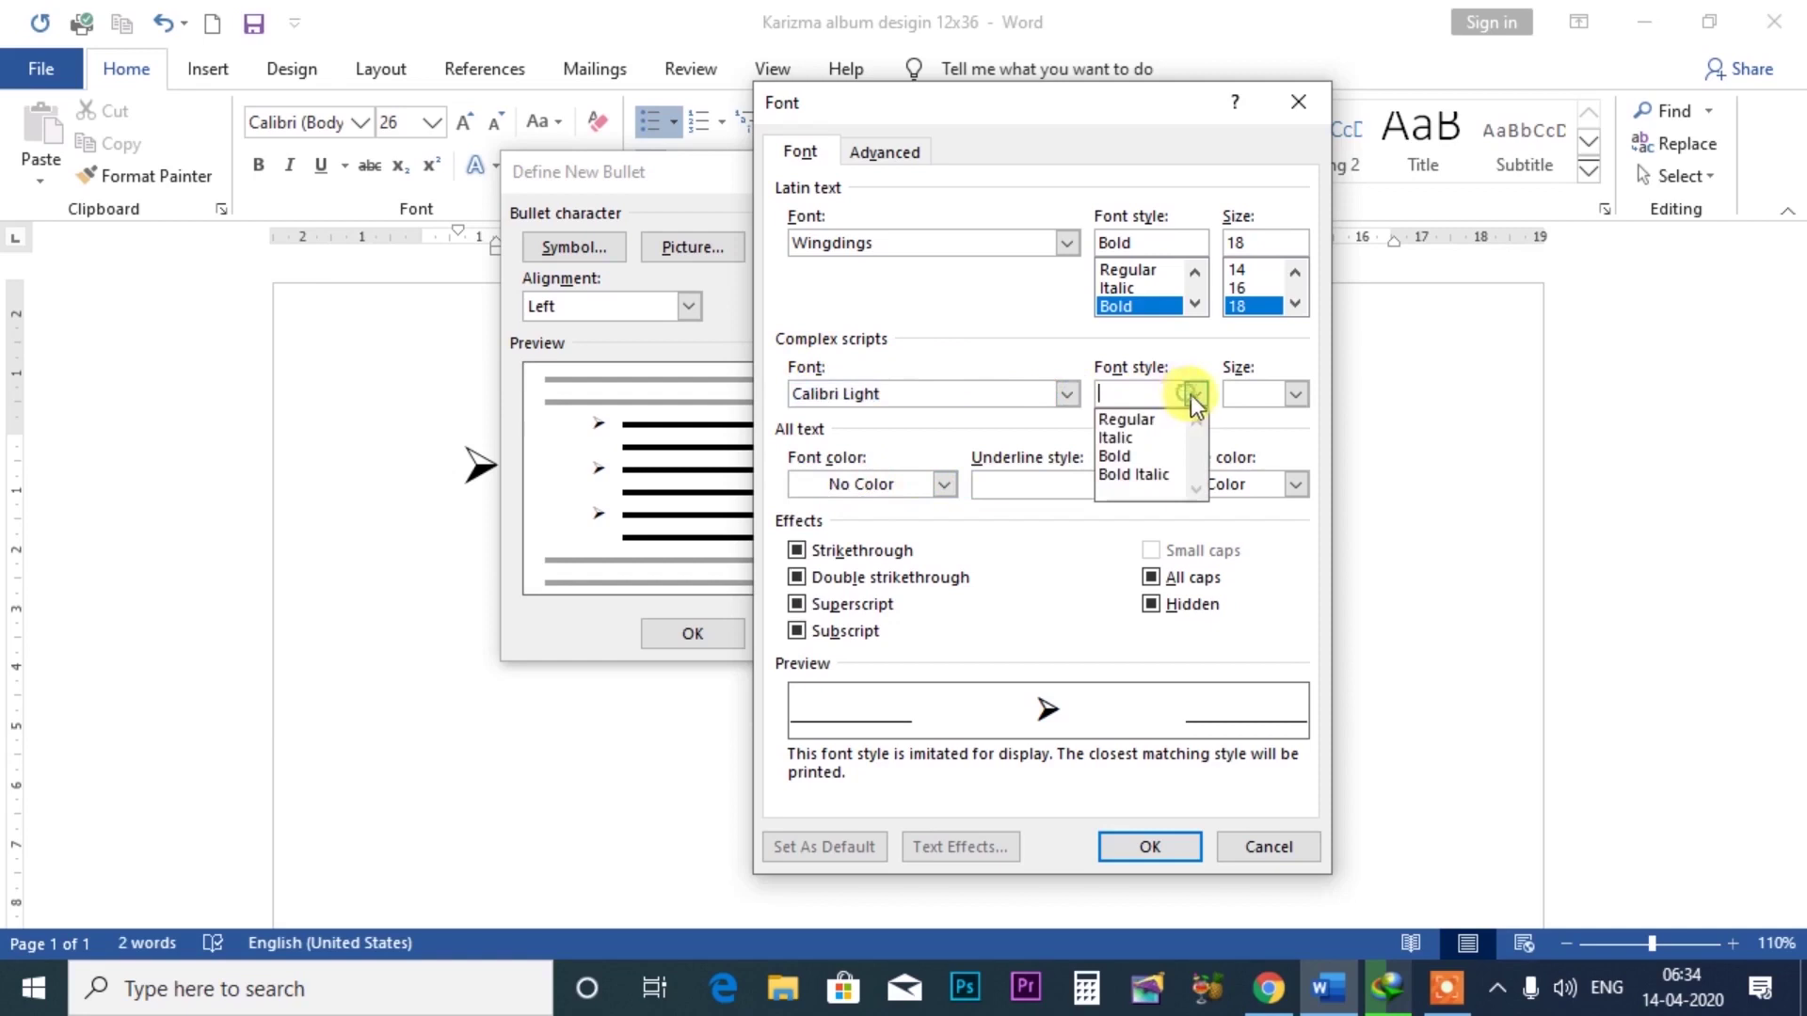
pyautogui.click(1137, 457)
pyautogui.click(1296, 393)
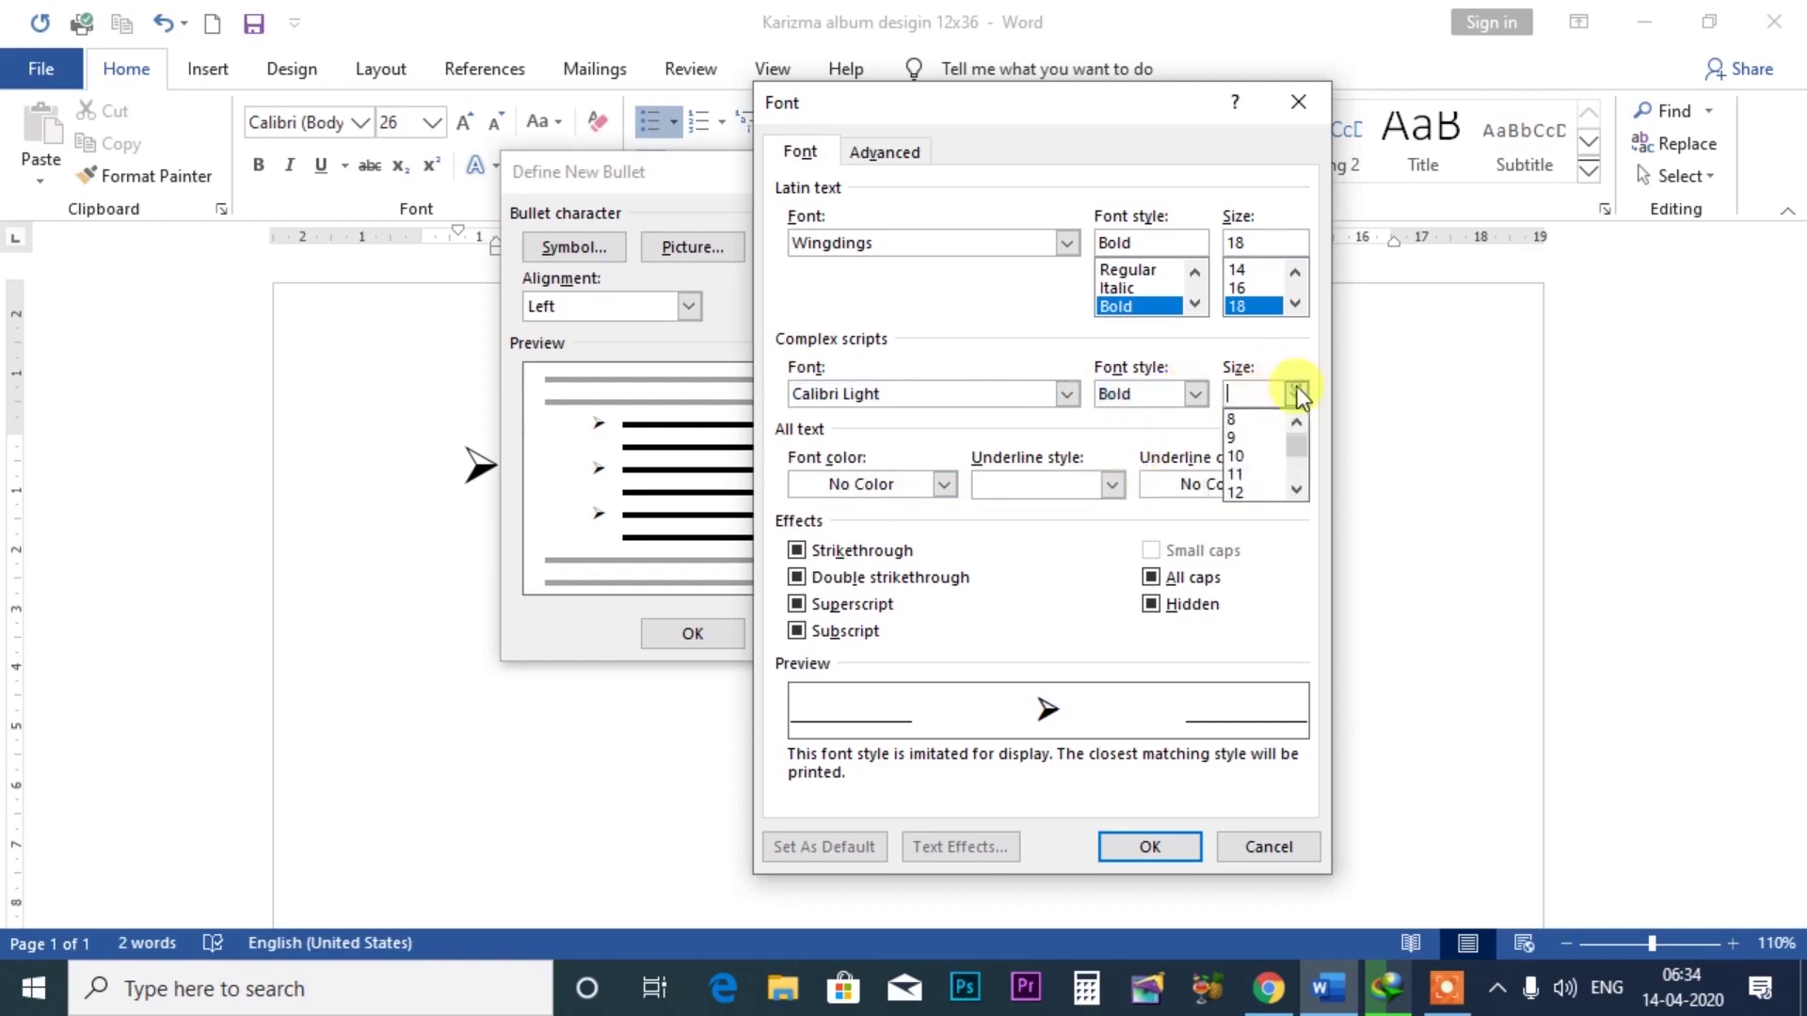
pyautogui.click(1240, 483)
pyautogui.click(941, 484)
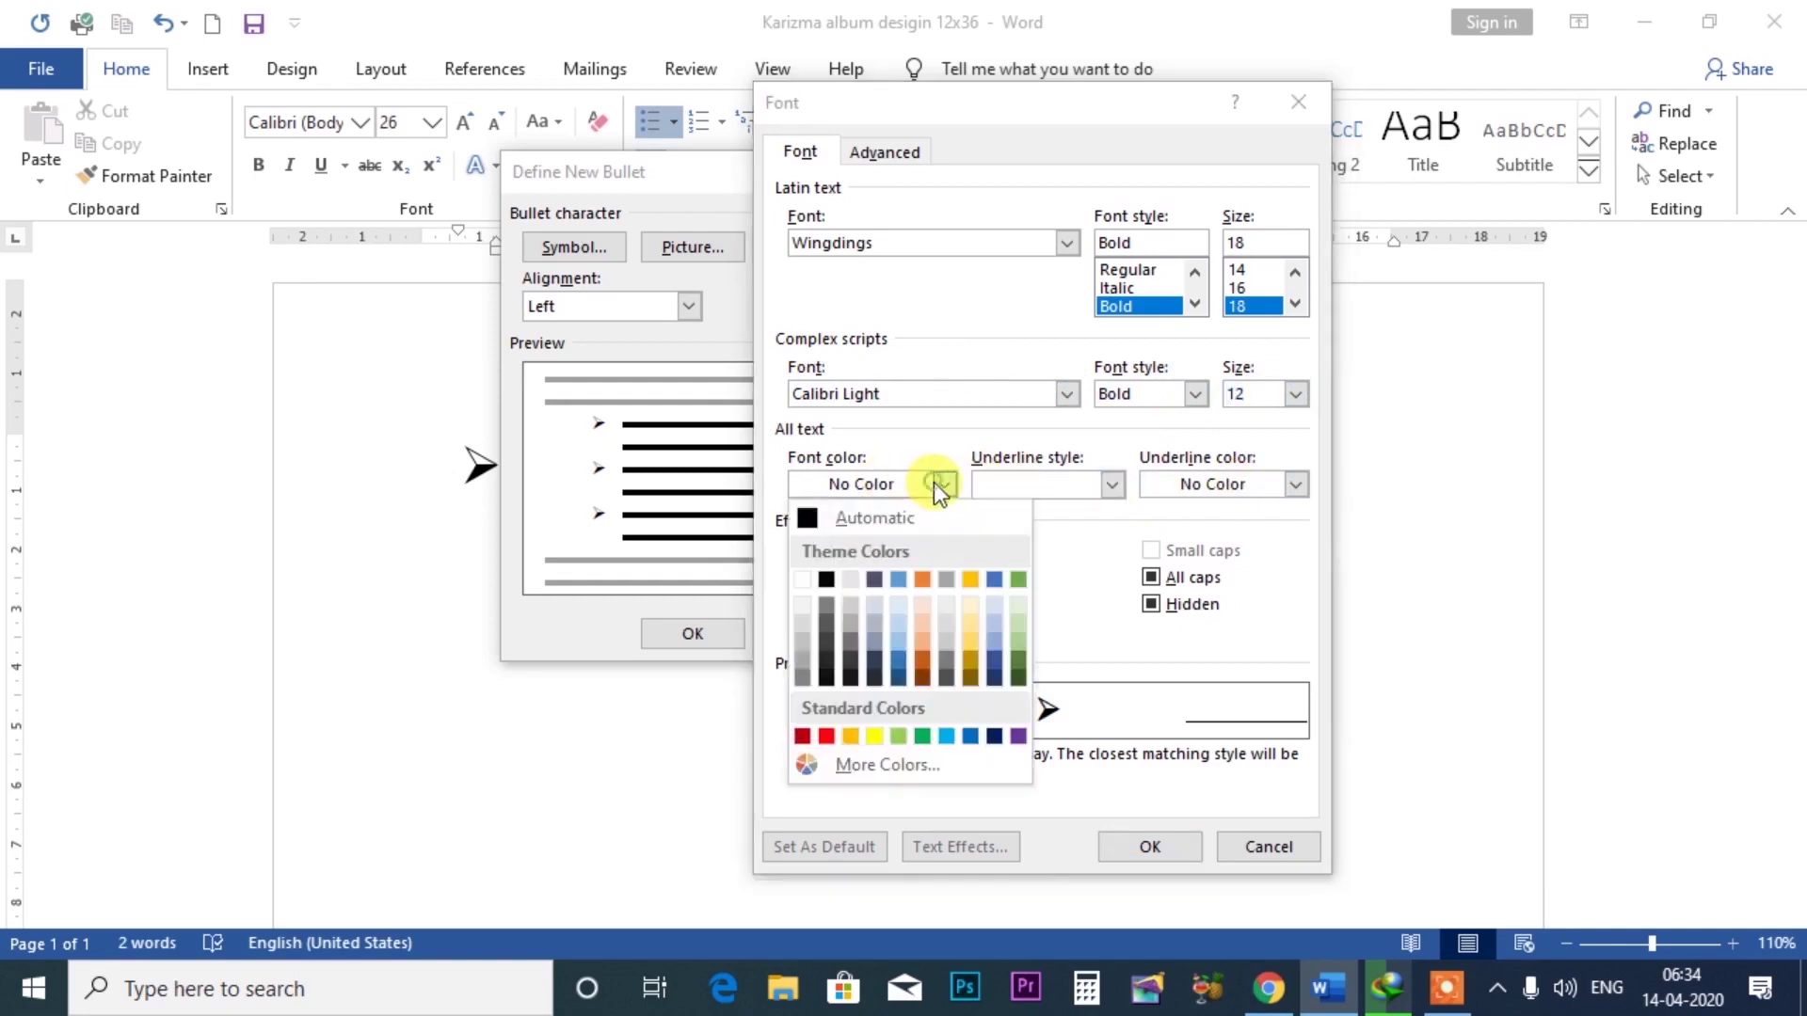
# - Color the bullet red with a solid light blue underline
pyautogui.click(828, 736)
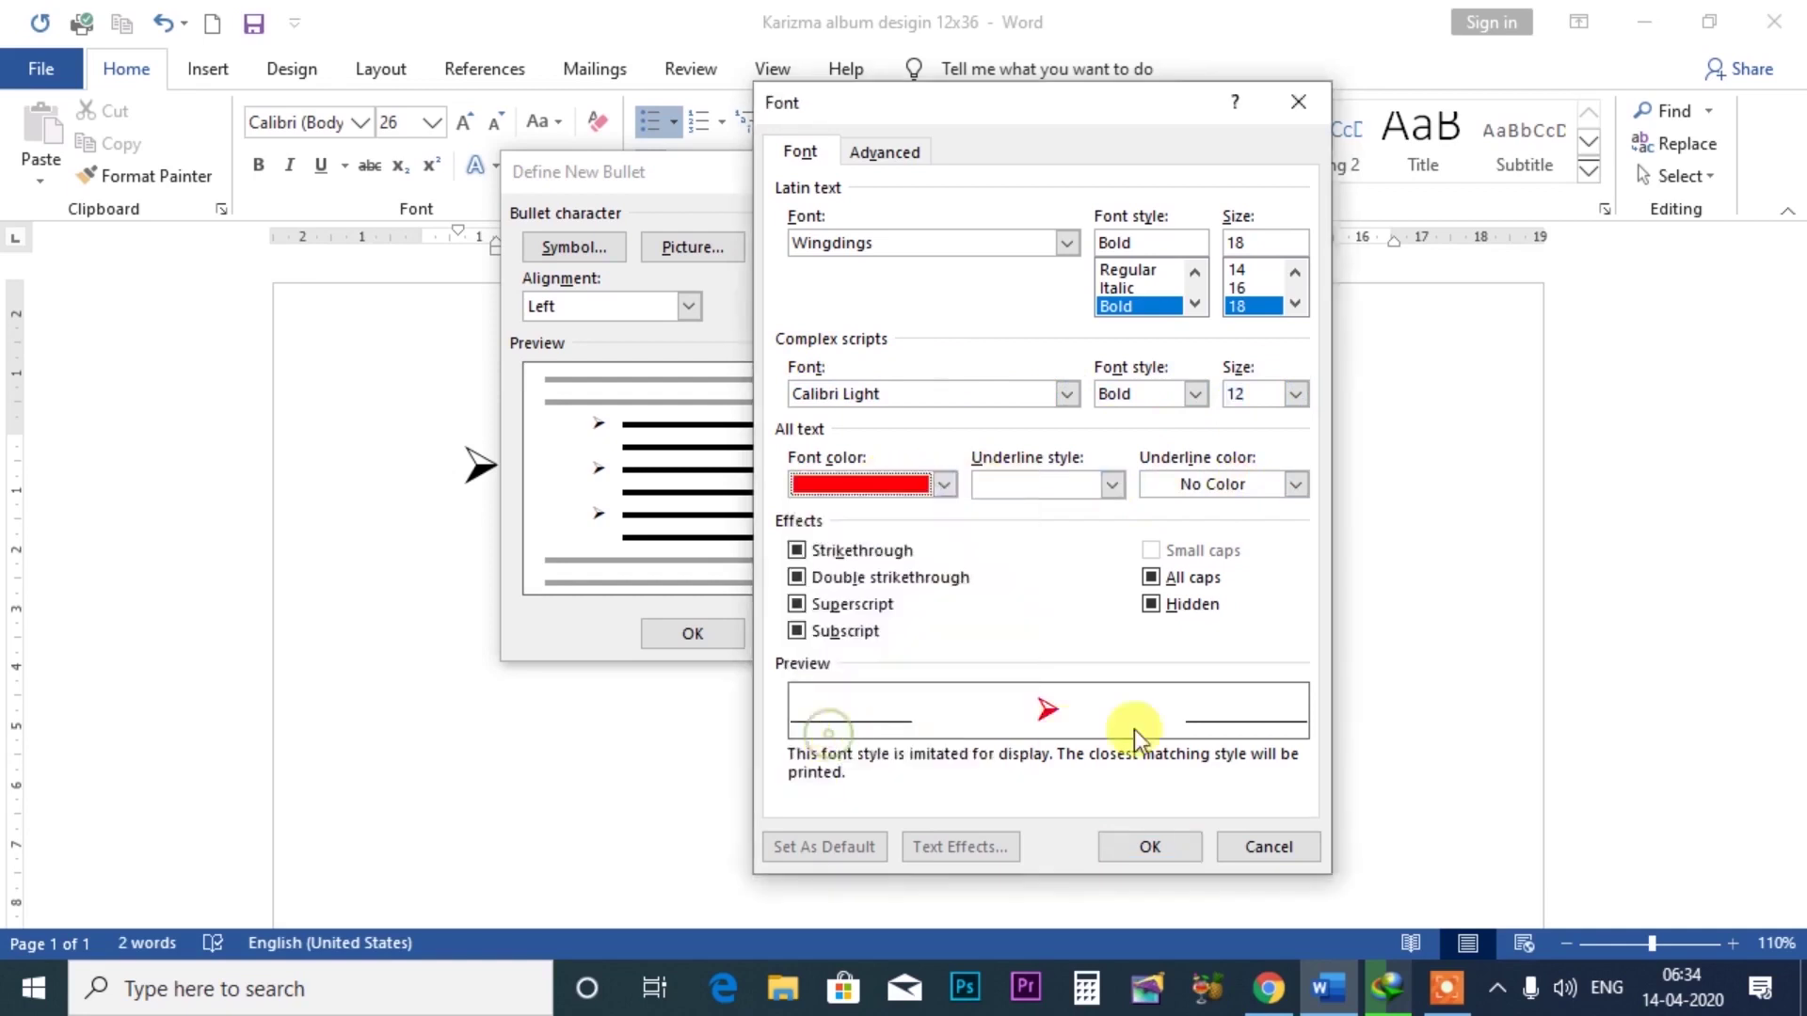
pyautogui.click(1125, 487)
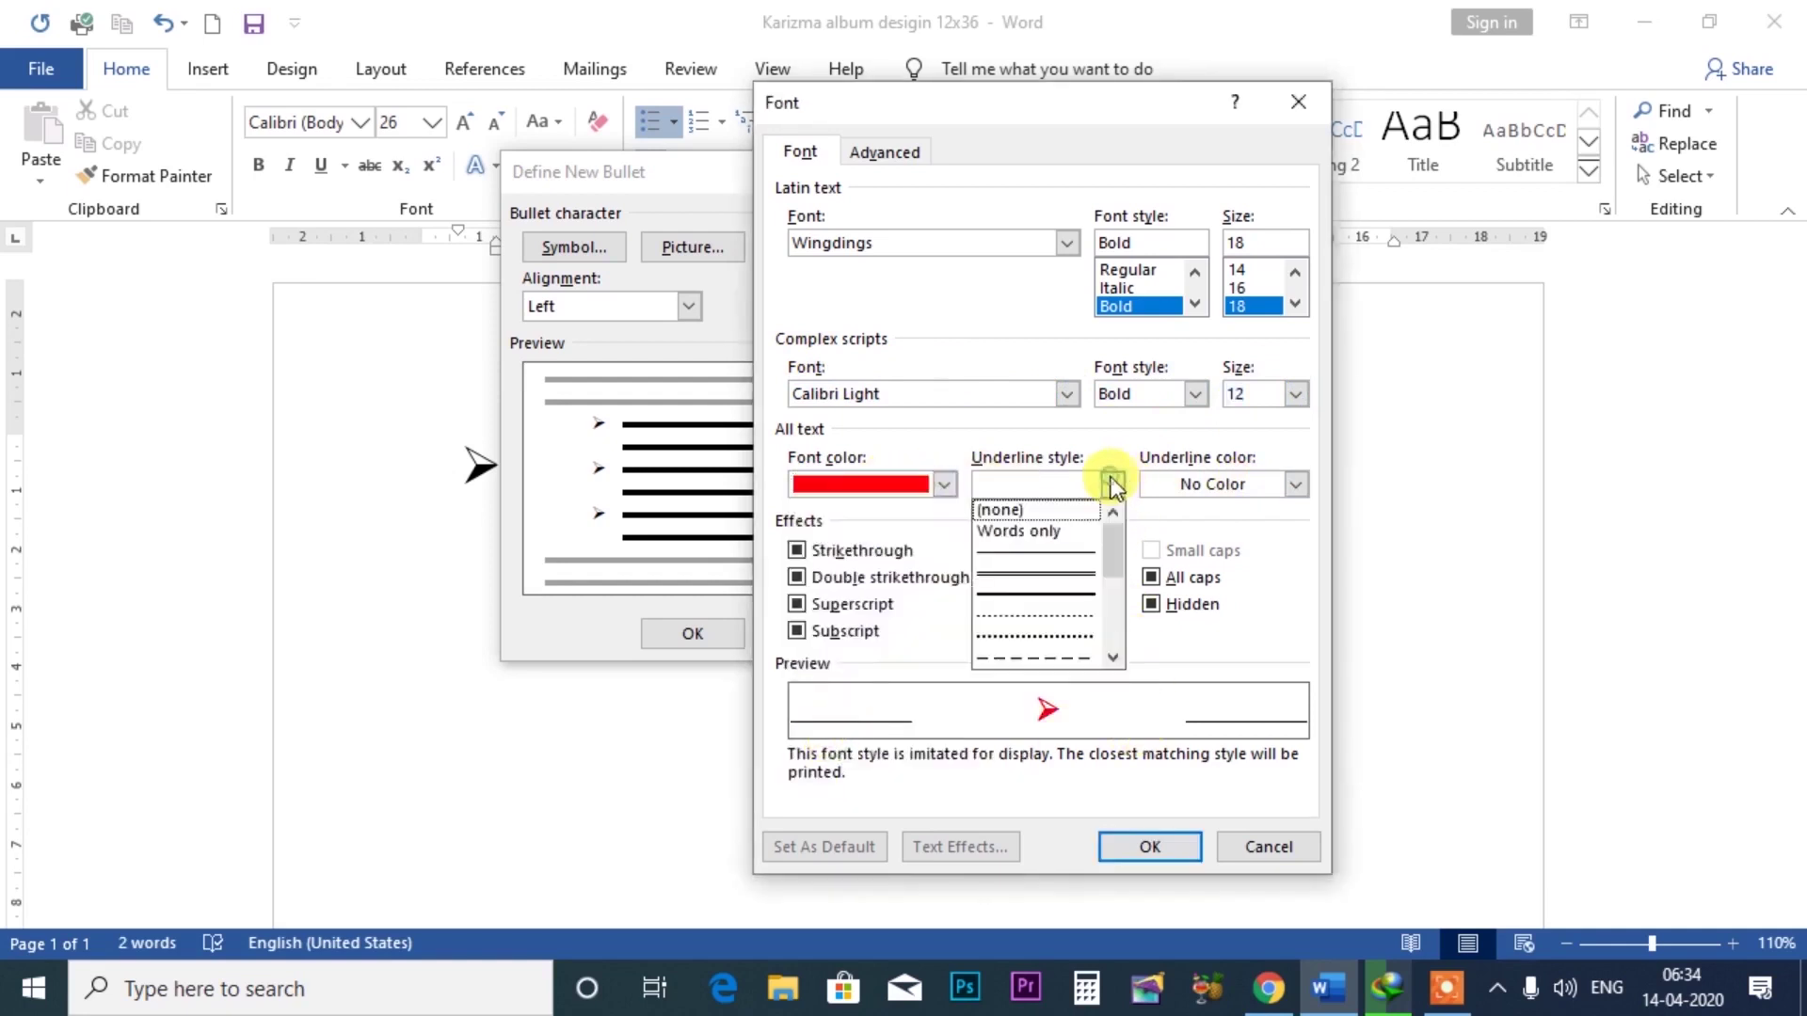
pyautogui.click(1037, 591)
pyautogui.click(1285, 485)
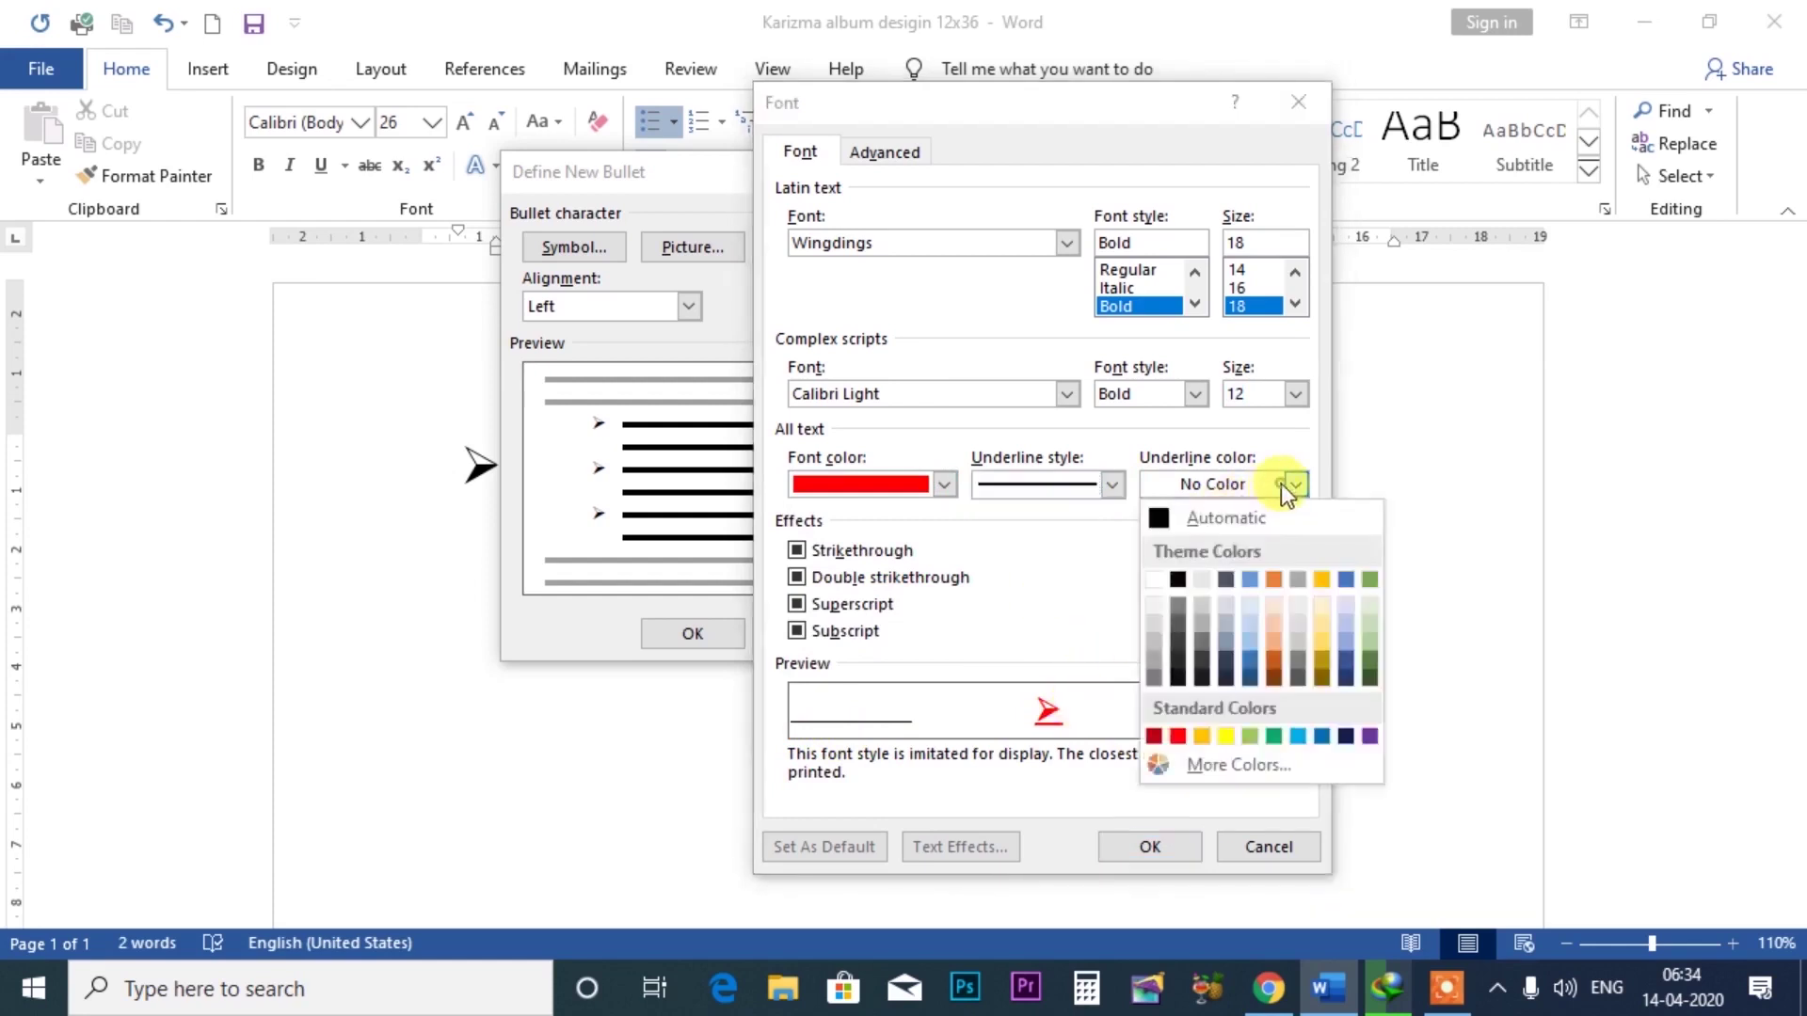
pyautogui.click(1297, 736)
# - Try strikethrough, double strikethrough, subscript and all caps effects, then clear them all
pyautogui.click(809, 551)
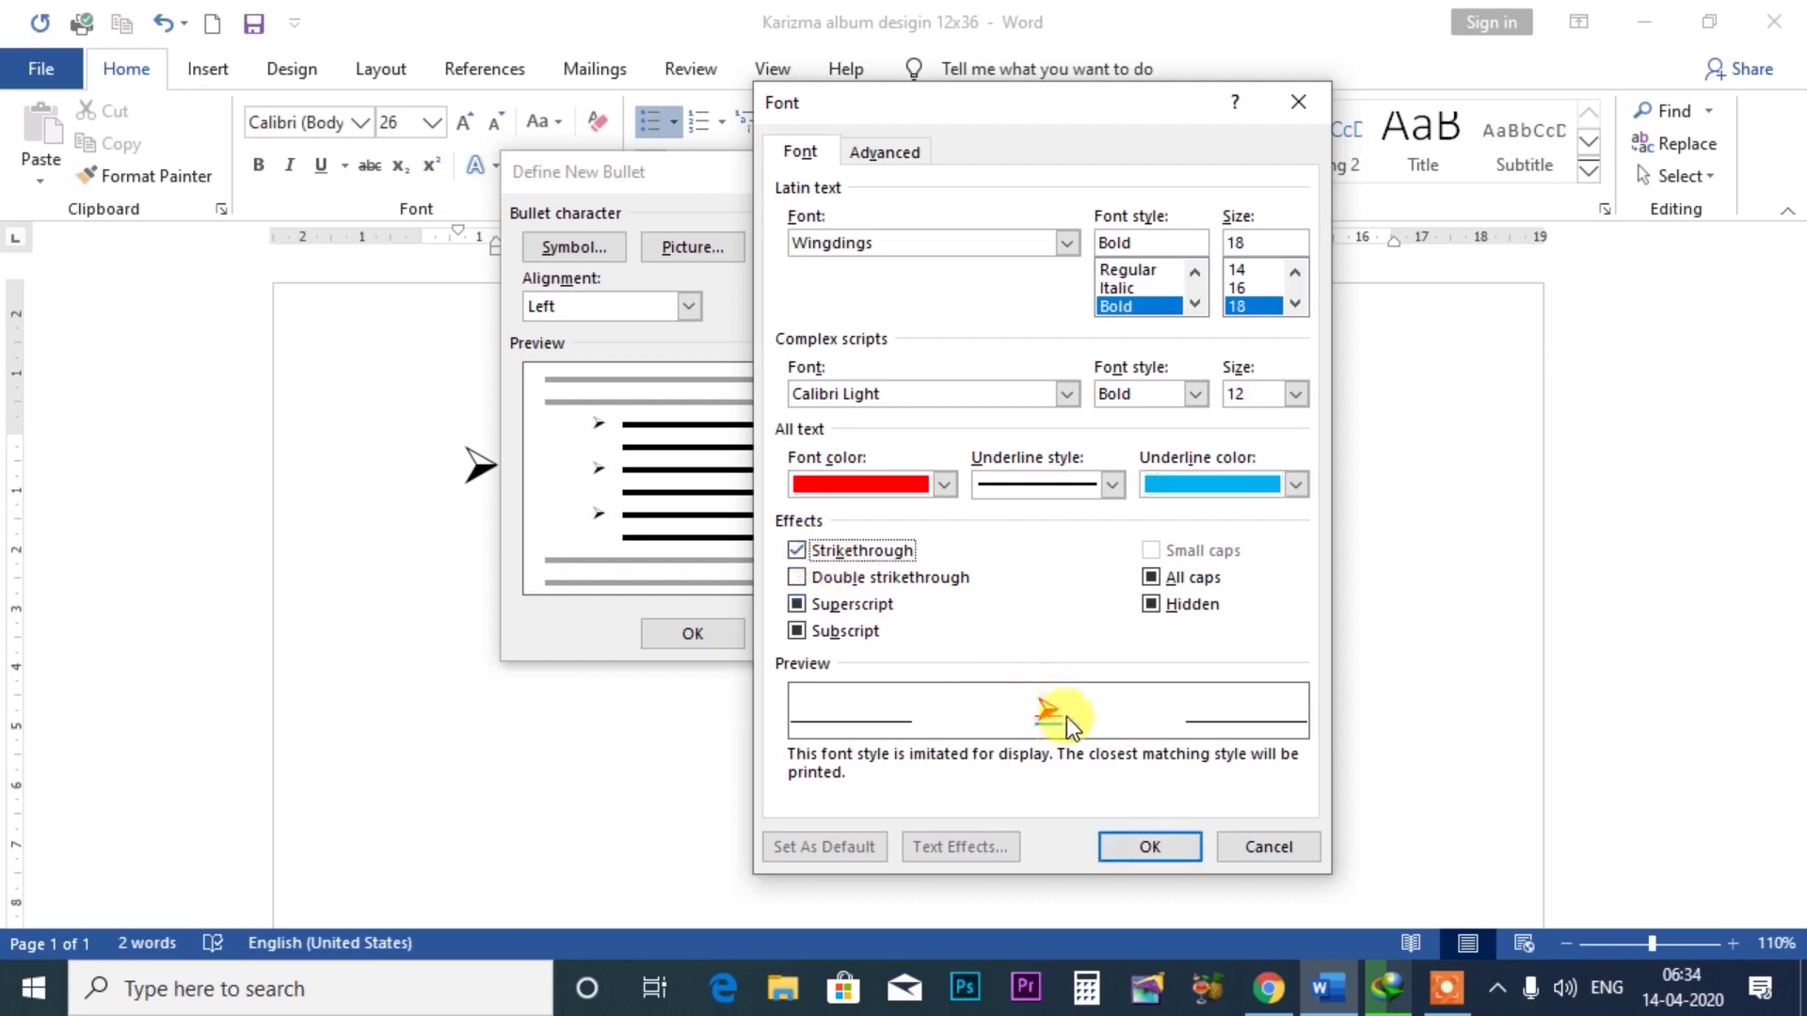
pyautogui.click(806, 576)
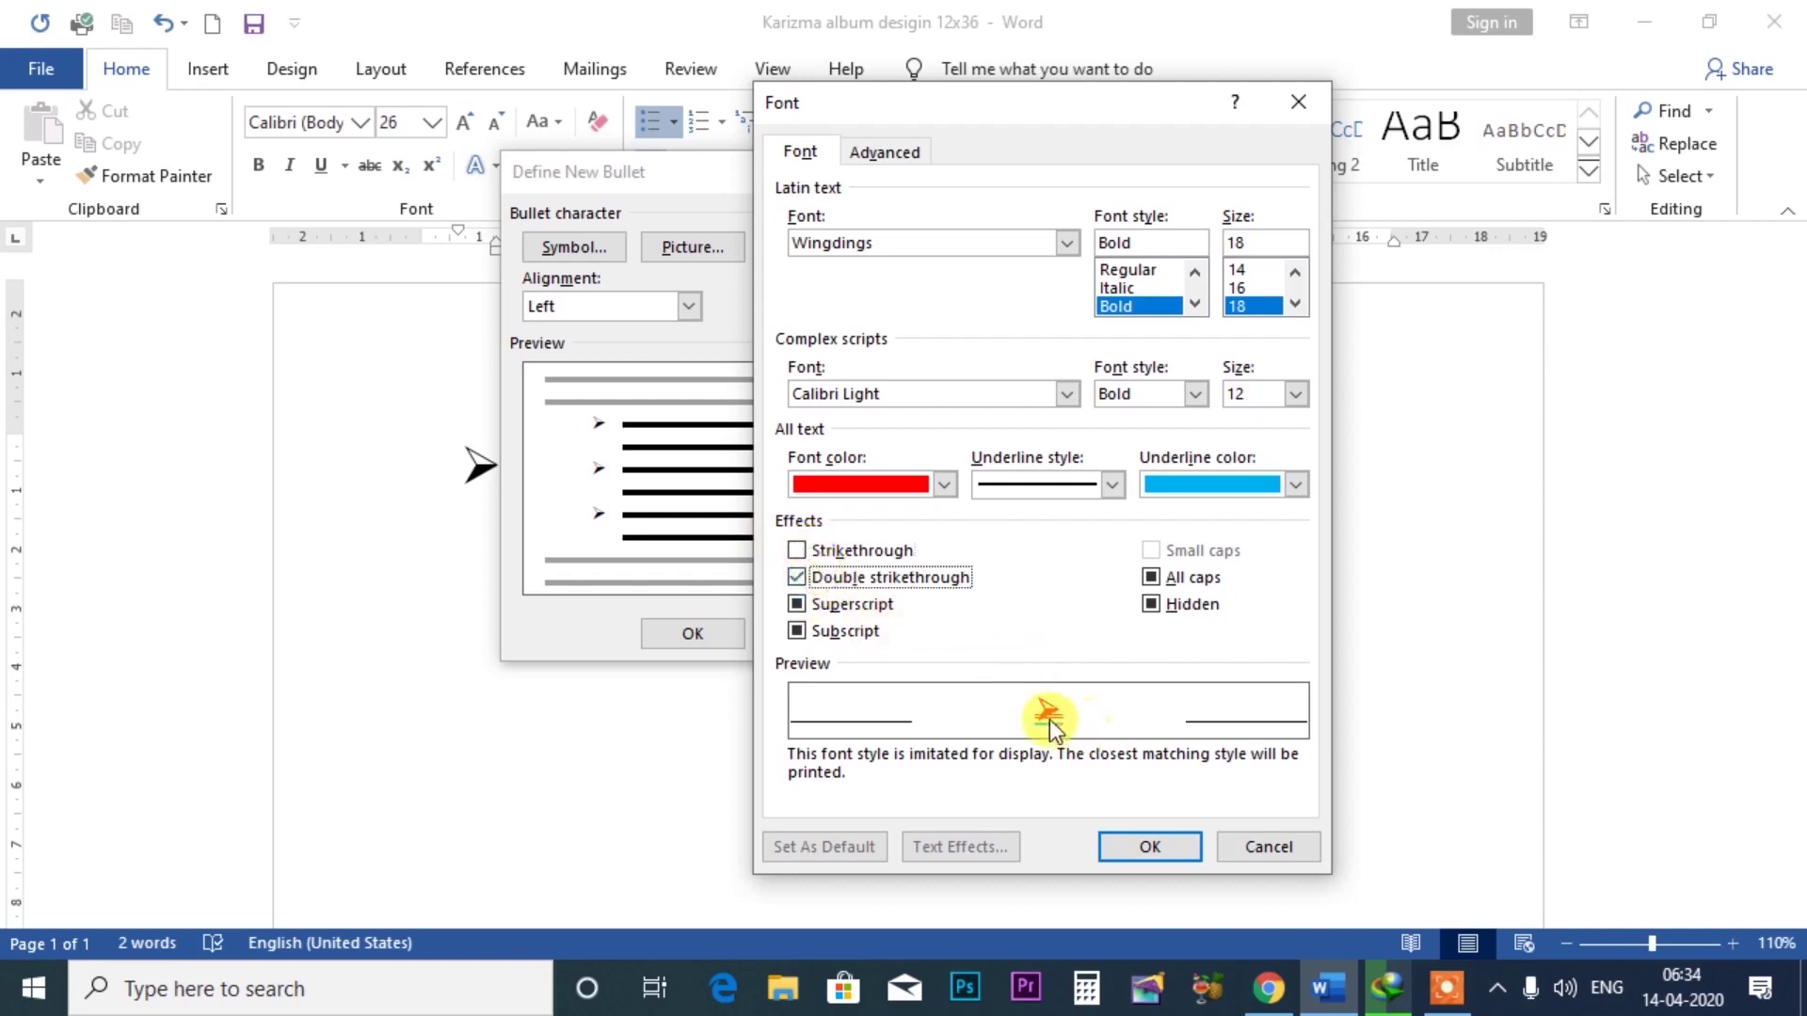
pyautogui.click(874, 610)
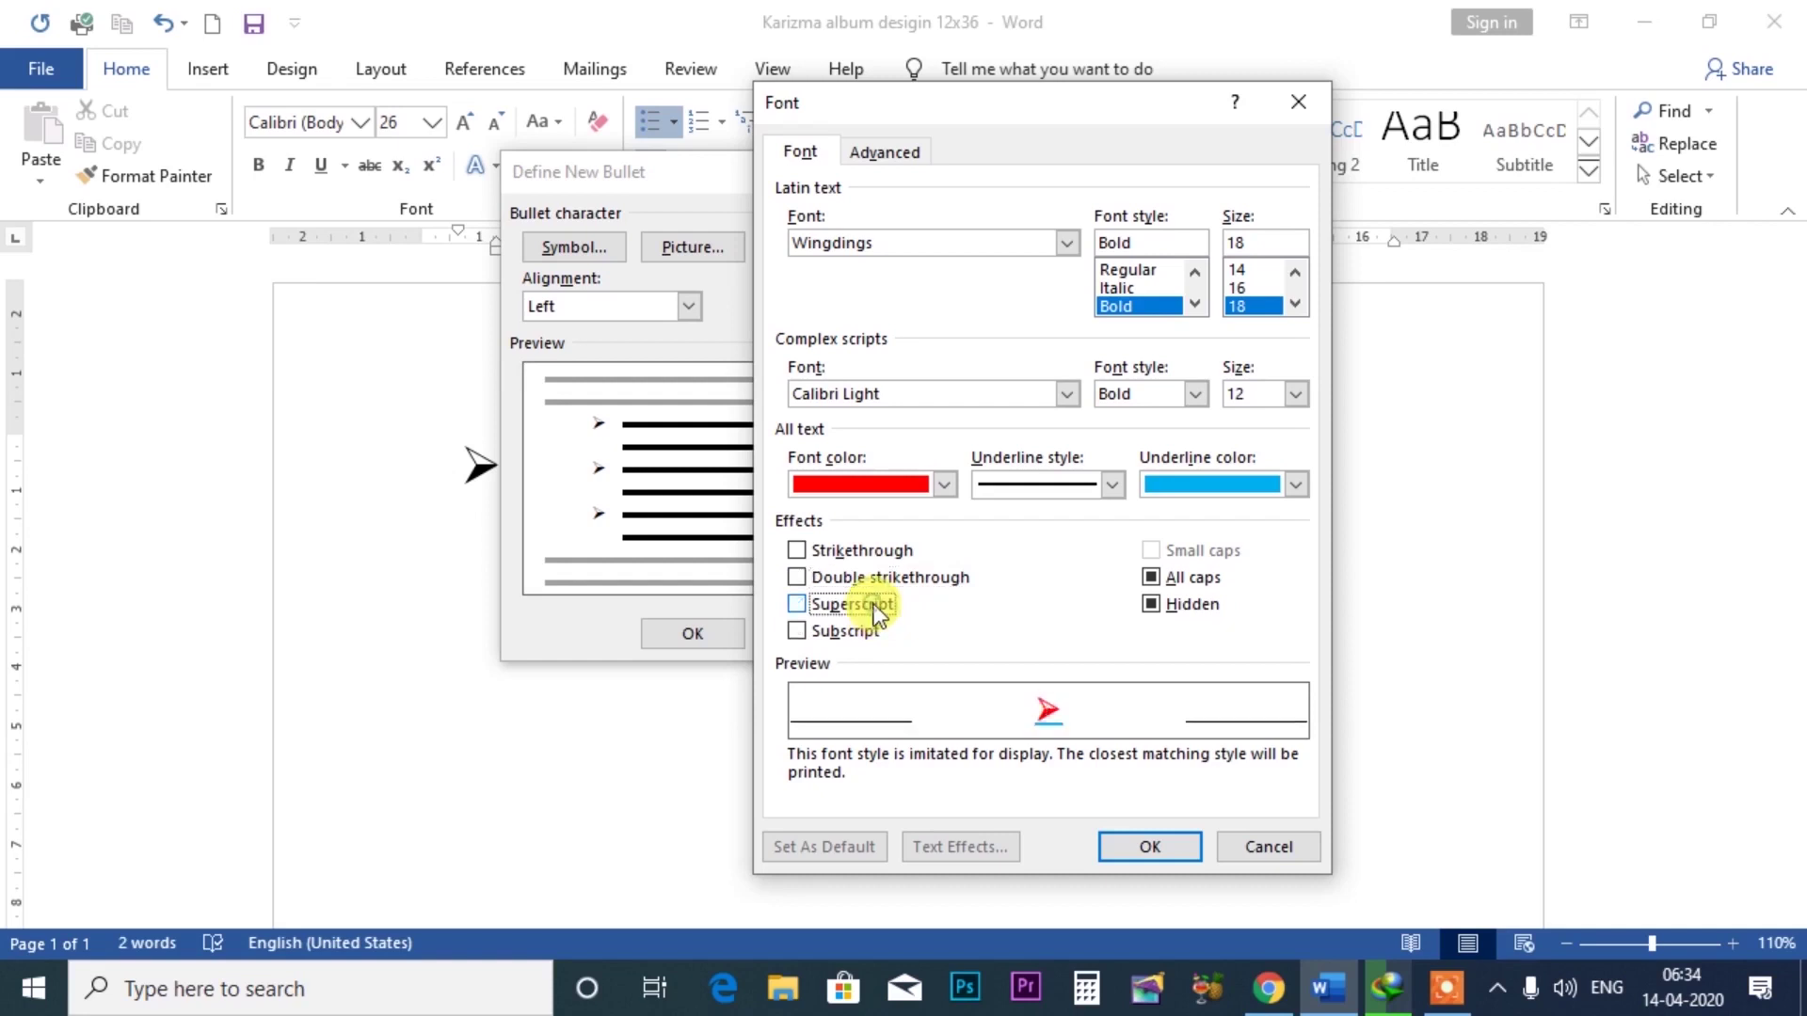
pyautogui.click(854, 634)
pyautogui.click(1190, 585)
pyautogui.click(1159, 600)
pyautogui.click(1159, 576)
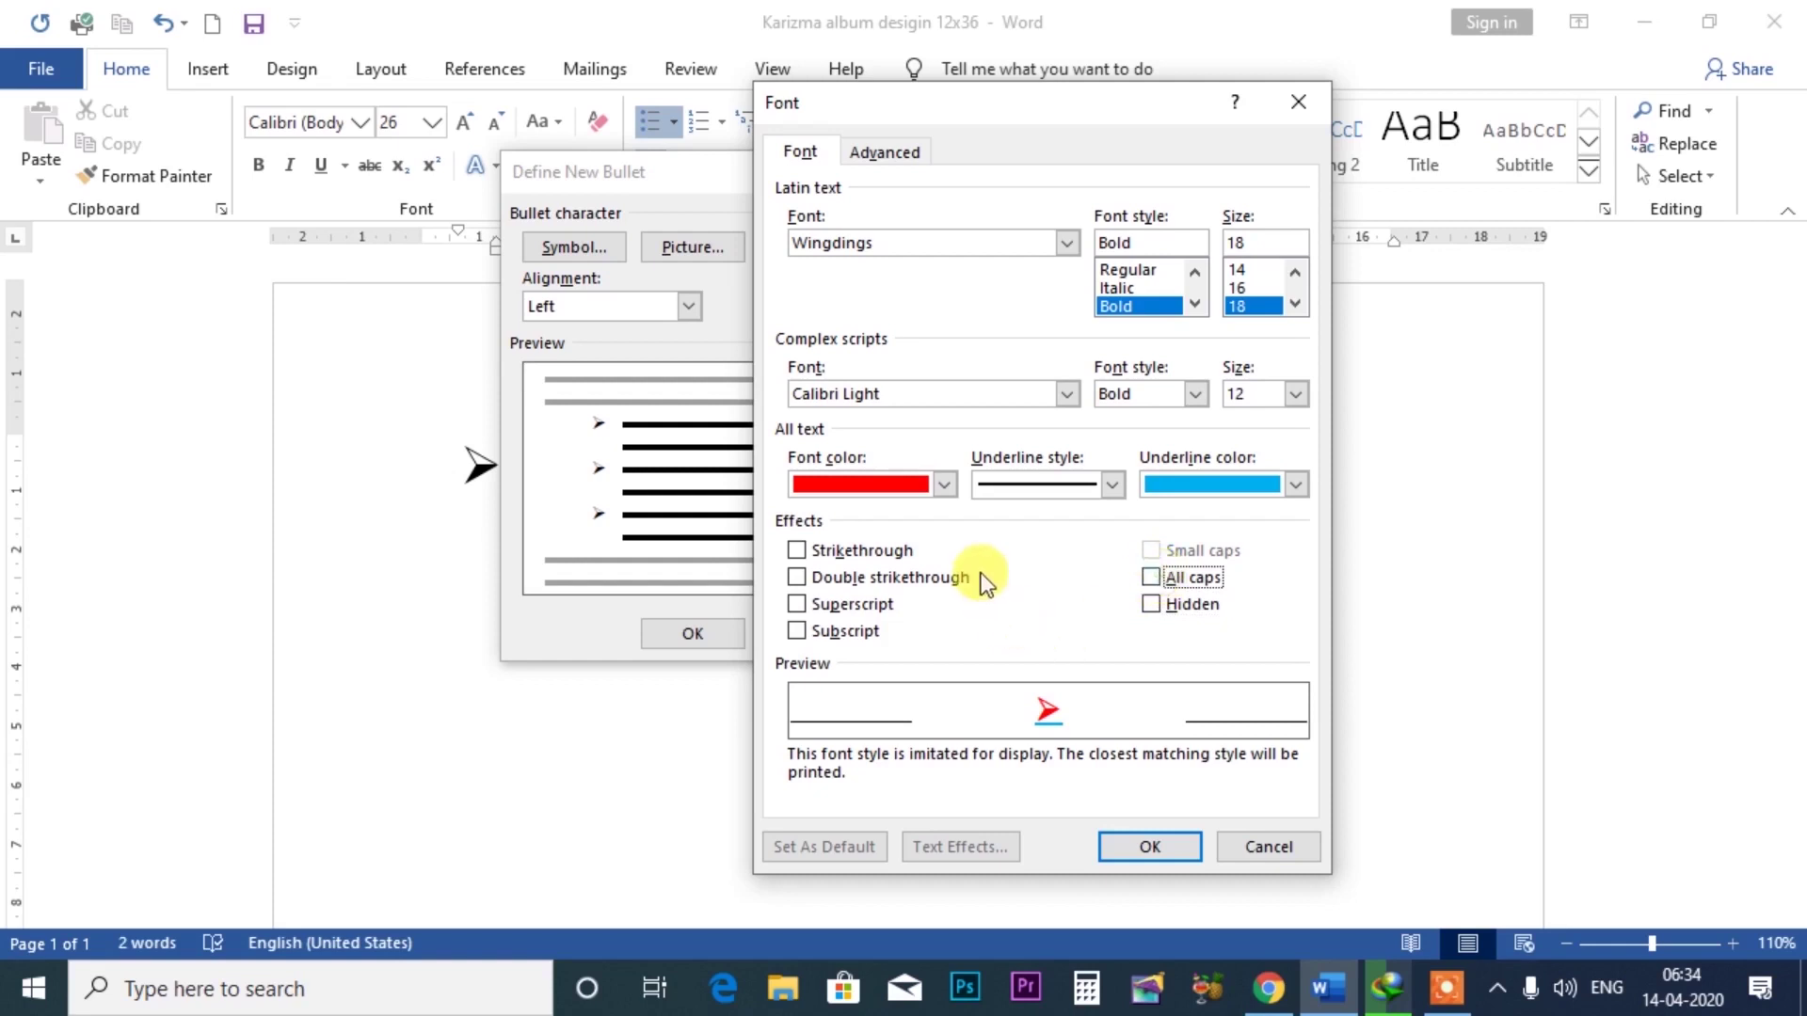
# - Set complex-script size 72 and bullet size 24, then apply the red arrow to GAURAV
pyautogui.click(1296, 393)
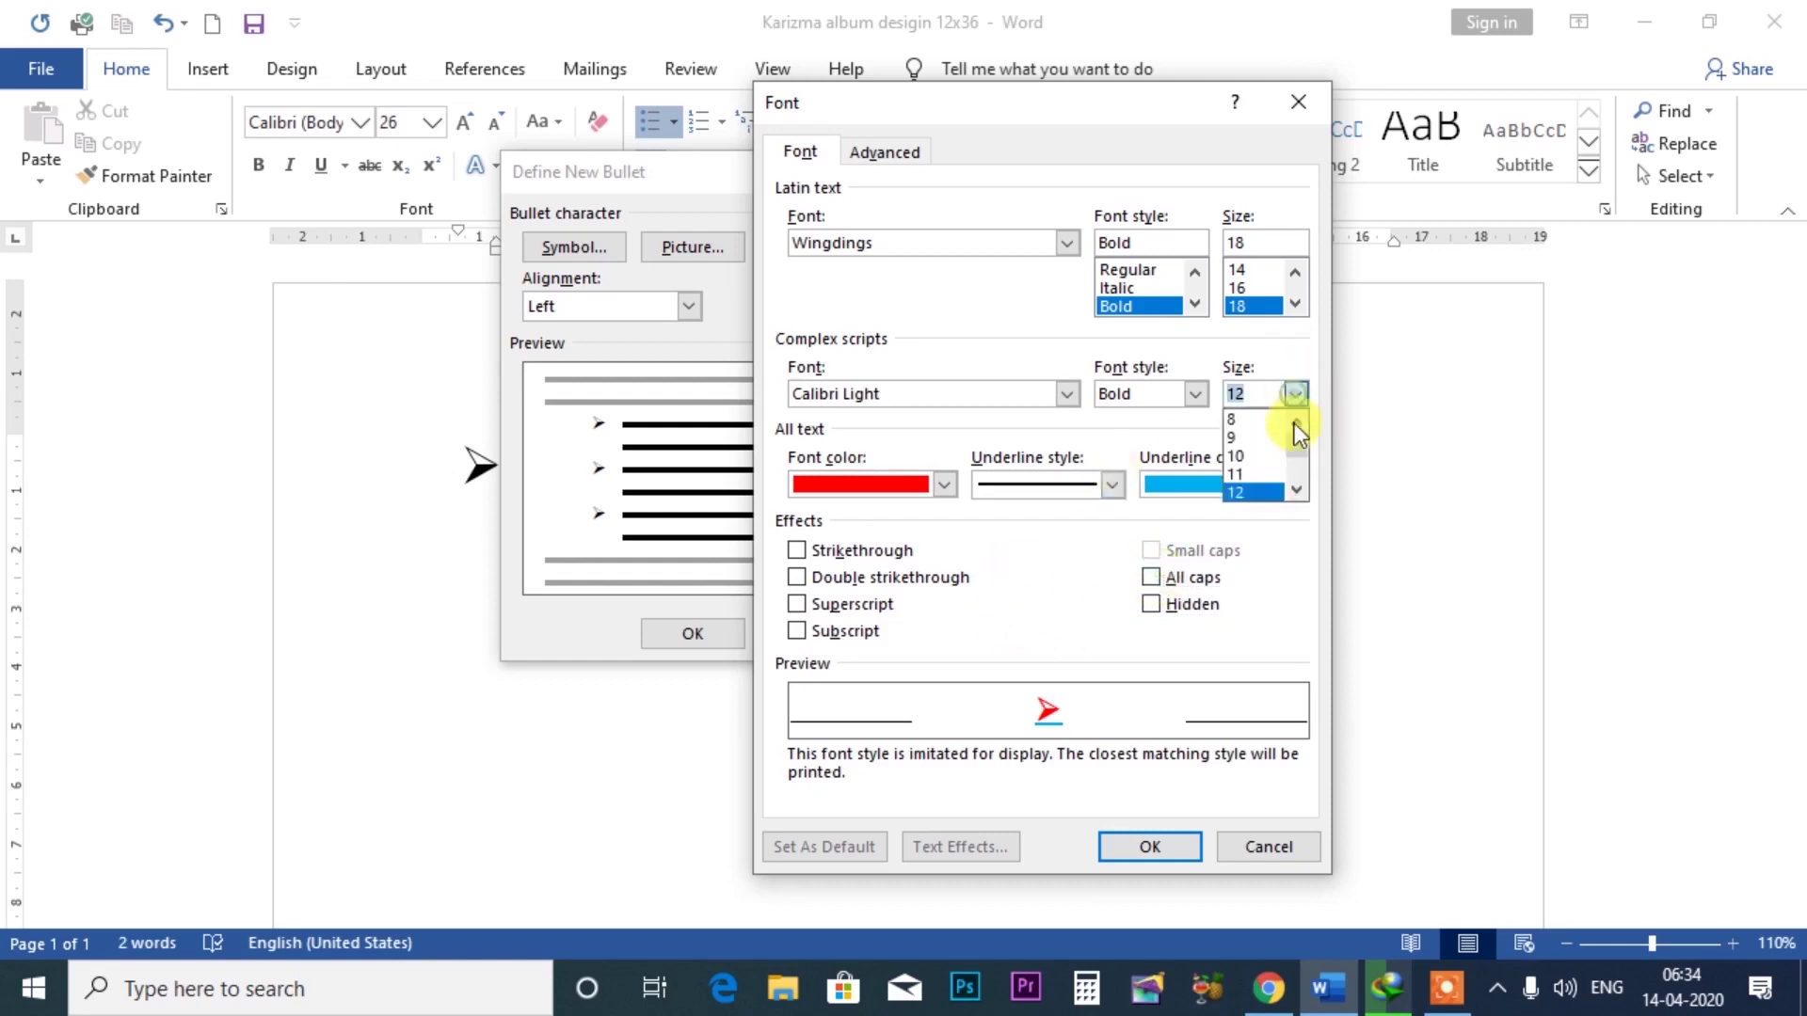
pyautogui.scroll(-2, 1299, 472)
pyautogui.scroll(-3, 1300, 480)
pyautogui.click(1250, 487)
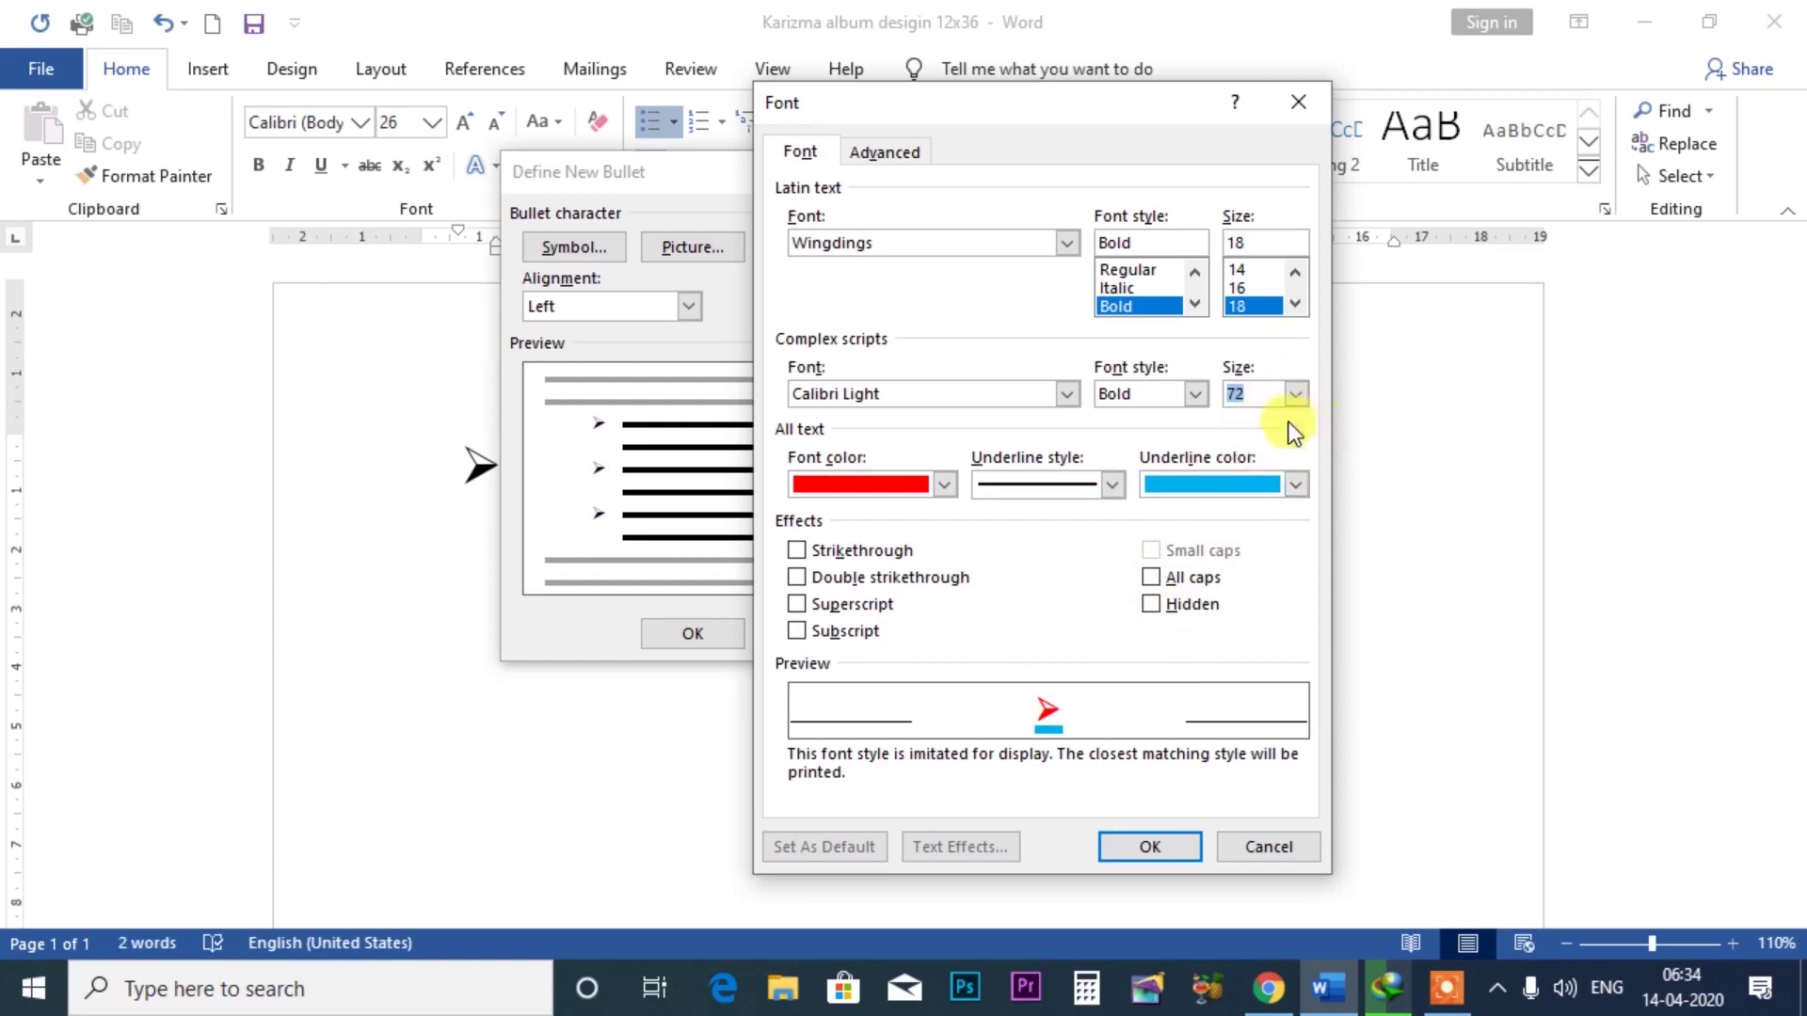
pyautogui.scroll(-3, 1295, 301)
pyautogui.click(1251, 306)
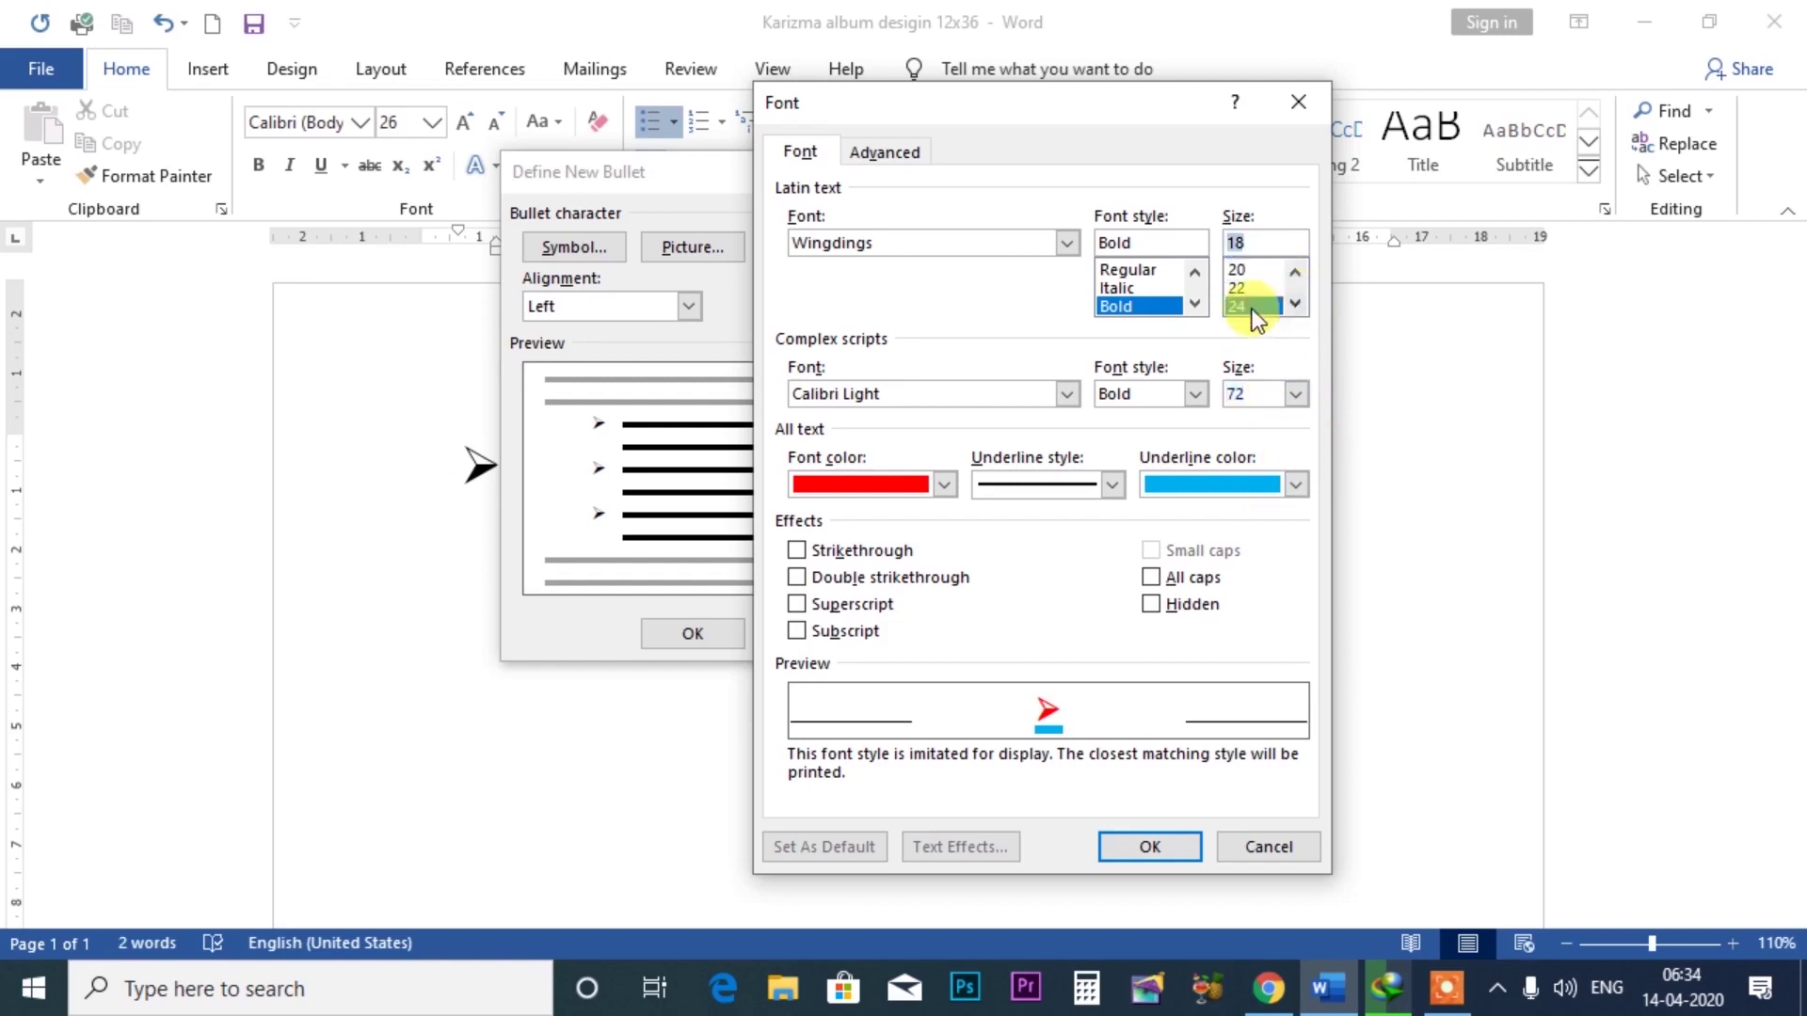
pyautogui.click(1148, 845)
pyautogui.click(691, 633)
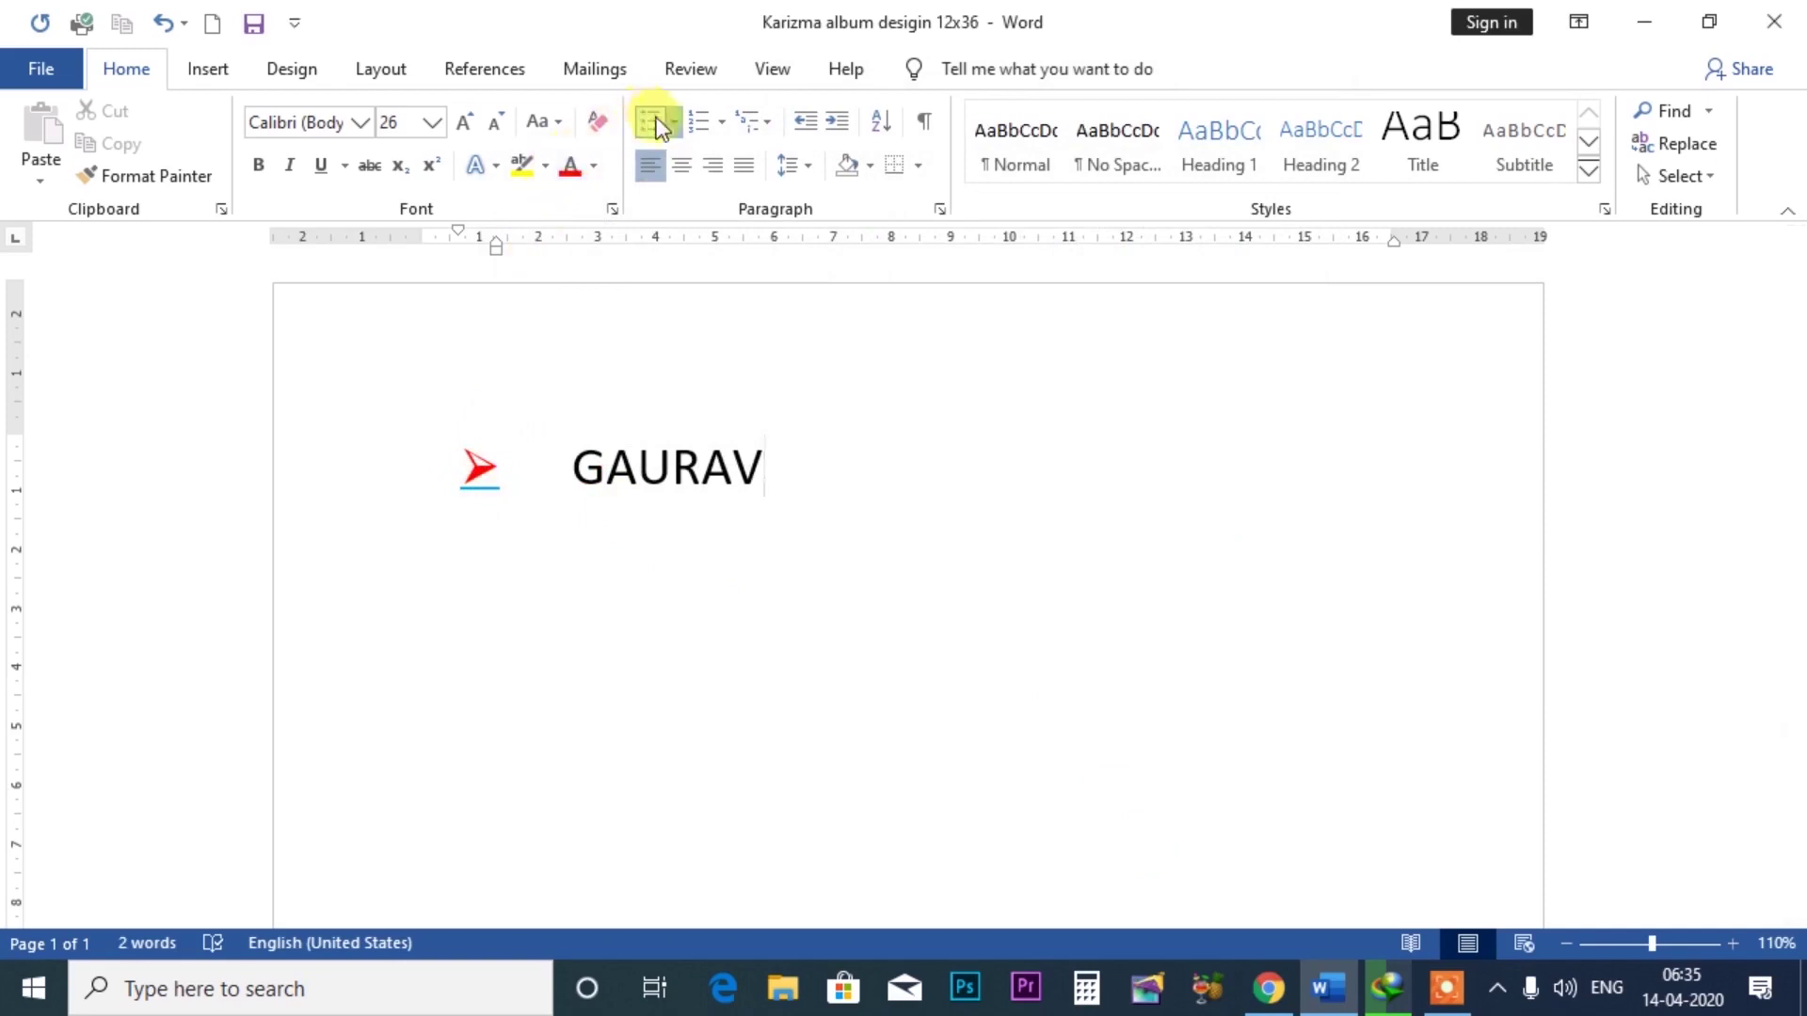
# - Revisit the bullet's font settings, cancel both dialogs, and show the numbering library
pyautogui.click(671, 122)
pyautogui.click(701, 625)
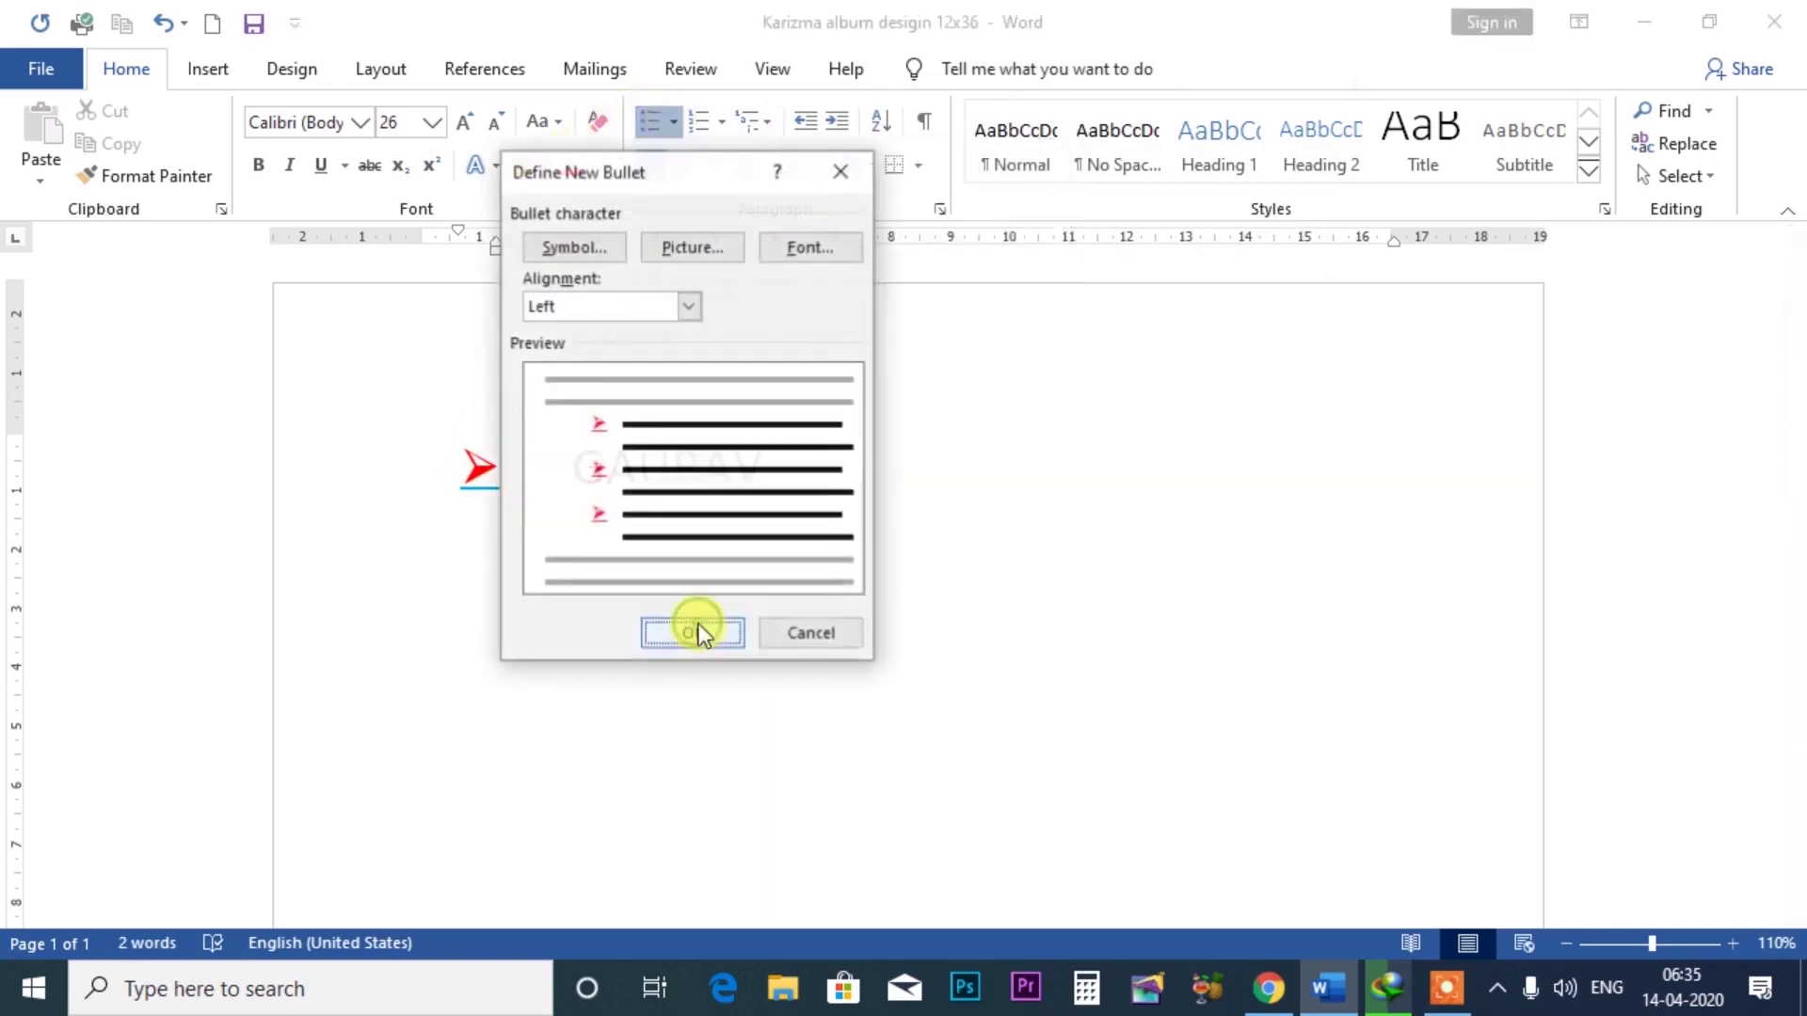
pyautogui.click(800, 249)
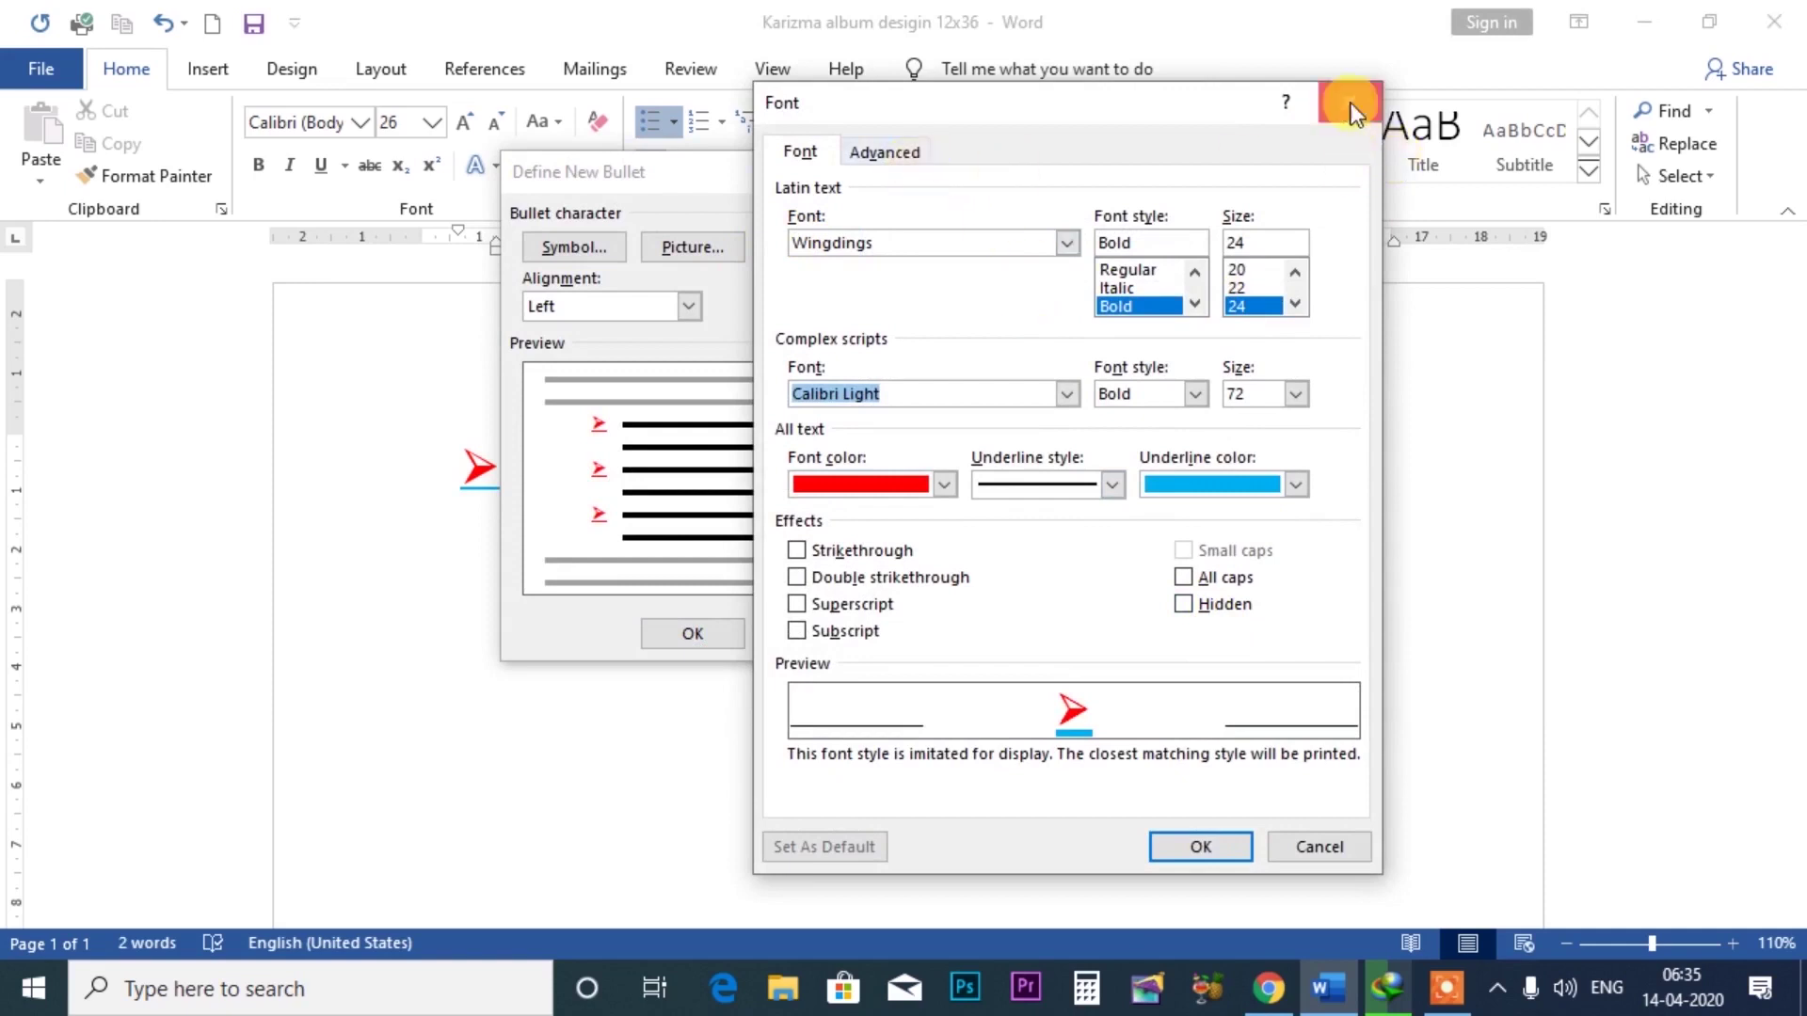
pyautogui.click(1349, 102)
pyautogui.press('Escape')
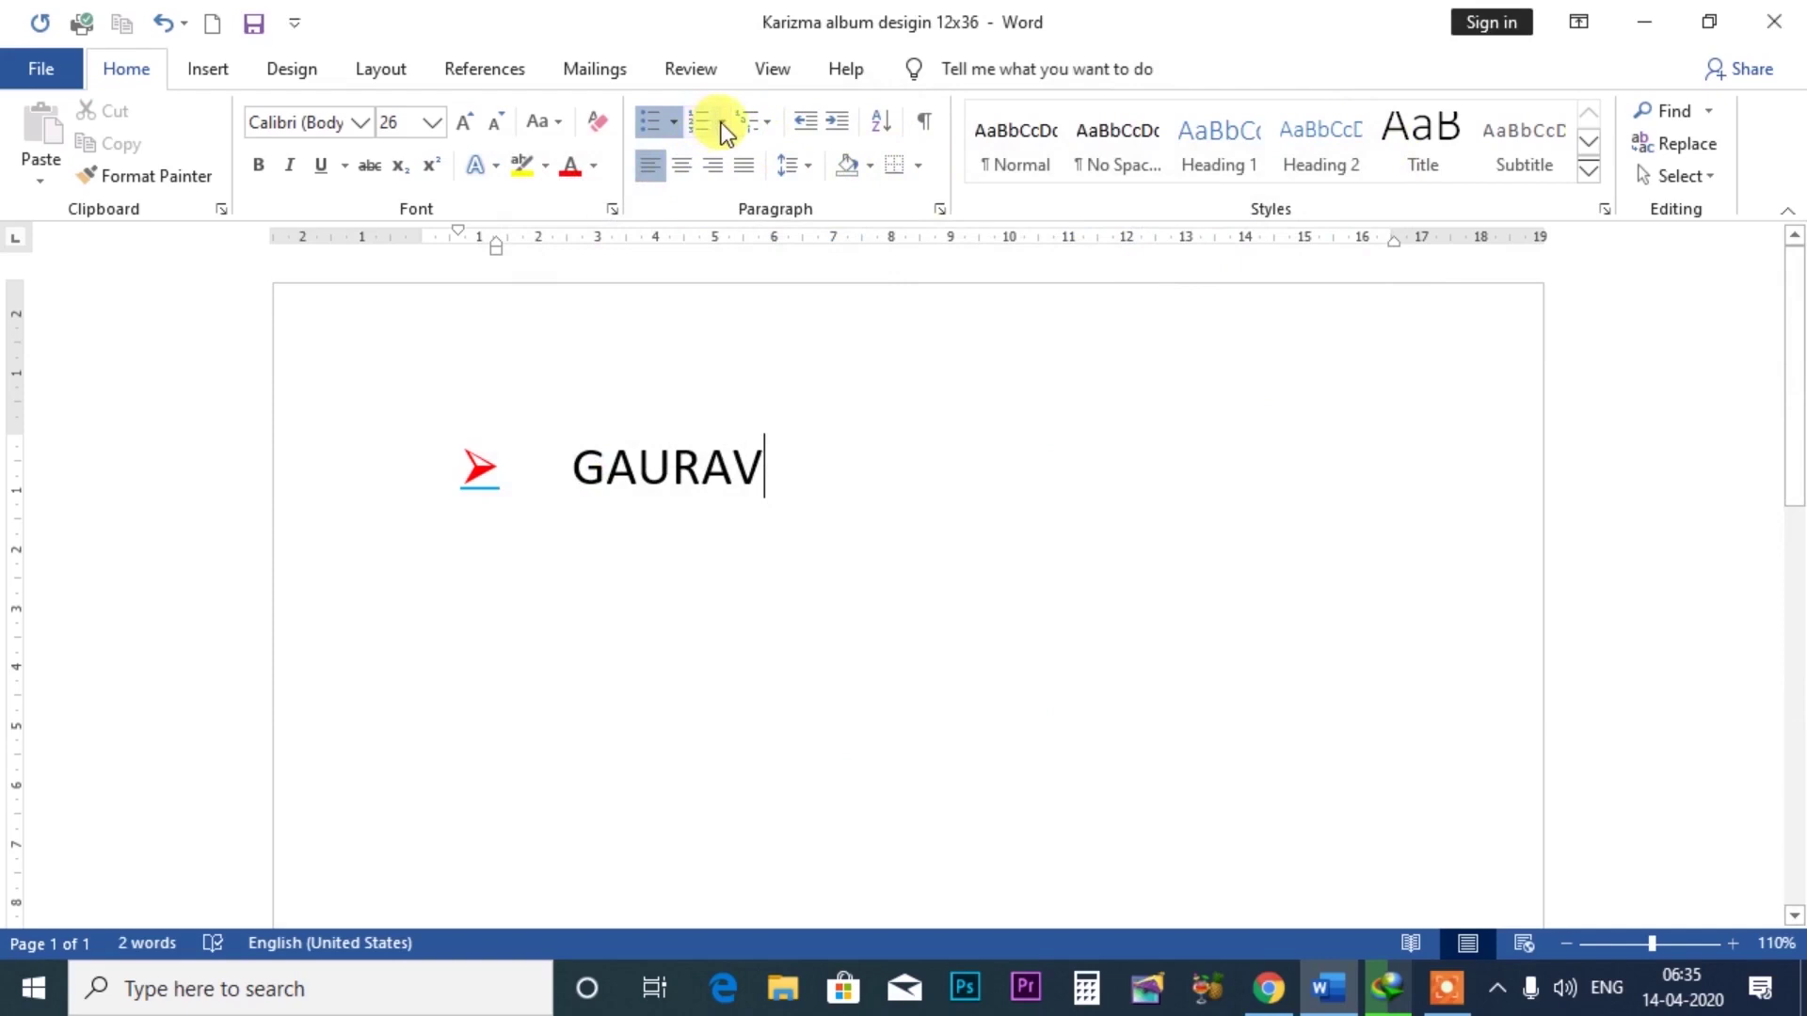
pyautogui.click(720, 122)
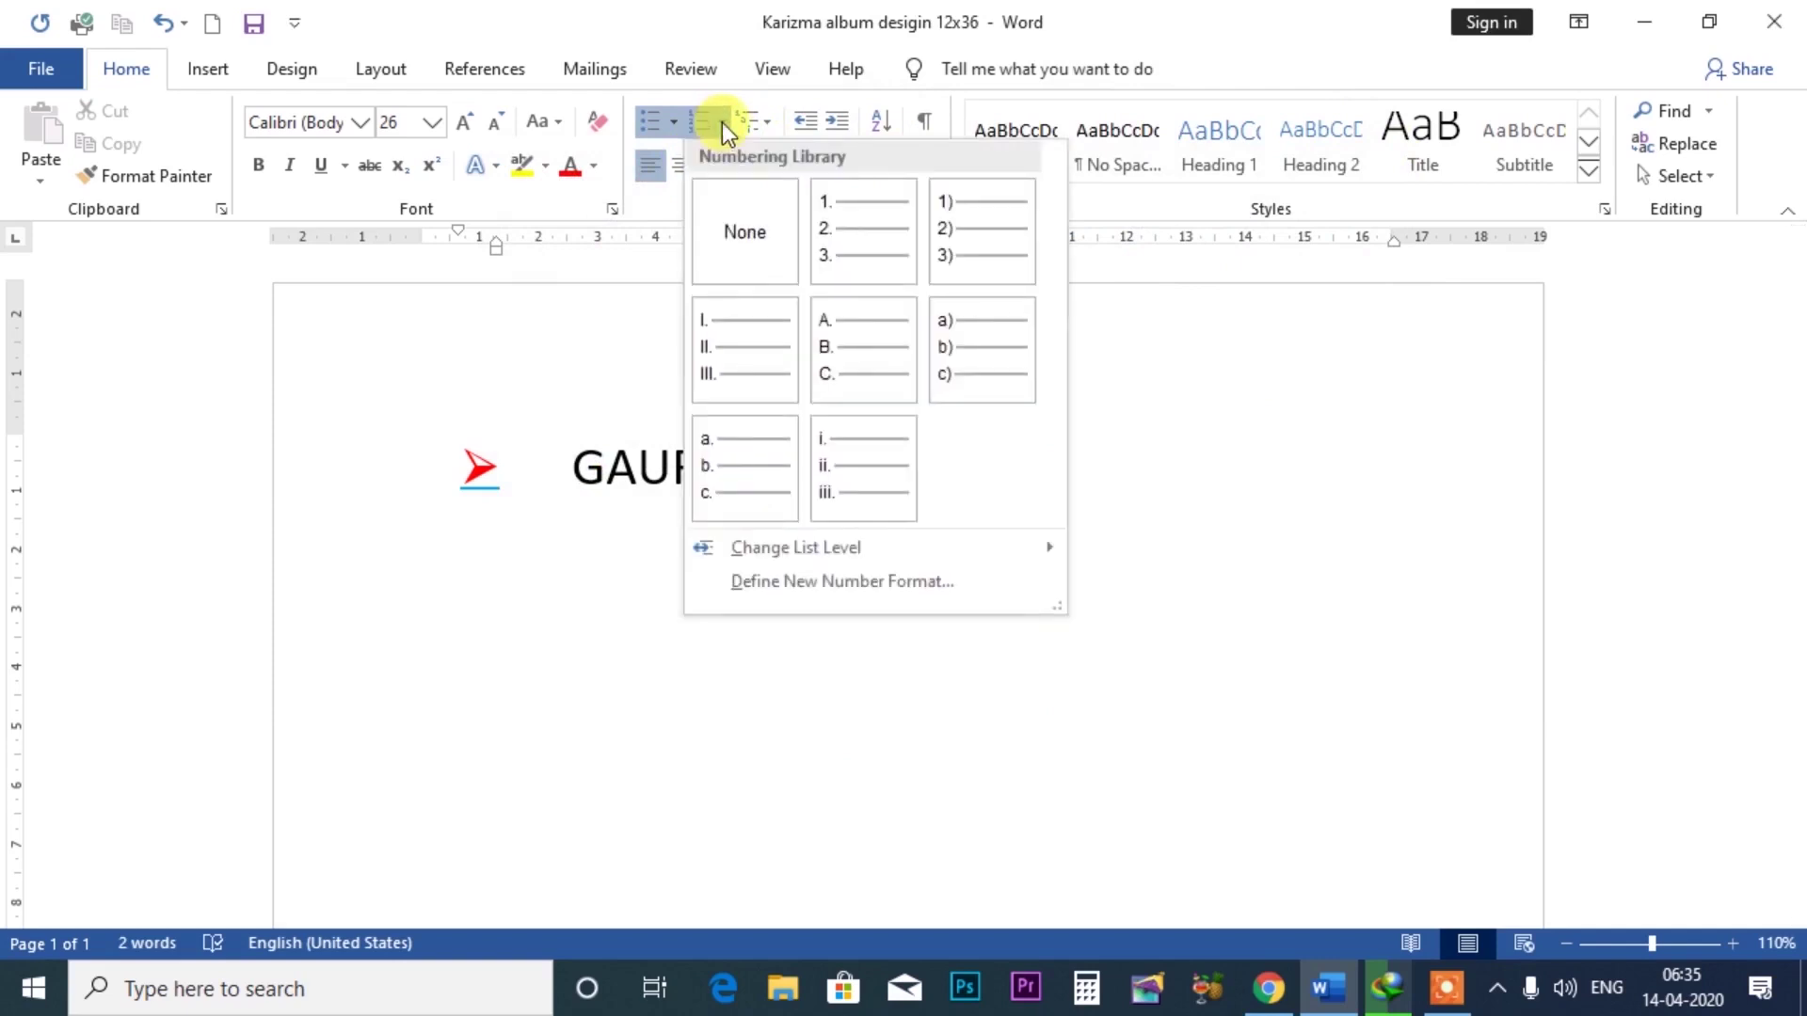
# - Number GAURAV as 1. and add COMPUTER and GYAN as items 2 and 3
pyautogui.click(838, 233)
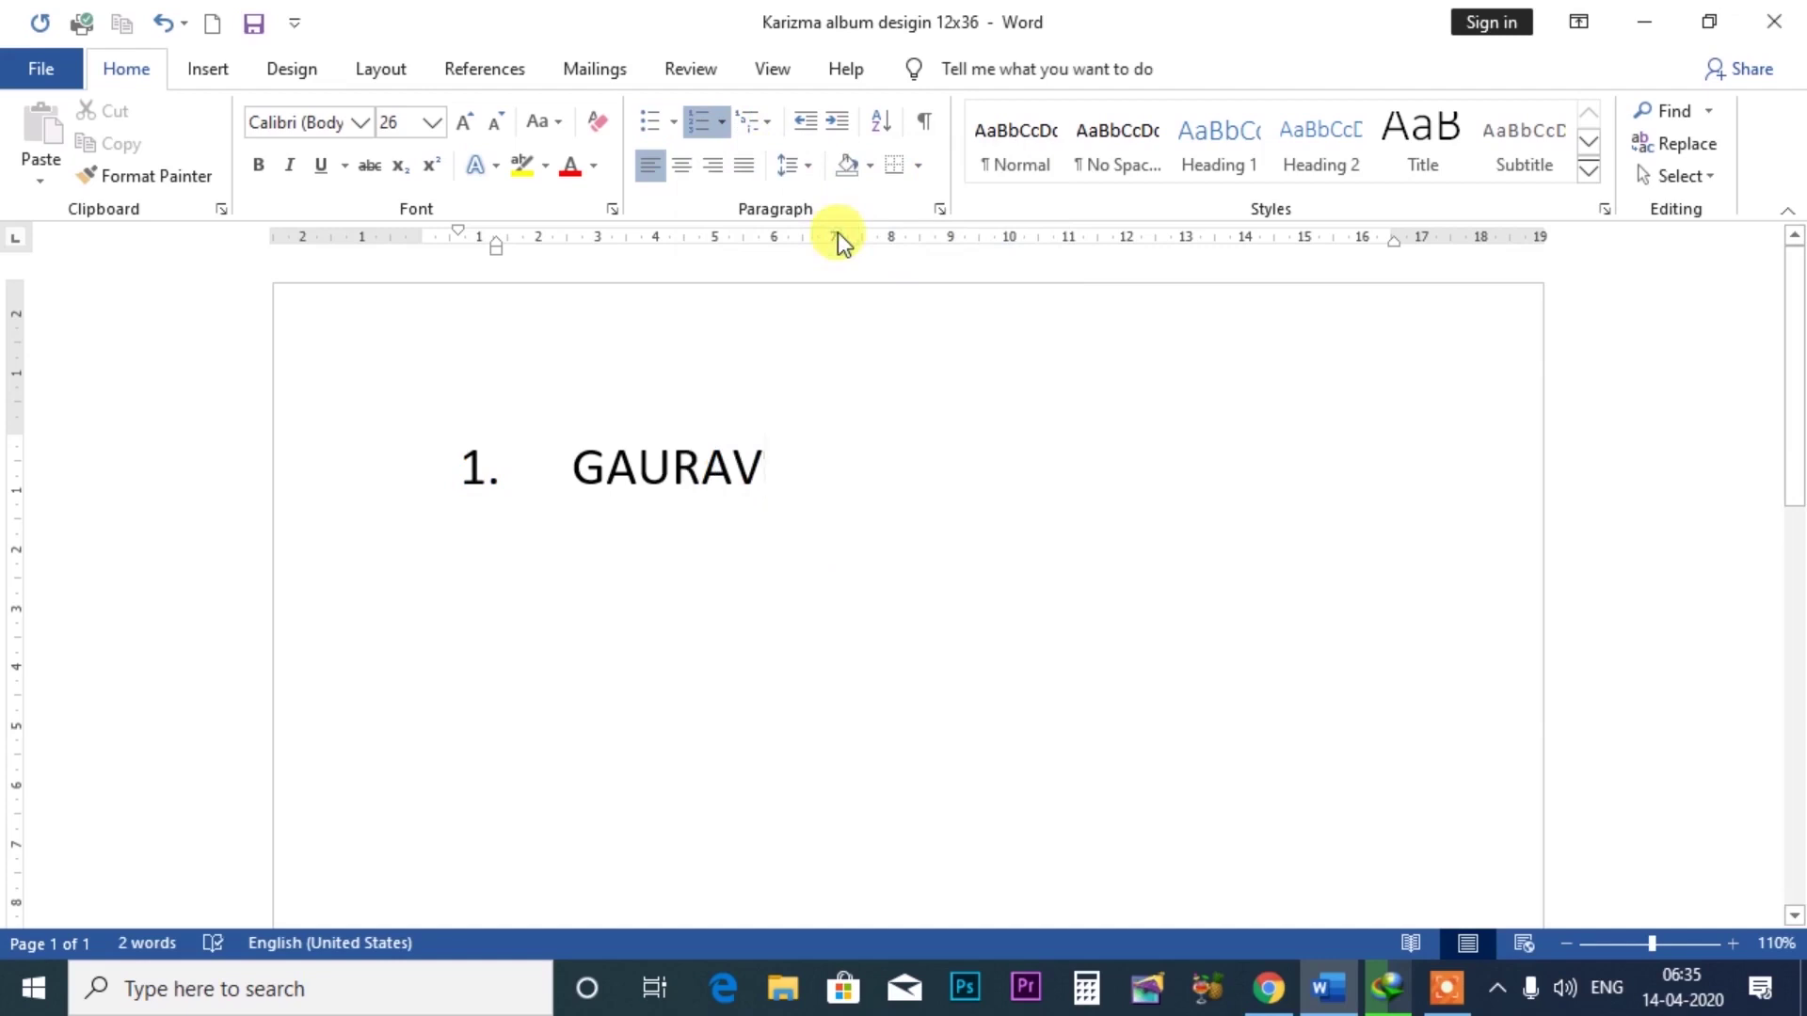
pyautogui.press('Return')
pyautogui.write('COMN')
pyautogui.press('BackSpace')
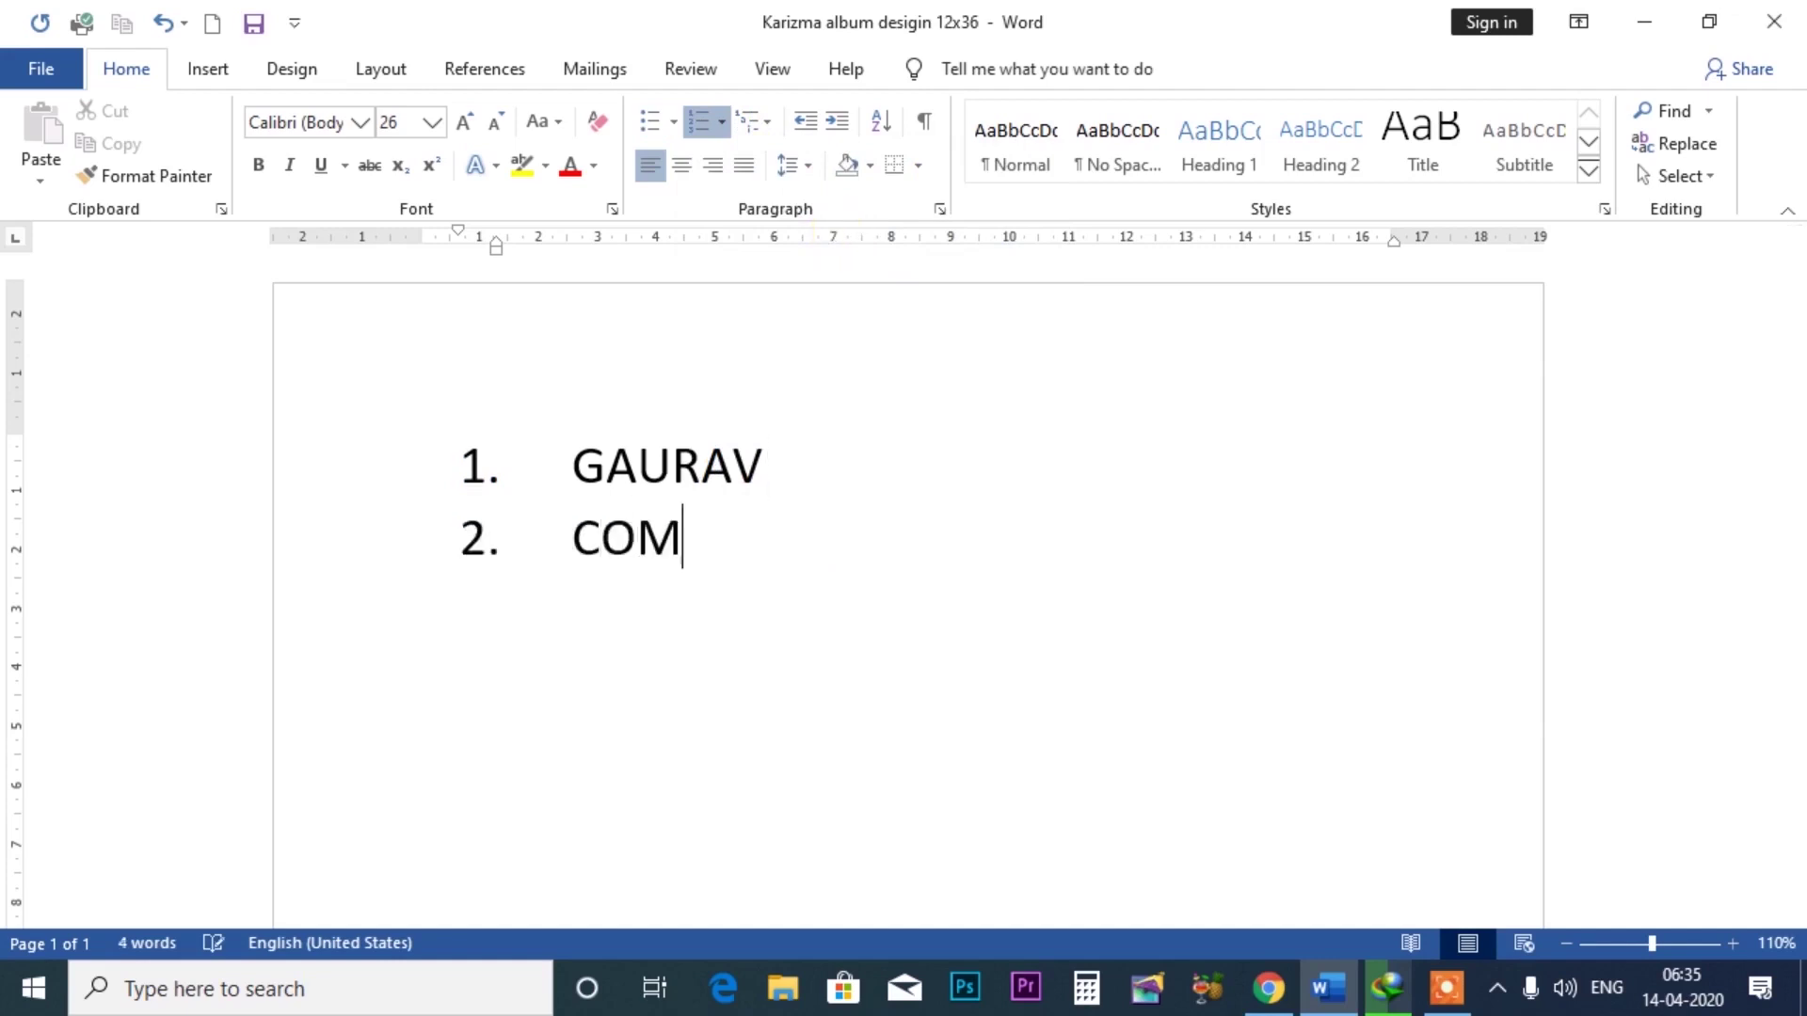
pyautogui.write('PUTER')
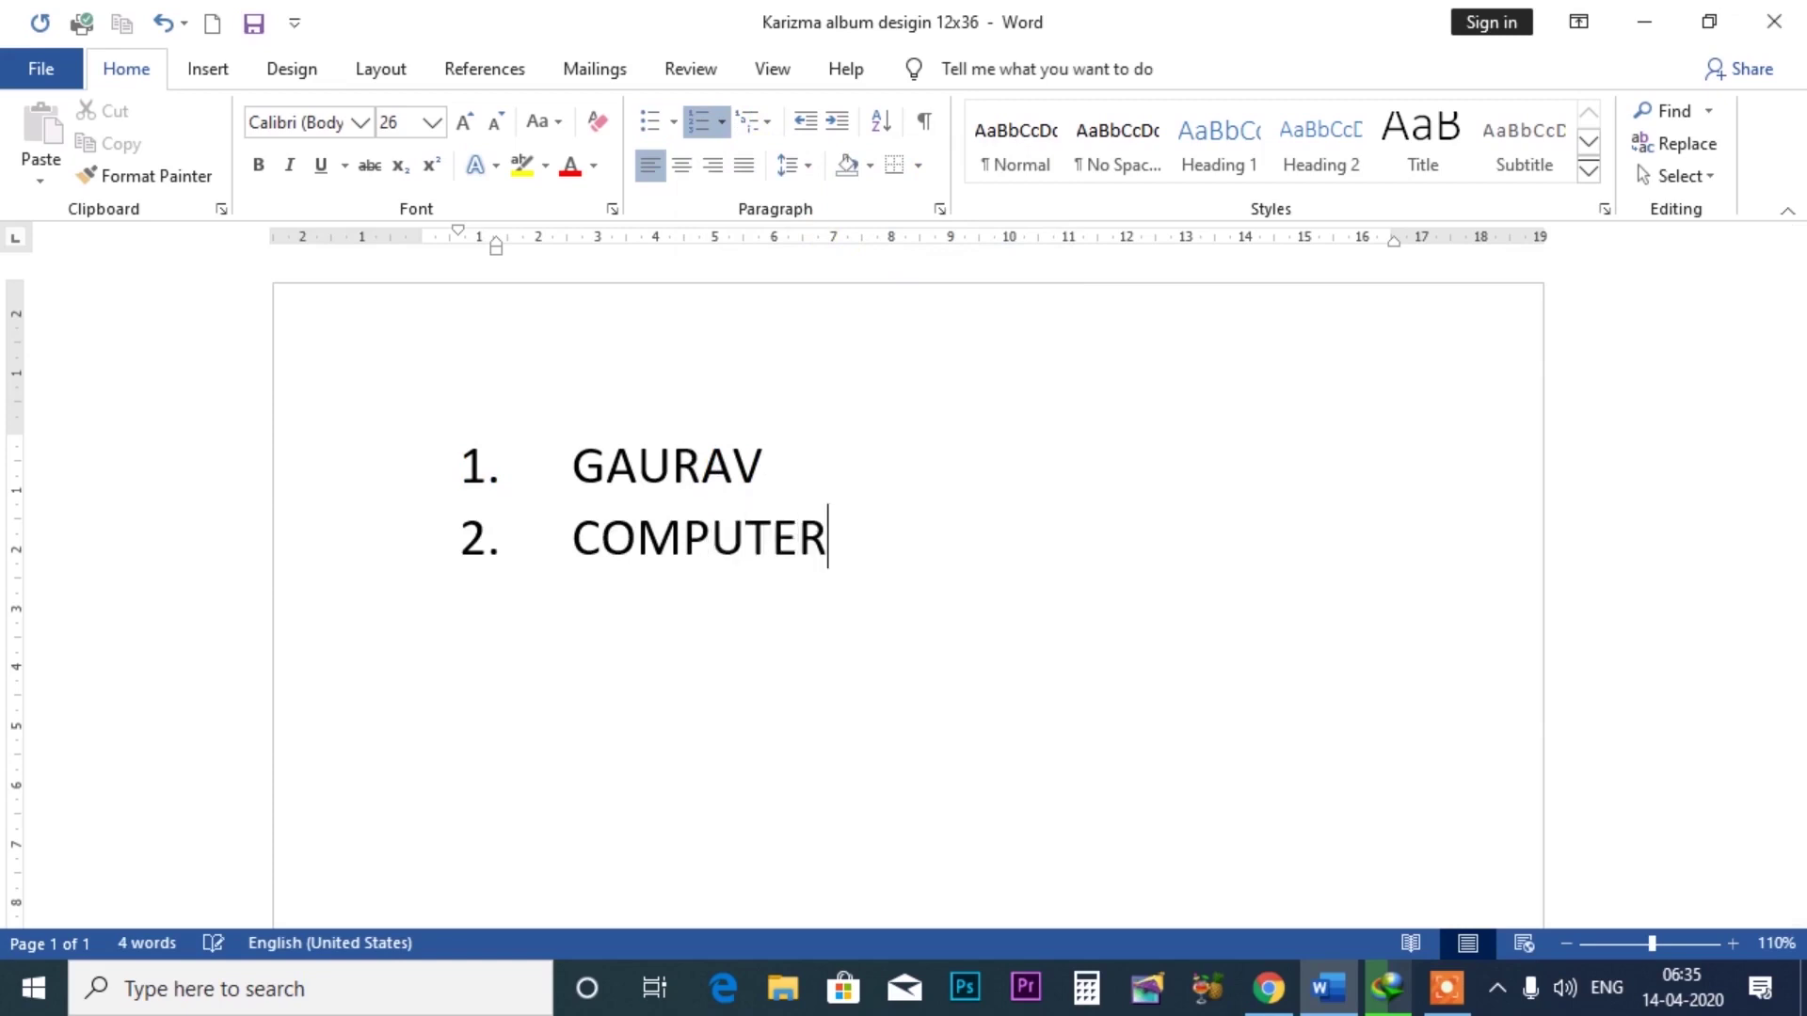
pyautogui.press('Return')
pyautogui.write('GYAN')
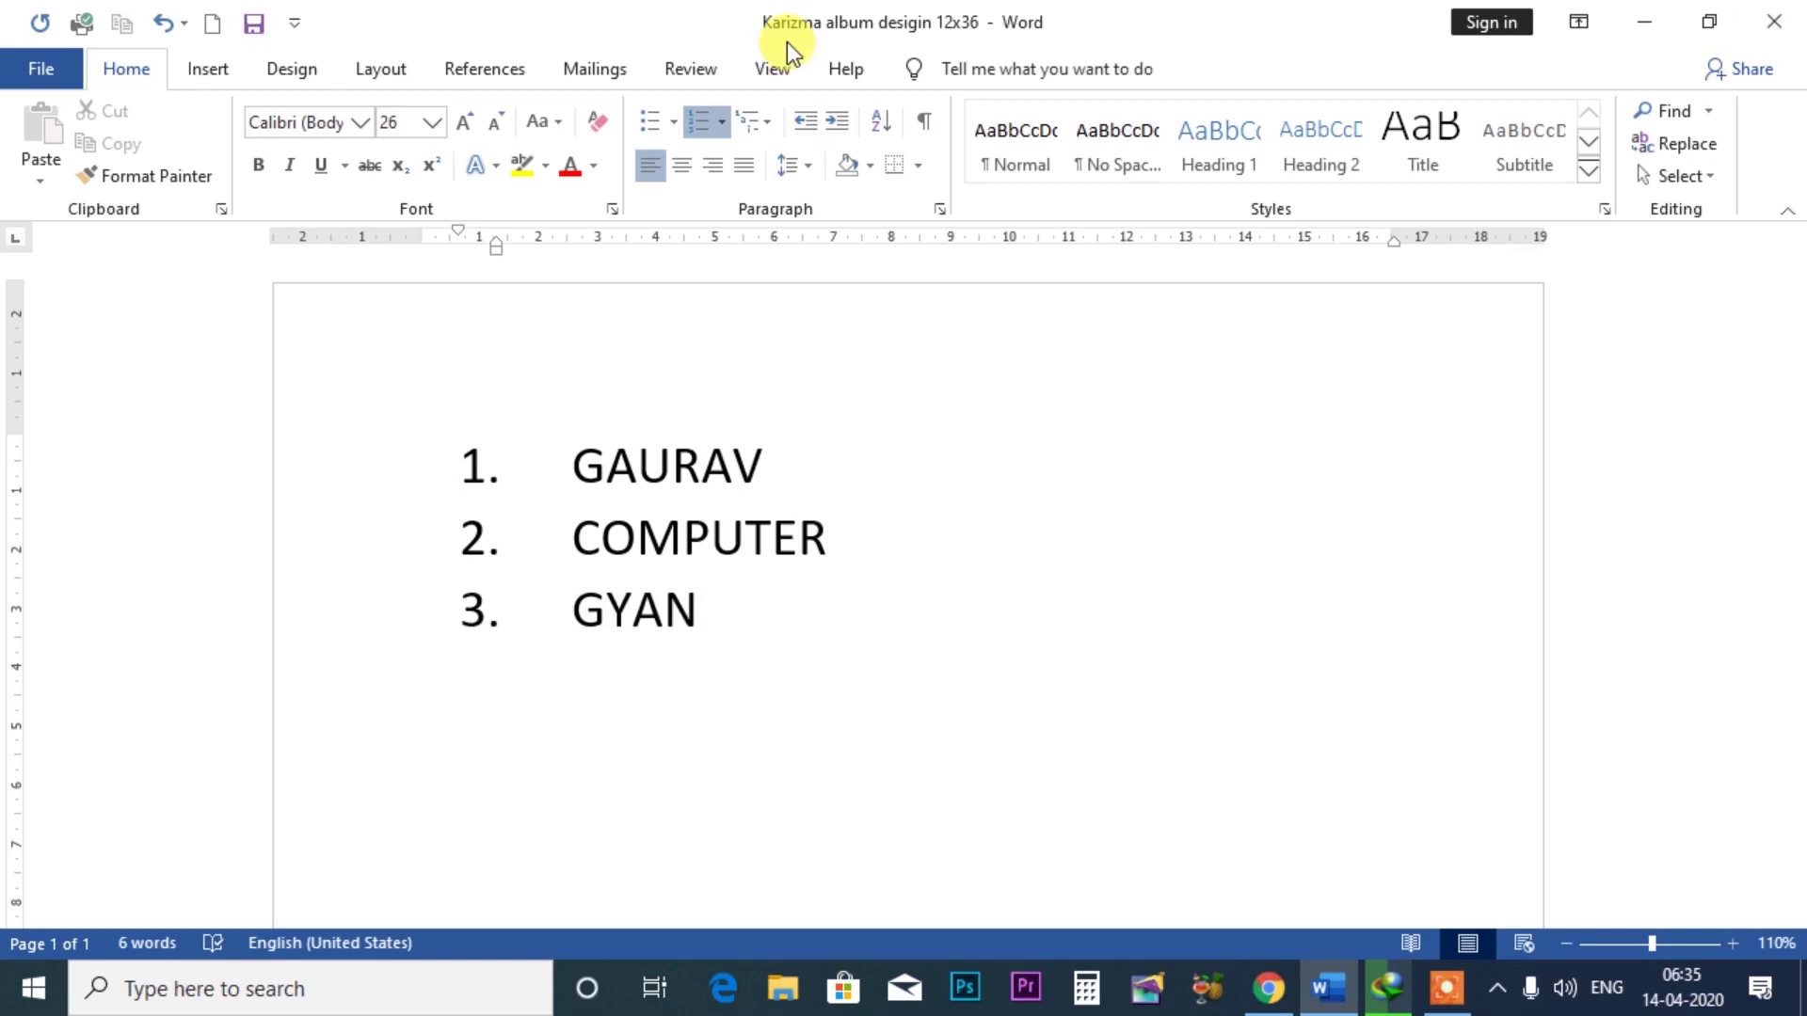
# - Keep 1./2./3. numbering on all three items and leave an empty unnumbered line below GYAN
pyautogui.moveTo(752, 610); pyautogui.dragTo(629, 273)
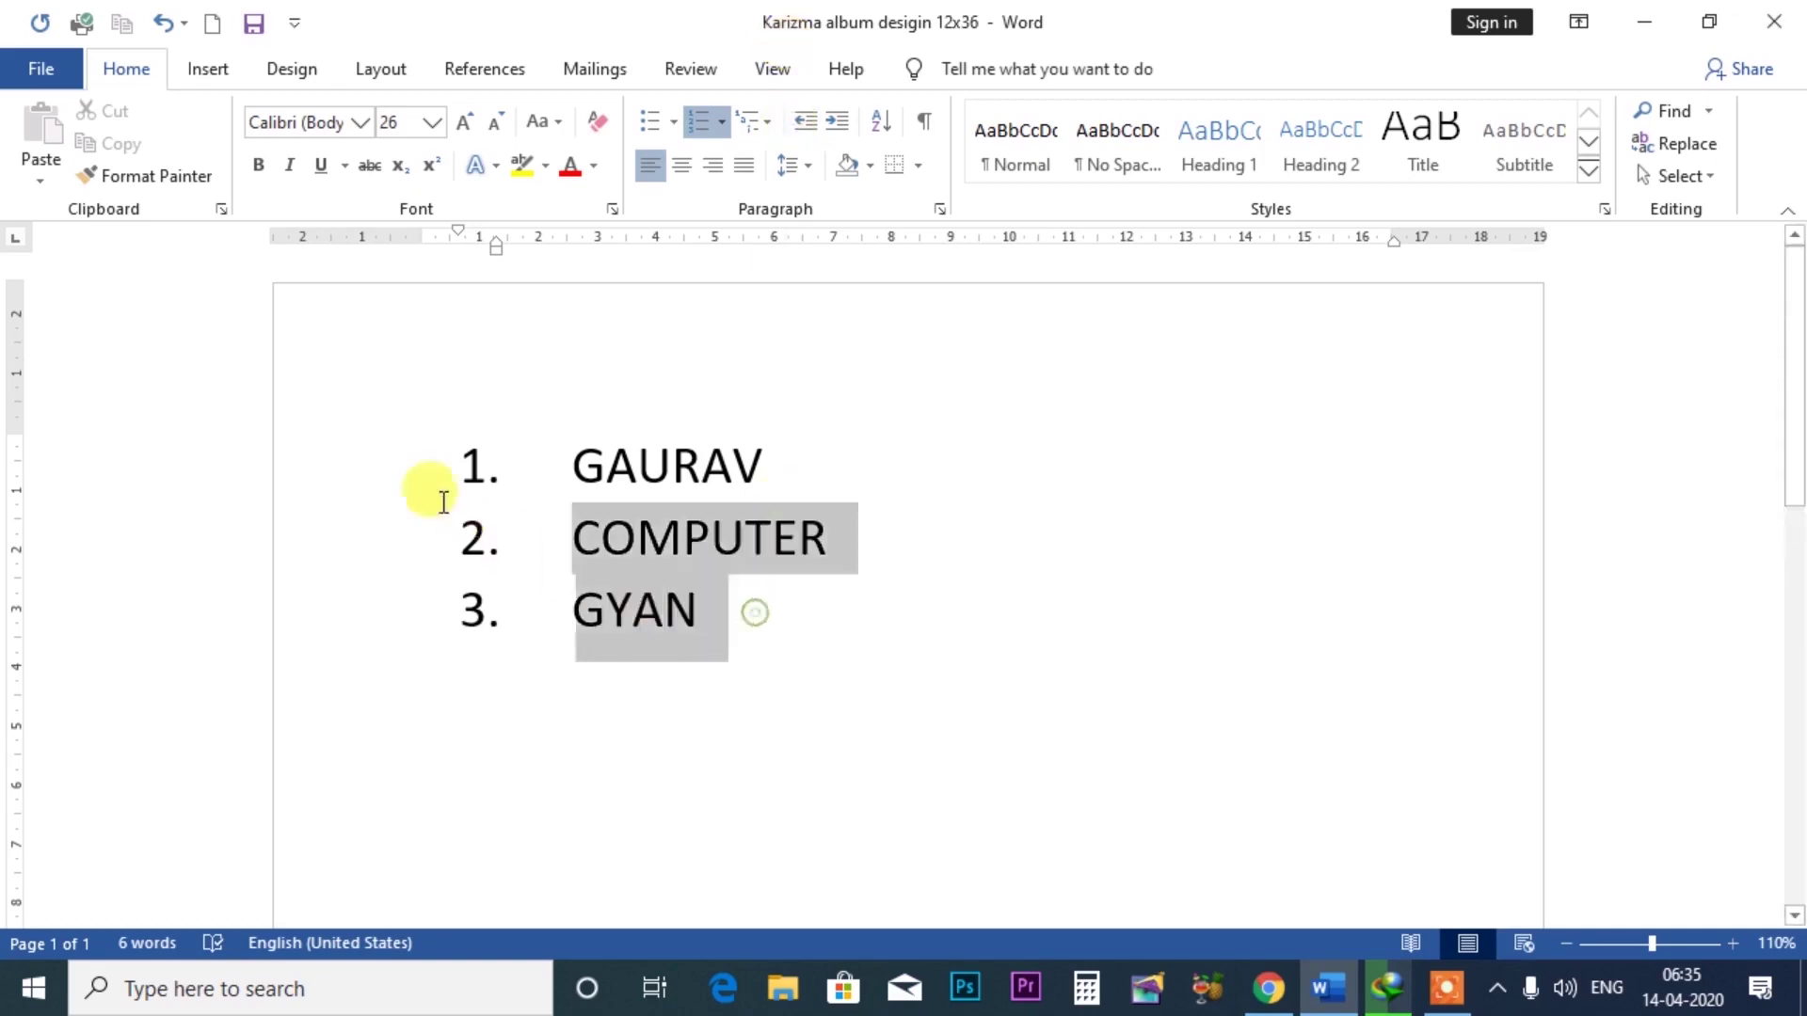
pyautogui.click(717, 122)
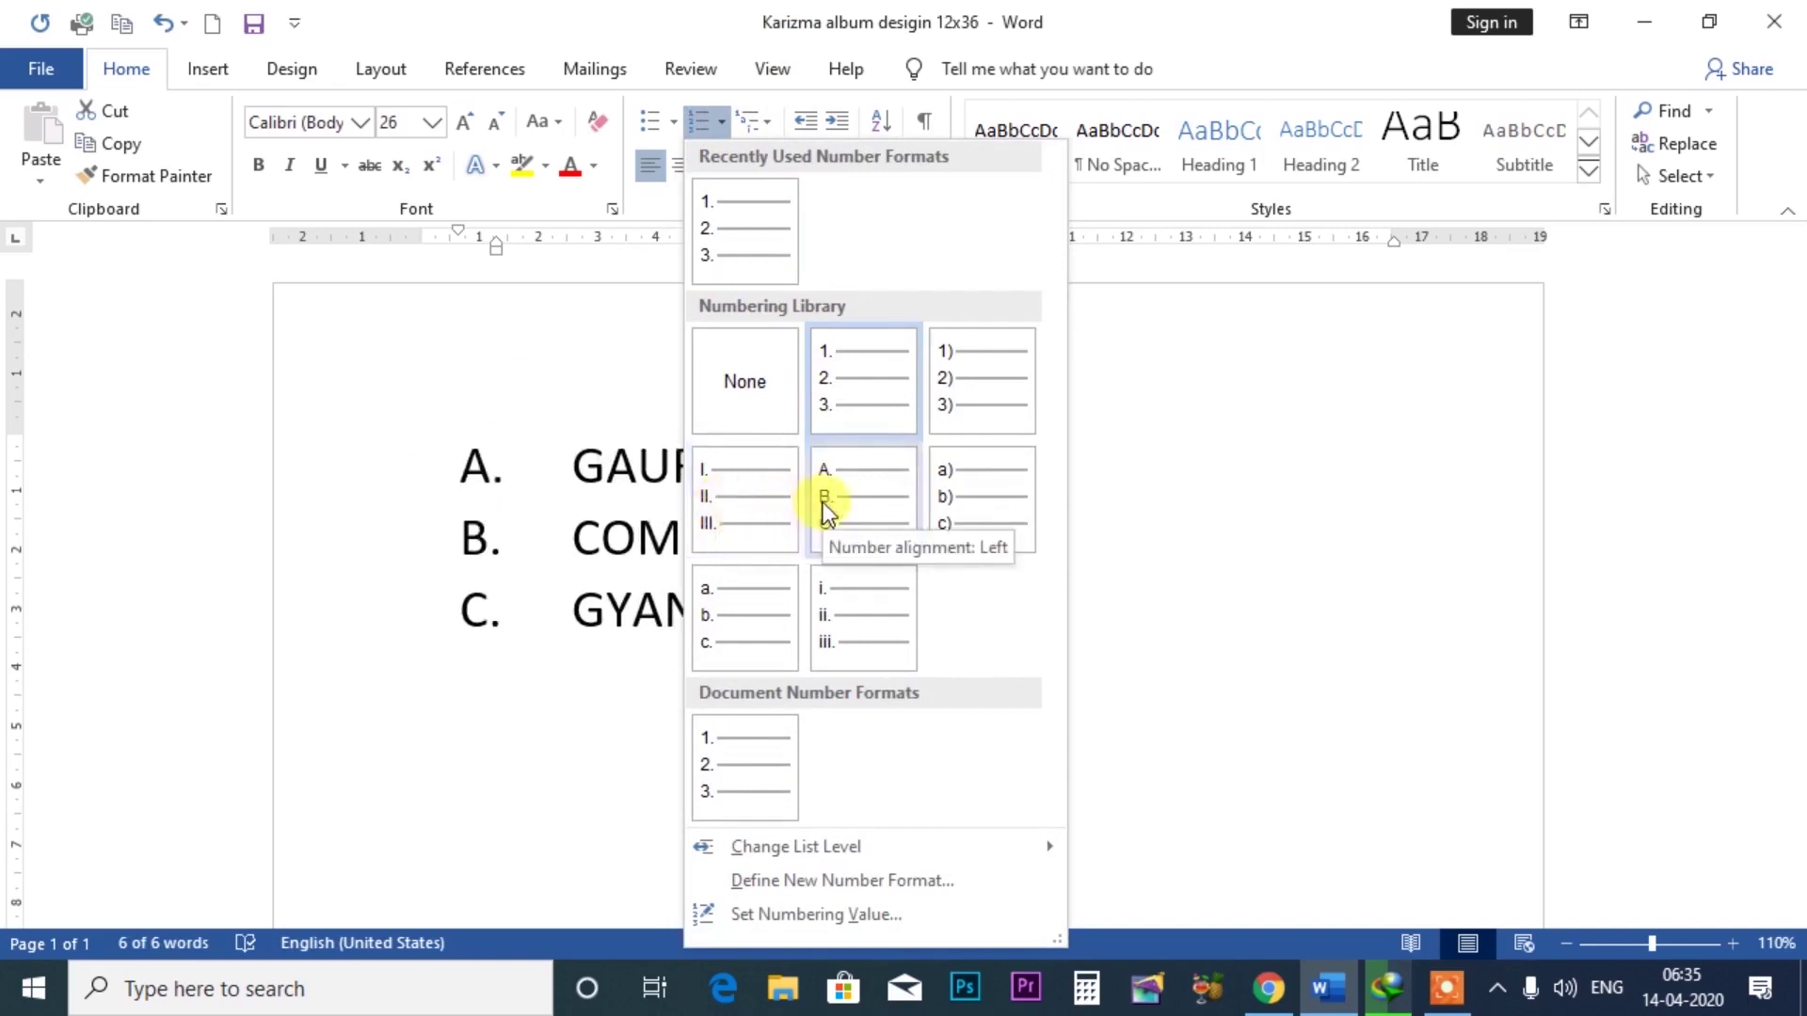
pyautogui.click(819, 371)
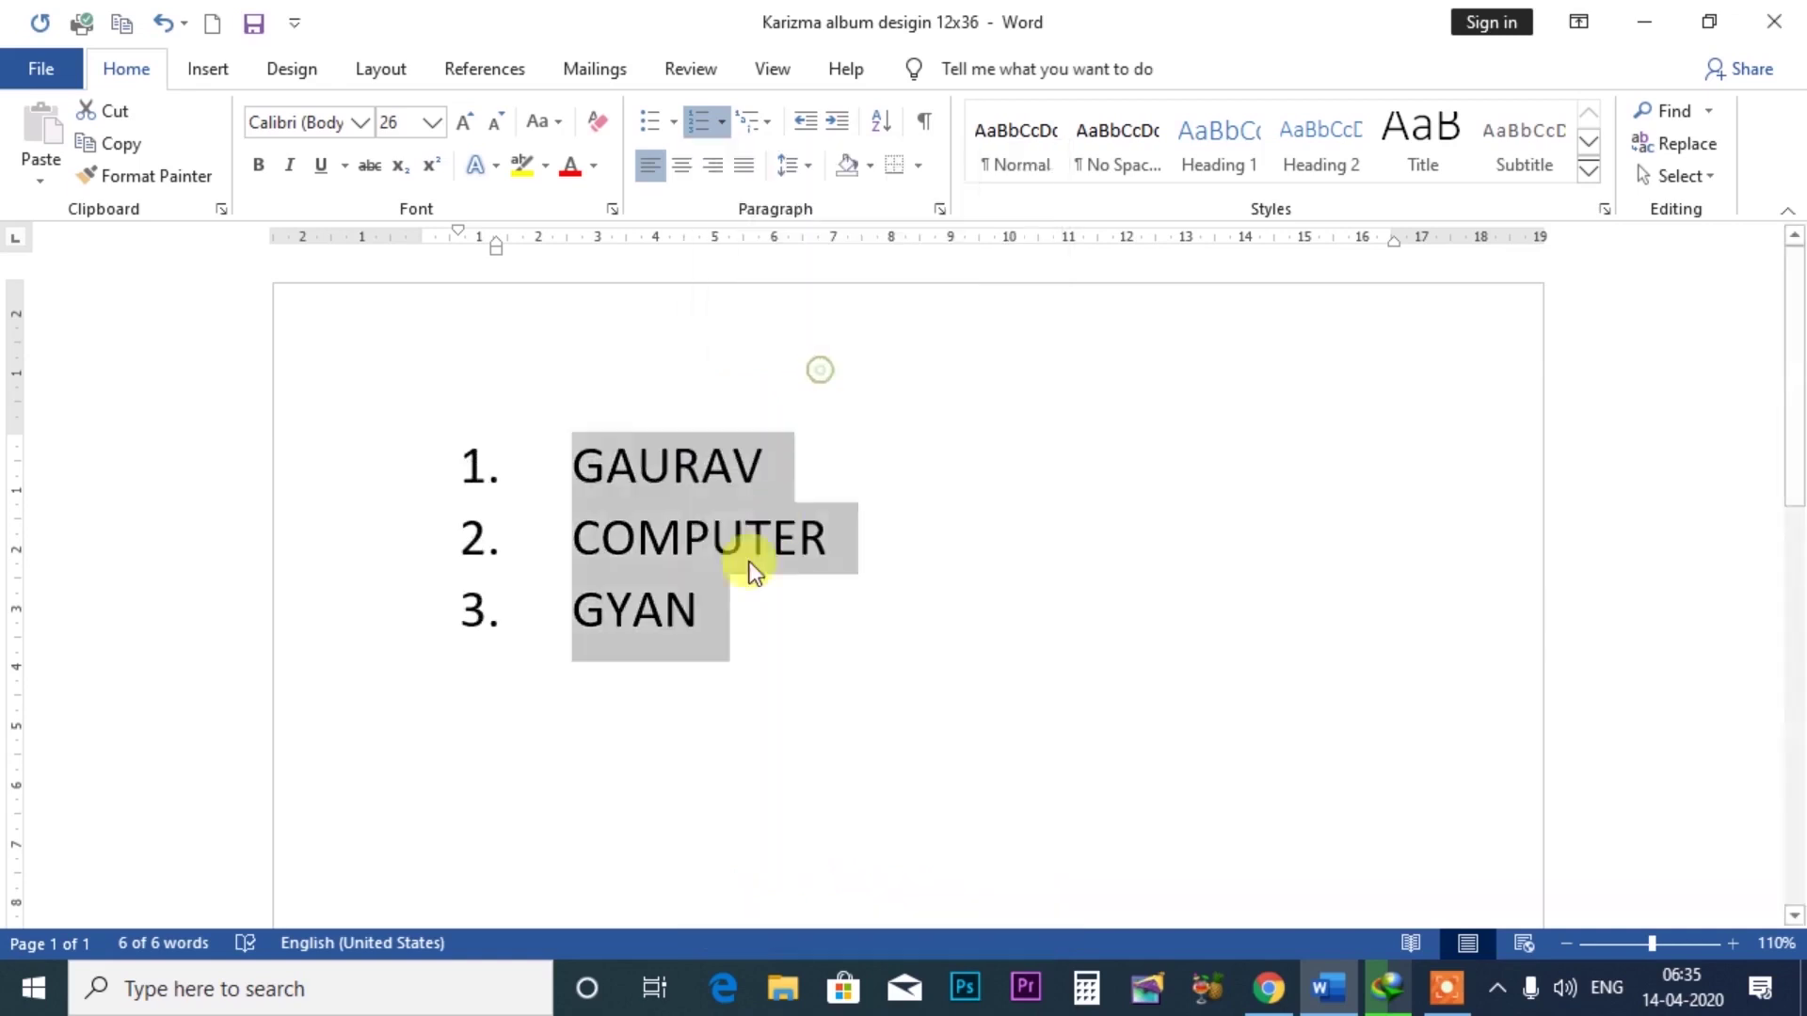
pyautogui.click(724, 621)
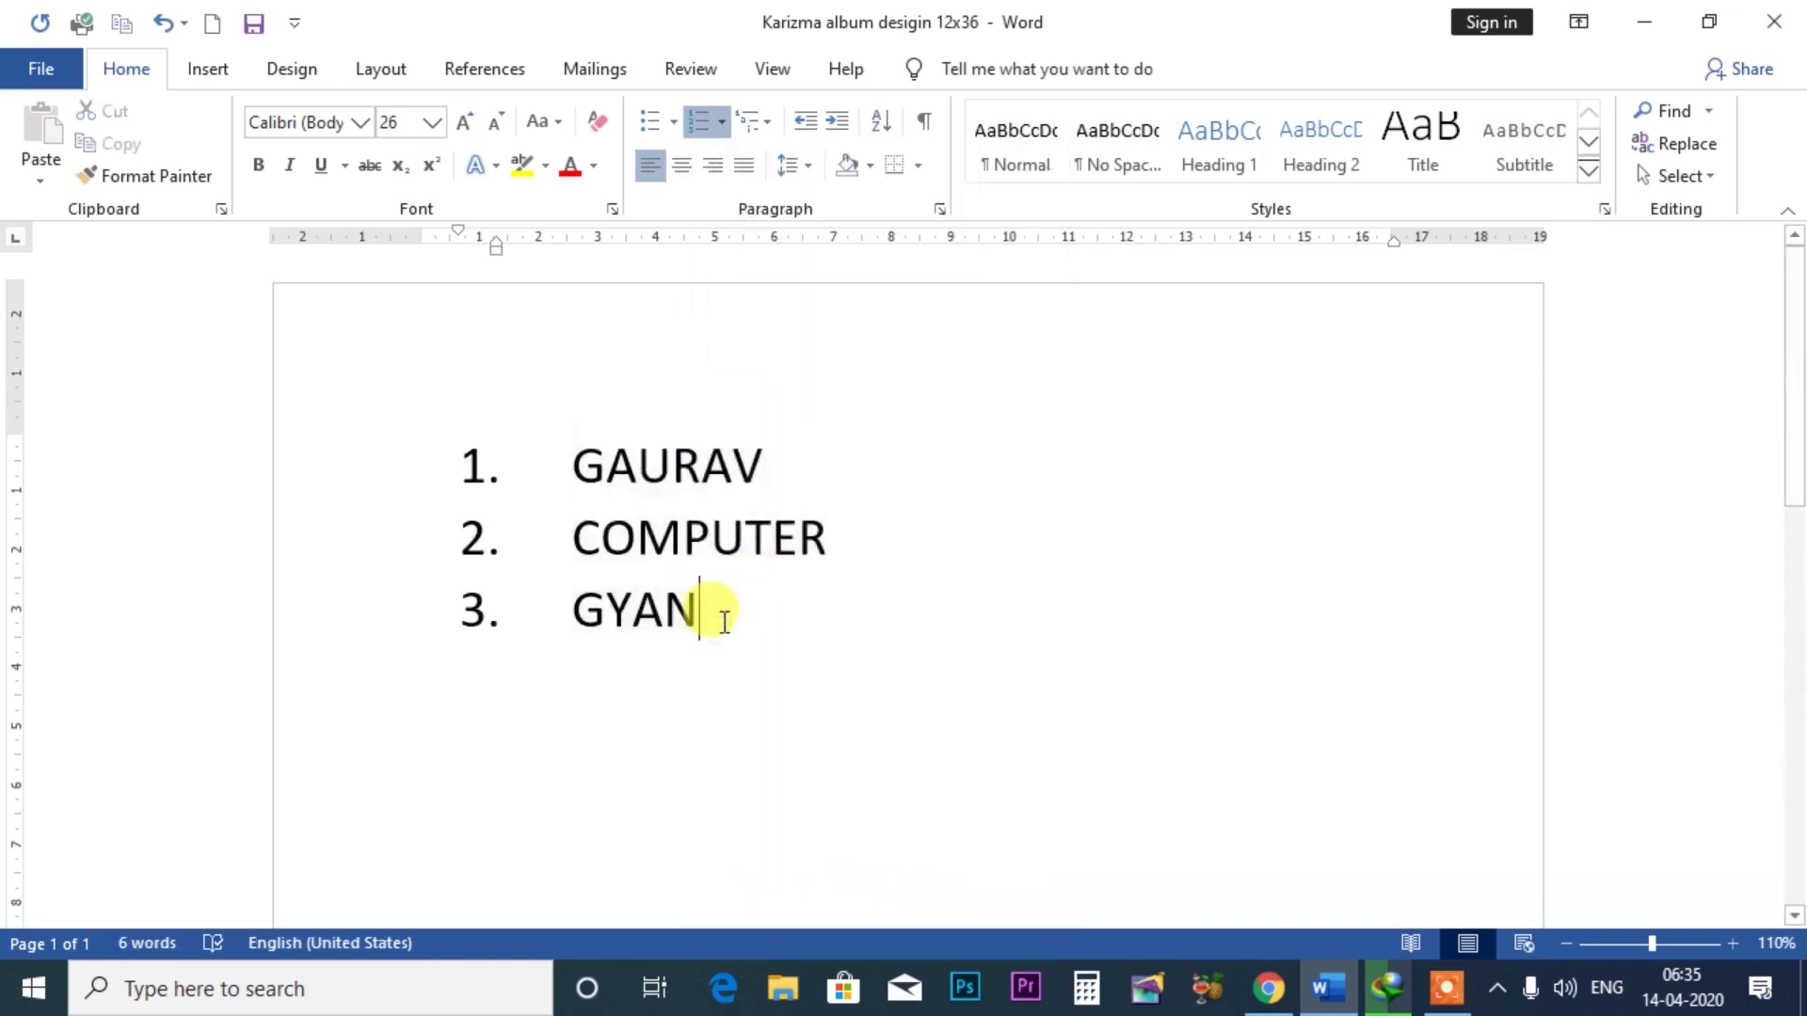
pyautogui.press('Return')
pyautogui.press('BackSpace')
pyautogui.press('BackSpace')
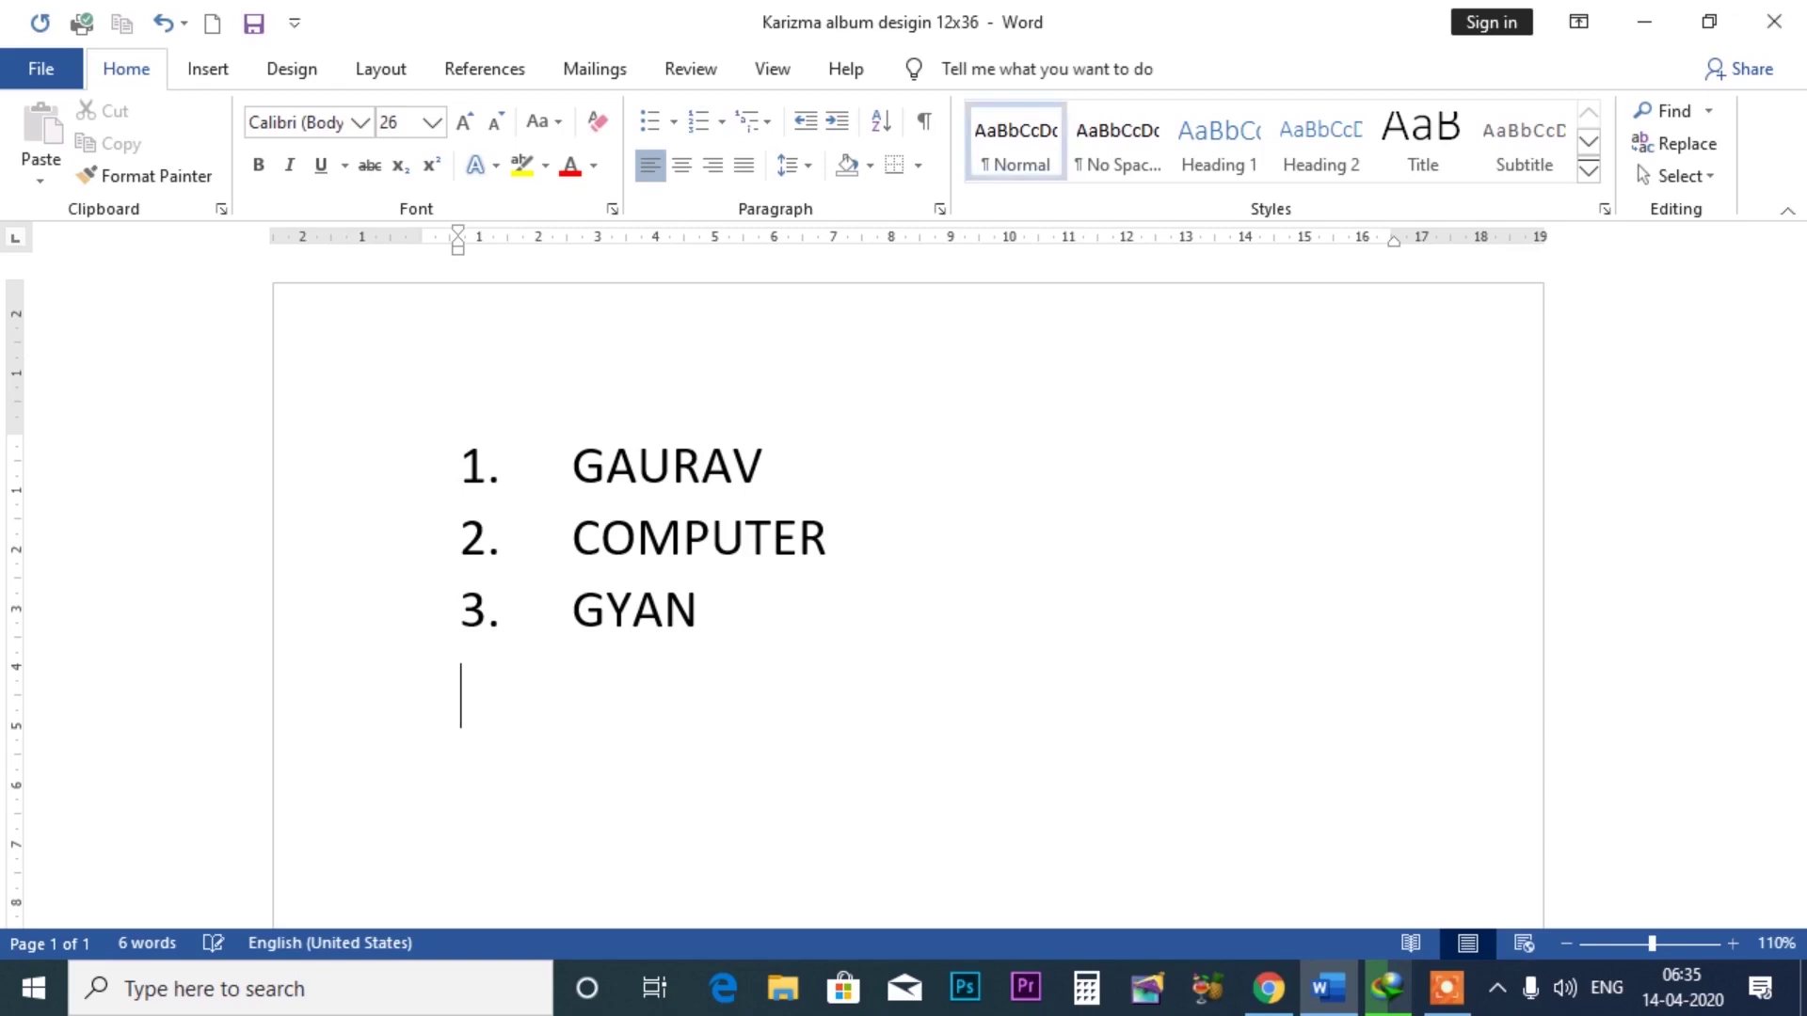
pyautogui.click(734, 124)
pyautogui.click(1234, 758)
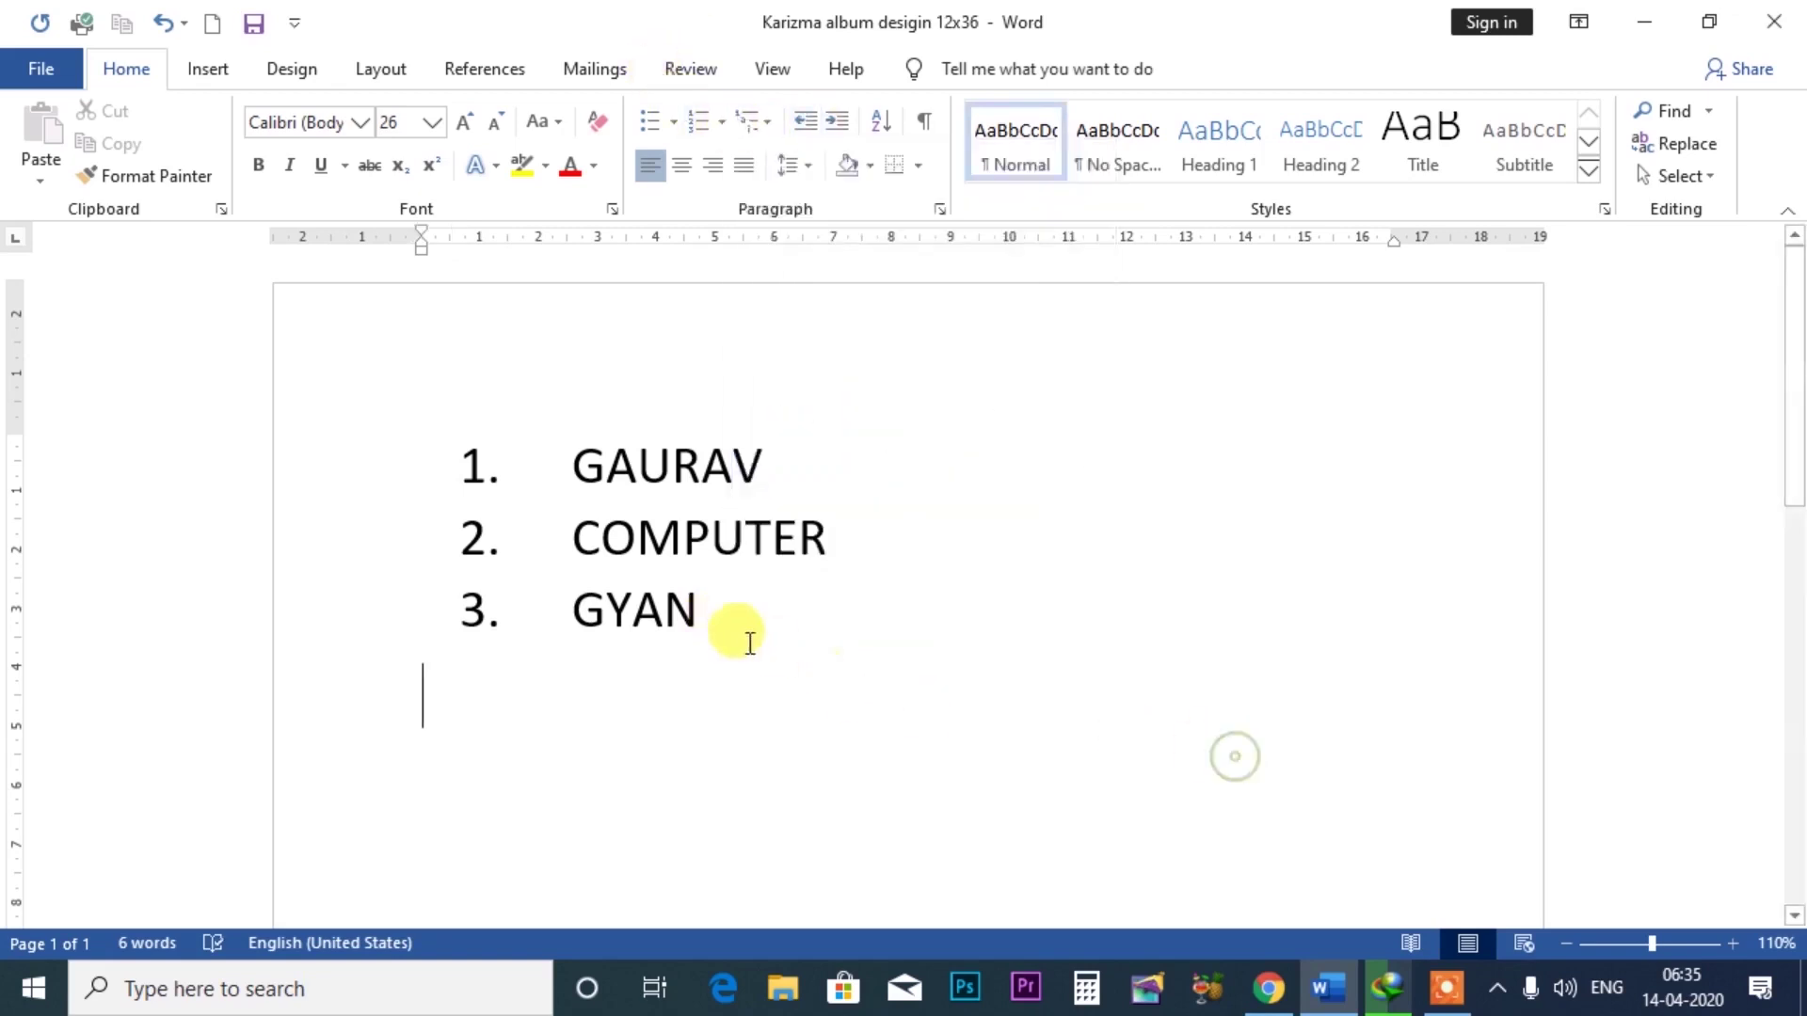
pyautogui.click(715, 623)
pyautogui.press('Return')
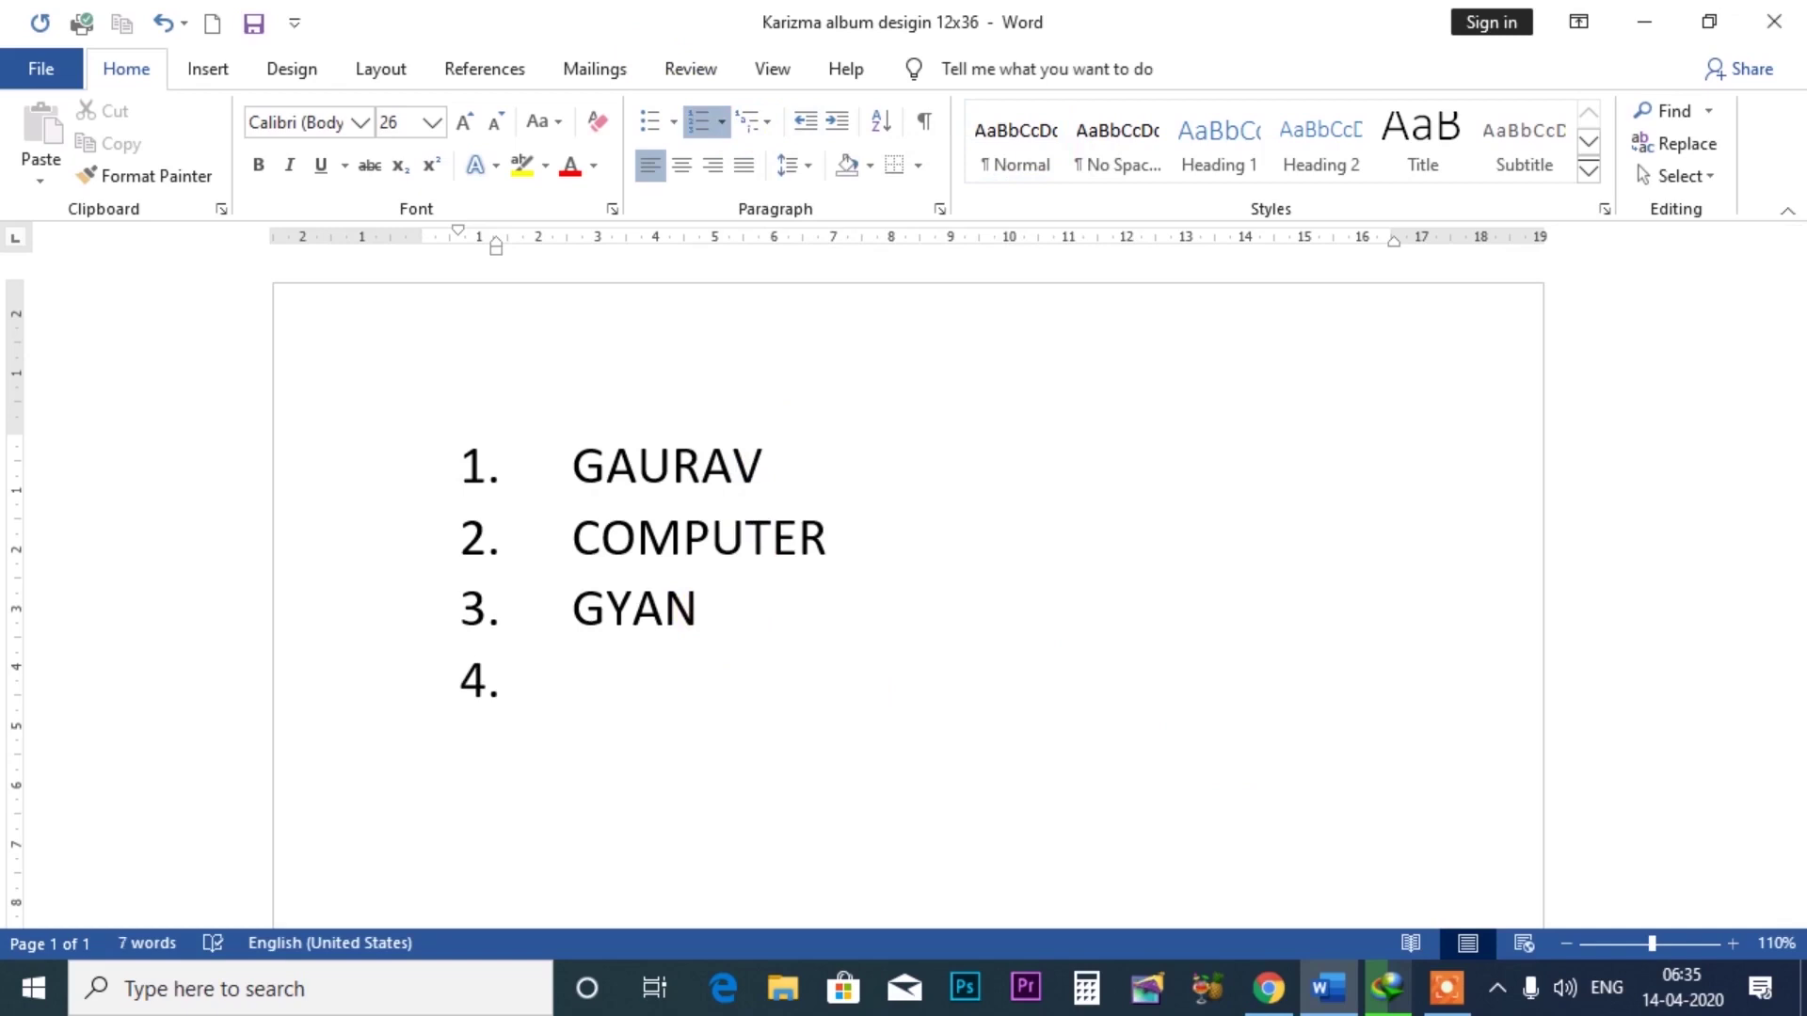
pyautogui.press('BackSpace')
pyautogui.press('BackSpace')
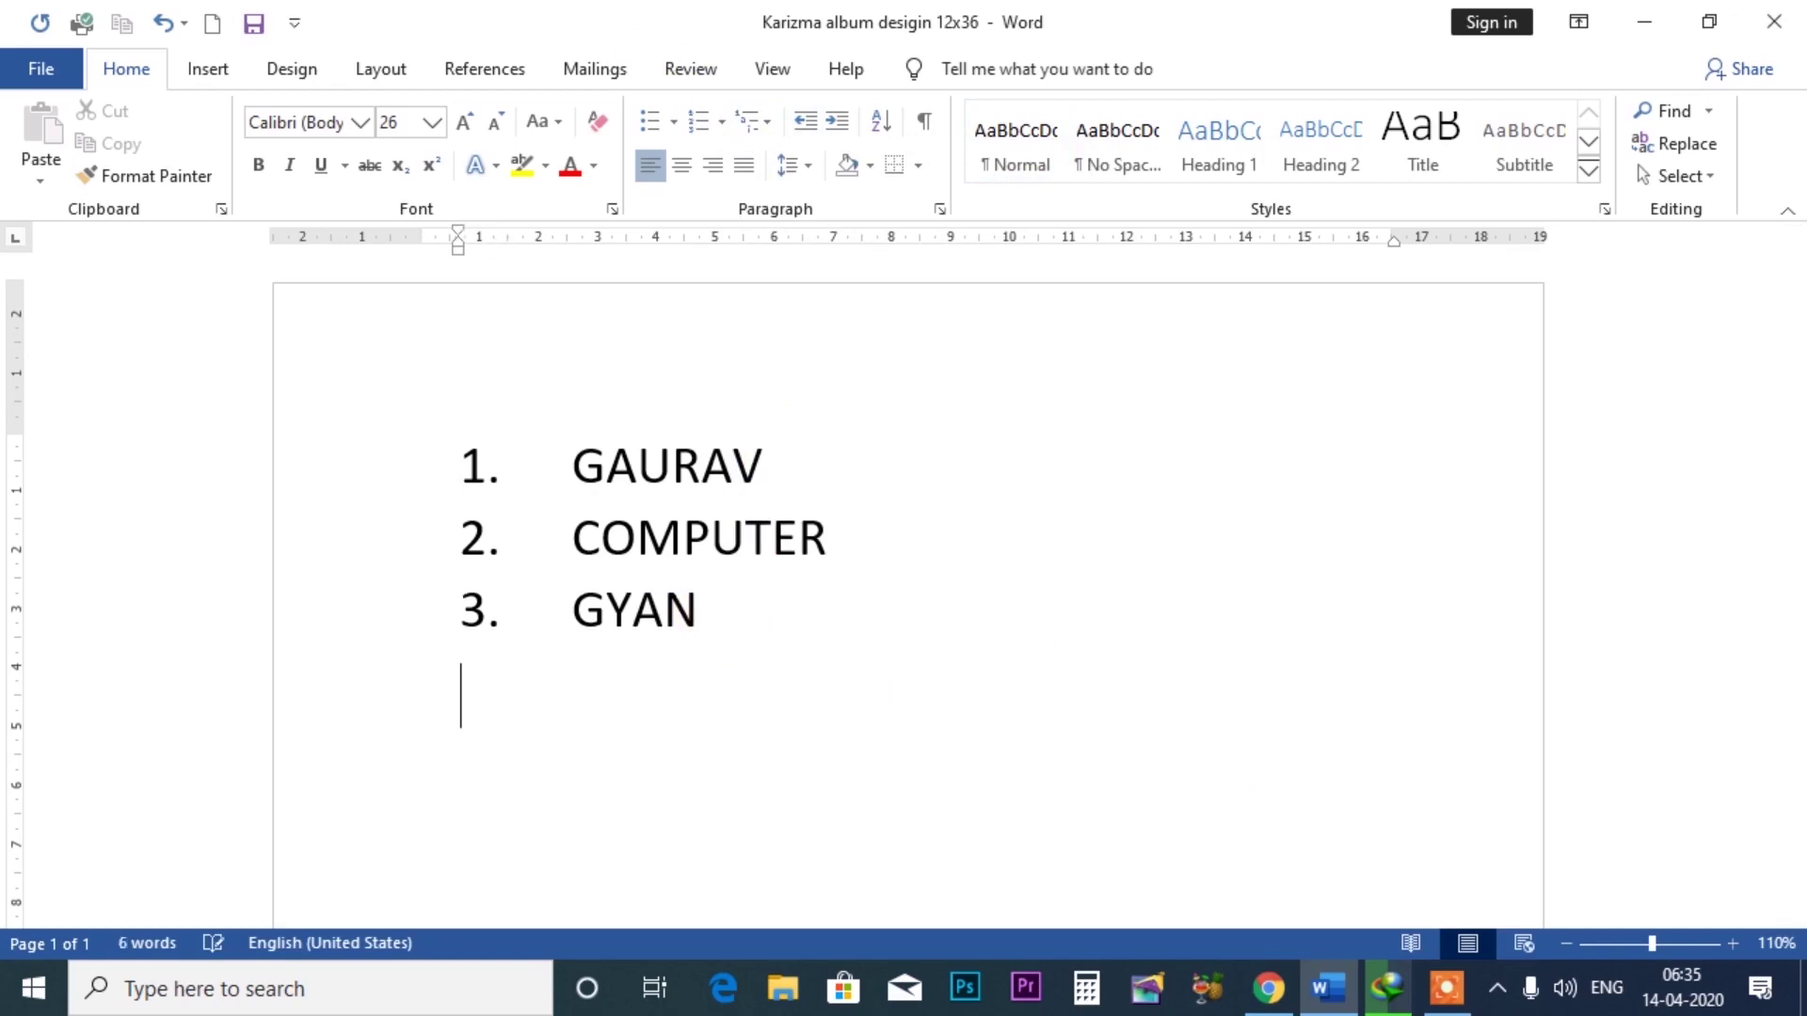
pyautogui.press('BackSpace')
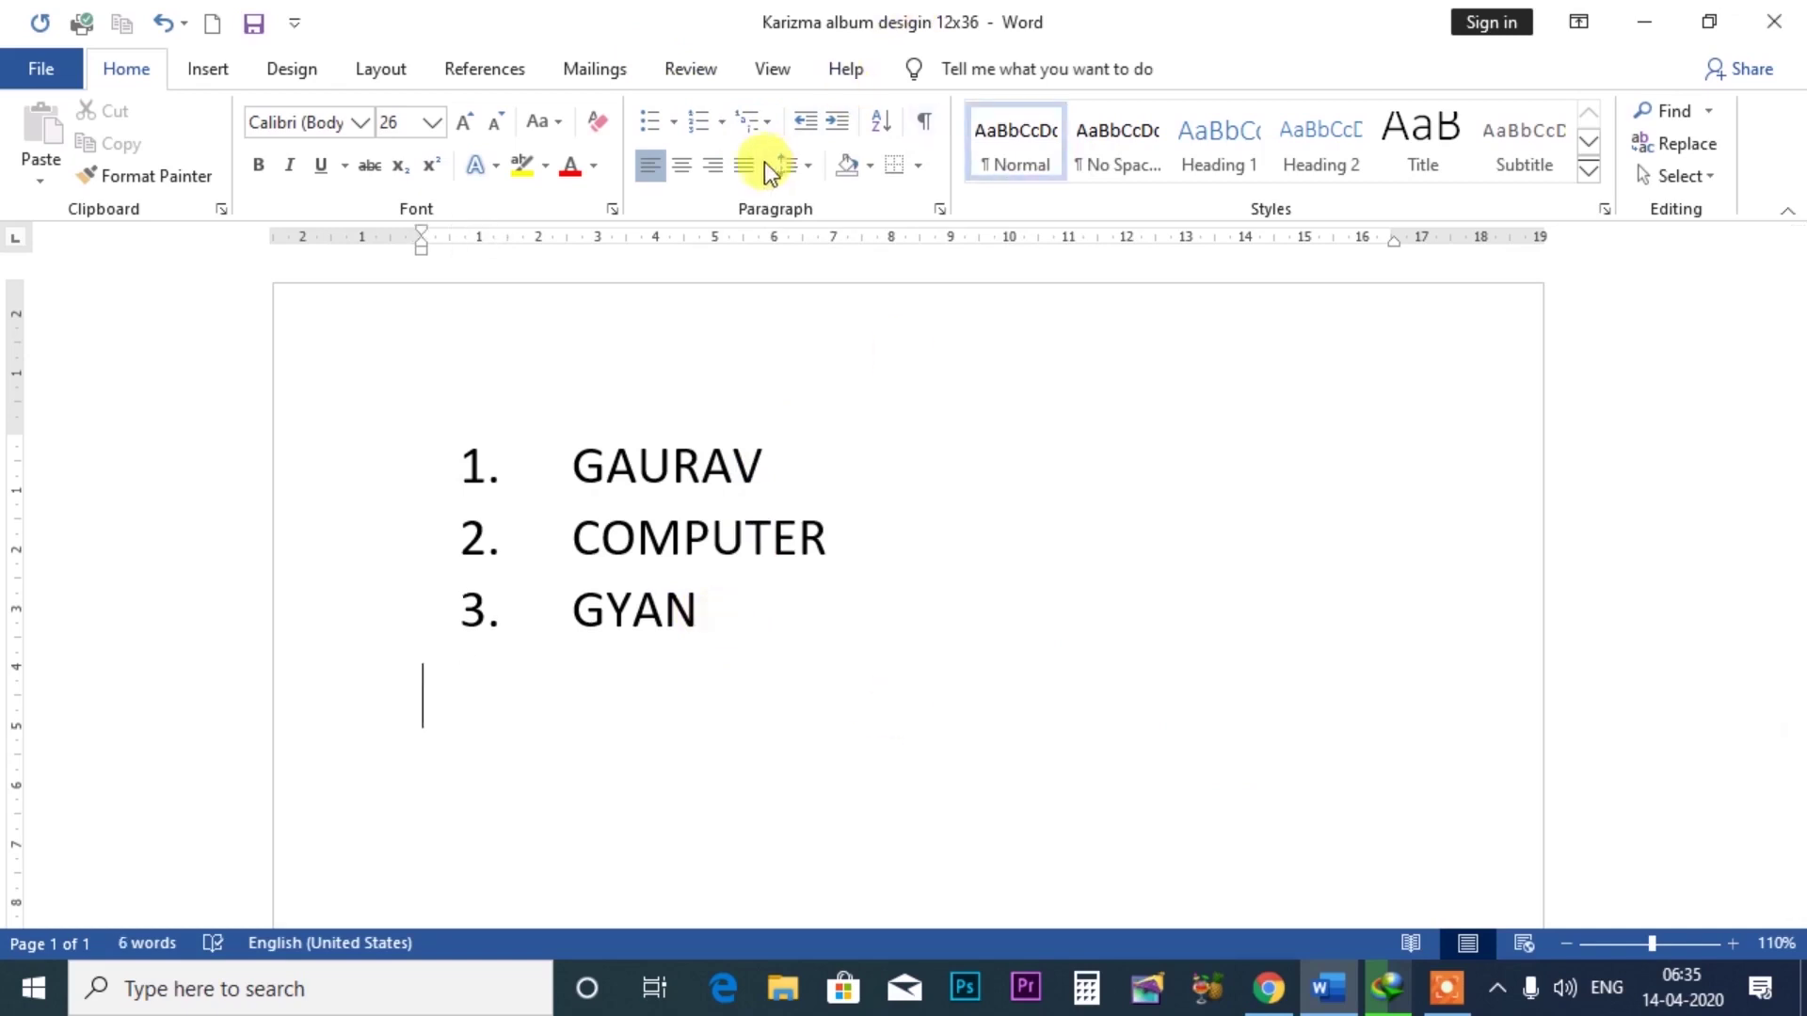
# - Letter the new line A. HASPURA, add B. AURANGAB, and start an empty C. item
pyautogui.click(722, 124)
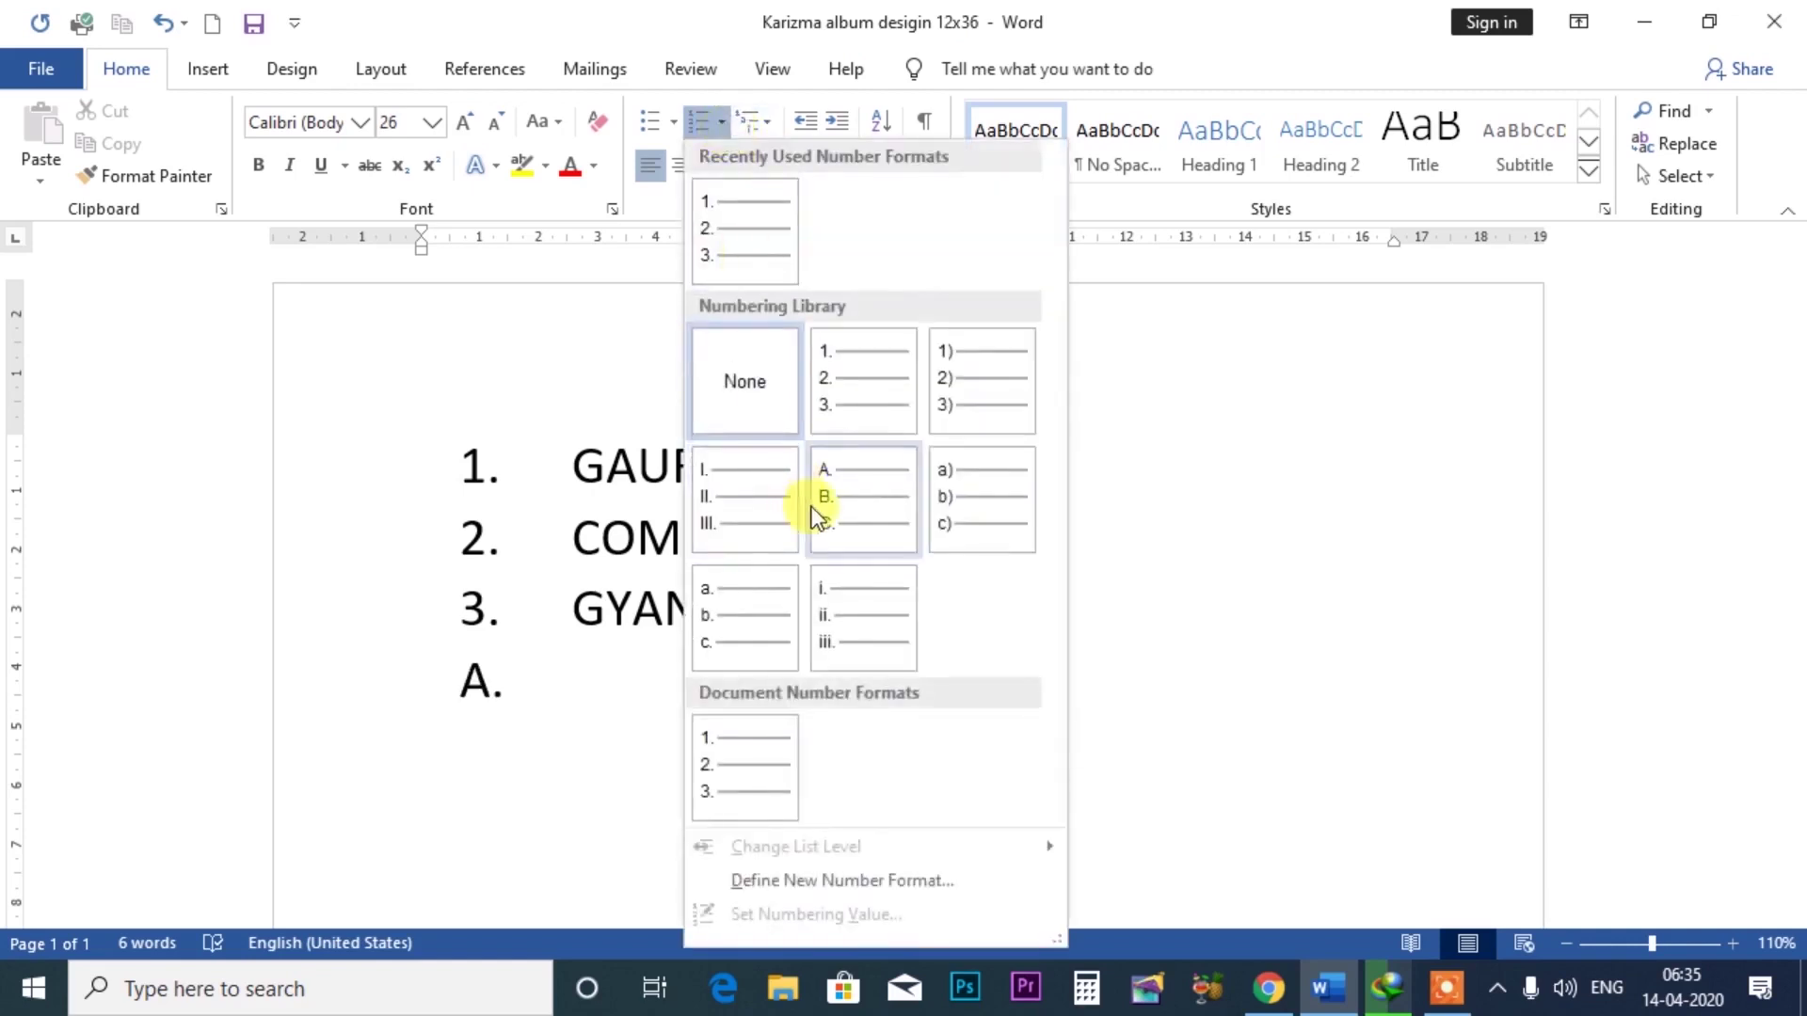
pyautogui.click(816, 506)
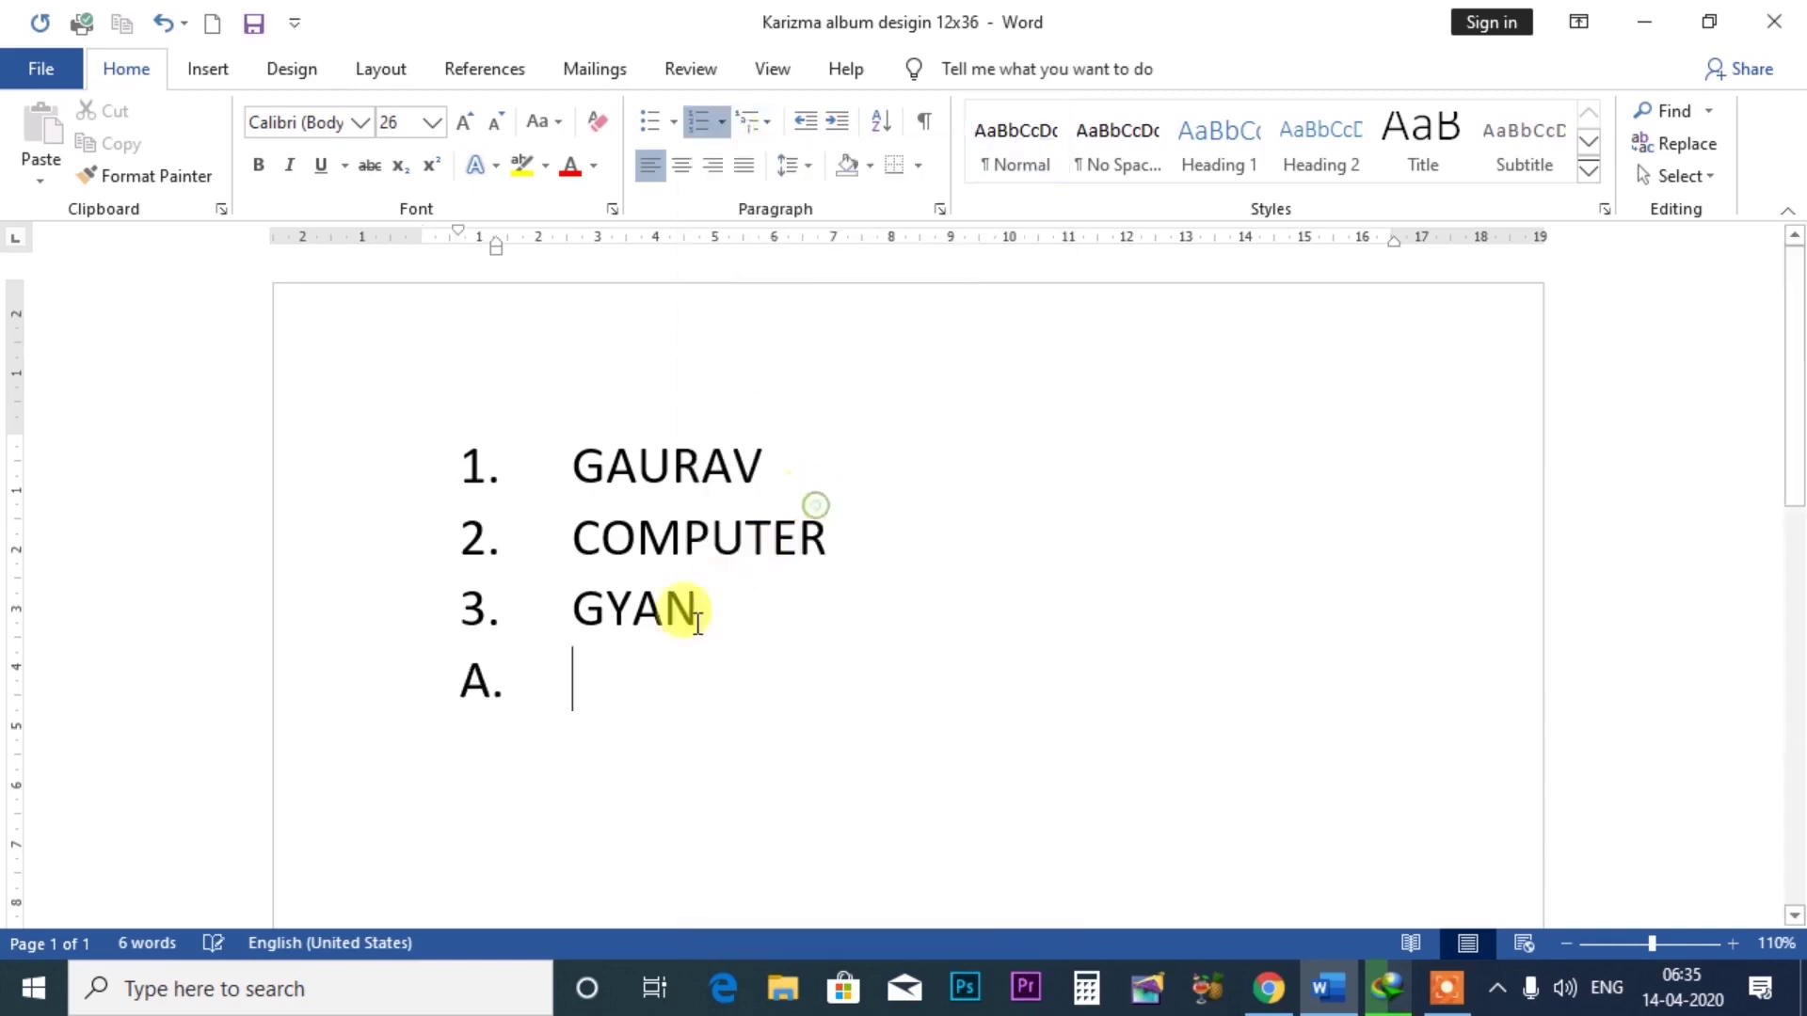
pyautogui.write('HASPURA')
pyautogui.press('Return')
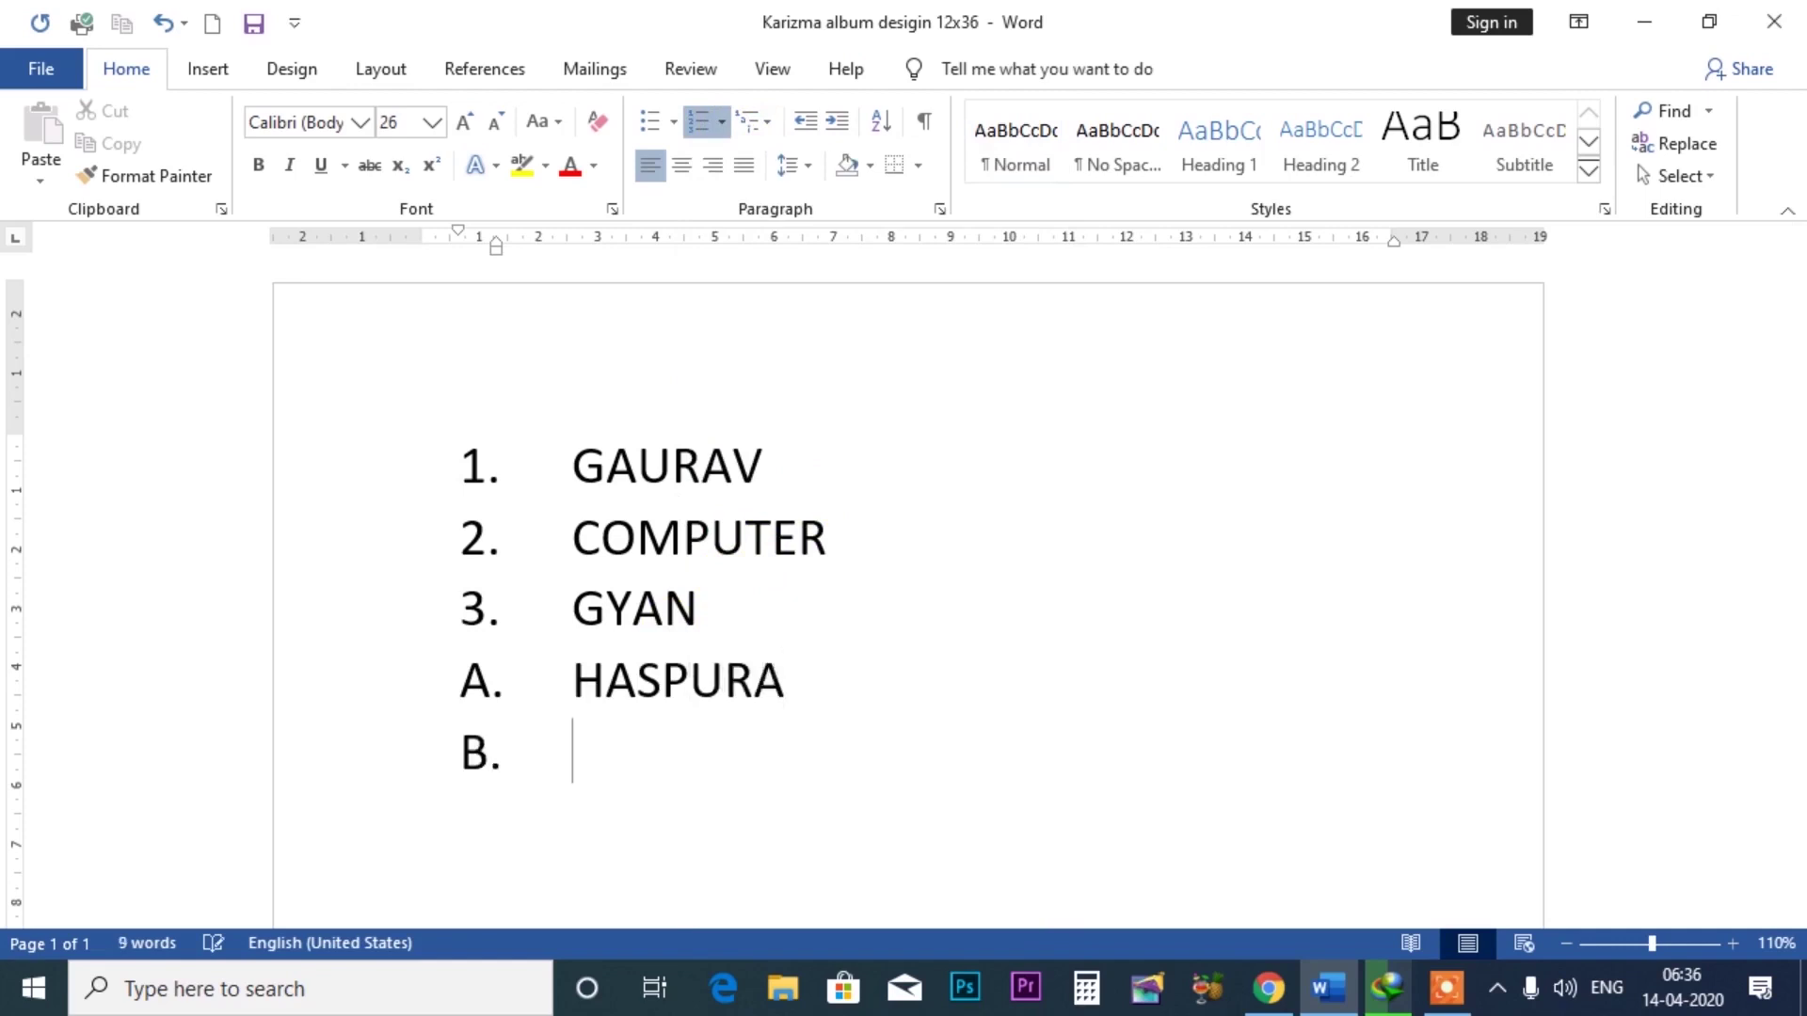
pyautogui.write('AURANGAB')
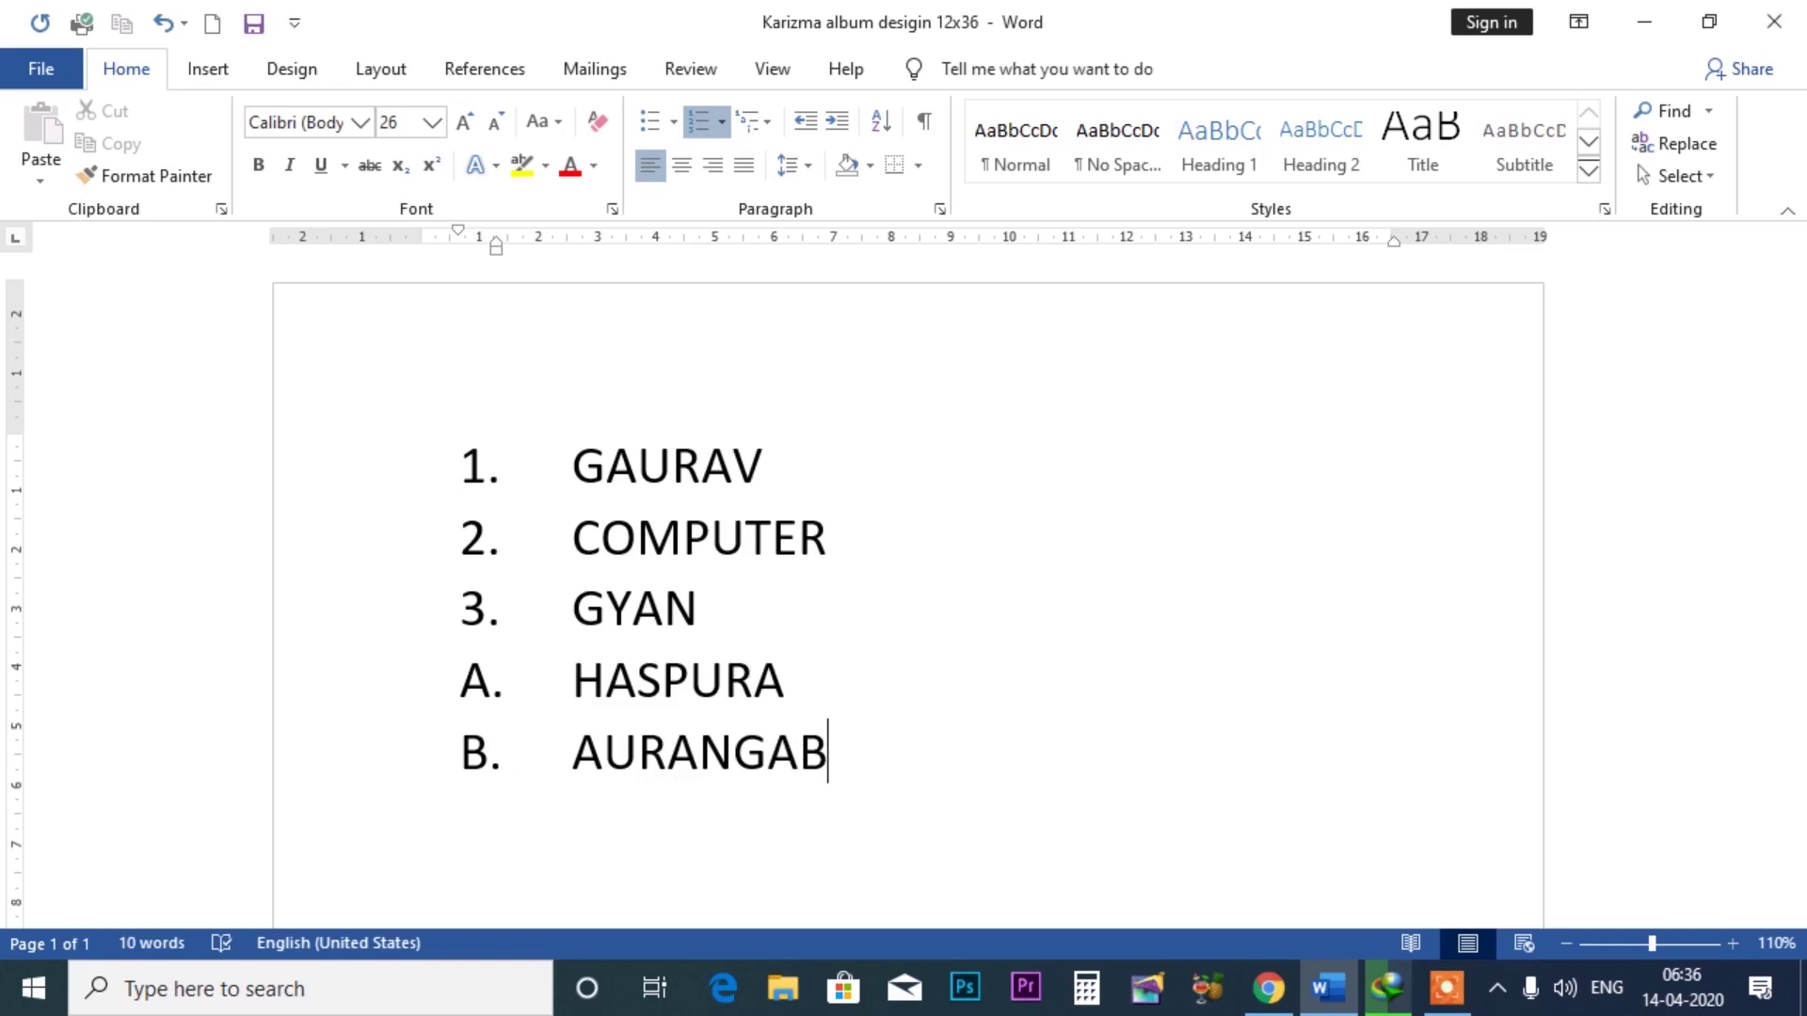
pyautogui.press('Return')
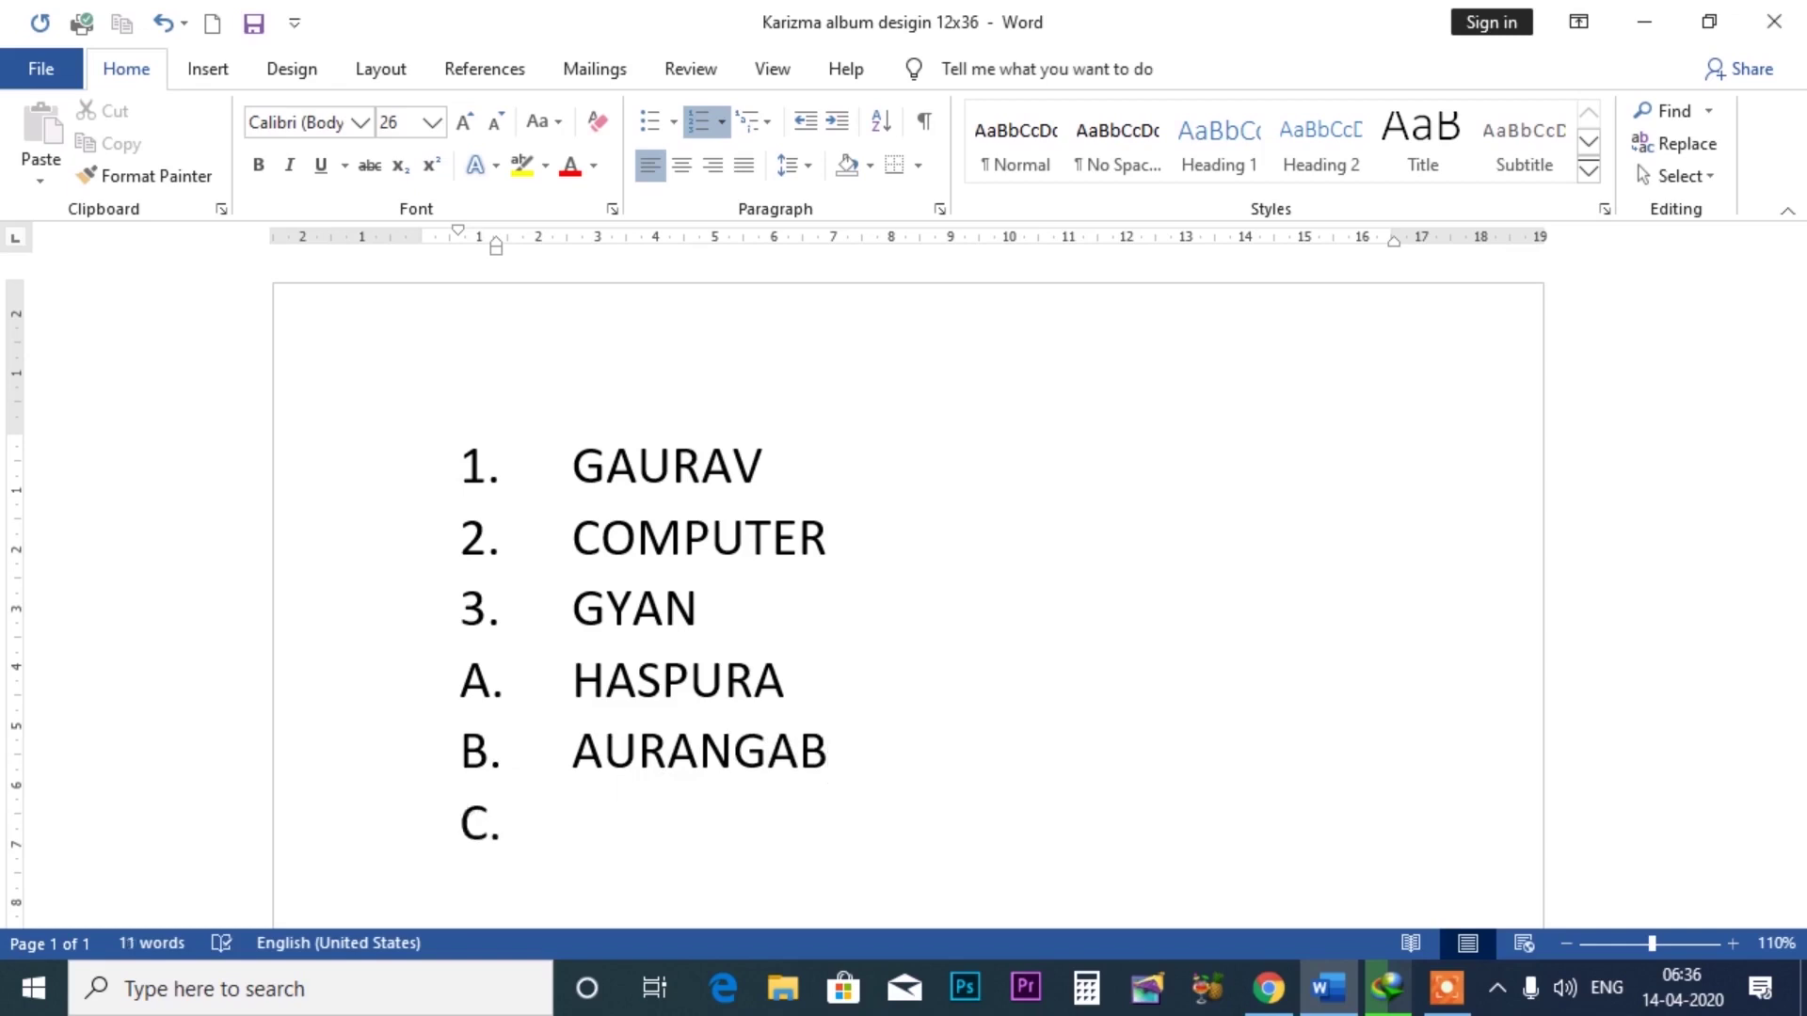
# - Preview Define New Number Format, cancel it, and delete the empty C. item
pyautogui.click(722, 122)
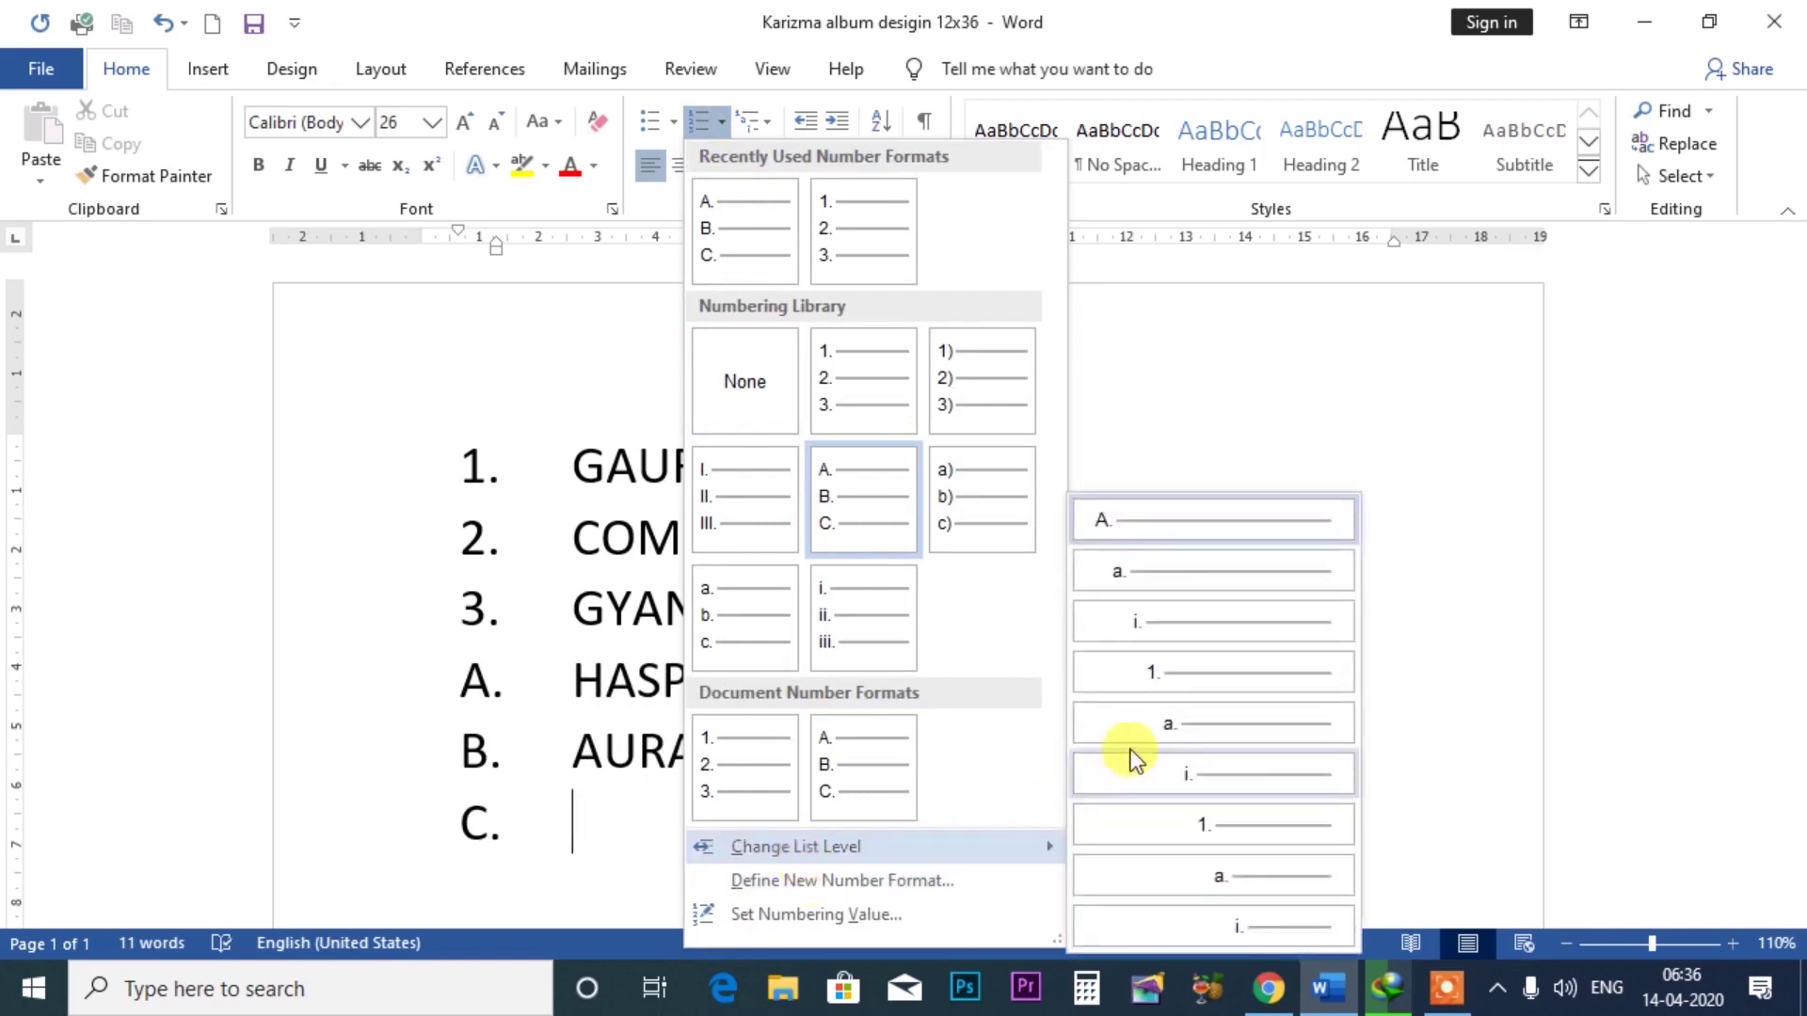
pyautogui.click(837, 881)
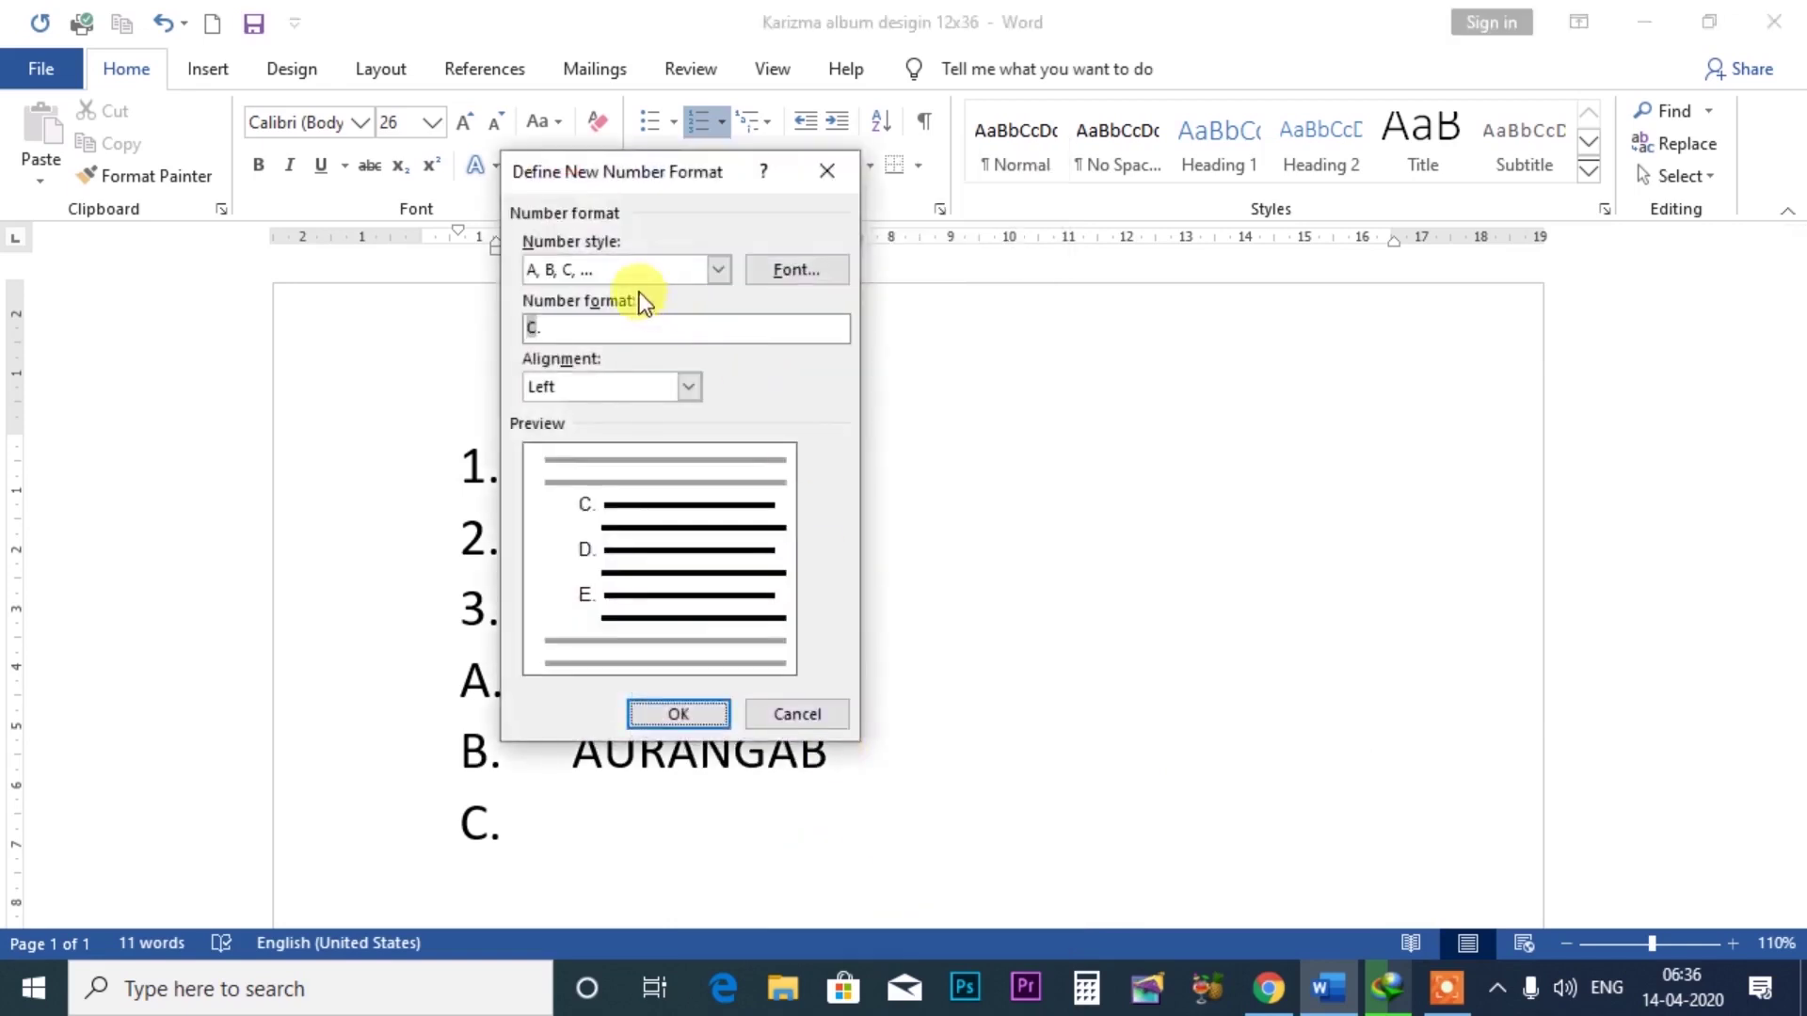
pyautogui.click(717, 270)
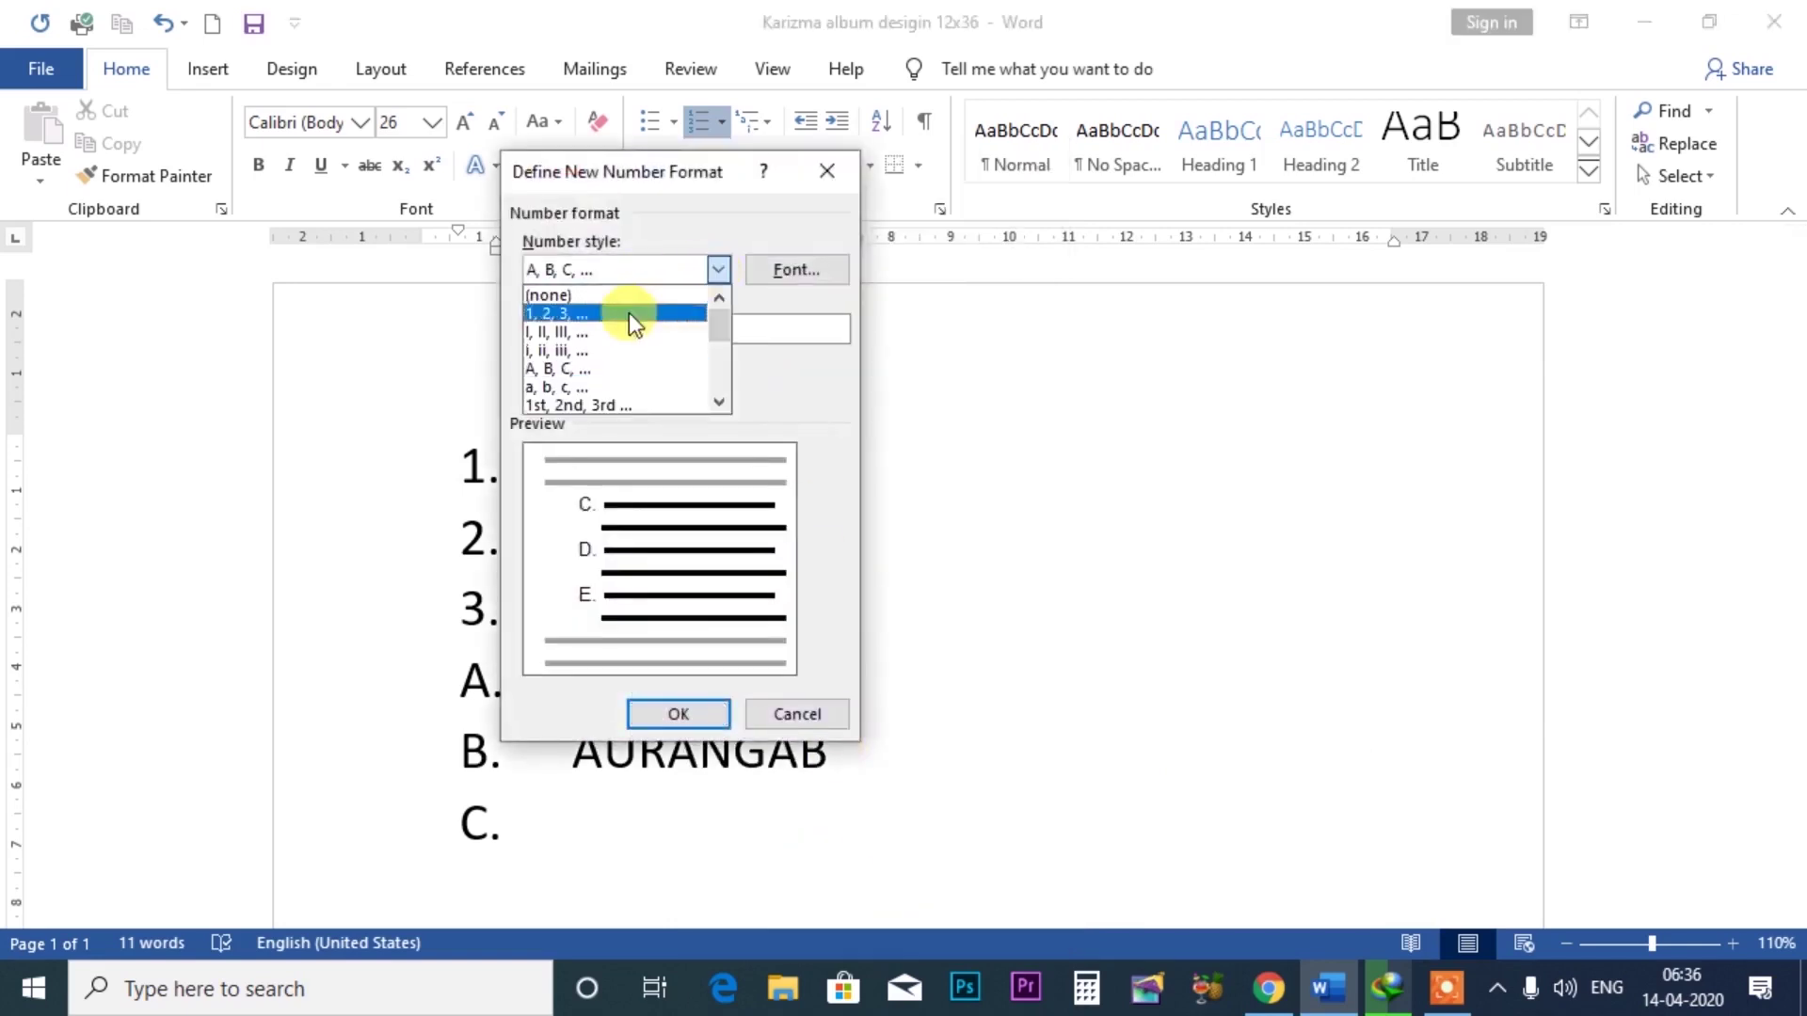
pyautogui.press('Escape')
pyautogui.press('Escape')
pyautogui.press('BackSpace')
pyautogui.press('BackSpace')
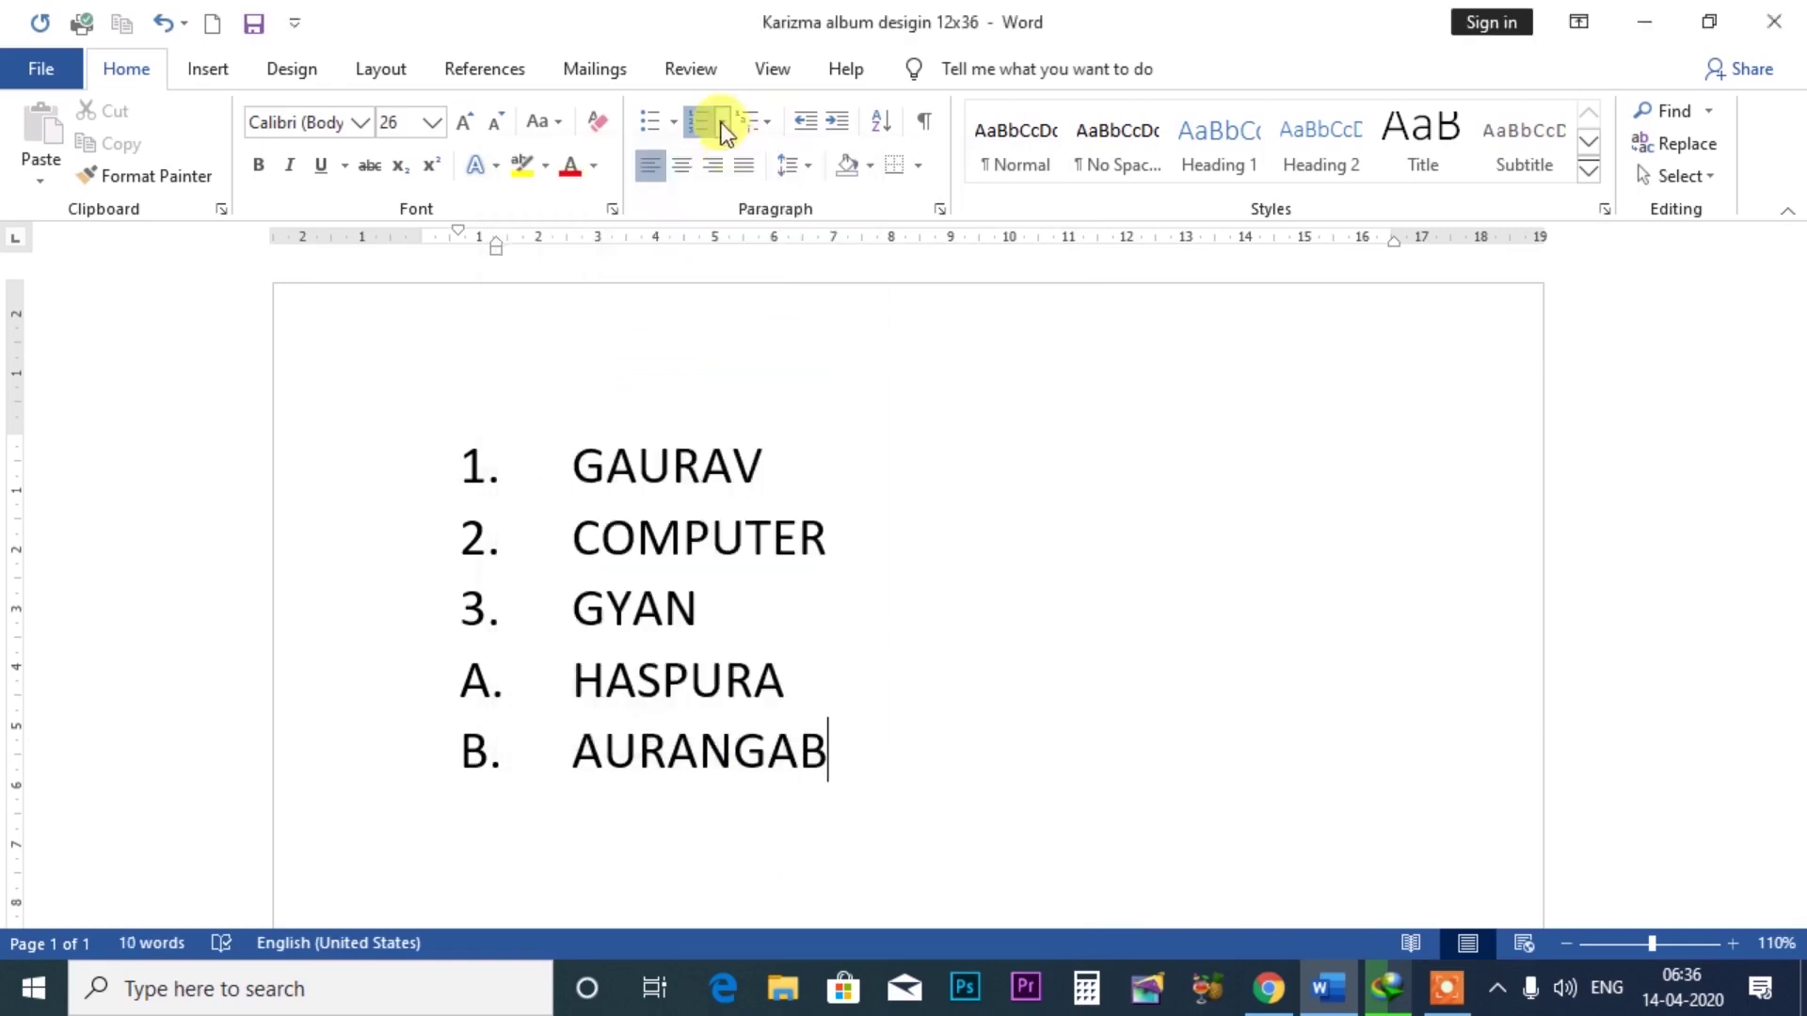
# - Demote AURANGAB to level two via Change List Level, then undo the demotion
pyautogui.click(722, 123)
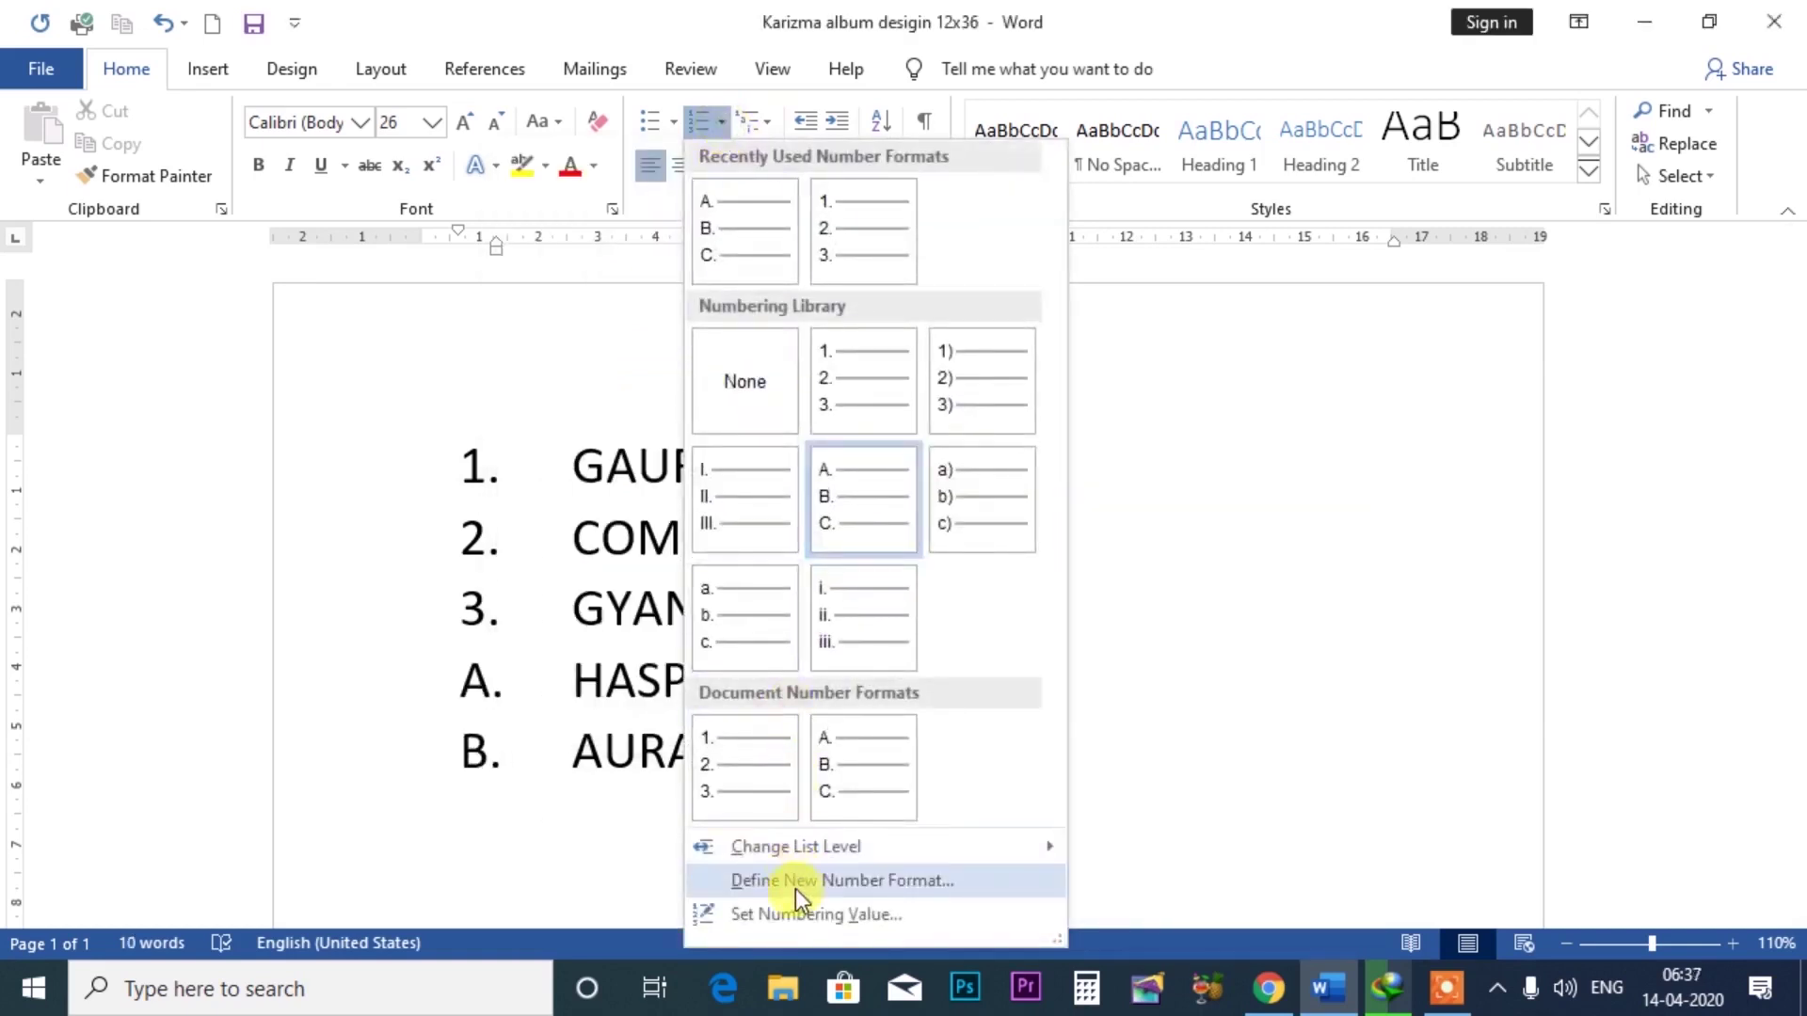
pyautogui.moveTo(794, 845)
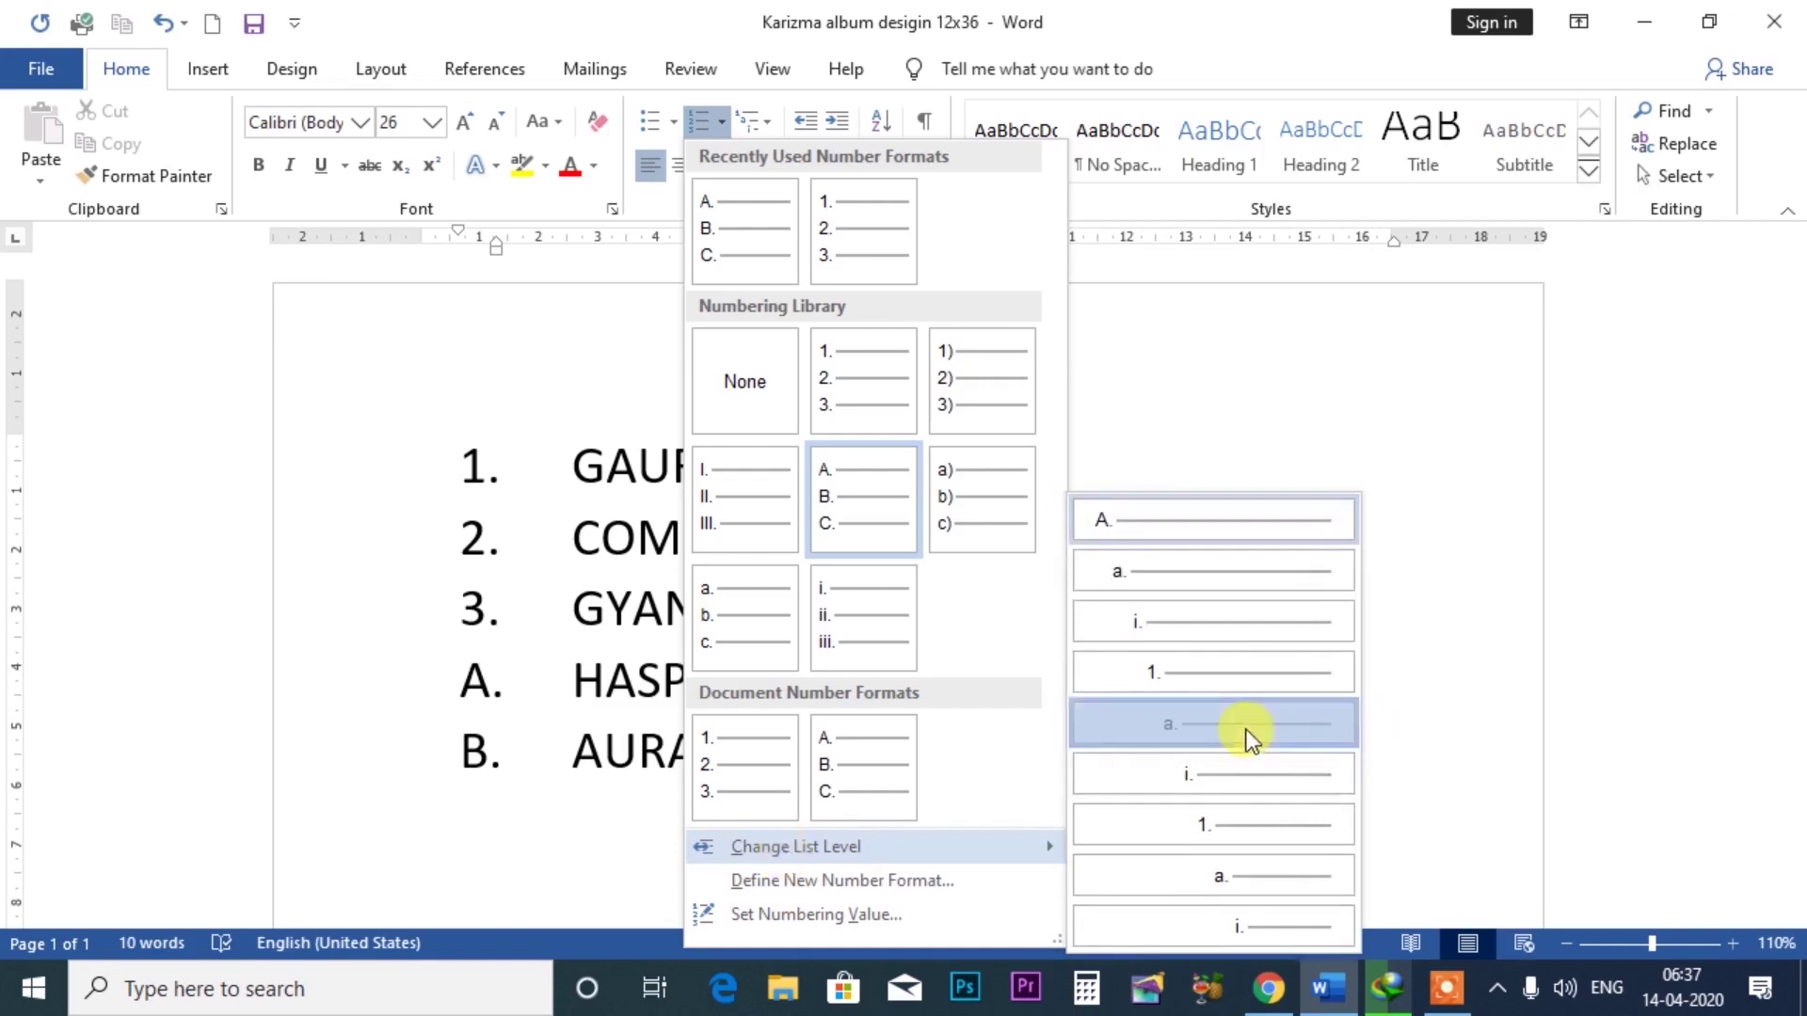
pyautogui.click(1246, 730)
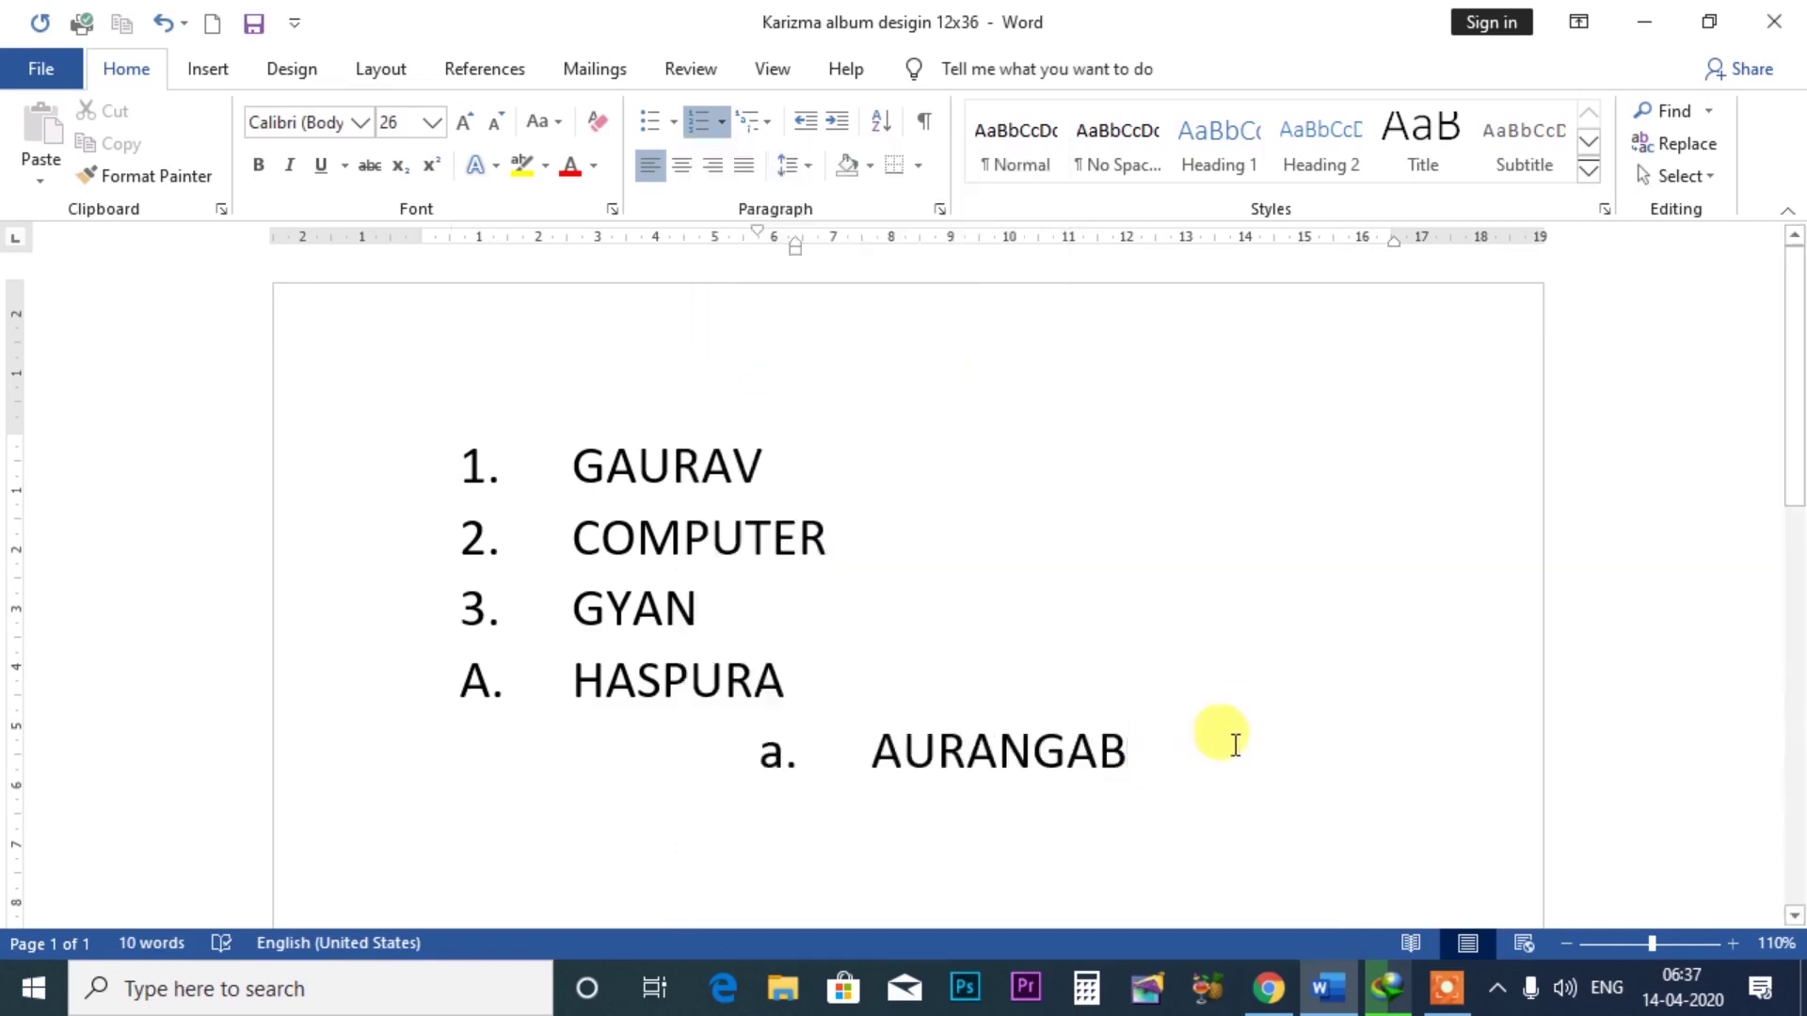
pyautogui.click(166, 24)
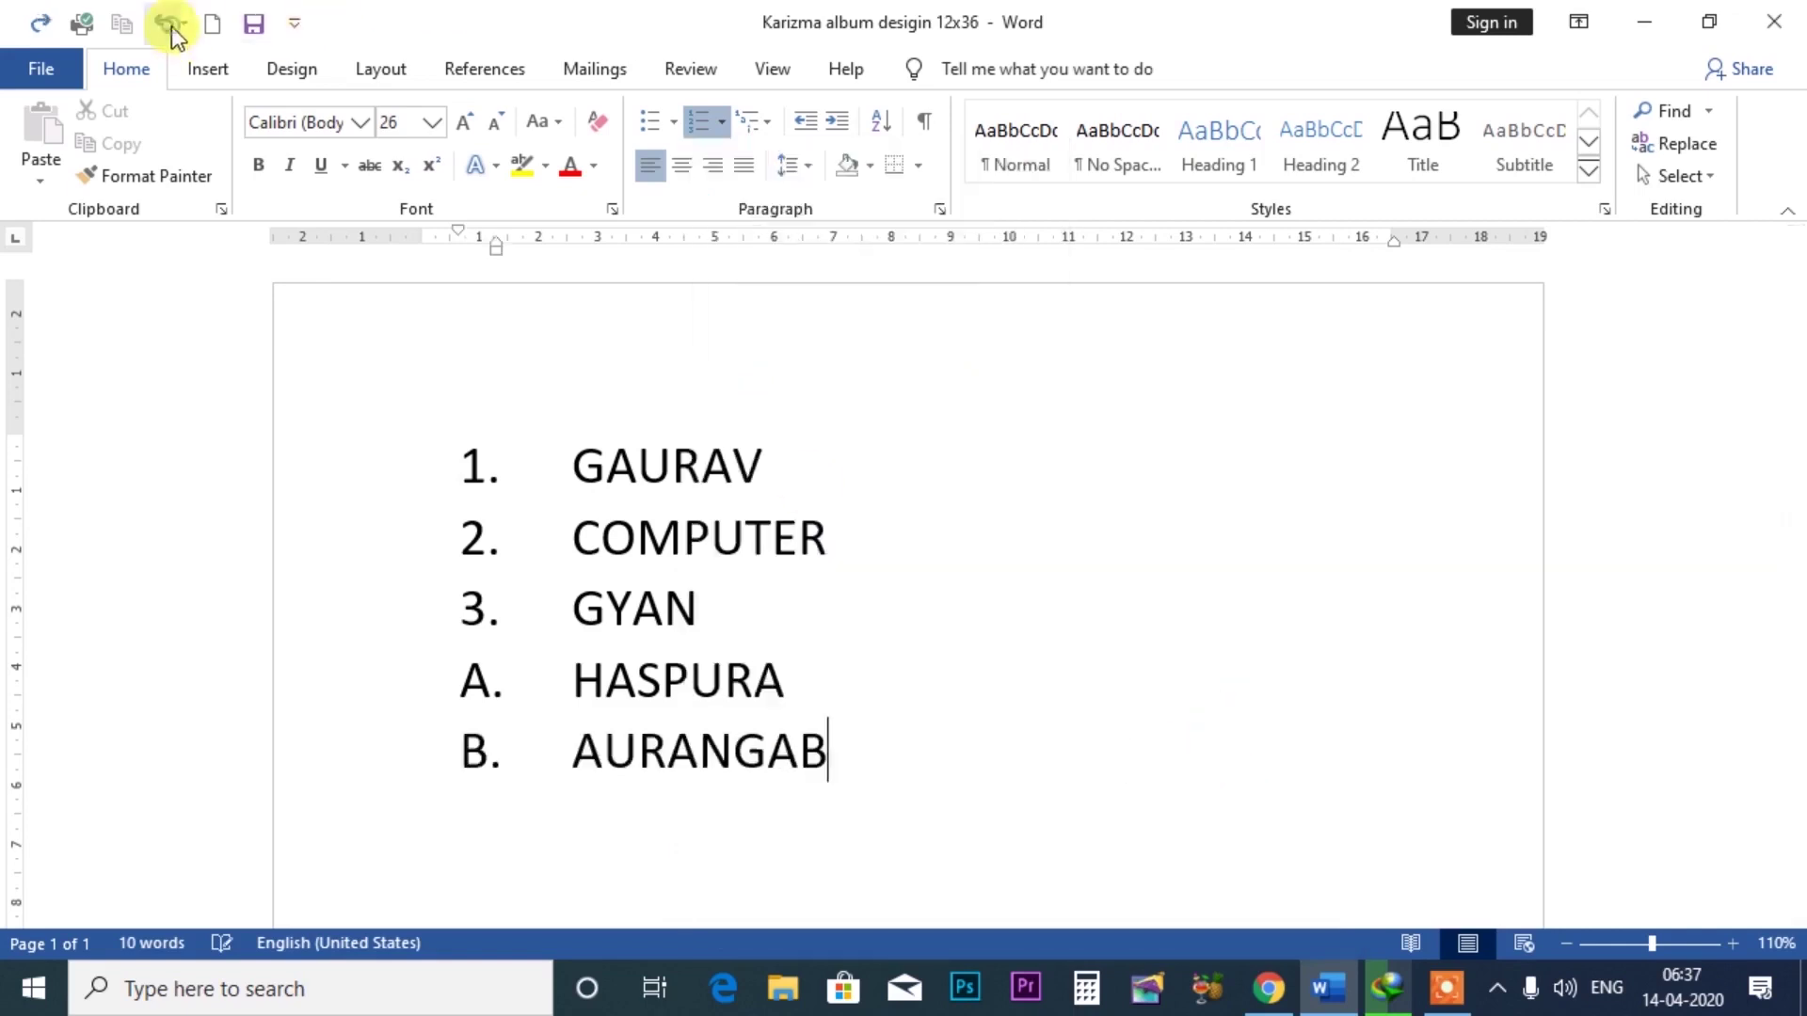
pyautogui.click(720, 122)
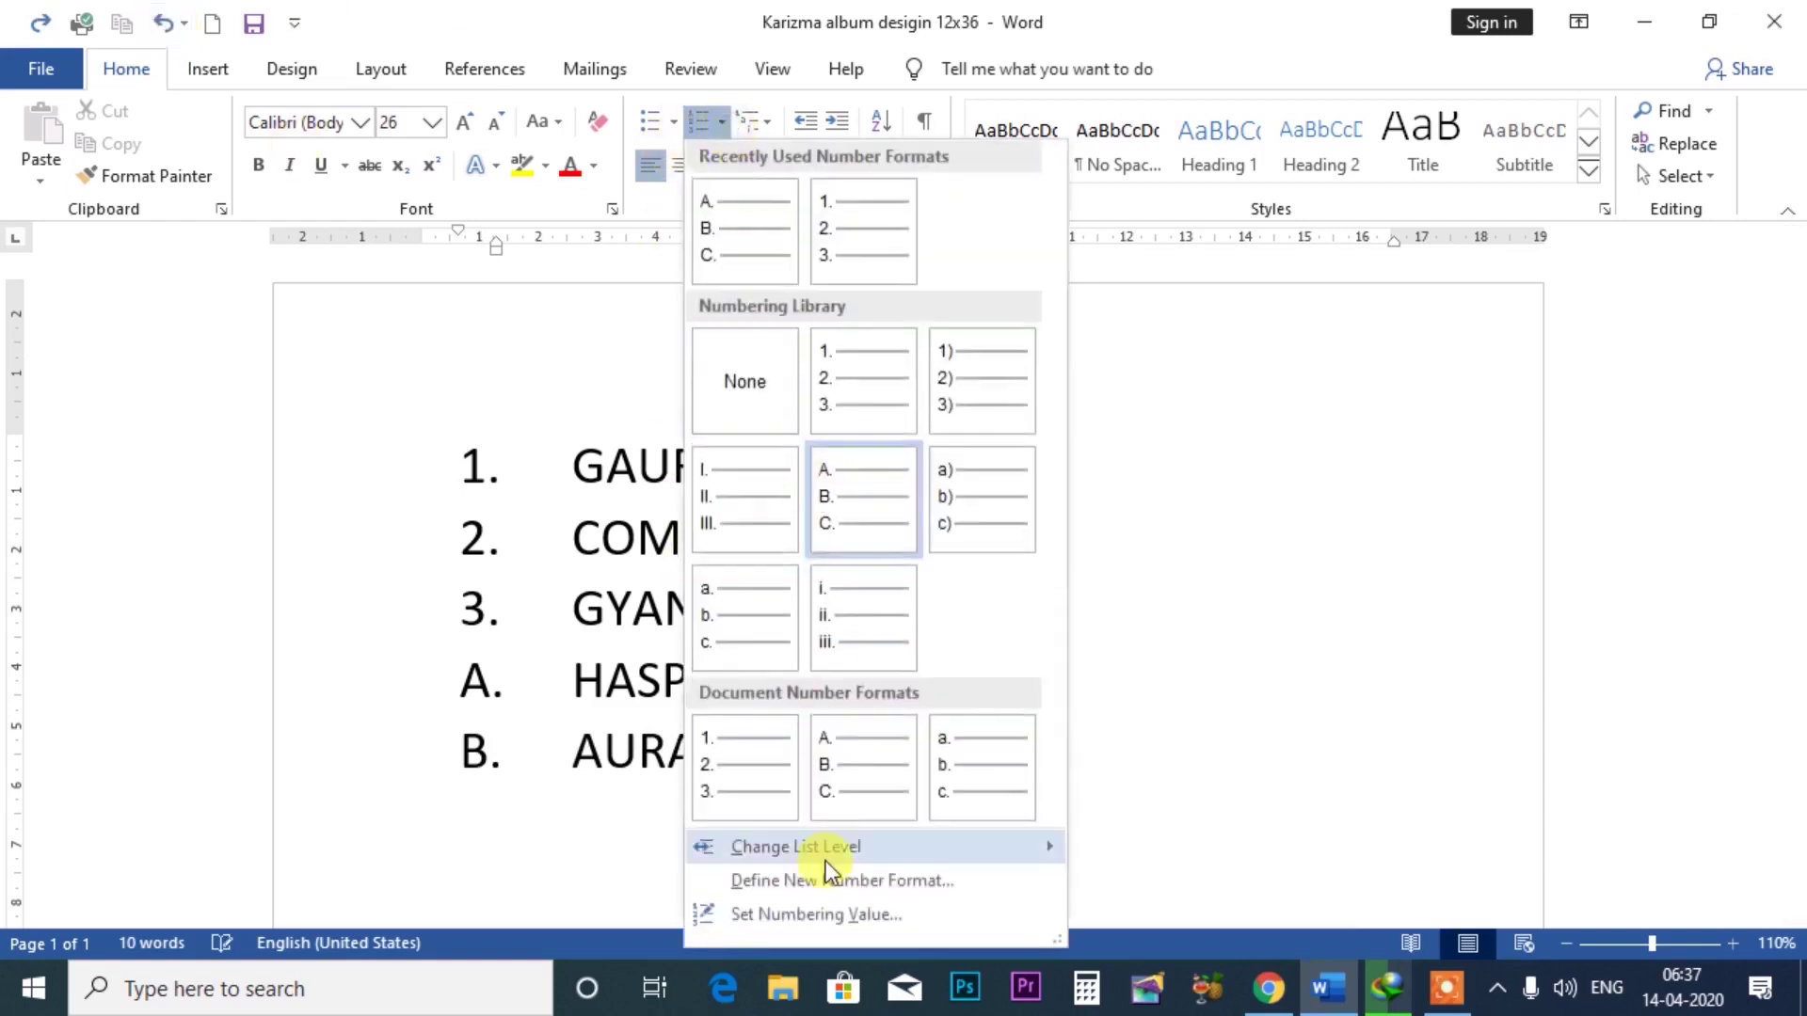
# - Define a custom number format using plain 1, 2, 3 with no period for HASPURA and AURANGAB
pyautogui.click(809, 881)
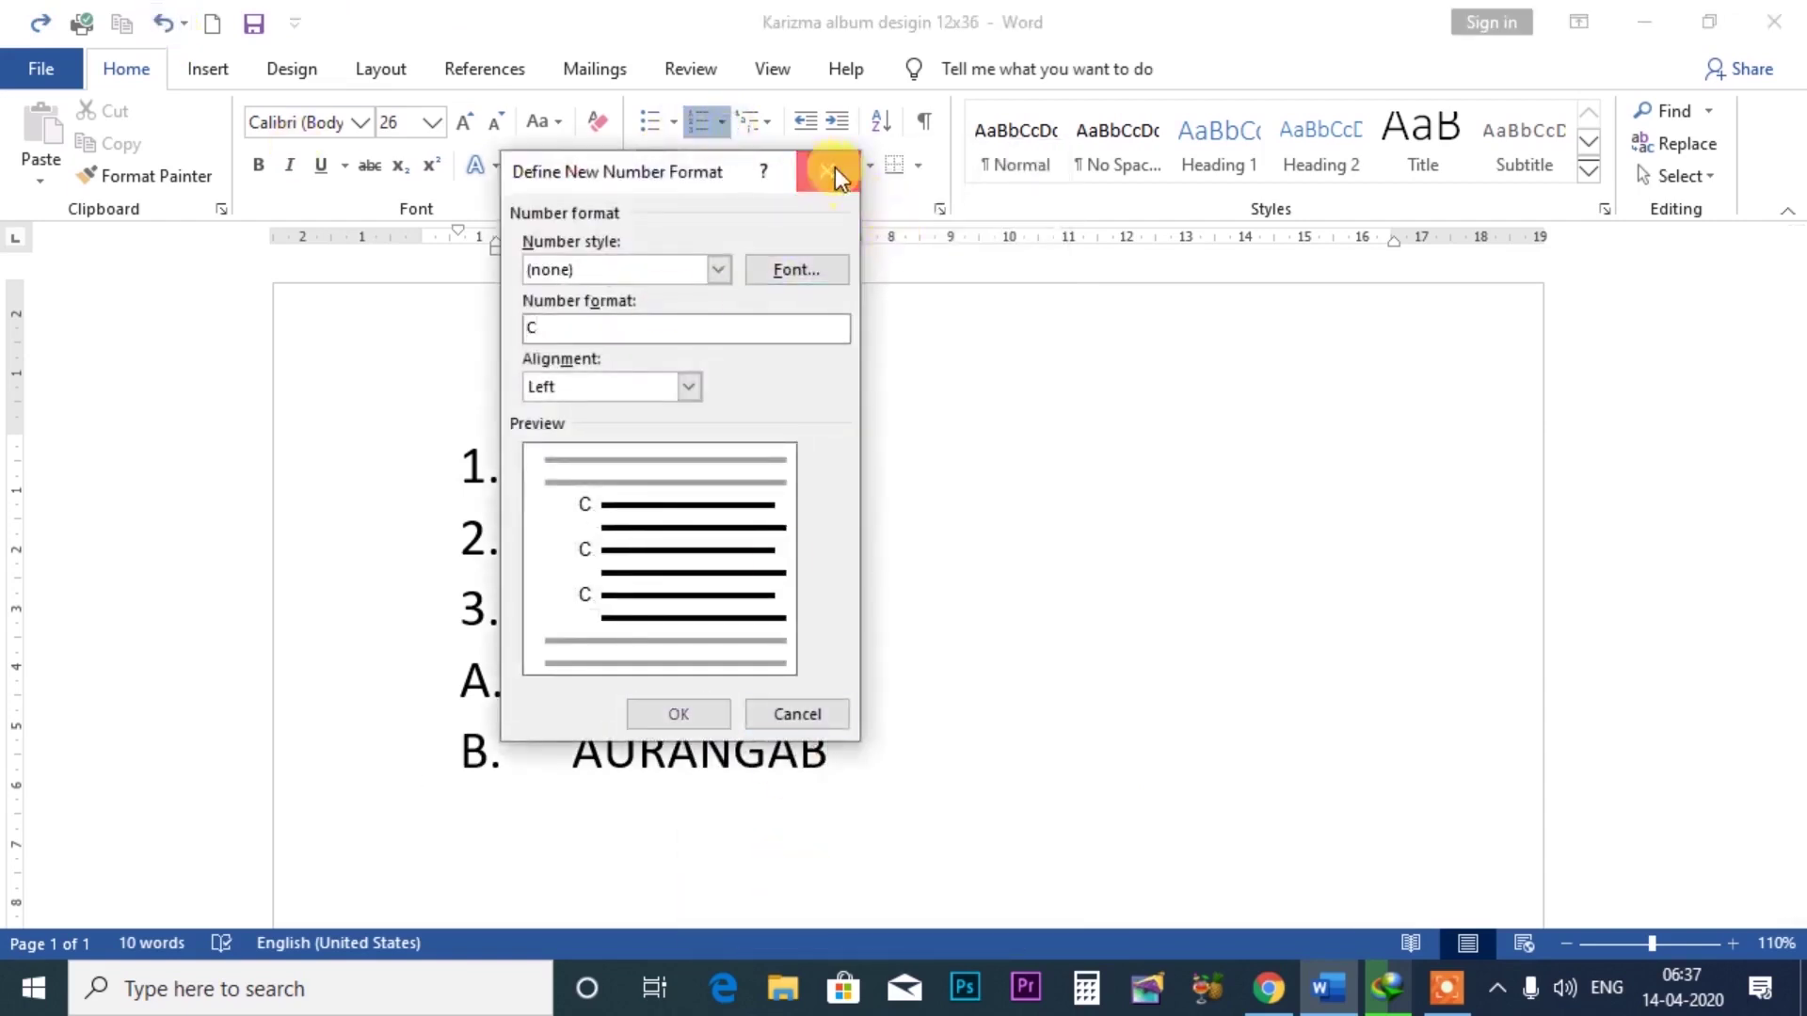
pyautogui.click(828, 172)
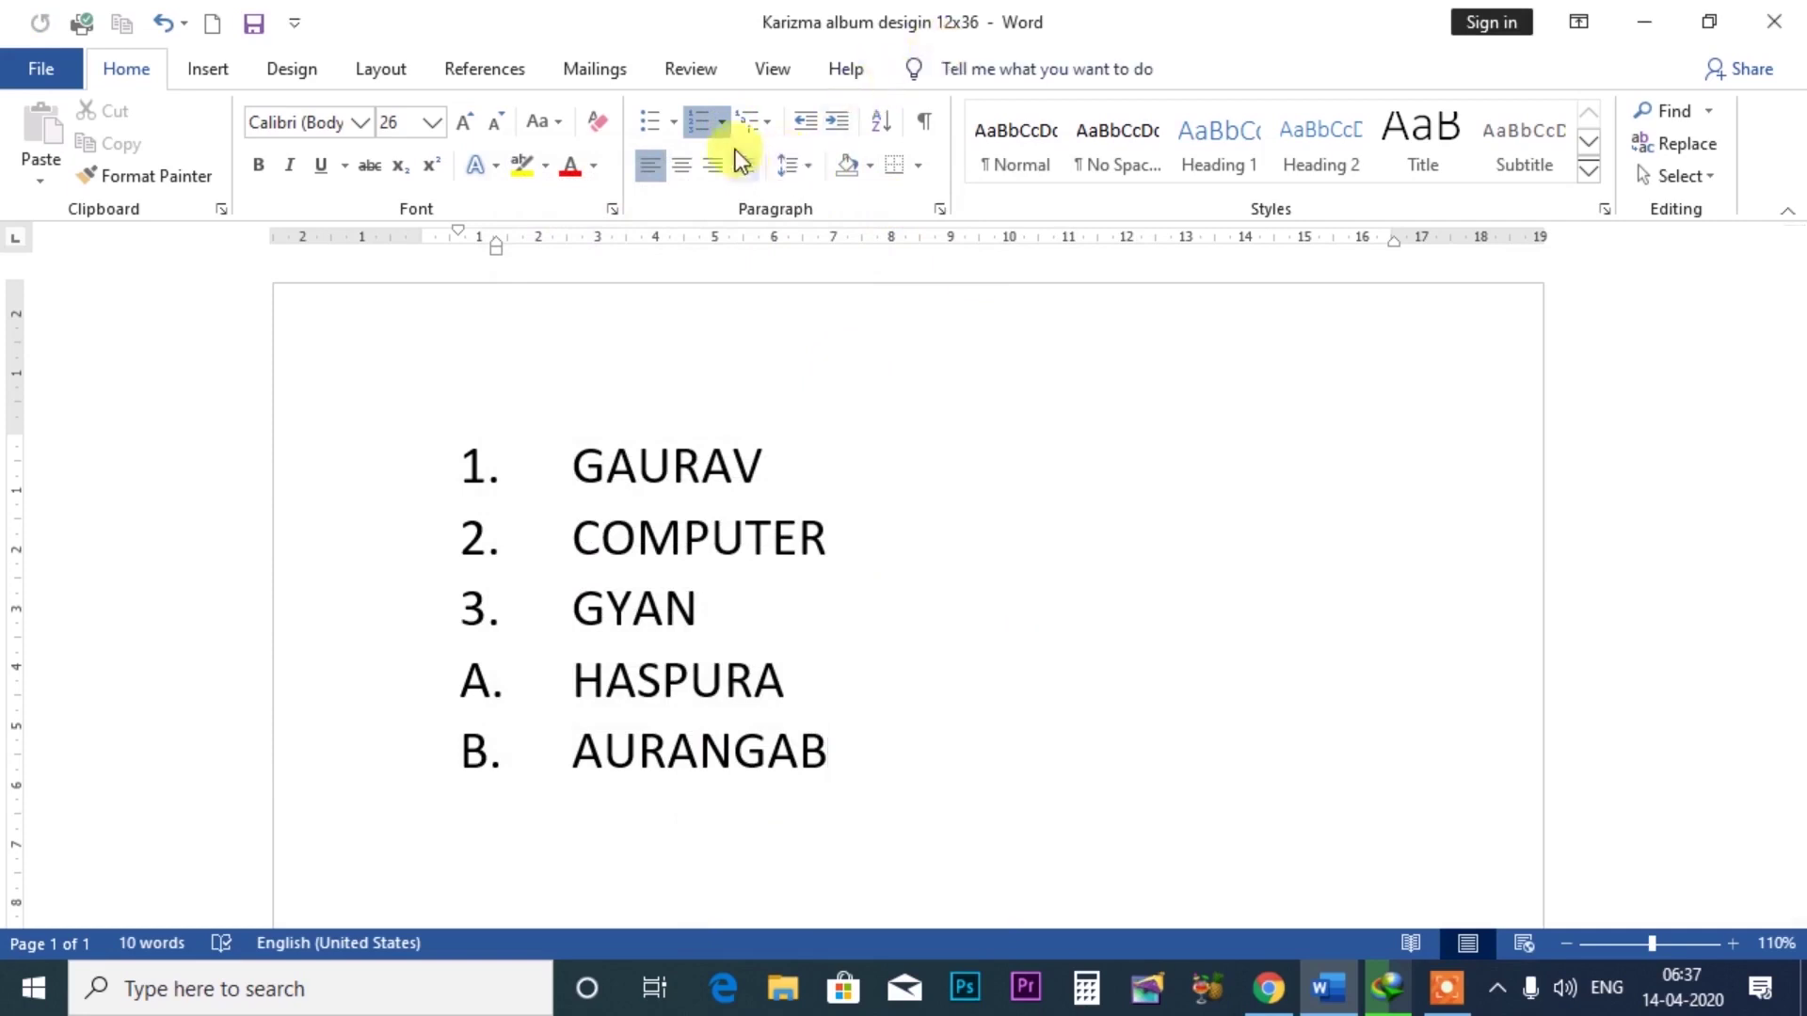
pyautogui.click(721, 122)
pyautogui.click(758, 868)
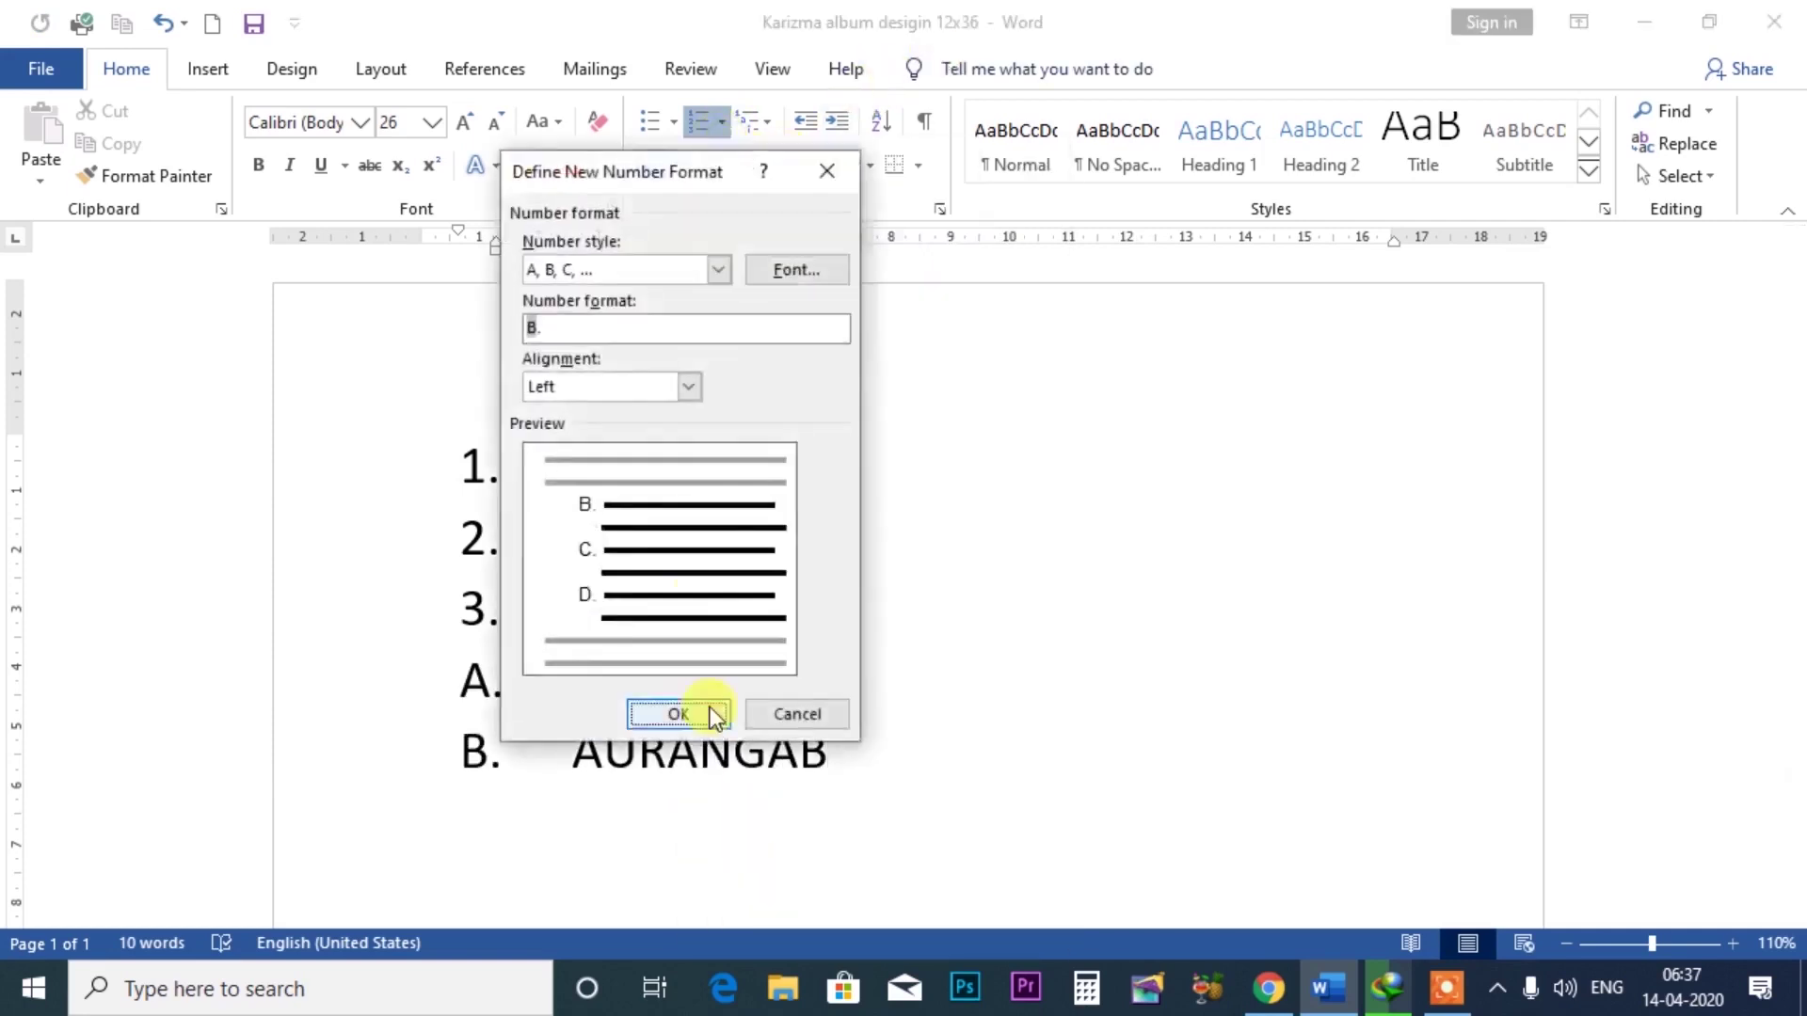
pyautogui.click(613, 331)
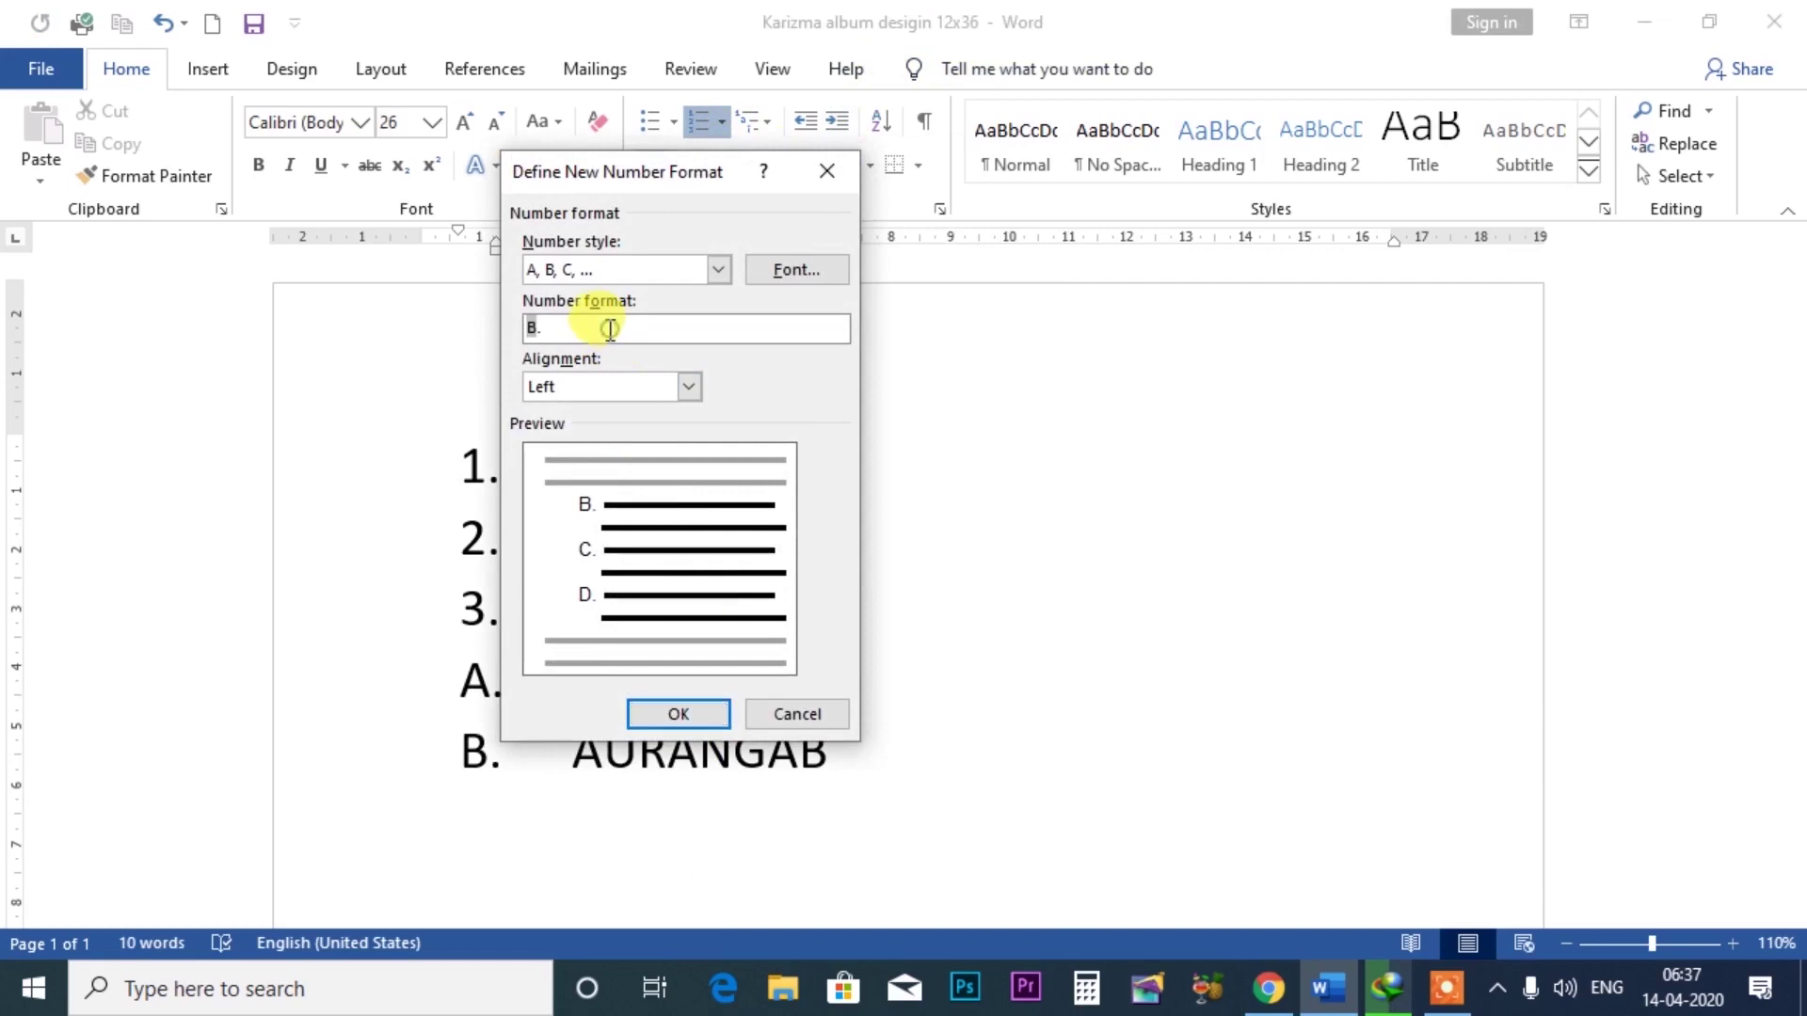
pyautogui.press('BackSpace')
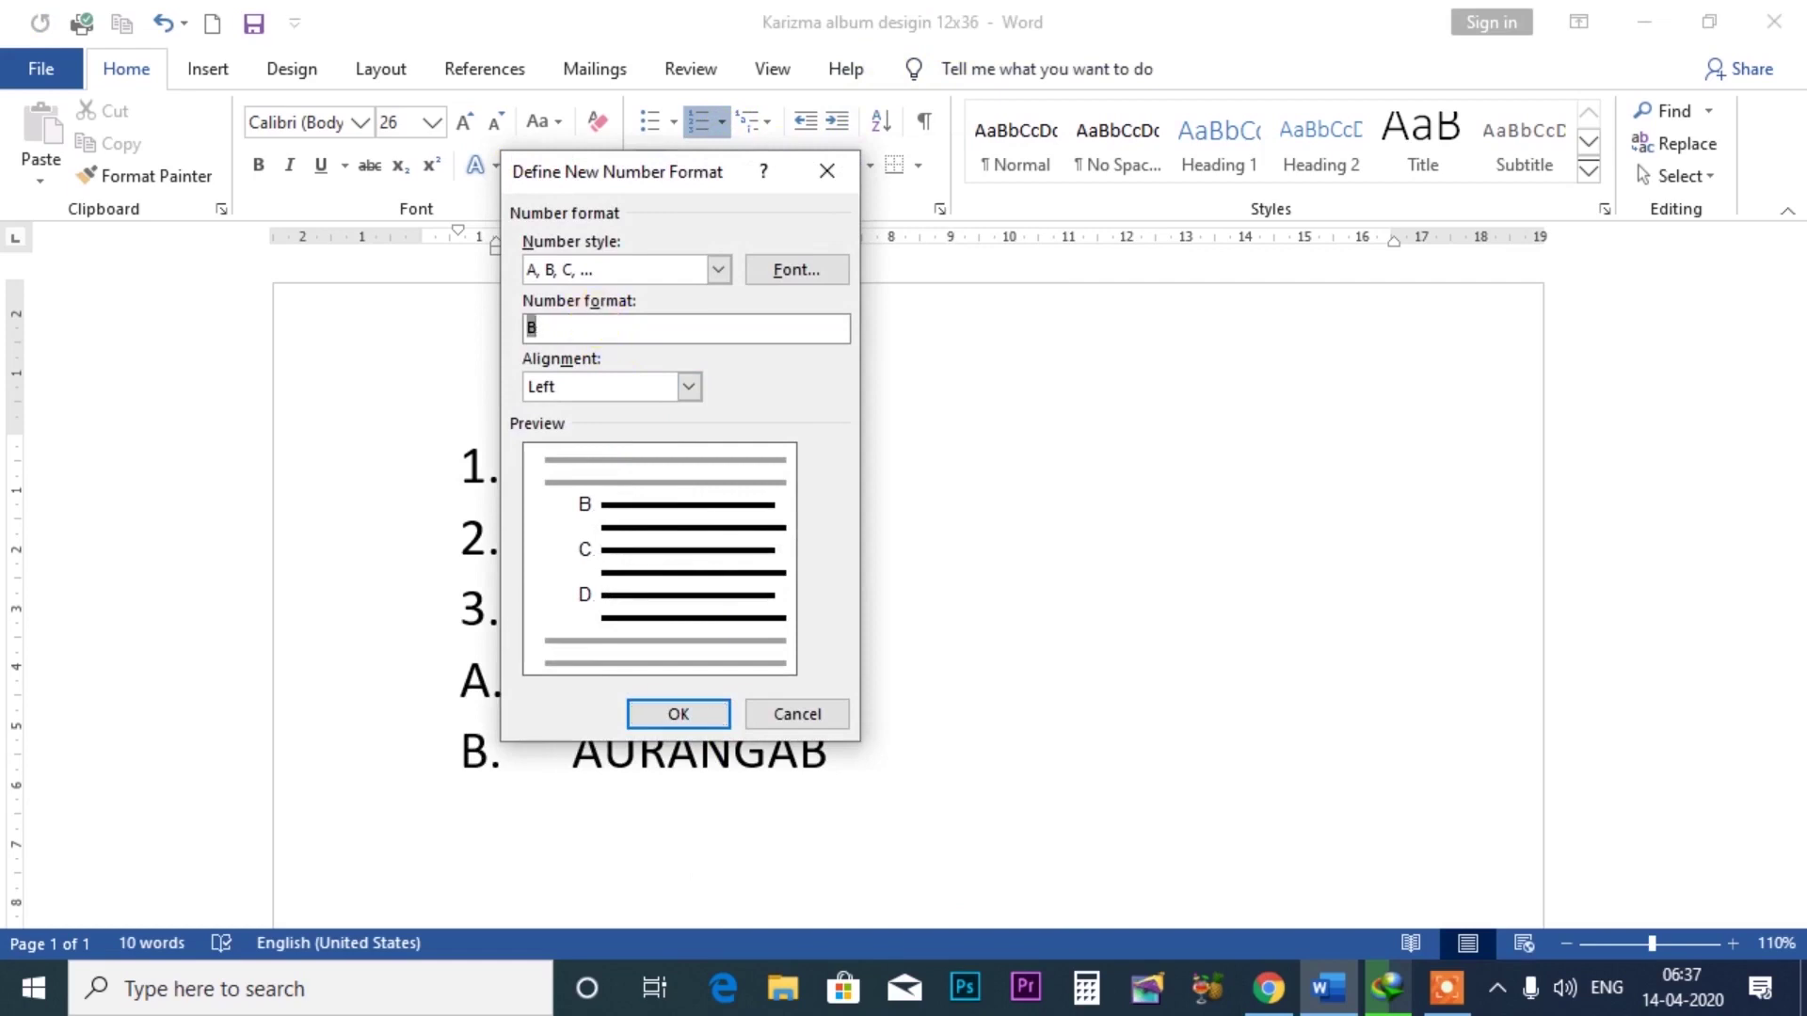
pyautogui.press('BackSpace')
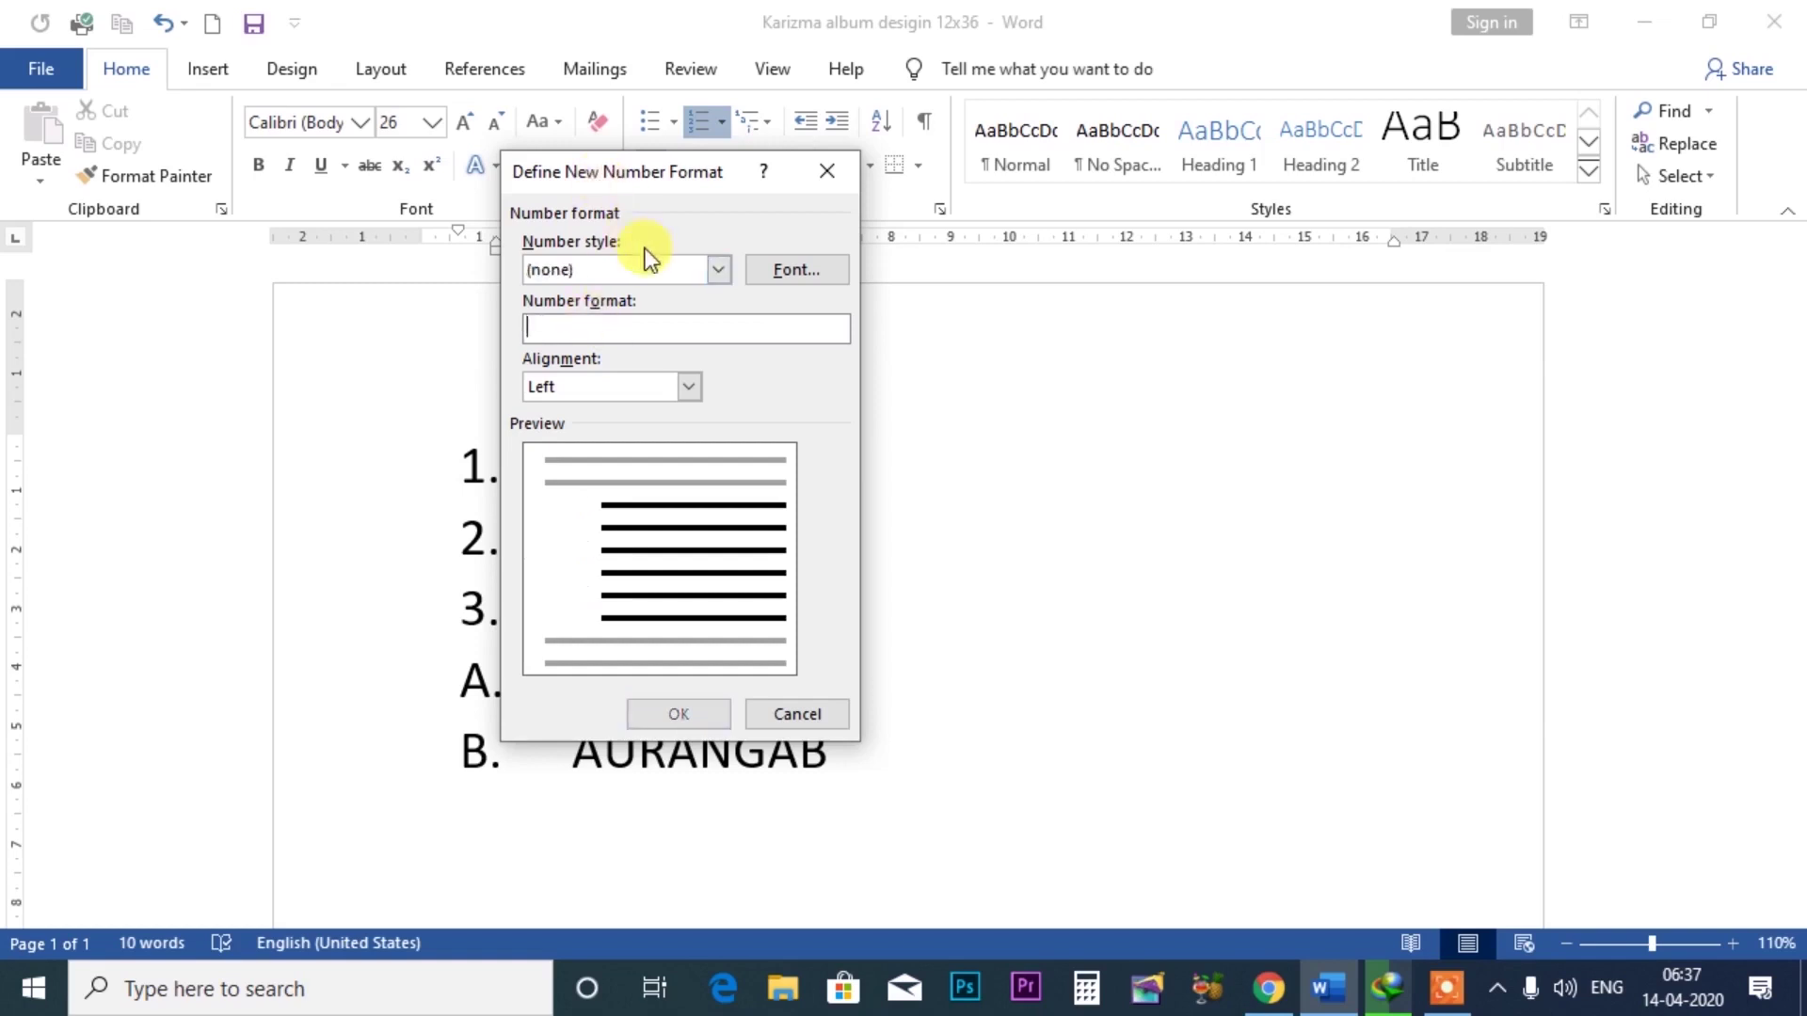
pyautogui.click(715, 271)
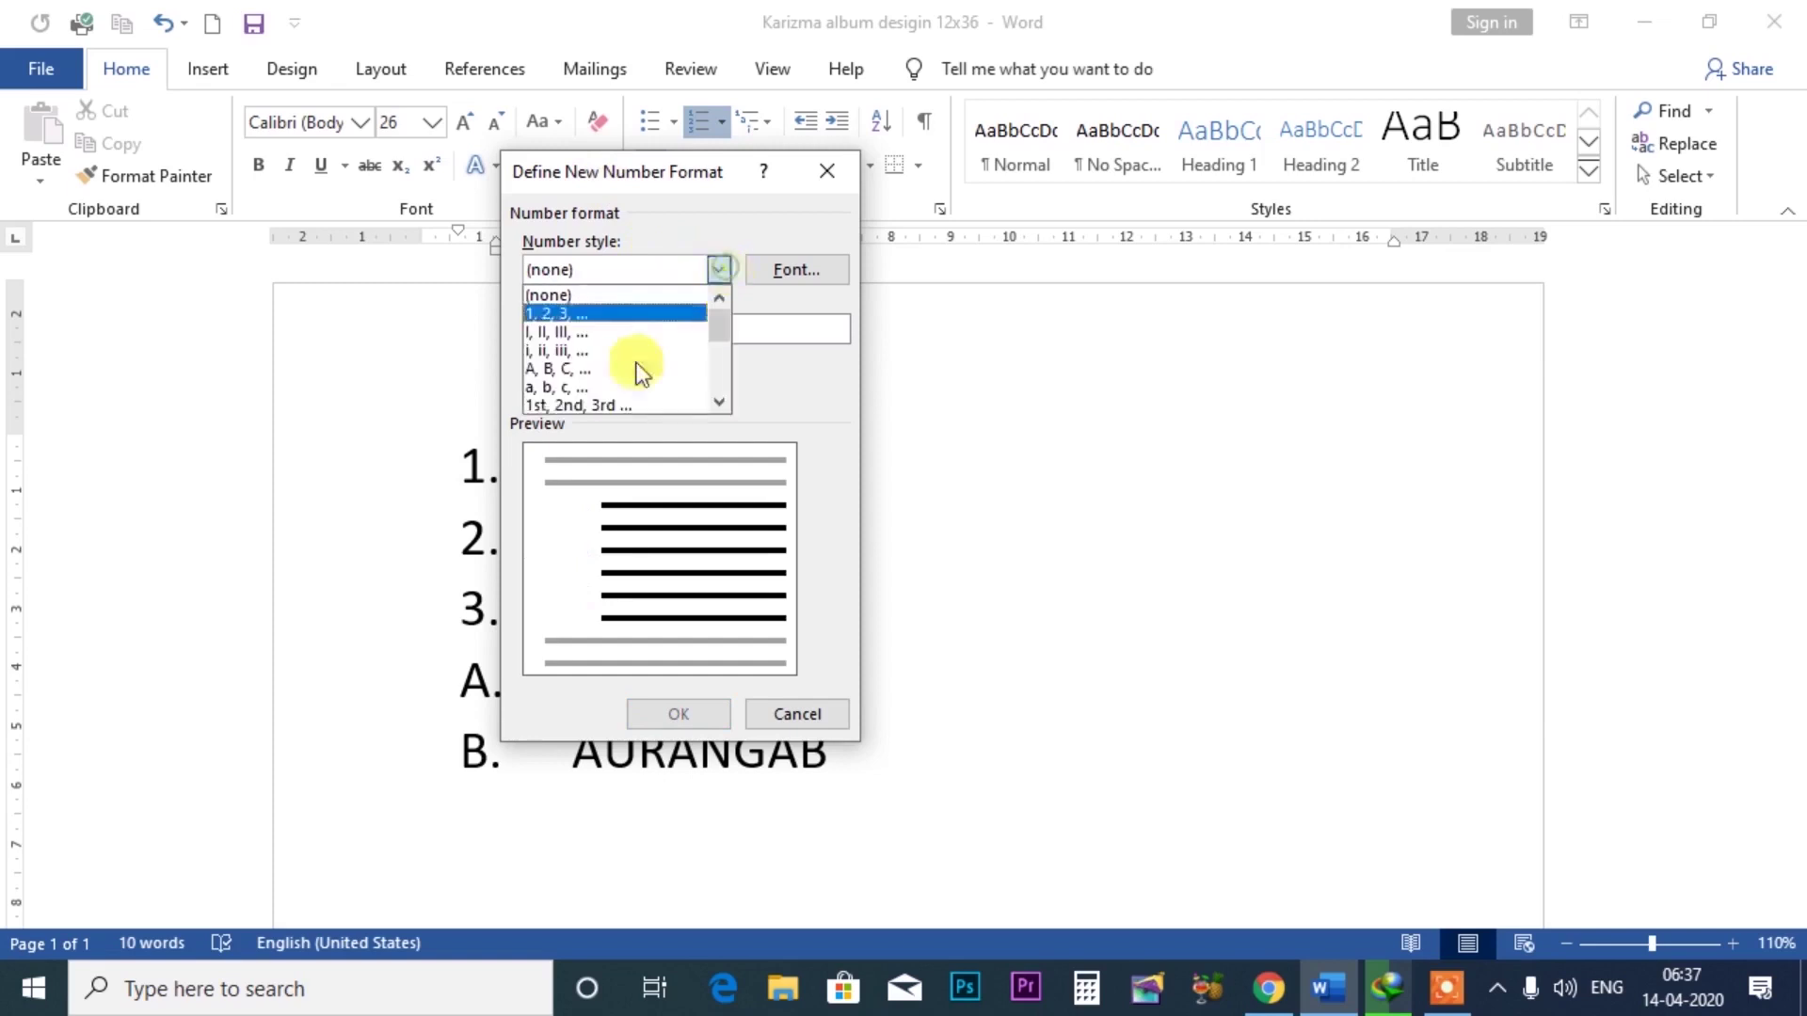
pyautogui.click(563, 320)
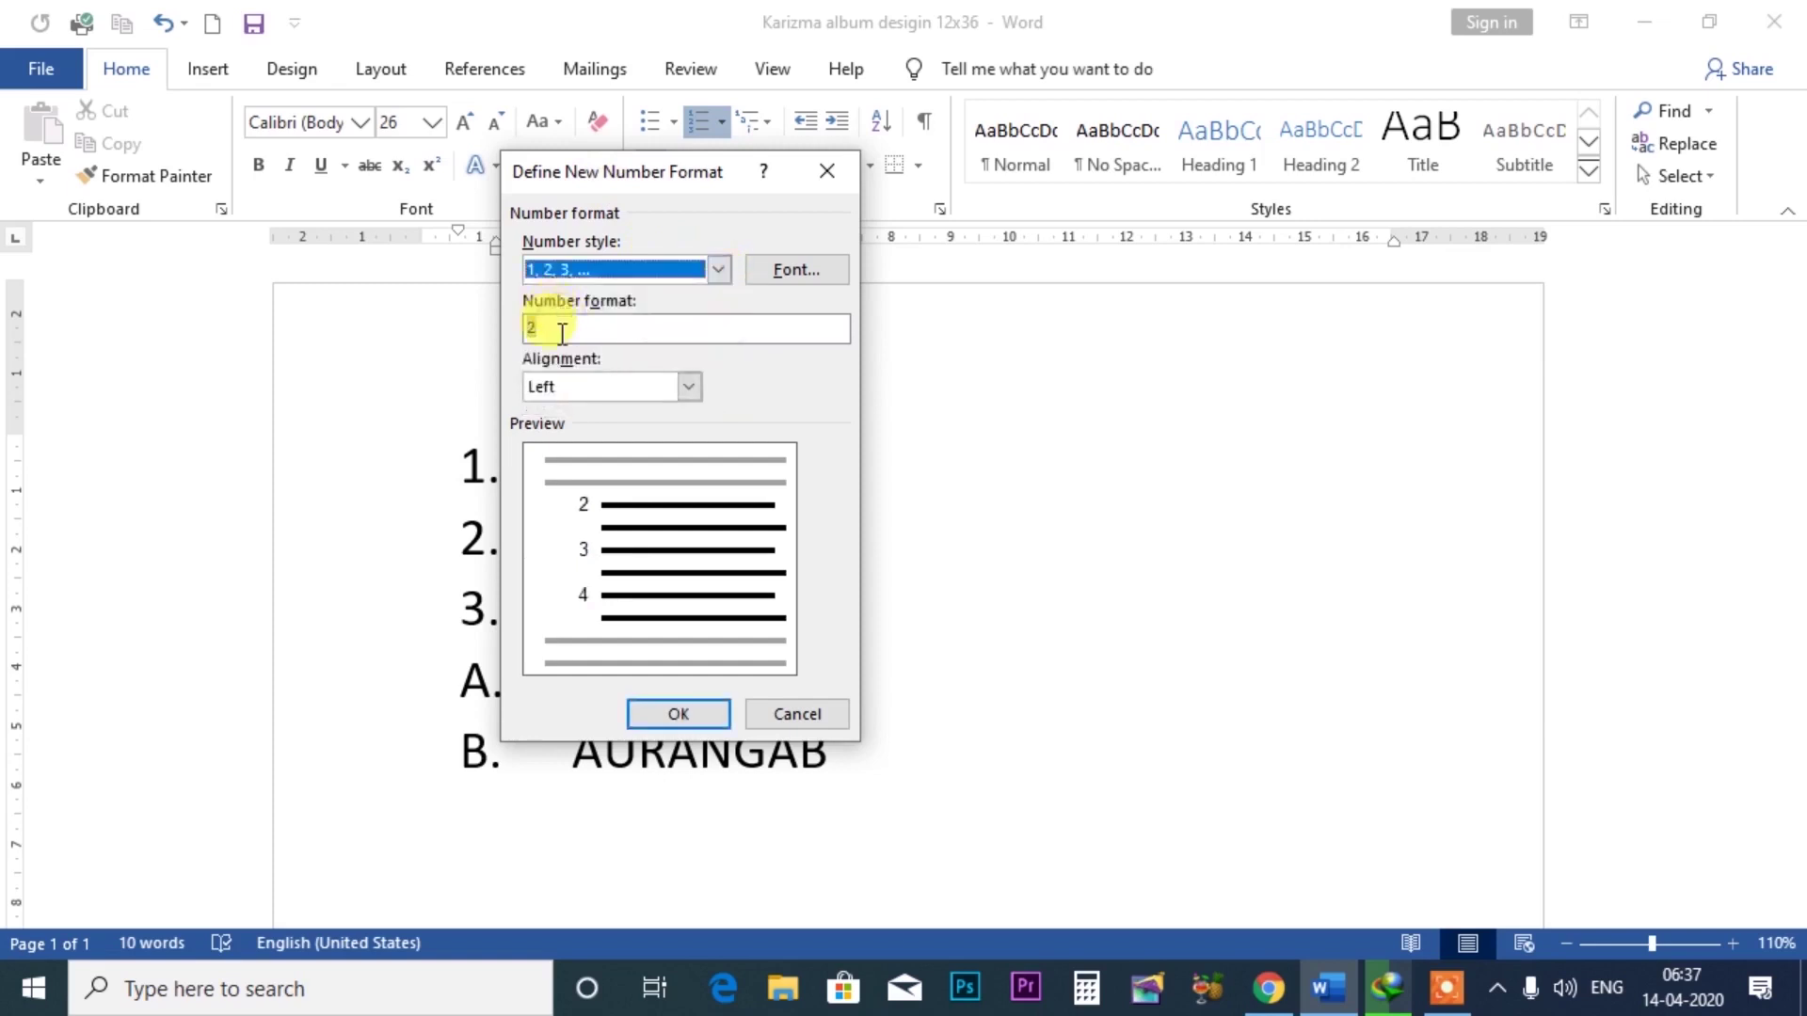
pyautogui.click(659, 712)
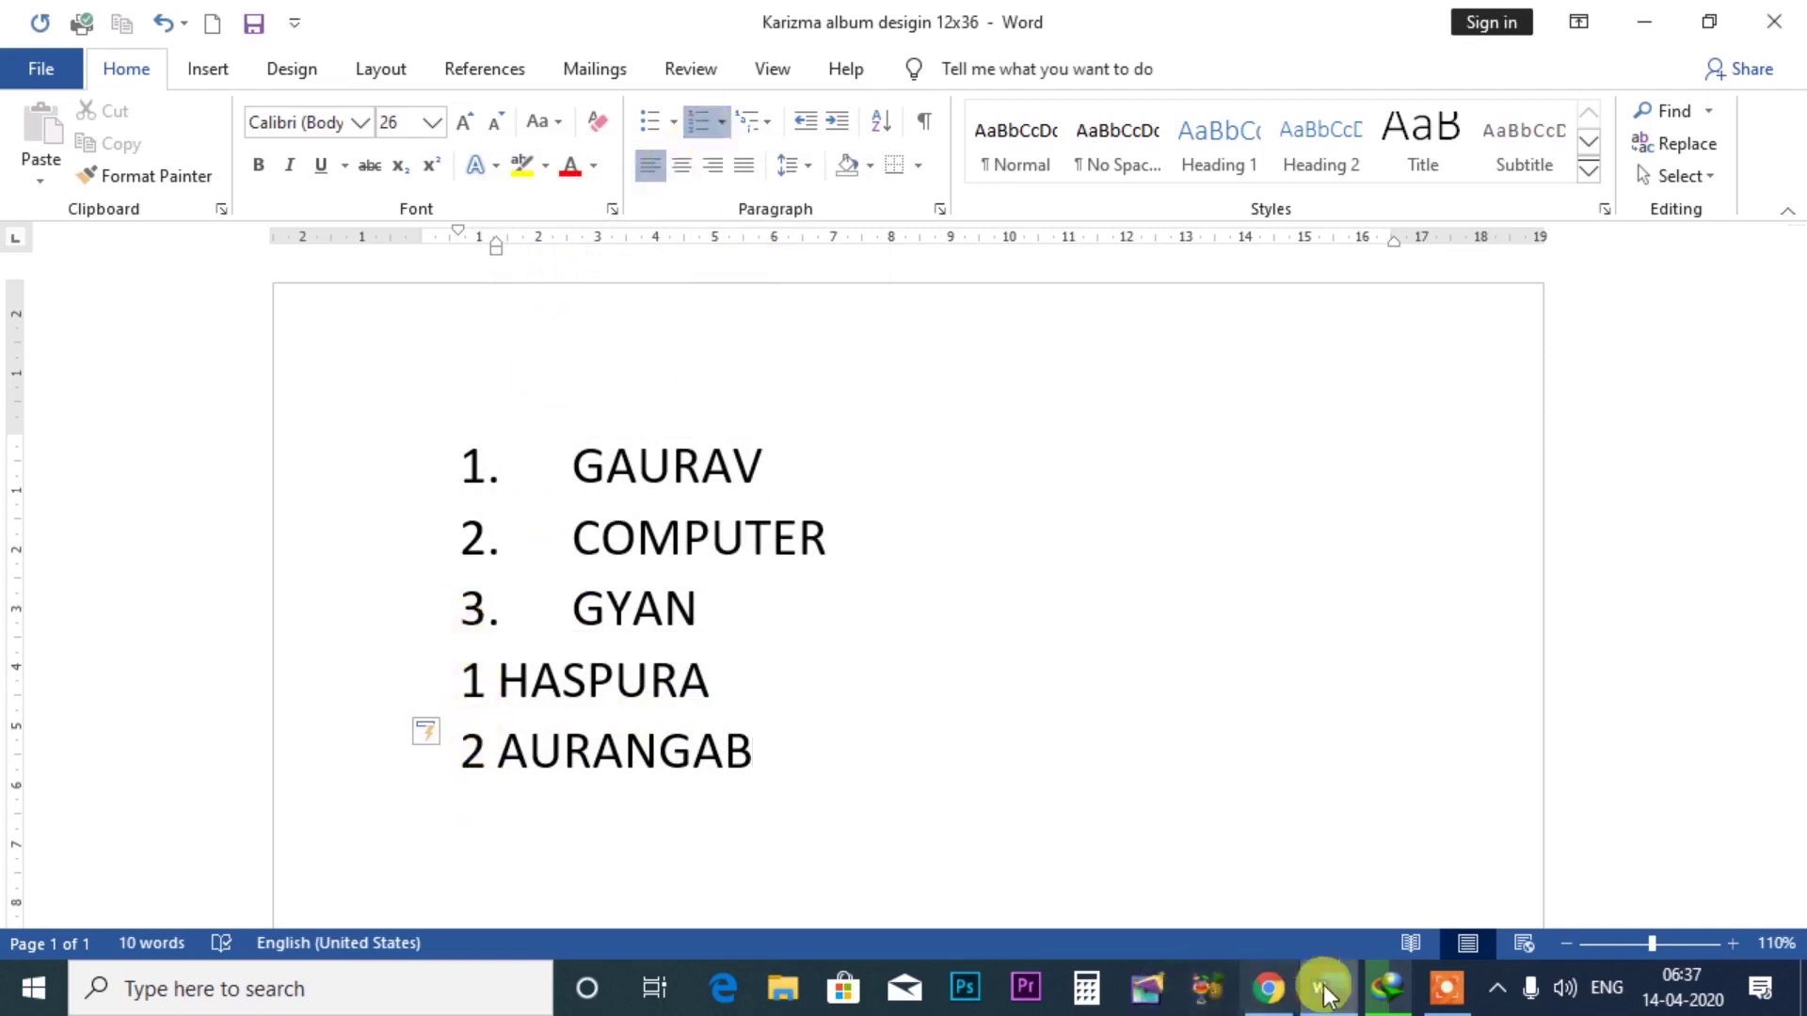
pyautogui.click(1447, 987)
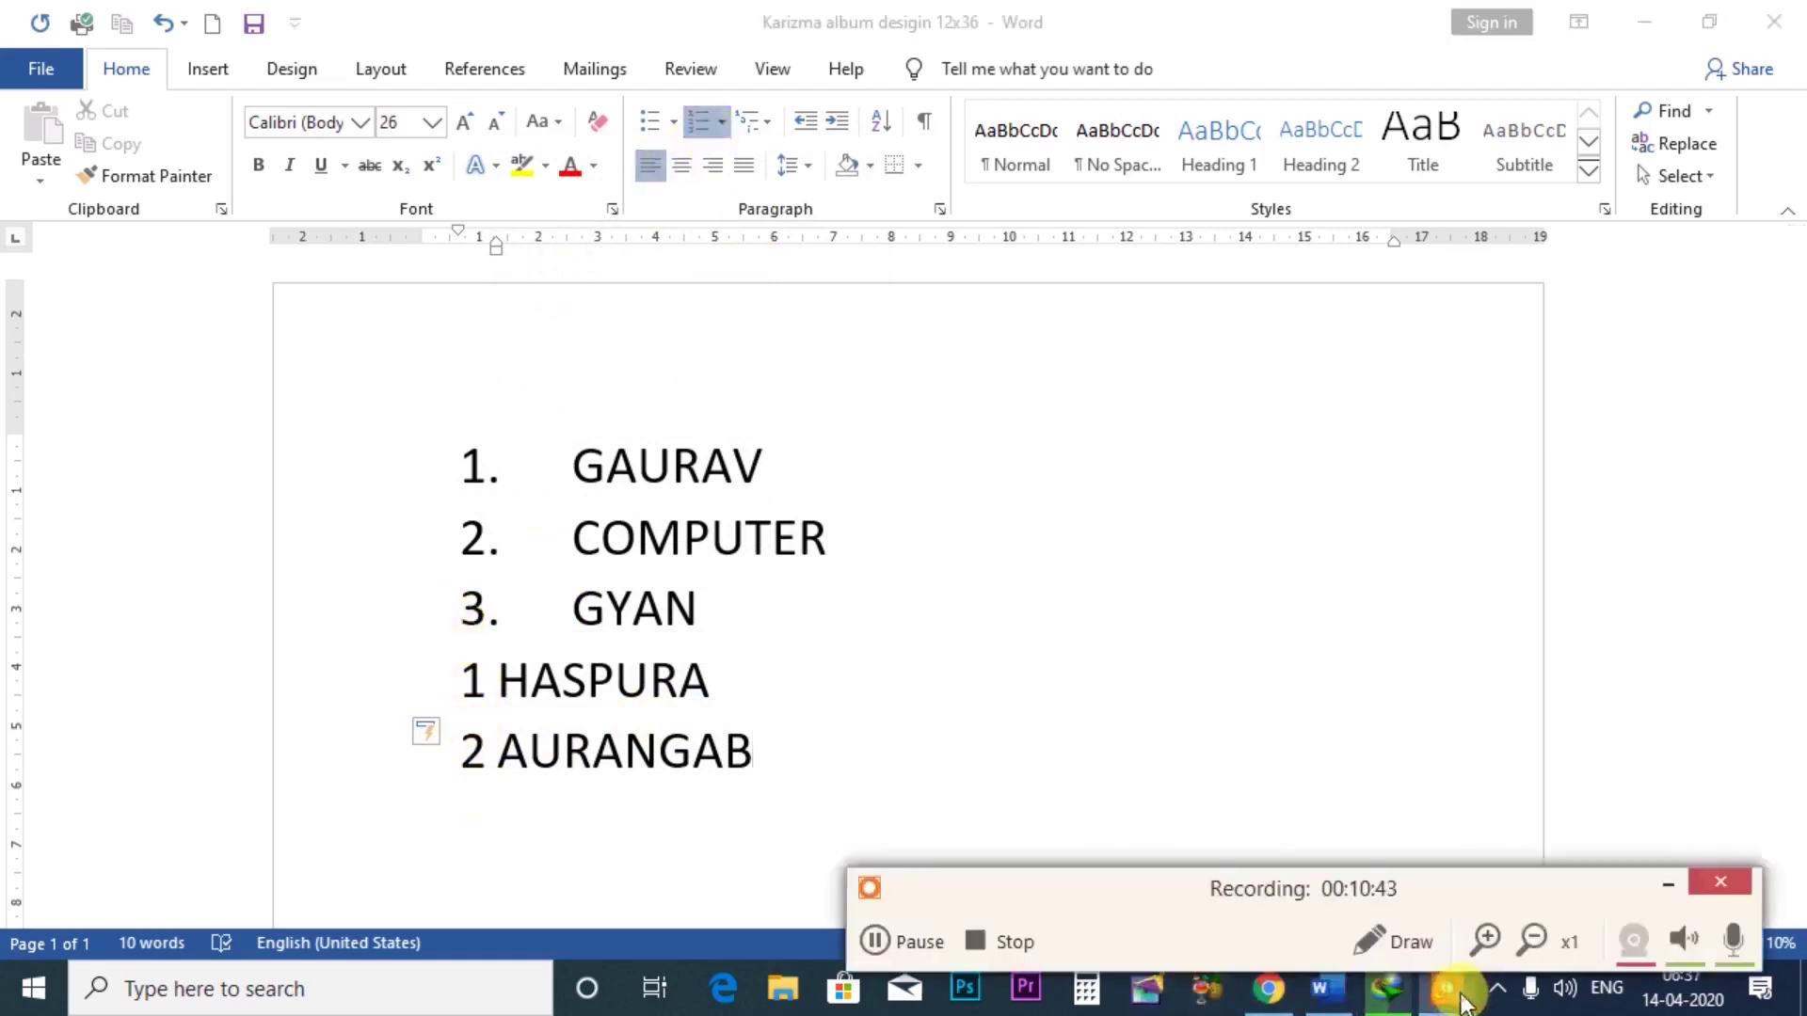
# - Restart AURANGAB's numbering at 10 with Set Numbering Value
pyautogui.click(1668, 885)
pyautogui.click(721, 123)
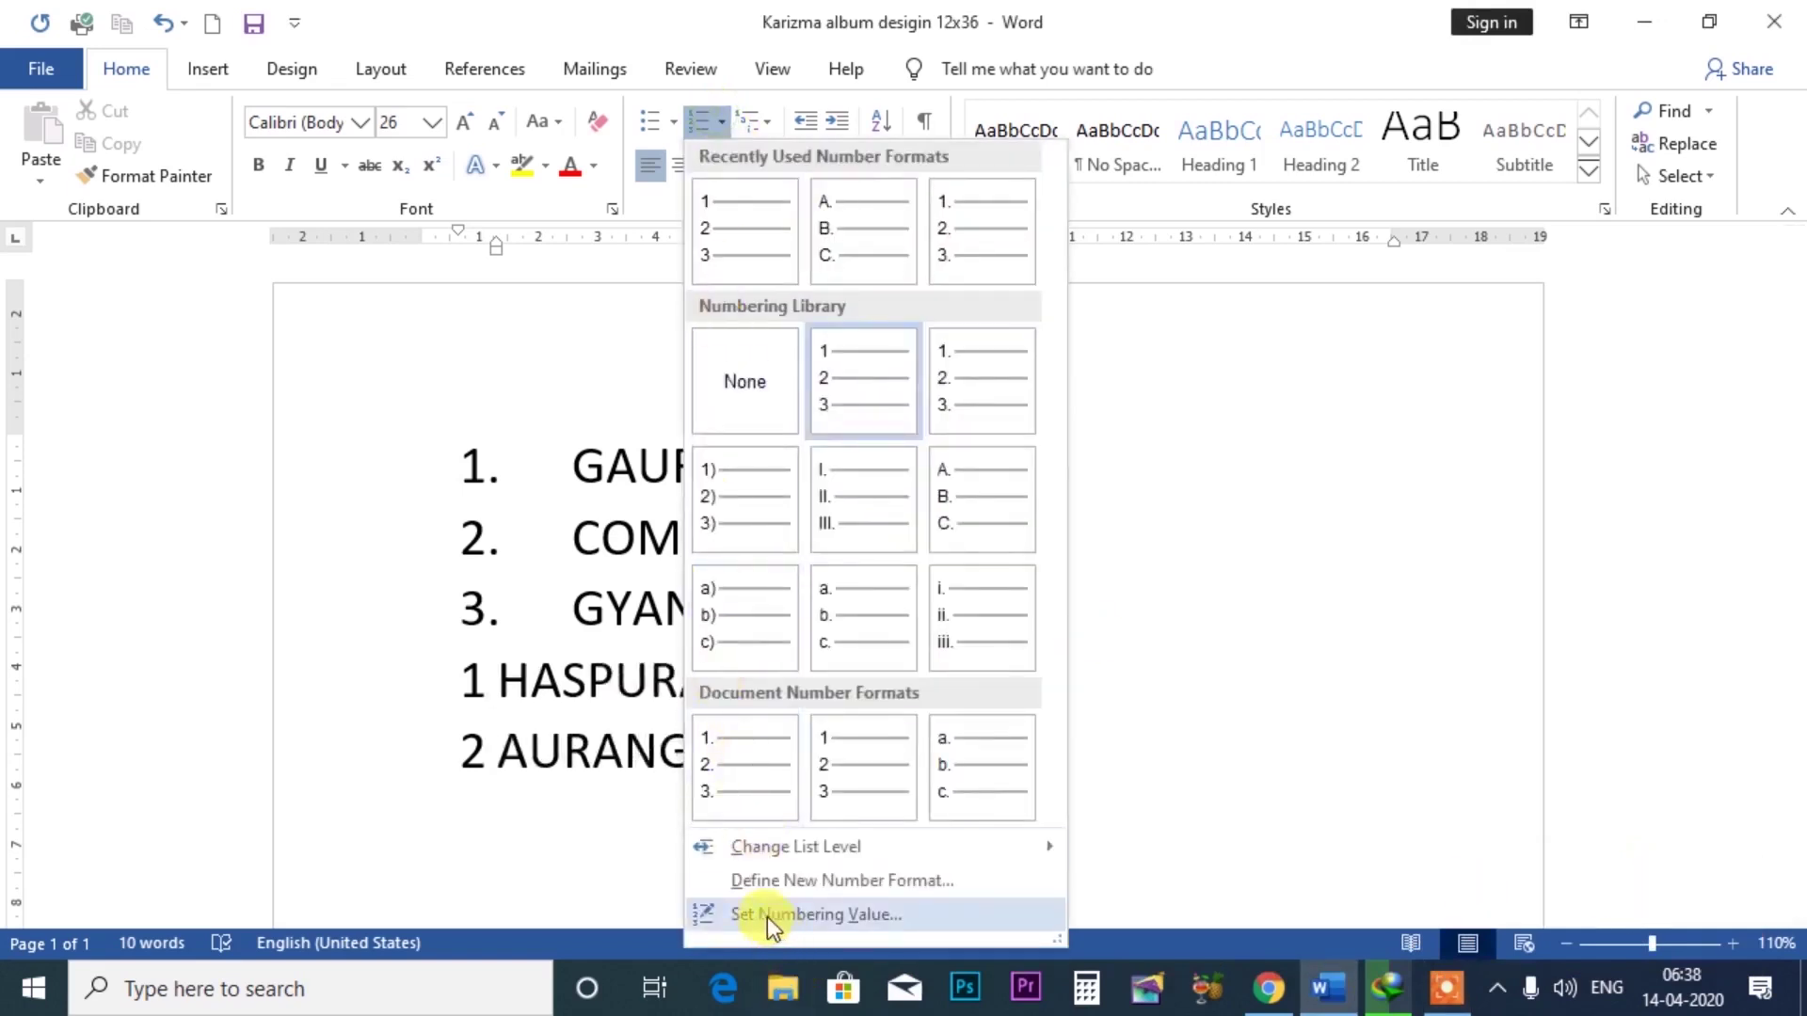
pyautogui.click(803, 916)
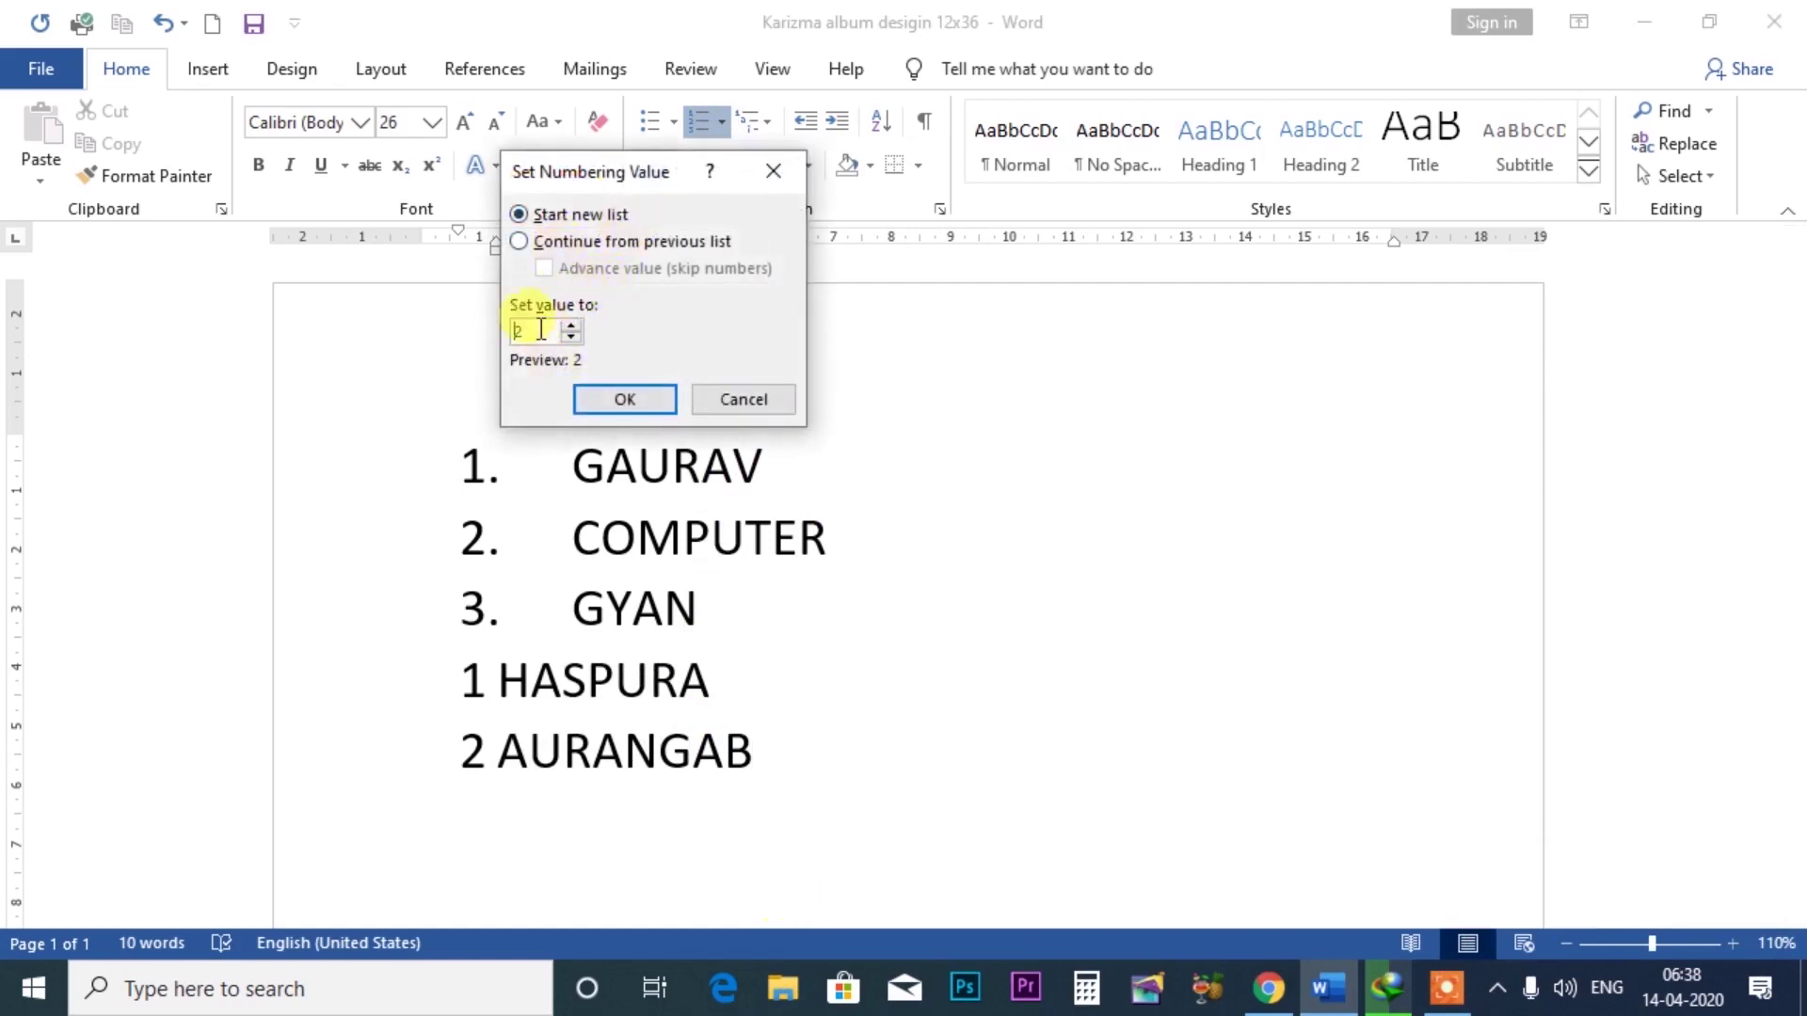
pyautogui.moveTo(541, 330); pyautogui.dragTo(518, 331)
pyautogui.press('BackSpace')
pyautogui.click(634, 398)
# - Add a new list item reading HASPURA below AURANGAB
pyautogui.press('Return')
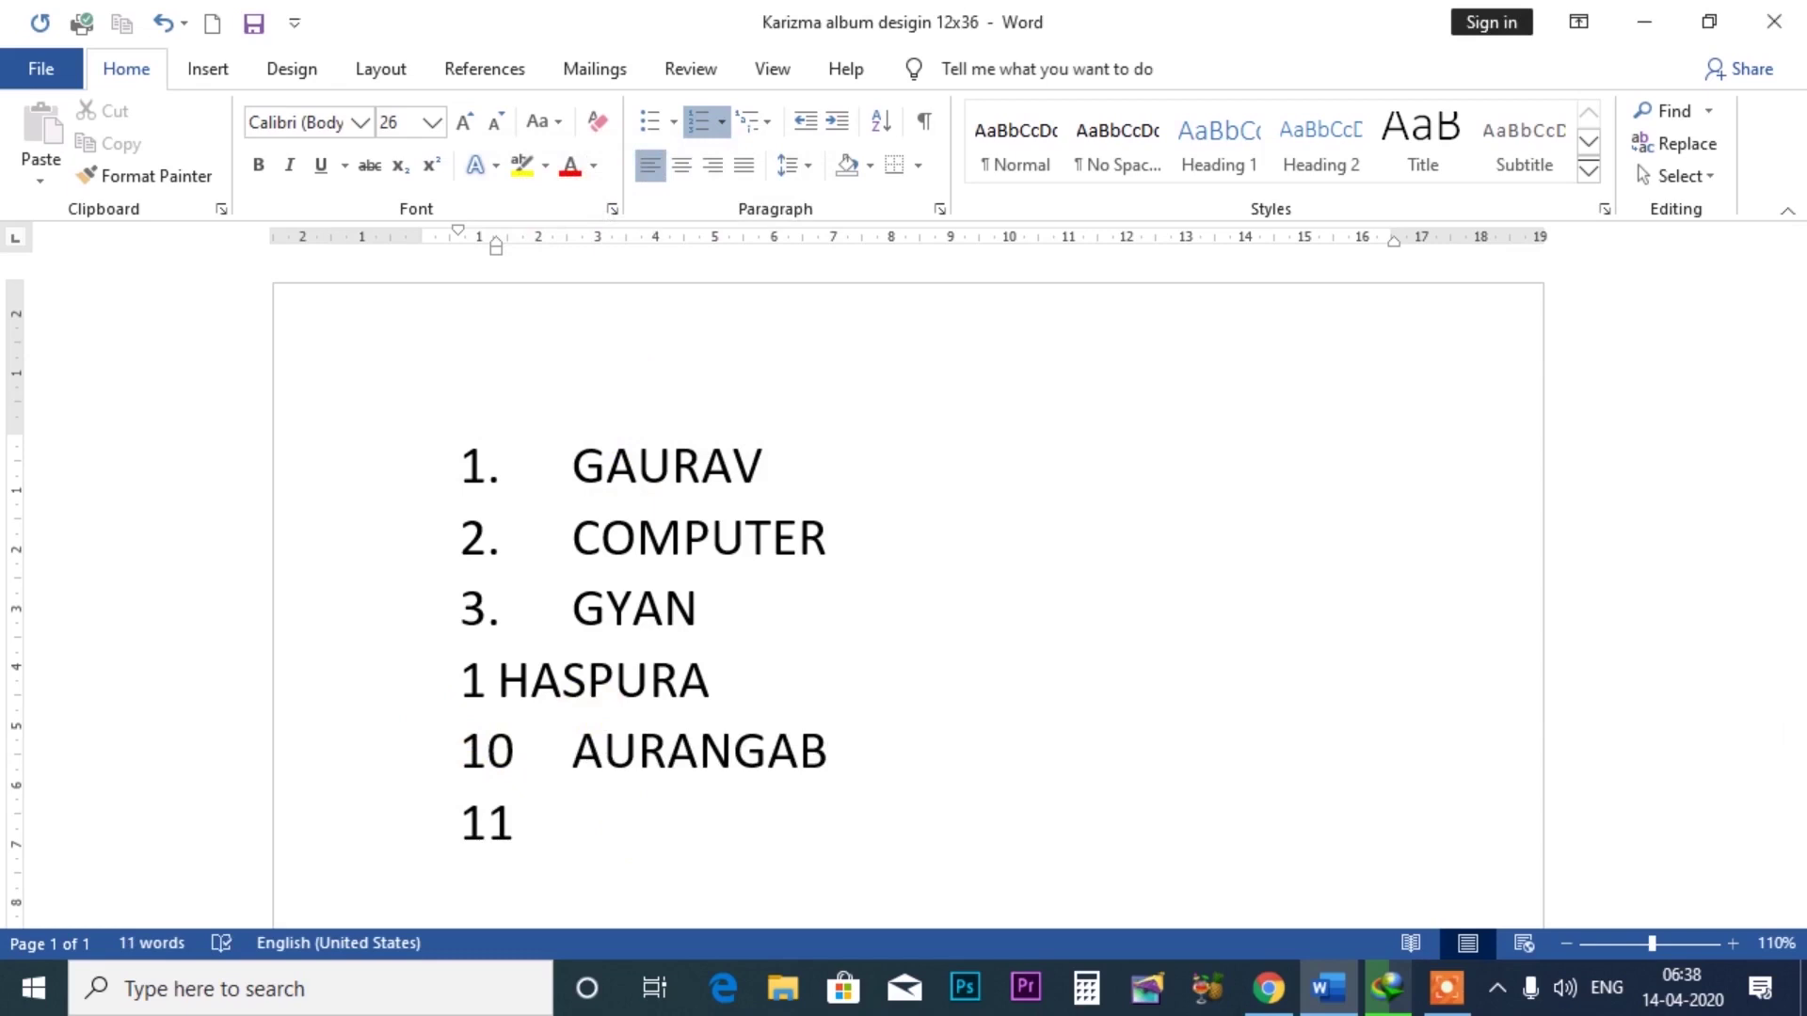
pyautogui.write('HASPURA')
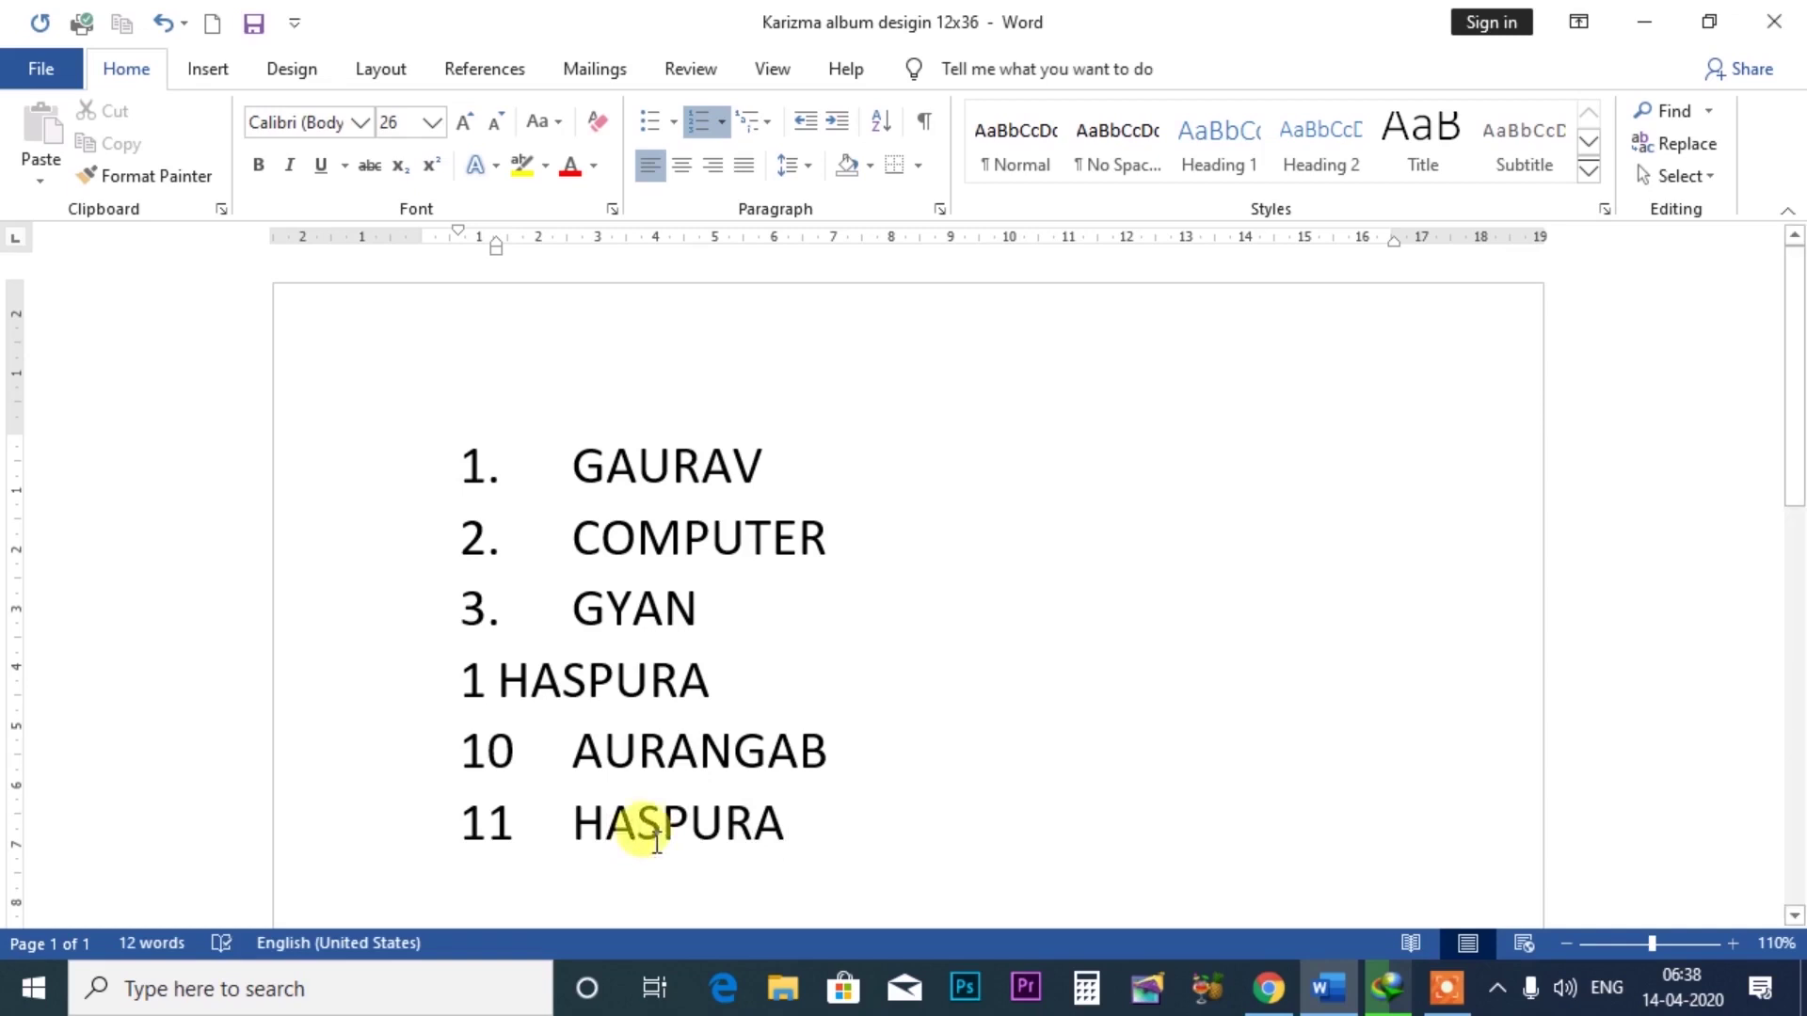
pyautogui.press('Return')
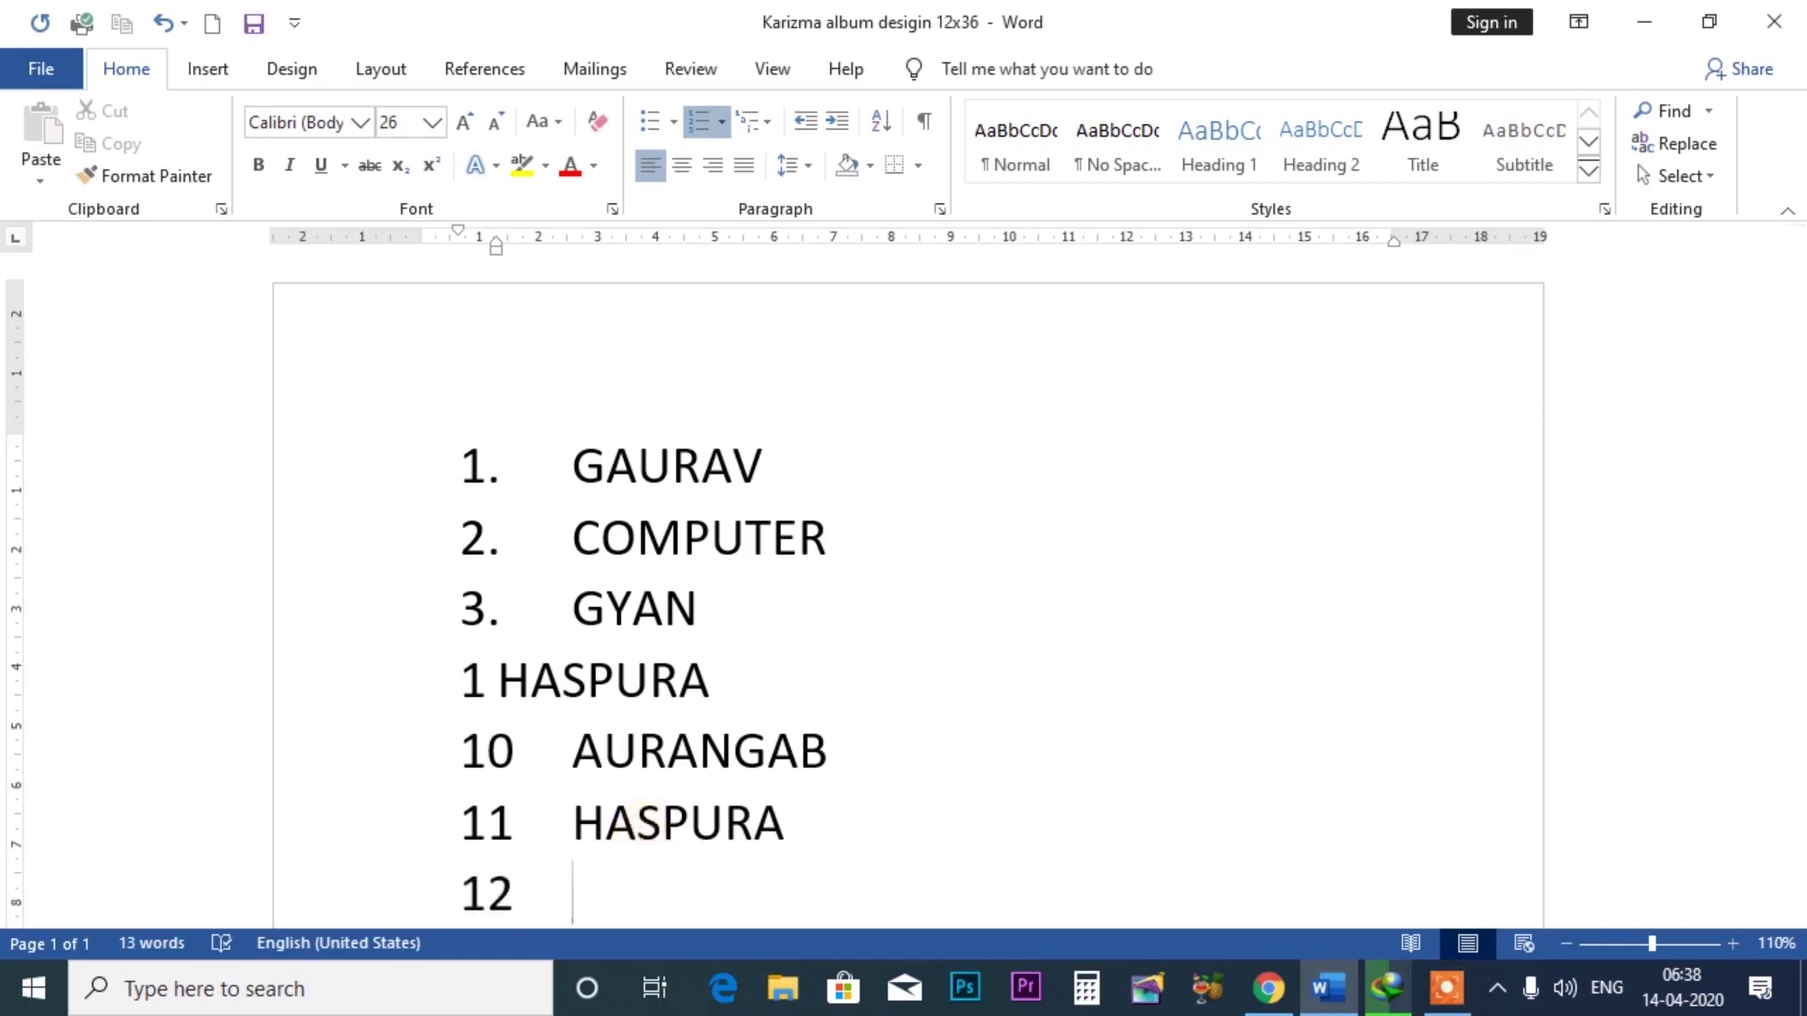
pyautogui.press('BackSpace')
pyautogui.press('BackSpace')
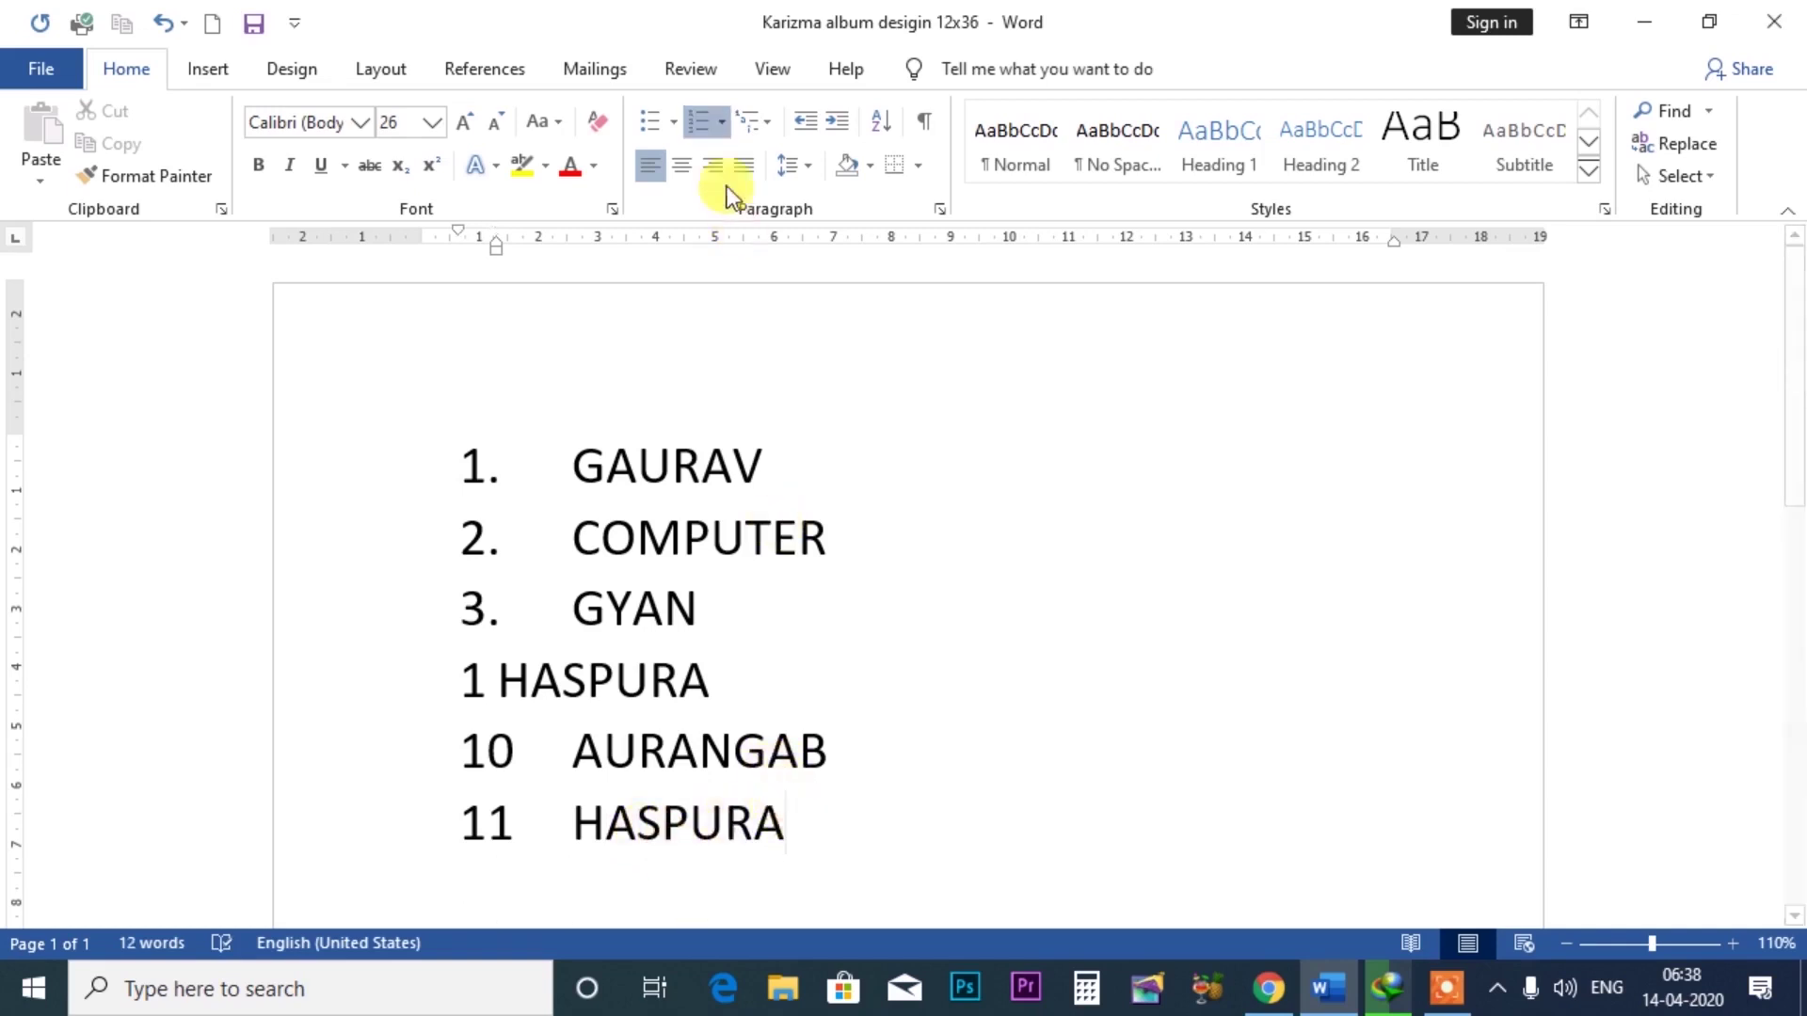
# - Renumber the HASPURA item to 100 and start an empty item 101 below it
pyautogui.click(721, 121)
pyautogui.click(764, 922)
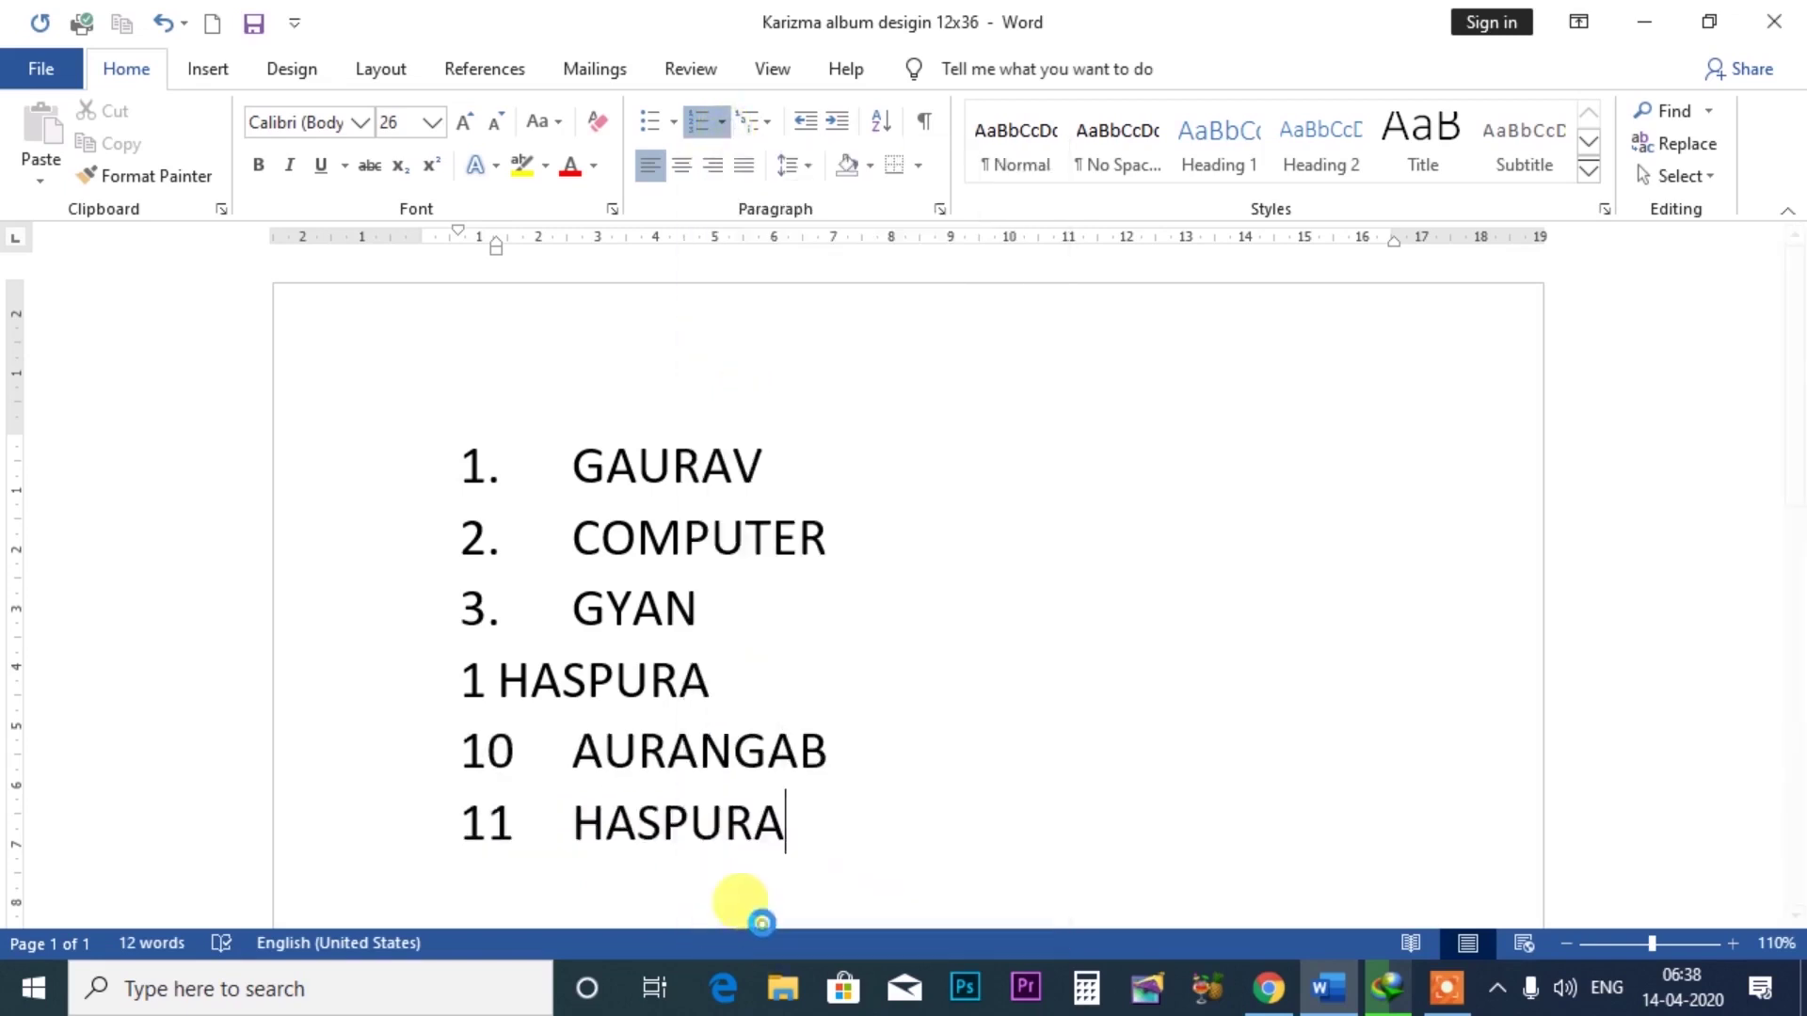
pyautogui.click(556, 333)
pyautogui.press('BackSpace')
pyautogui.press('BackSpace')
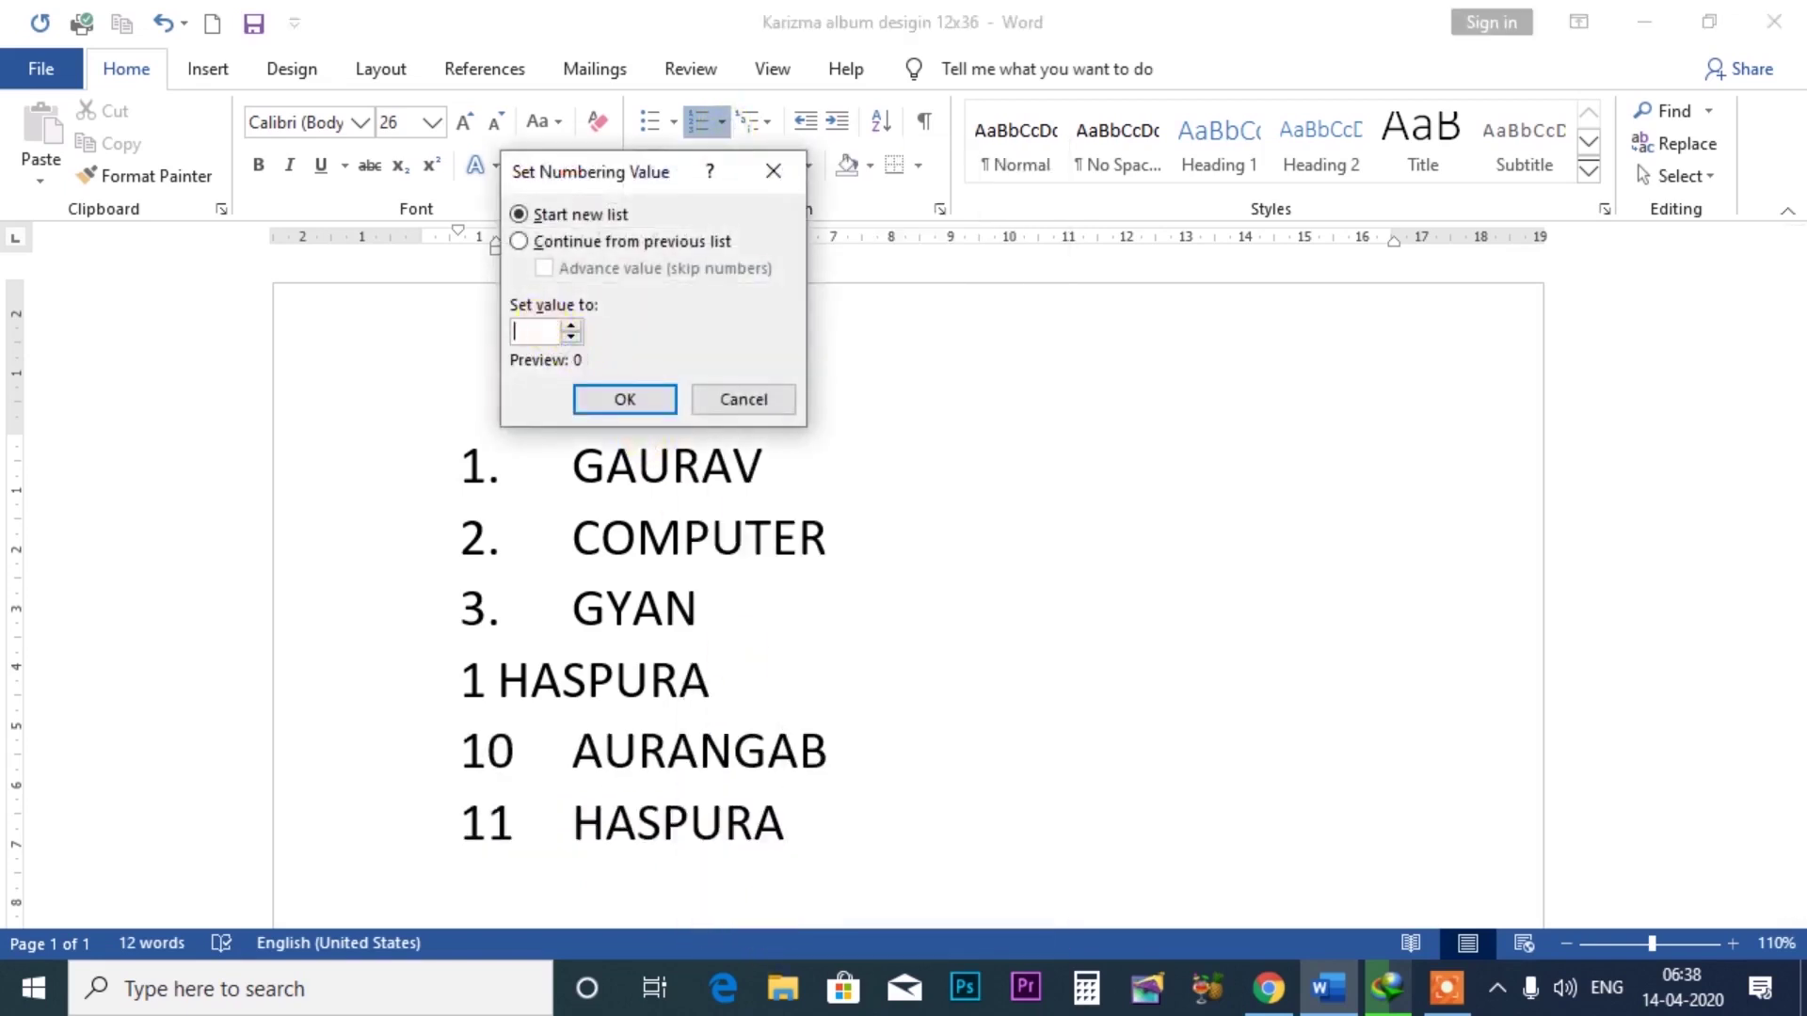
pyautogui.write('1000')
pyautogui.press('BackSpace')
pyautogui.click(605, 397)
pyautogui.press('Return')
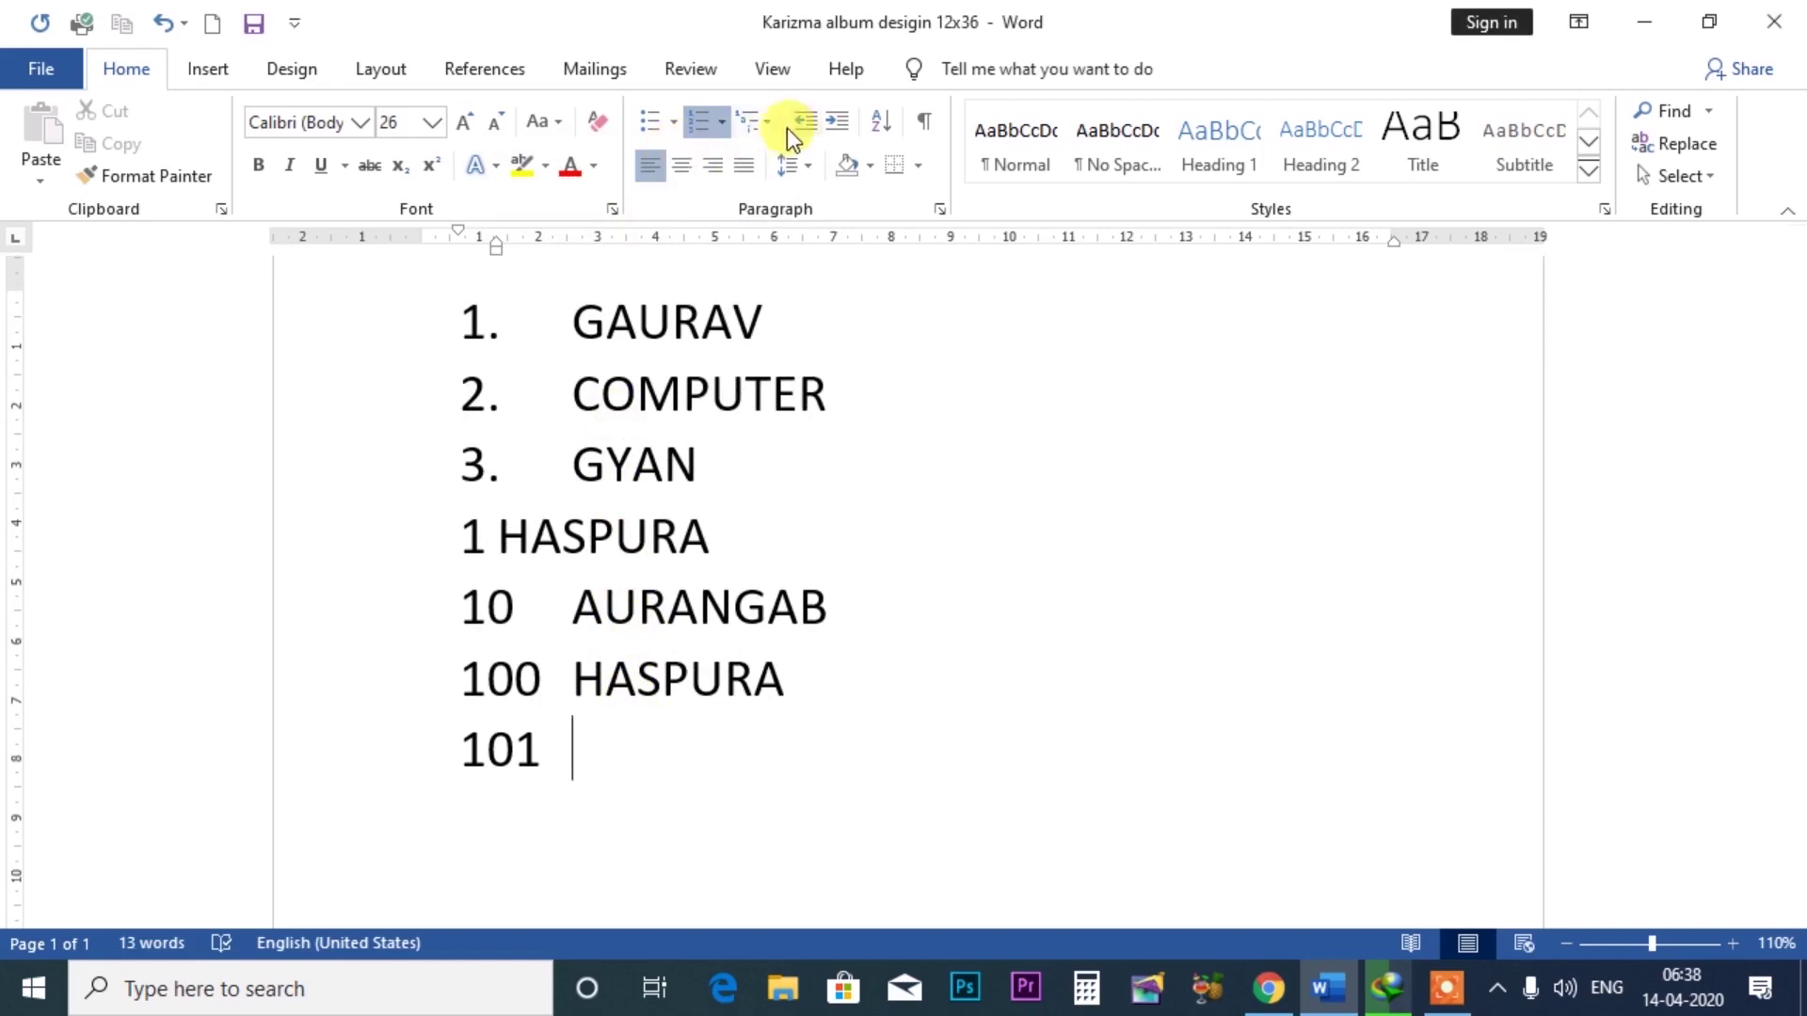
# - Select the whole list from GAURAV to 101 and delete it
pyautogui.scroll(3, 658, 706)
pyautogui.scroll(-3, 706, 758)
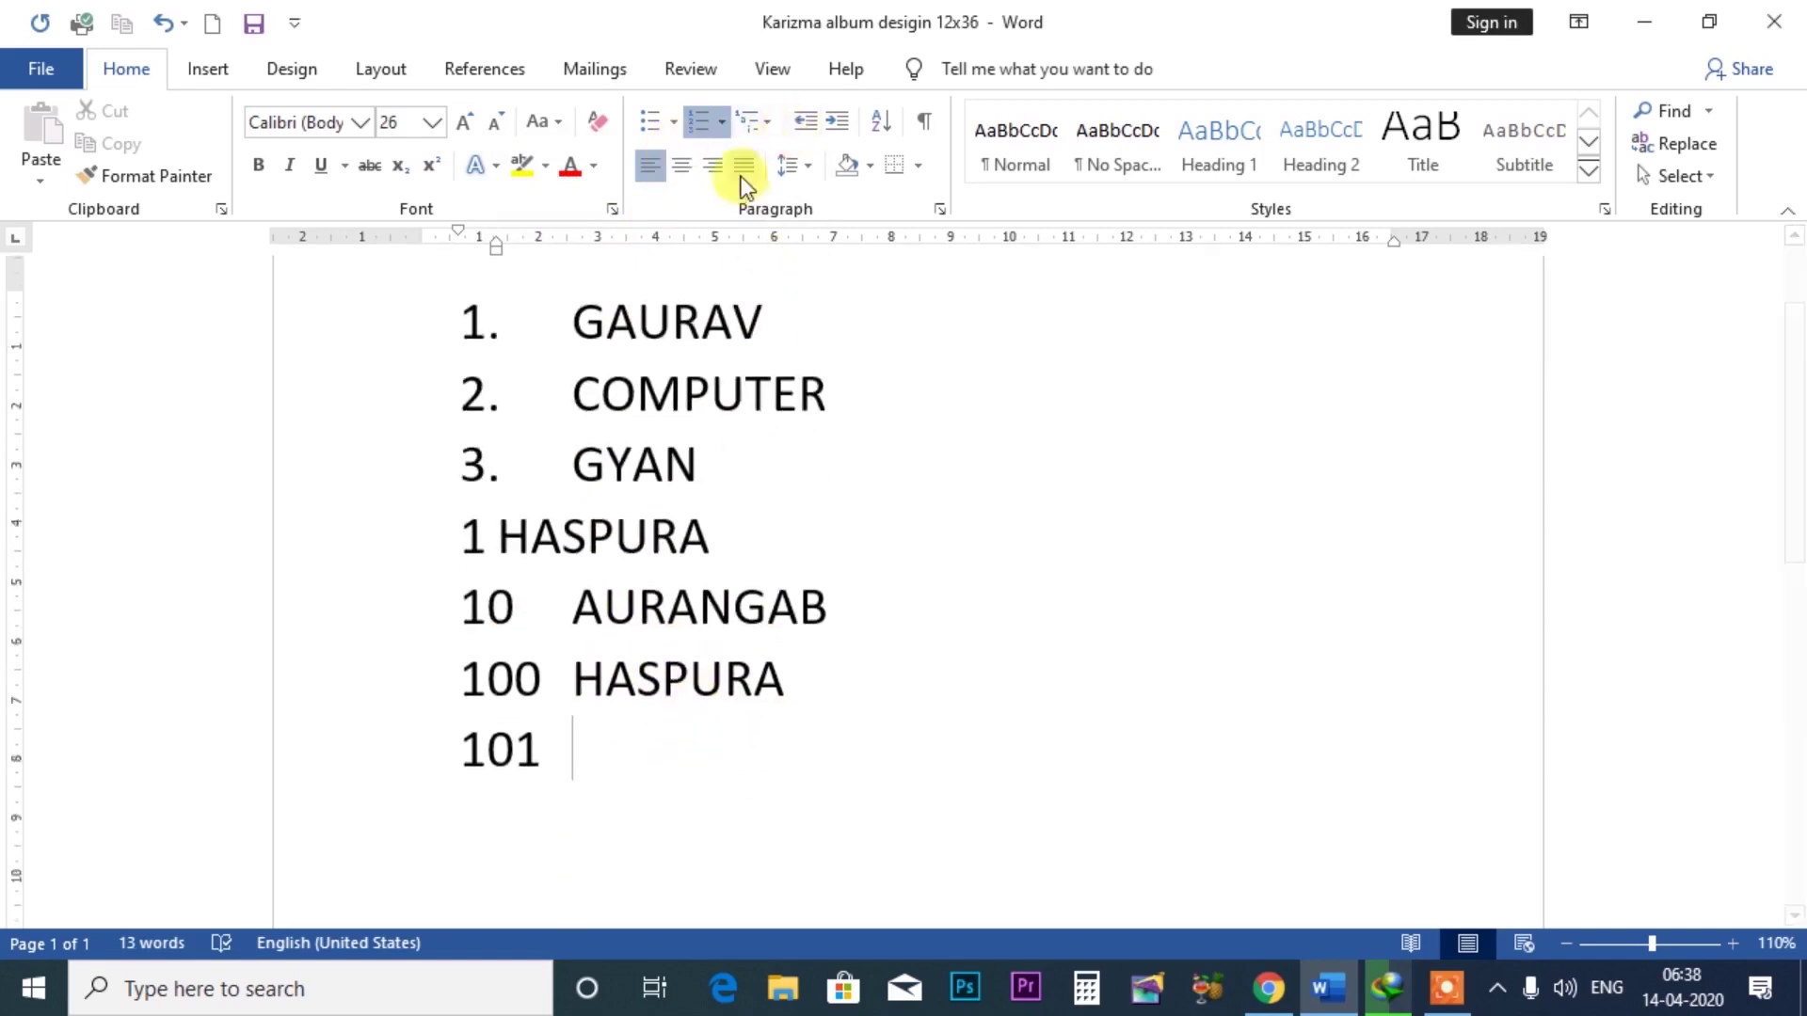
pyautogui.click(721, 121)
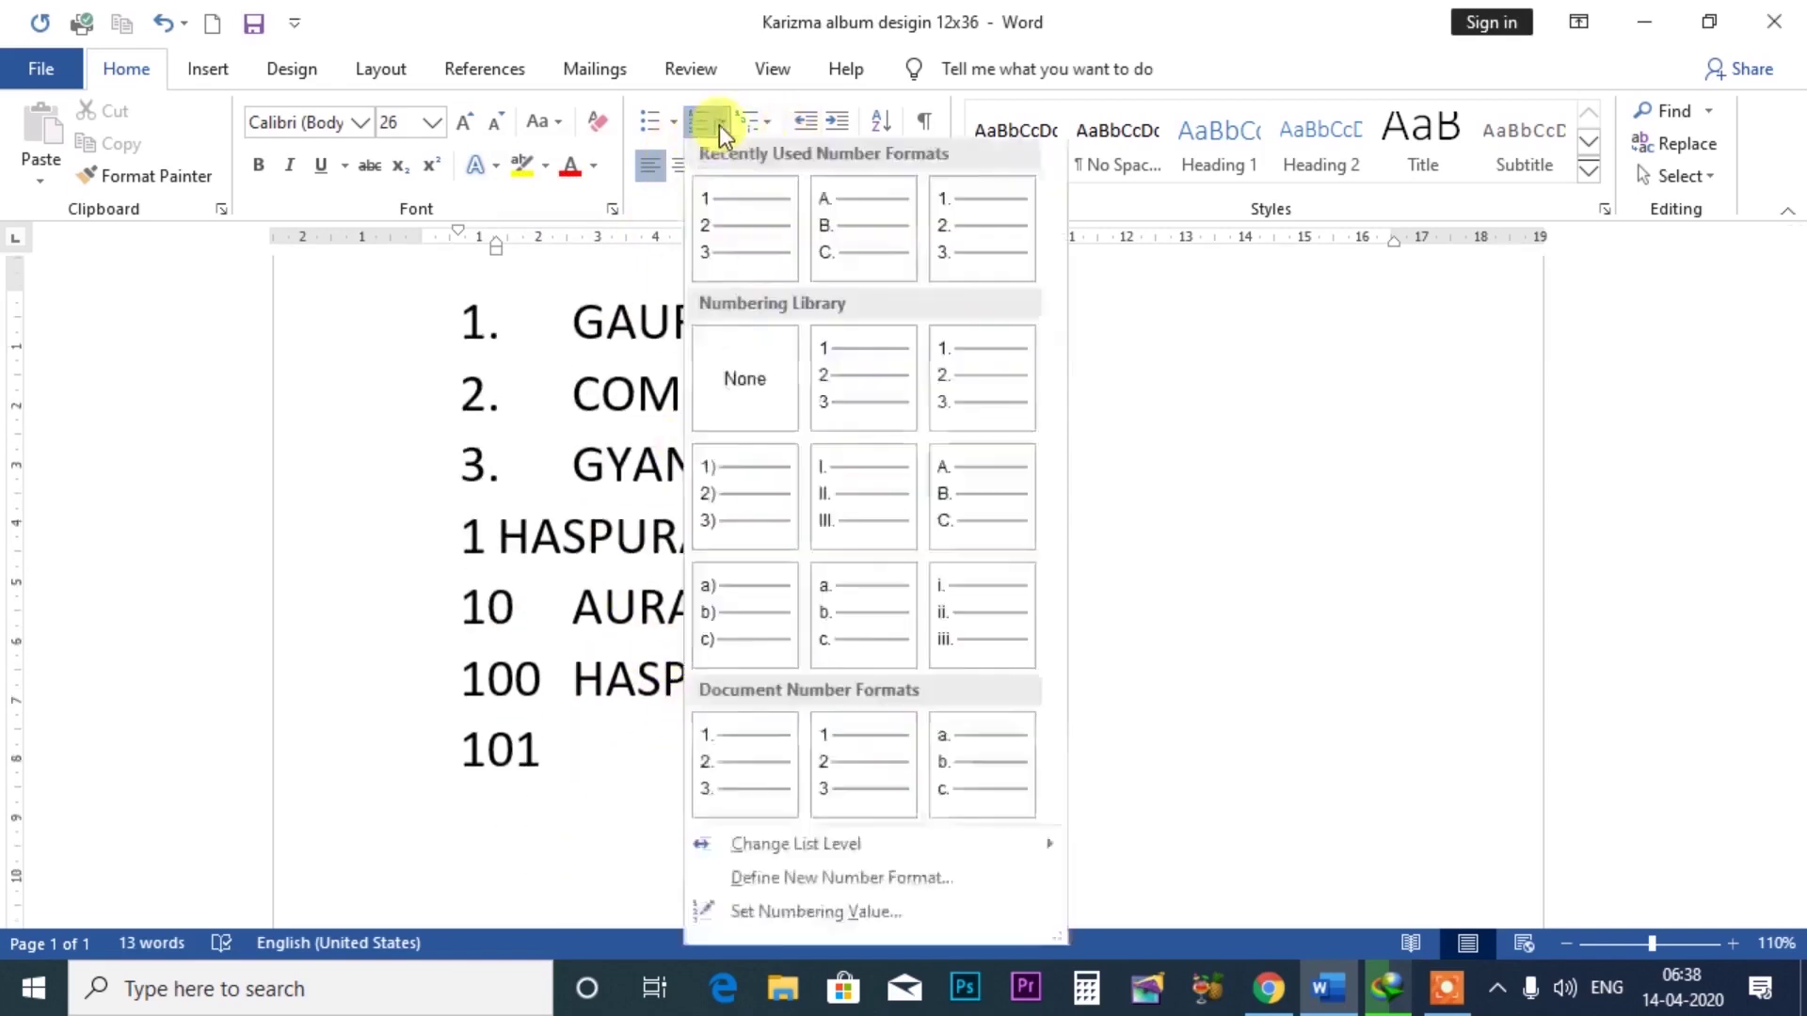
pyautogui.moveTo(1207, 823); pyautogui.dragTo(337, 310)
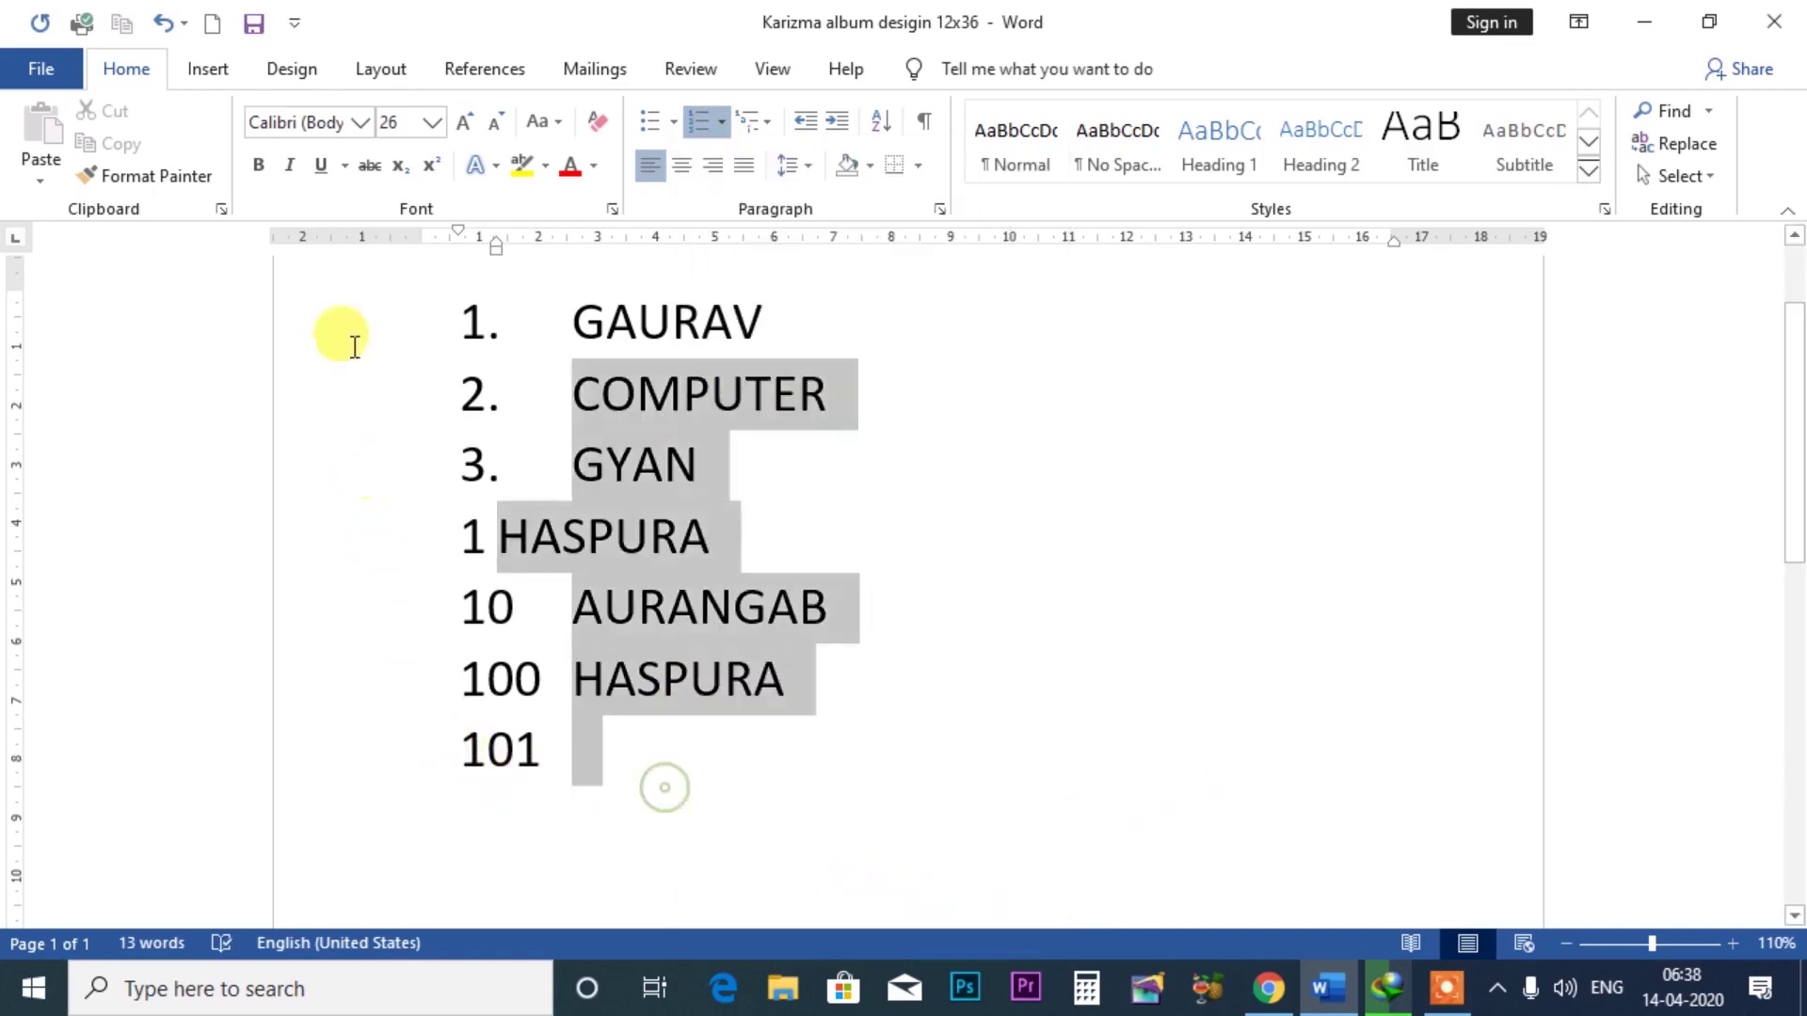
pyautogui.press('Delete')
pyautogui.scroll(2, 443, 444)
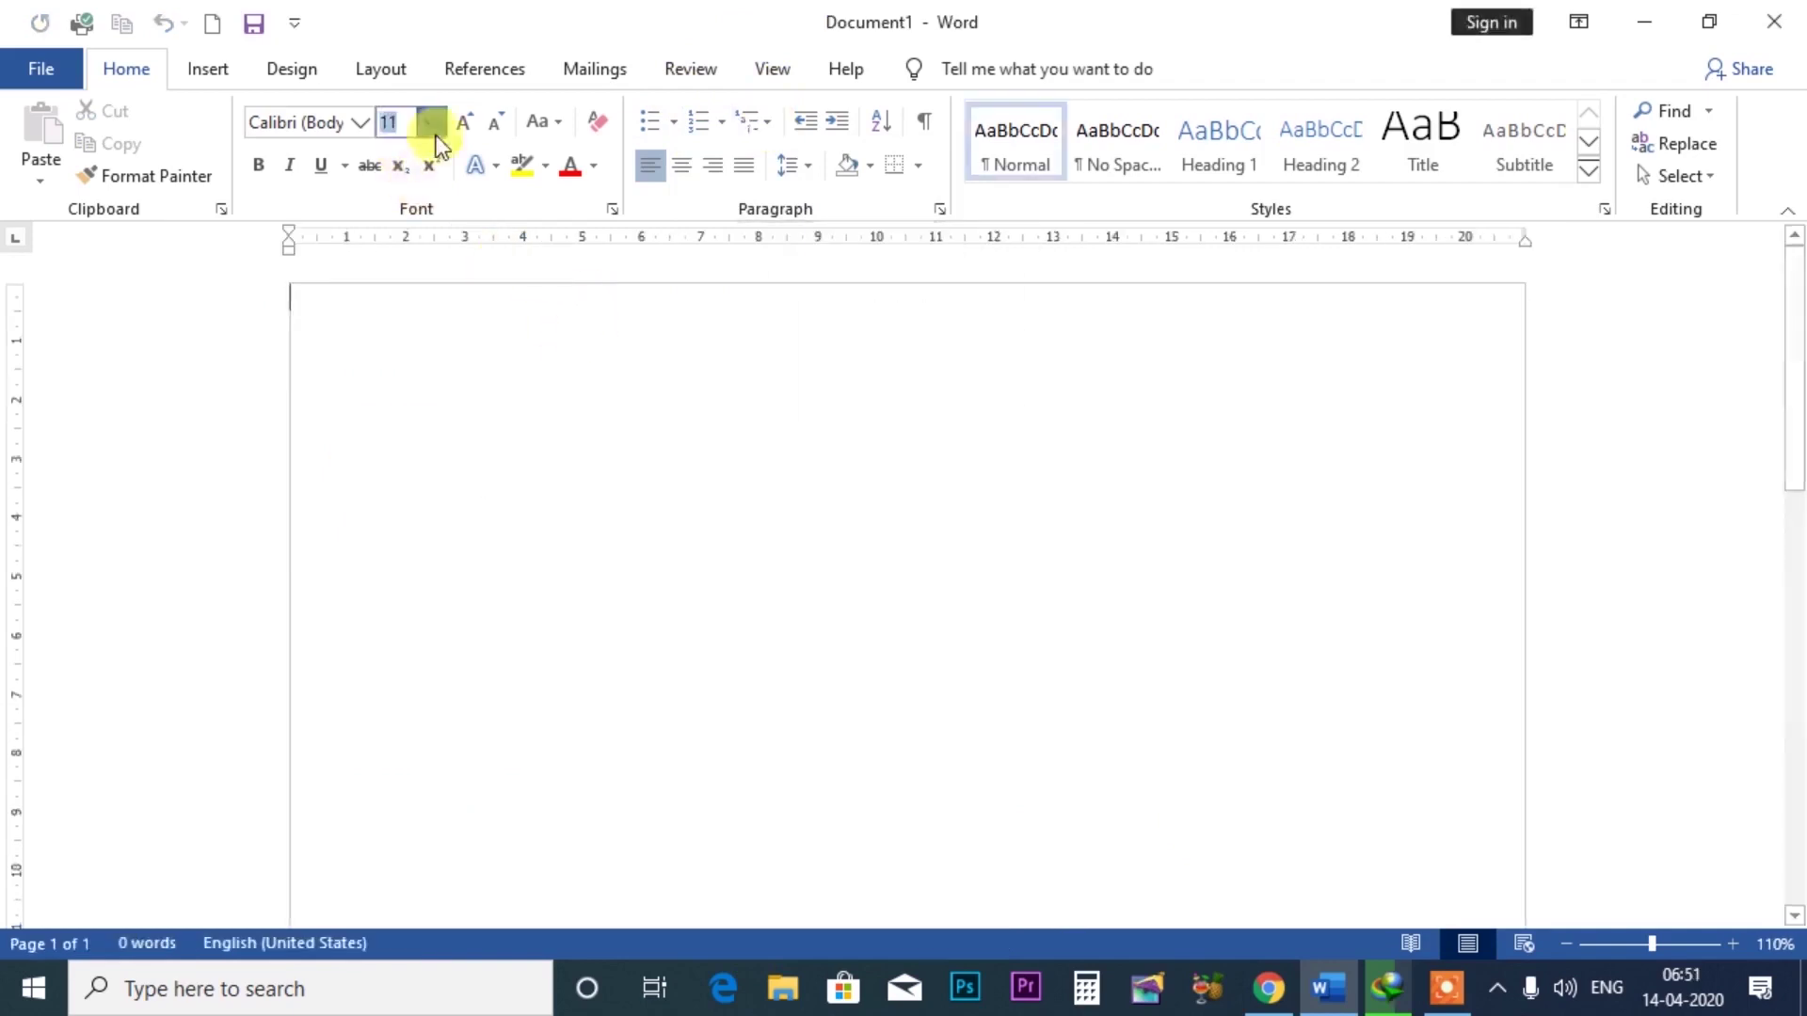
# - Set font size 22, start a 1 2 3 numbered list, and type COMPUTER
pyautogui.click(432, 122)
pyautogui.click(405, 396)
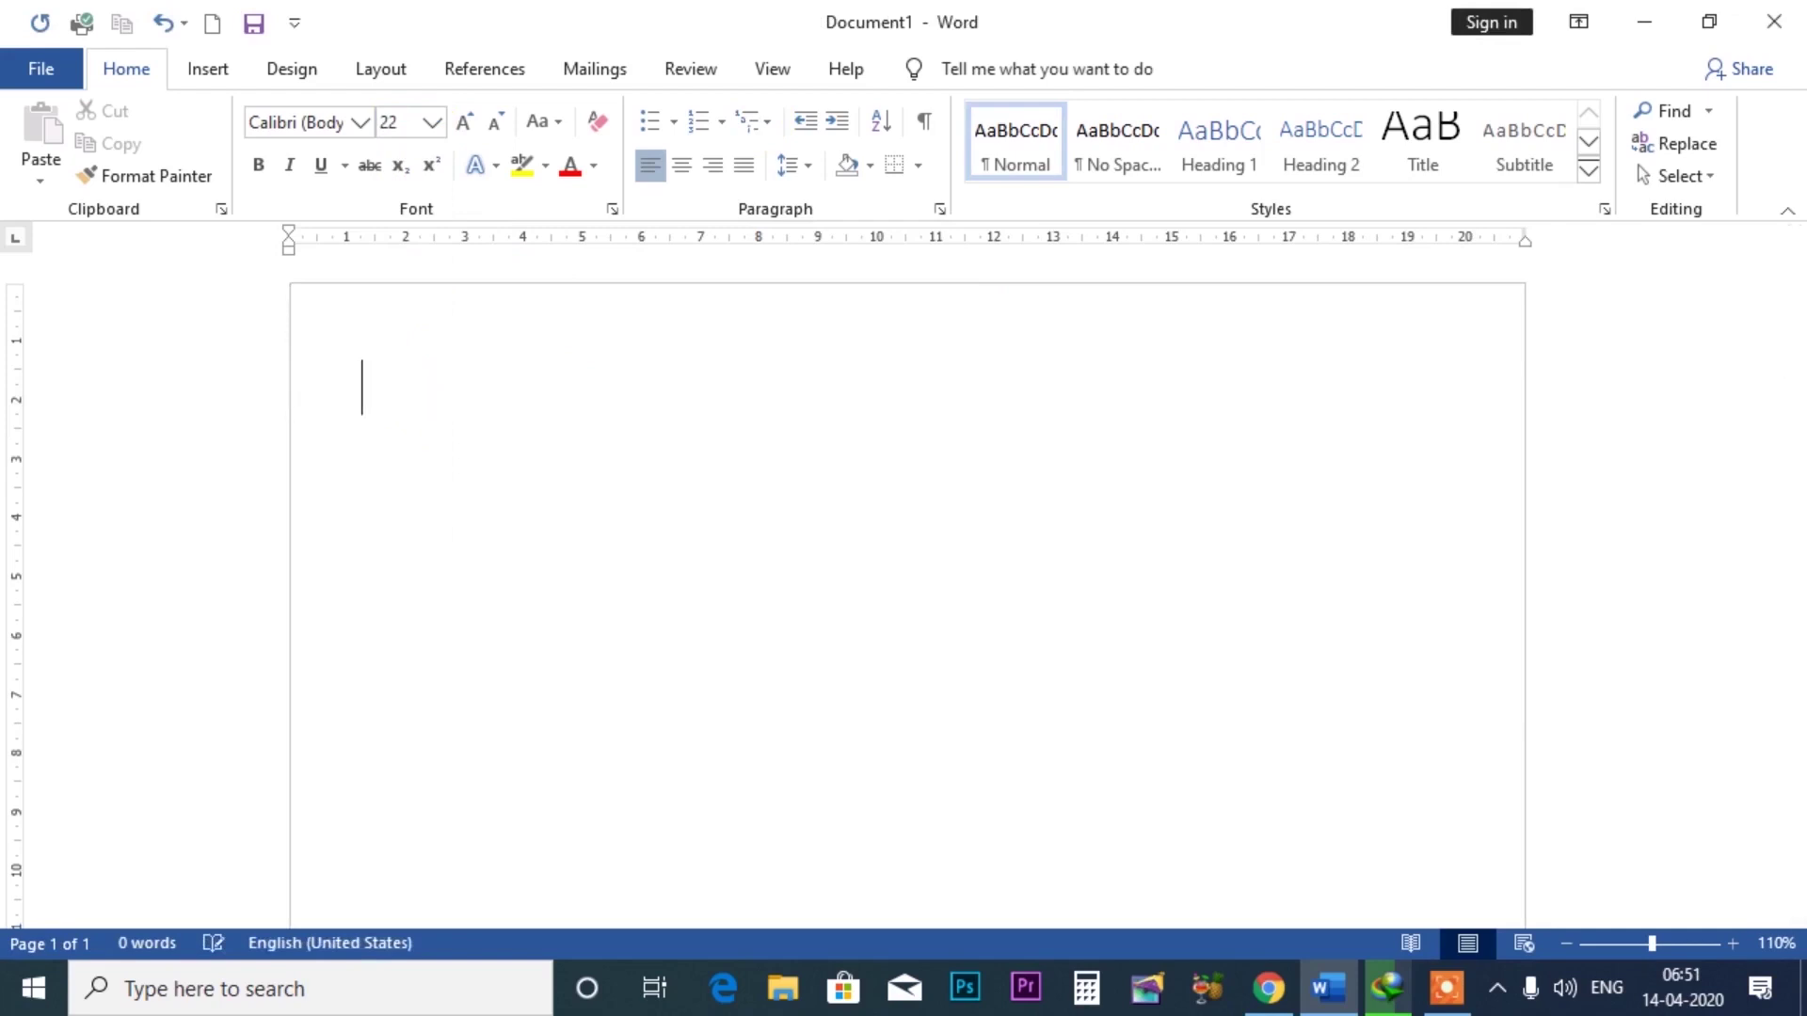
pyautogui.click(726, 127)
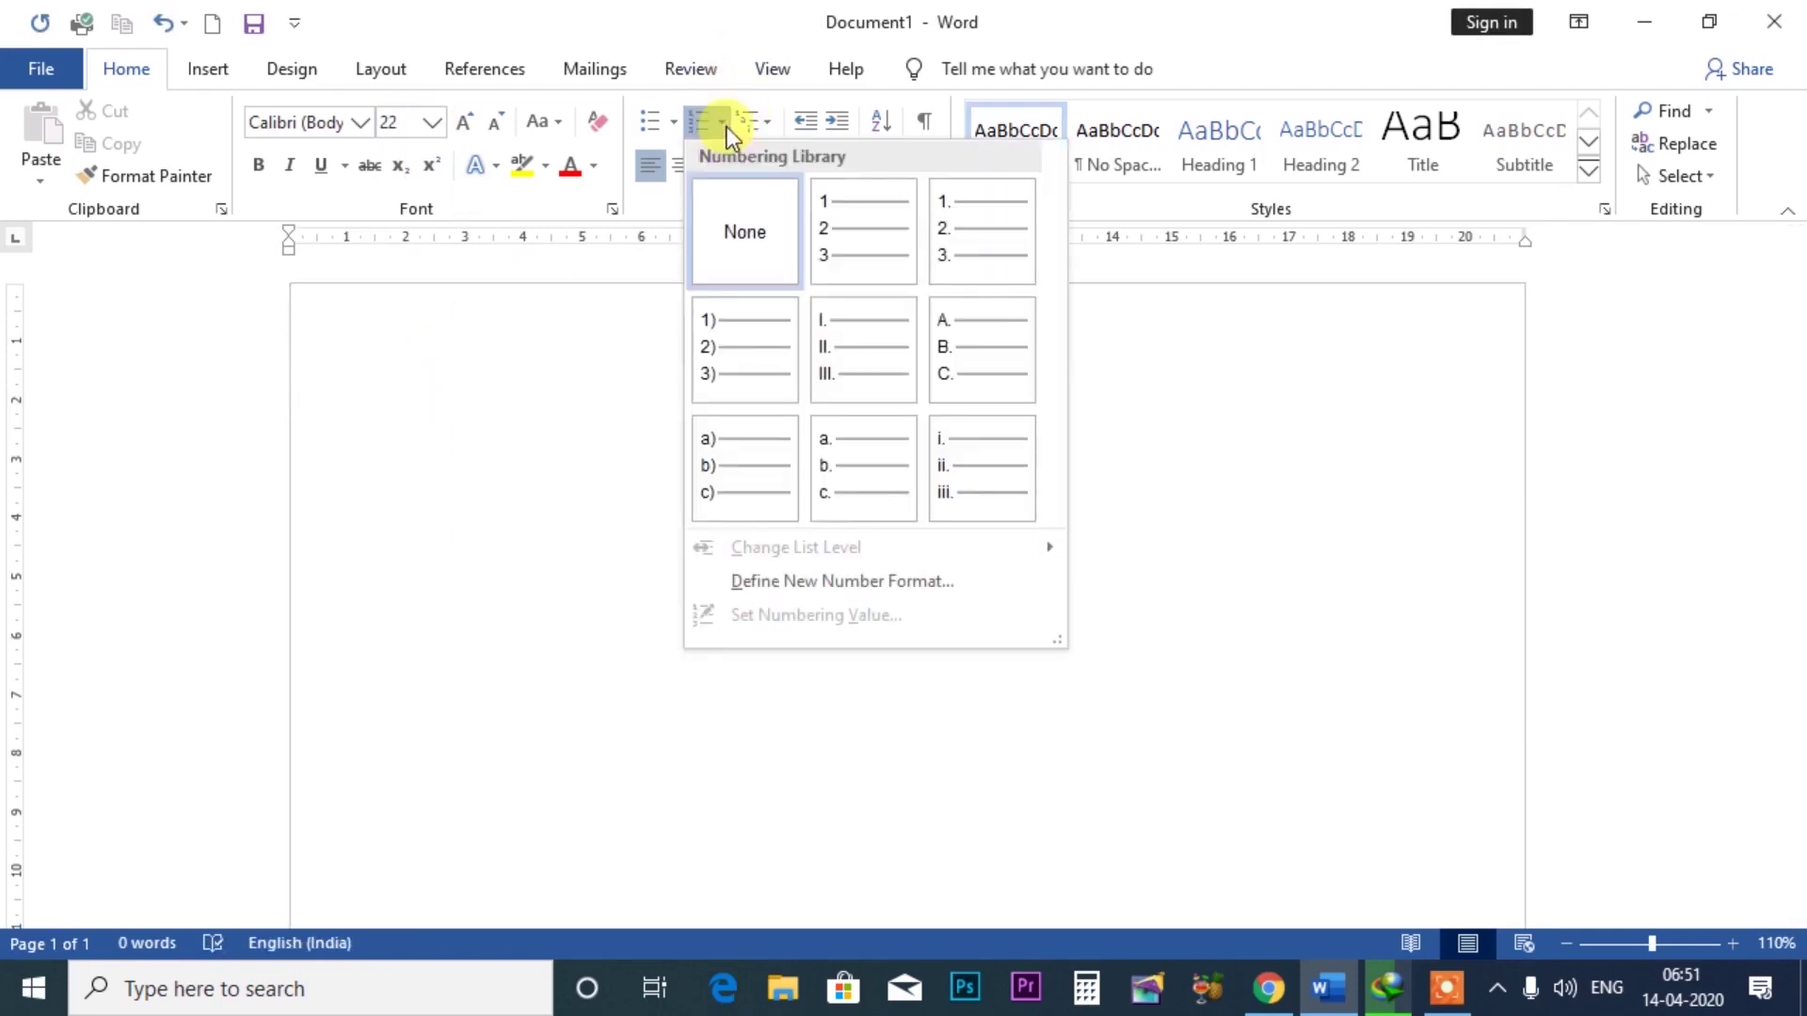
pyautogui.click(851, 231)
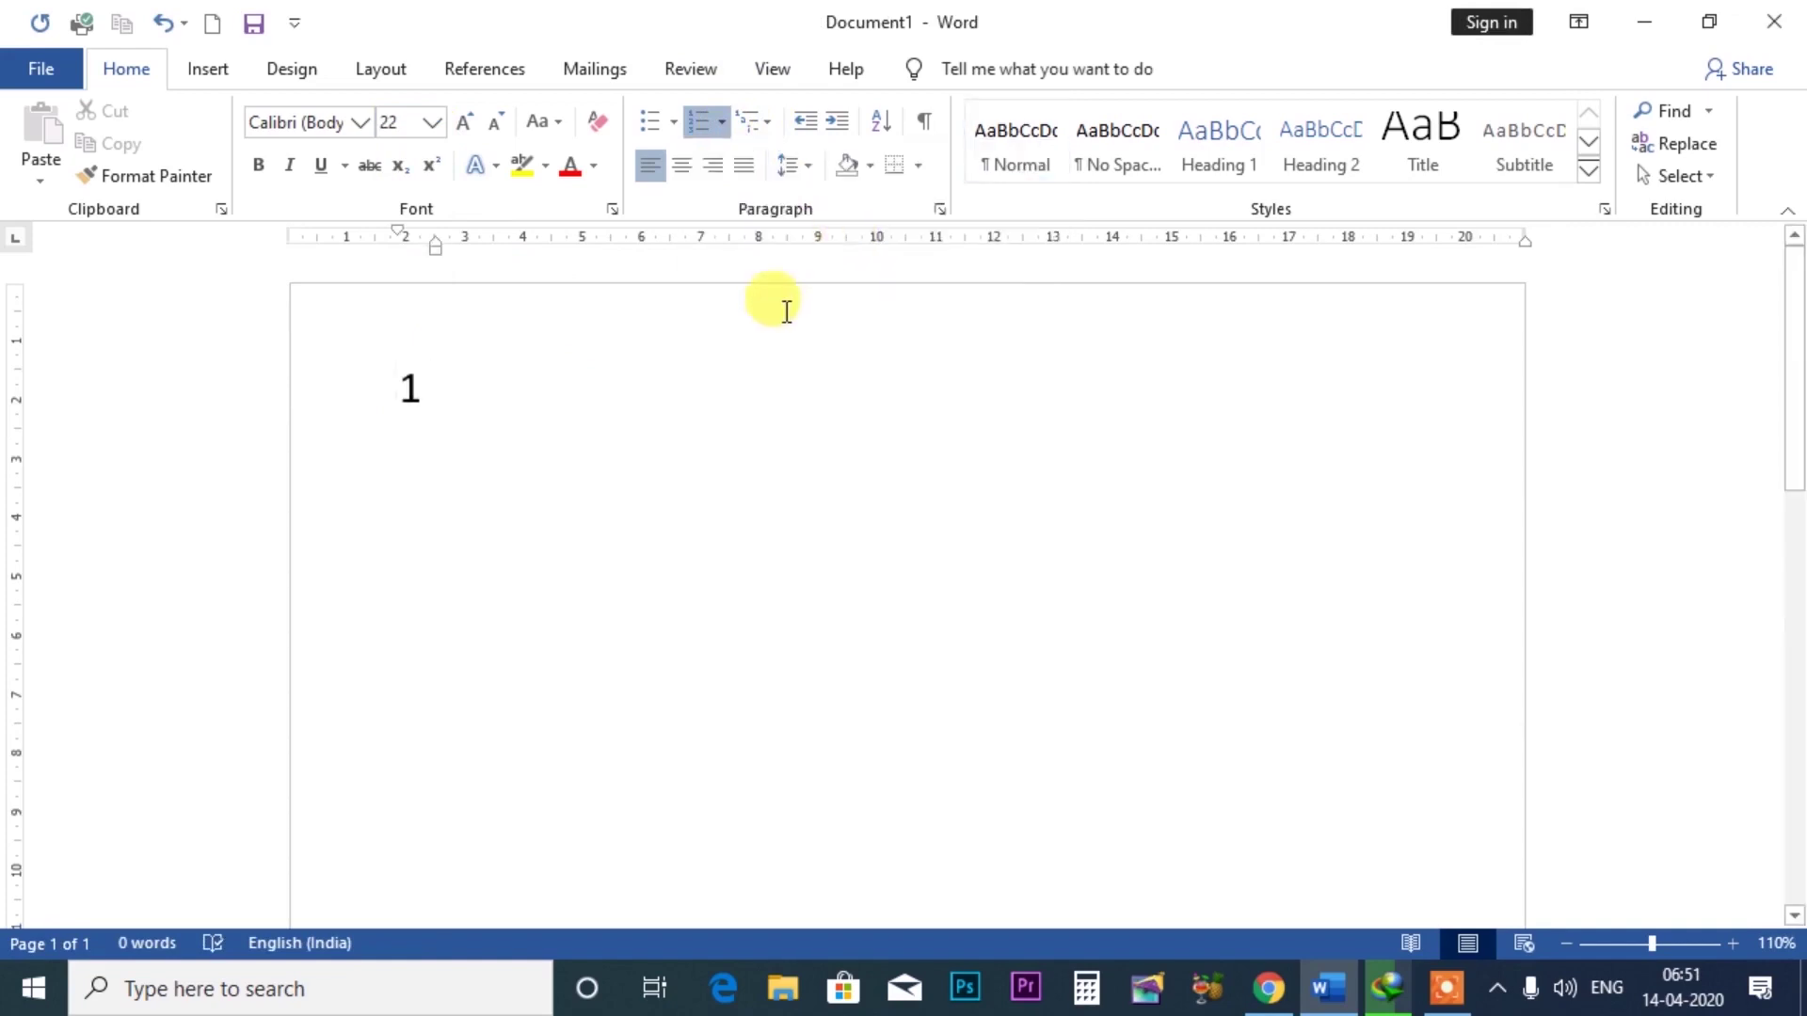
pyautogui.write('COMPUTER')
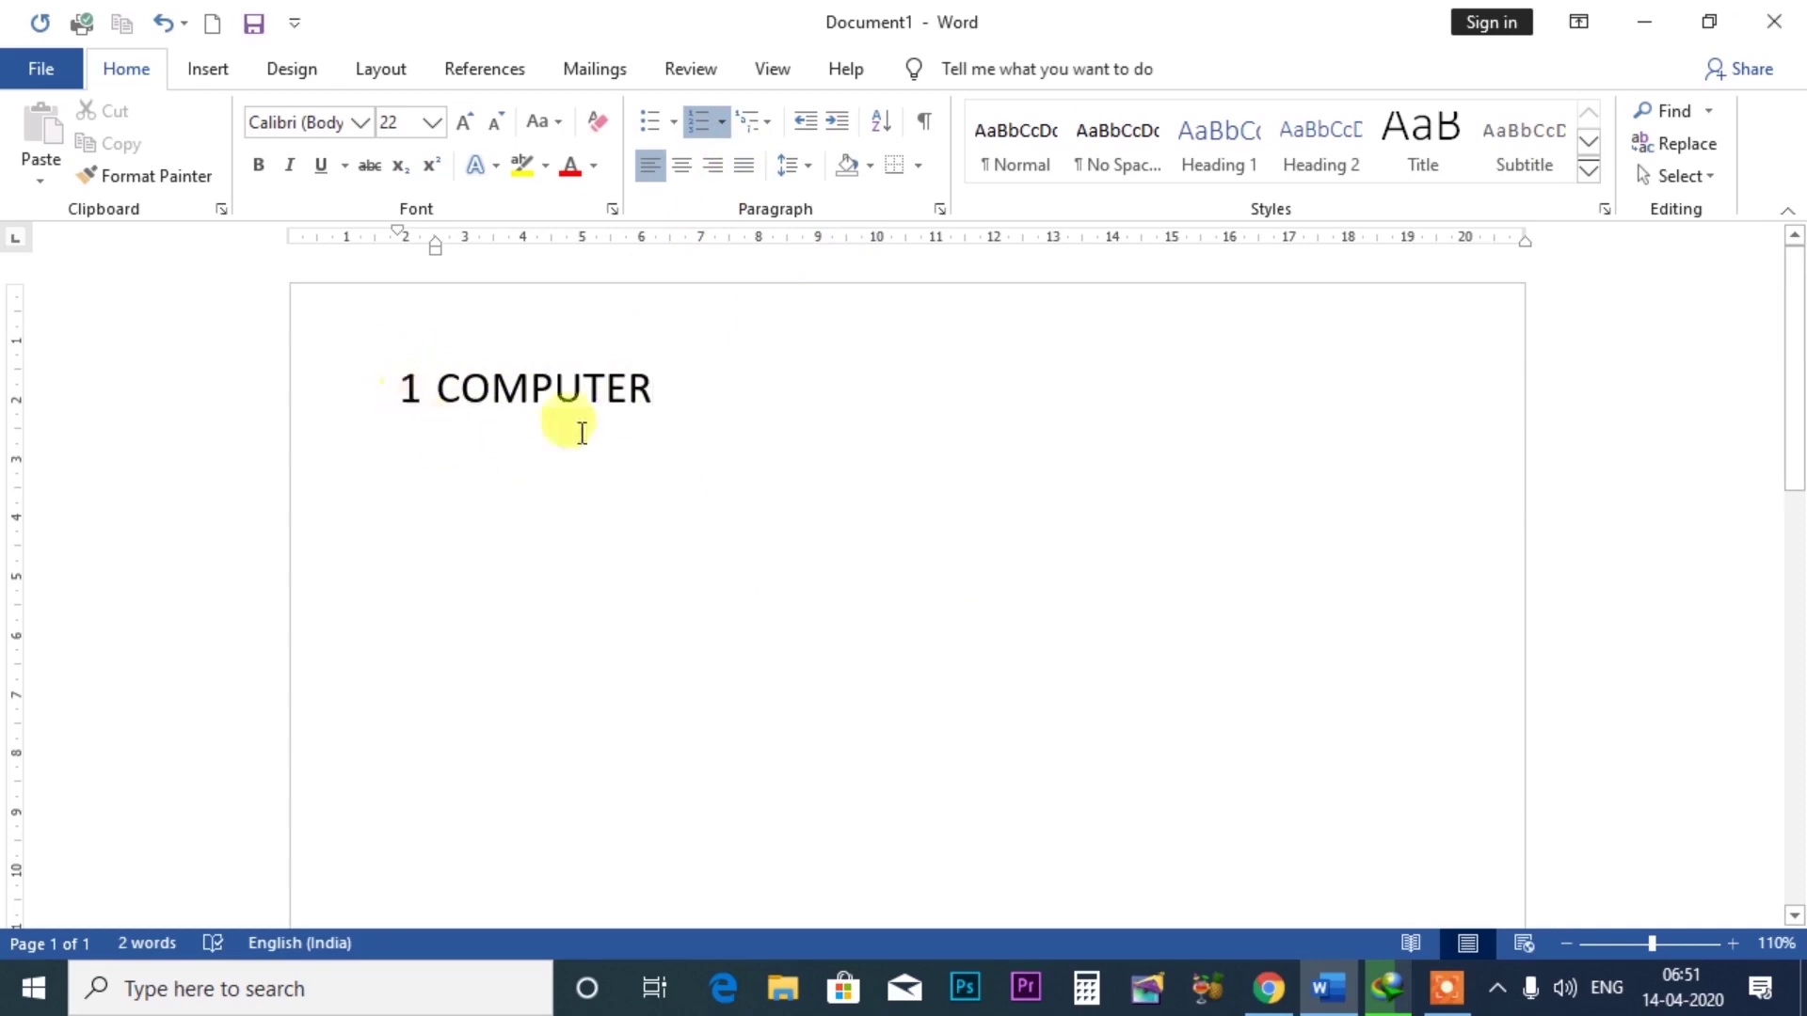
# - Apply the 1. / 1.1. / 1.1.1. multilevel style to COMPUTER and add an indented 1.1. sub-item
pyautogui.click(766, 123)
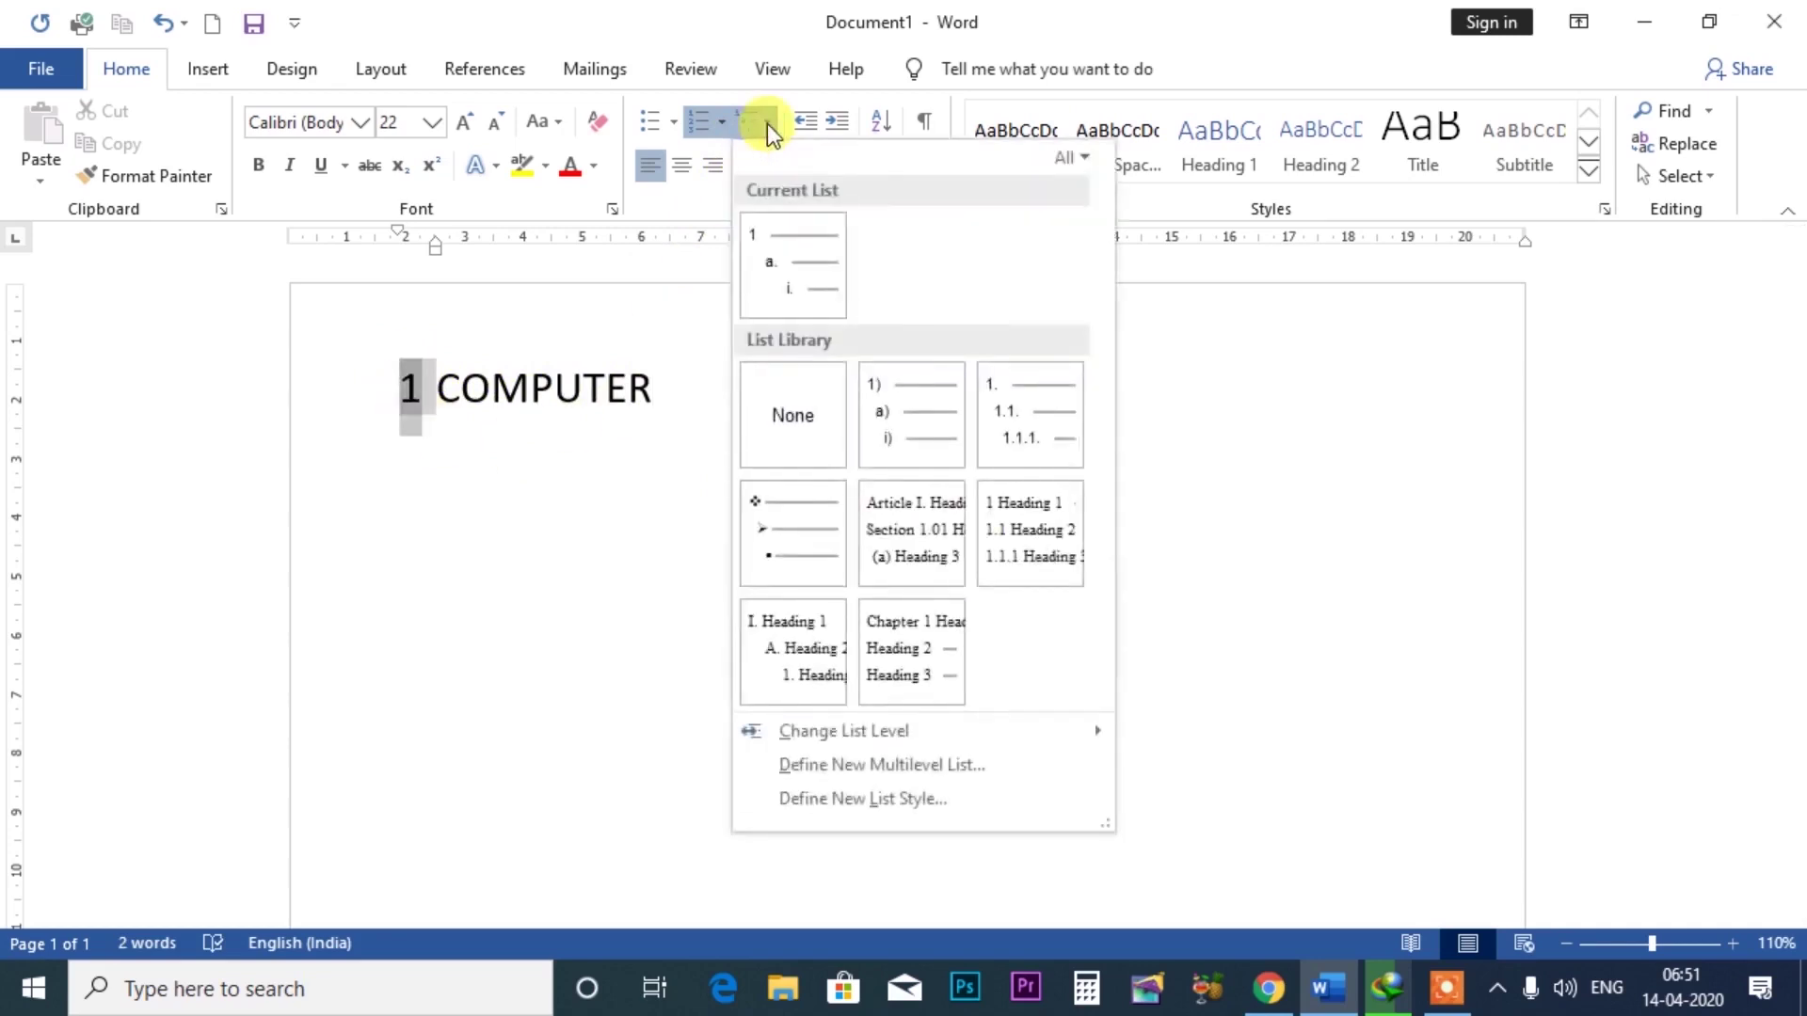
pyautogui.moveTo(911, 414)
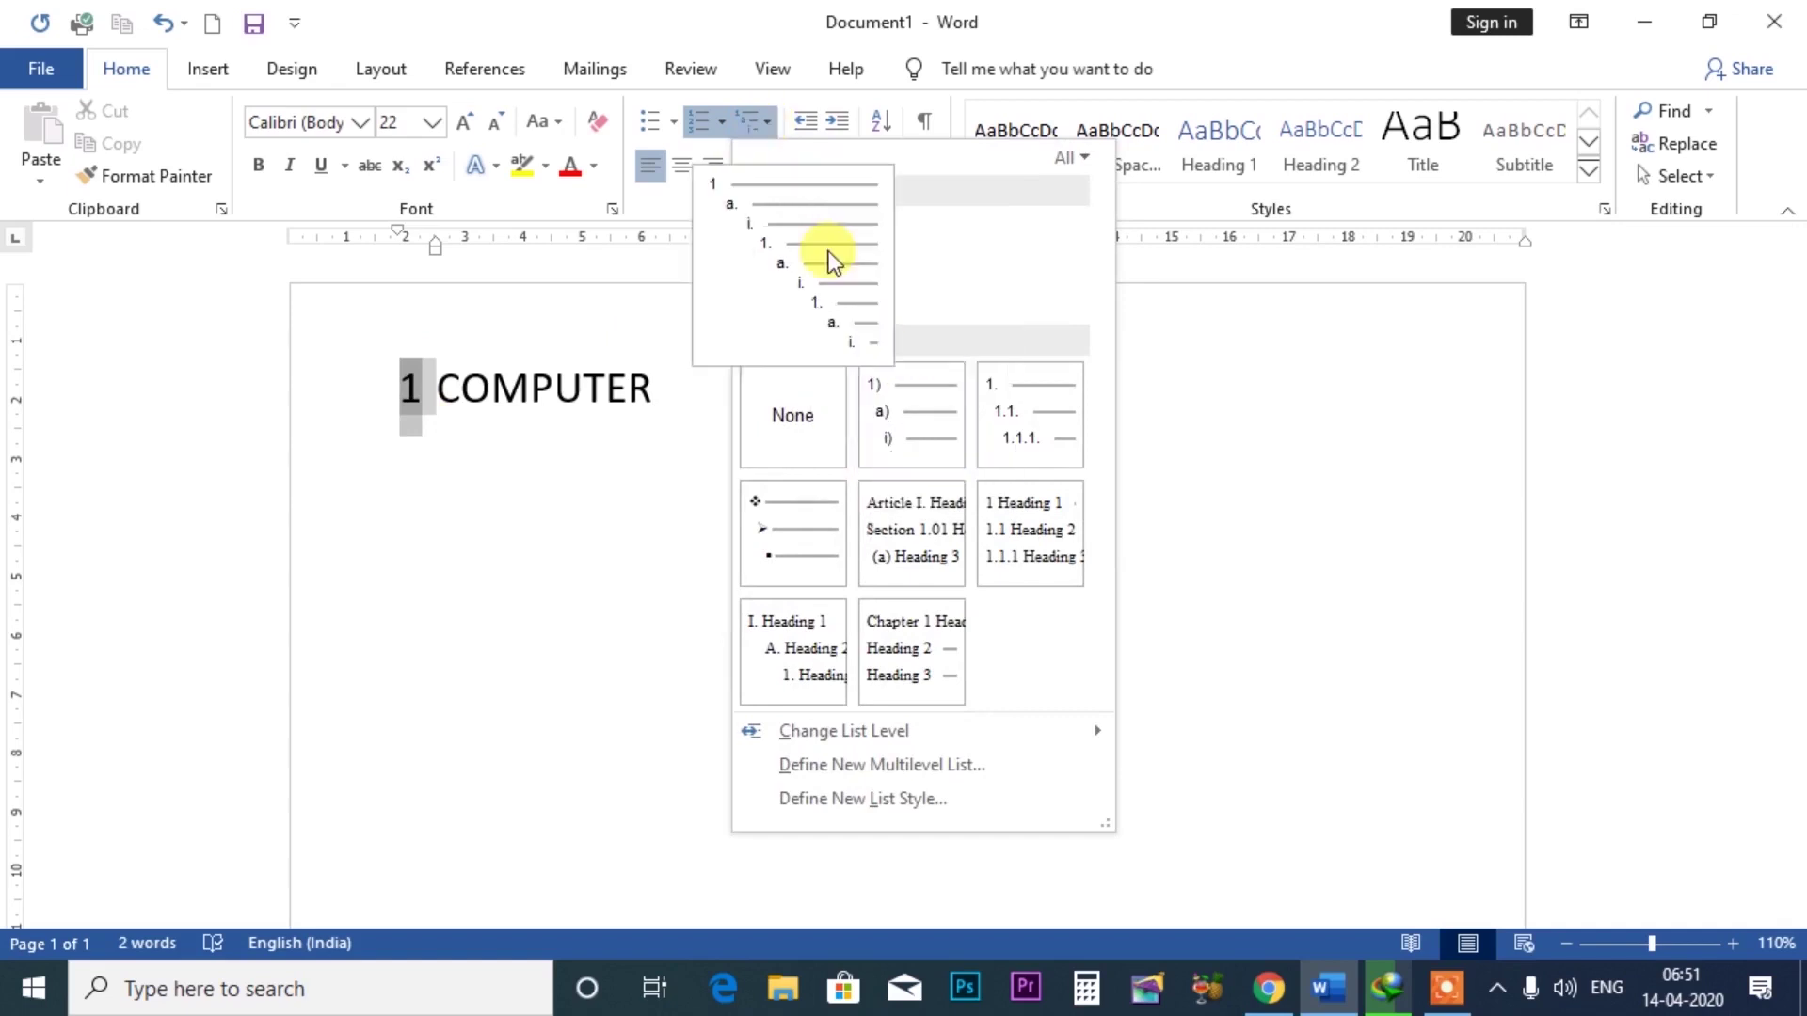
pyautogui.click(1070, 398)
pyautogui.press('Return')
pyautogui.press('Tab')
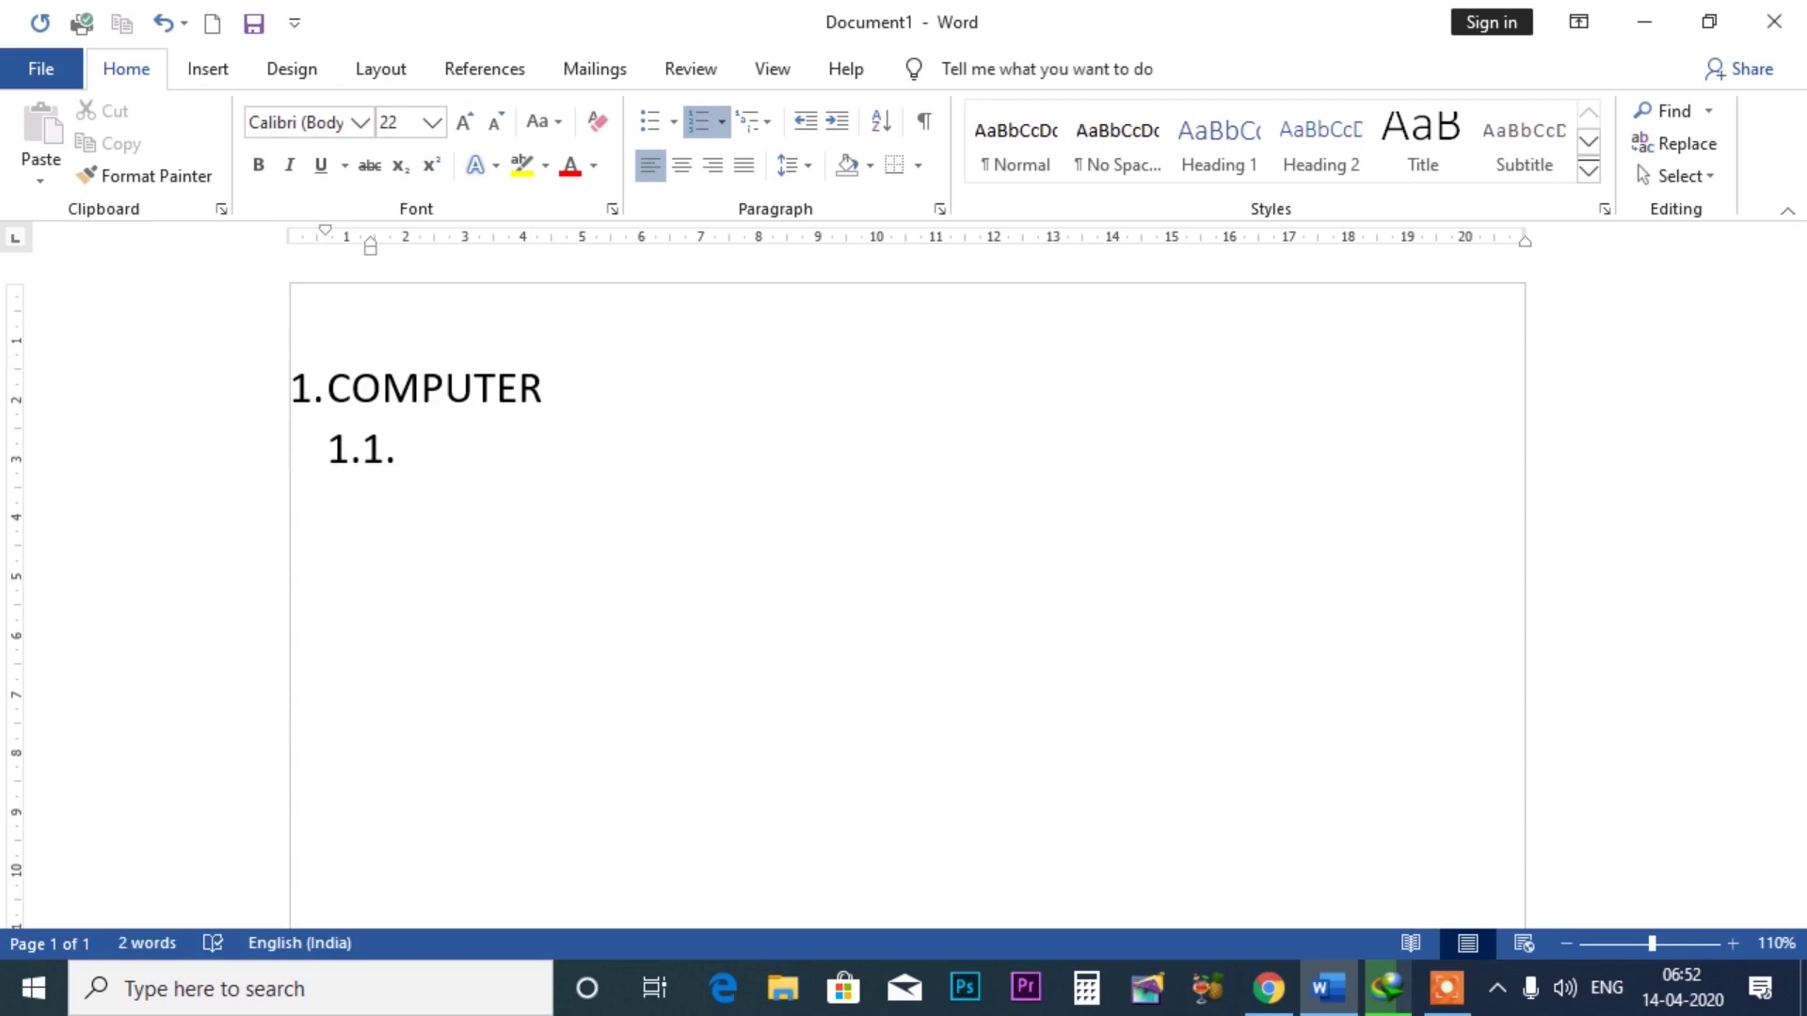
# - Enter 'what is a computer' as sub-item 1.1
pyautogui.write('WHAT')
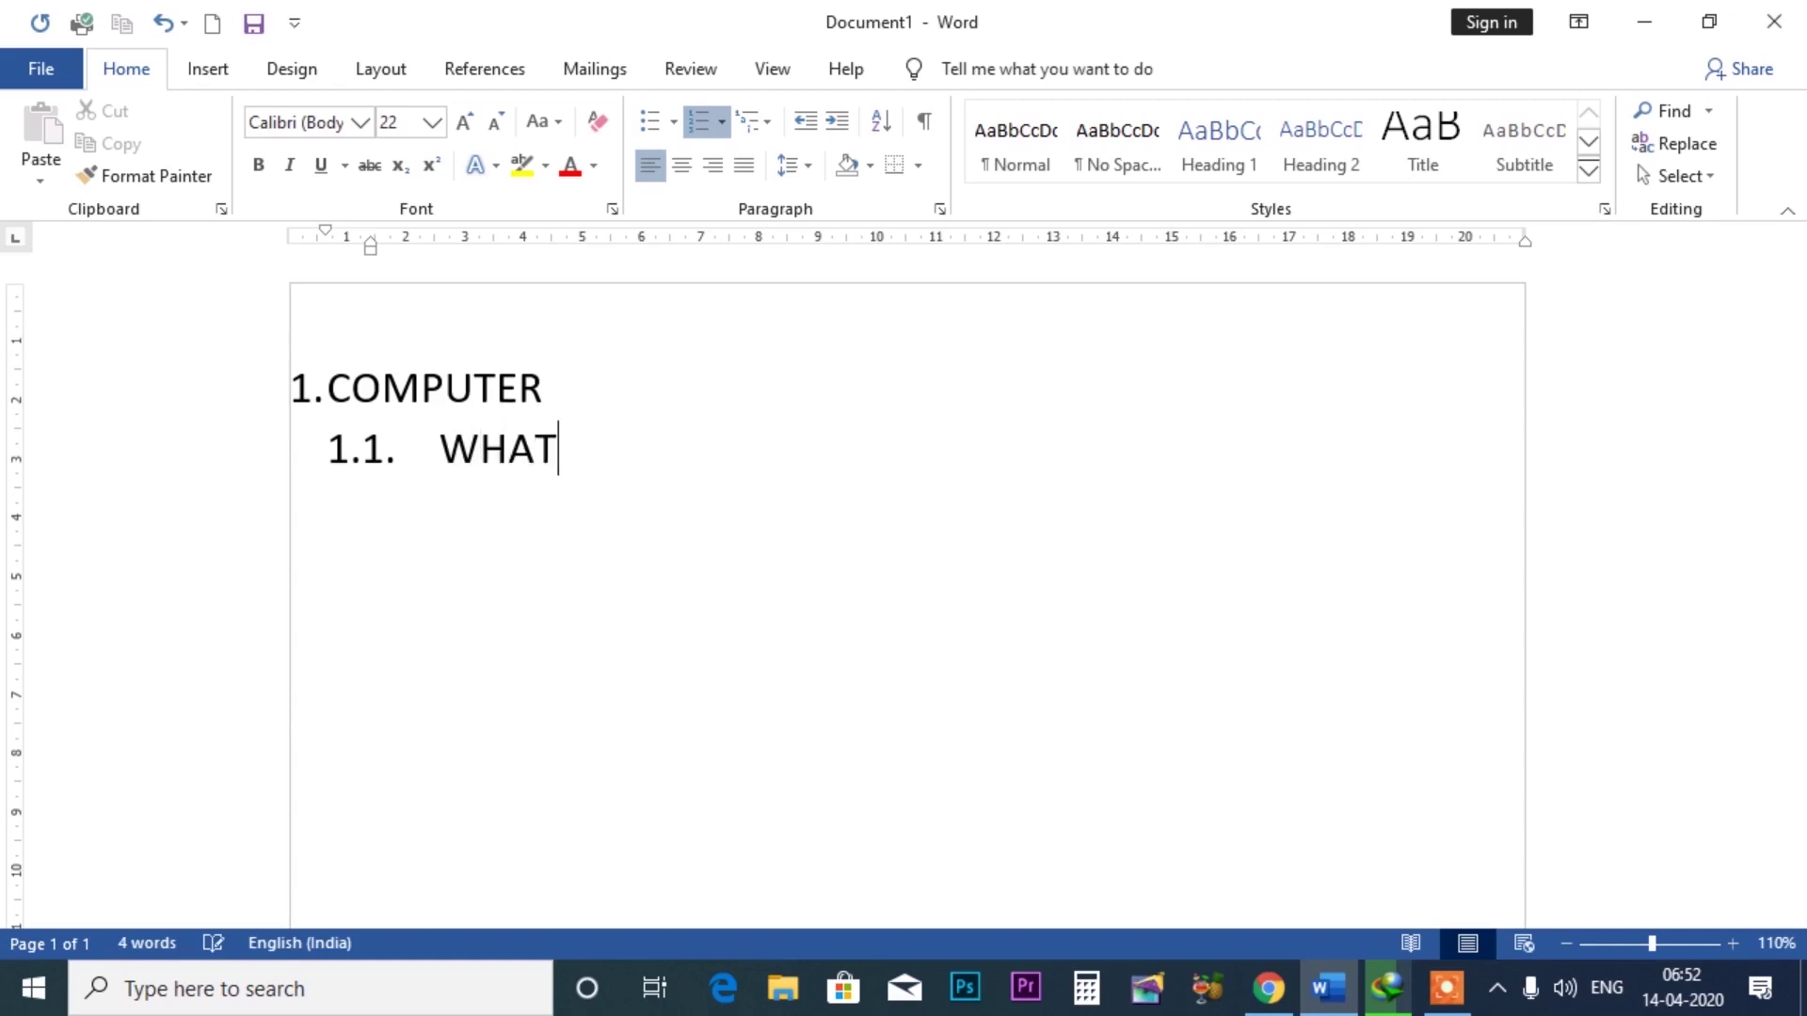
pyautogui.press('BackSpace')
pyautogui.press('BackSpace')
pyautogui.press('BackSpace')
pyautogui.press('BackSpace')
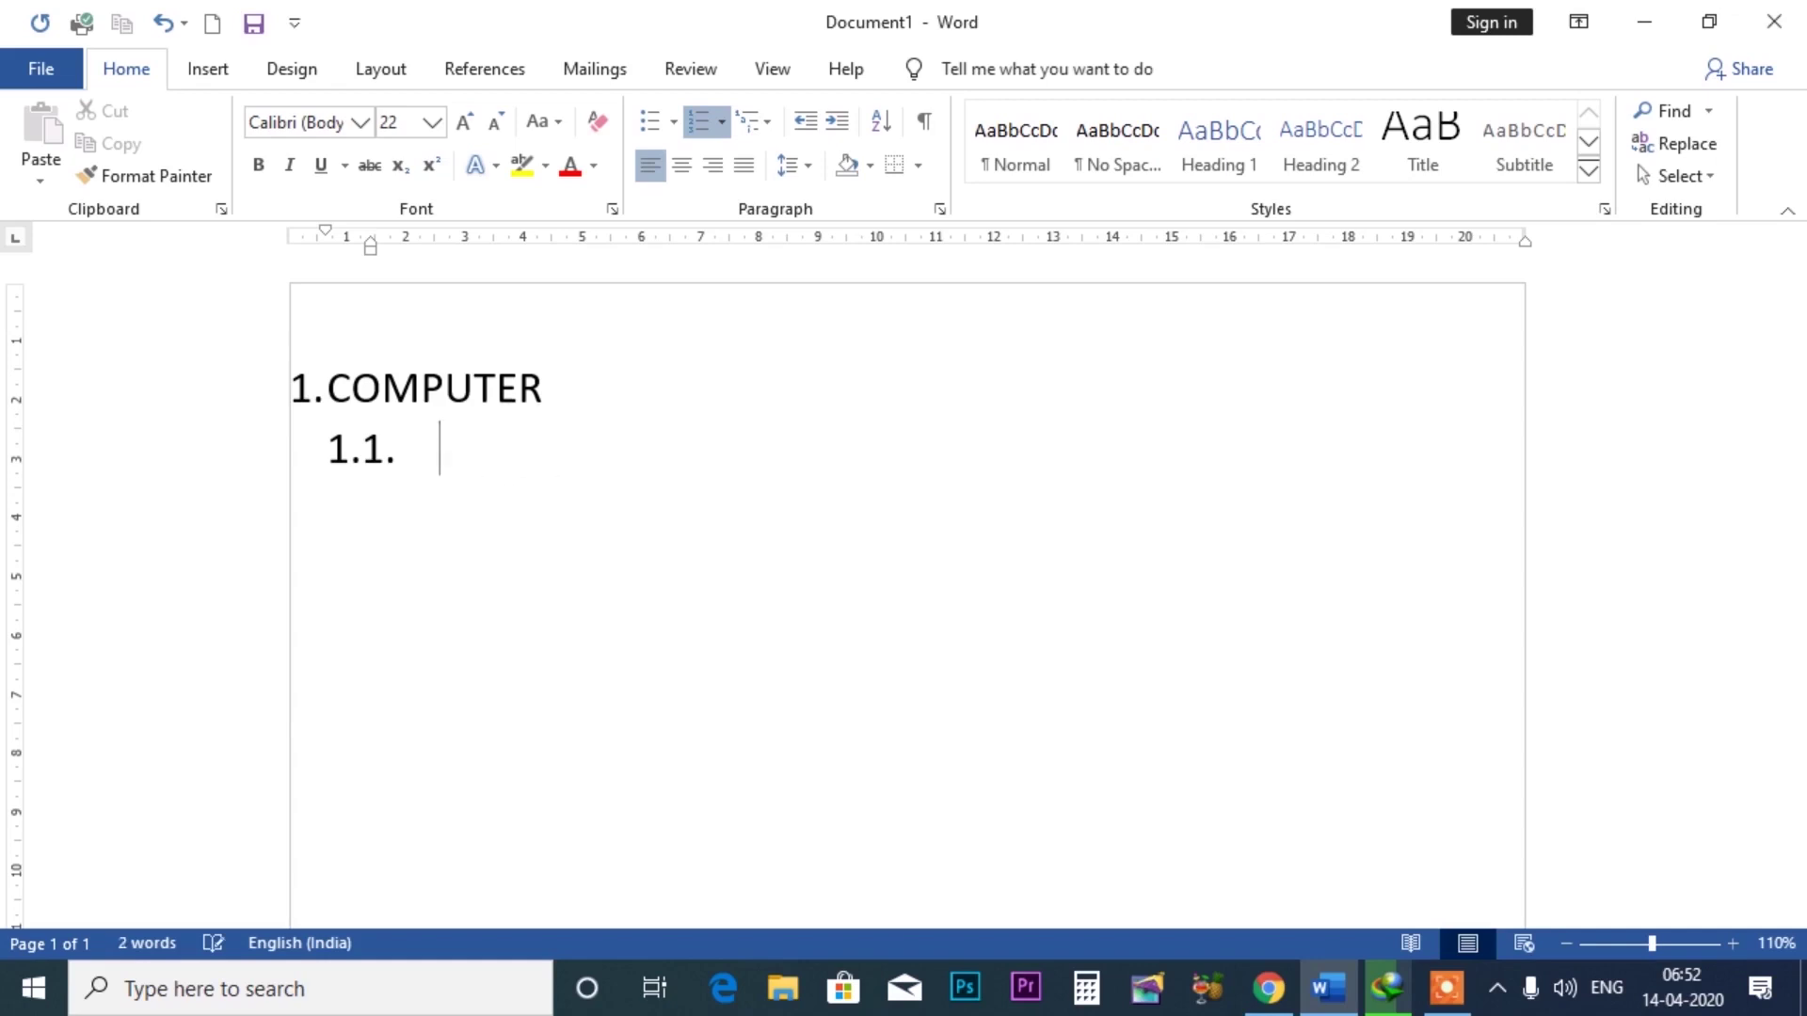
pyautogui.write('what ')
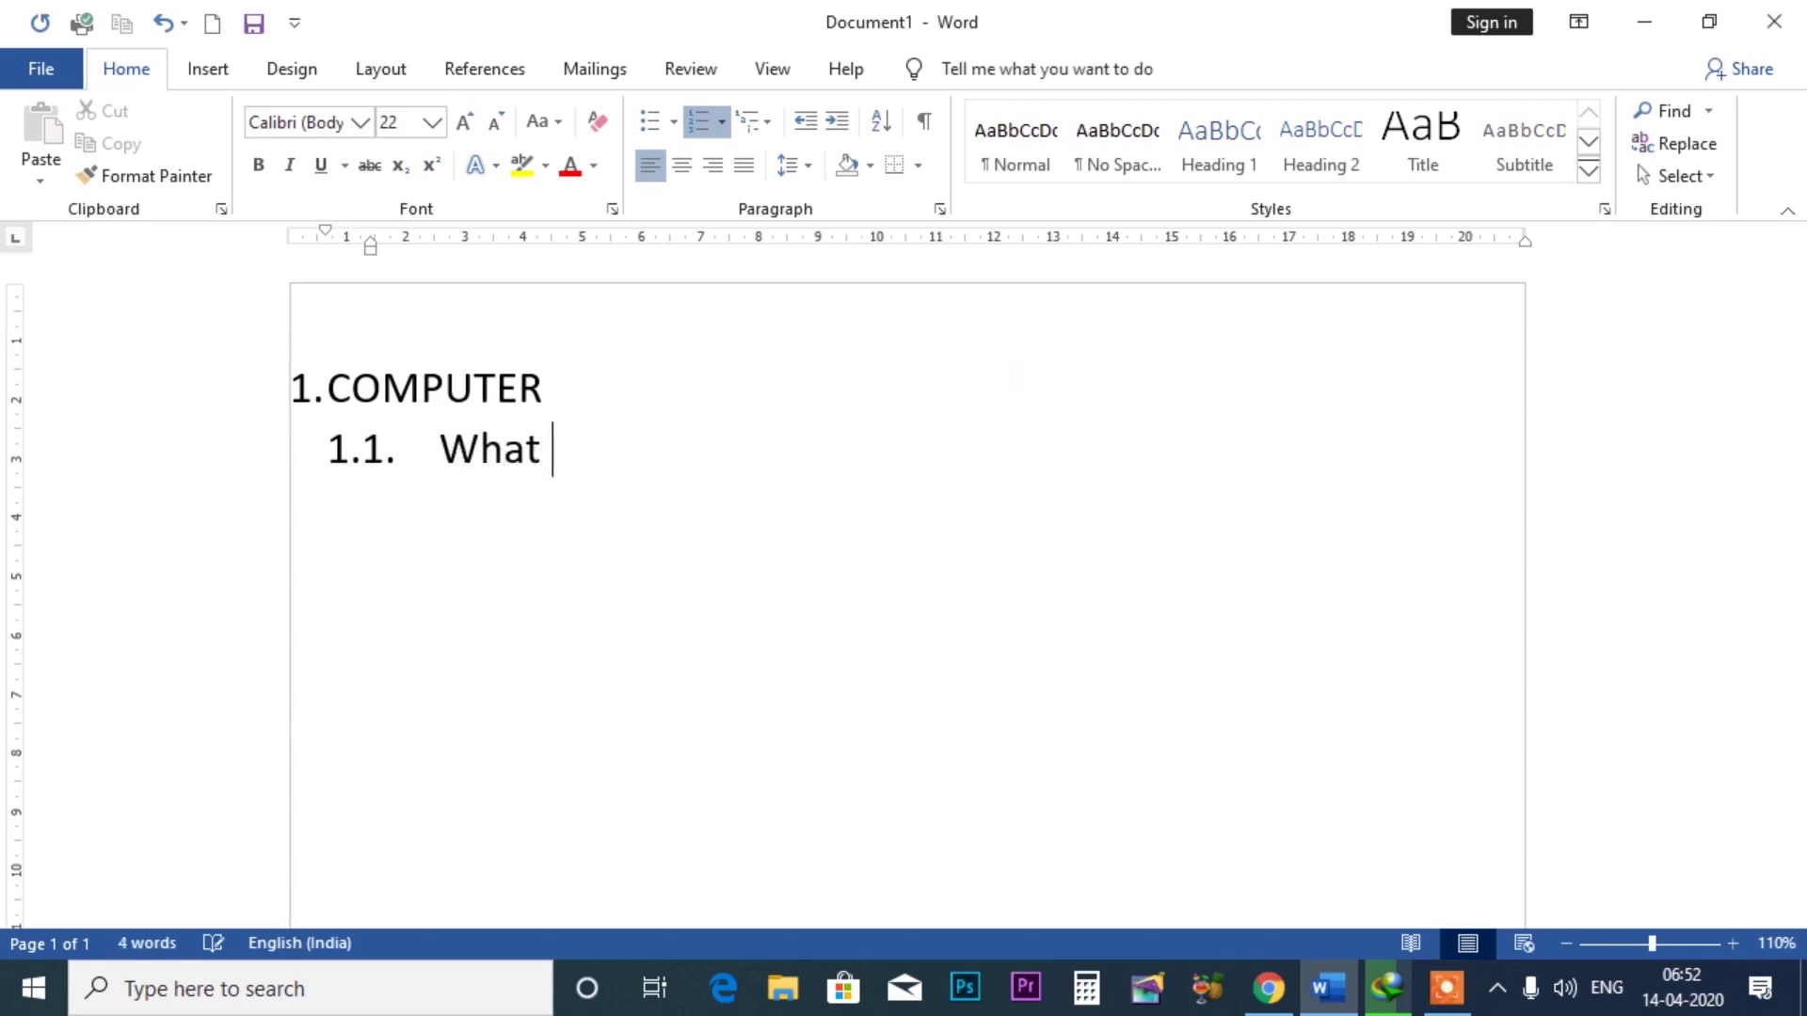
pyautogui.write('is computer')
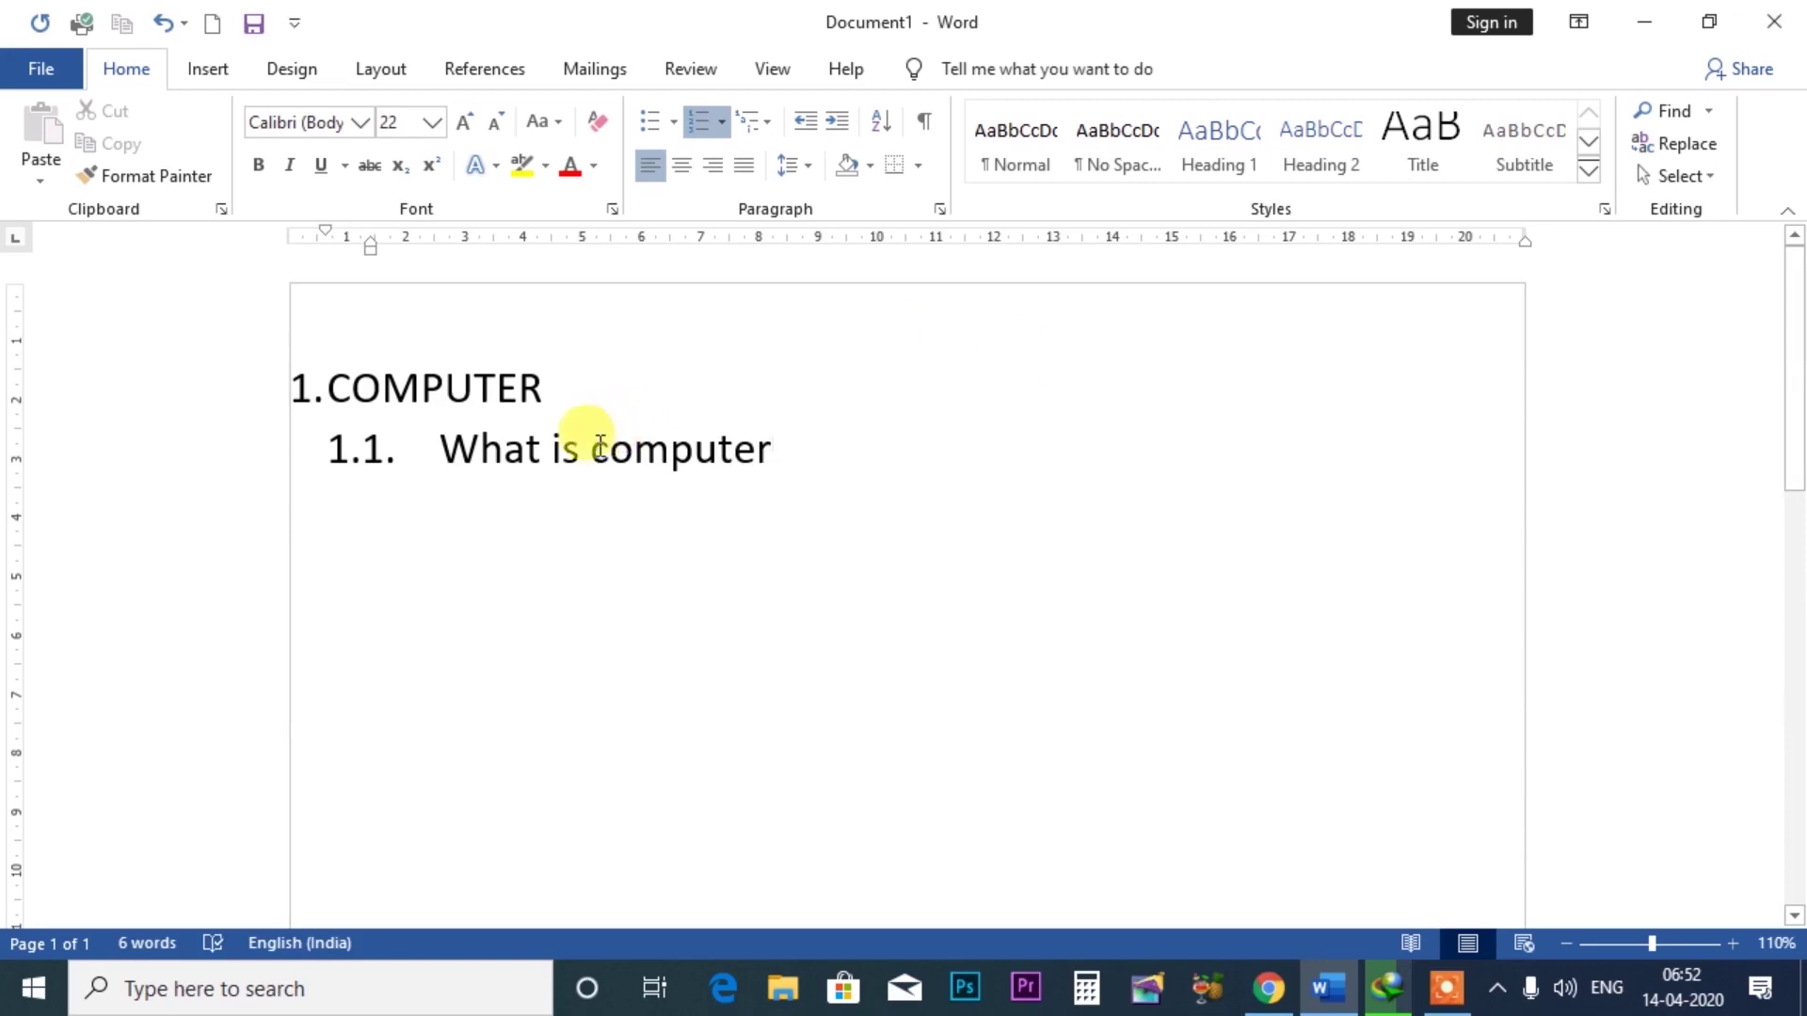
pyautogui.click(600, 446)
pyautogui.write('a')
pyautogui.click(807, 443)
pyautogui.press('Return')
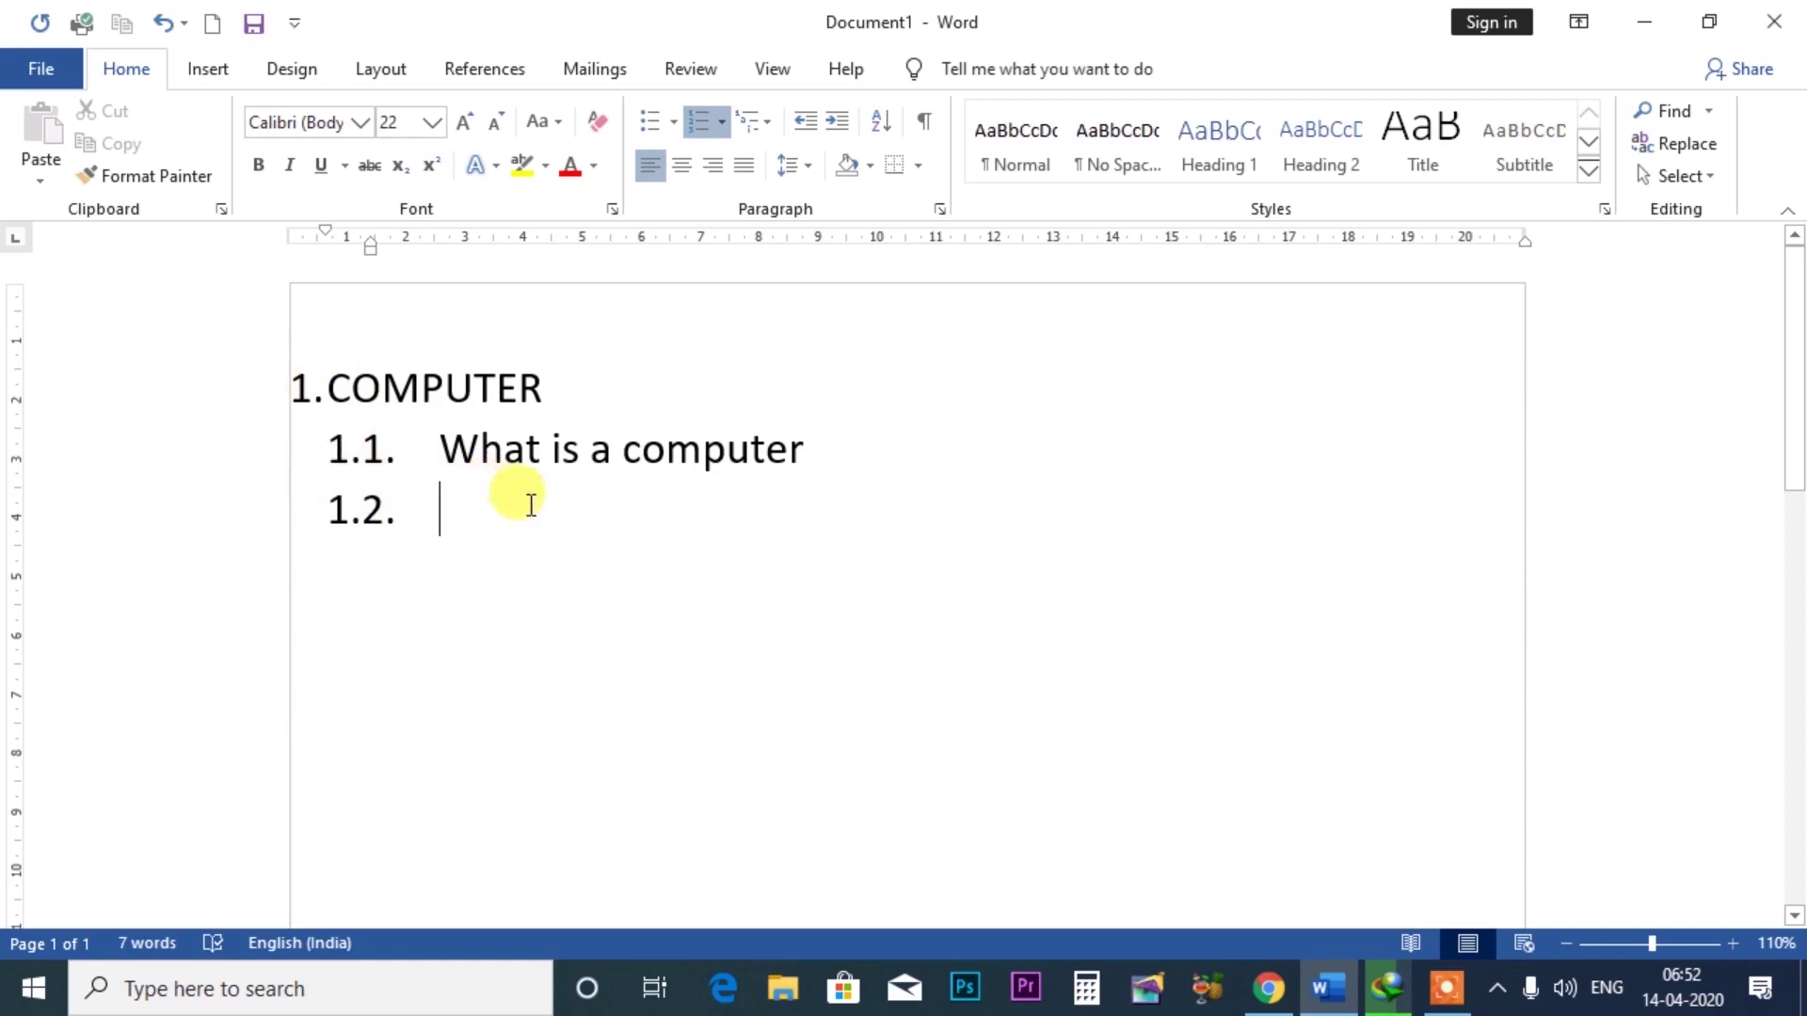
# - Add sub-items 1.2 'computer is' and 1.3 'computer'
pyautogui.write('computer is')
pyautogui.press('Return')
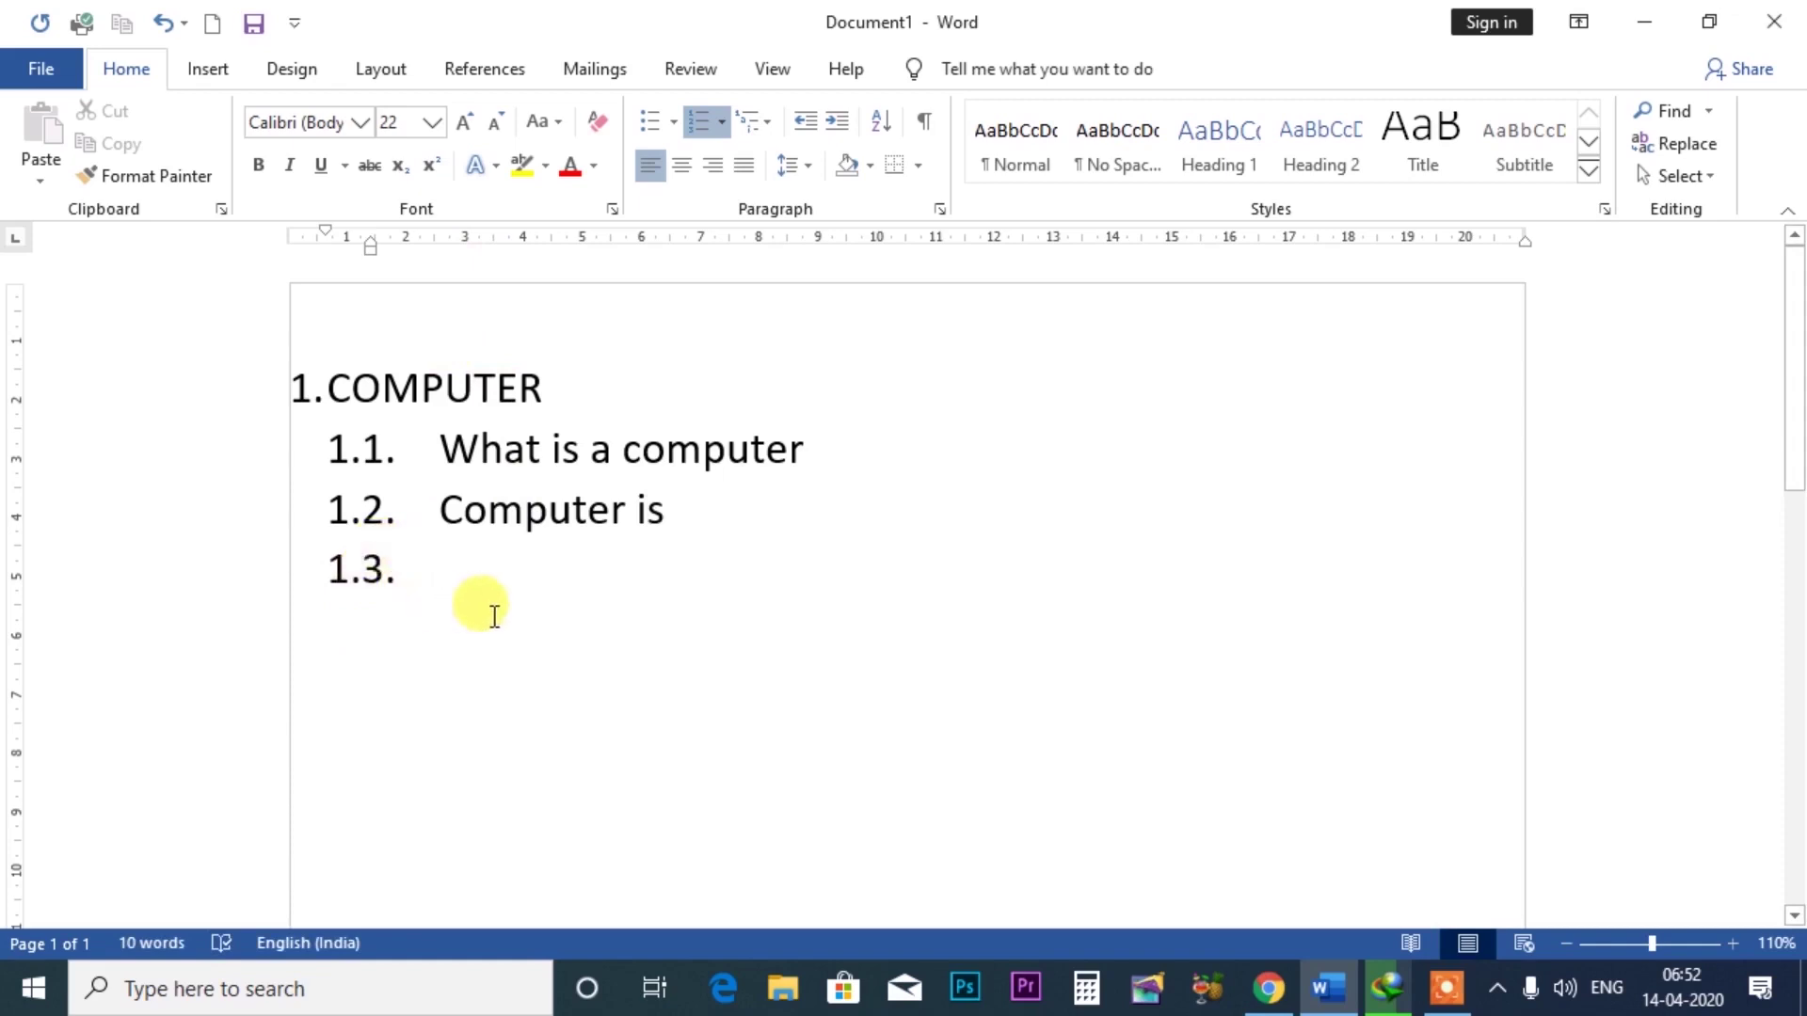
pyautogui.write('computer')
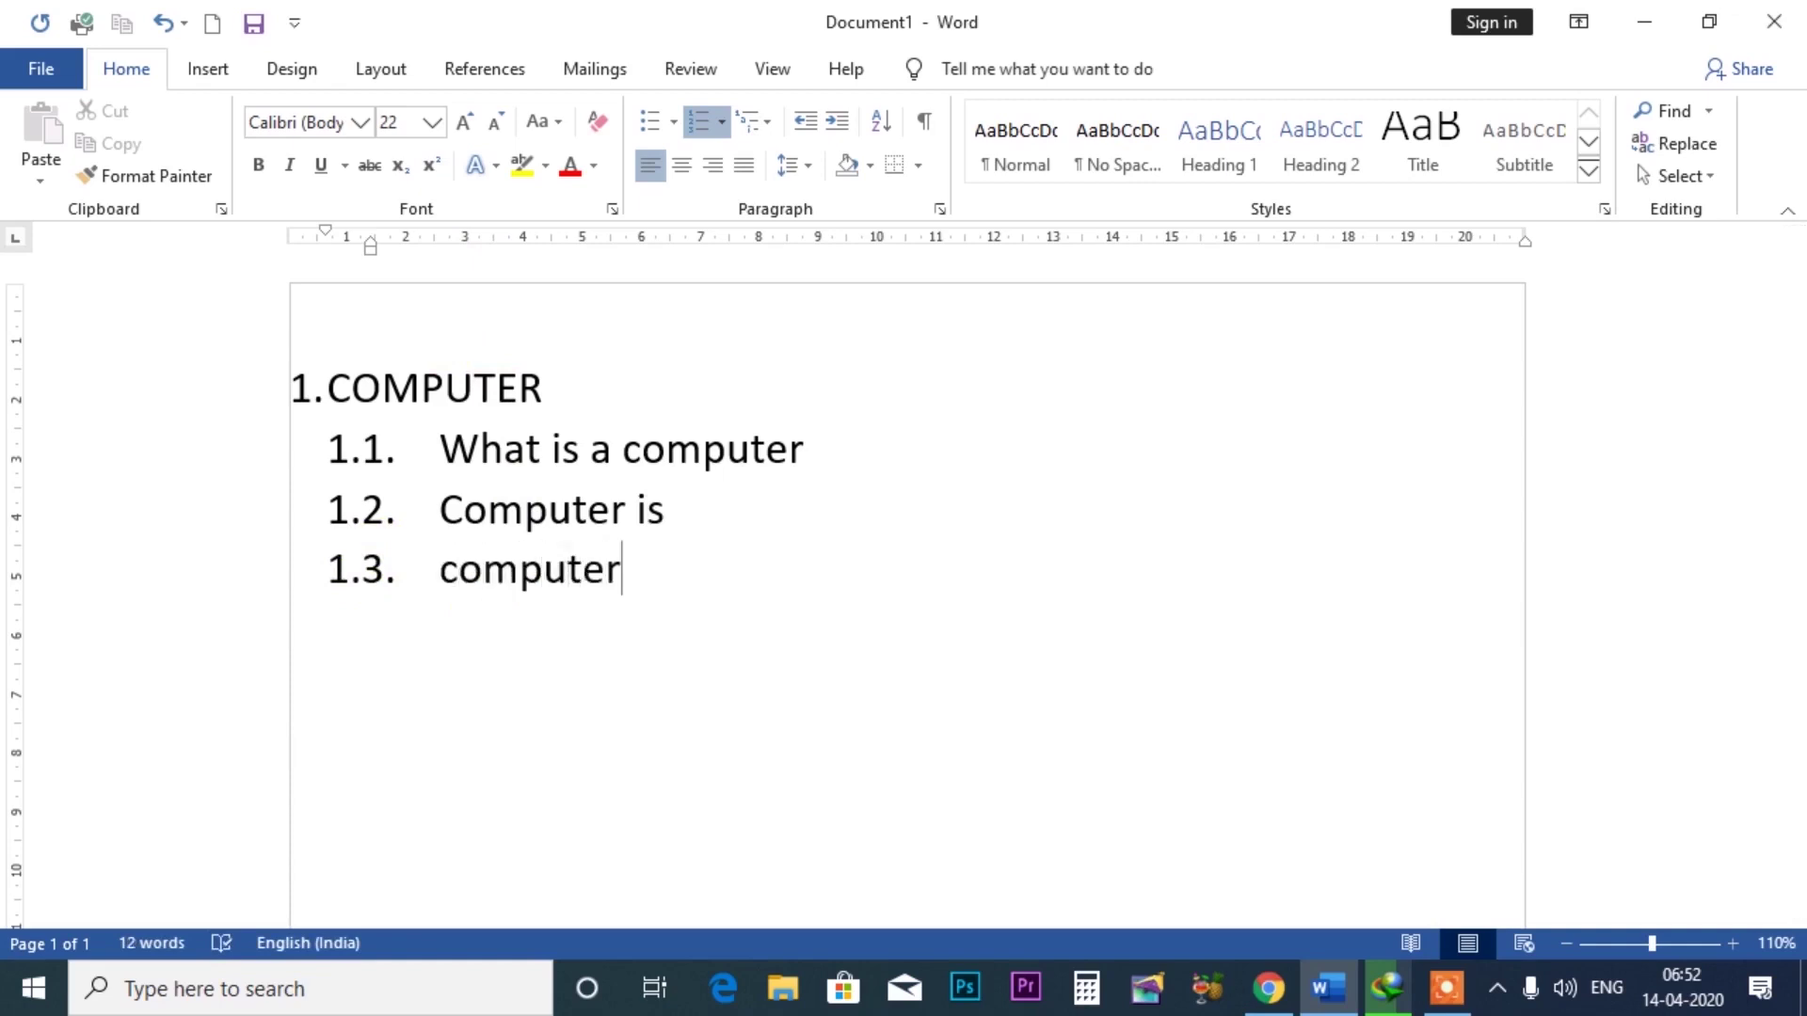
pyautogui.press('Return')
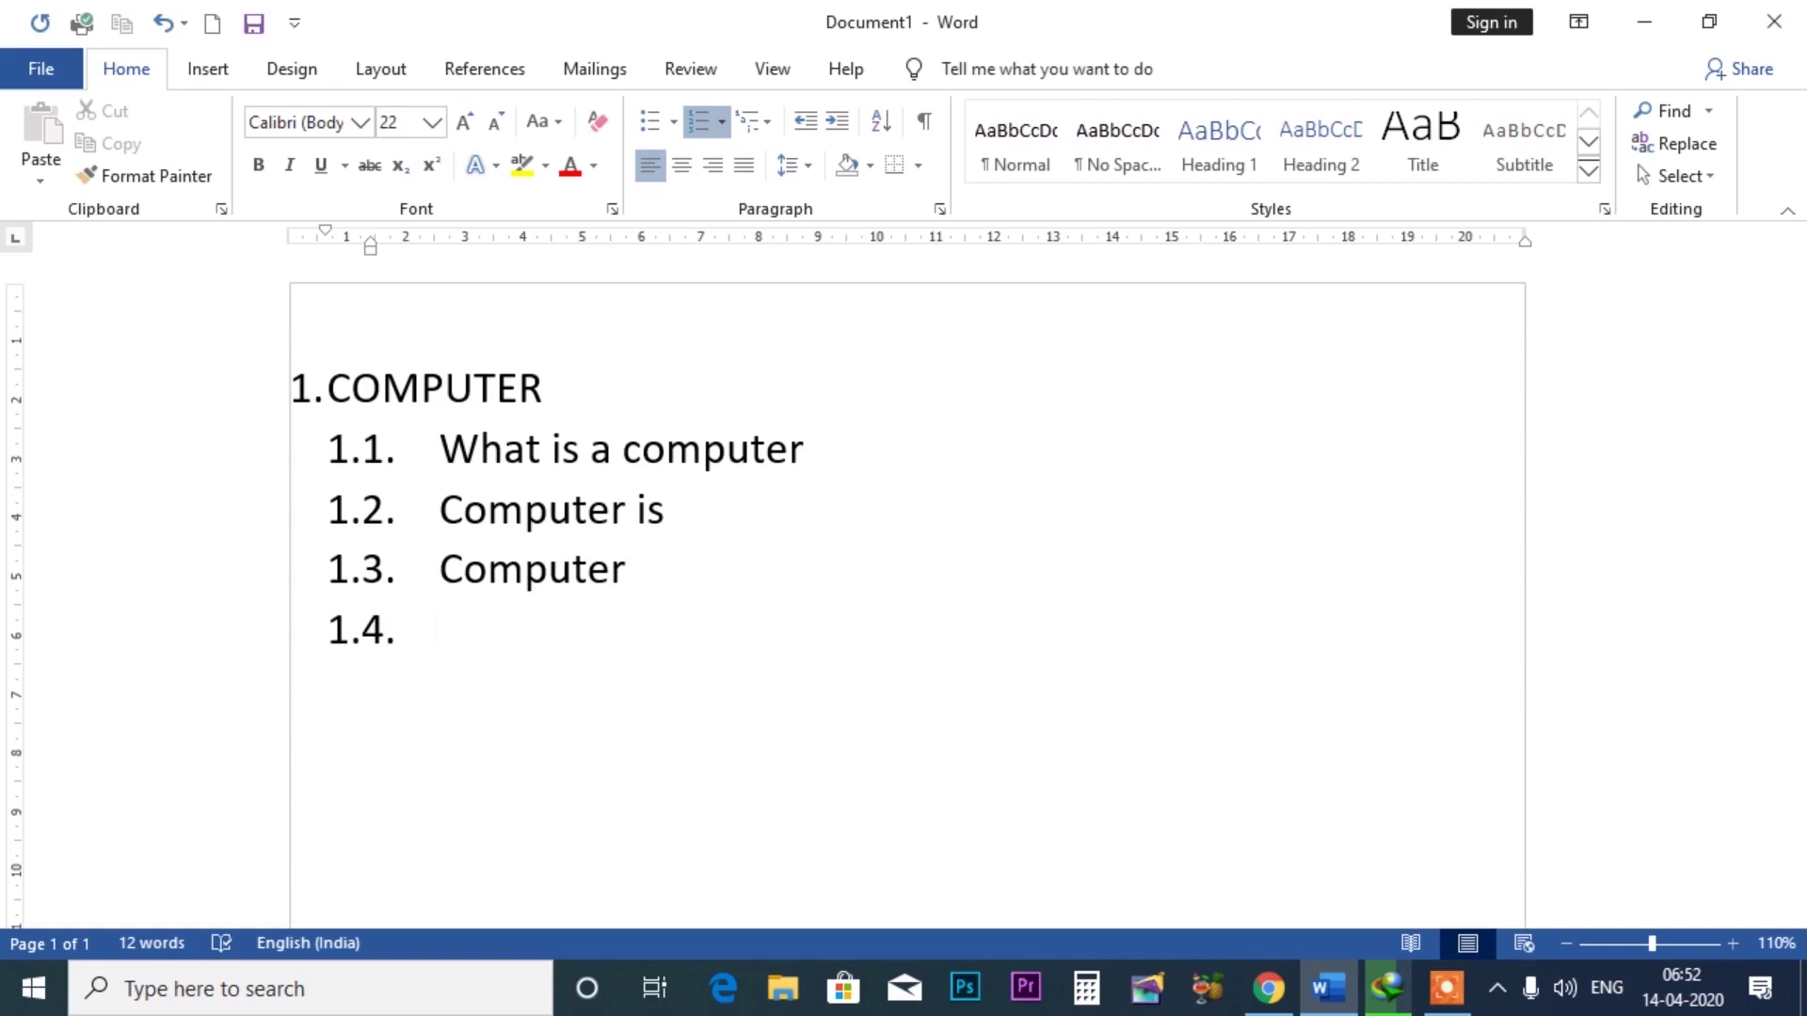
pyautogui.press('BackSpace')
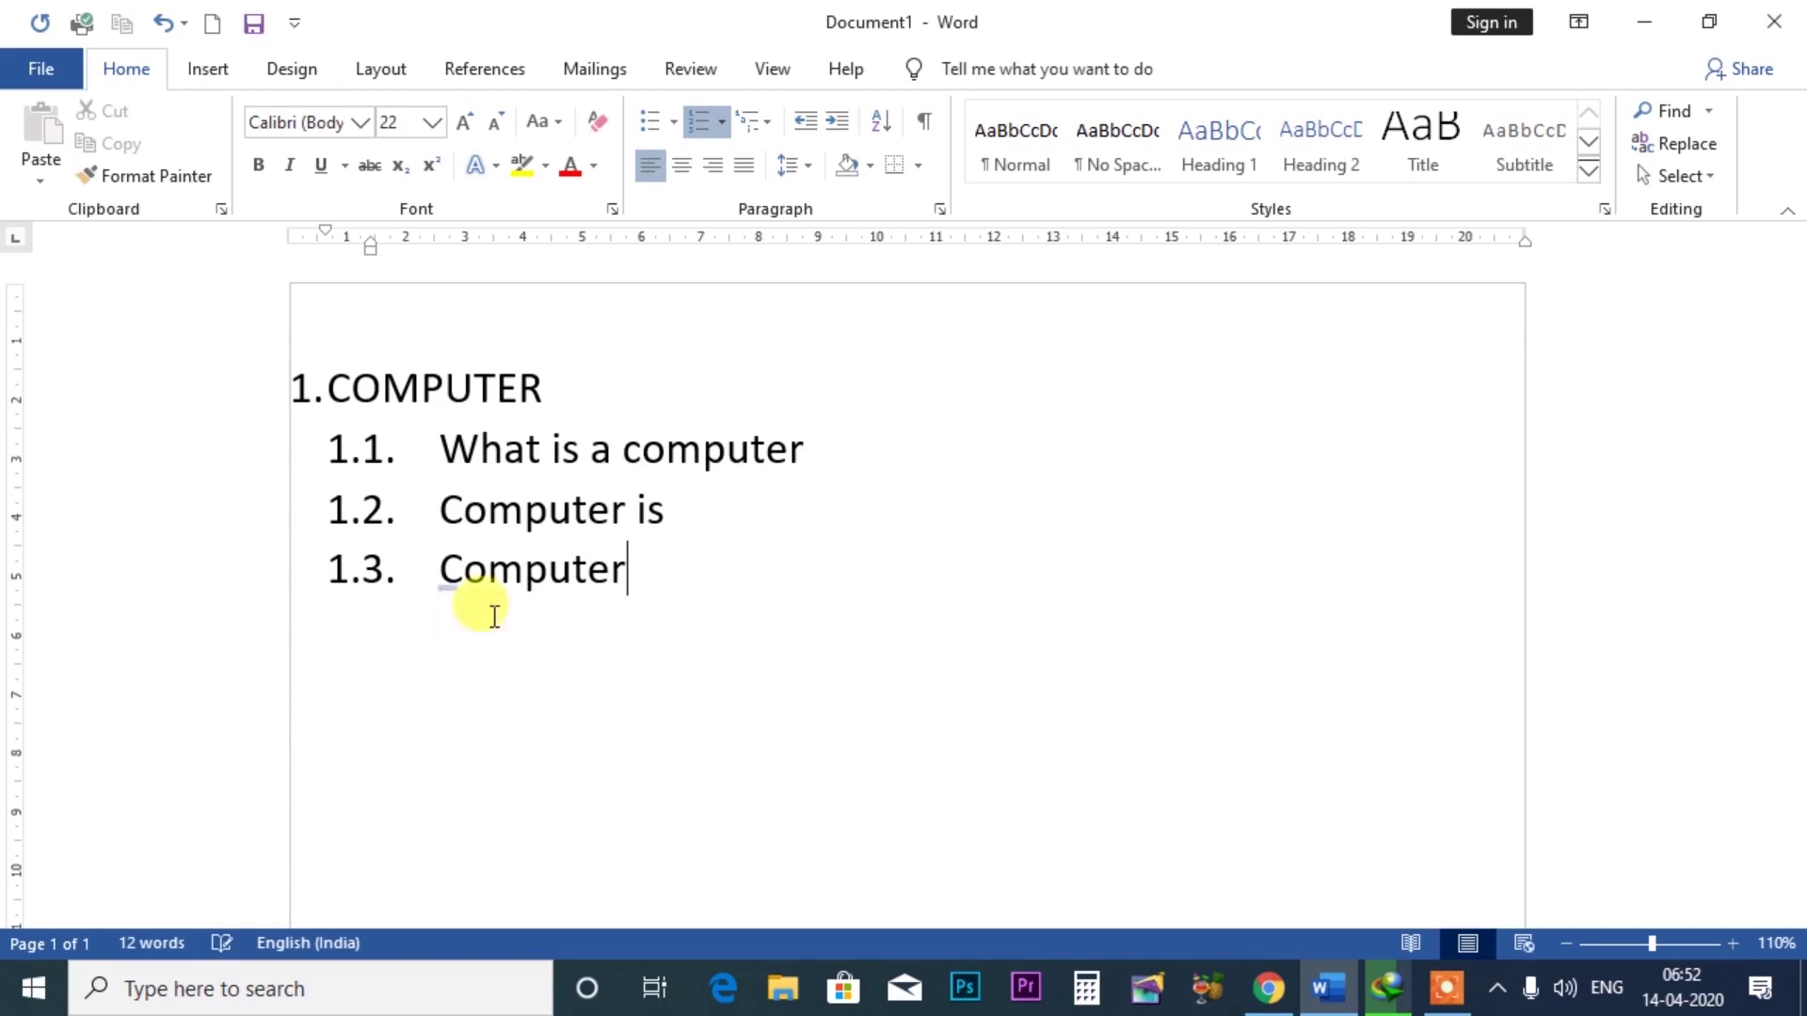
# - End the numbering after 1.3 and type a plain '2.' line
pyautogui.press('Return')
pyautogui.press('BackSpace')
pyautogui.press('BackSpace')
pyautogui.press('BackSpace')
pyautogui.write('2.')
pyautogui.press('Return')
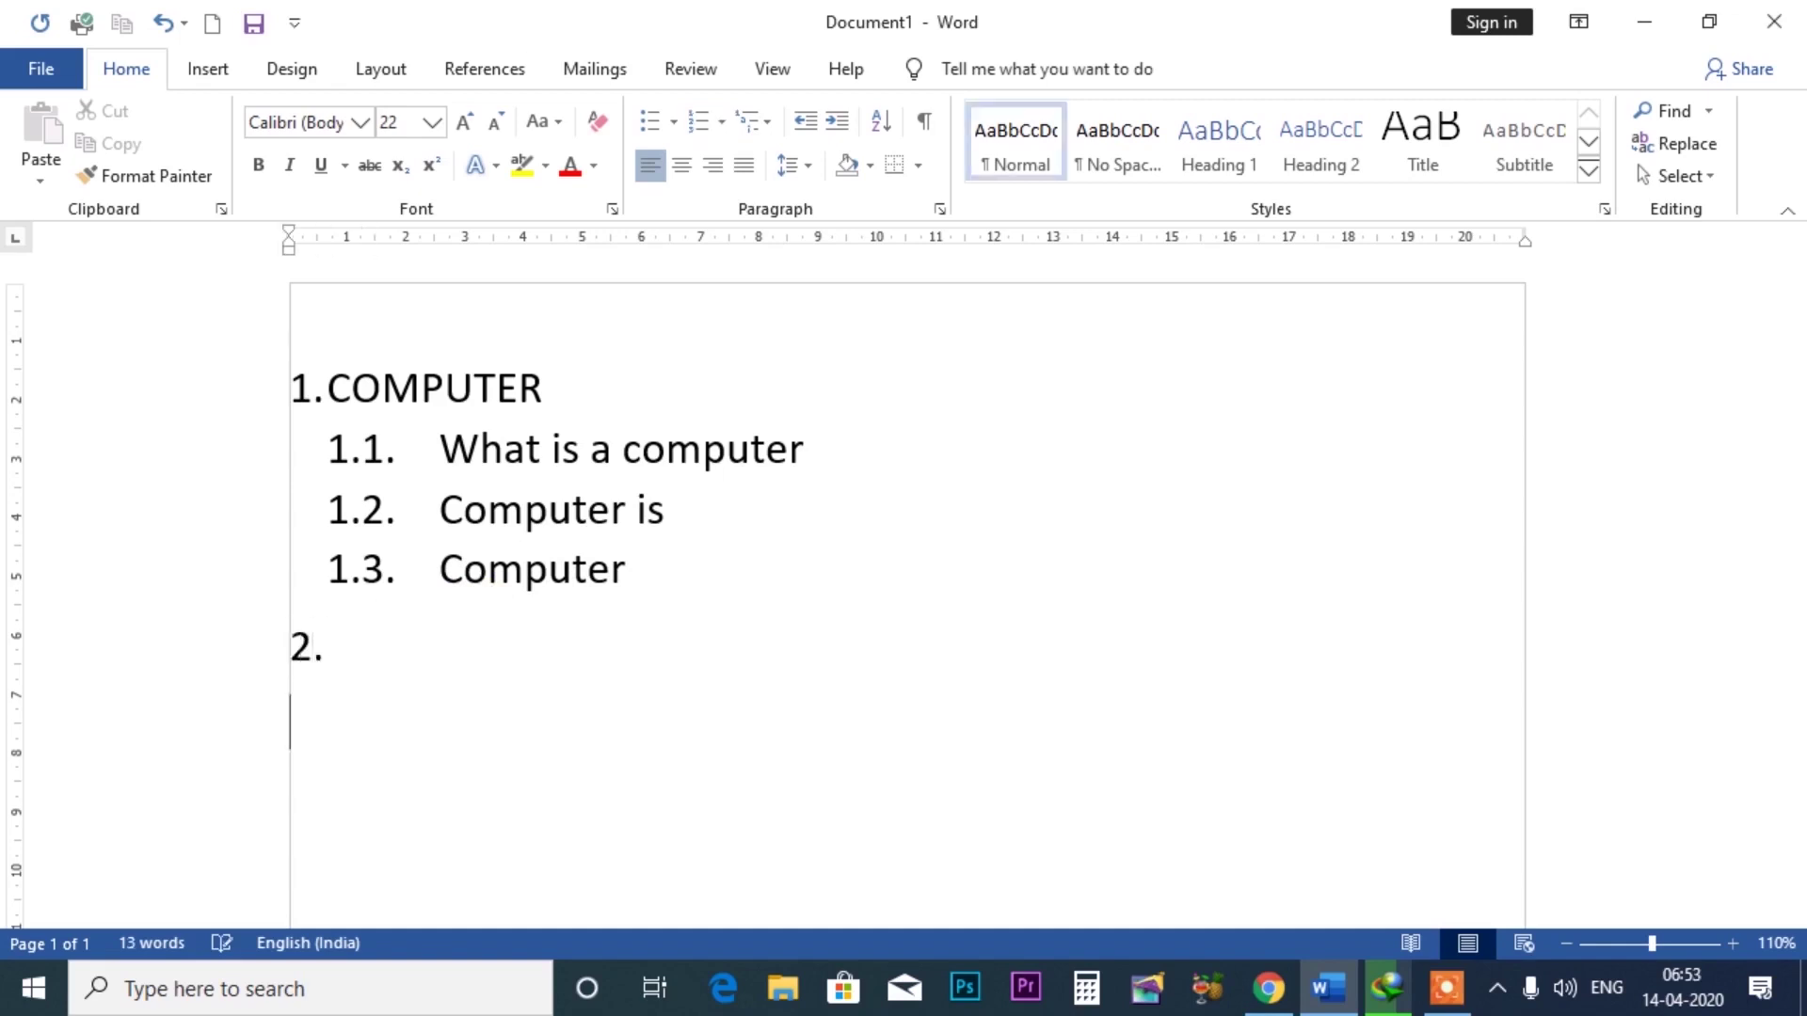
# - Type 'computer' after the hand-typed 2. and add a paragraph below
pyautogui.click(358, 640)
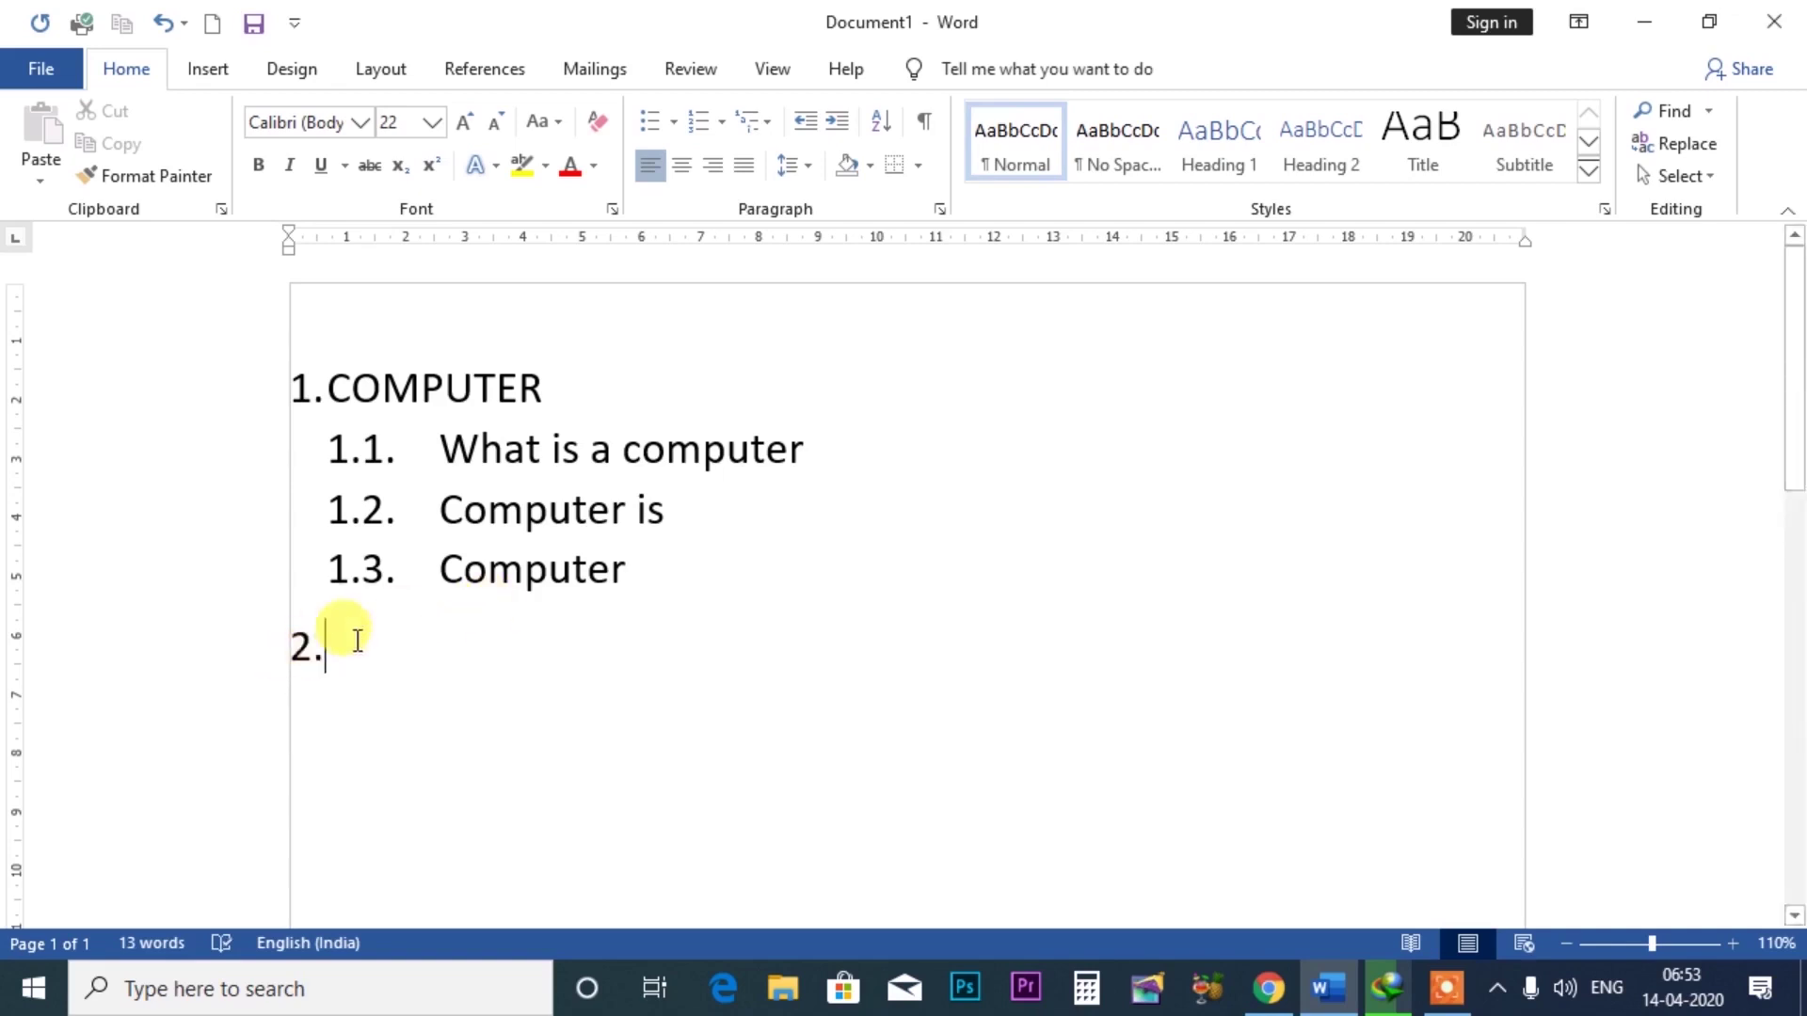
pyautogui.write('co')
pyautogui.press('BackSpace')
# - Delete the 2.computer line and strip the 1.4. numbering from the empty line
pyautogui.press('BackSpace')
pyautogui.write('computer')
pyautogui.press('Return')
pyautogui.press('BackSpace')
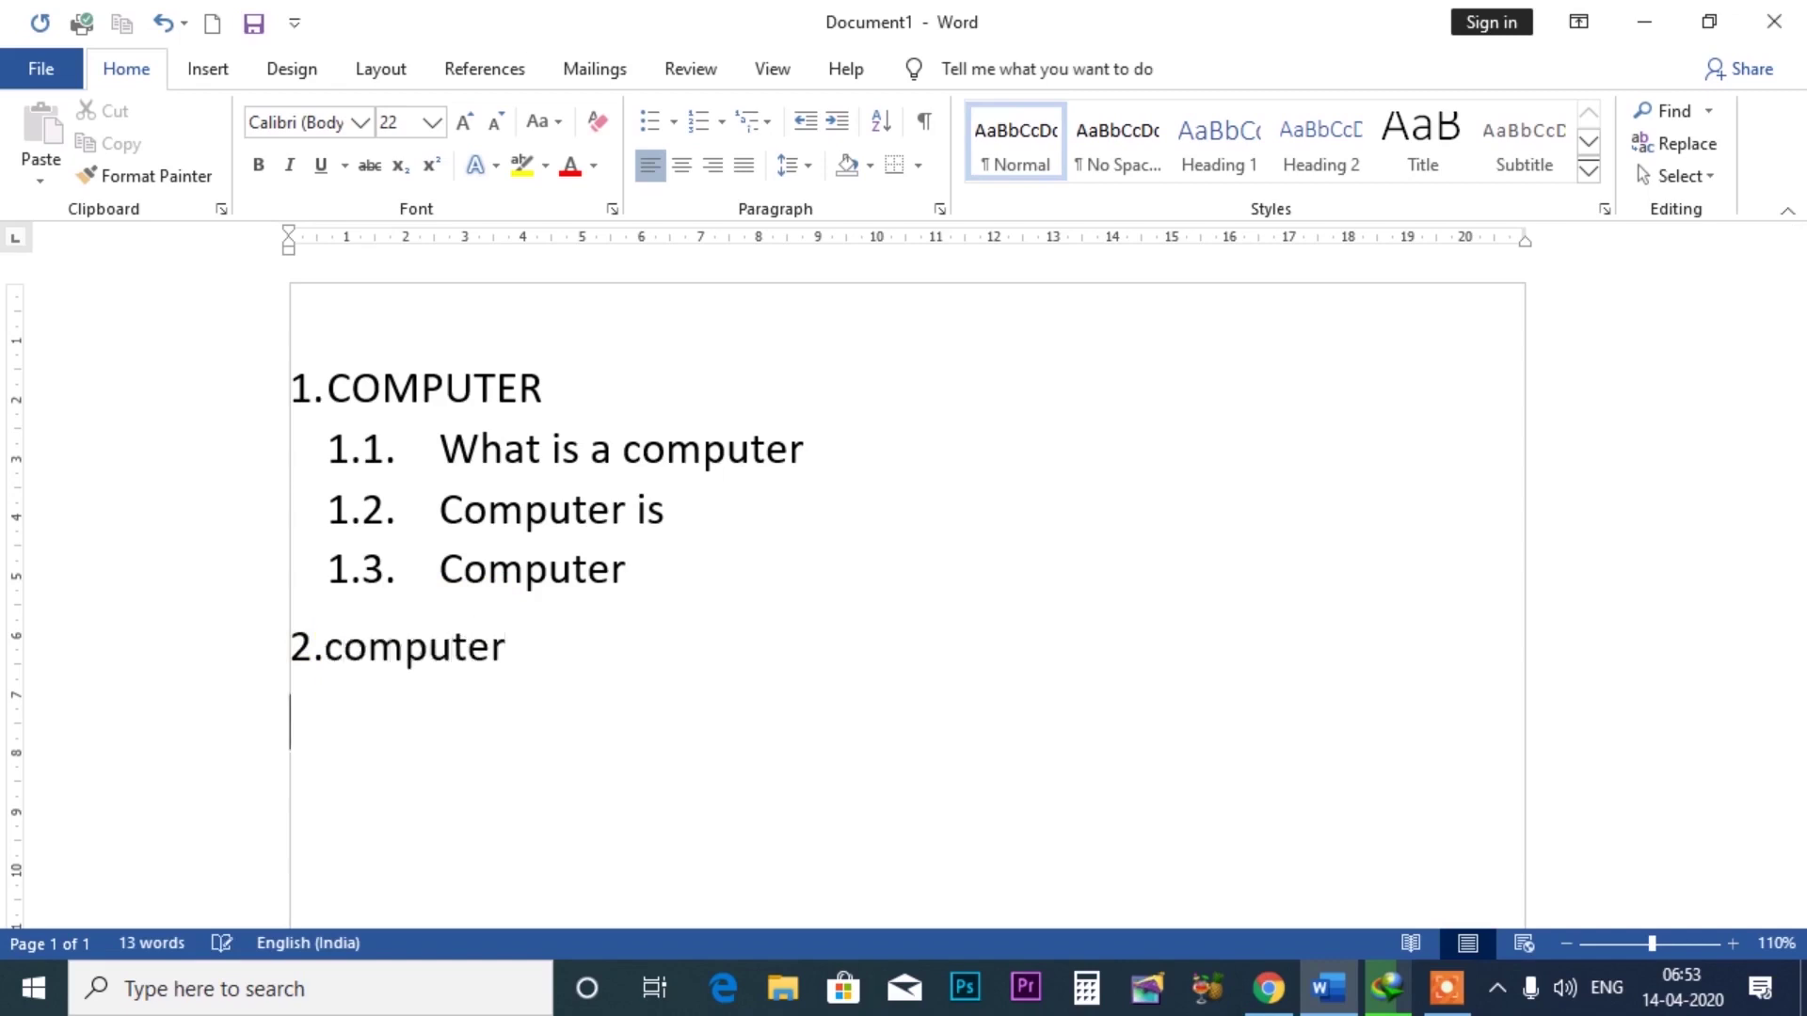
pyautogui.click(530, 637)
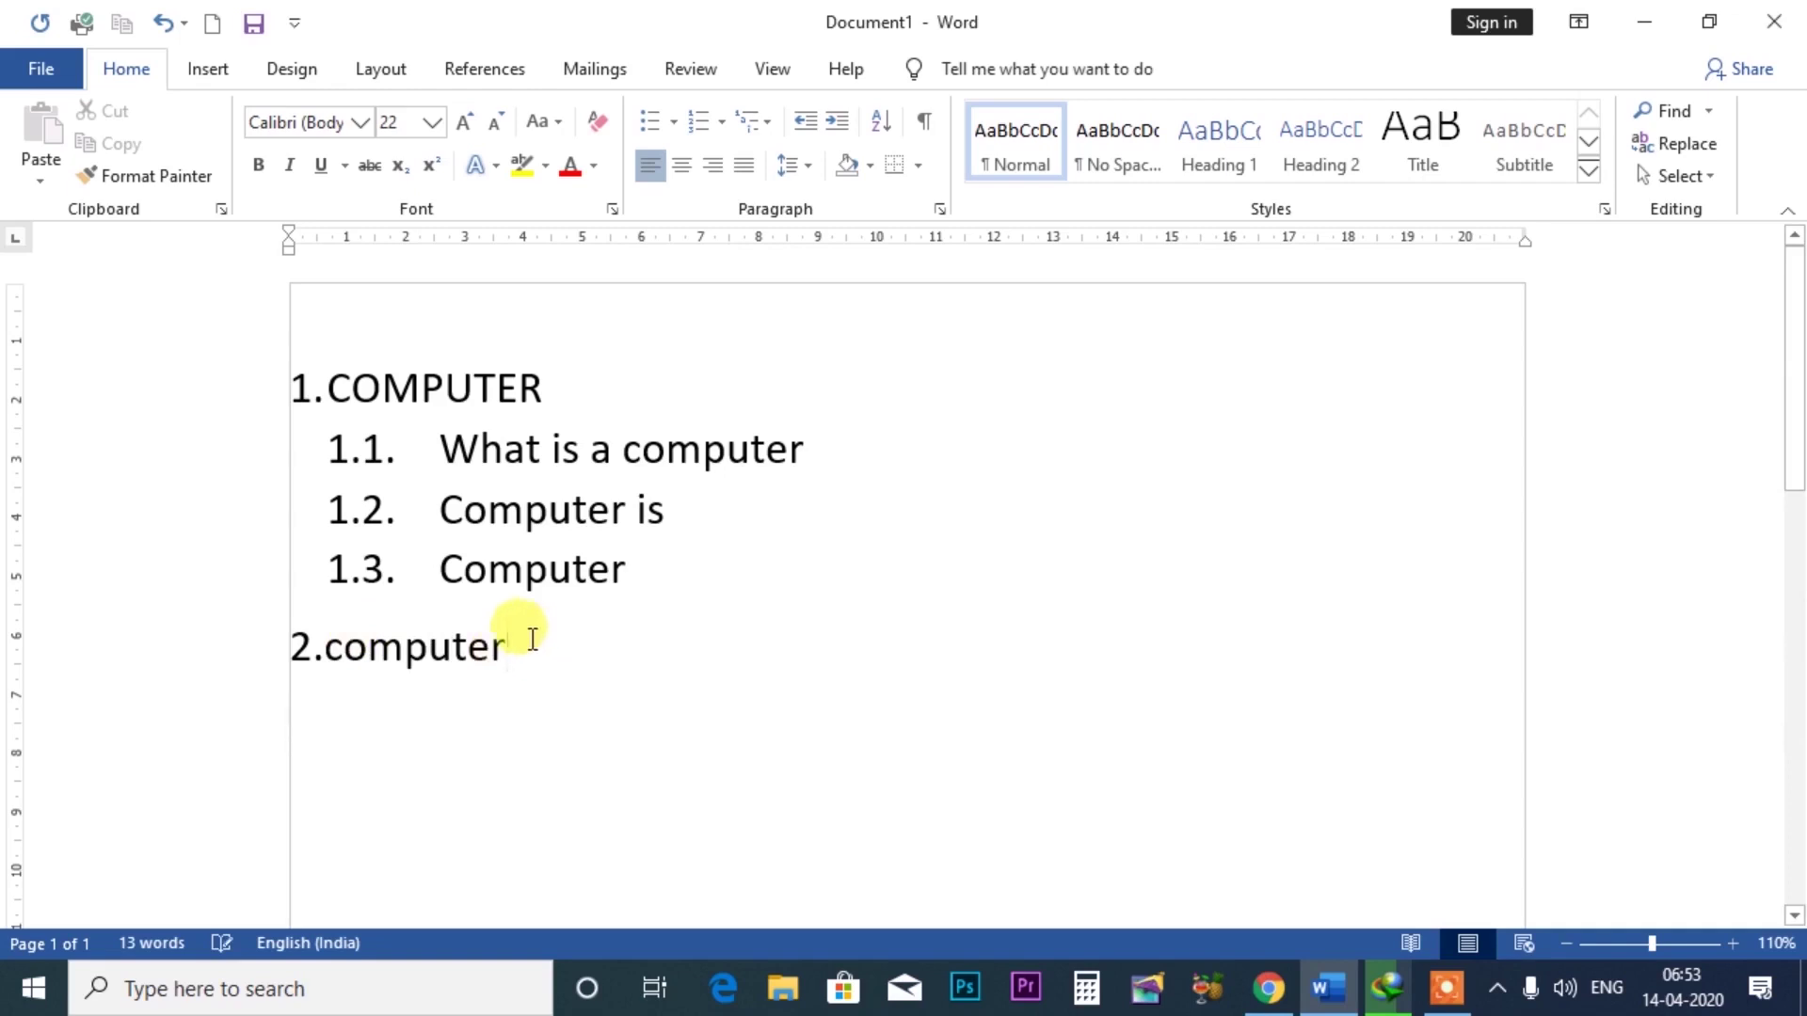
pyautogui.press('BackSpace')
pyautogui.press('BackSpace')
pyautogui.press('BackSpace')
pyautogui.press('BackSpace')
pyautogui.press('BackSpace')
pyautogui.press('BackSpace')
pyautogui.press('BackSpace')
pyautogui.press('BackSpace')
pyautogui.press('BackSpace')
pyautogui.press('BackSpace')
pyautogui.press('Return')
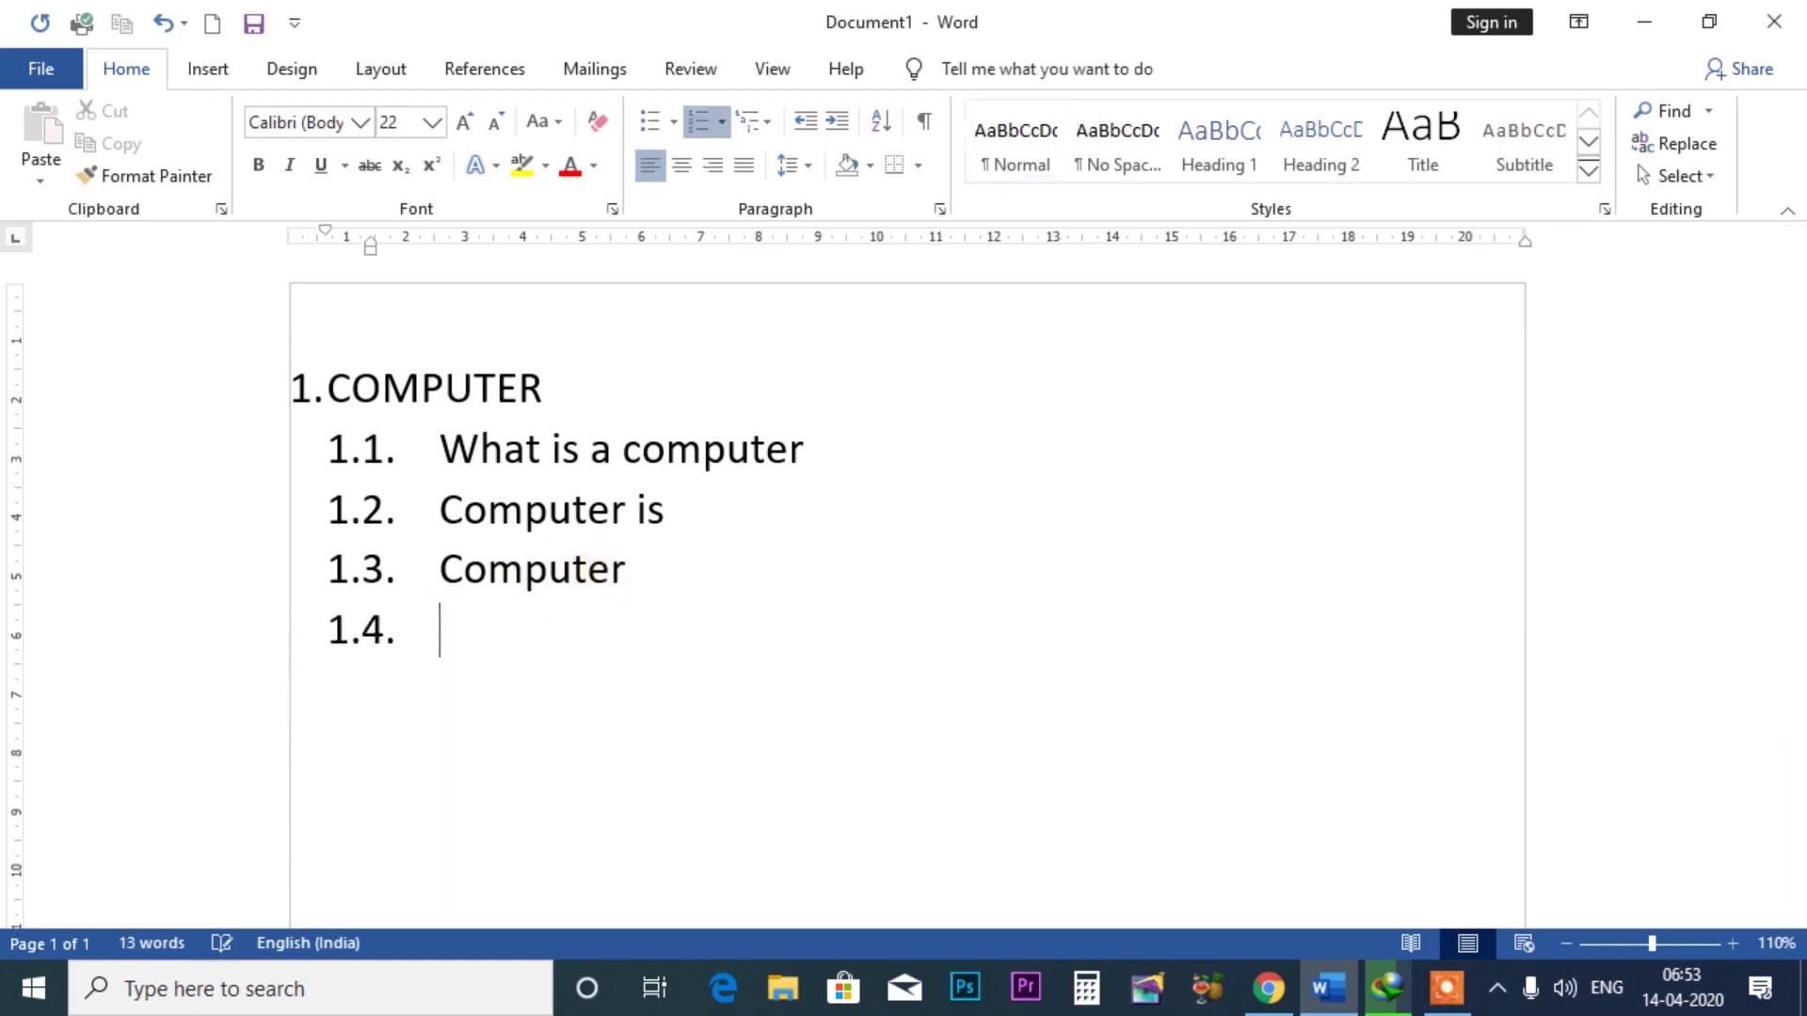
pyautogui.press('BackSpace')
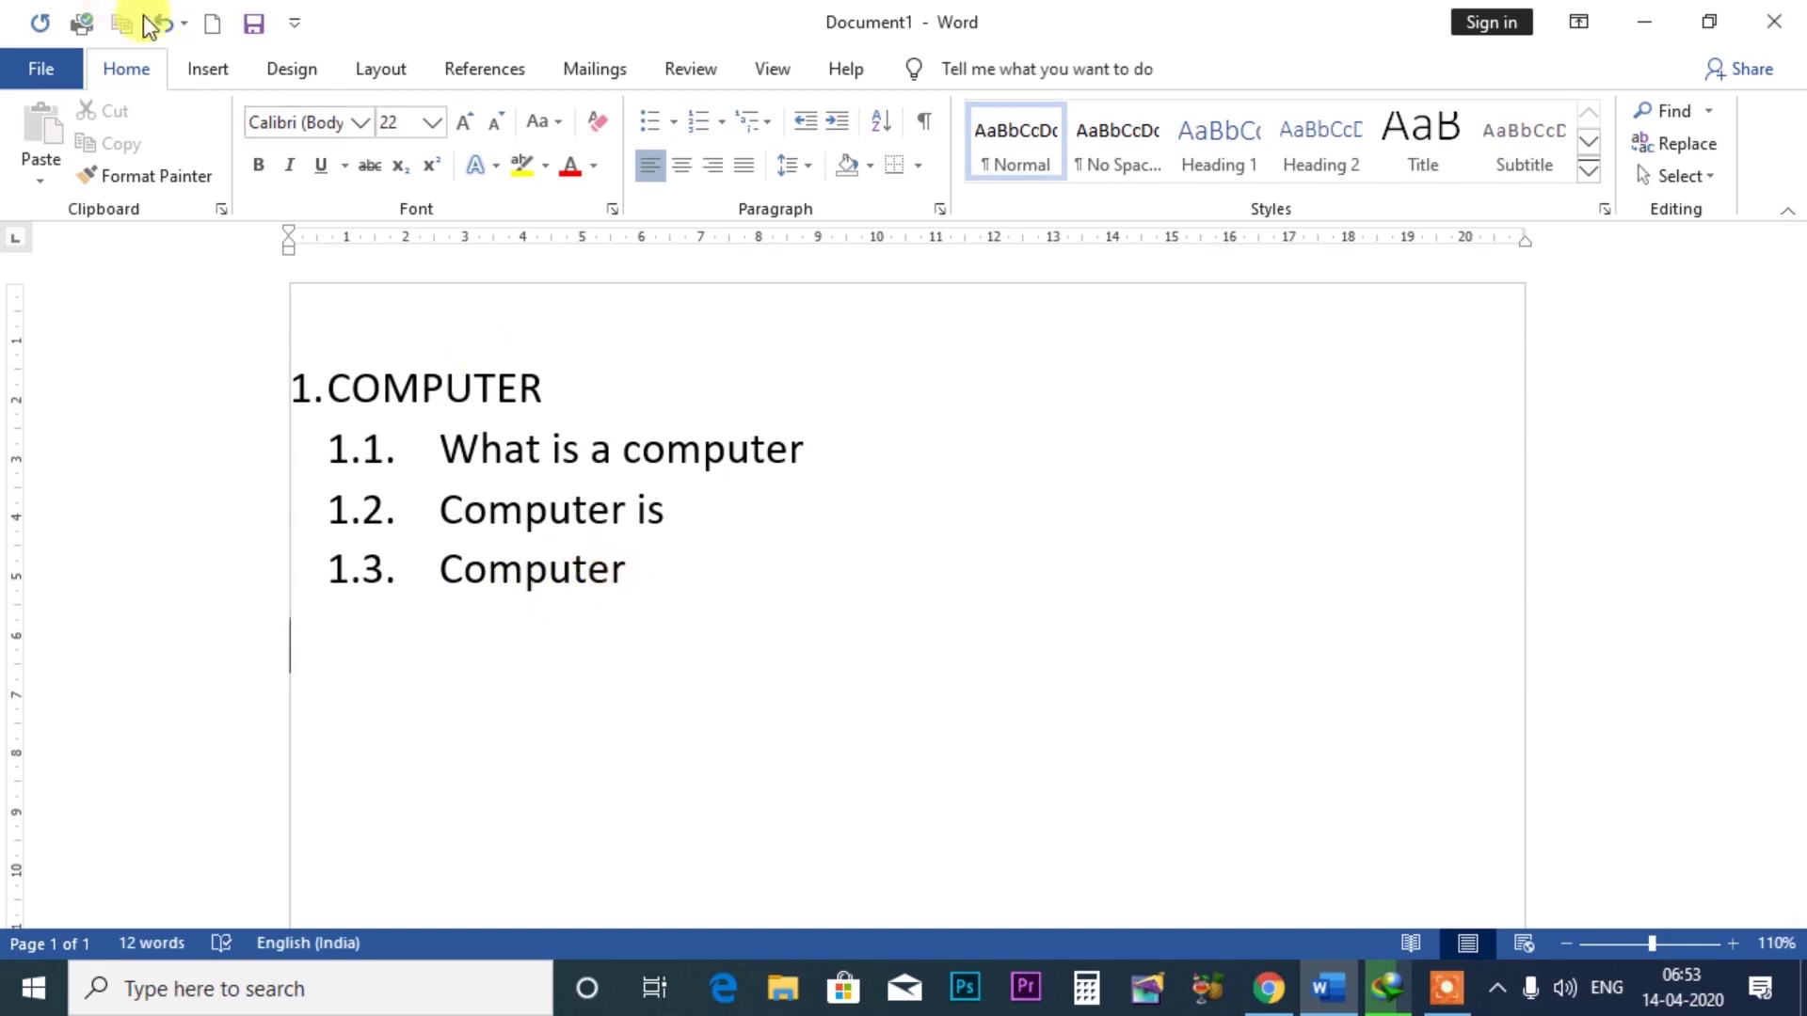
# - Continue the multilevel list with top-level item 2. GAURAV
pyautogui.click(722, 123)
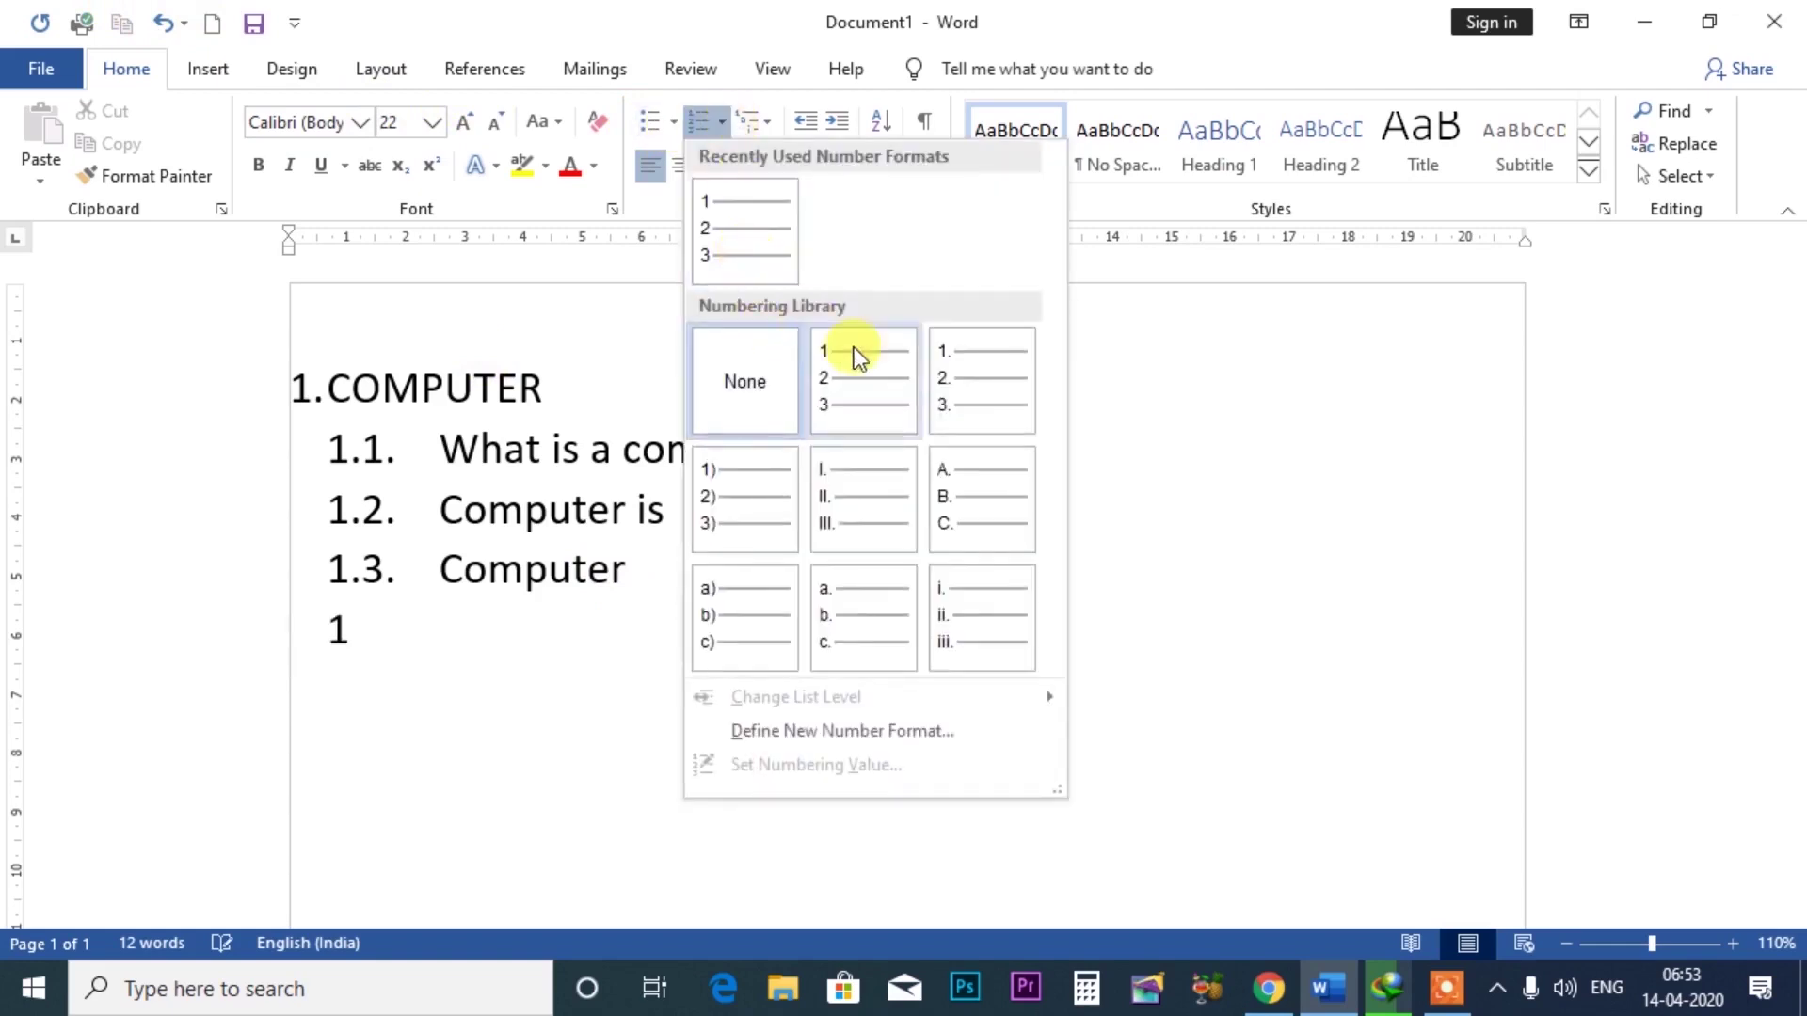
pyautogui.click(770, 121)
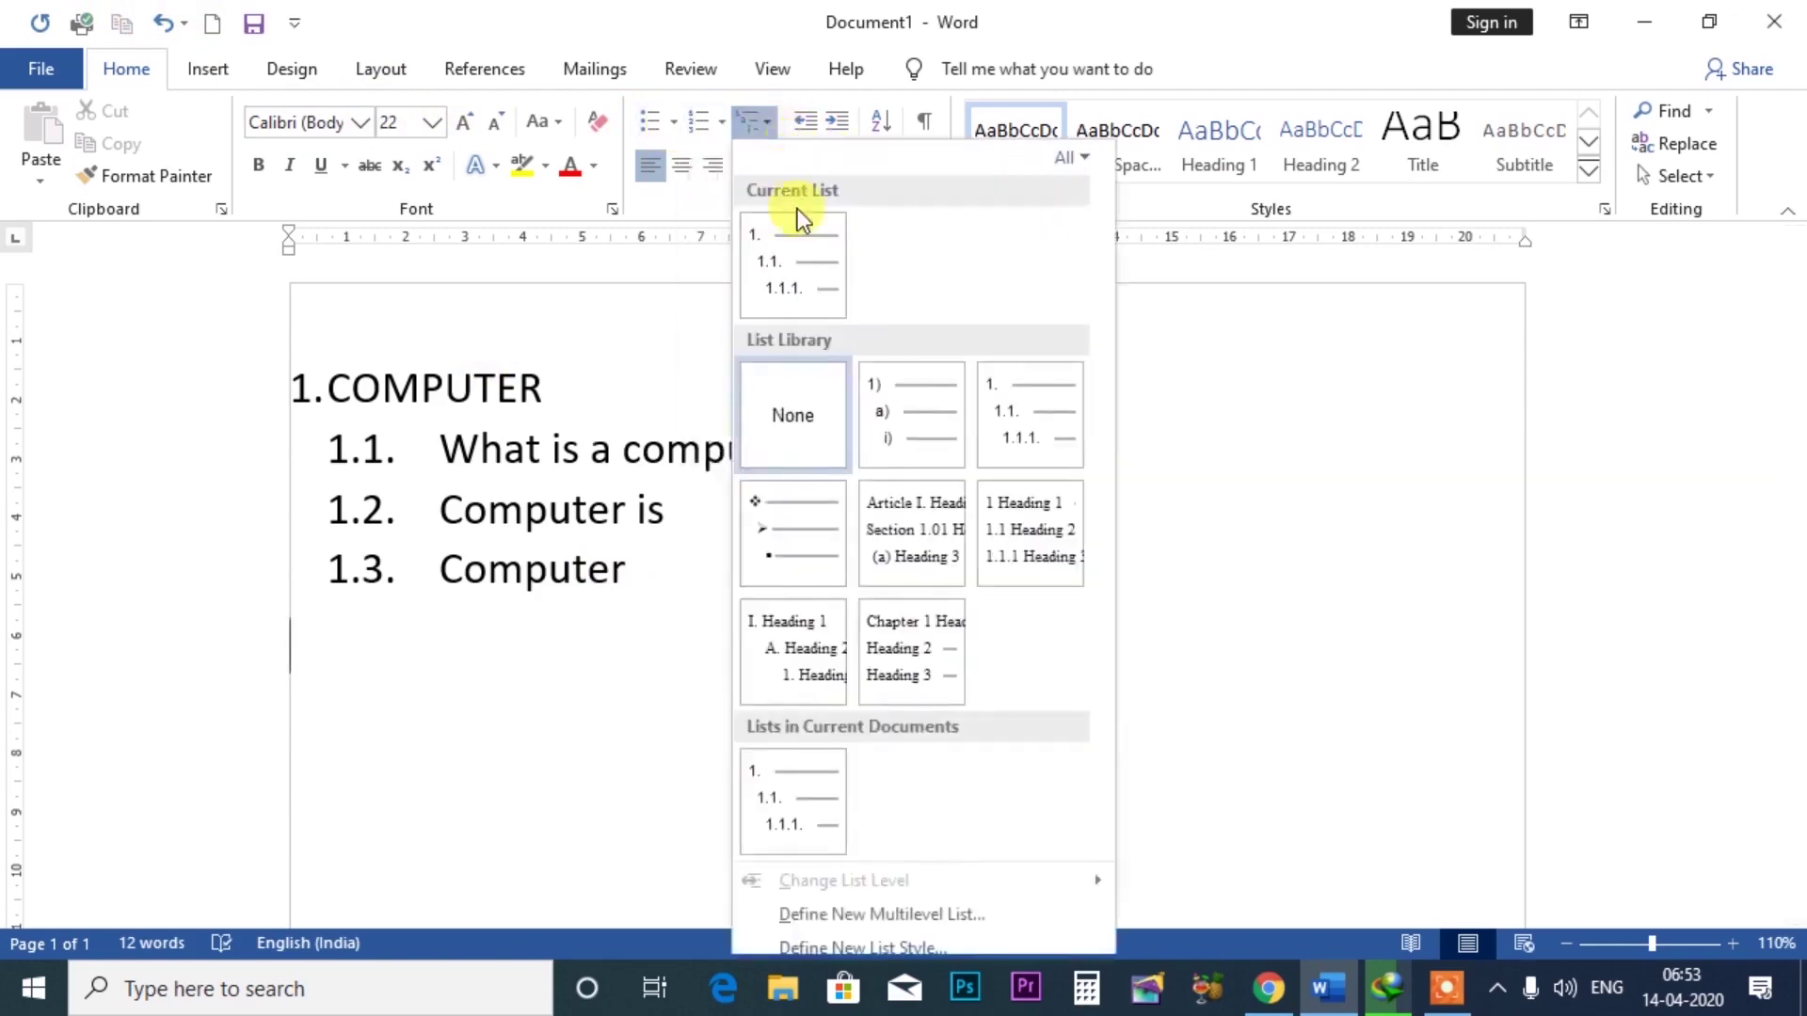
pyautogui.click(781, 282)
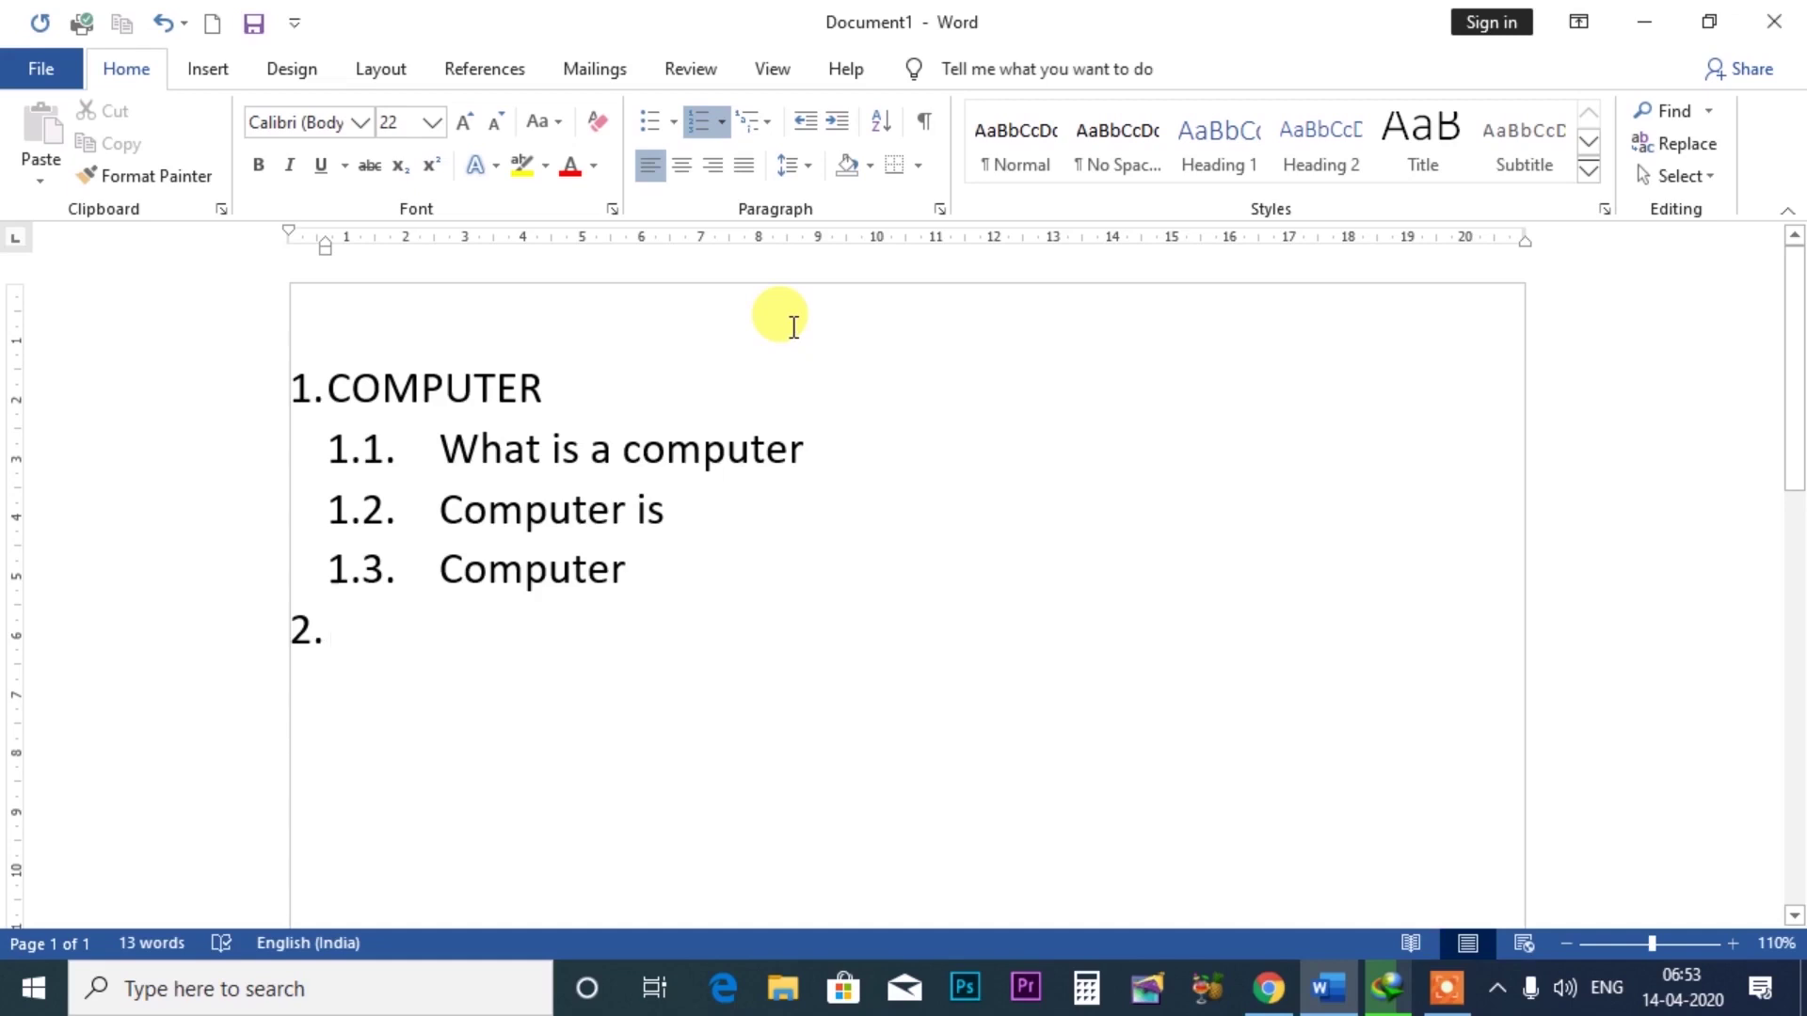
pyautogui.write('GAURAV')
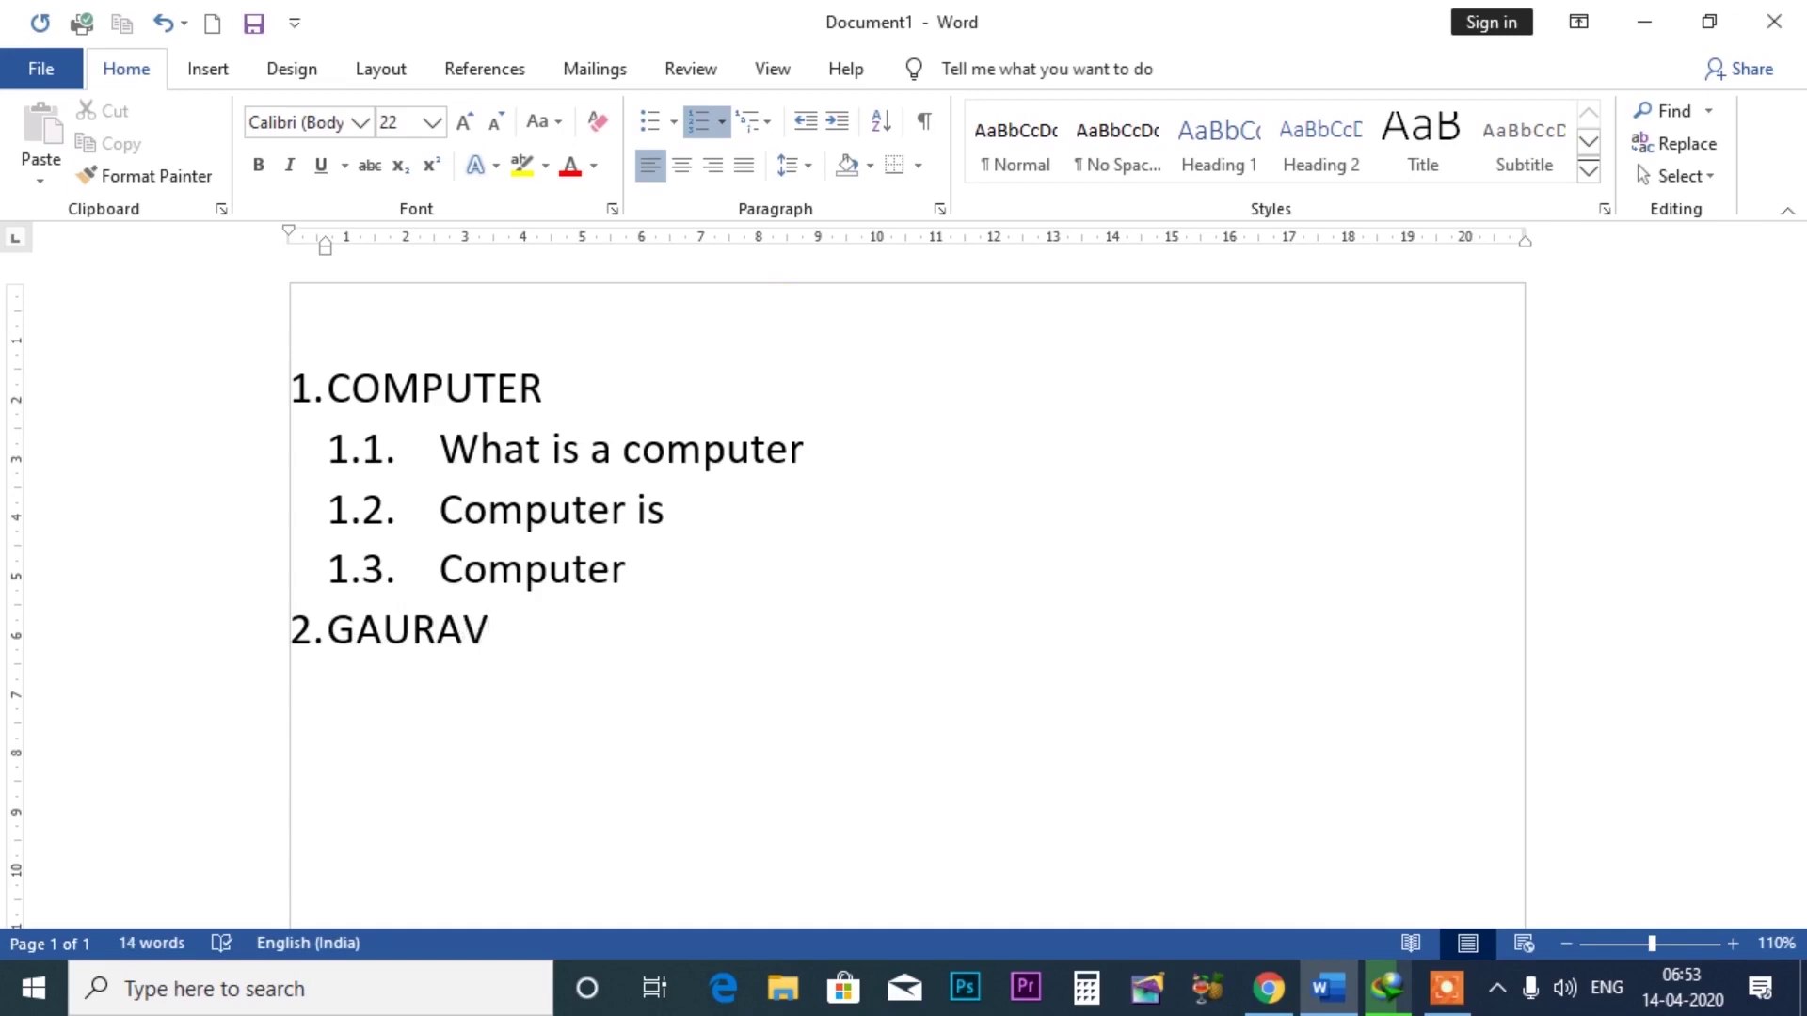
# - Add sub-items 2.1 COMPUTER and 2.2 GYAN under GAURAV
pyautogui.press('Return')
pyautogui.press('Tab')
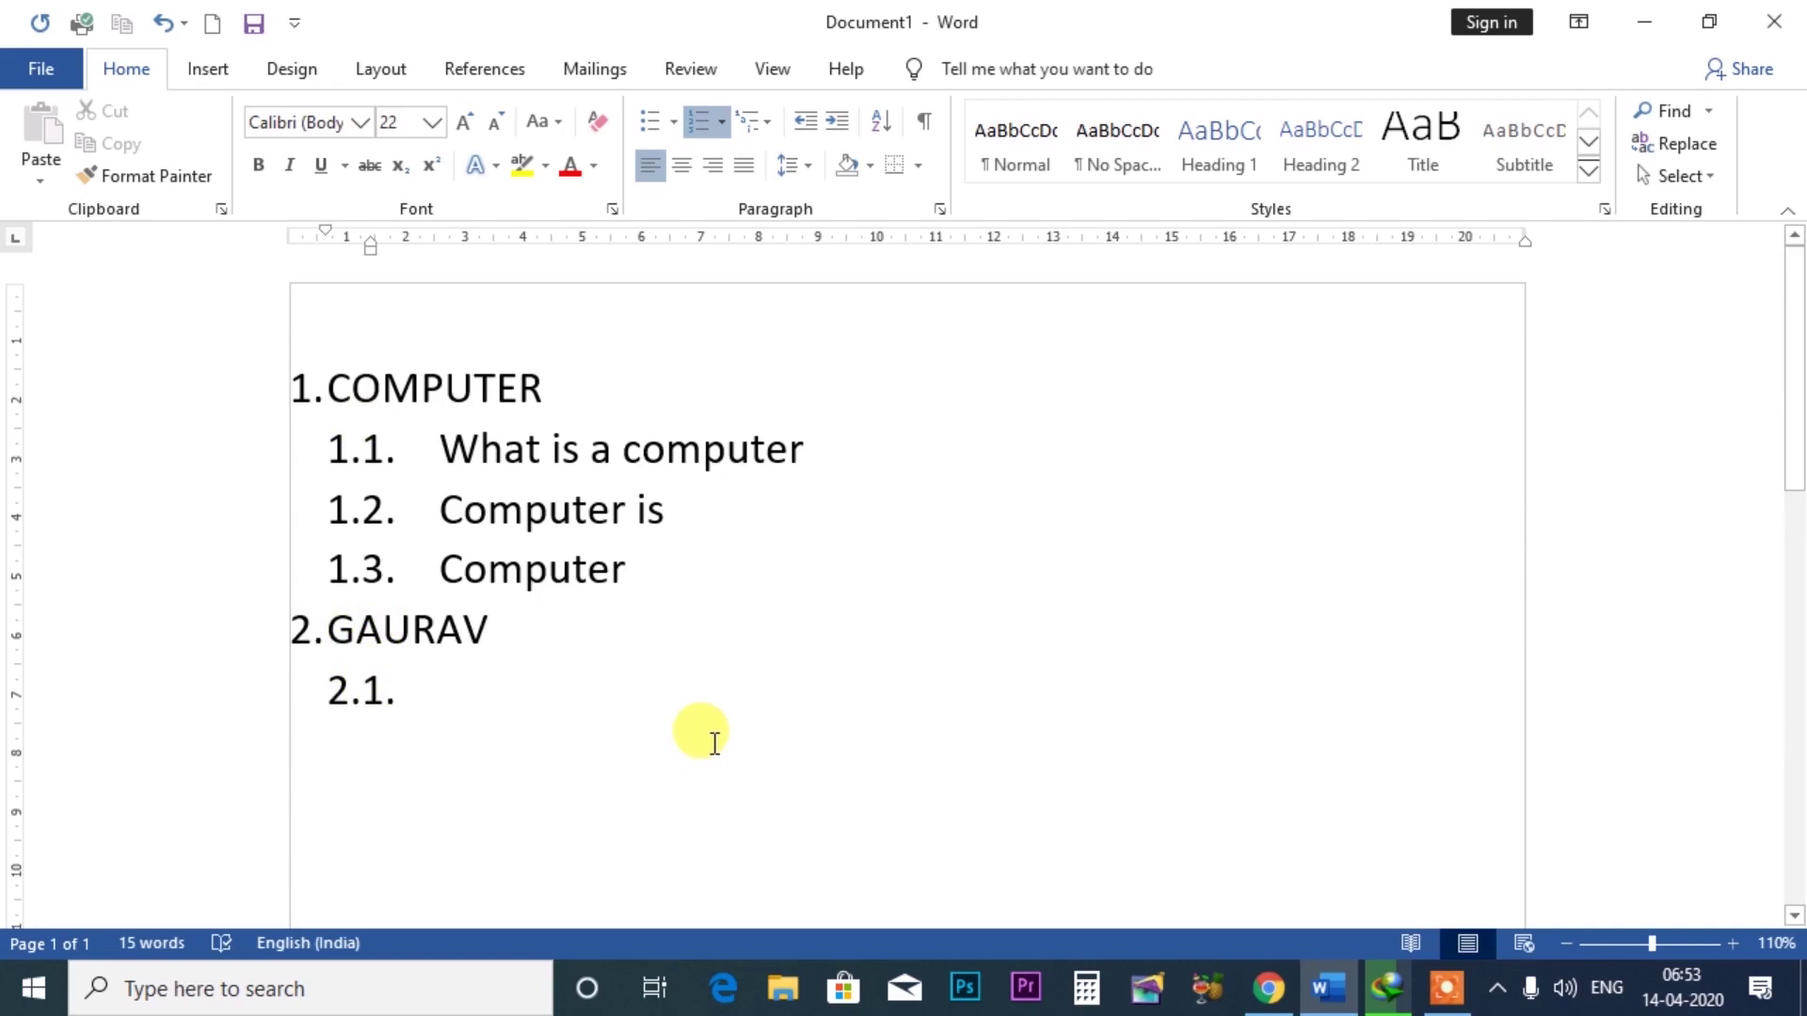
pyautogui.write('COMPUTER')
pyautogui.press('Return')
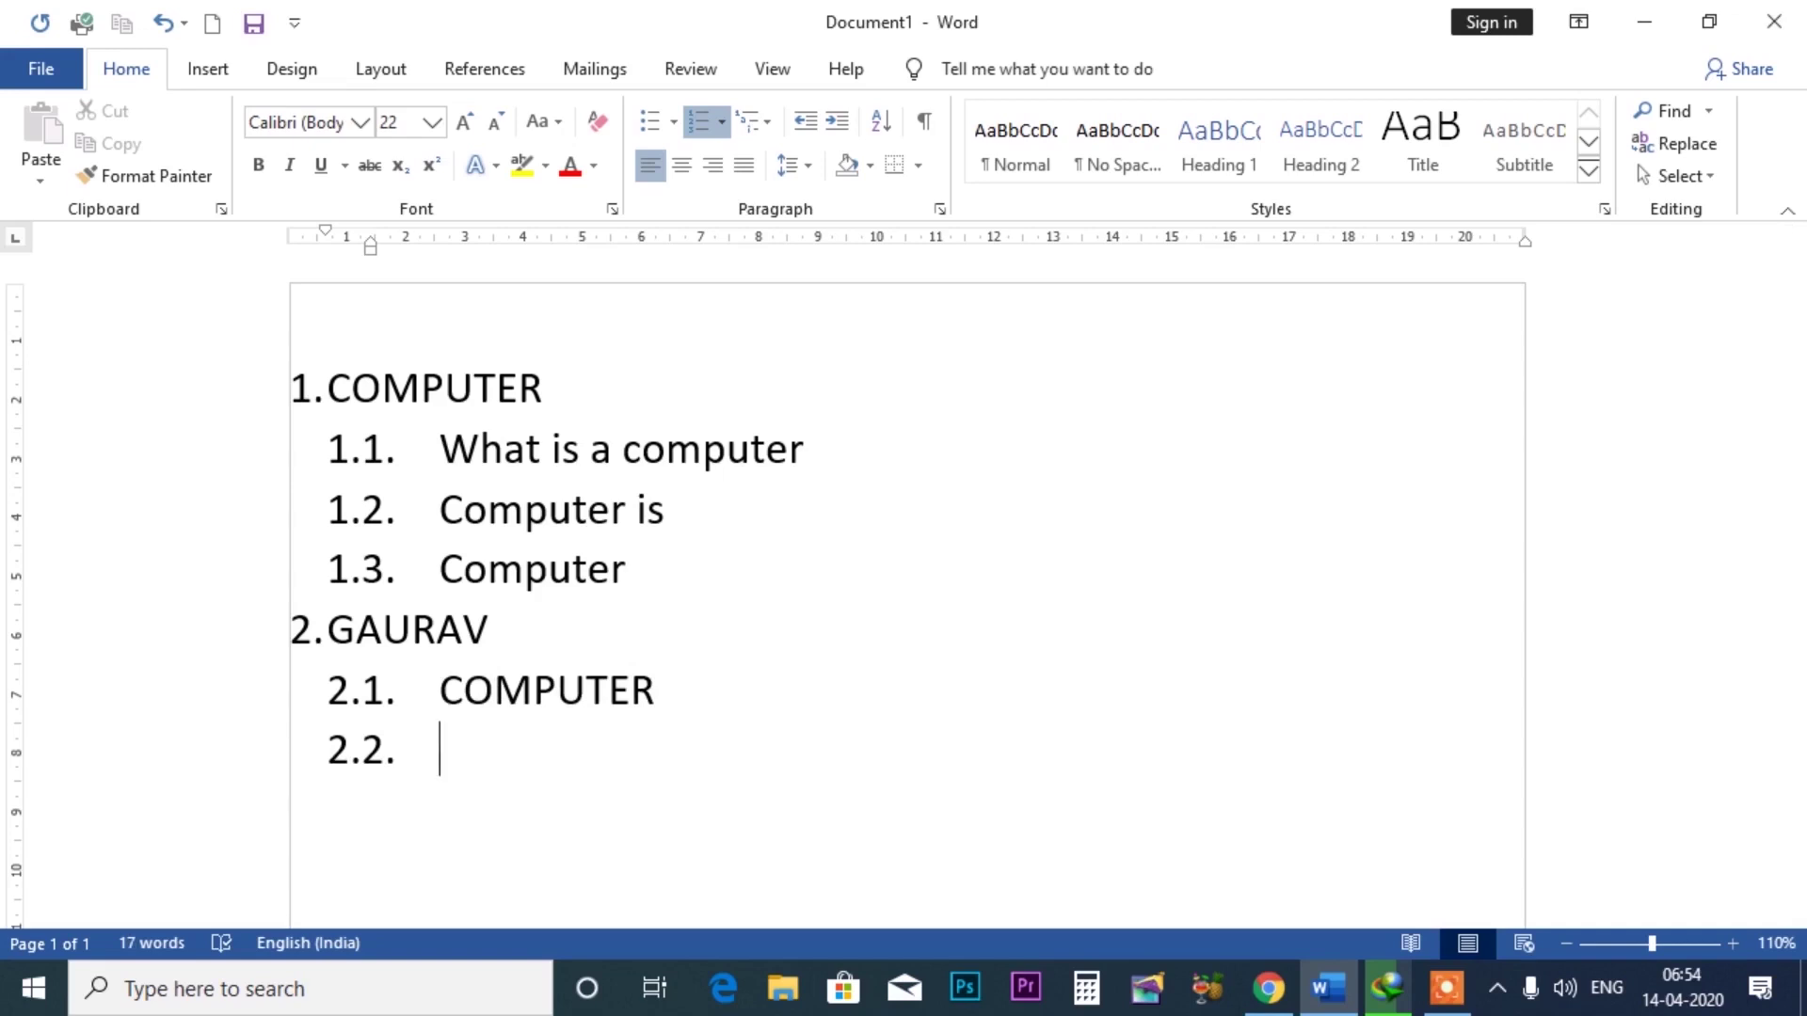
pyautogui.write('GYAN')
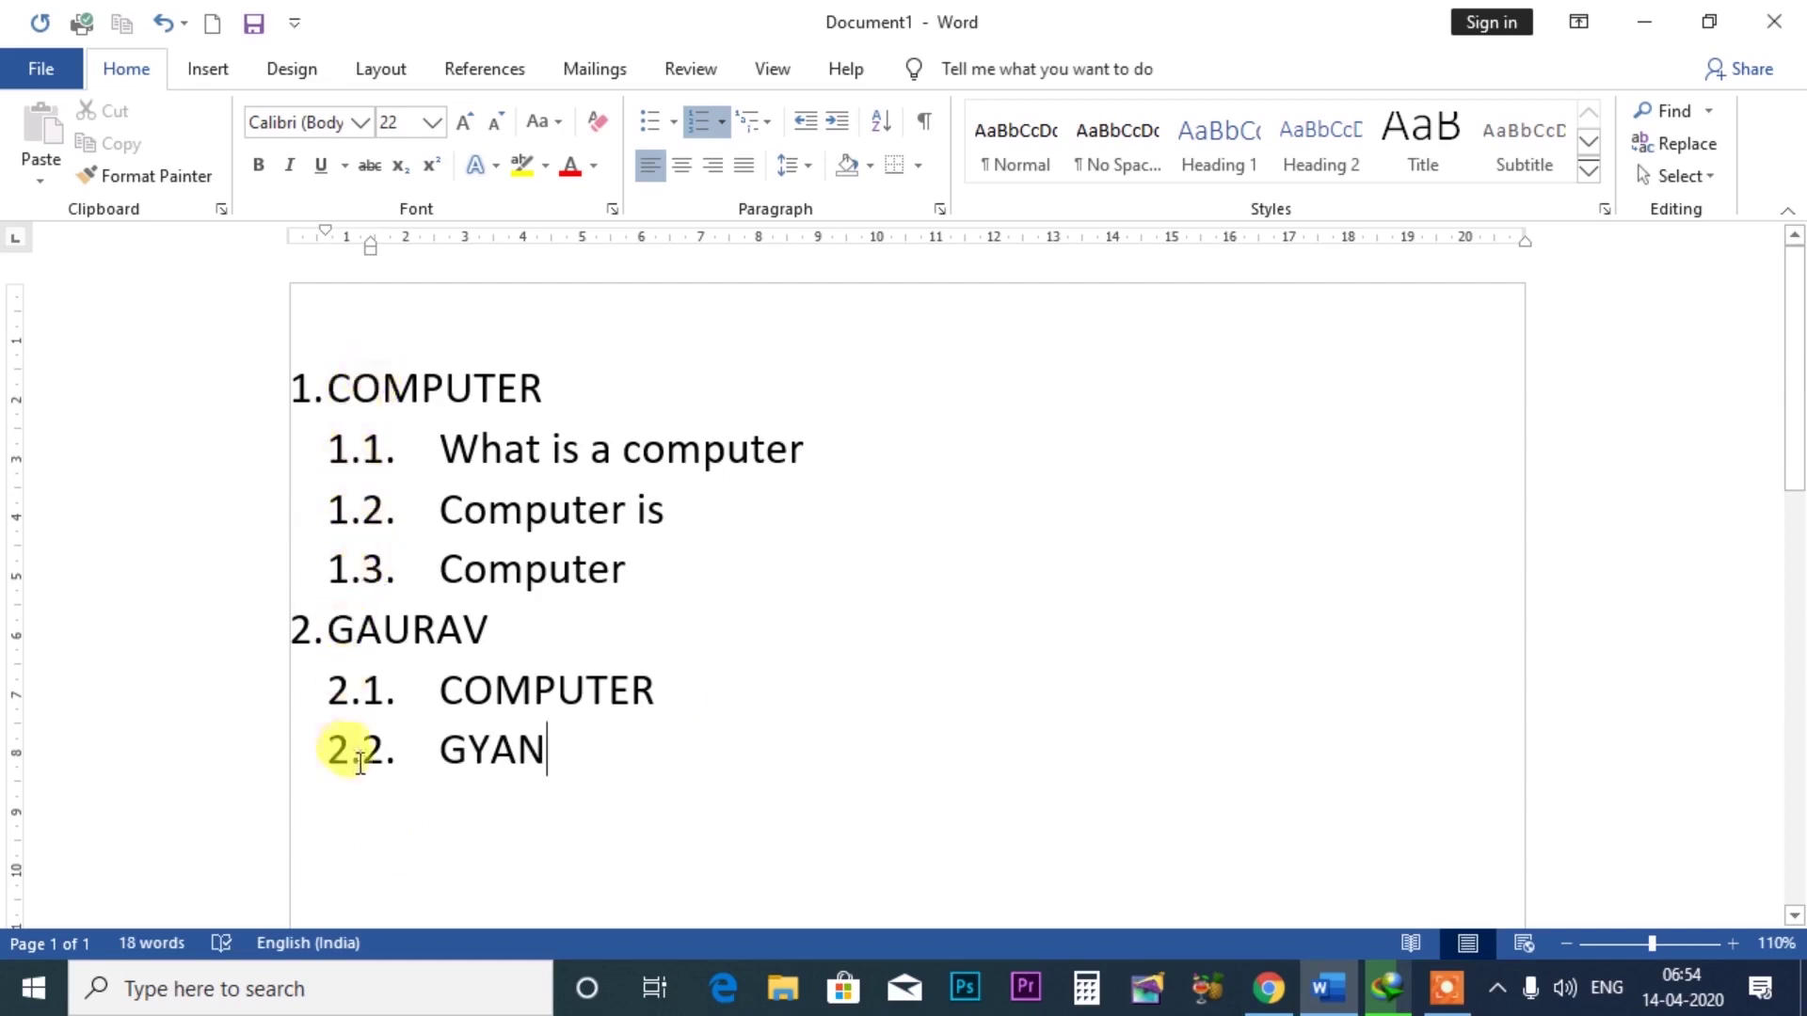
pyautogui.click(772, 120)
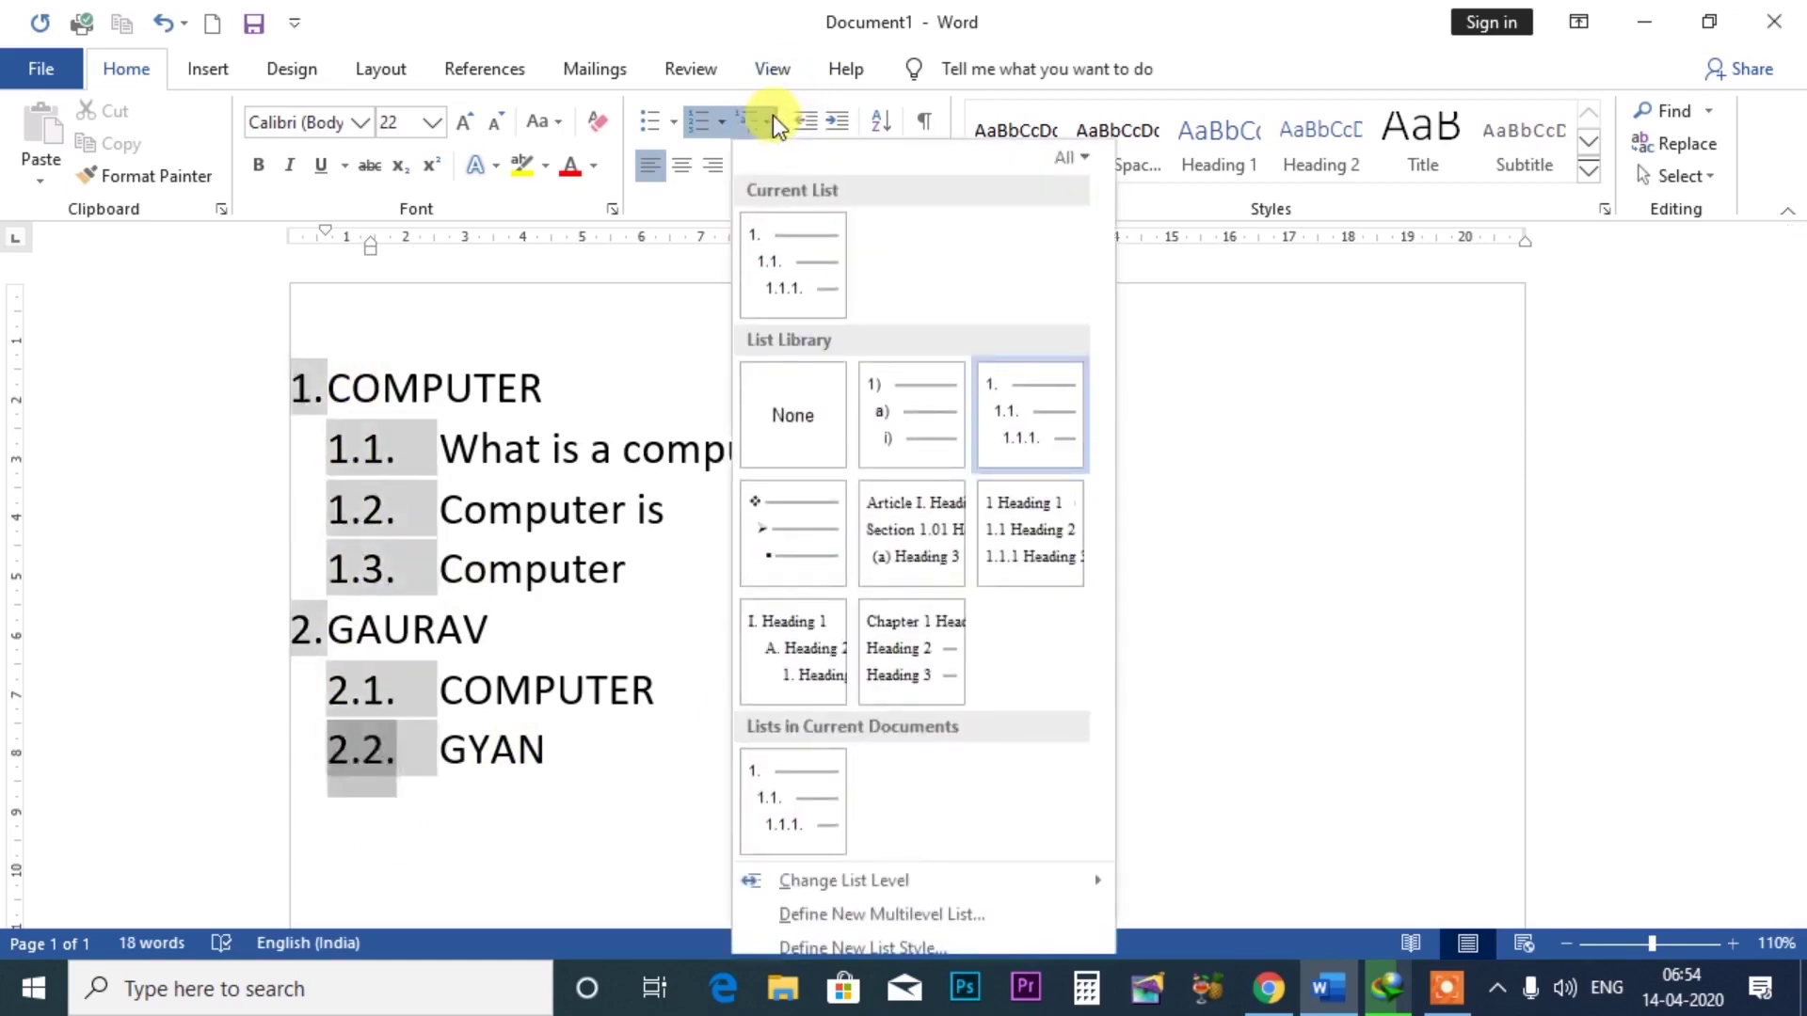
# - Apply the Article/Section, then the 1 Heading 1 / 1.1 Heading 2 numbering styles
pyautogui.moveTo(912, 531)
pyautogui.click(917, 525)
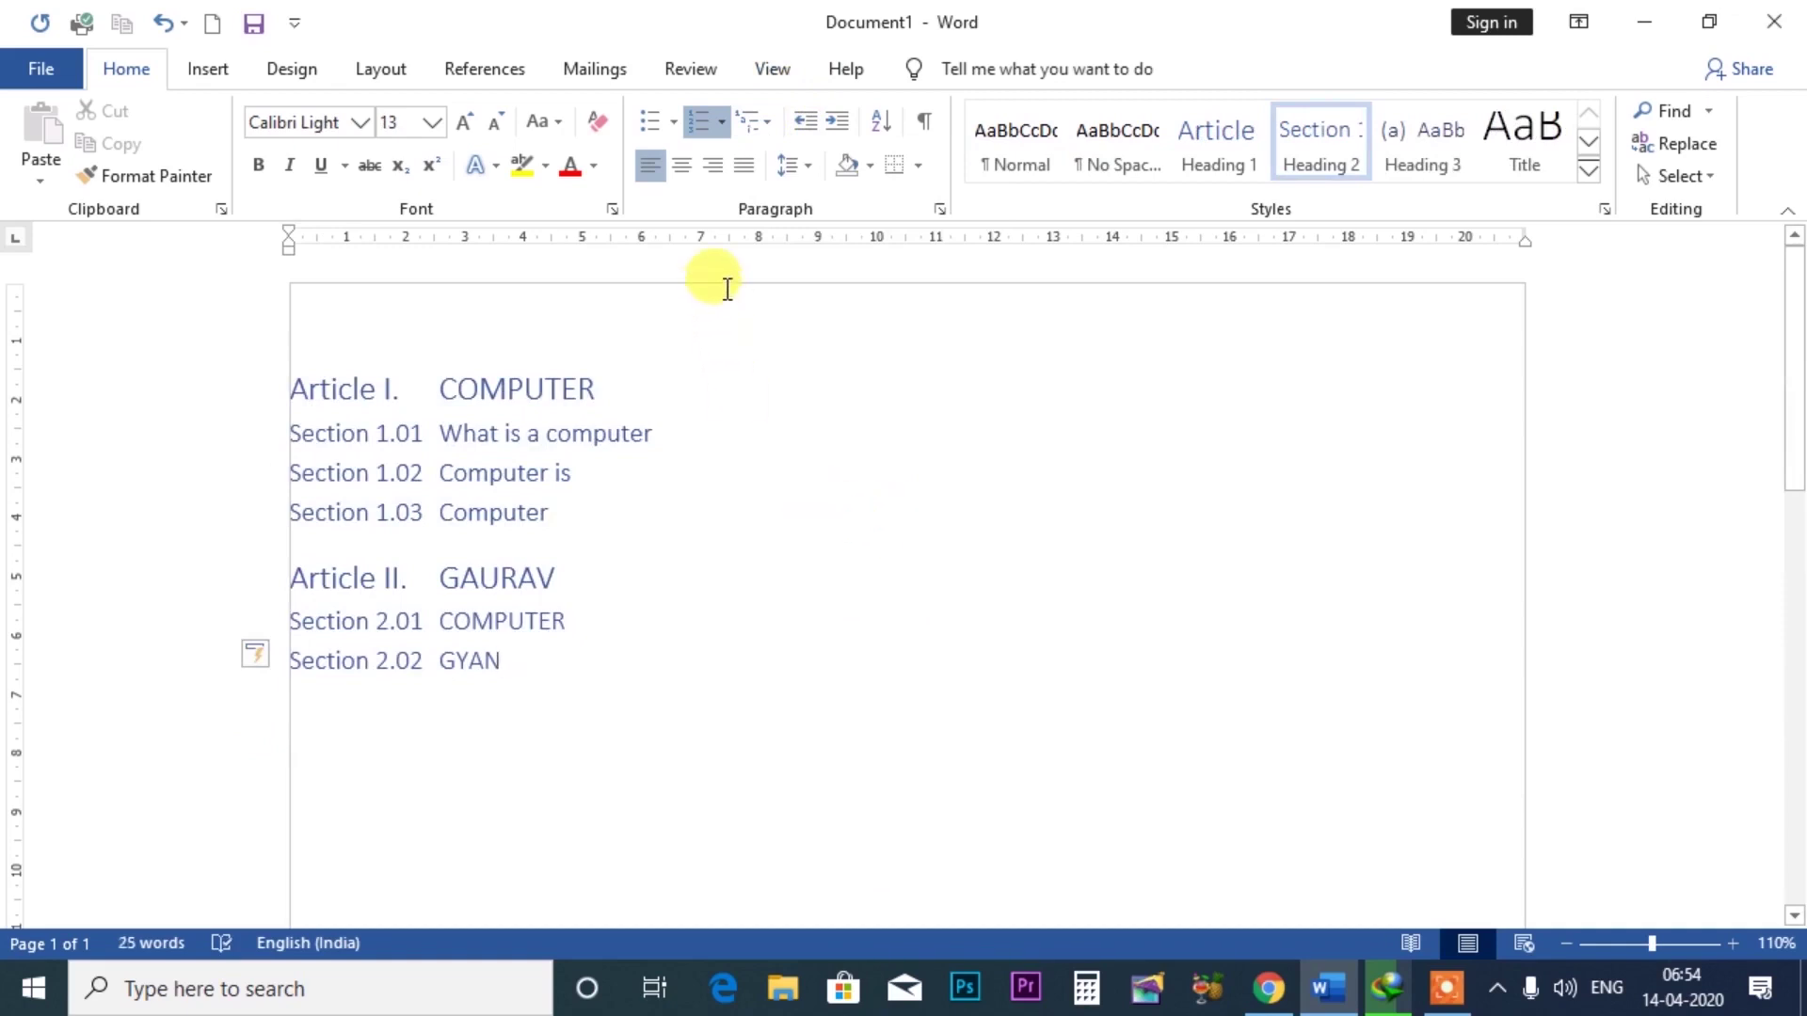
pyautogui.click(765, 121)
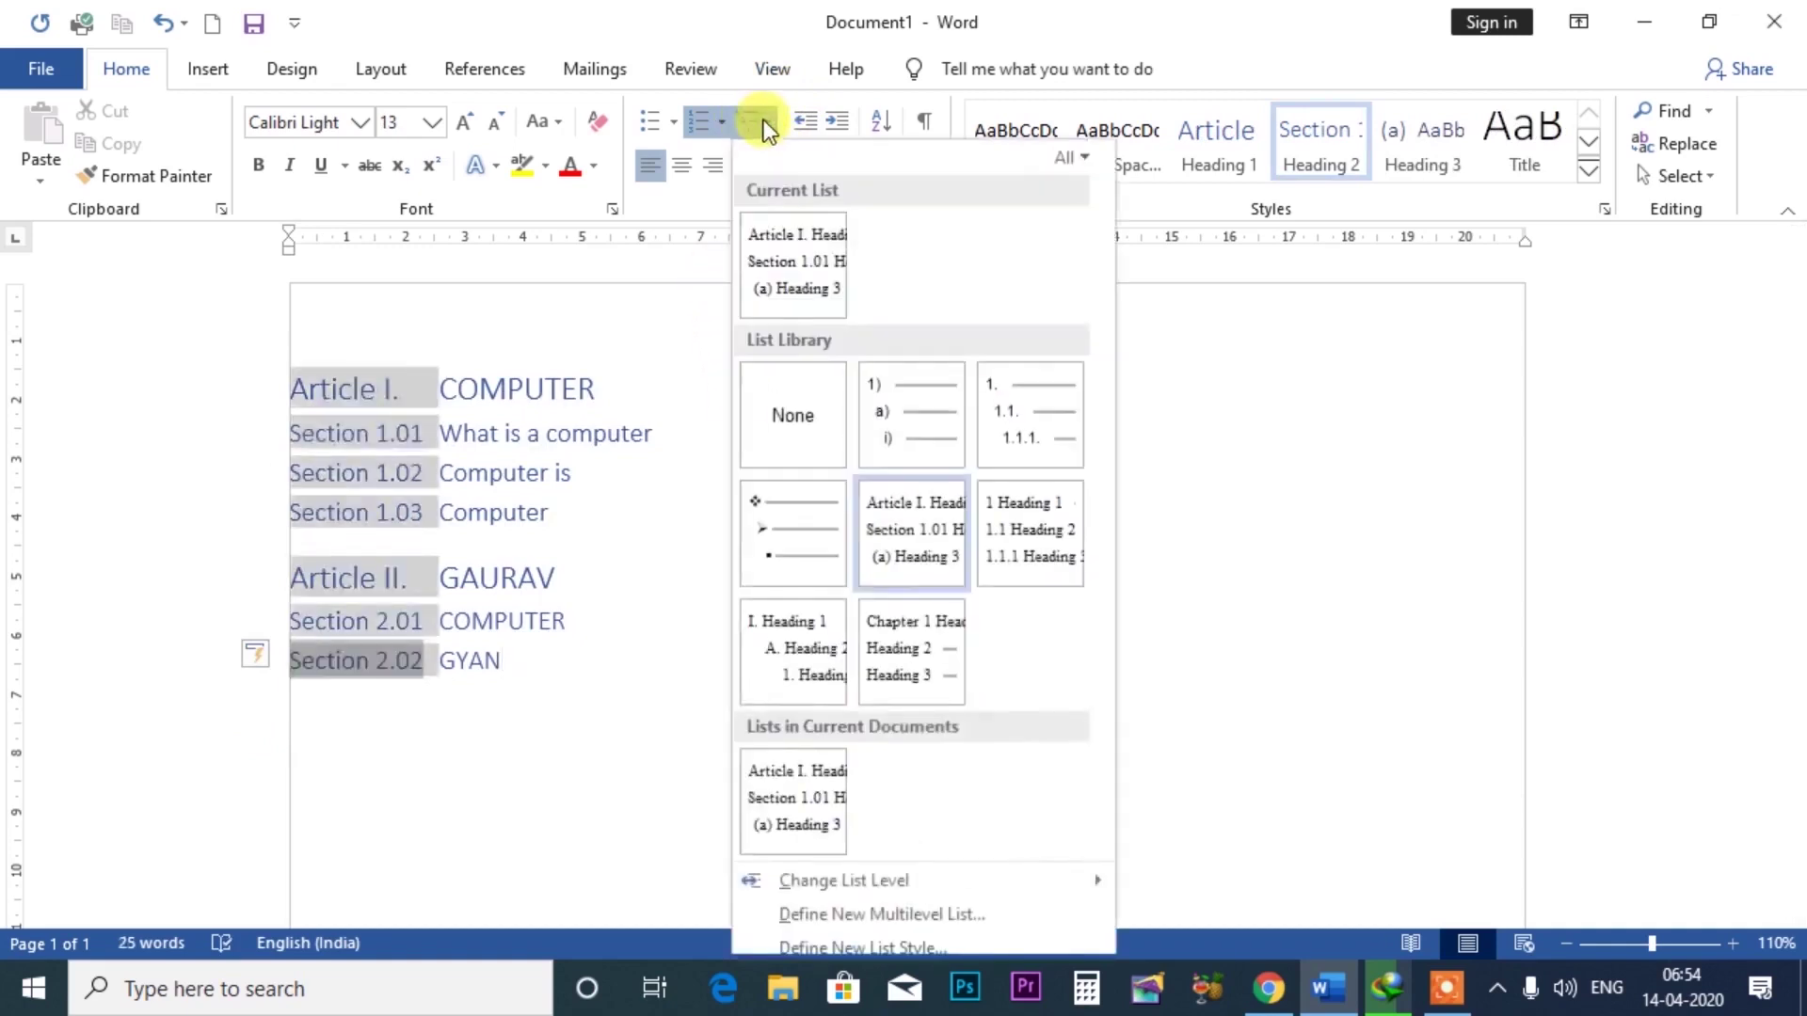
pyautogui.press('Escape')
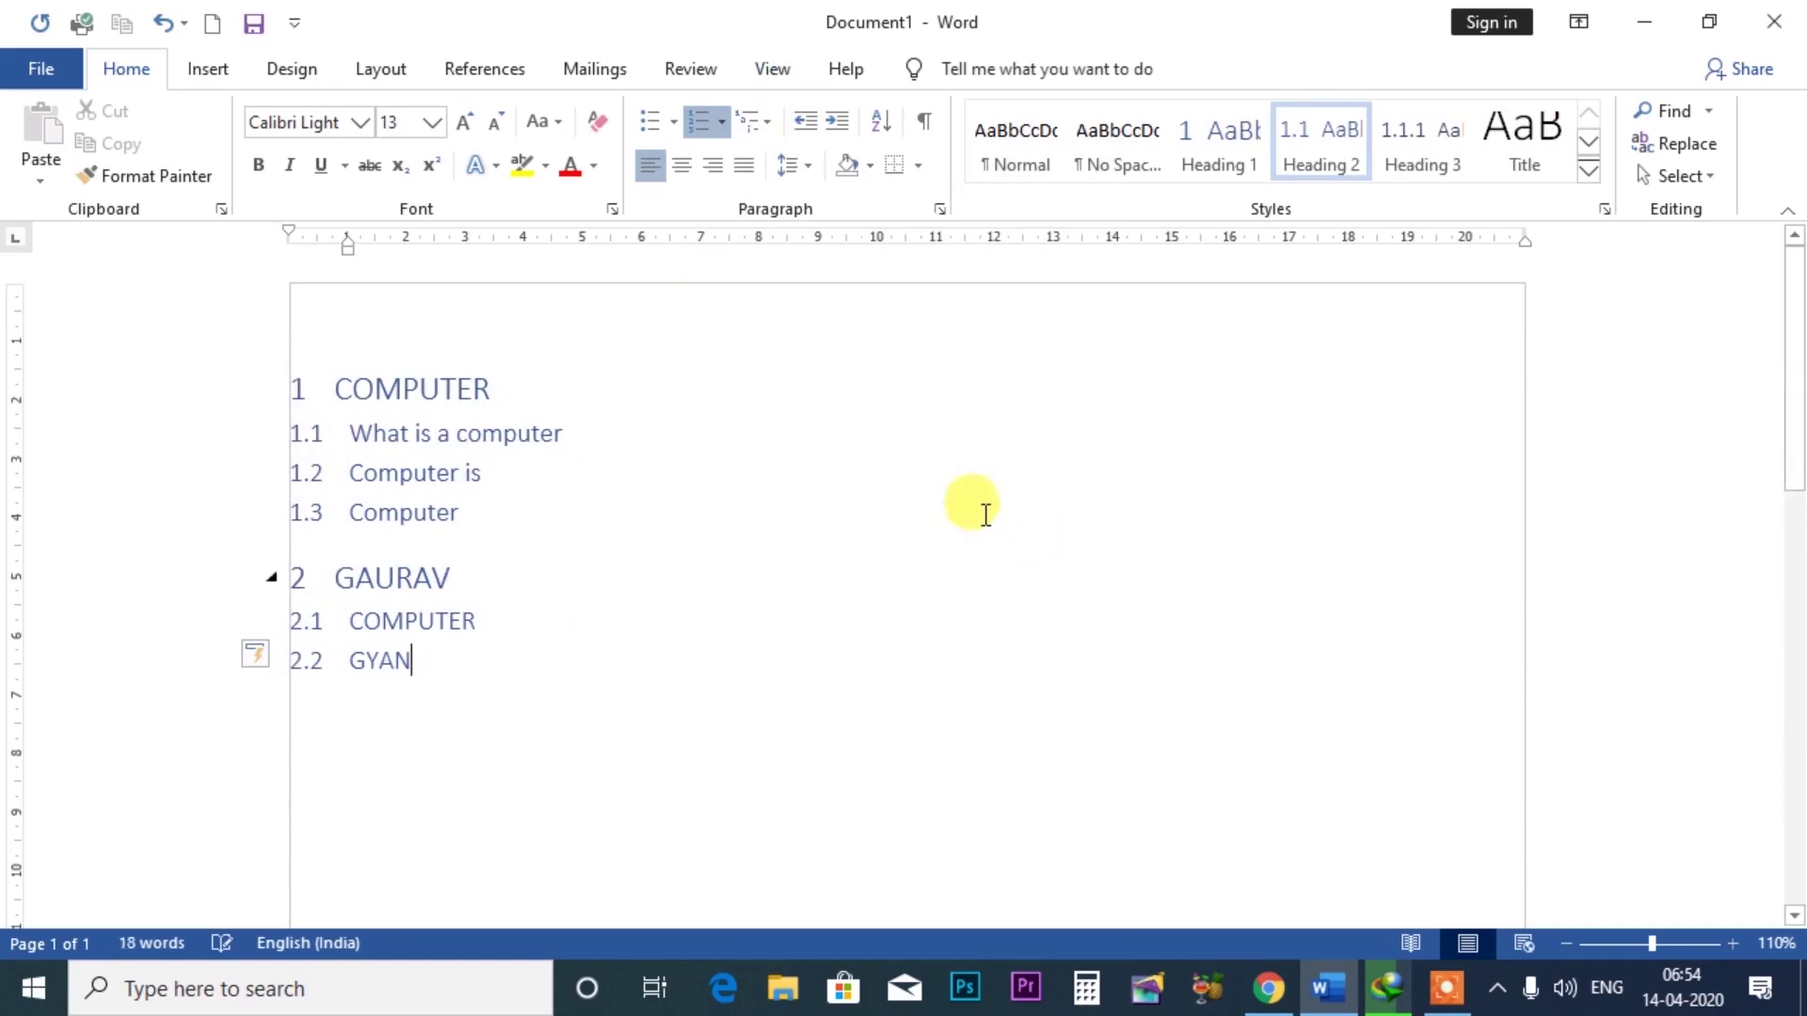
pyautogui.click(767, 121)
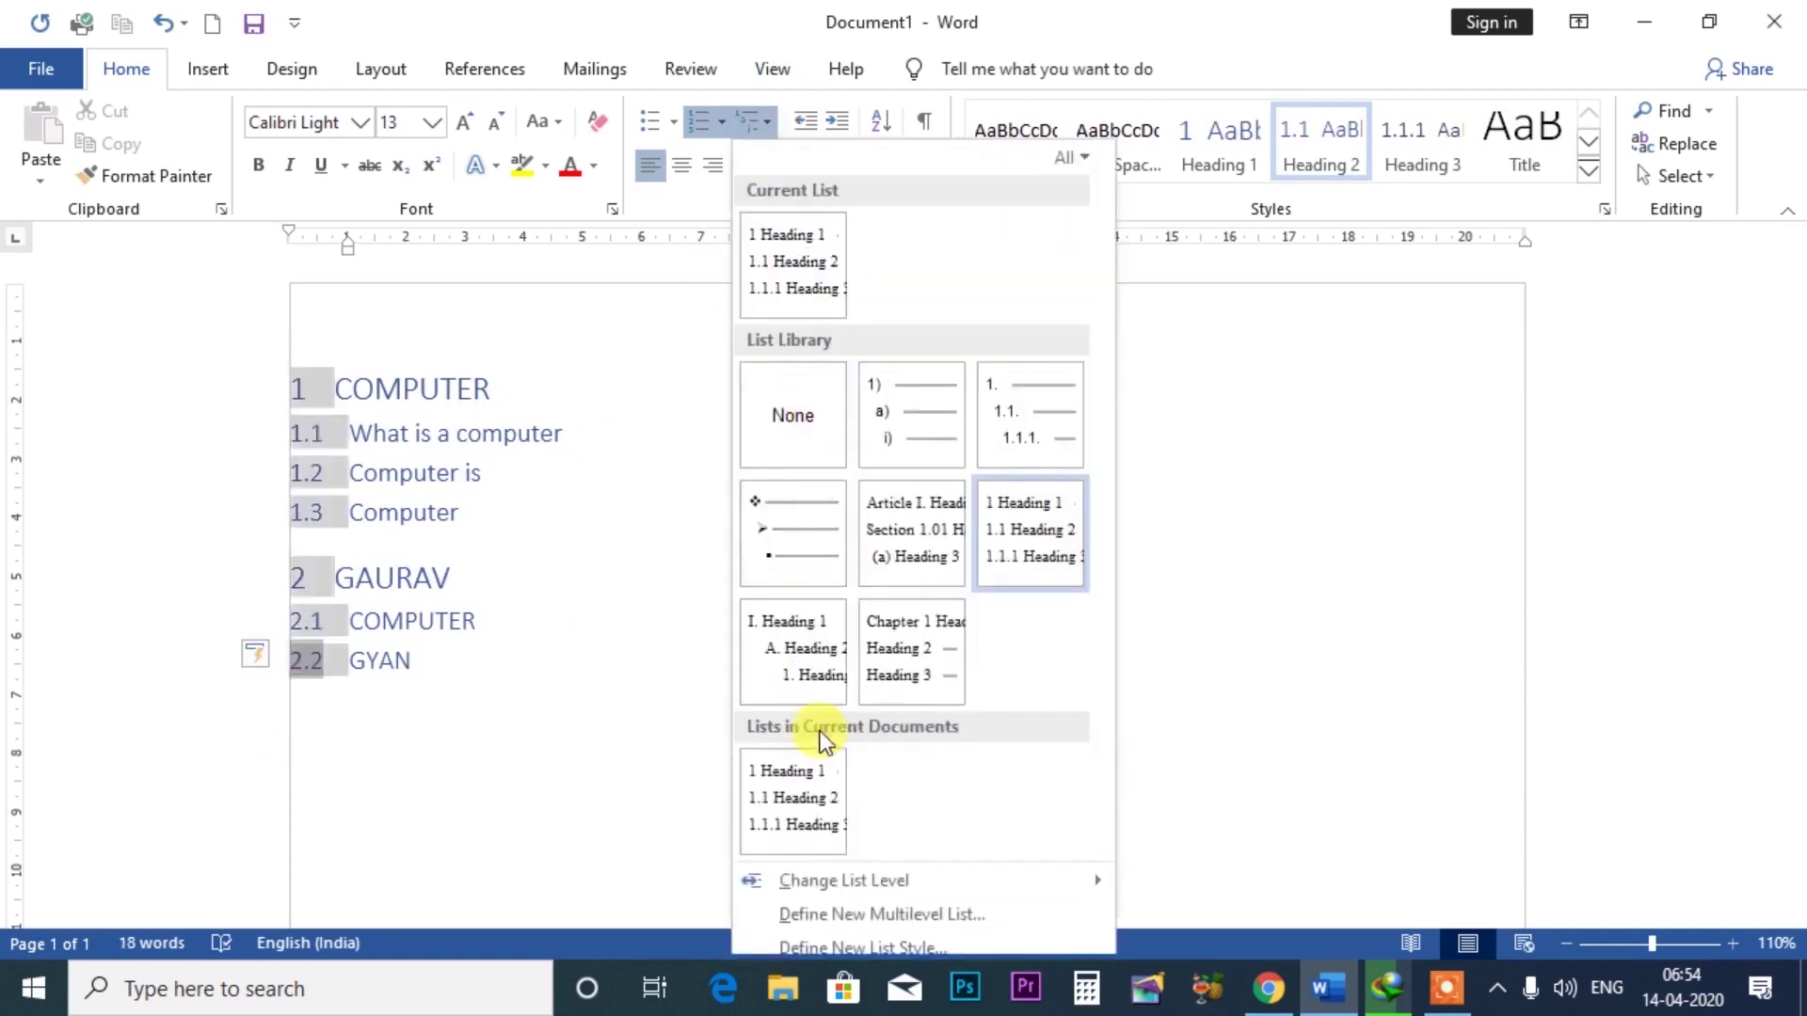
pyautogui.click(800, 783)
pyautogui.click(758, 120)
pyautogui.moveTo(844, 878)
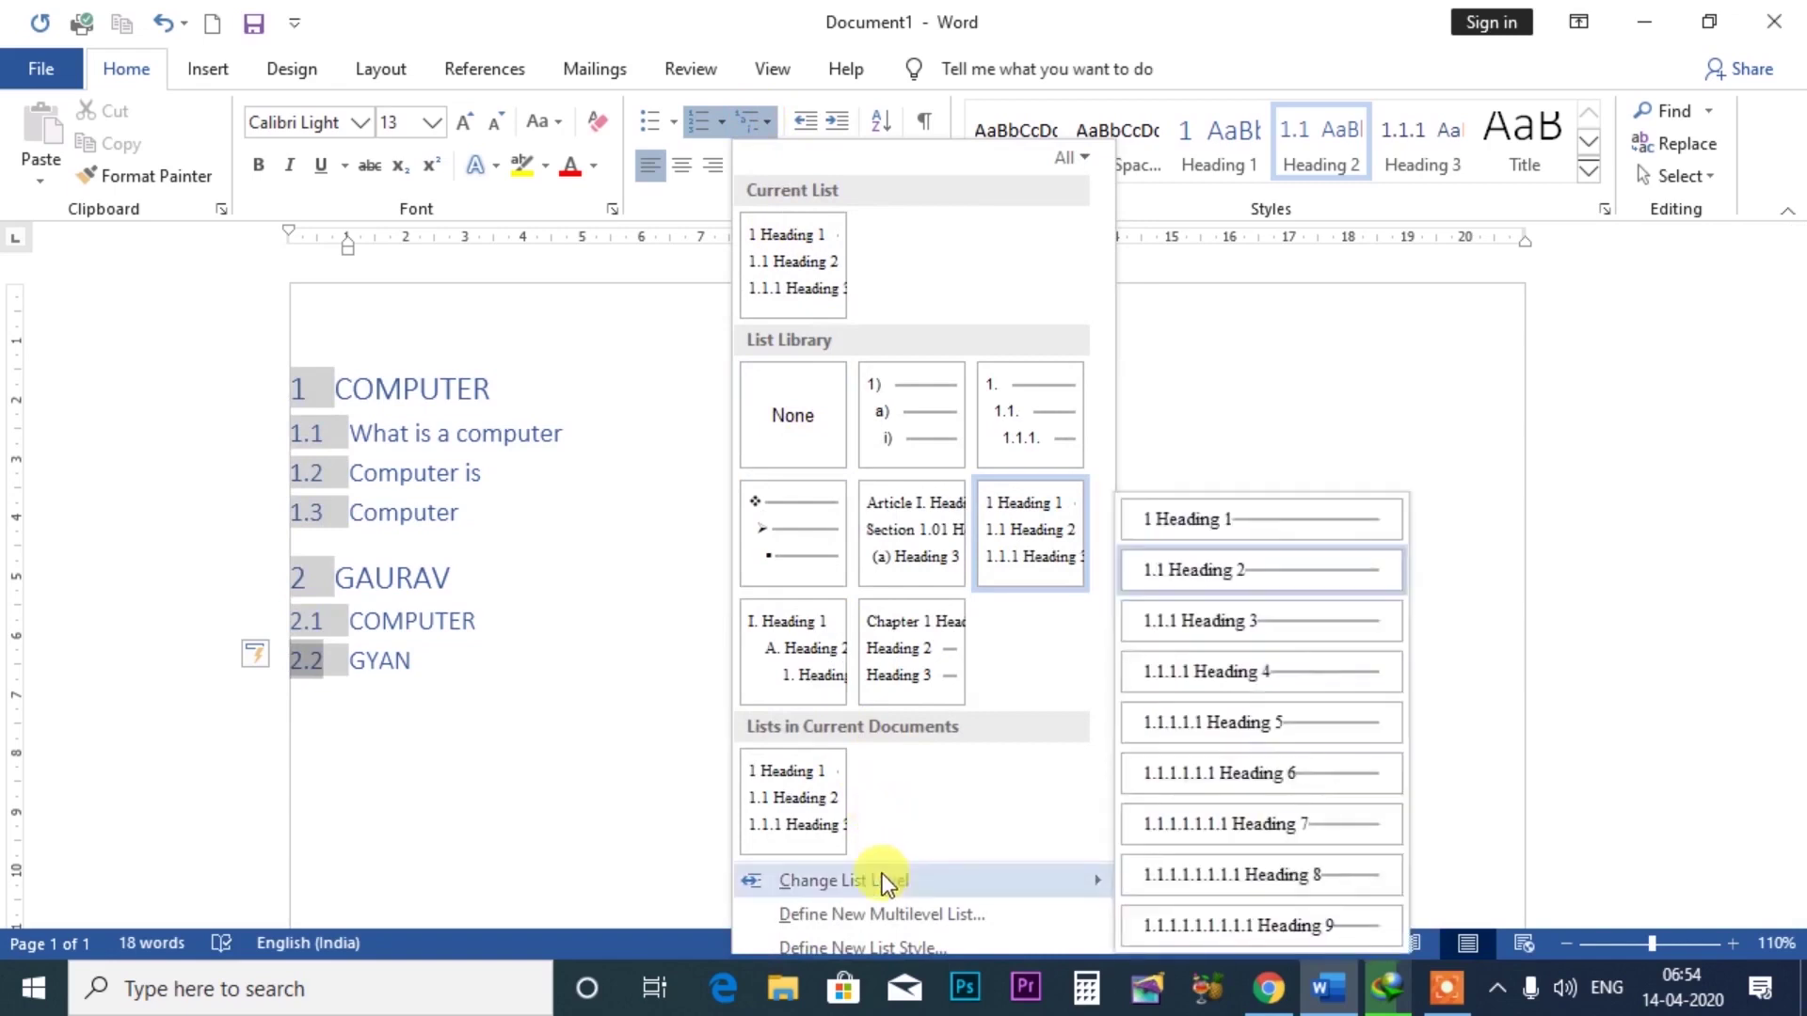
pyautogui.click(1442, 534)
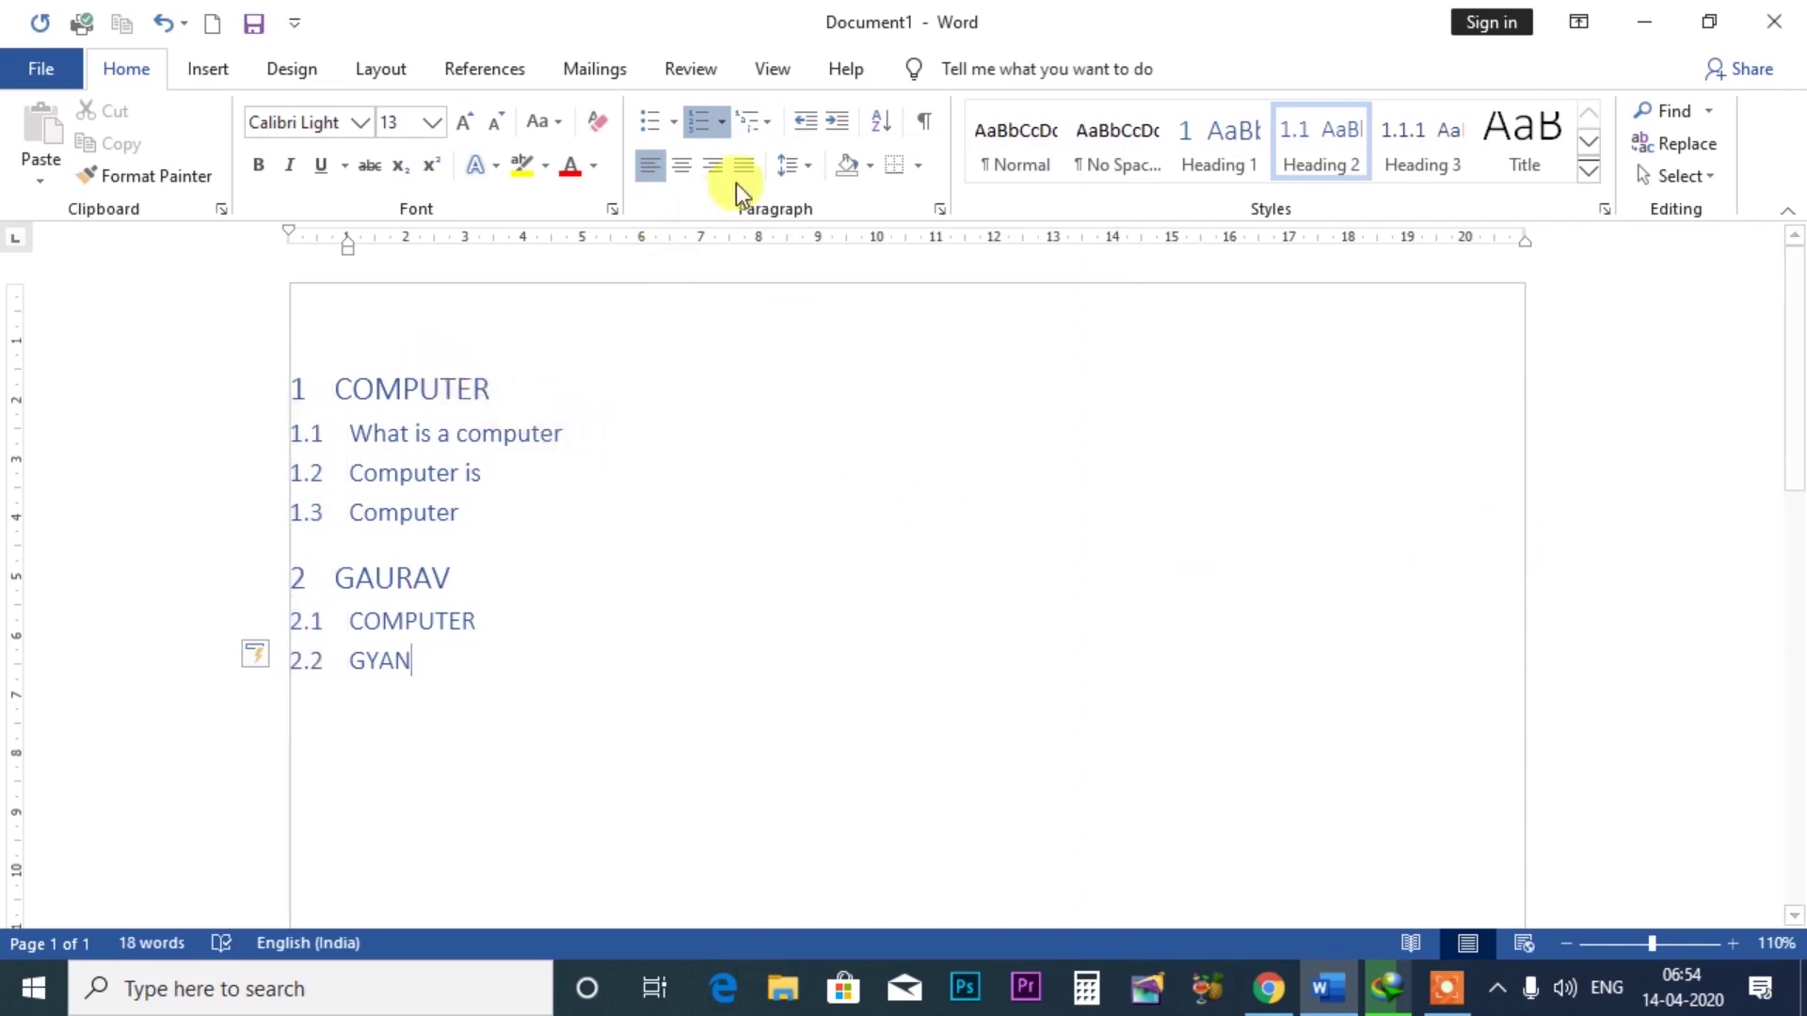
# - Color the list text black and enlarge it three font-size steps
pyautogui.moveTo(527, 654)
pyautogui.mouseDown()
pyautogui.moveTo(387, 623)
pyautogui.moveTo(242, 391)
pyautogui.mouseUp()
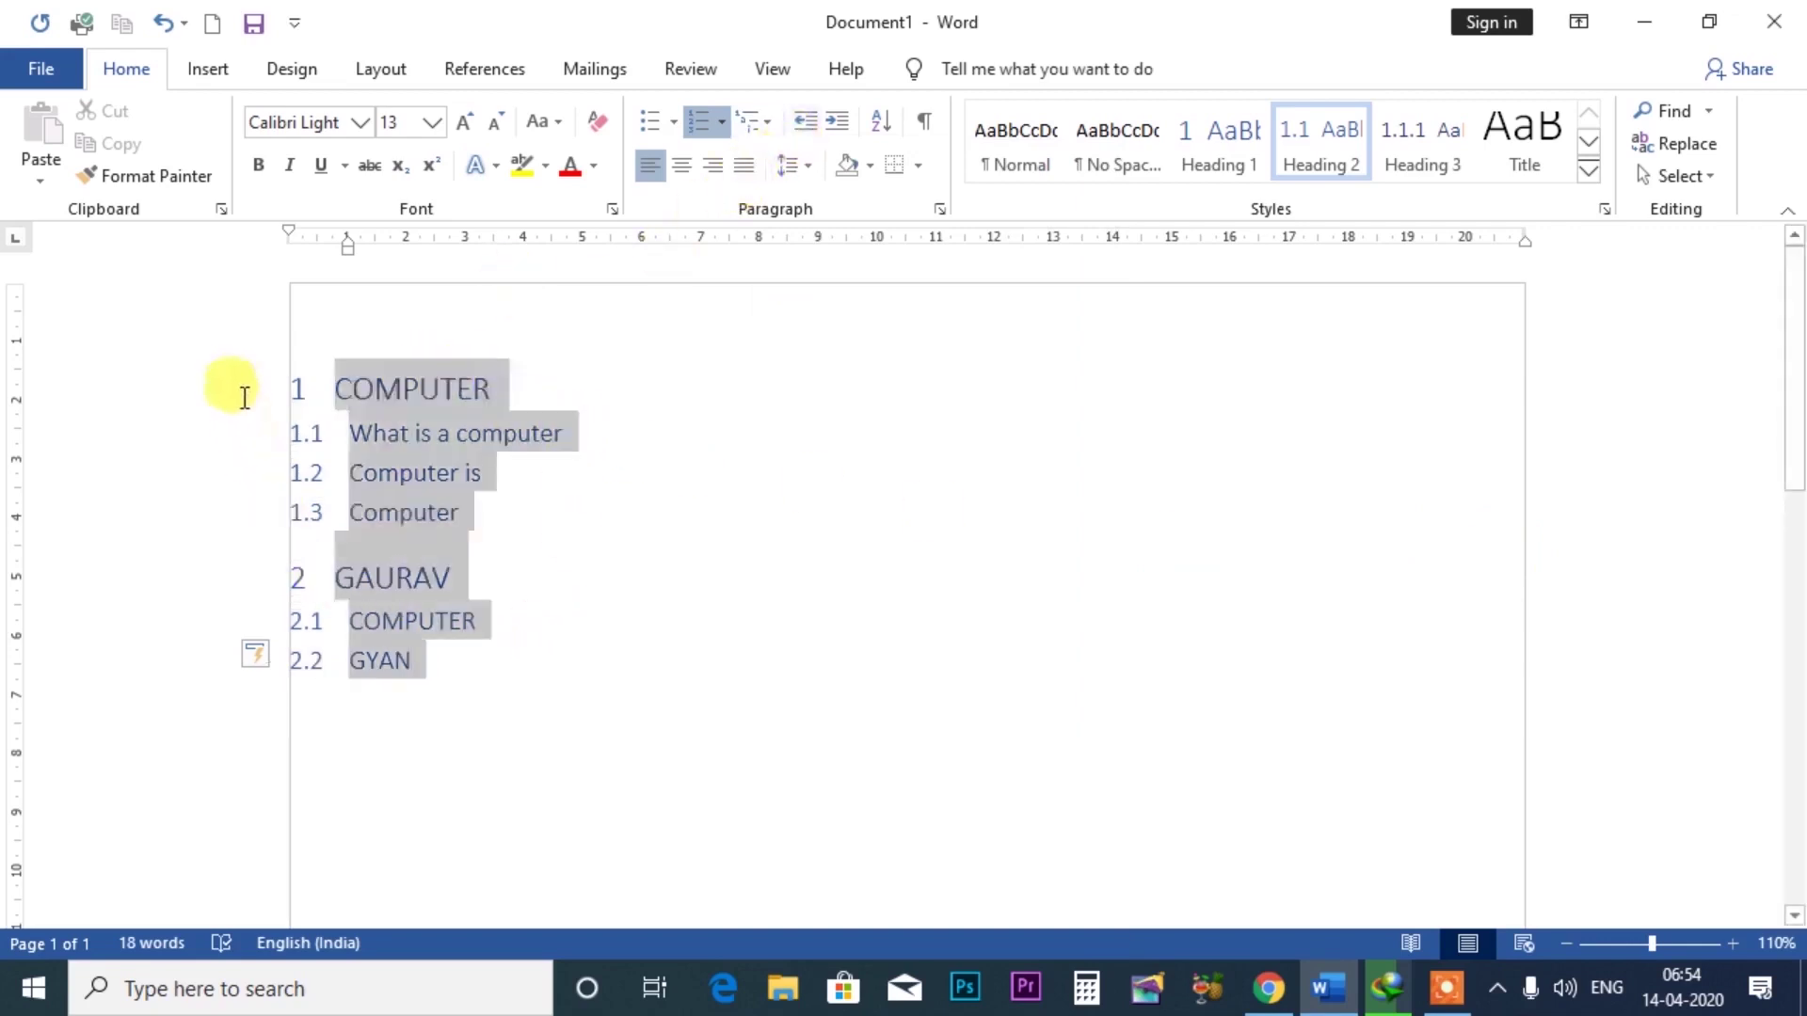
pyautogui.click(593, 165)
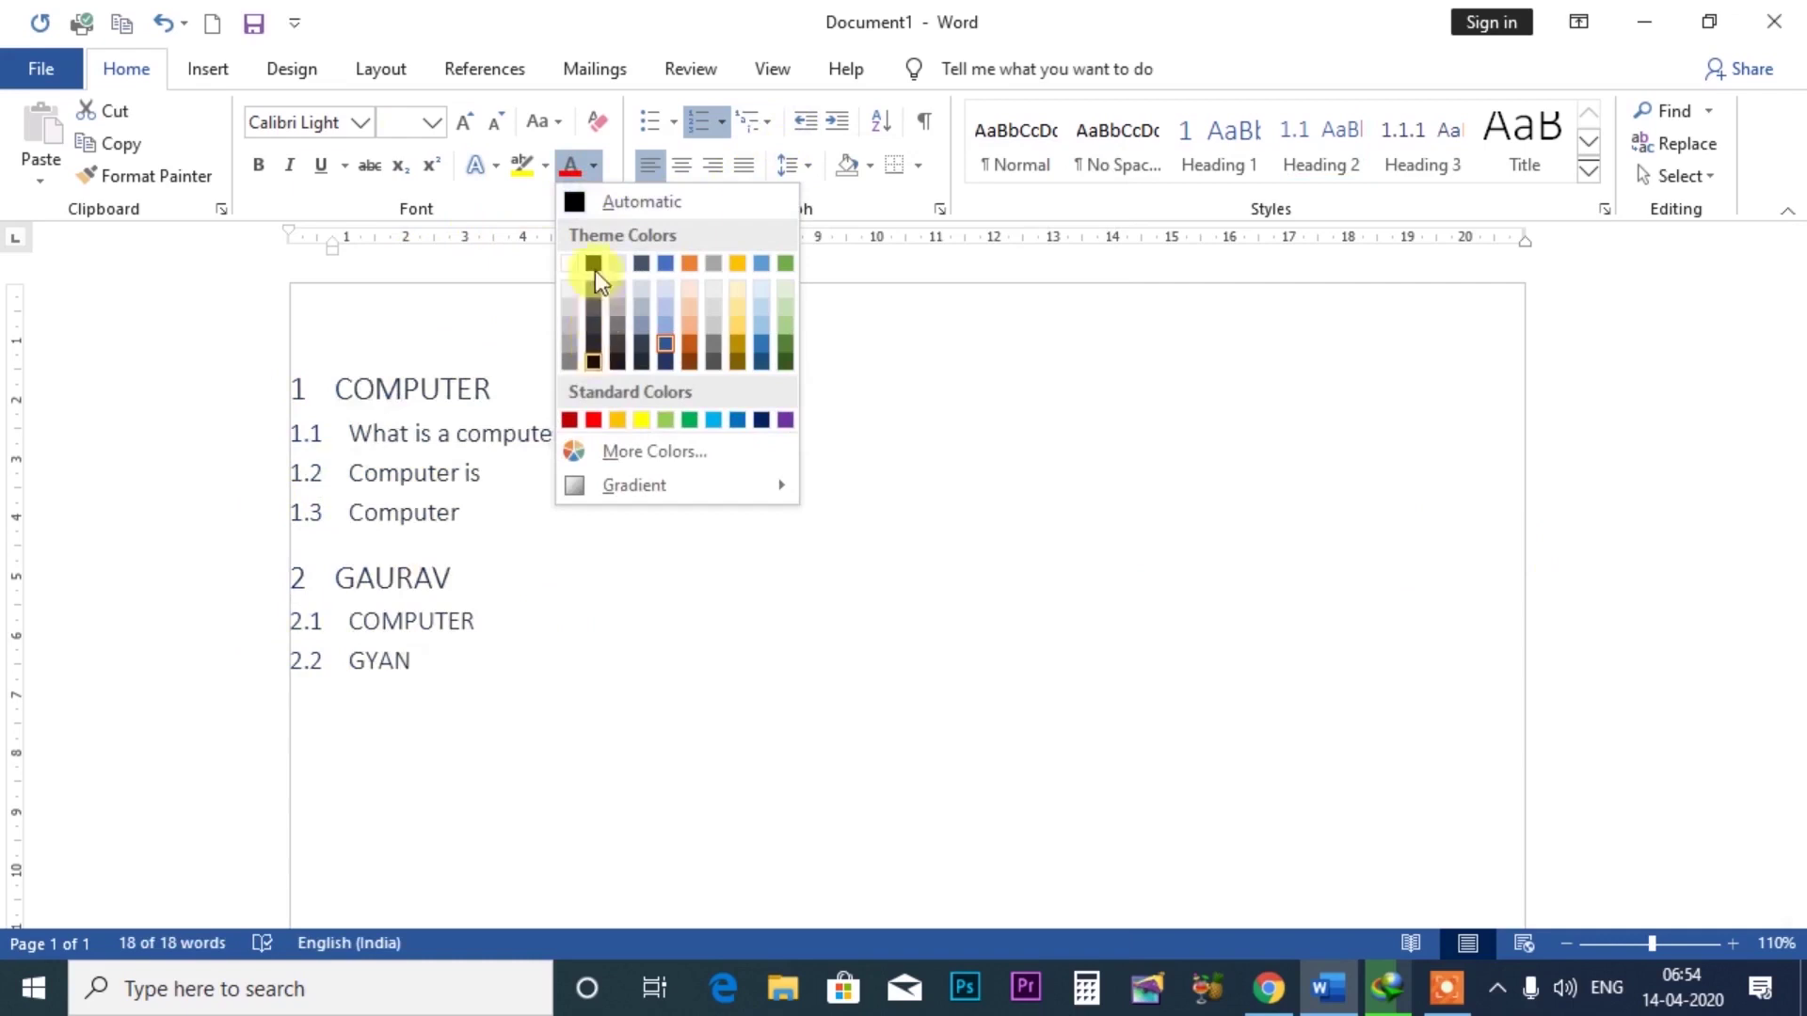
pyautogui.click(595, 262)
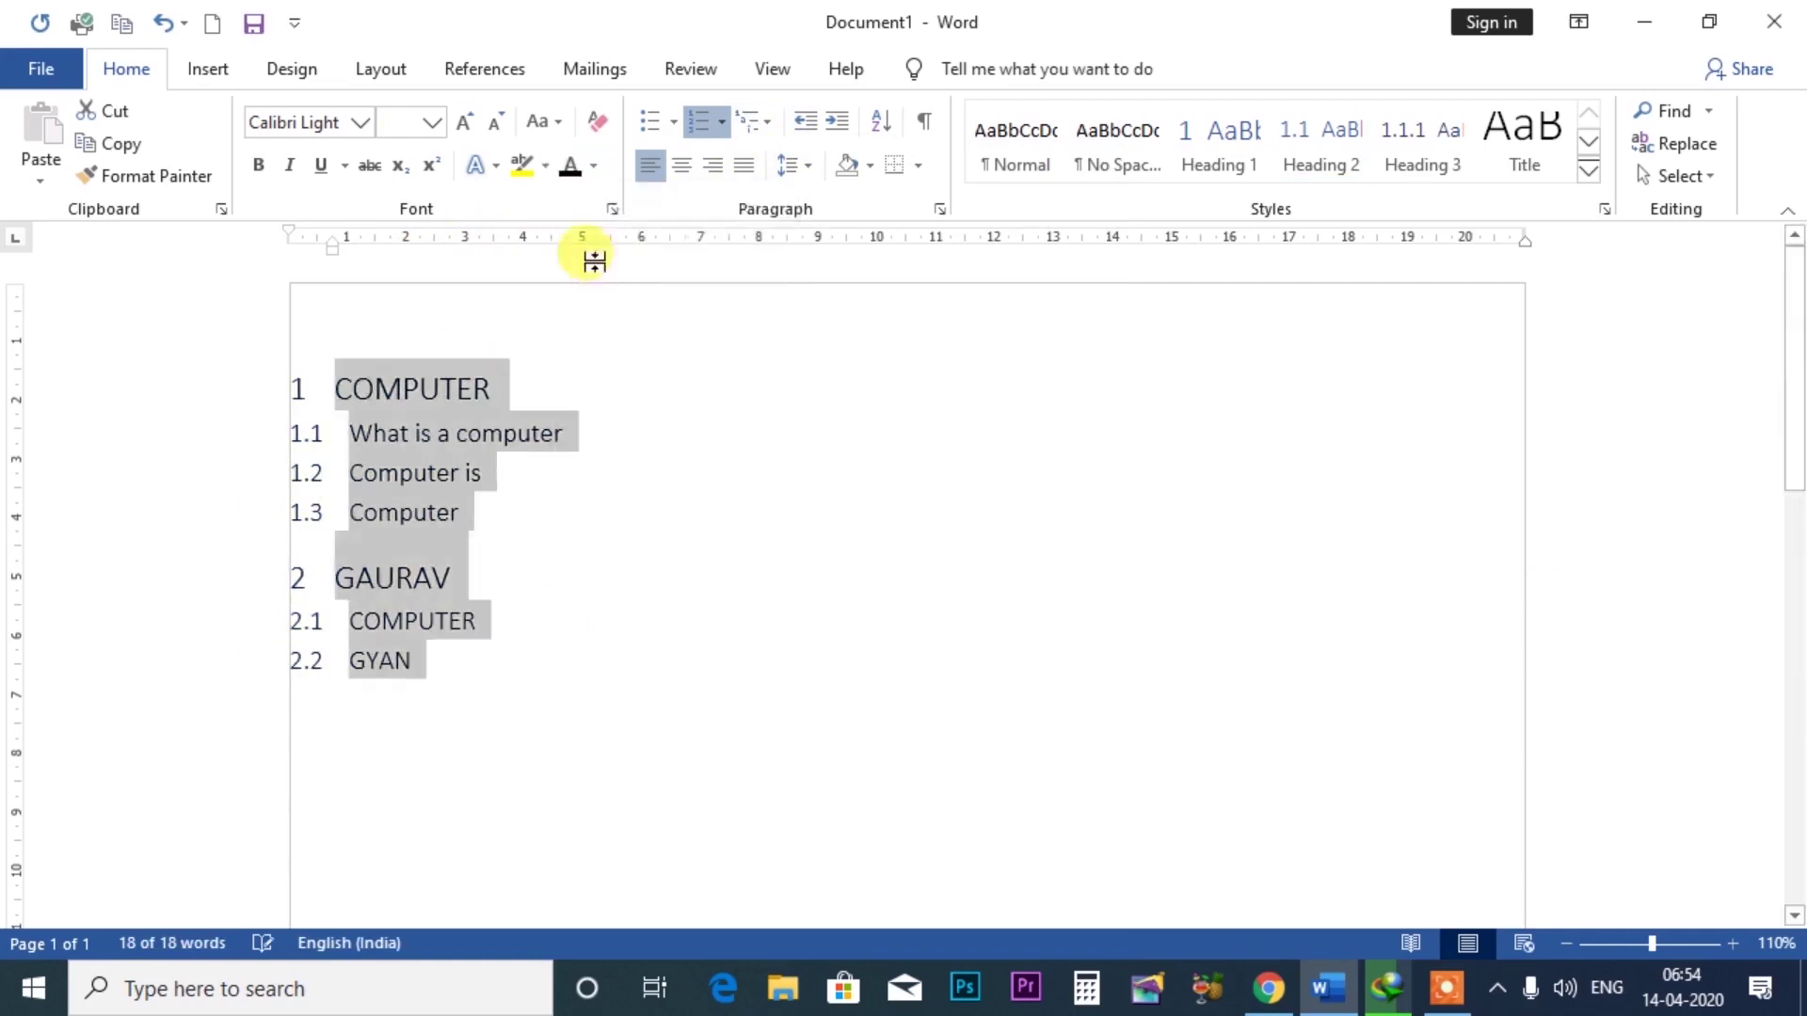
pyautogui.doubleClick(466, 120)
pyautogui.click(466, 121)
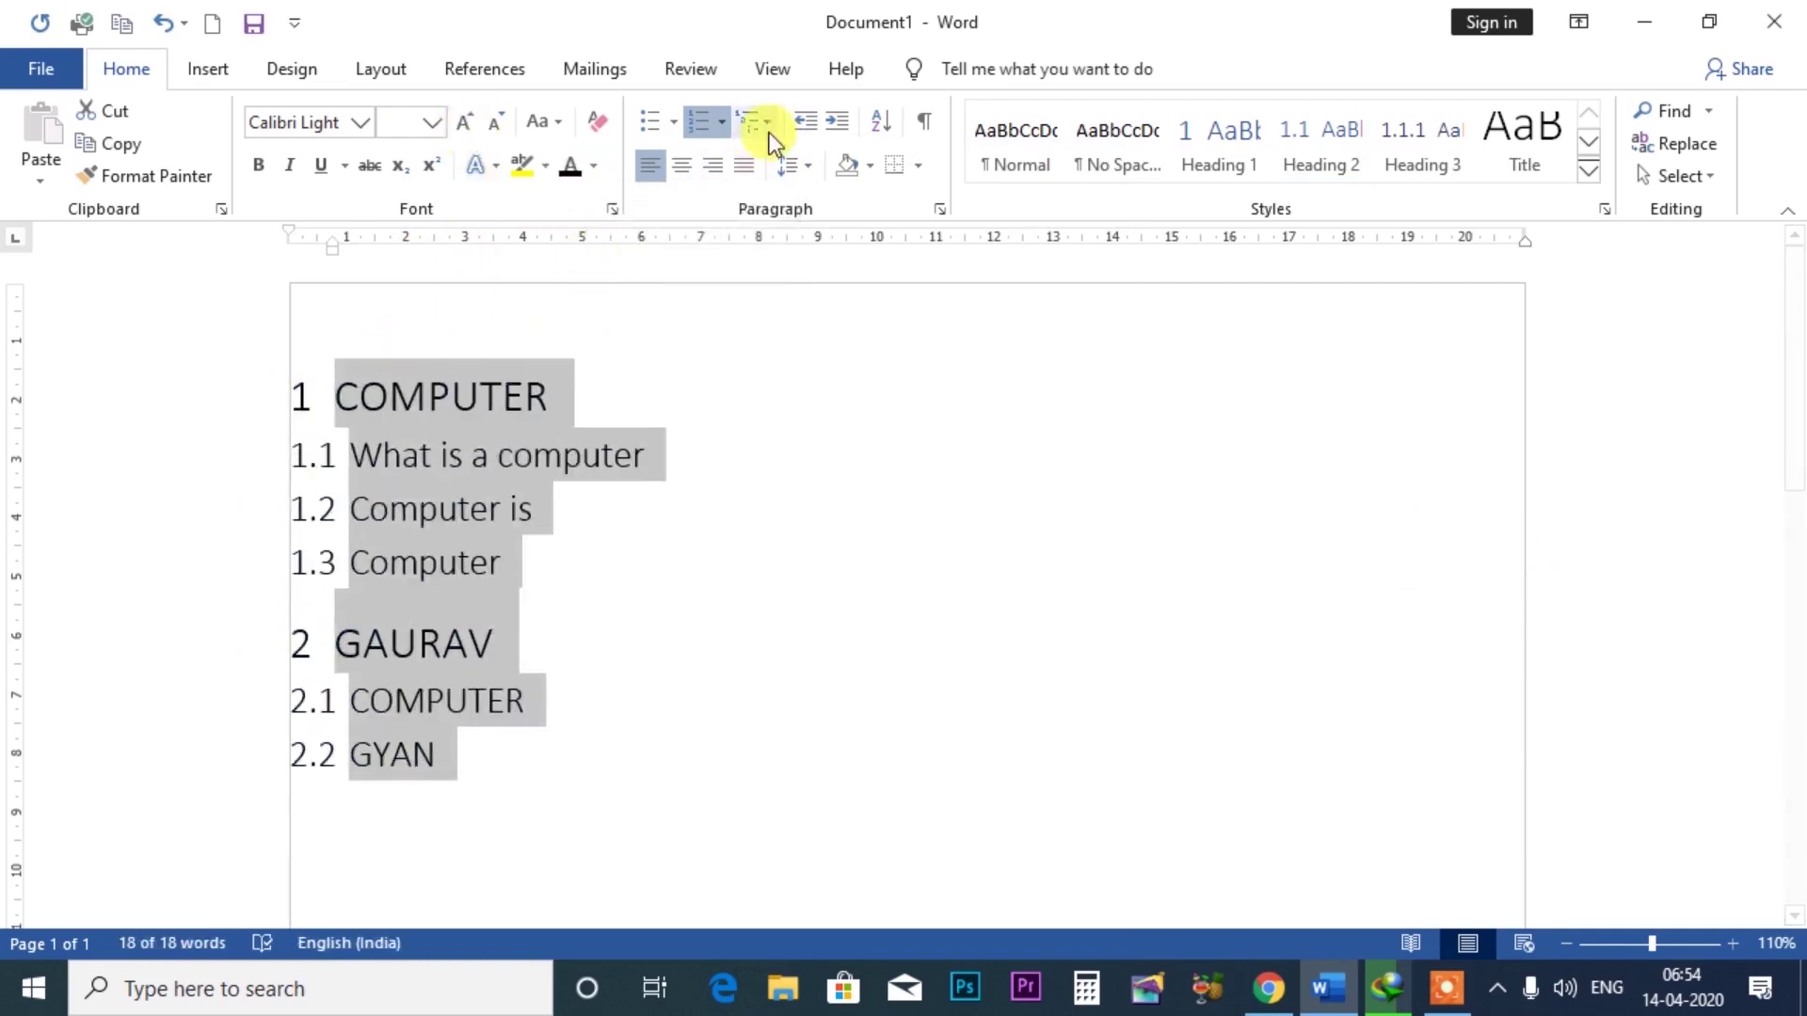
# - Adjust the list indent repeatedly until it sits at the left margin, then select lines 1–2.1
pyautogui.click(834, 122)
pyautogui.click(836, 122)
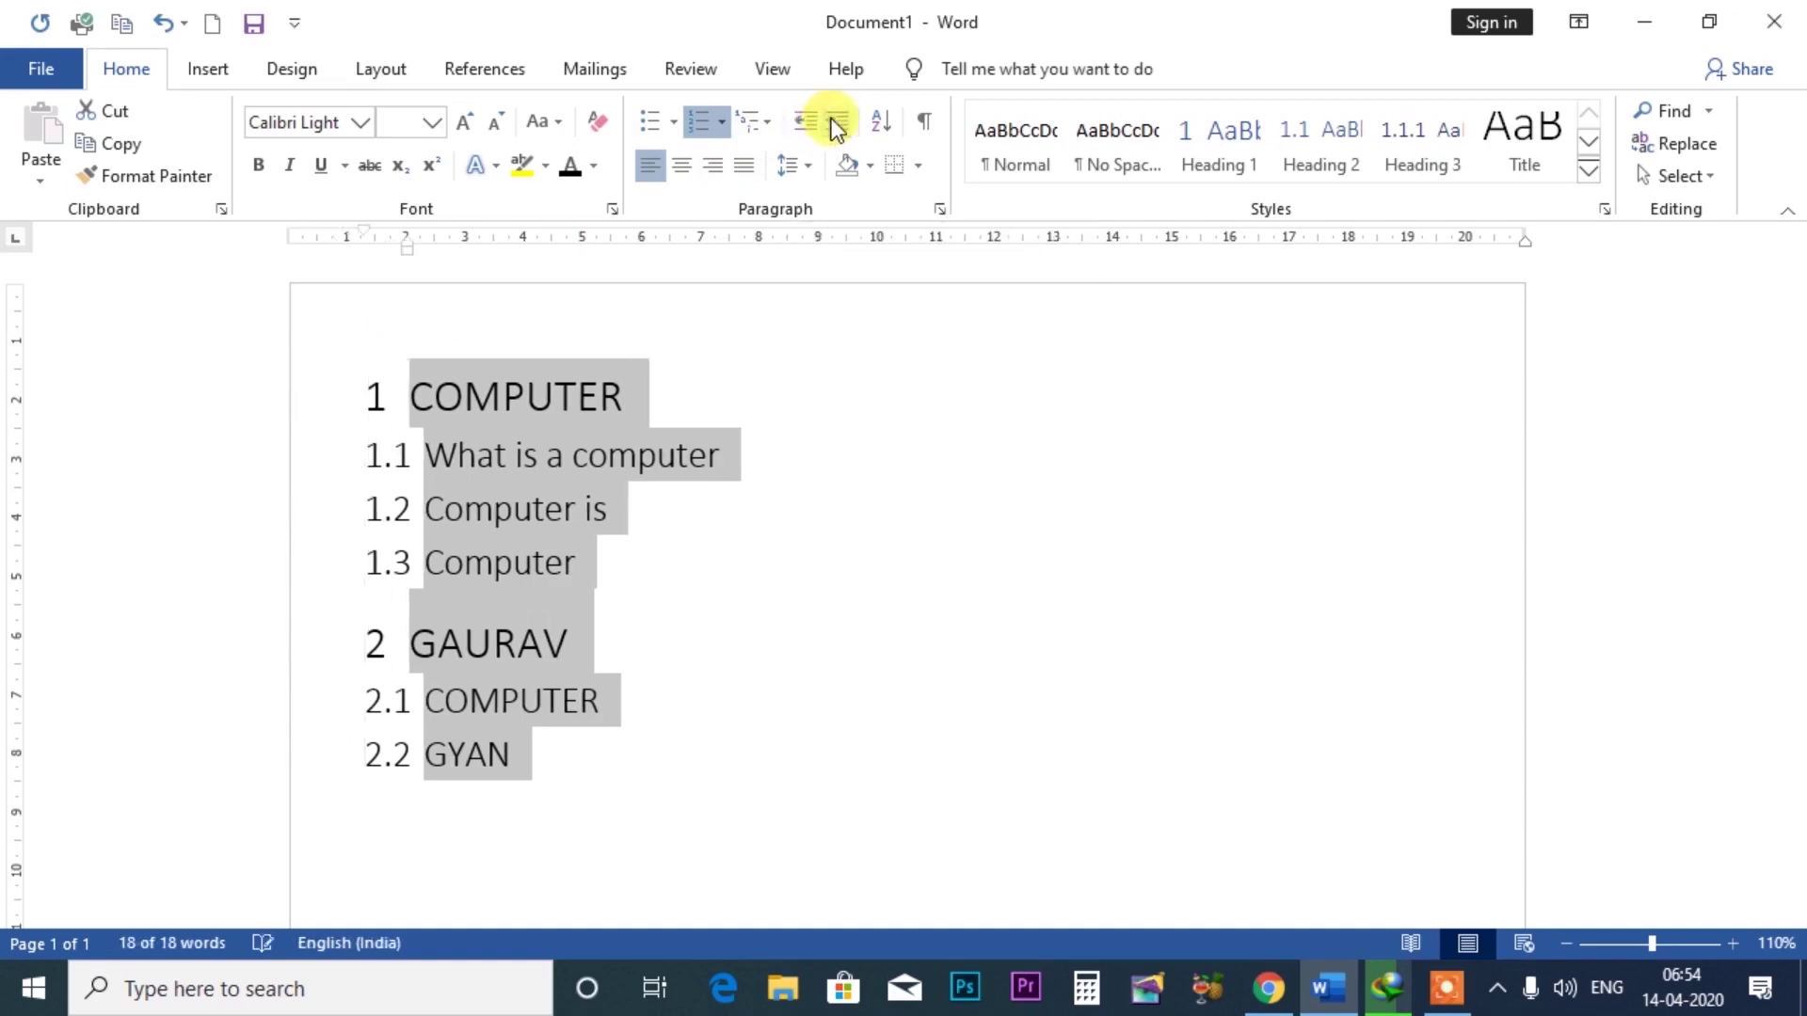
pyautogui.click(838, 123)
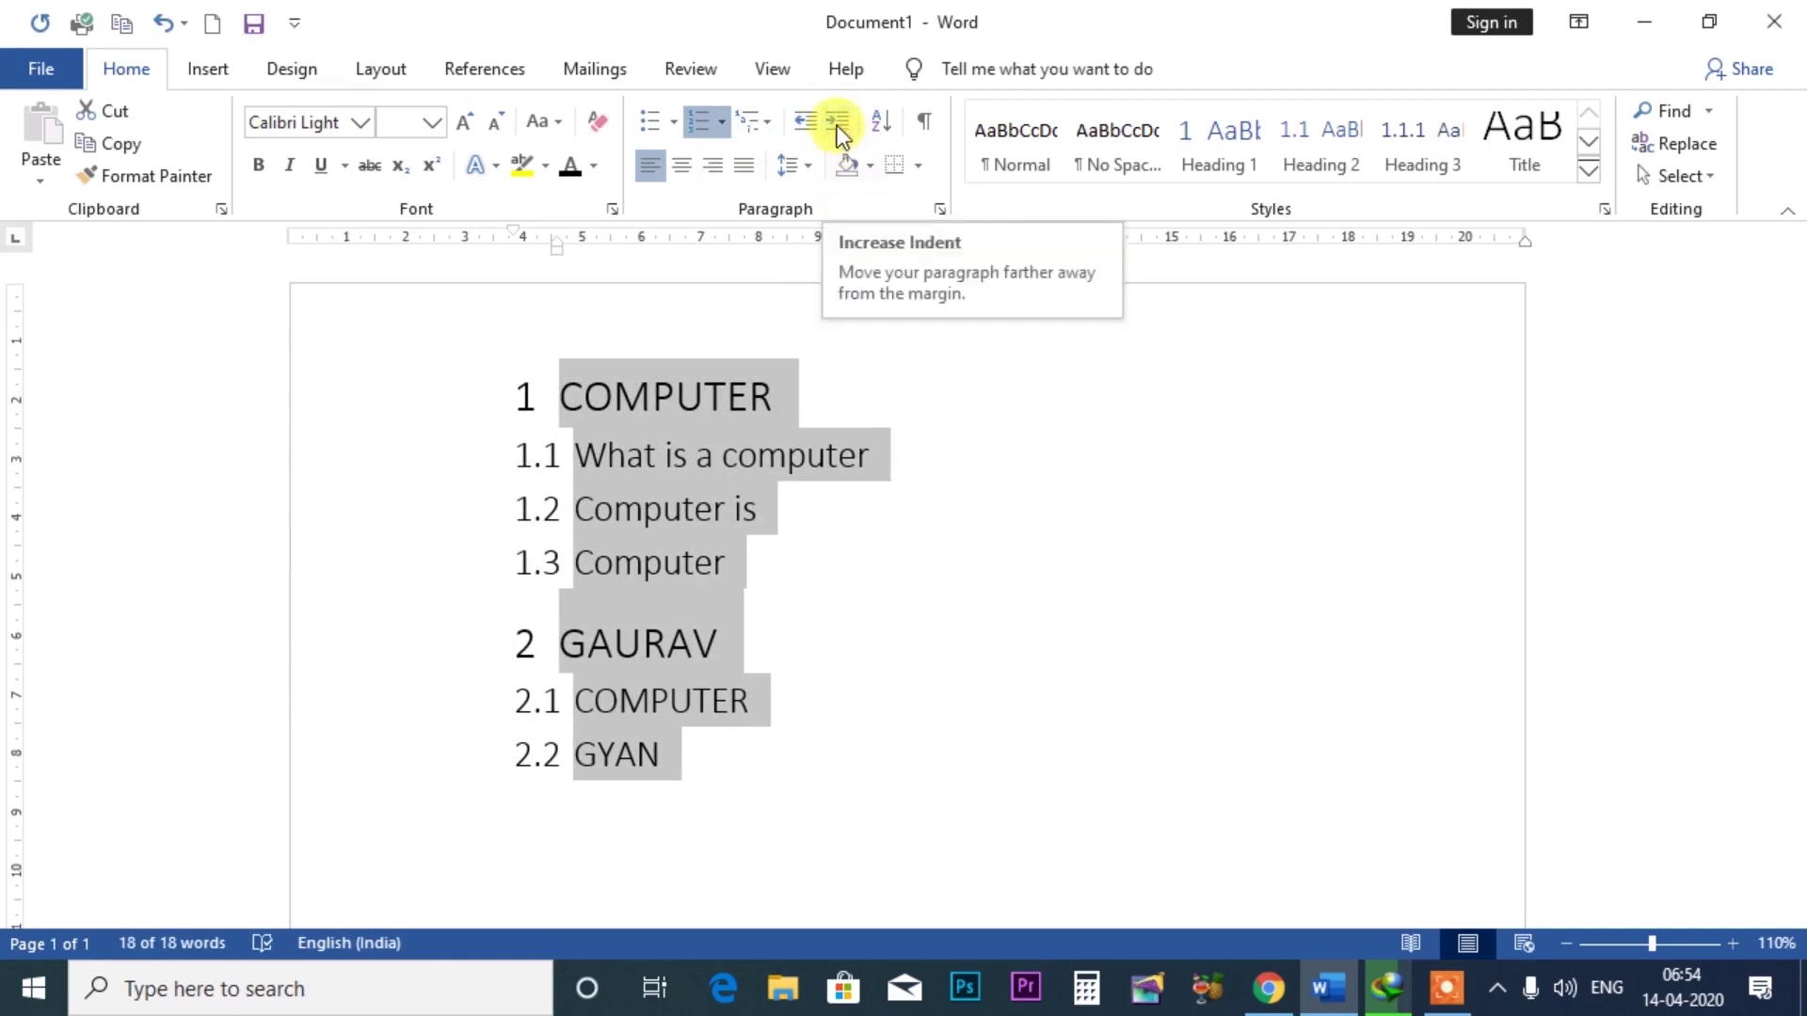
pyautogui.click(834, 123)
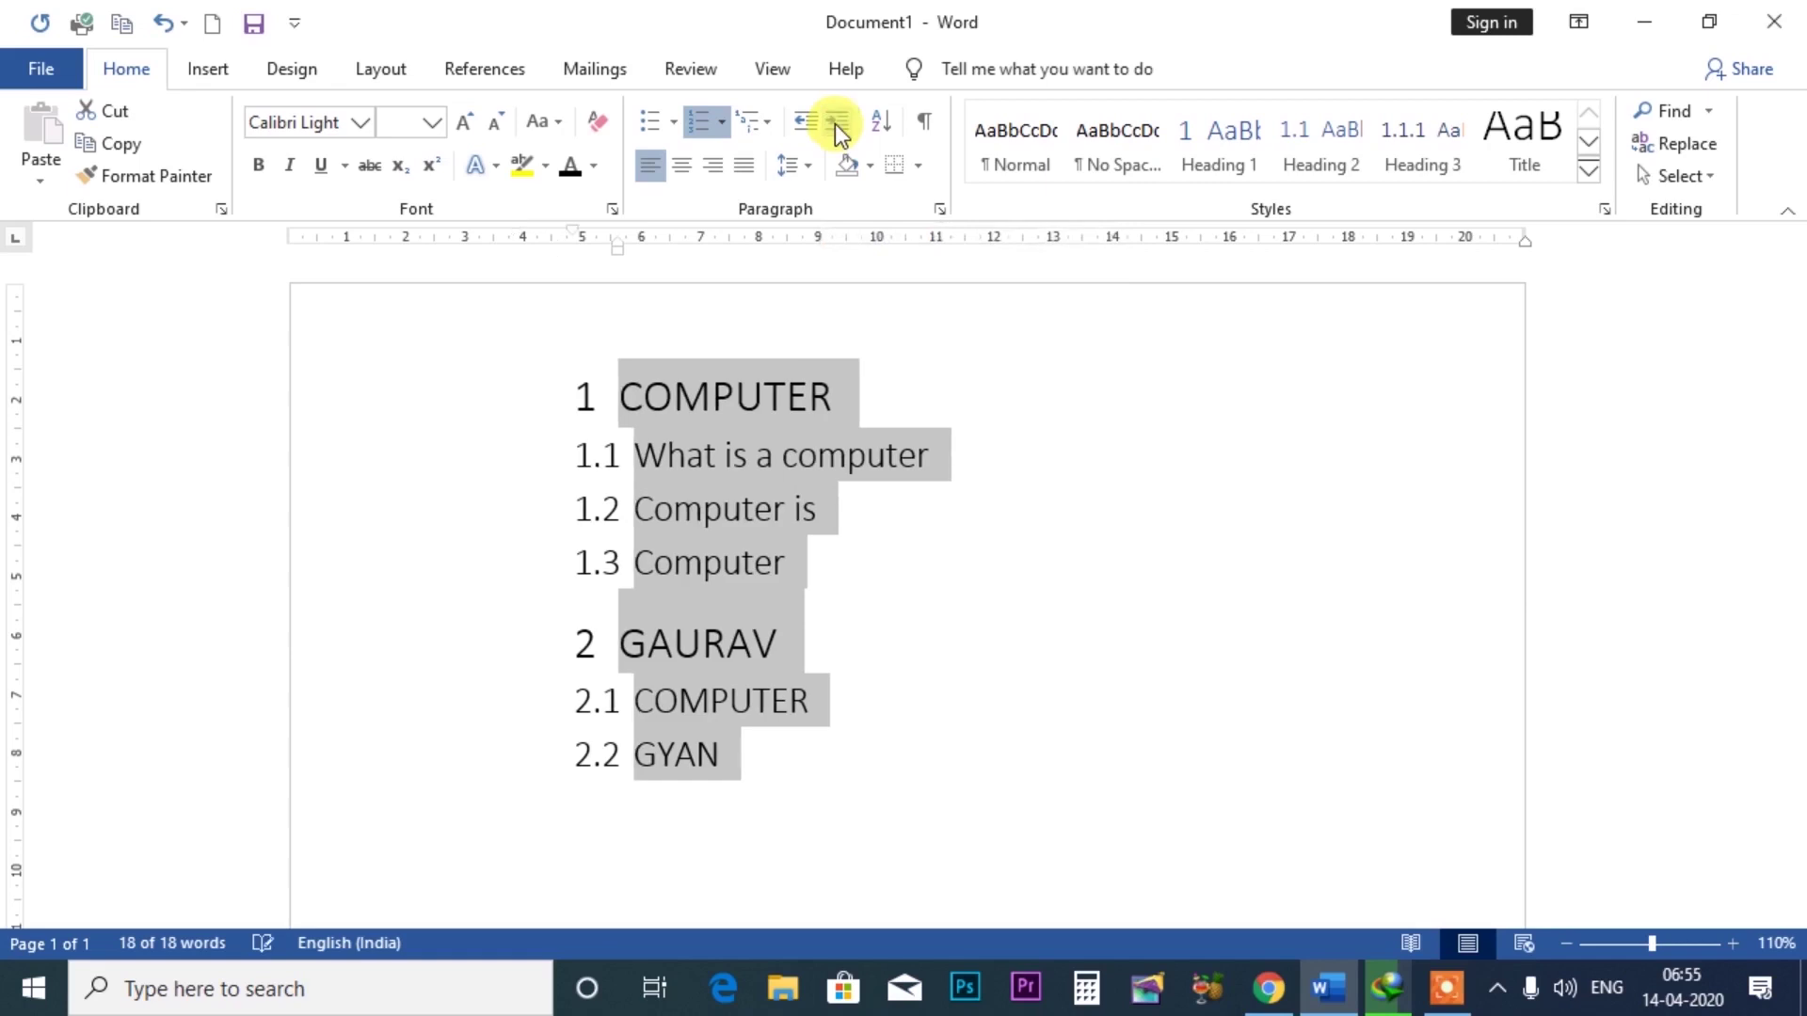
pyautogui.click(833, 122)
pyautogui.click(834, 122)
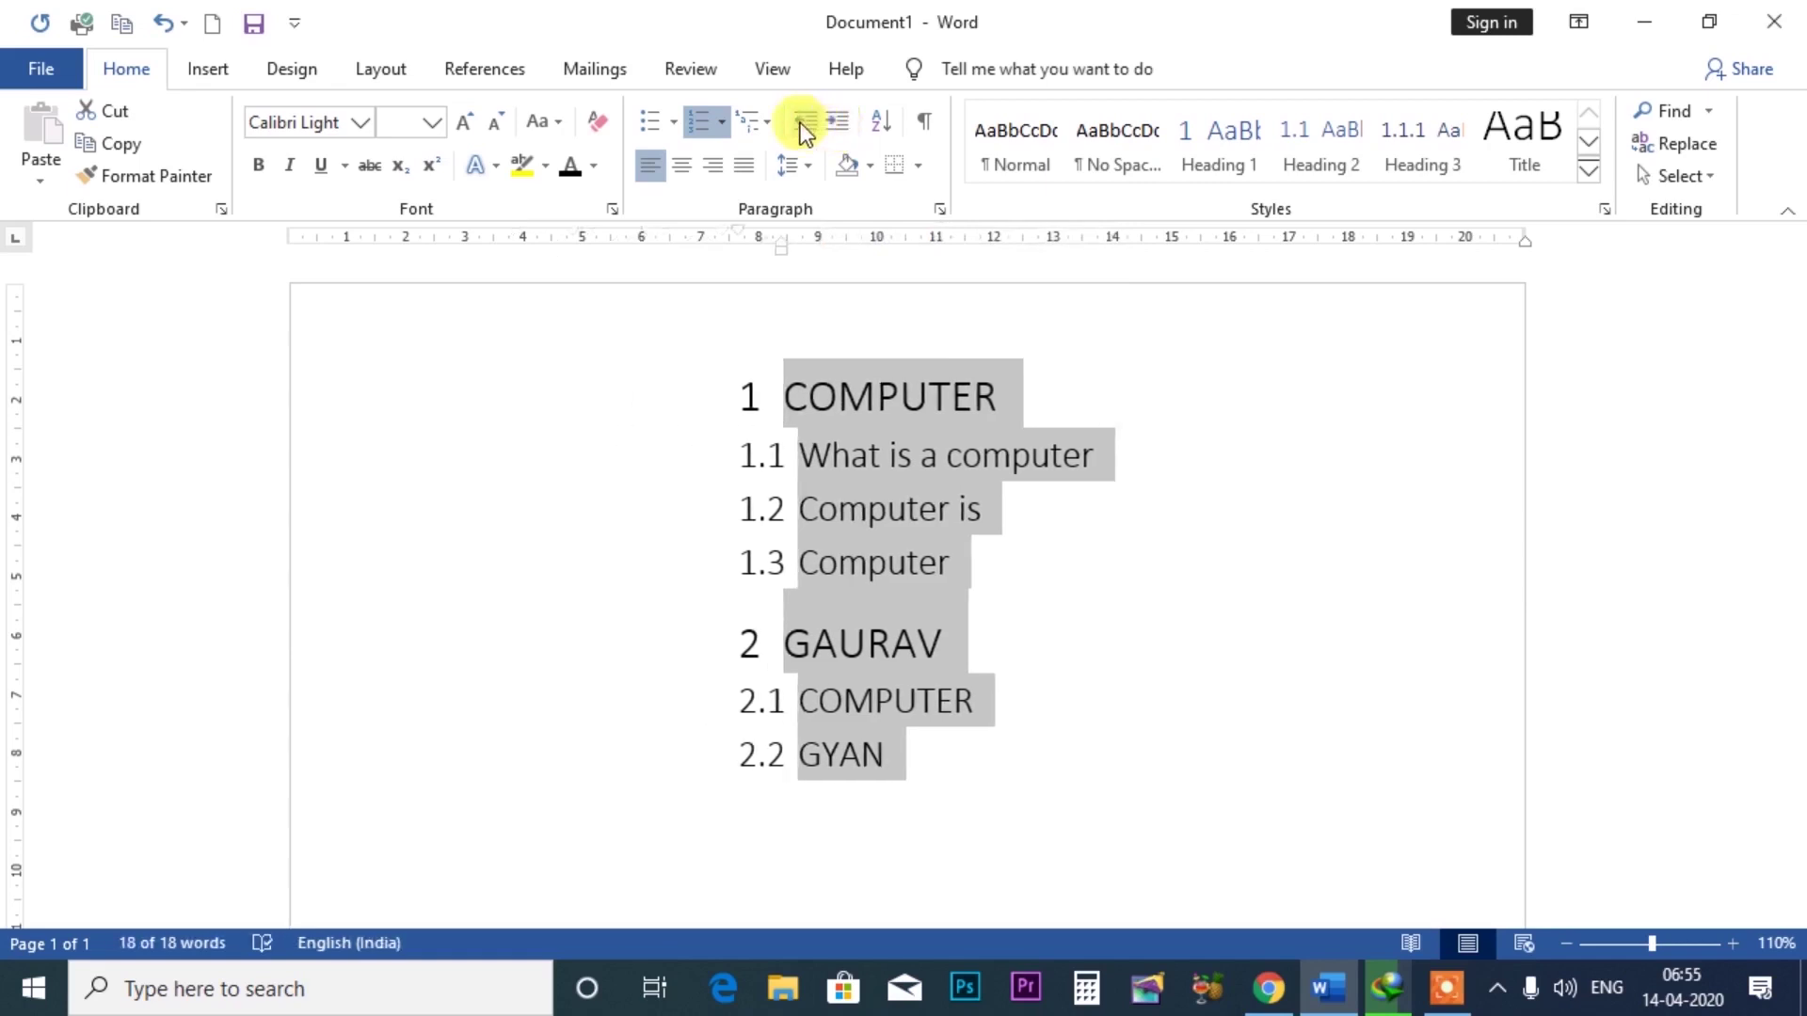
pyautogui.click(800, 123)
pyautogui.click(800, 122)
pyautogui.click(800, 123)
pyautogui.click(800, 122)
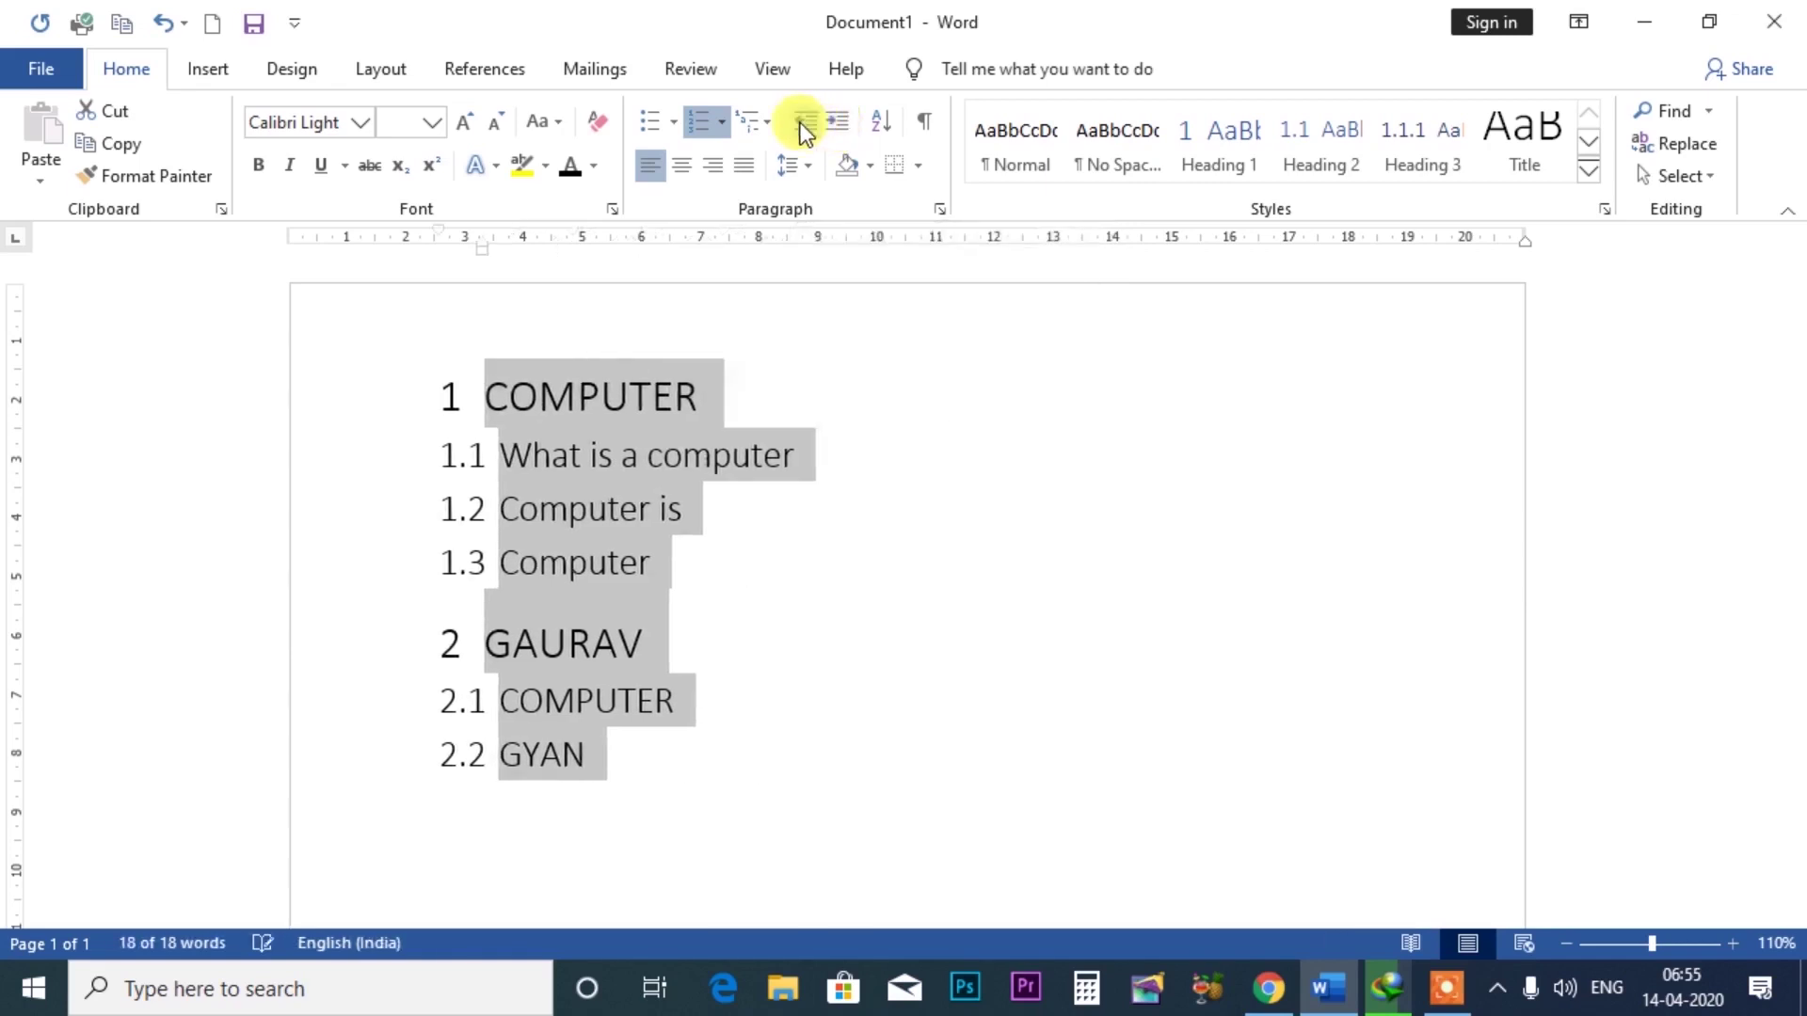
pyautogui.click(800, 123)
pyautogui.click(800, 122)
pyautogui.click(828, 128)
pyautogui.click(828, 128)
pyautogui.click(829, 128)
pyautogui.click(796, 121)
pyautogui.click(797, 121)
pyautogui.click(796, 121)
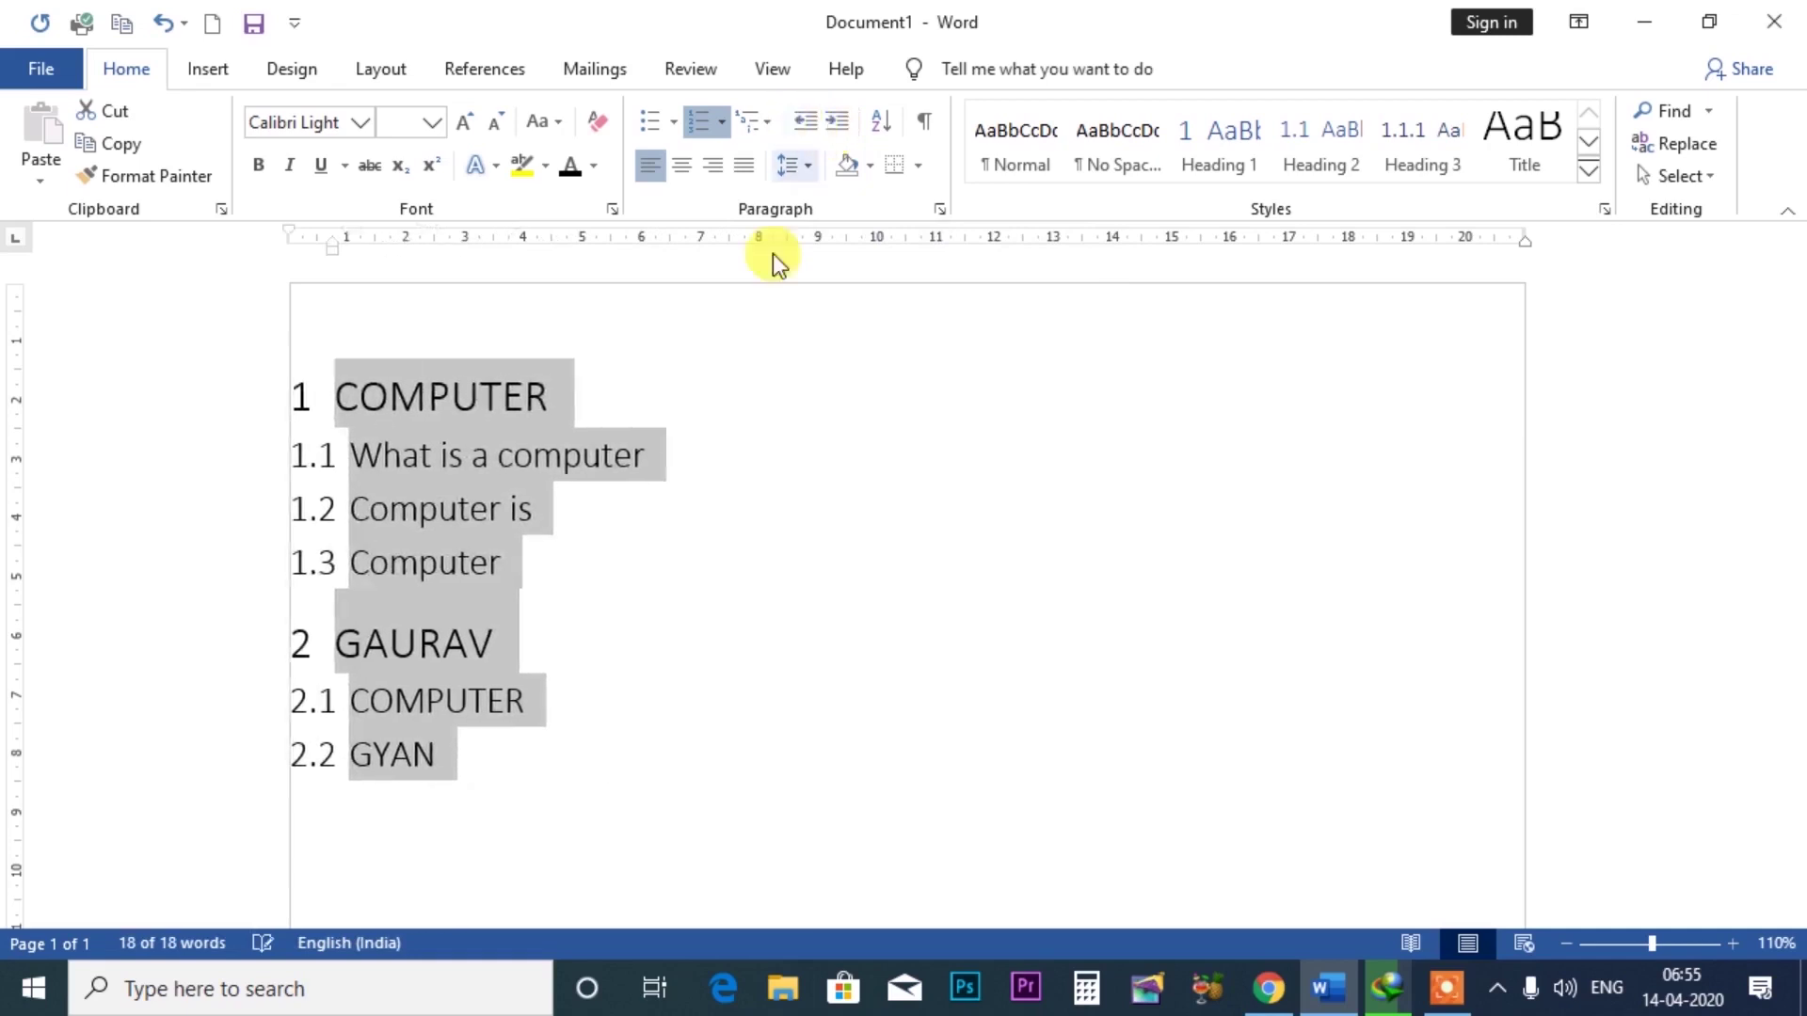
pyautogui.click(731, 390)
pyautogui.moveTo(350, 753); pyautogui.dragTo(189, 376)
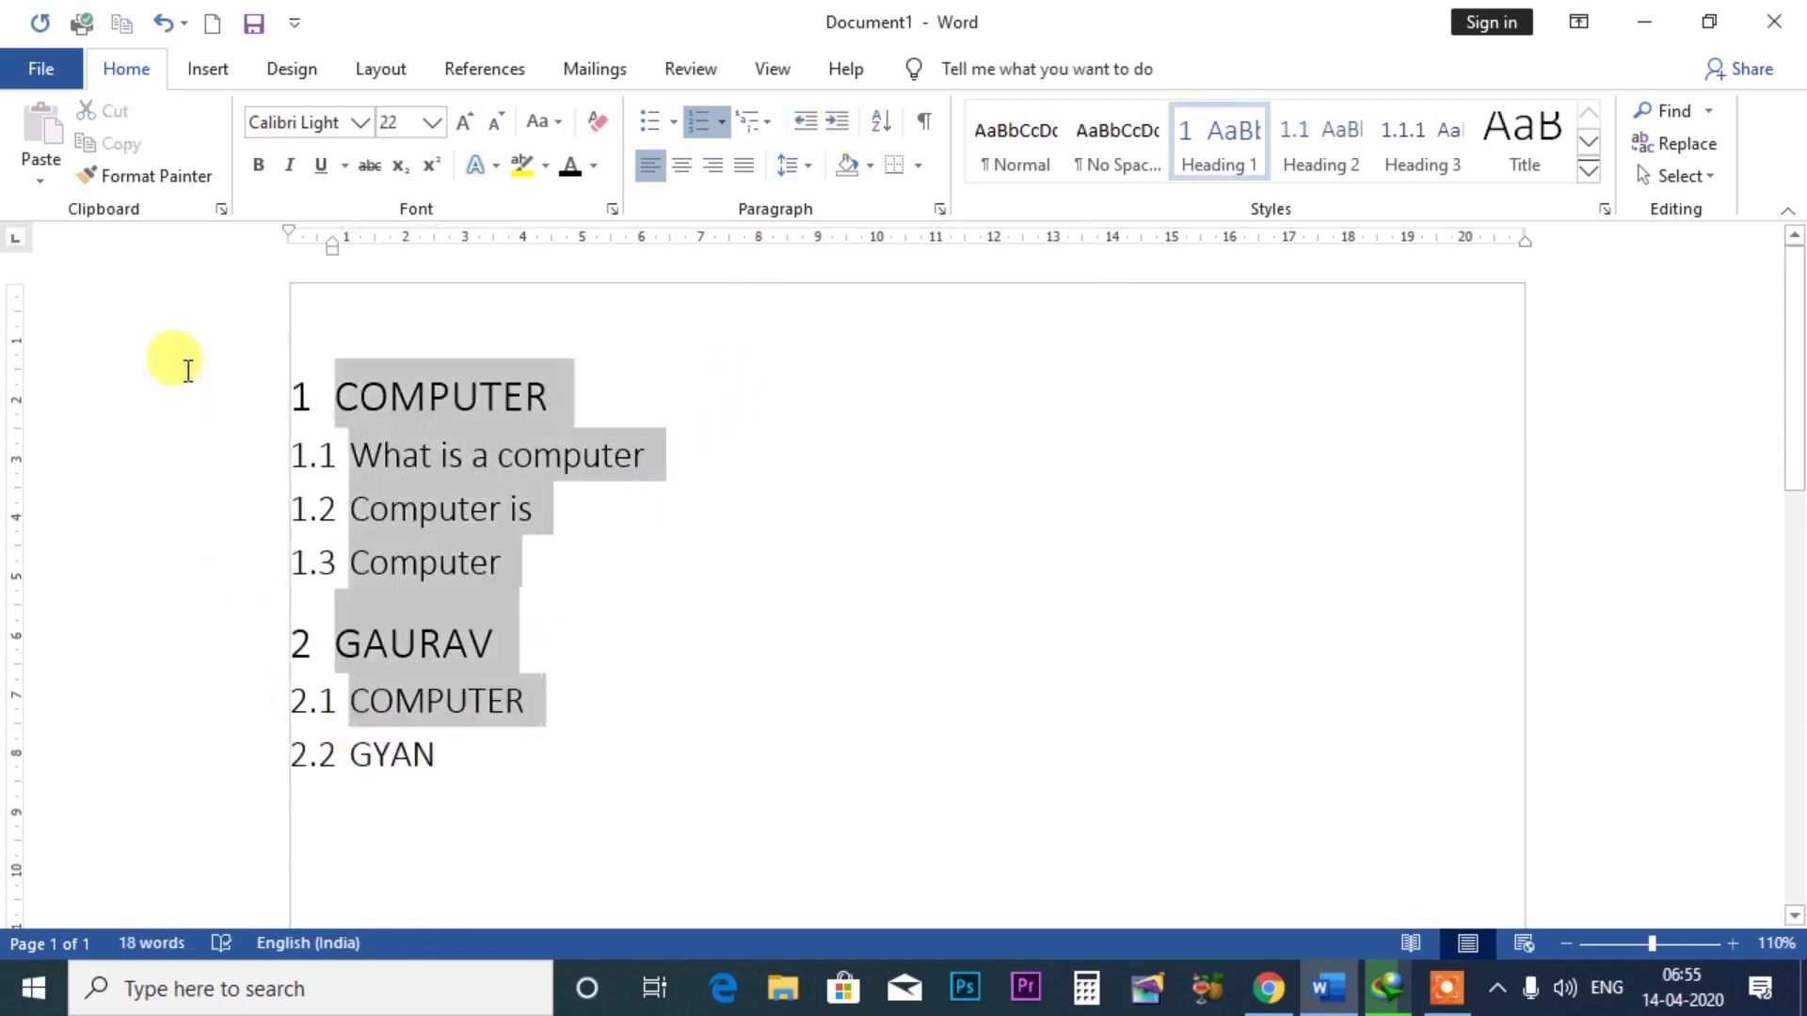
# - Delete the selected list lines and the remaining GYAN line, leaving a blank page
pyautogui.press('Delete')
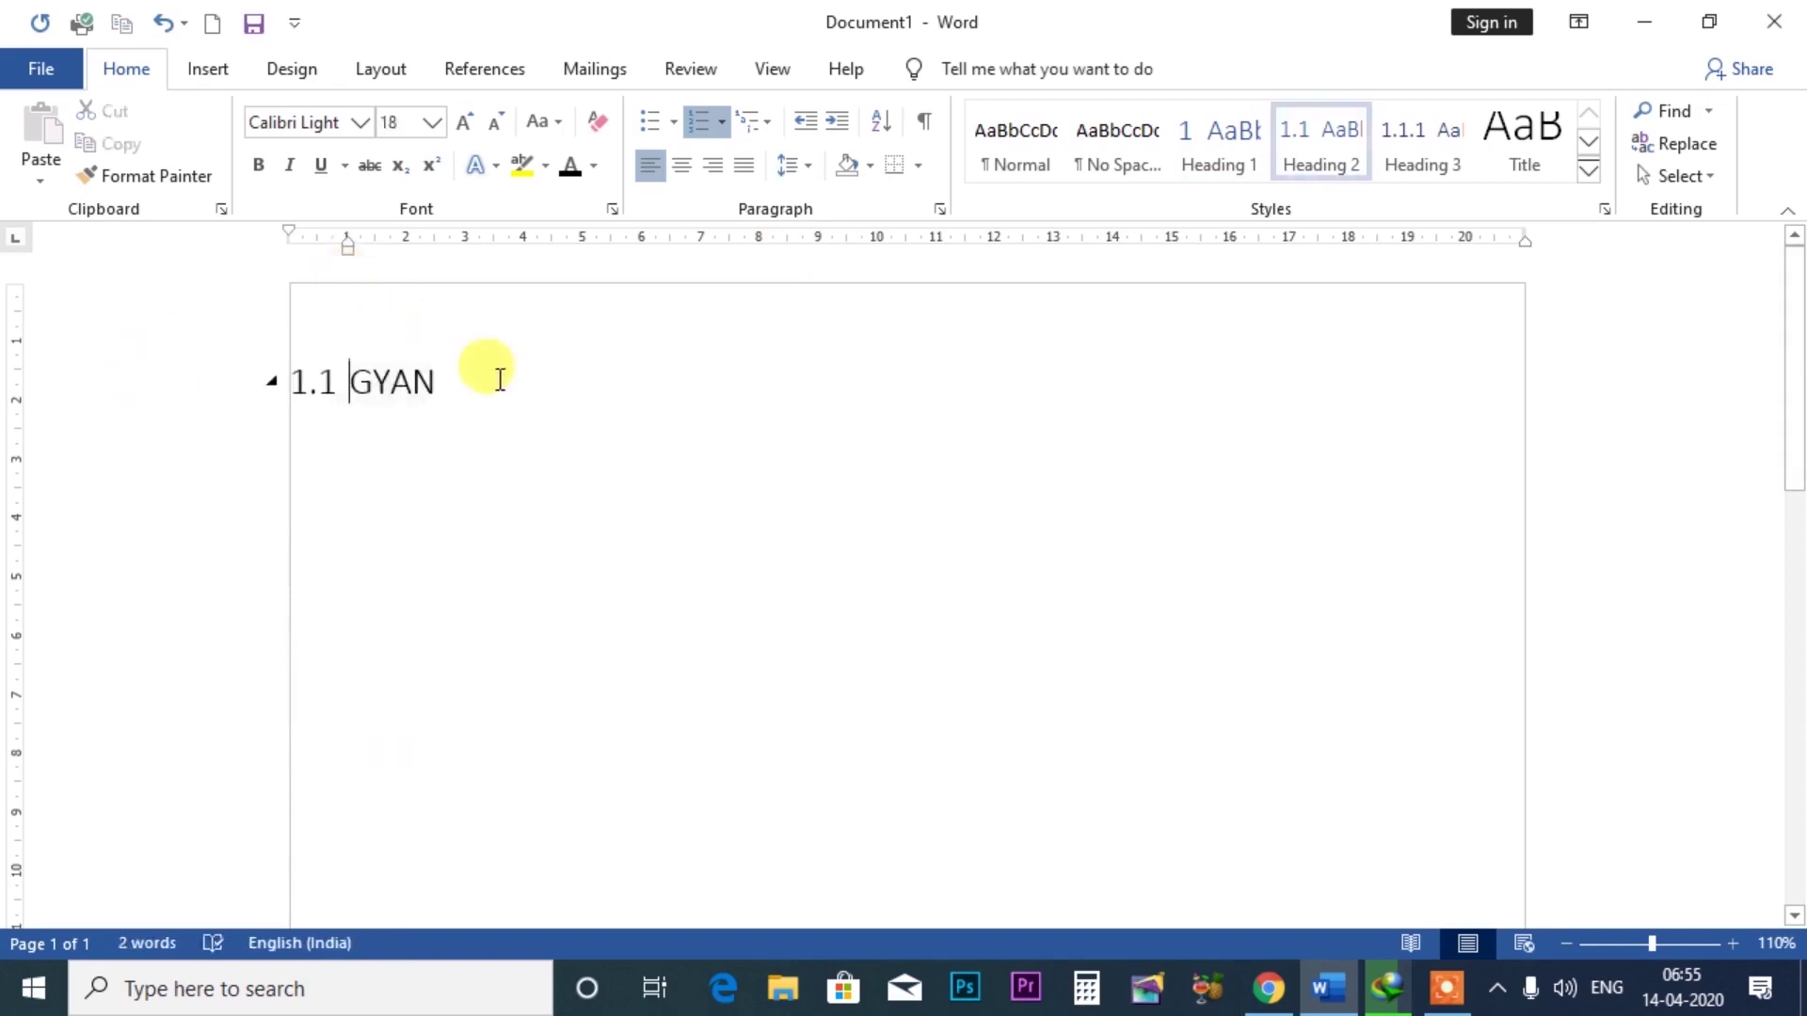
pyautogui.click(242, 390)
pyautogui.press('Delete')
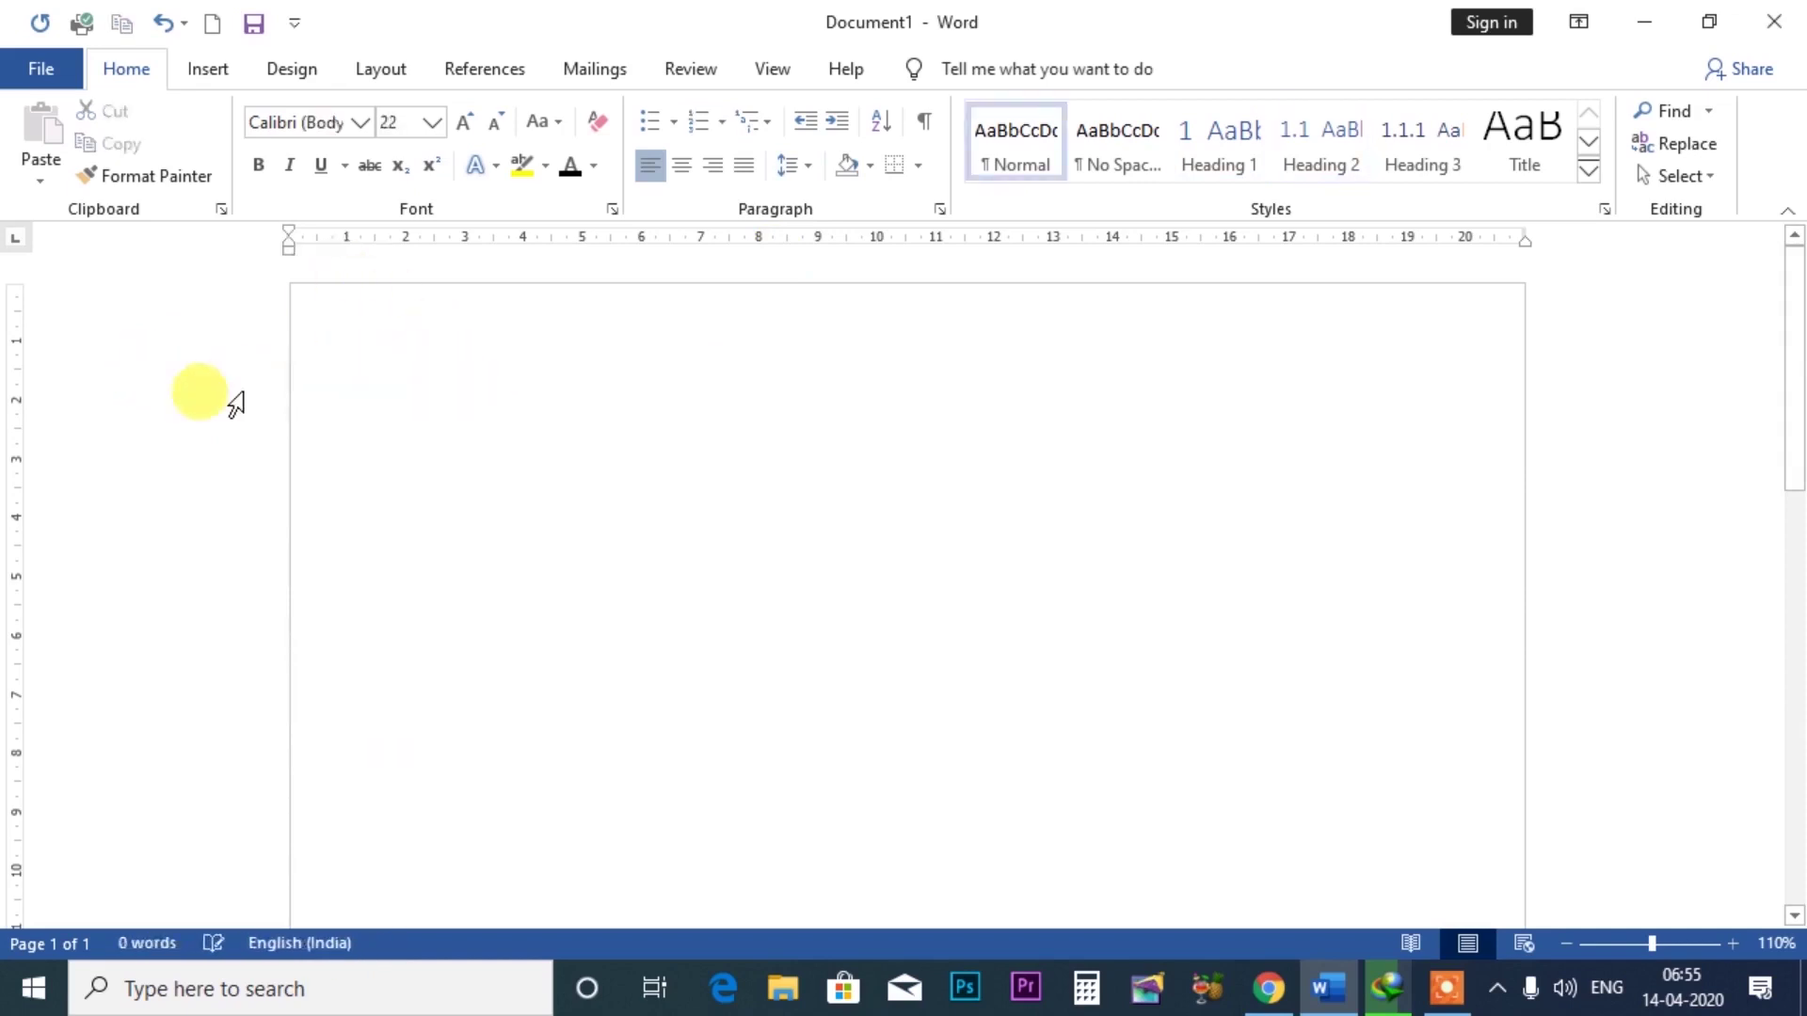